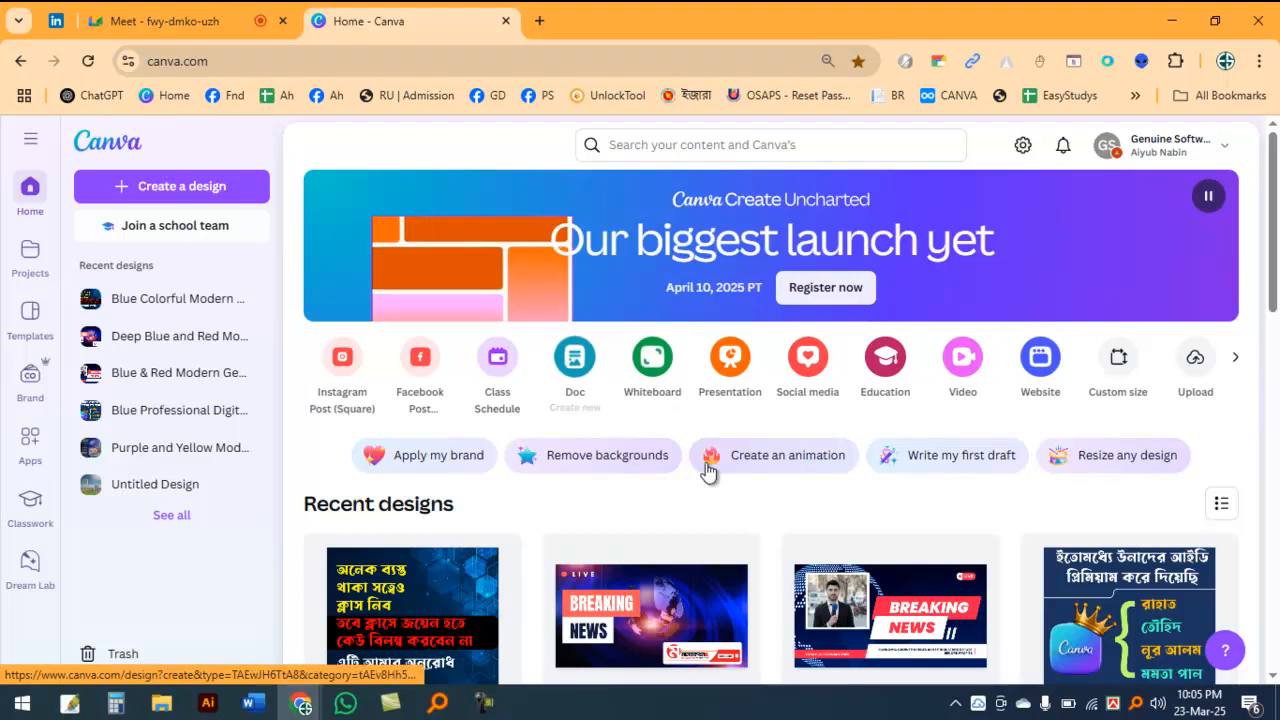
Step: Look through the recent designs on the home page
scroll(776, 466, down, 2)
scroll(776, 462, down, 8)
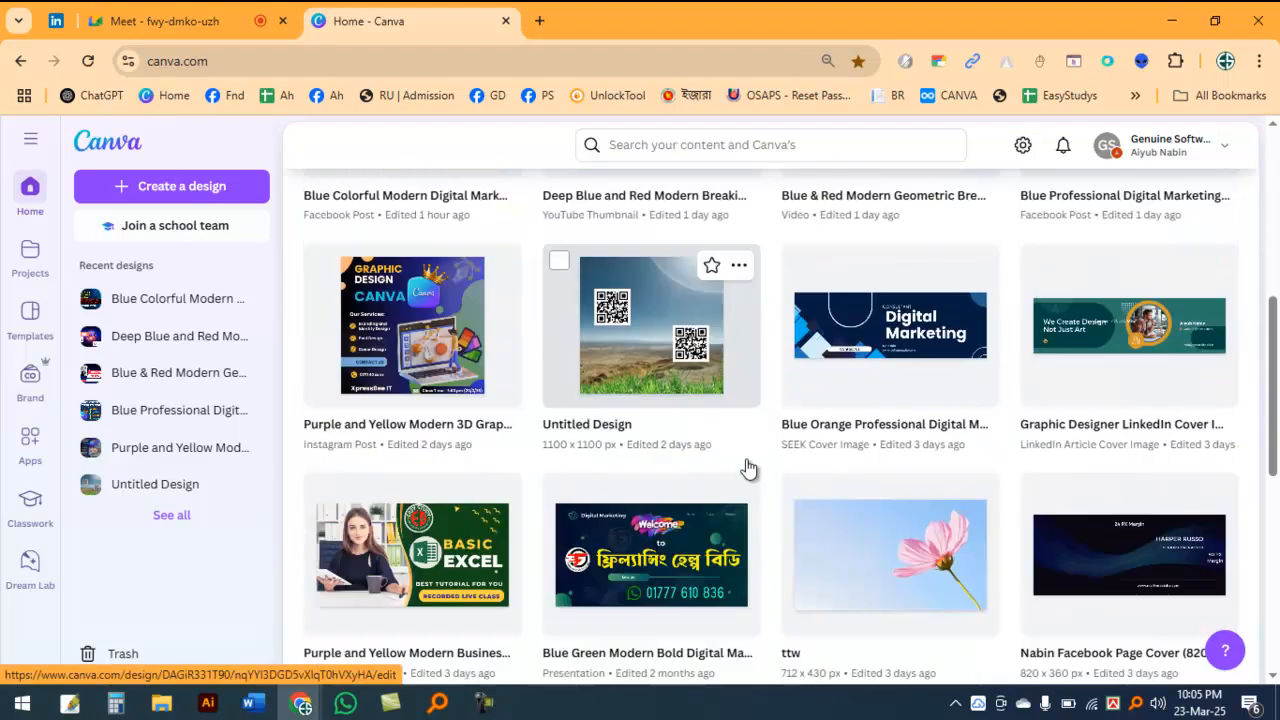
scroll(745, 468, up, 2)
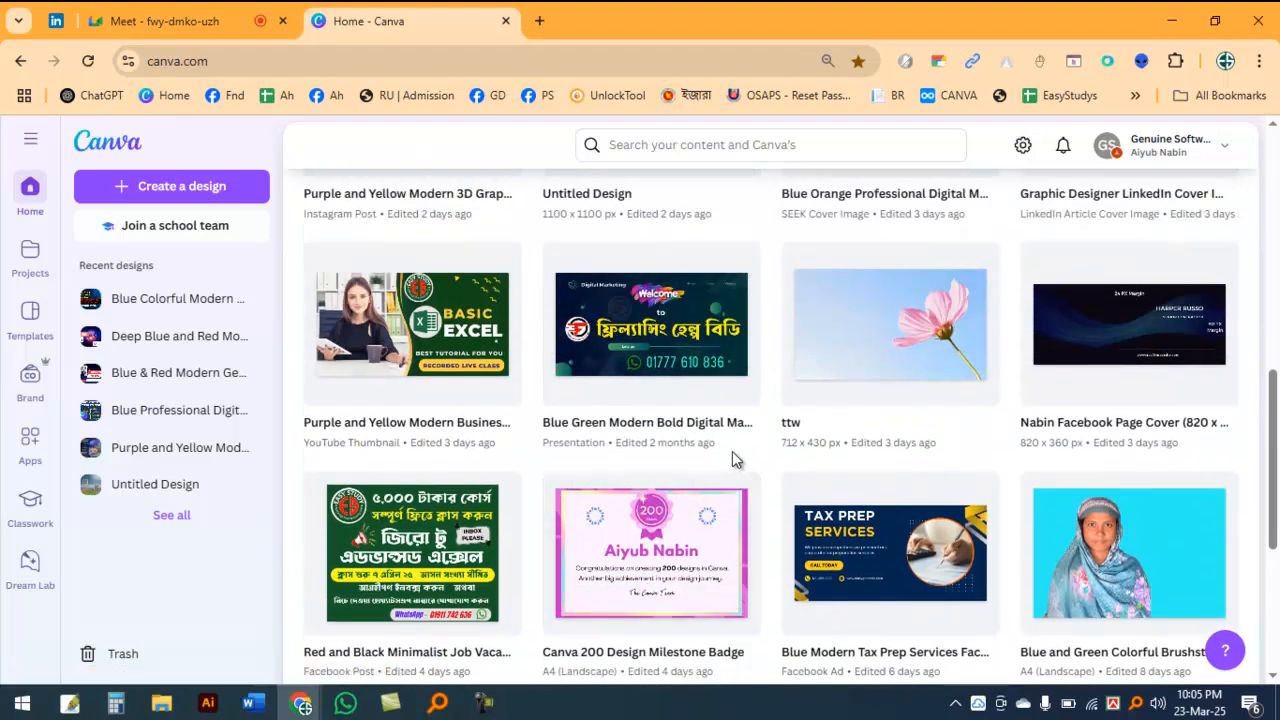
scroll(628, 430, down, 3)
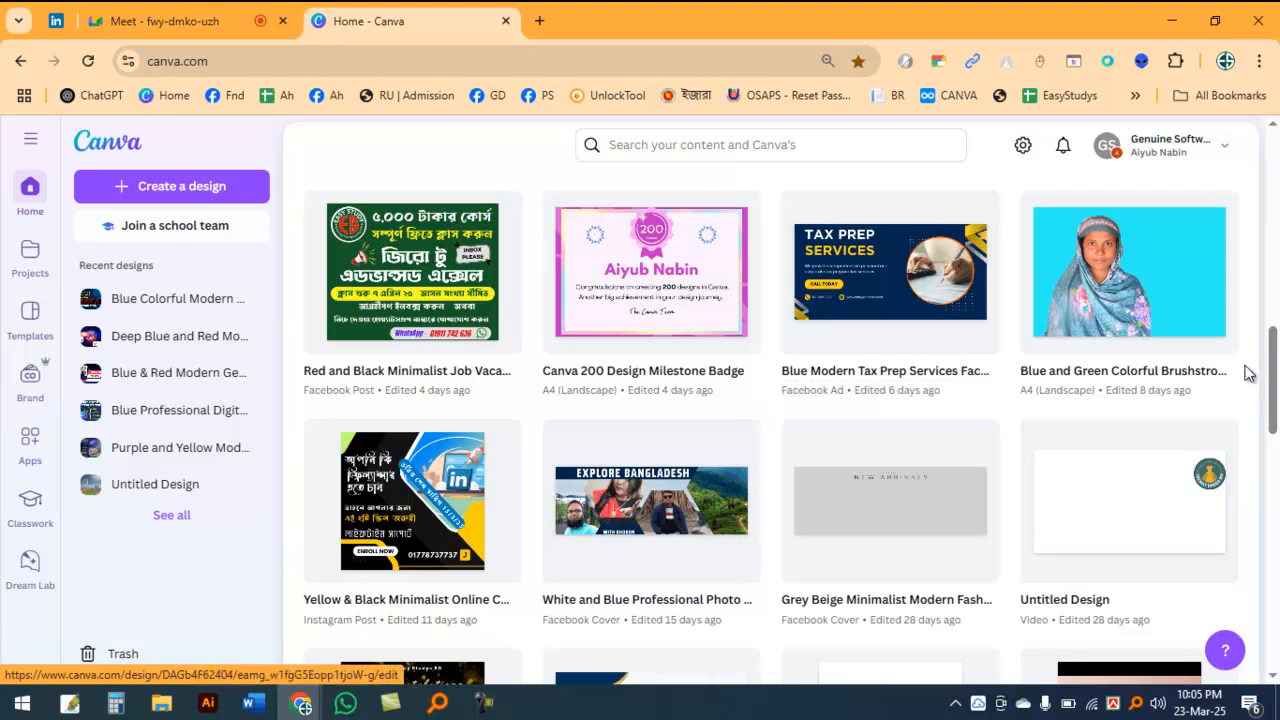
scroll(1276, 370, down, 4)
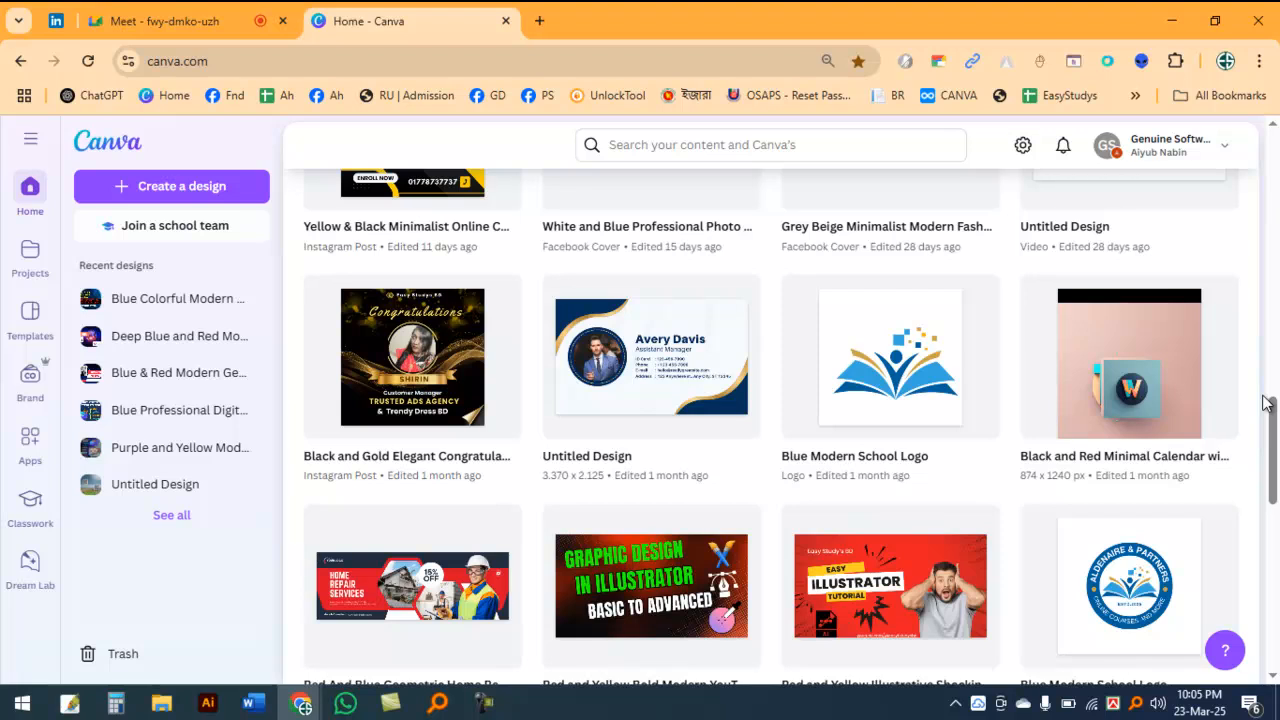
scroll(1263, 403, down, 5)
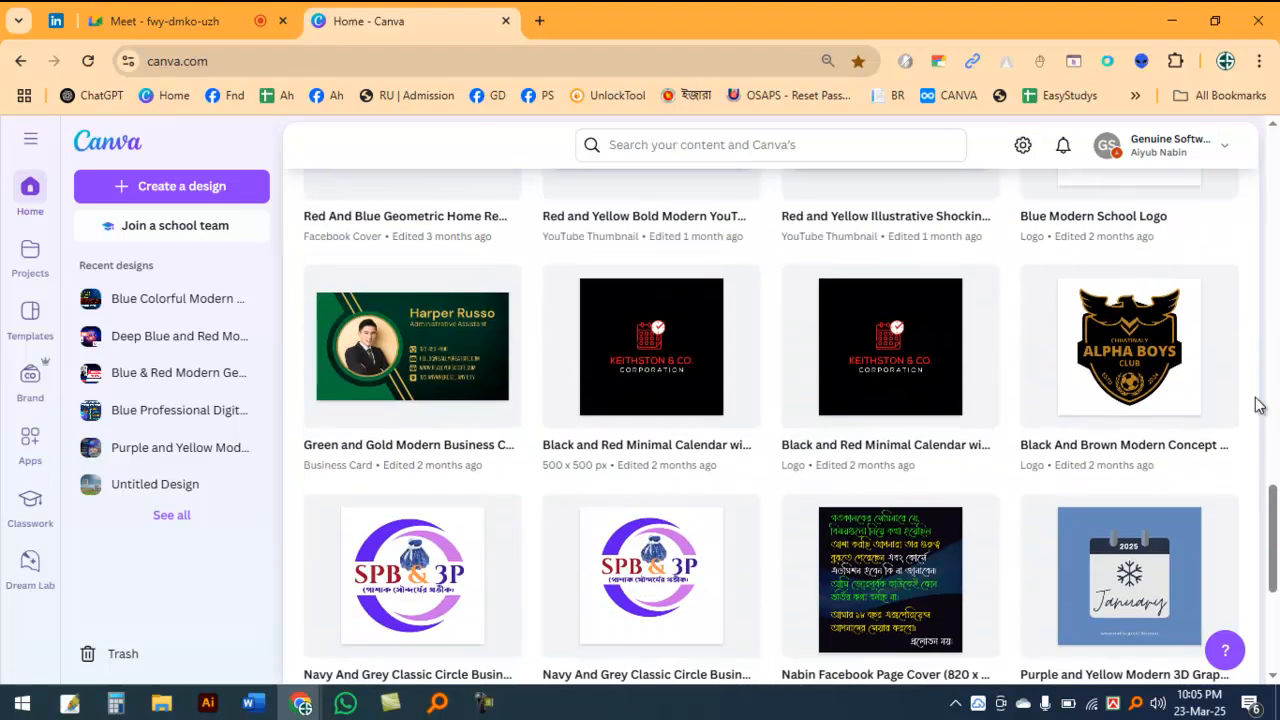
scroll(1250, 408, down, 4)
scroll(1250, 410, up, 3)
scroll(1250, 410, up, 6)
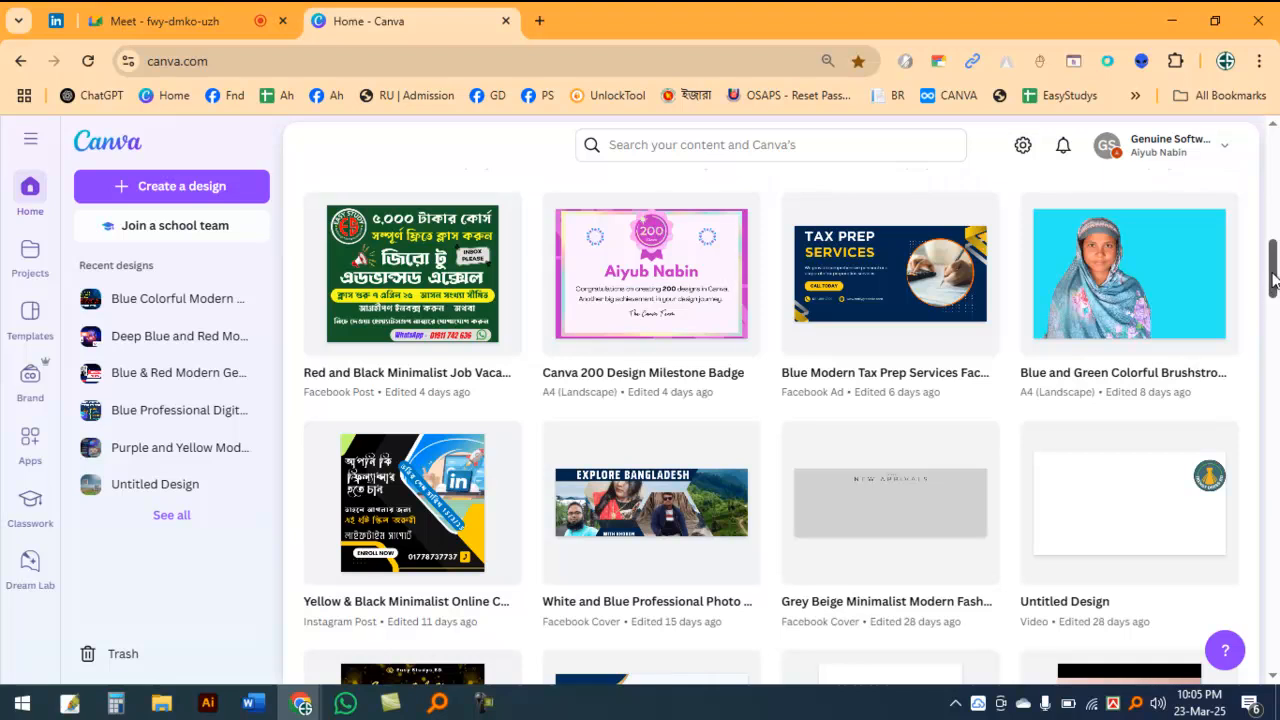
drag(1272, 266, 1248, 65)
Step: Search Canva's content for "CV"
click(650, 145)
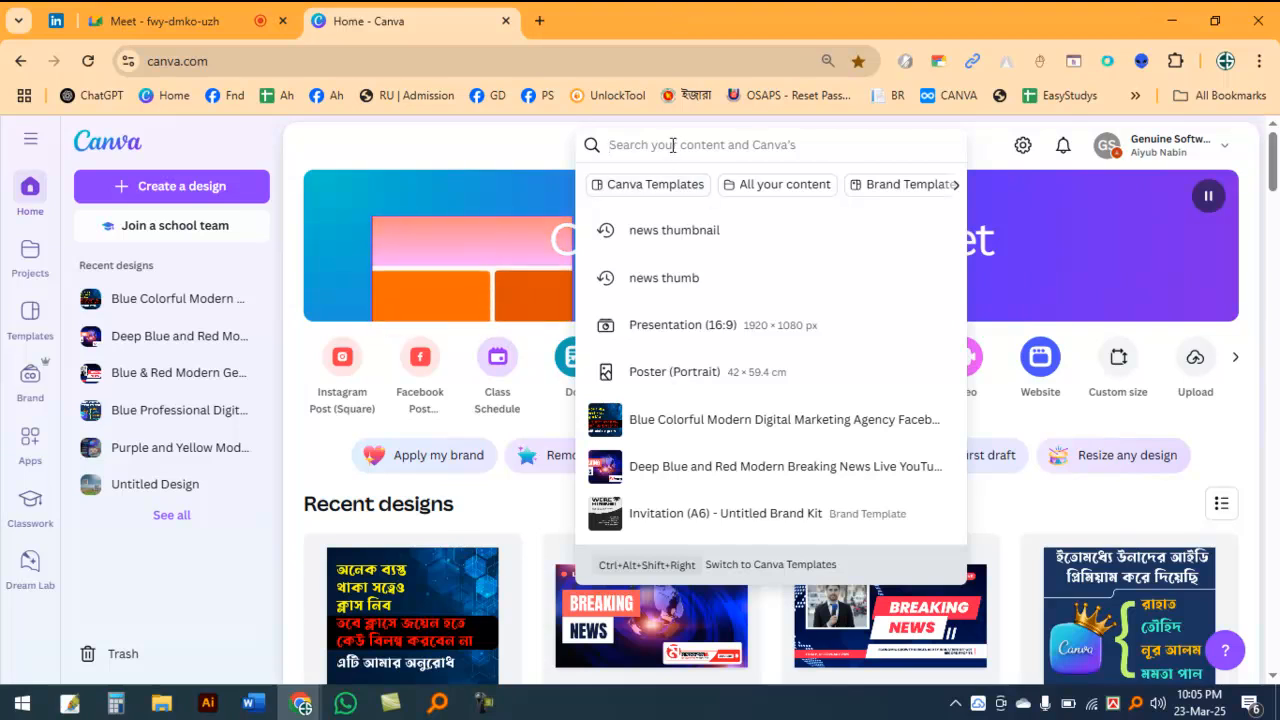
text(PO)
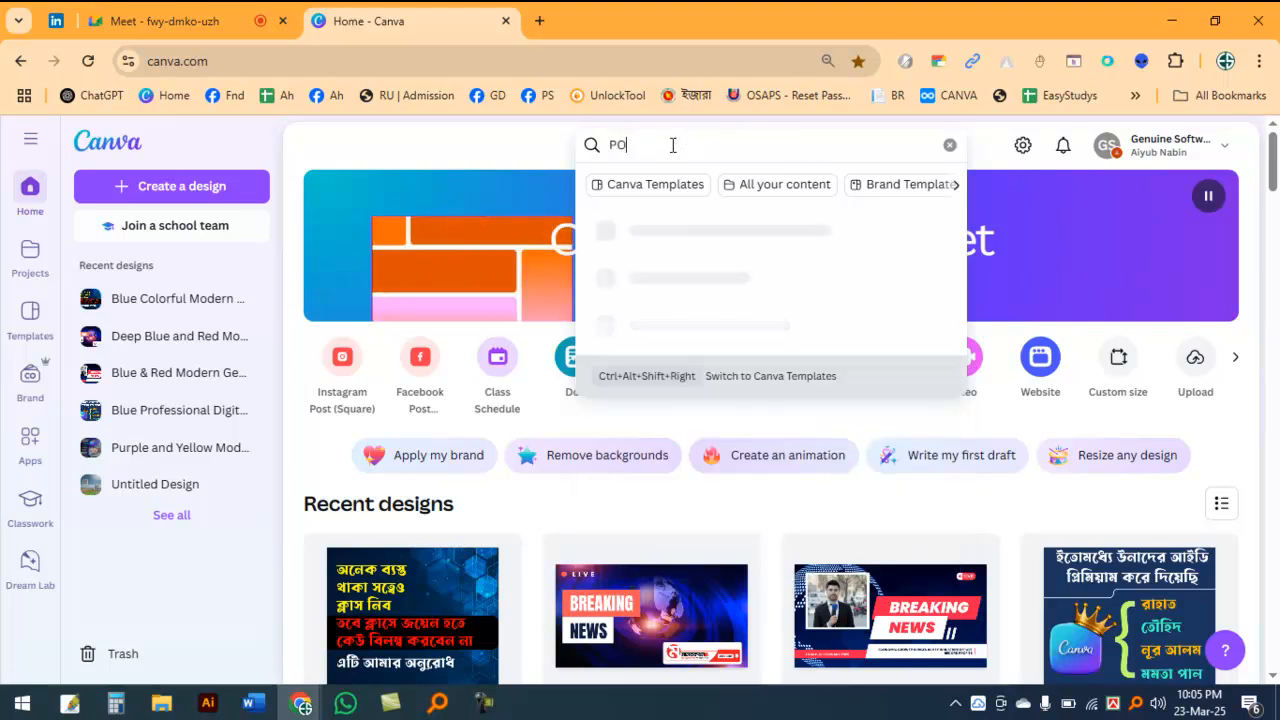
key(BackSpace)
key(BackSpace)
text(CV)
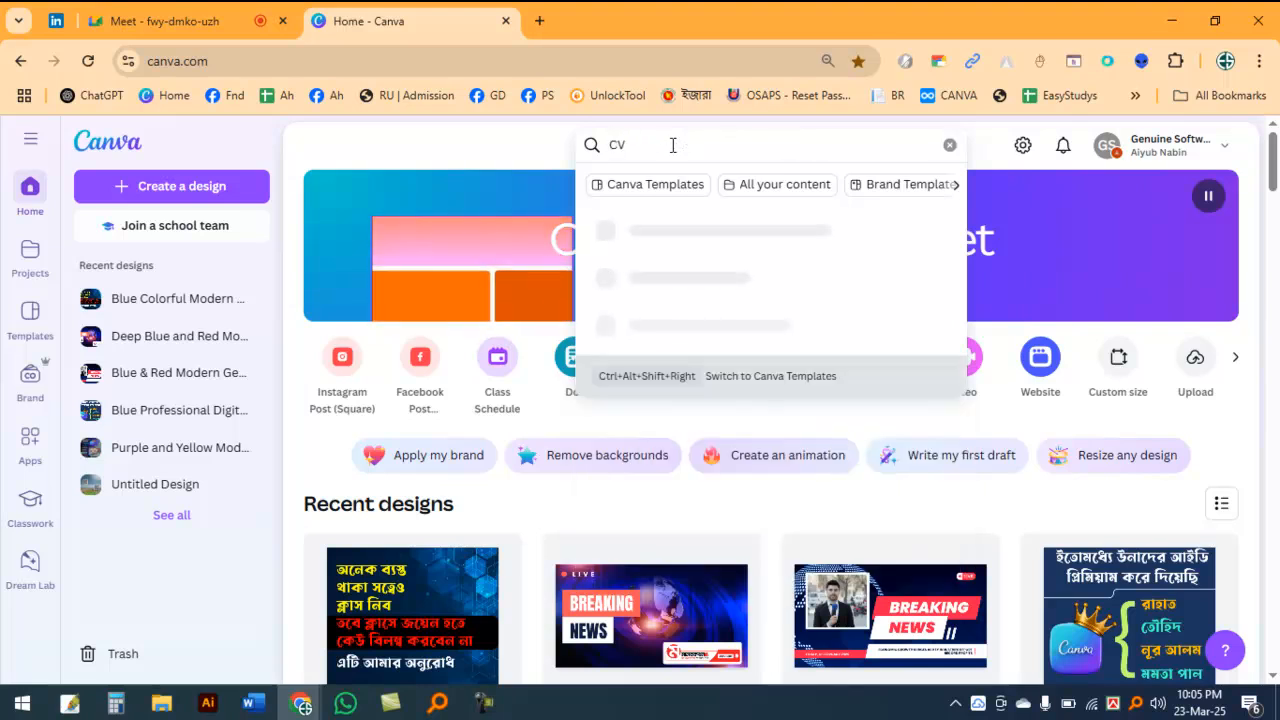
key(Return)
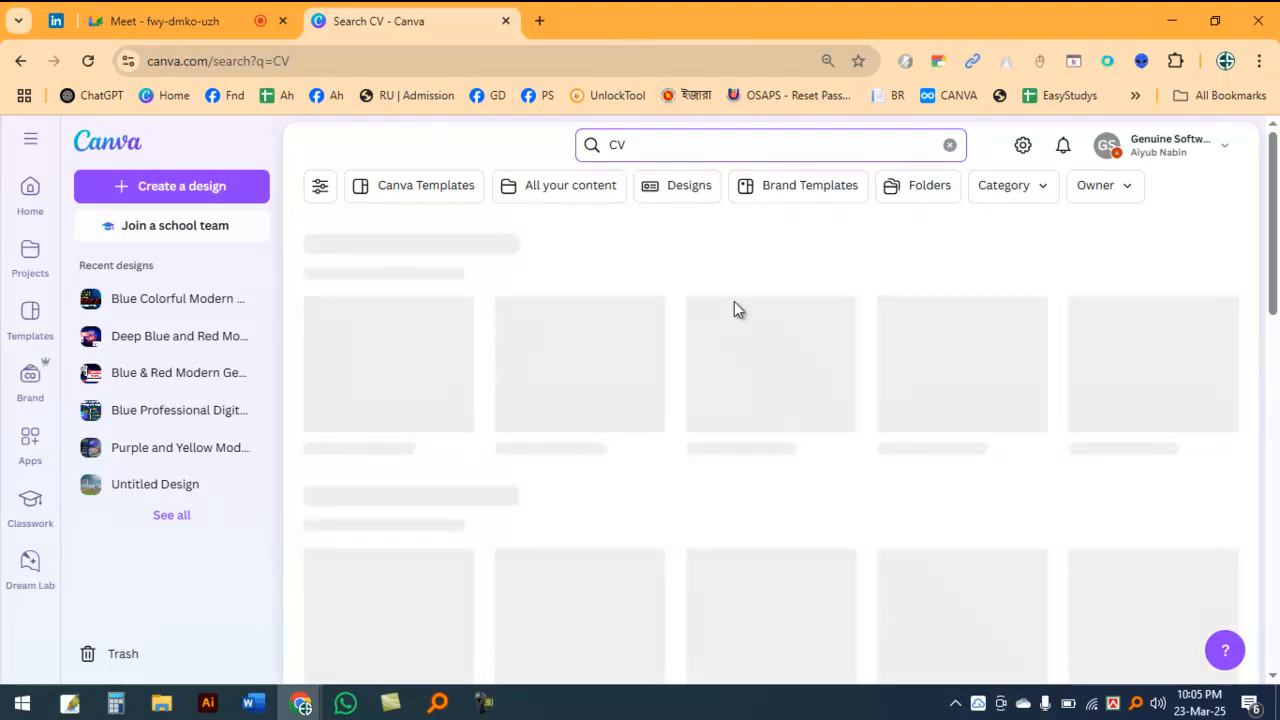
Step: Browse the resume templates in the CV search results and compare their layouts
scroll(740, 320, down, 2)
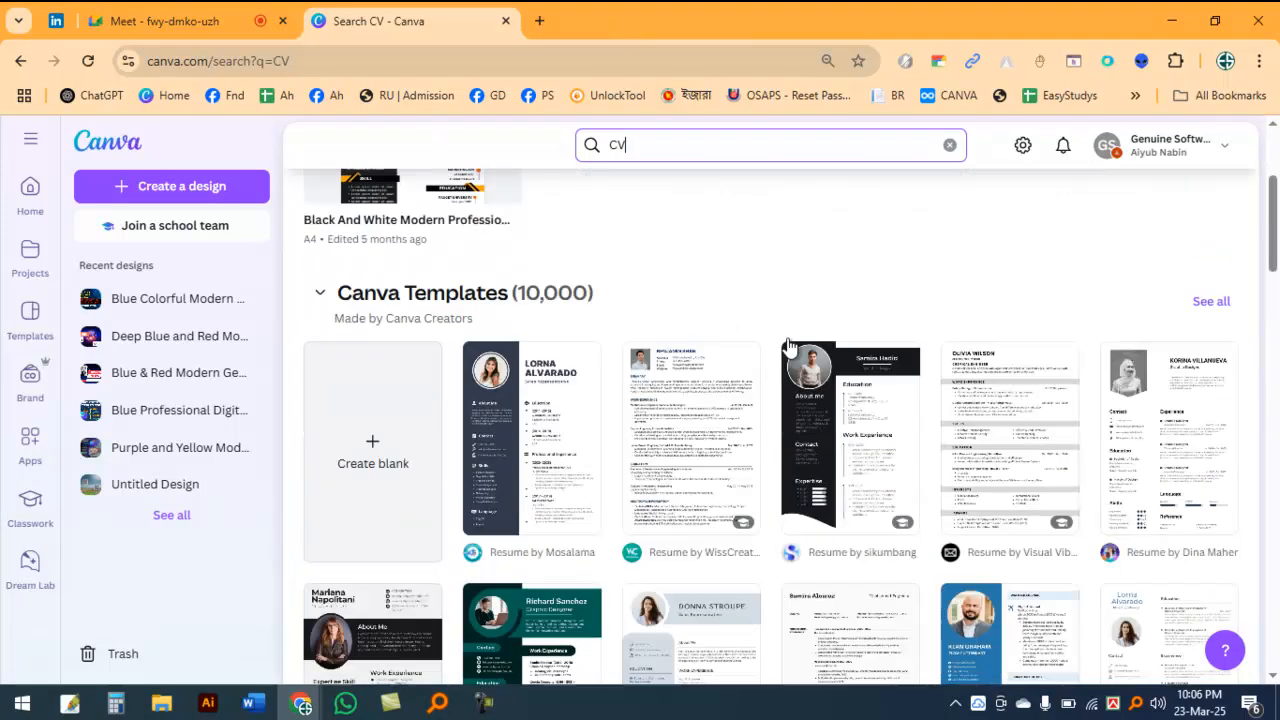
scroll(581, 492, down, 2)
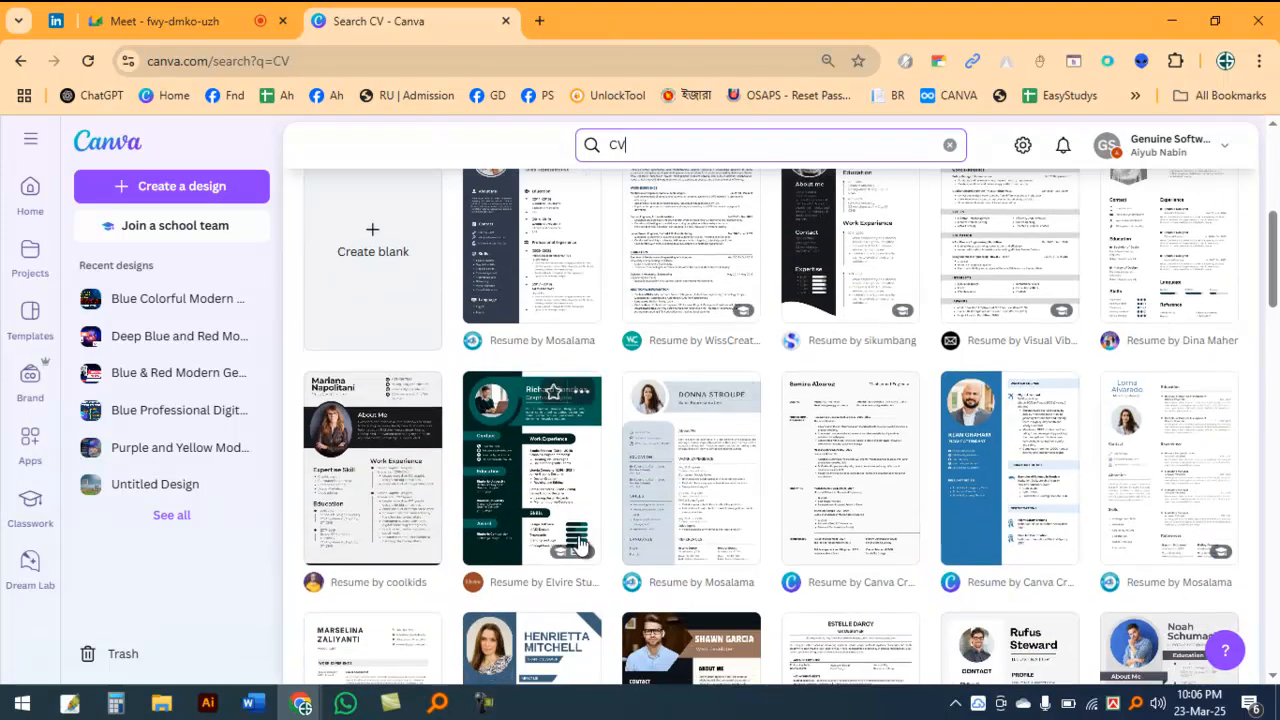
scroll(581, 545, up, 2)
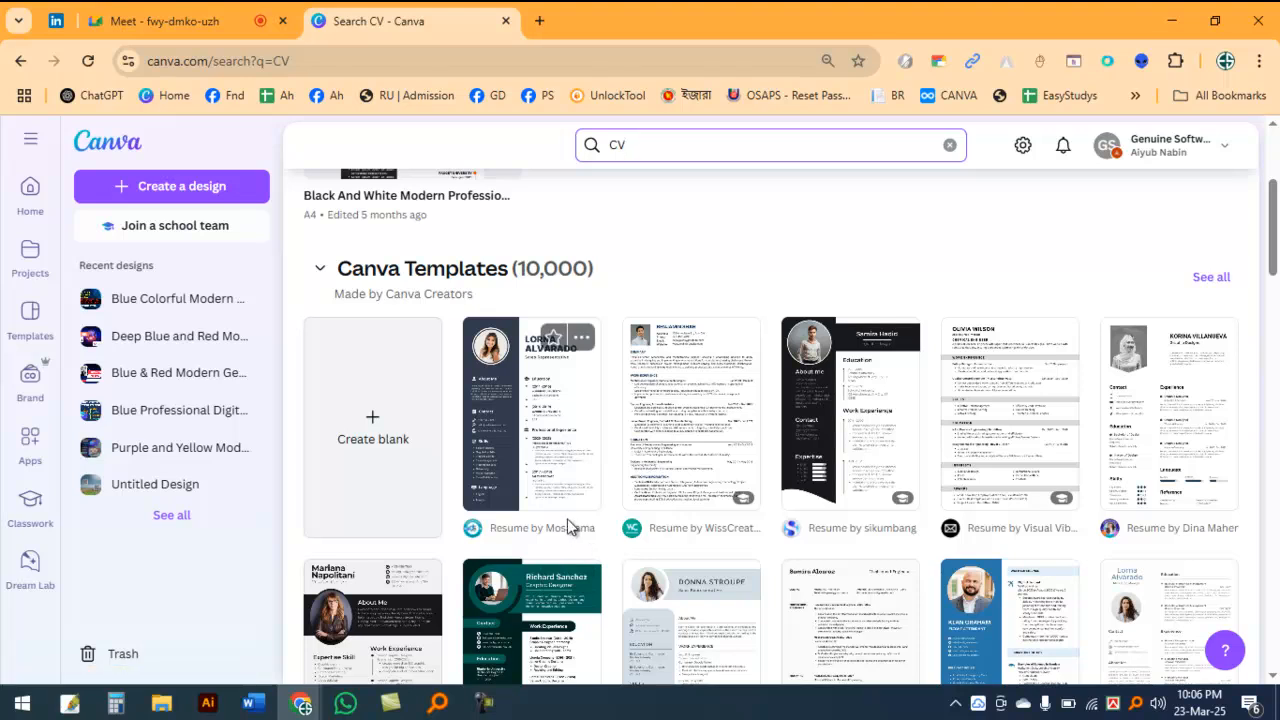
scroll(567, 527, down, 2)
scroll(740, 552, up, 2)
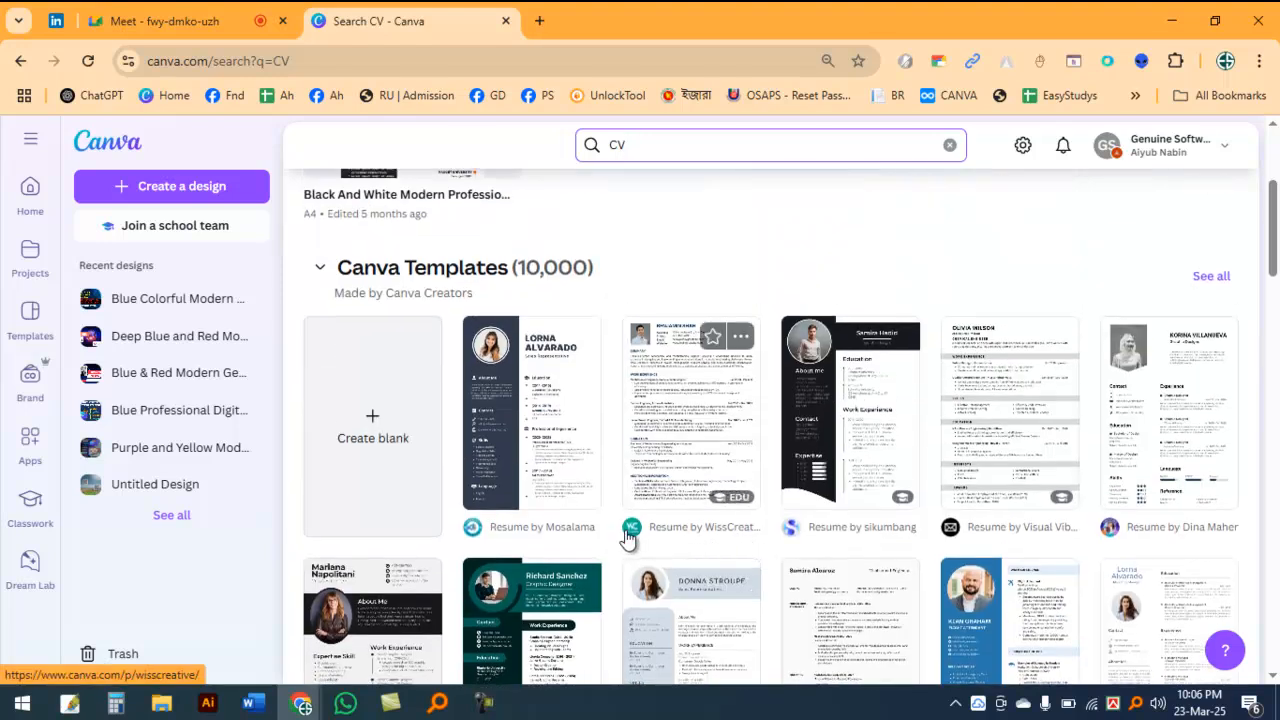
scroll(628, 540, down, 2)
scroll(626, 530, down, 2)
scroll(537, 448, up, 3)
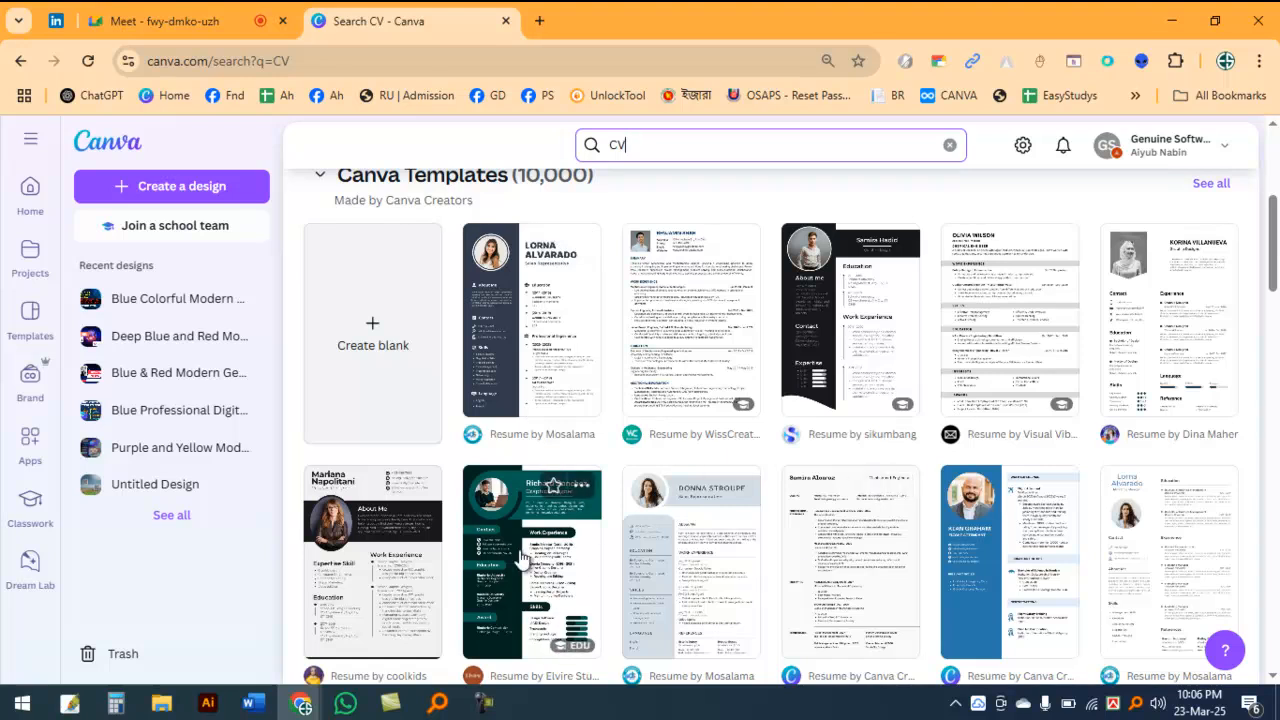
scroll(710, 485, down, 5)
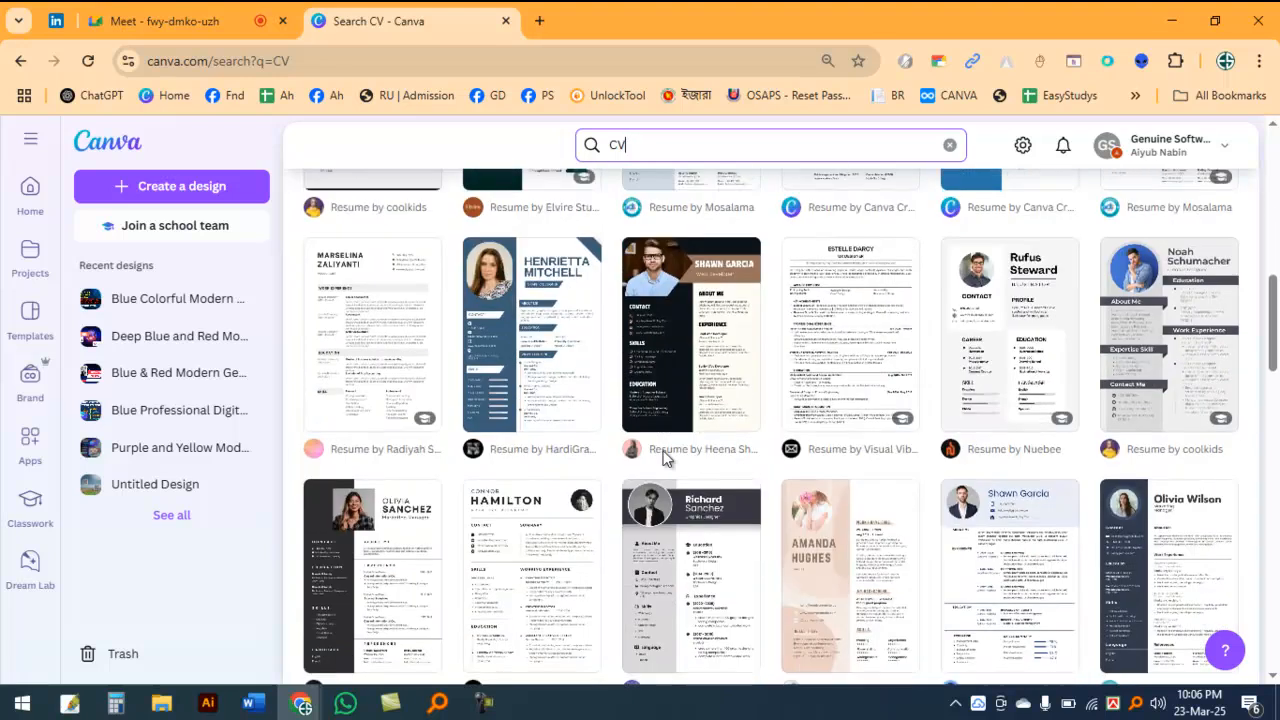
scroll(605, 465, down, 4)
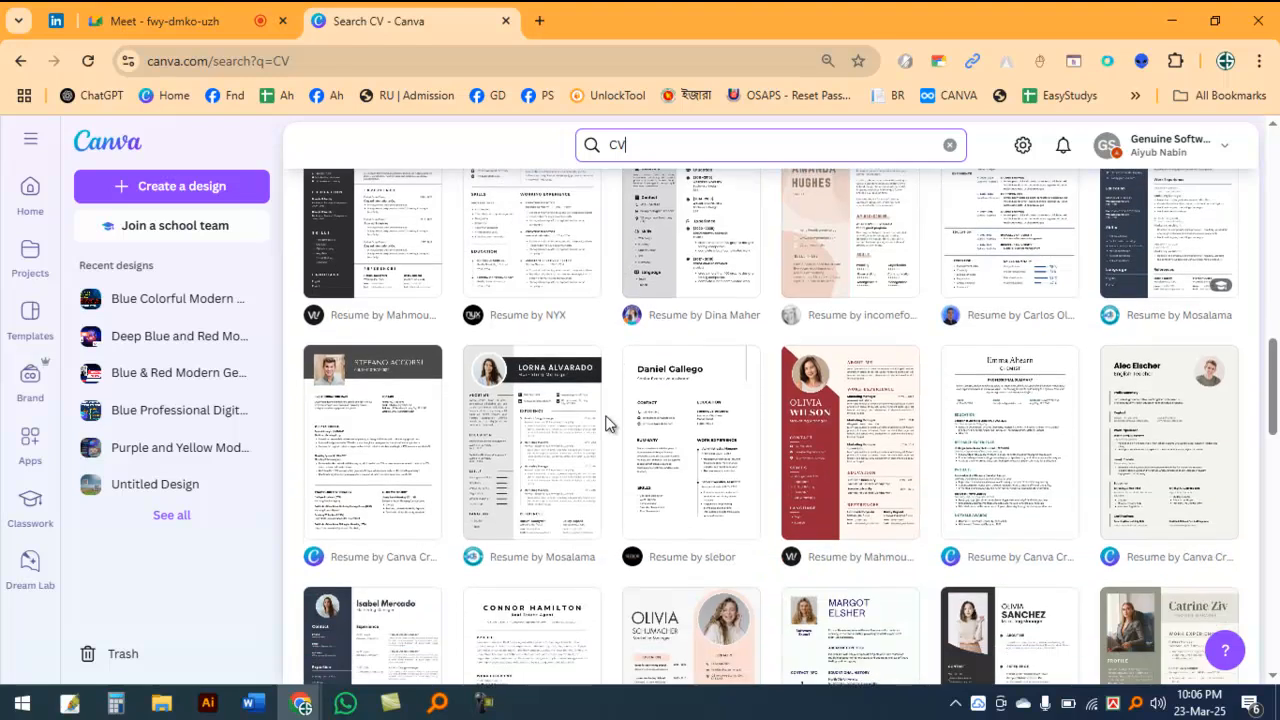
scroll(605, 430, down, 3)
scroll(605, 416, up, 1)
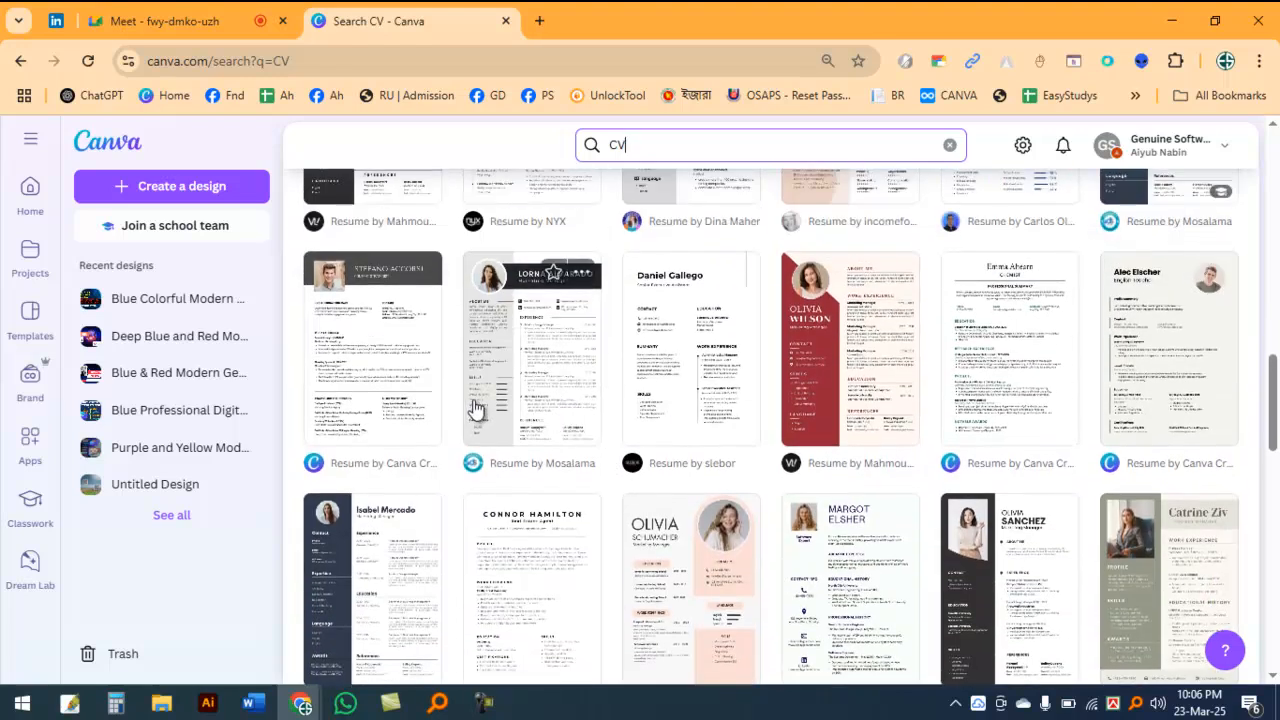
scroll(491, 397, down, 3)
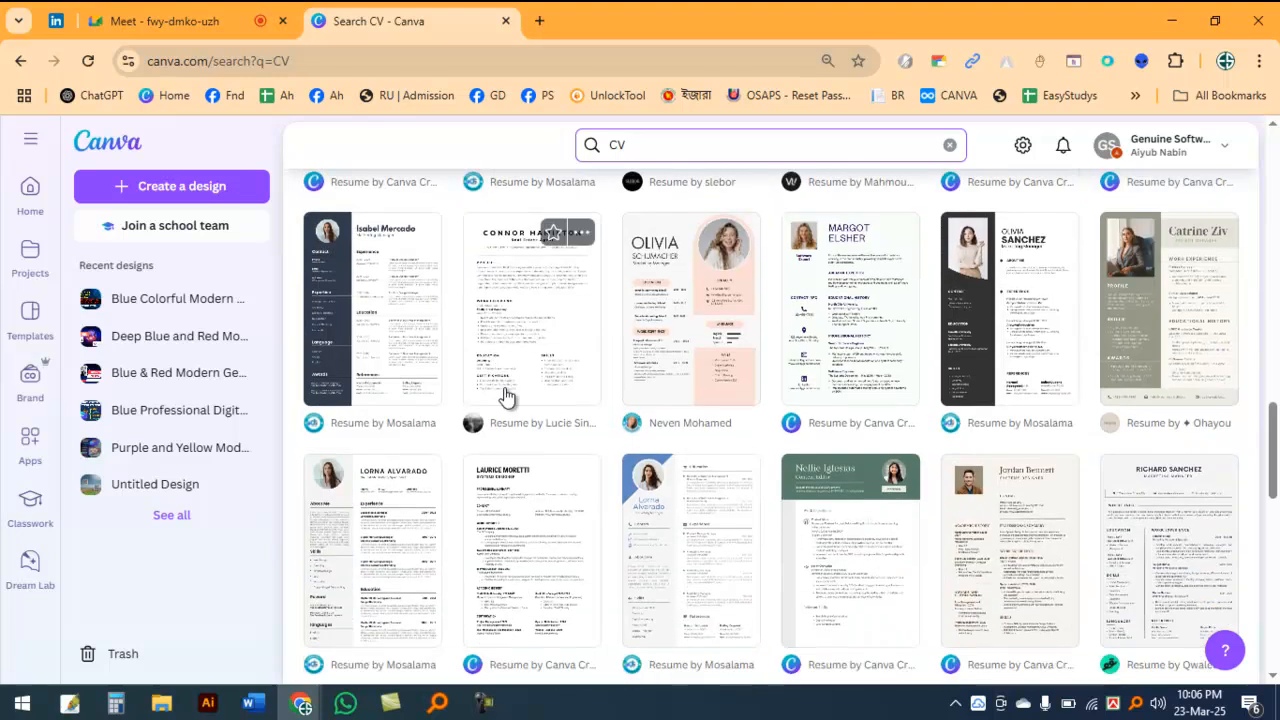
scroll(505, 397, down, 5)
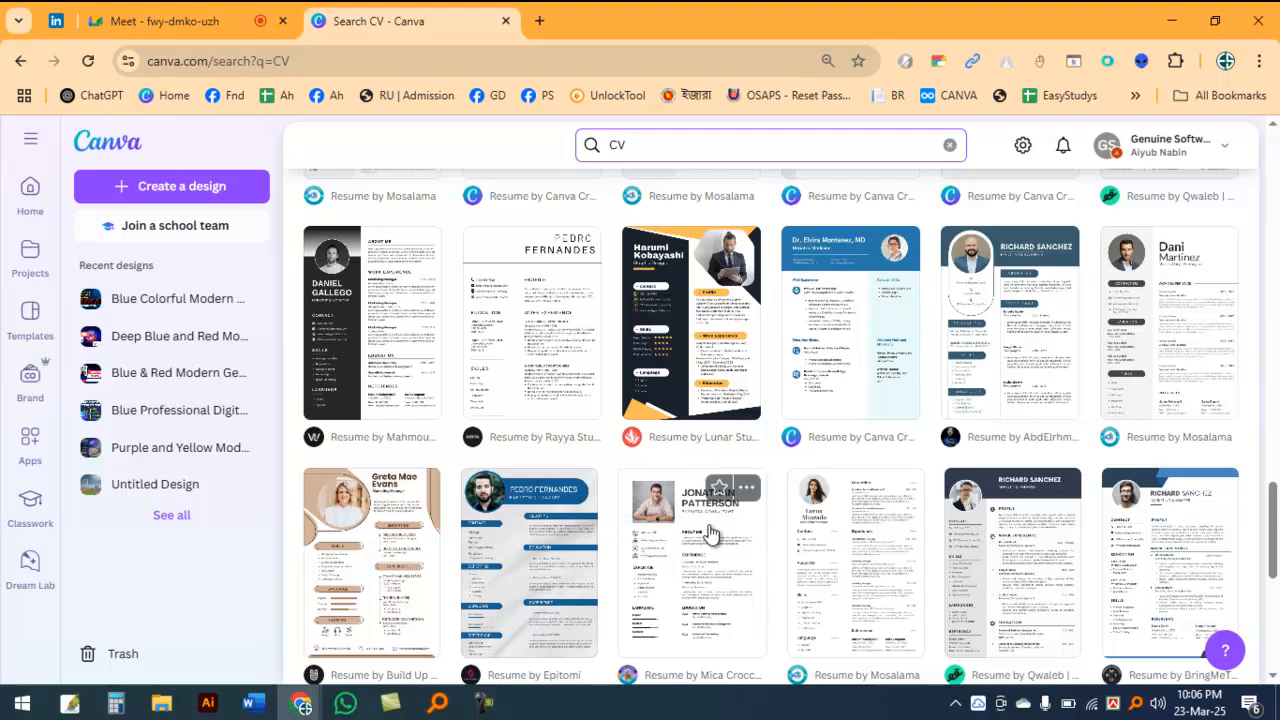
Step: Create a design from the "grey and white modern resume cv" photographer template with the dark blue header, and close the template search tab
click(972, 311)
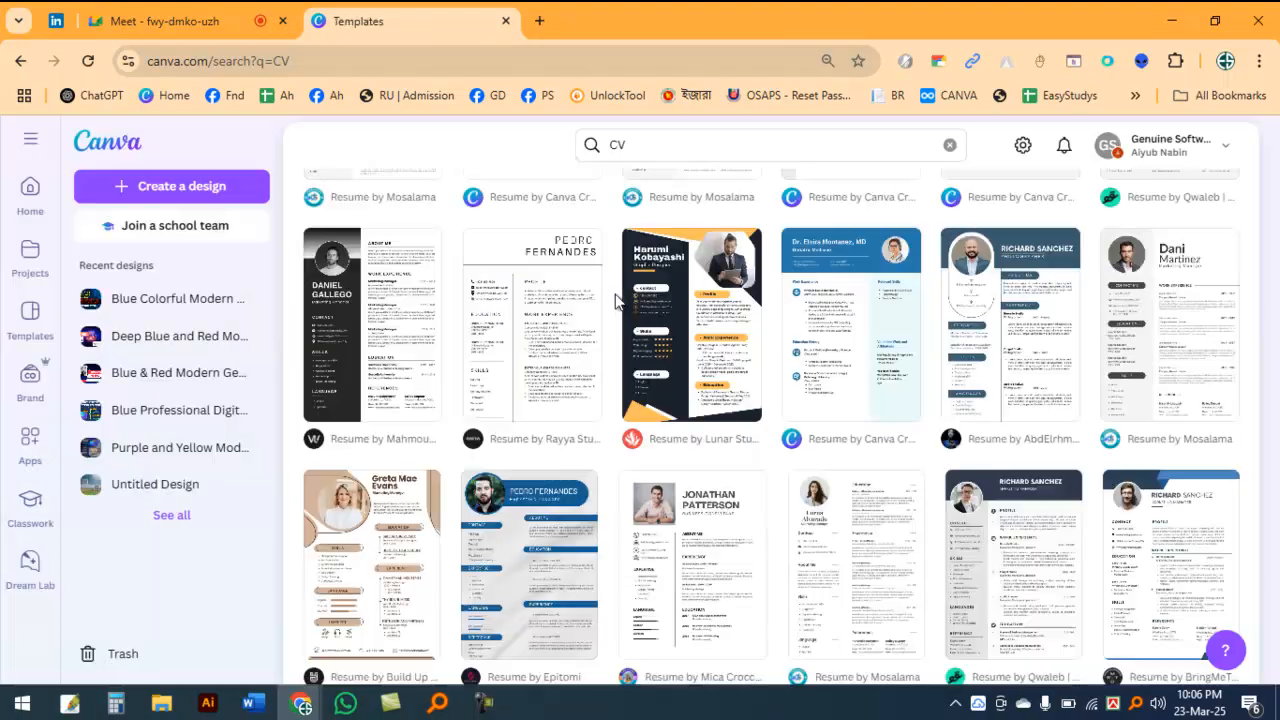
click(1034, 320)
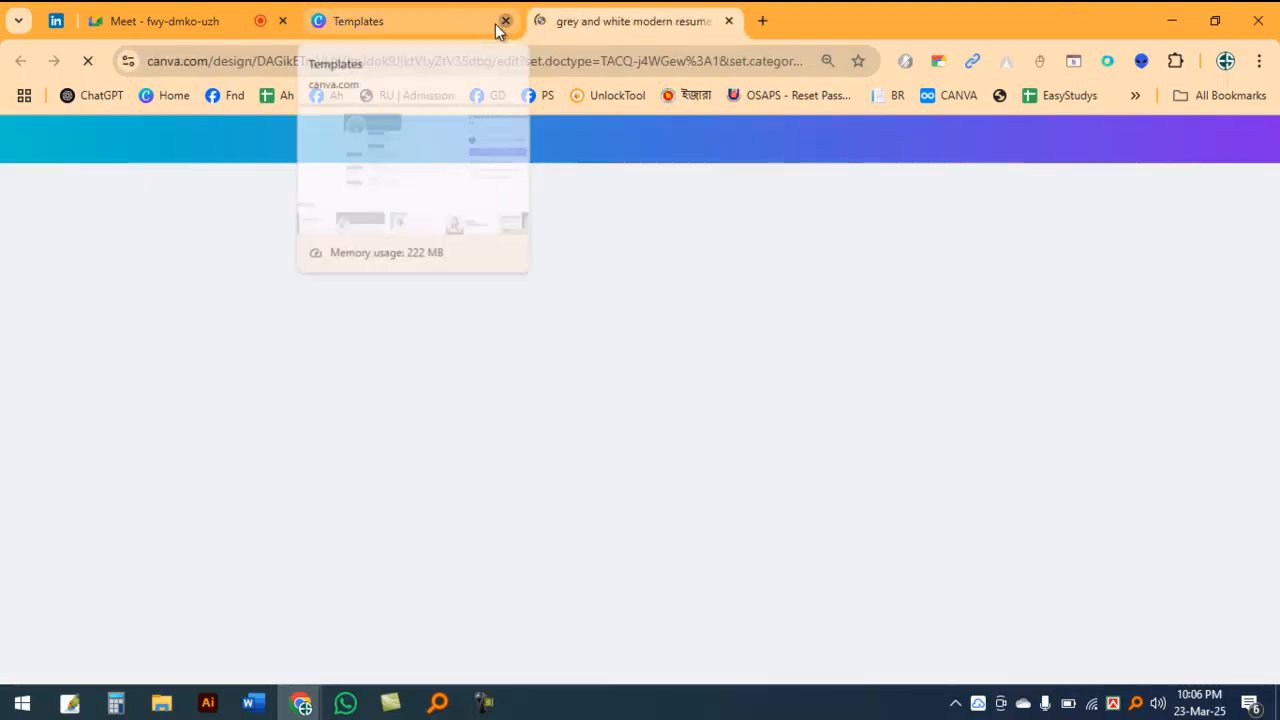
click(505, 21)
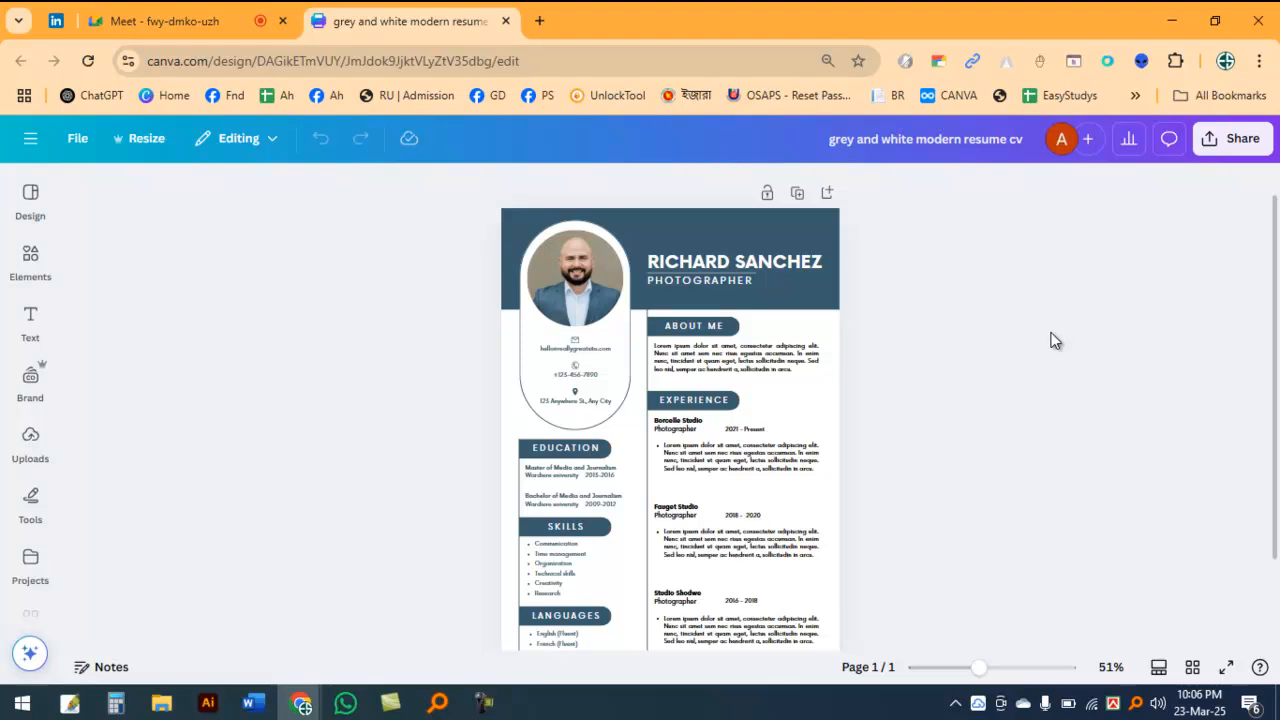
Step: Replace the sample name in the resume header with the CV owner's full name
ctrl+scroll(1047, 318, up, 3)
scroll(787, 497, down, 5)
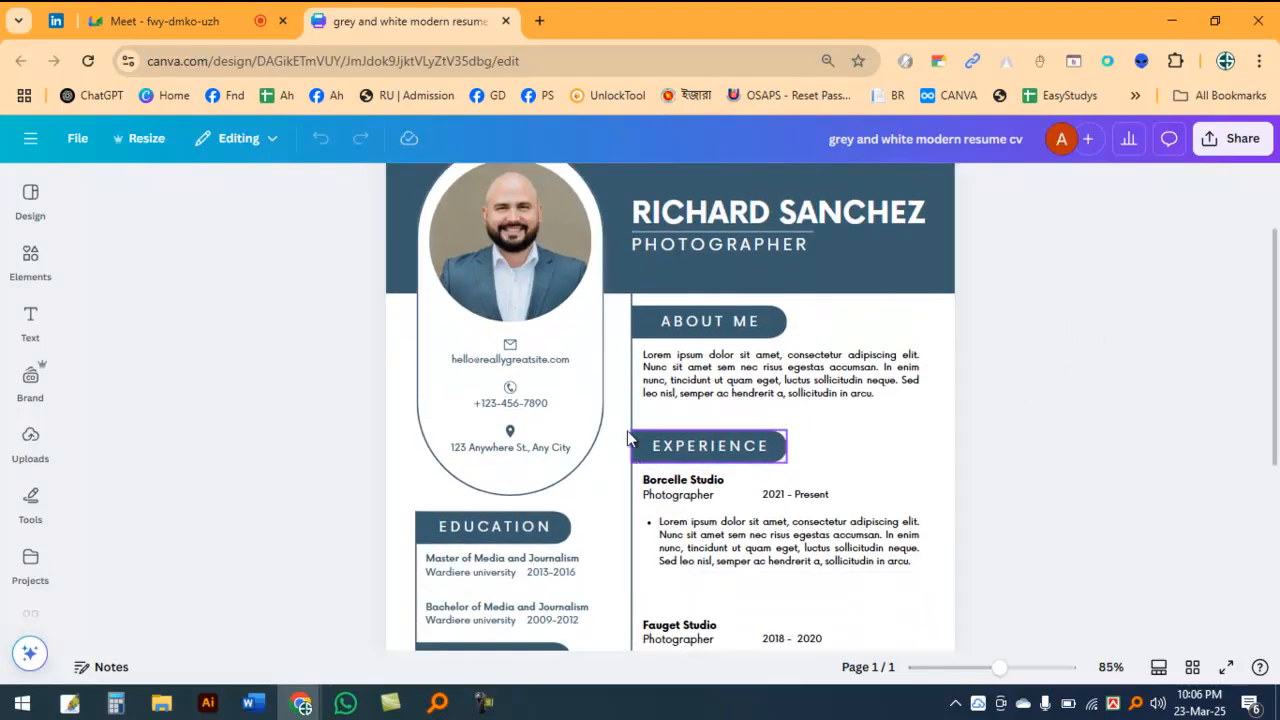
scroll(996, 490, up, 5)
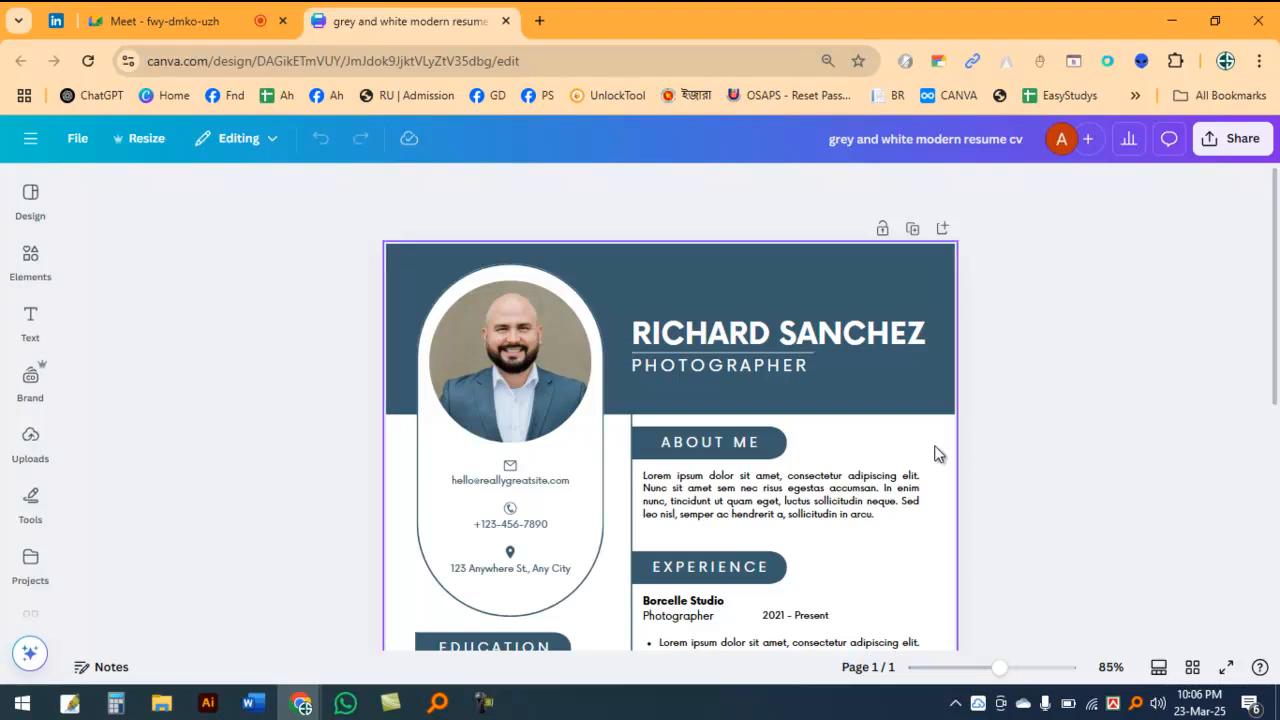
double_click(755, 341)
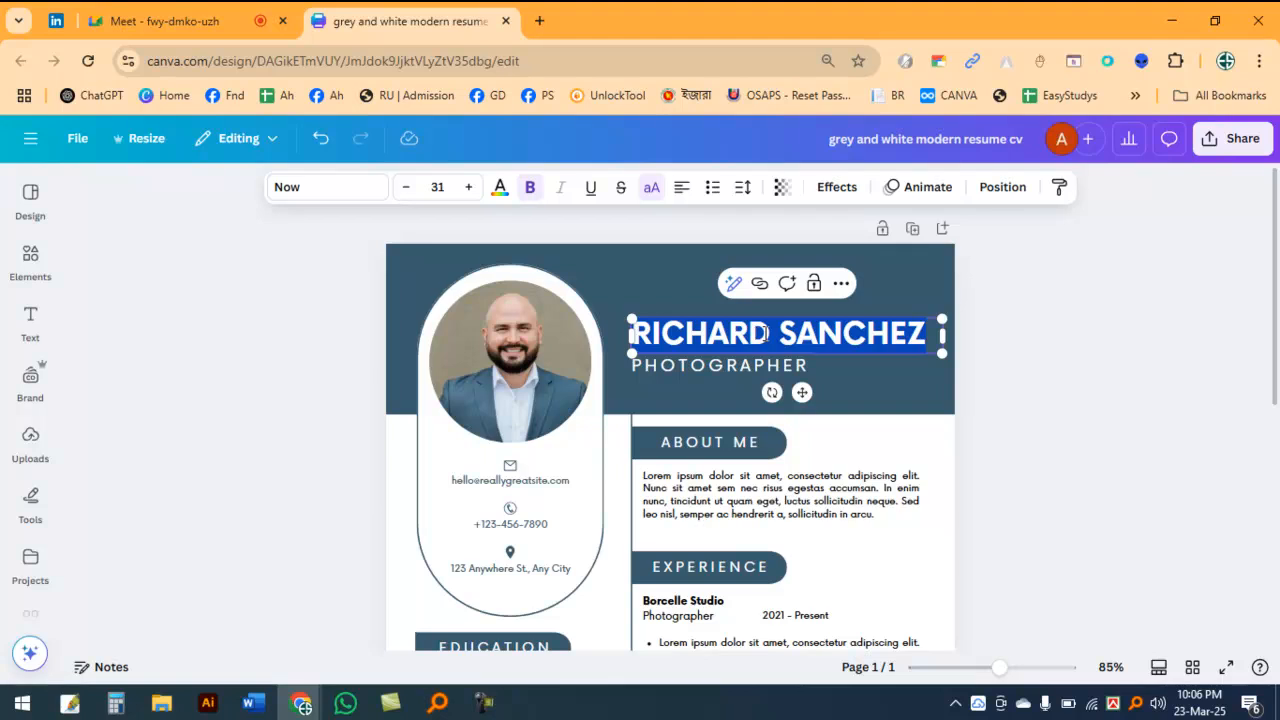
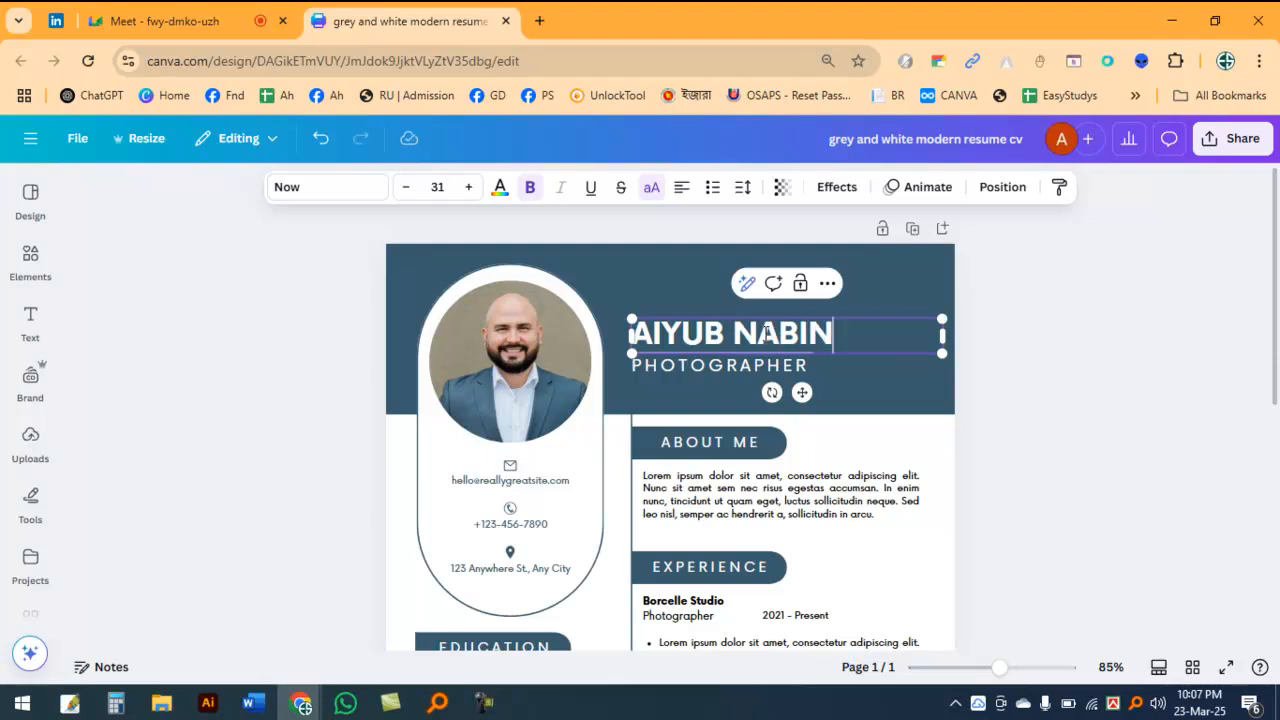
Step: Replace the job title PHOTOGRAPHER under the header name with DIGITAL MARKETER
click(760, 368)
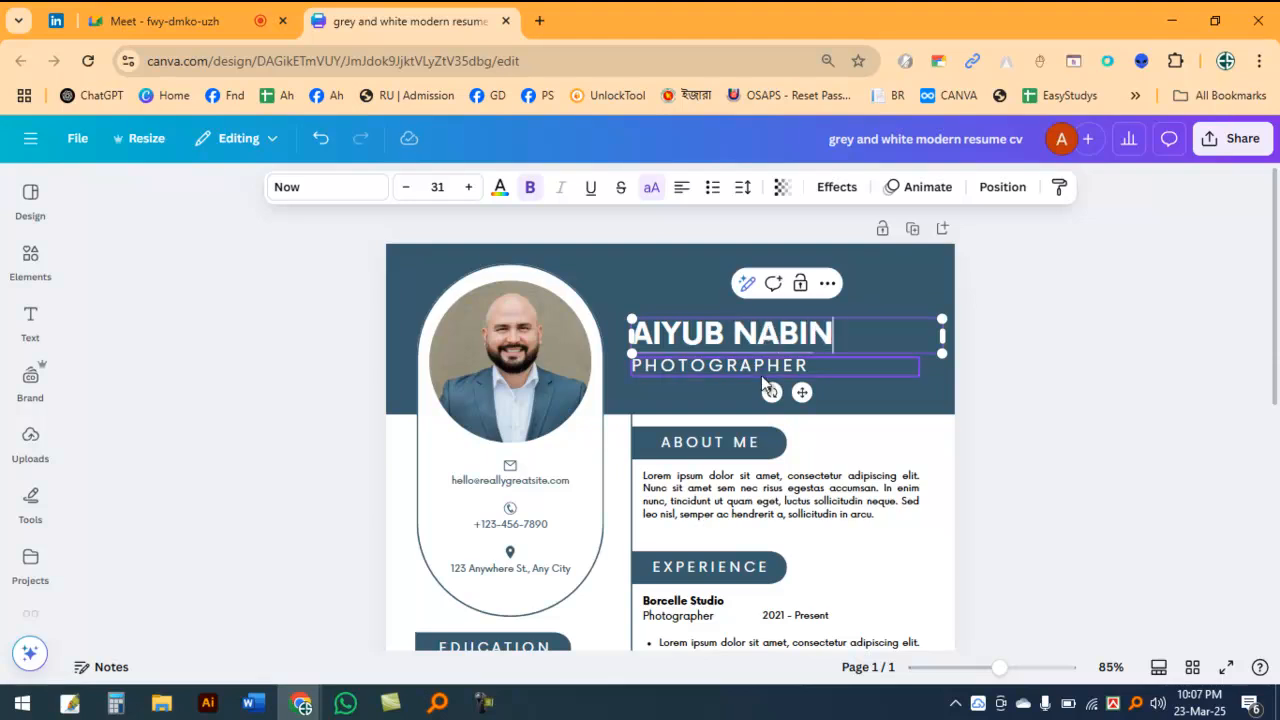
click(1072, 378)
double_click(683, 367)
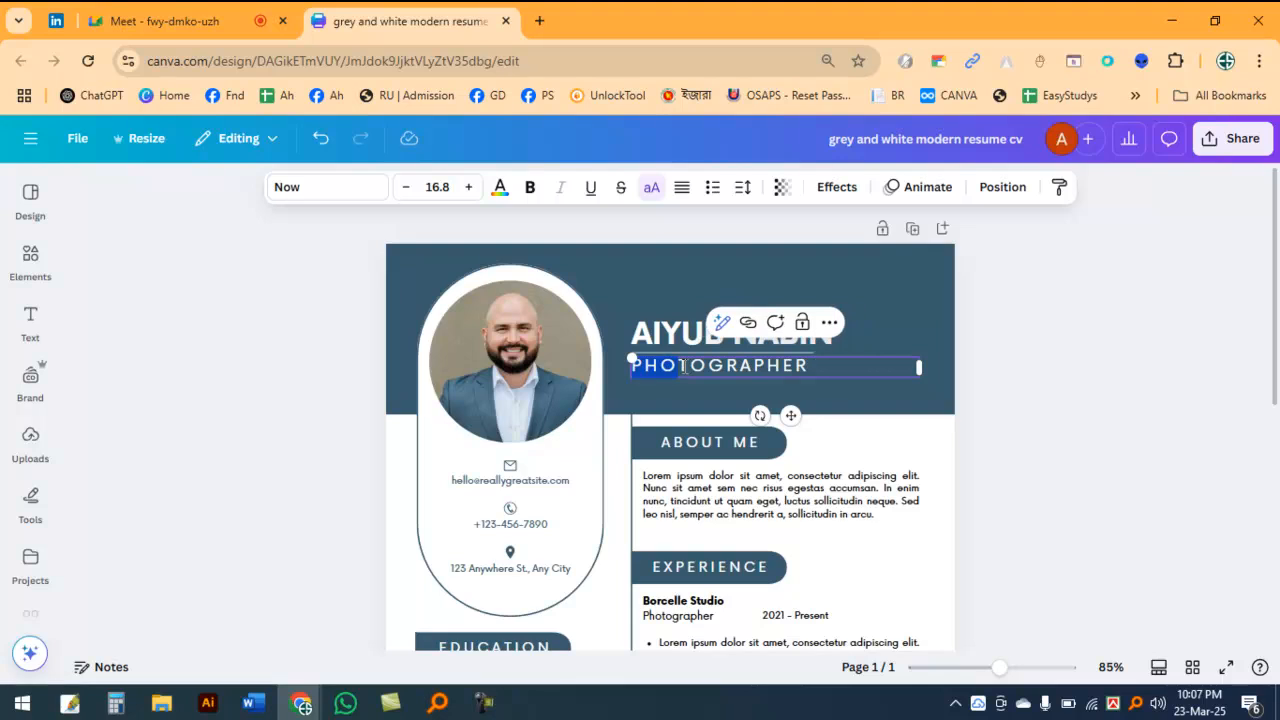
double_click(683, 366)
text(DIGITAL MARKET)
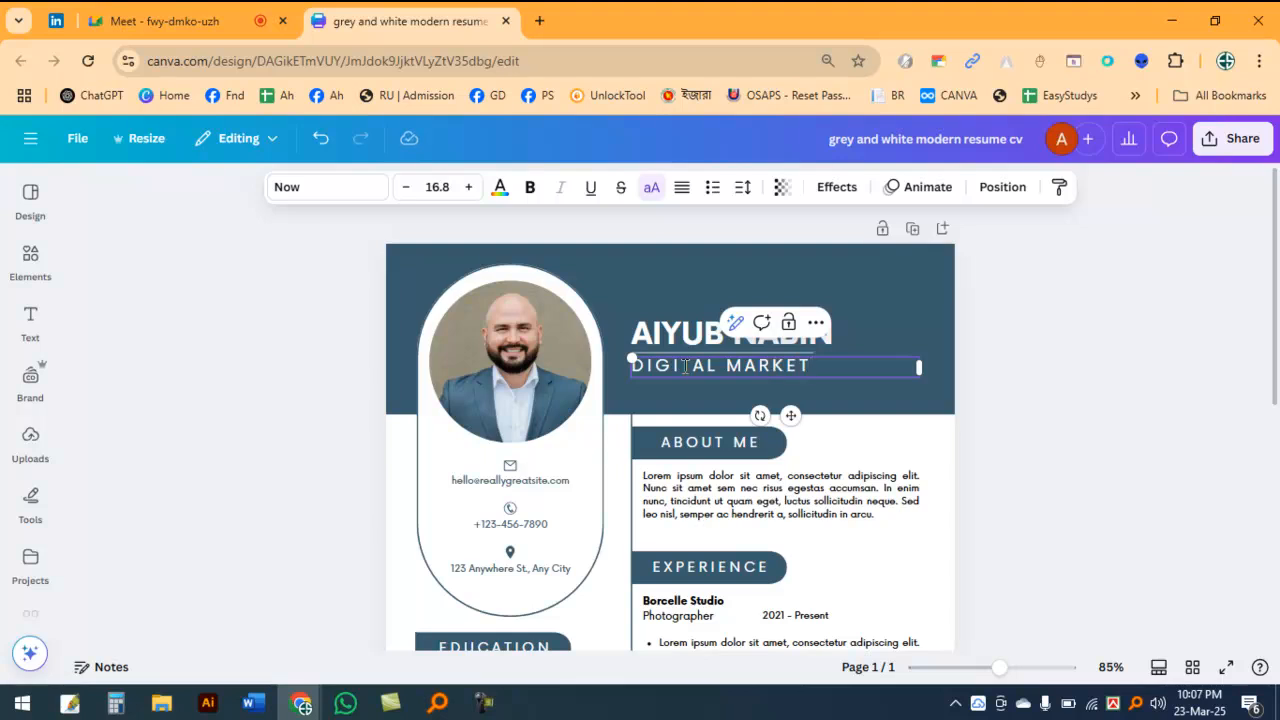
click(1100, 382)
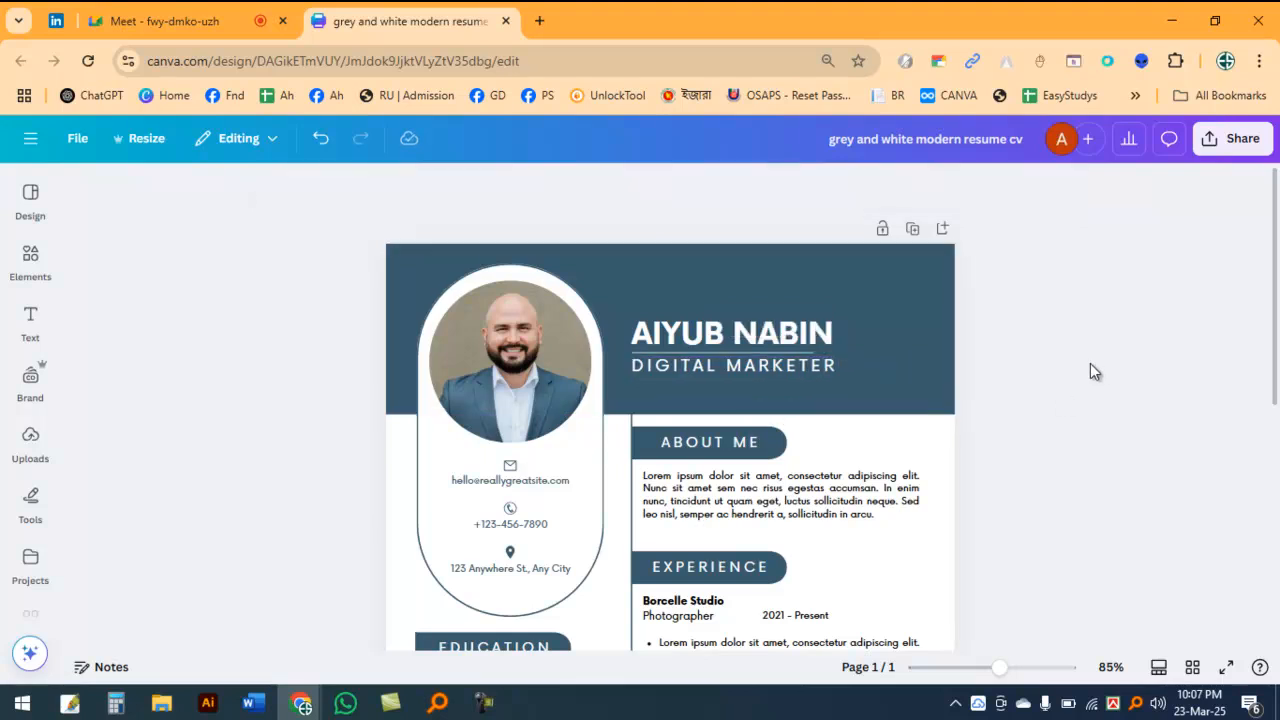
scroll(929, 358, down, 2)
click(868, 305)
click(1148, 296)
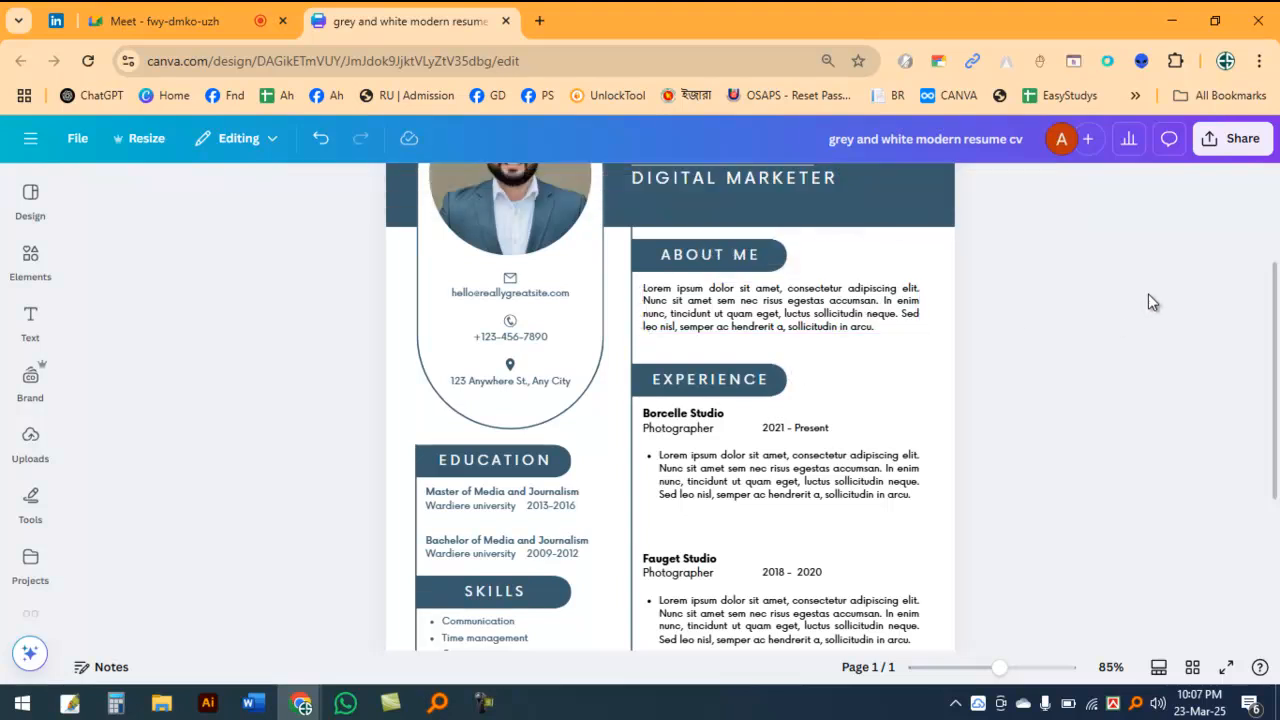
scroll(1043, 413, up, 2)
ctrl+scroll(1024, 428, up, 3)
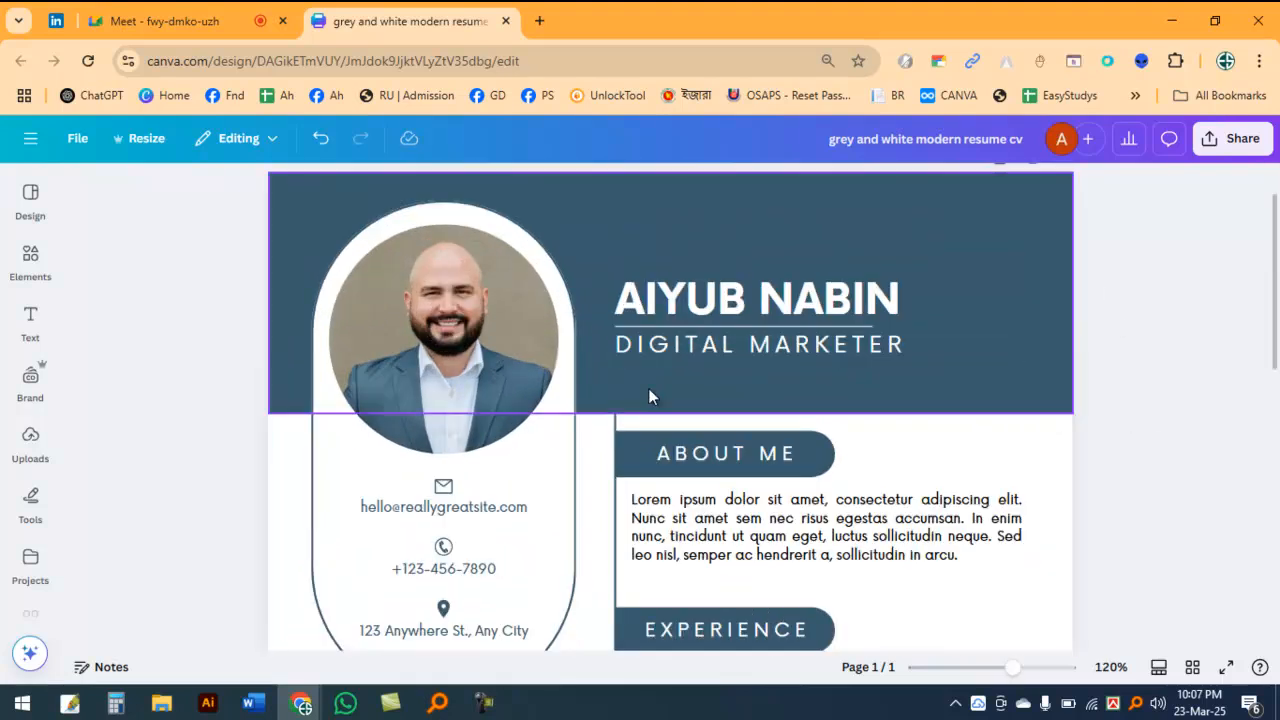
scroll(496, 428, down, 2)
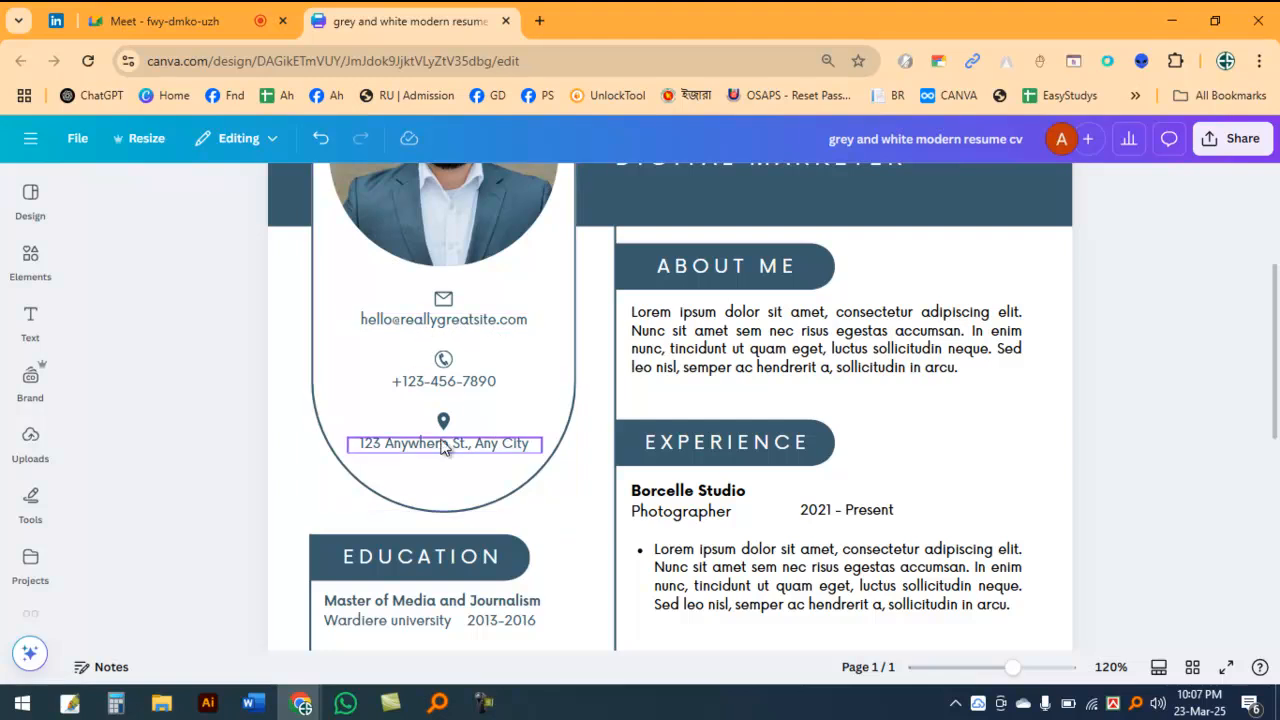
Step: Replace the sample phone number in the contact block under the portrait with the CV owner's phone number
double_click(449, 384)
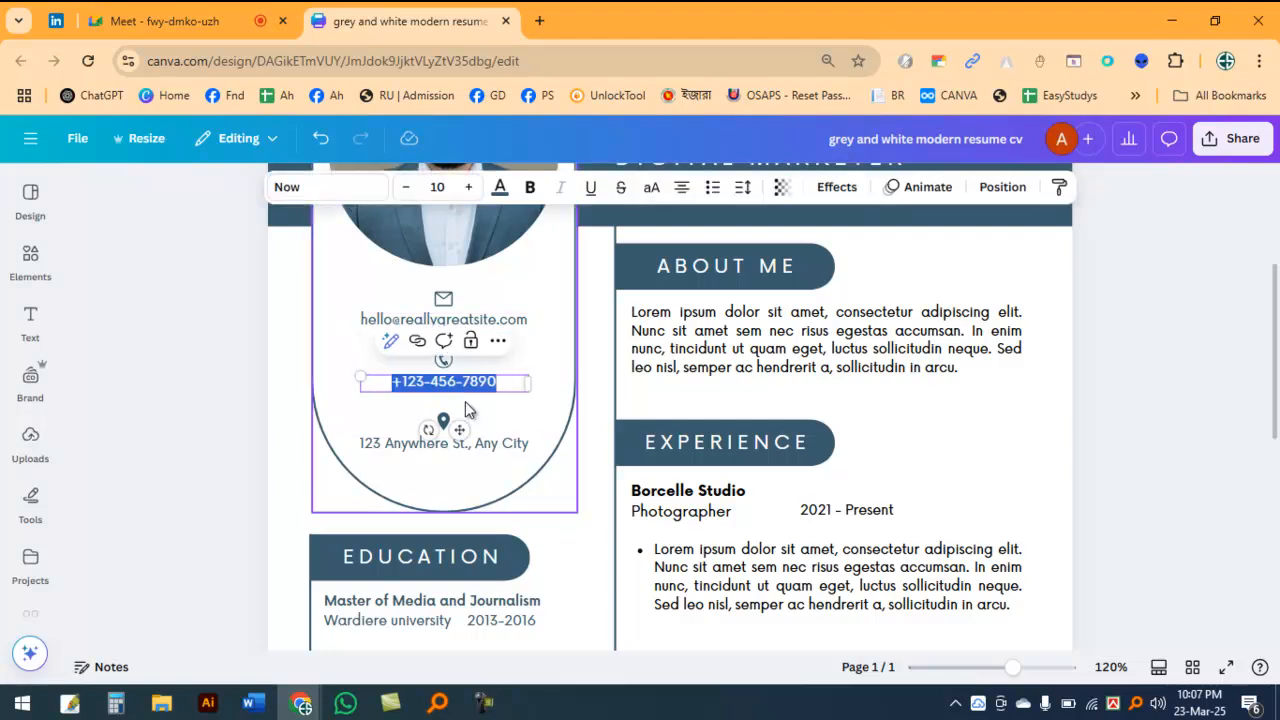
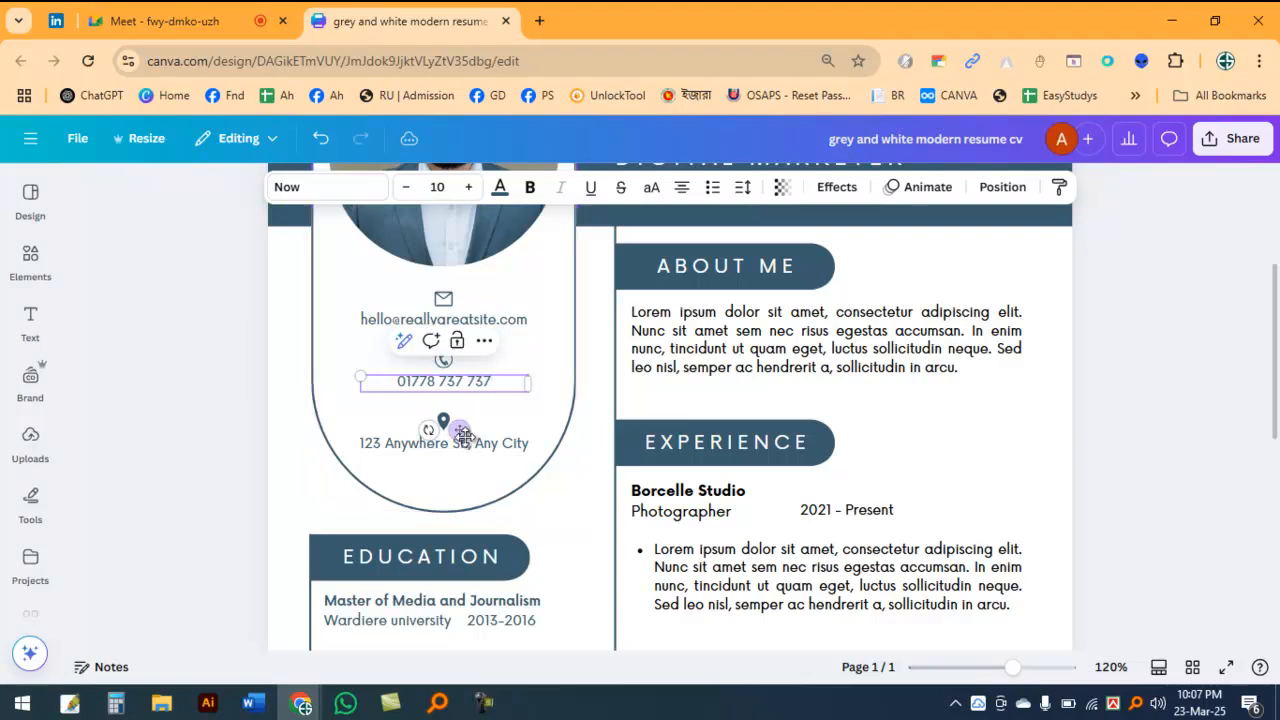
click(515, 444)
click(515, 444)
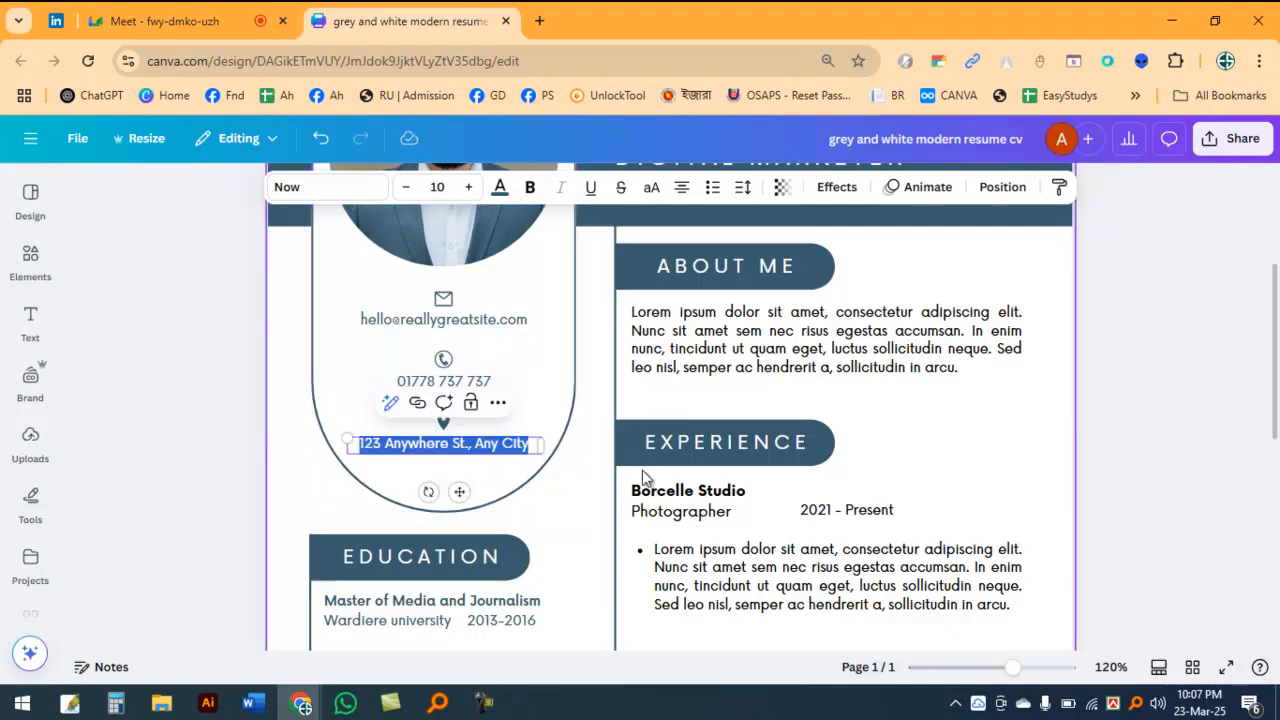
ctrl+scroll(930, 455, up, 5)
scroll(1178, 308, up, 2)
click(1178, 308)
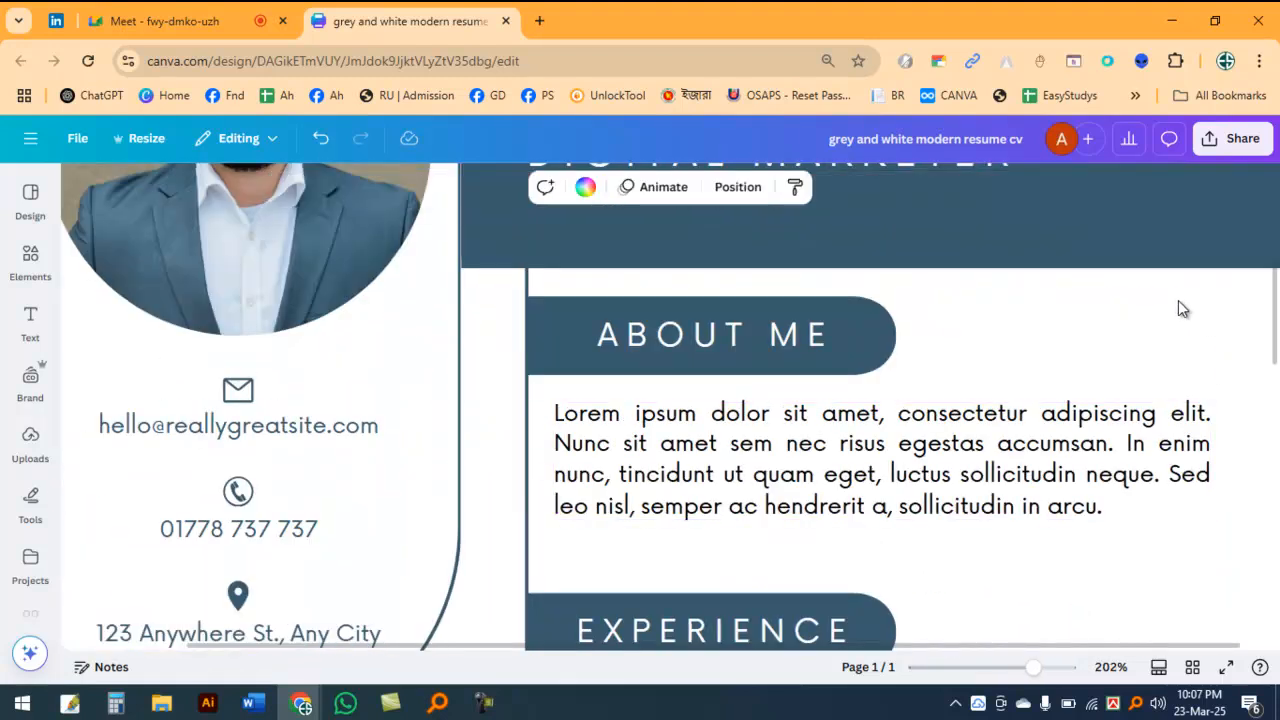
scroll(786, 368, up, 3)
click(676, 346)
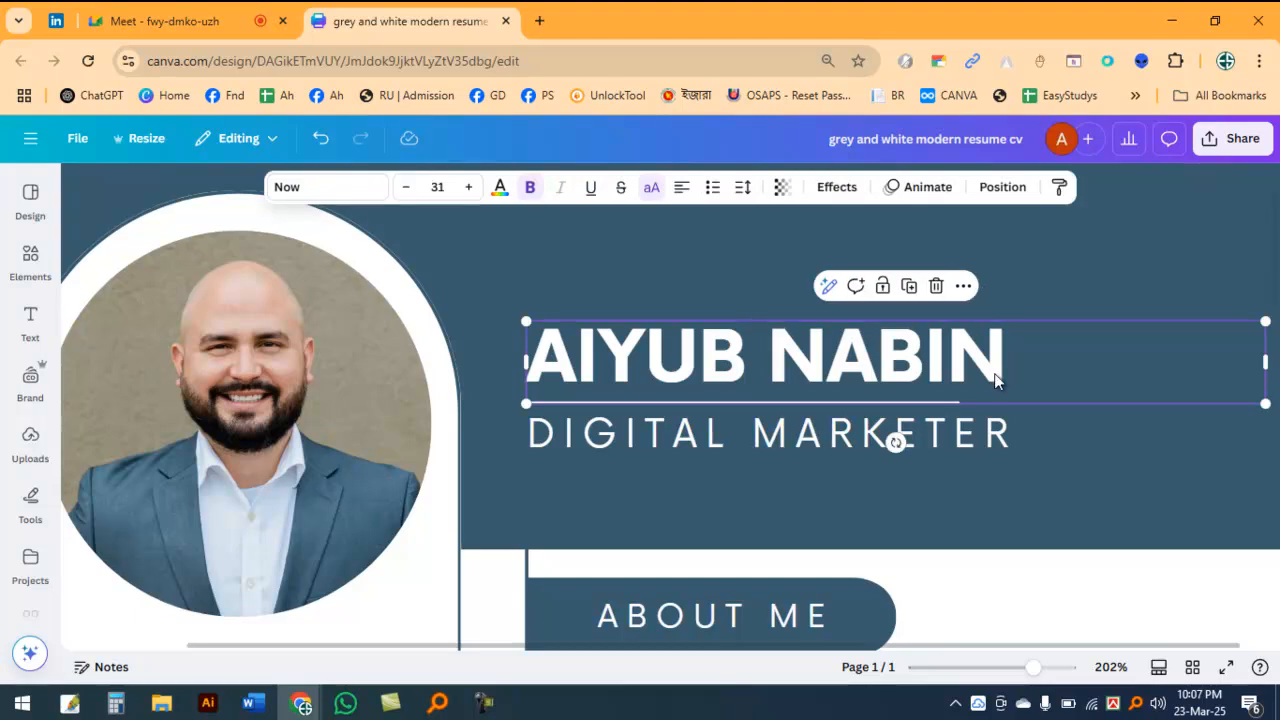
Step: Nudge the circular portrait photo slightly upward inside its white frame in the header, and deselect it
ctrl+scroll(995, 378, down, 3)
click(414, 360)
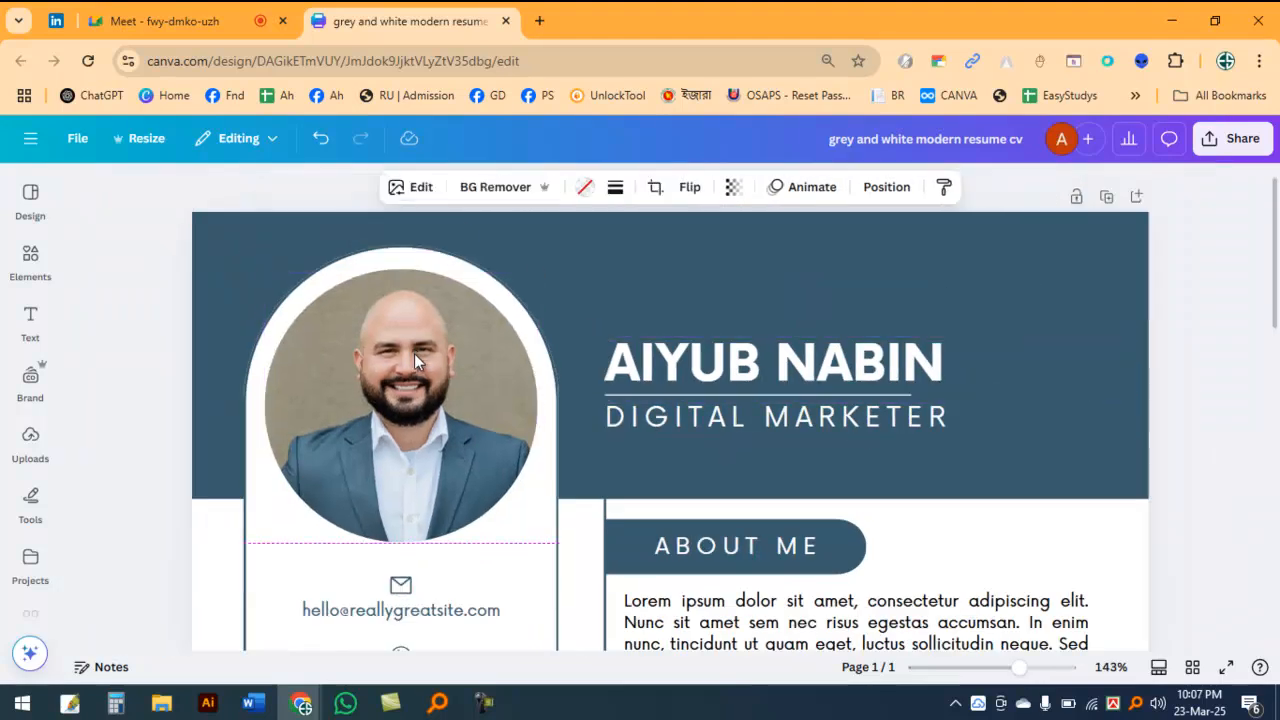
key(Up)
key(Up)
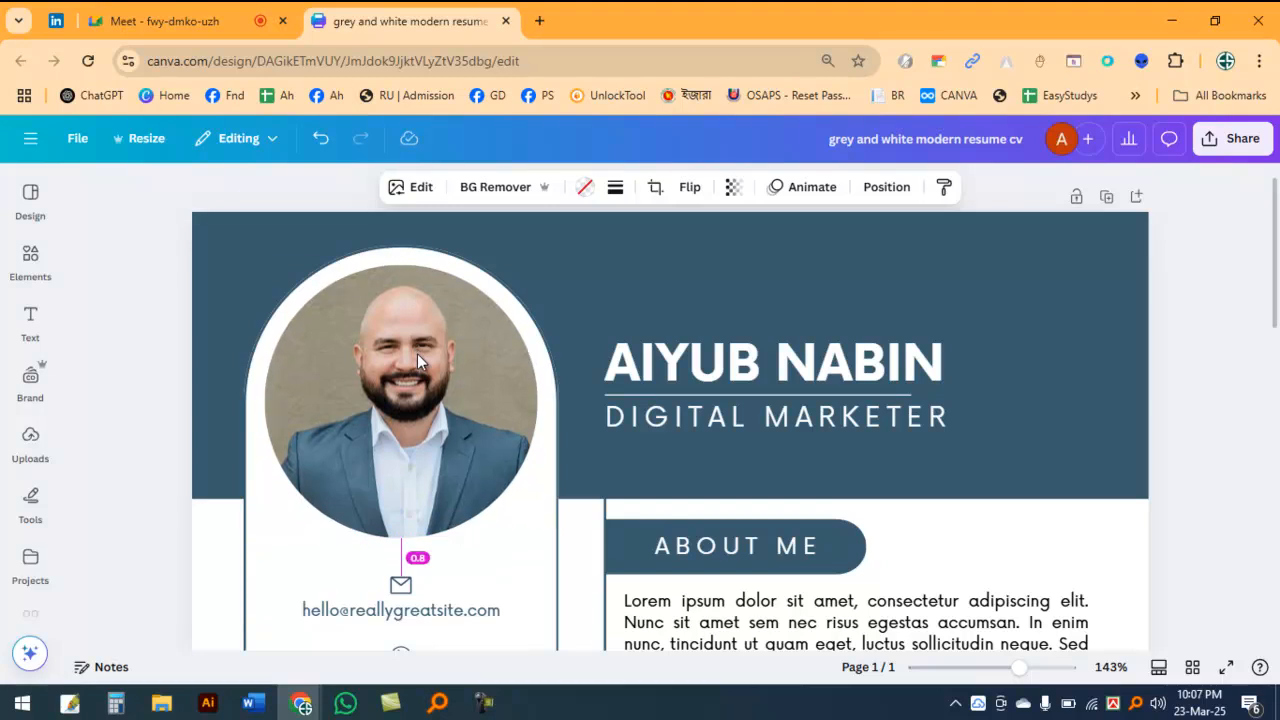
click(1237, 277)
Step: Review the resume page from the header down to the Education, Skills, Languages and Experience sections
ctrl+scroll(1030, 345, down, 3)
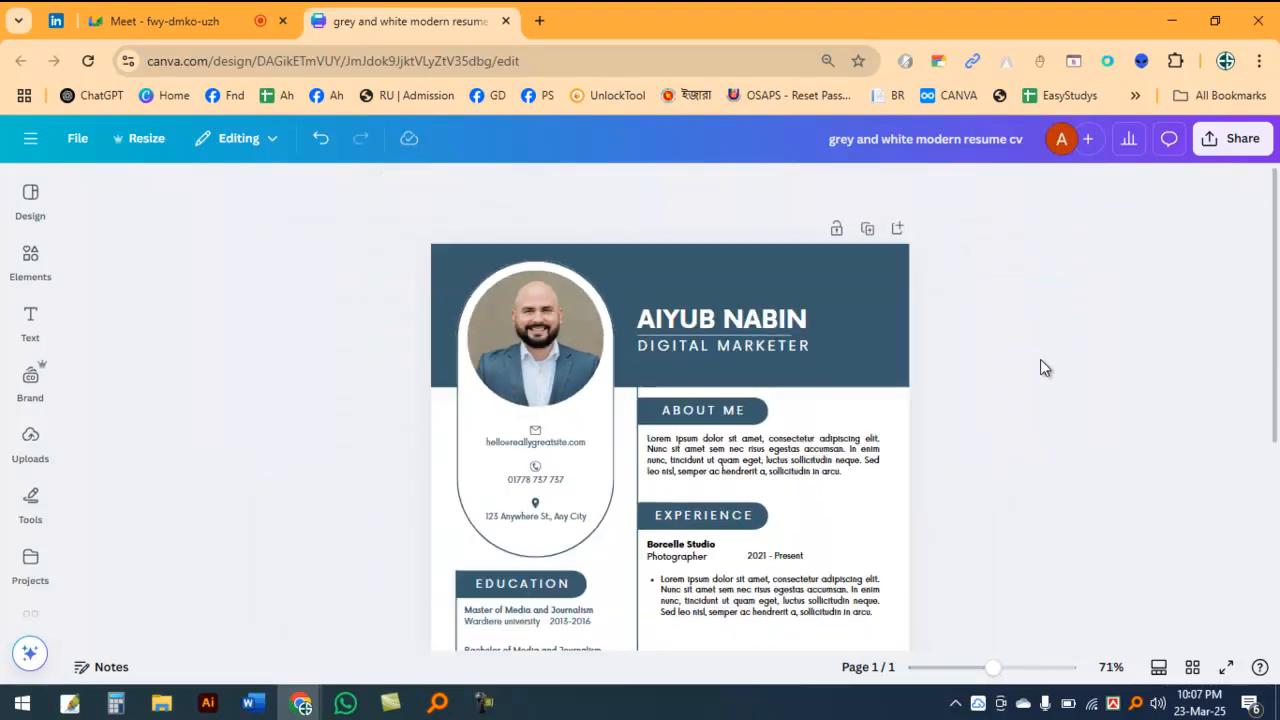
ctrl+scroll(1040, 365, up, 3)
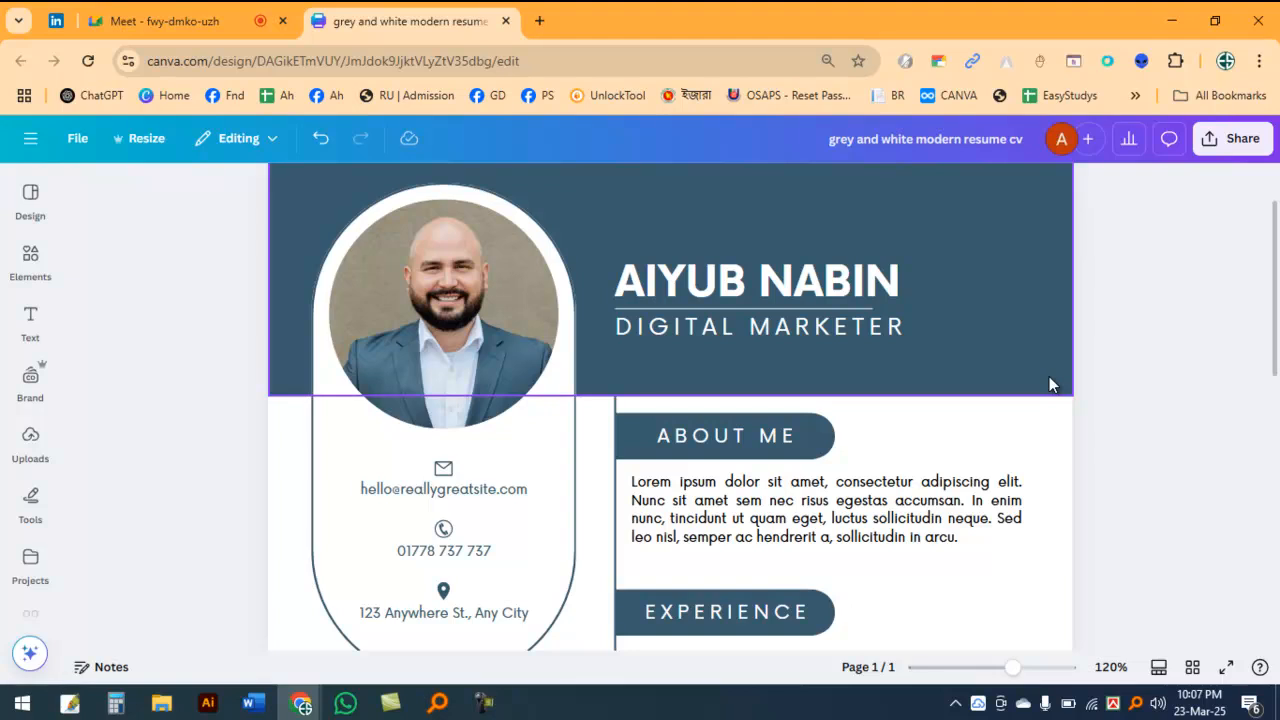
scroll(1049, 380, up, 1)
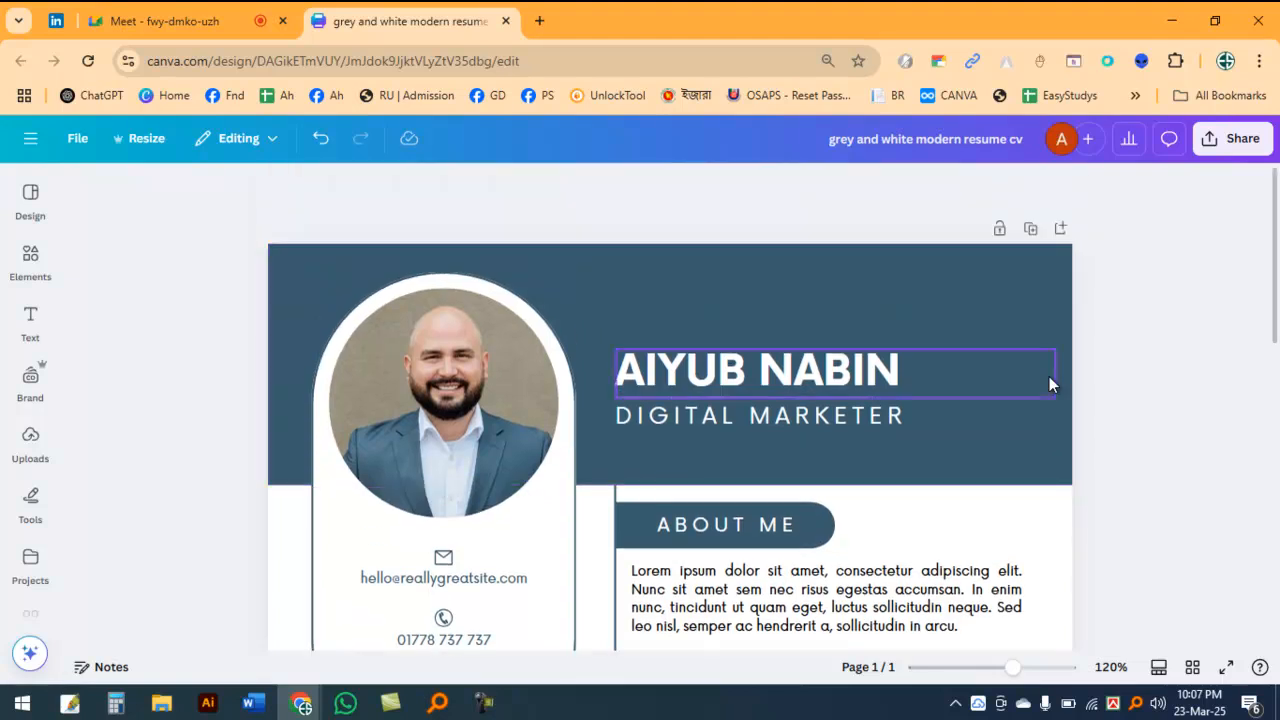
scroll(1049, 380, down, 1)
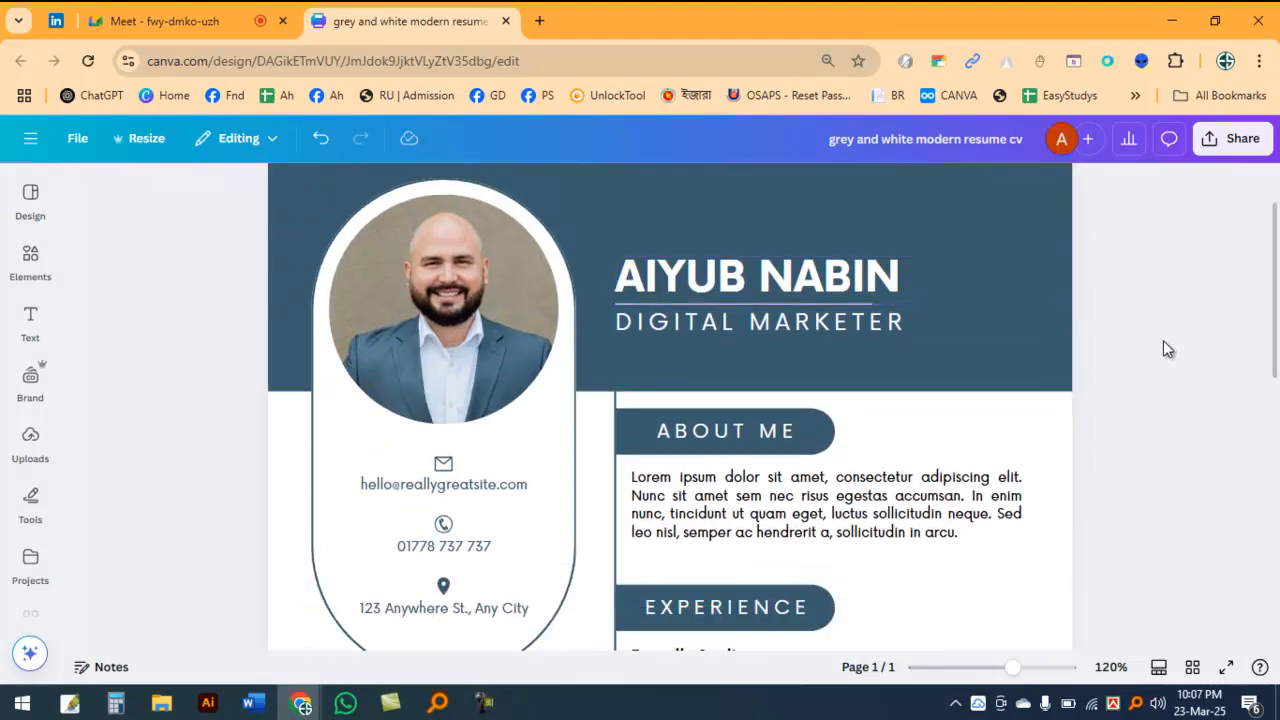
ctrl+scroll(886, 356, down, 3)
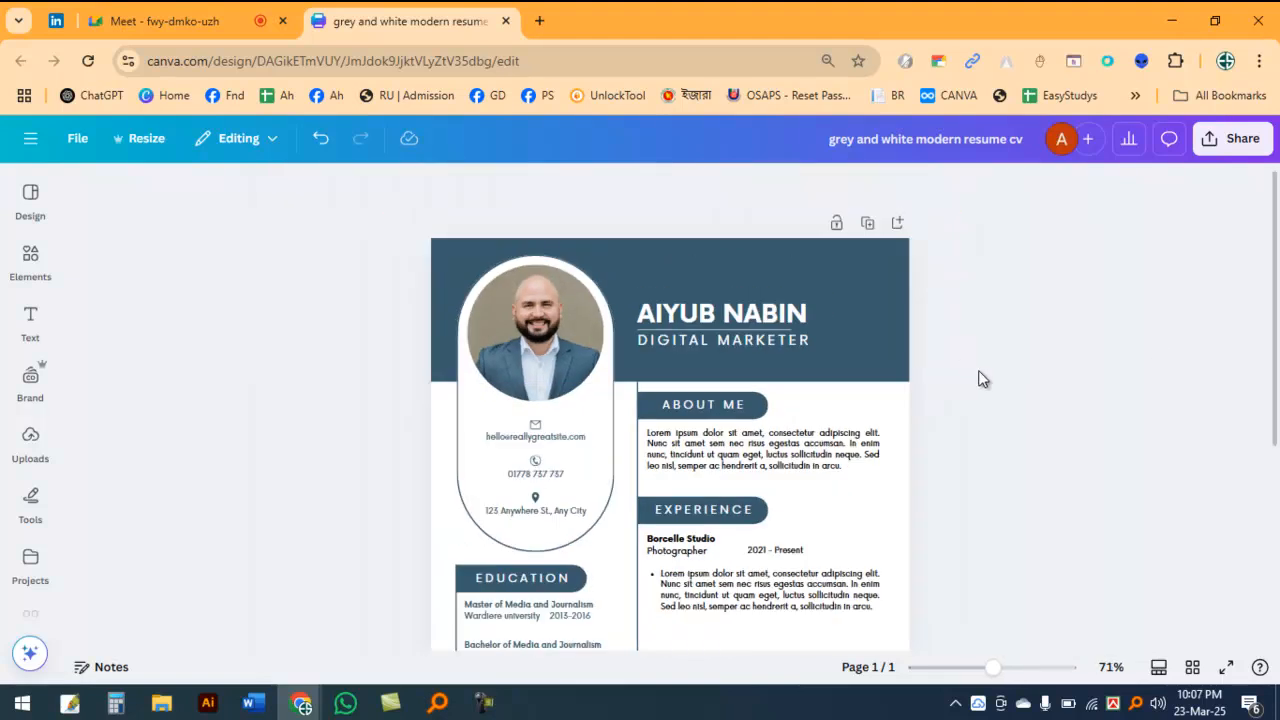
scroll(1040, 390, down, 3)
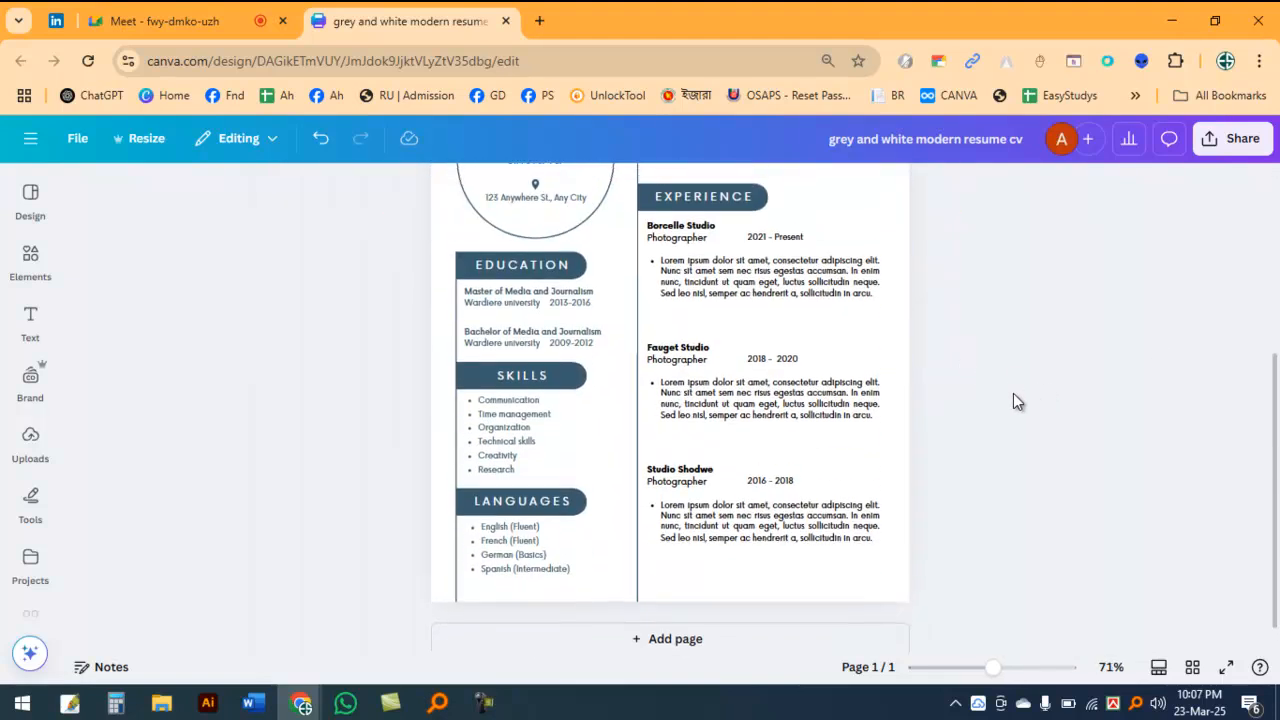
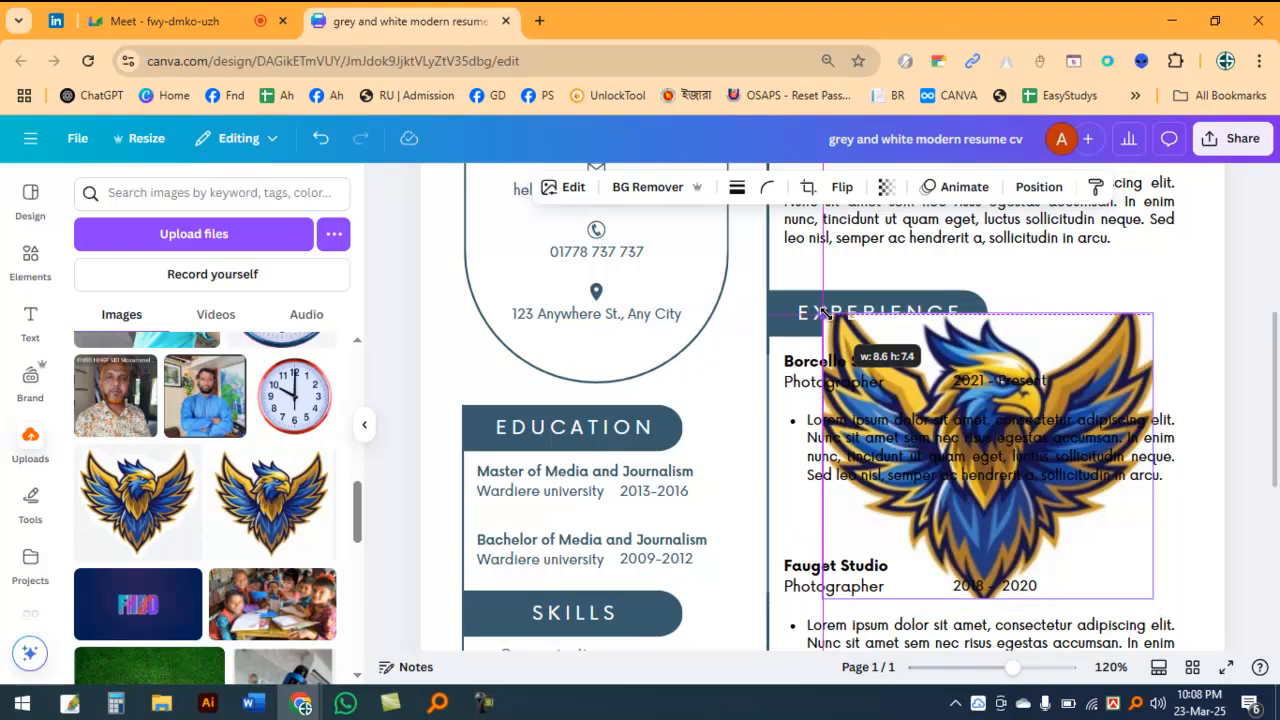
Step: Undo the last resize of the eagle image over the Experience section and make the image strongly transparent
key(ctrl+z)
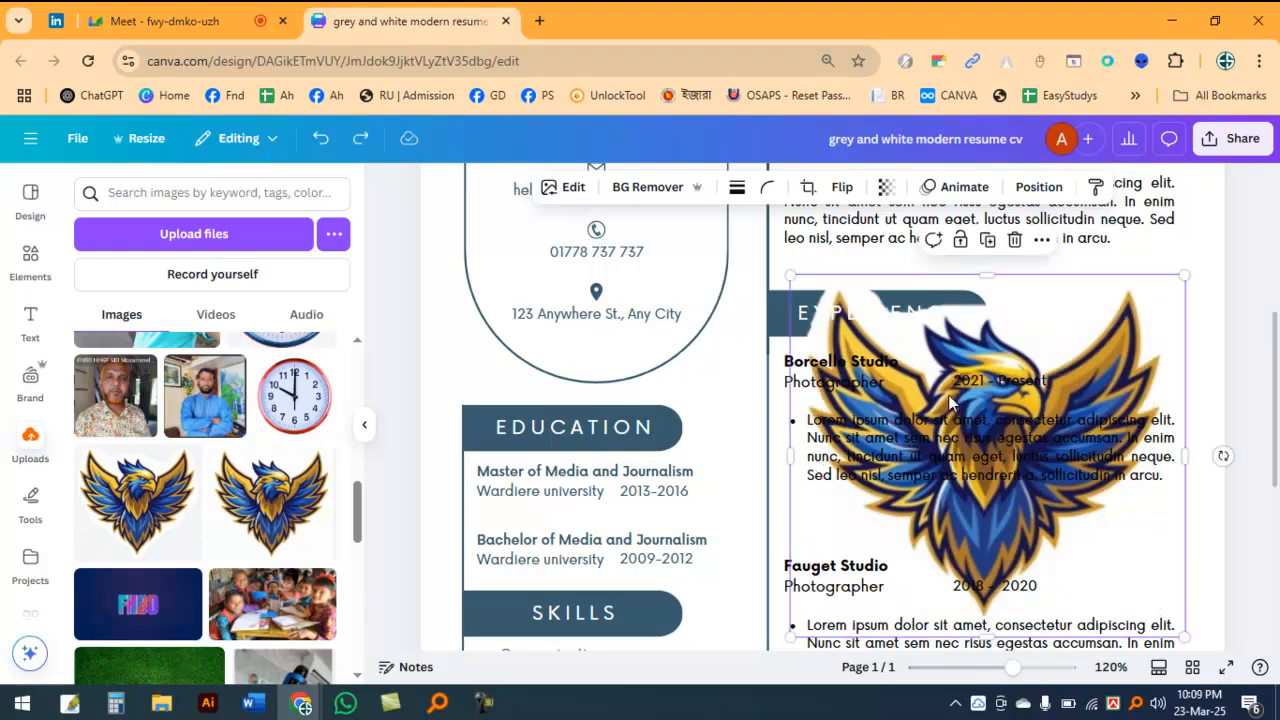
click(888, 189)
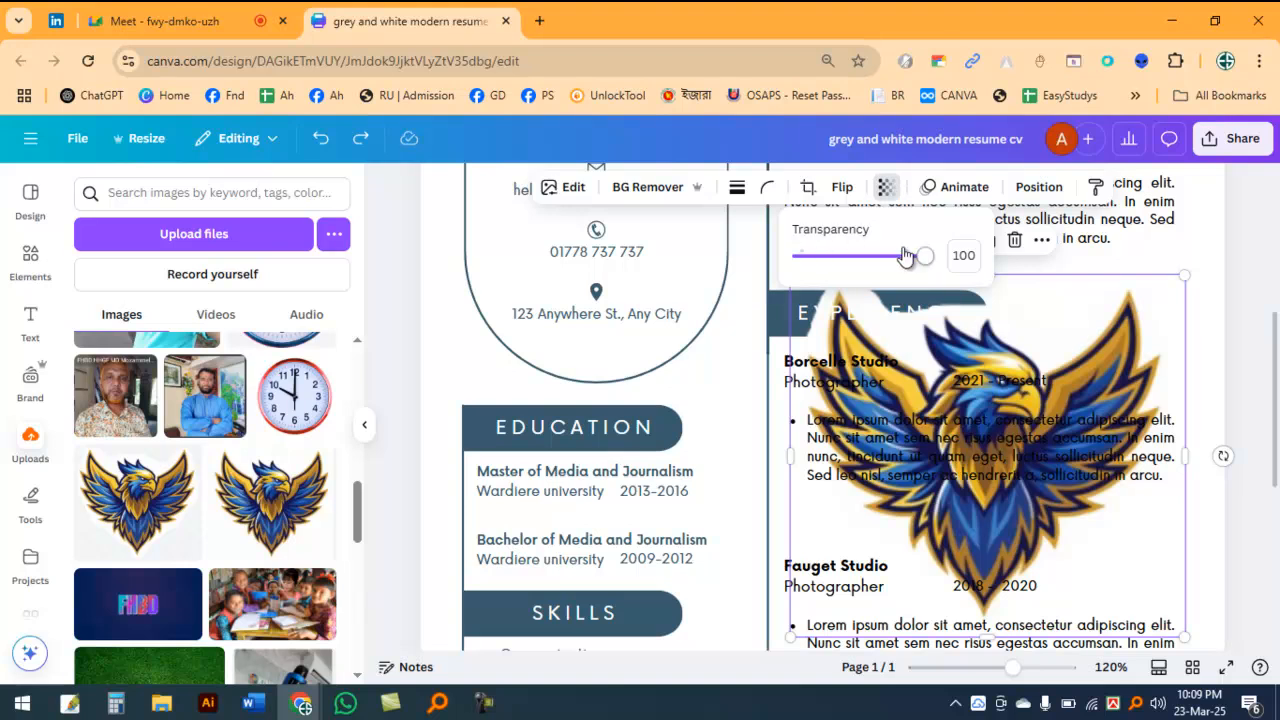
drag(925, 257, 823, 262)
Step: Shrink the faded eagle image, place it below the Experience heading, trim its lower edge, and deselect it
drag(1187, 281, 1090, 362)
drag(1047, 412, 1132, 390)
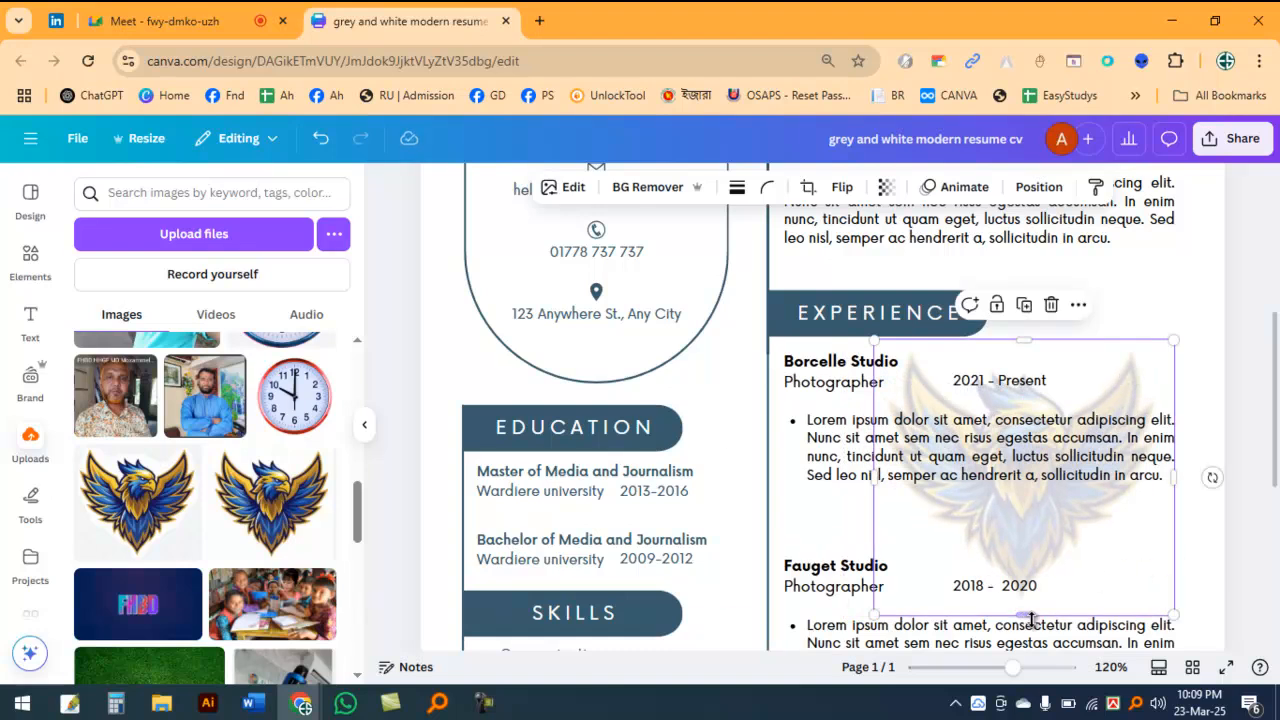
drag(1022, 615, 1024, 596)
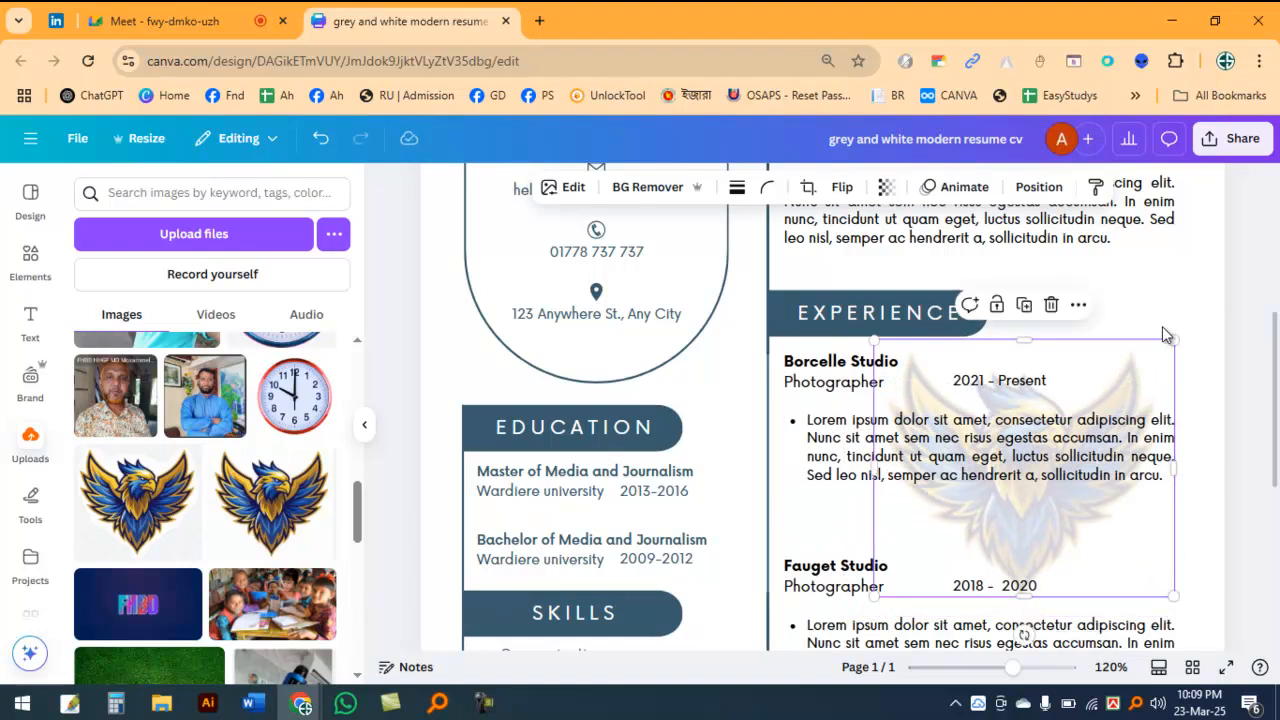
click(1250, 281)
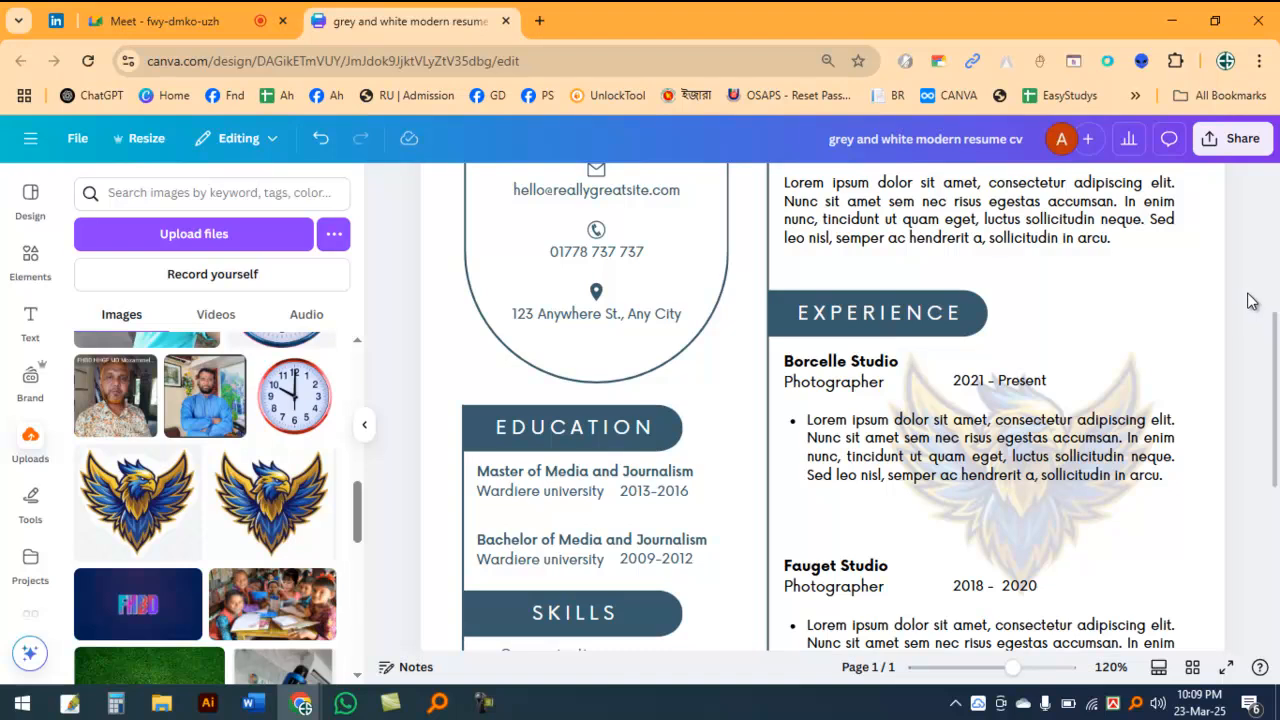
click(1130, 376)
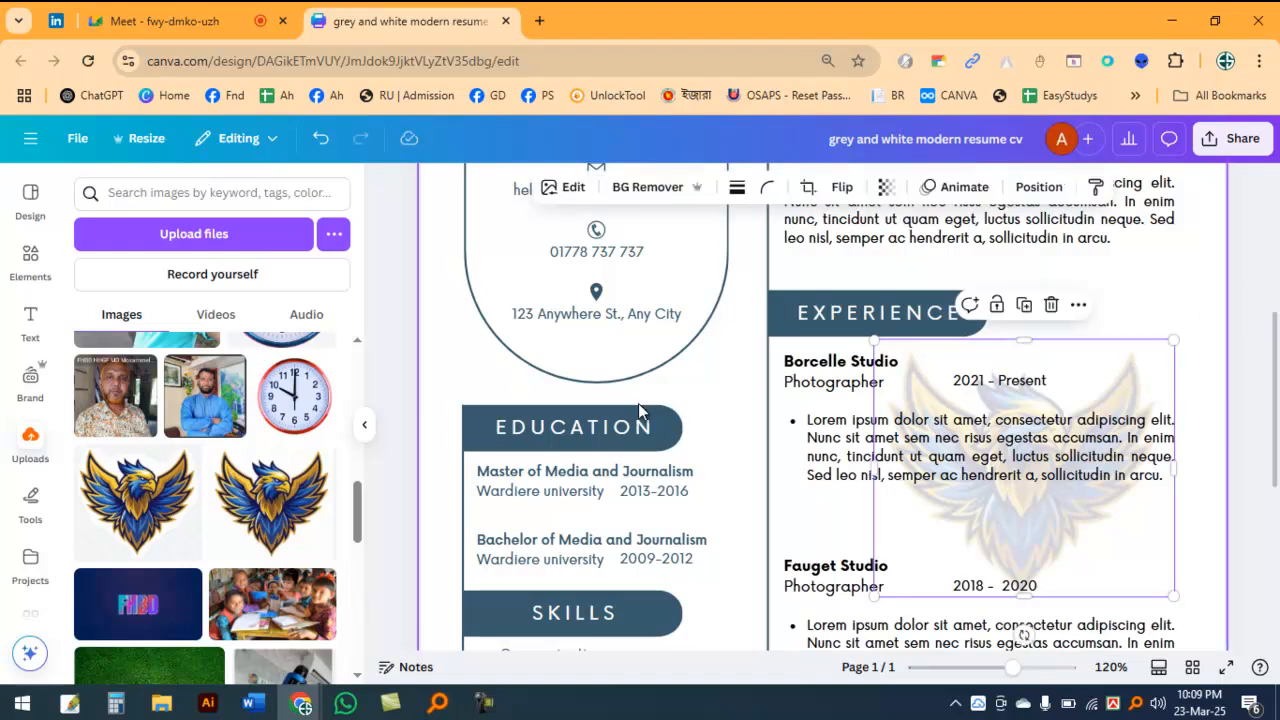
scroll(803, 454, down, 3)
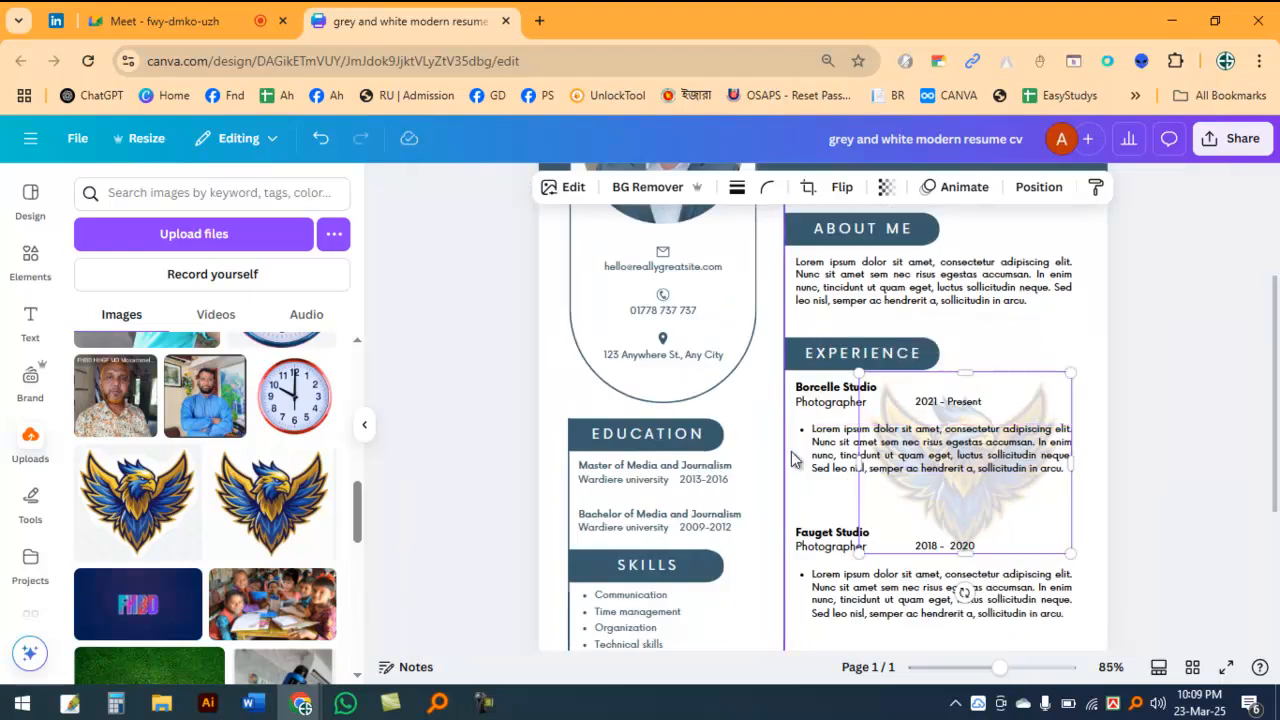
click(1148, 368)
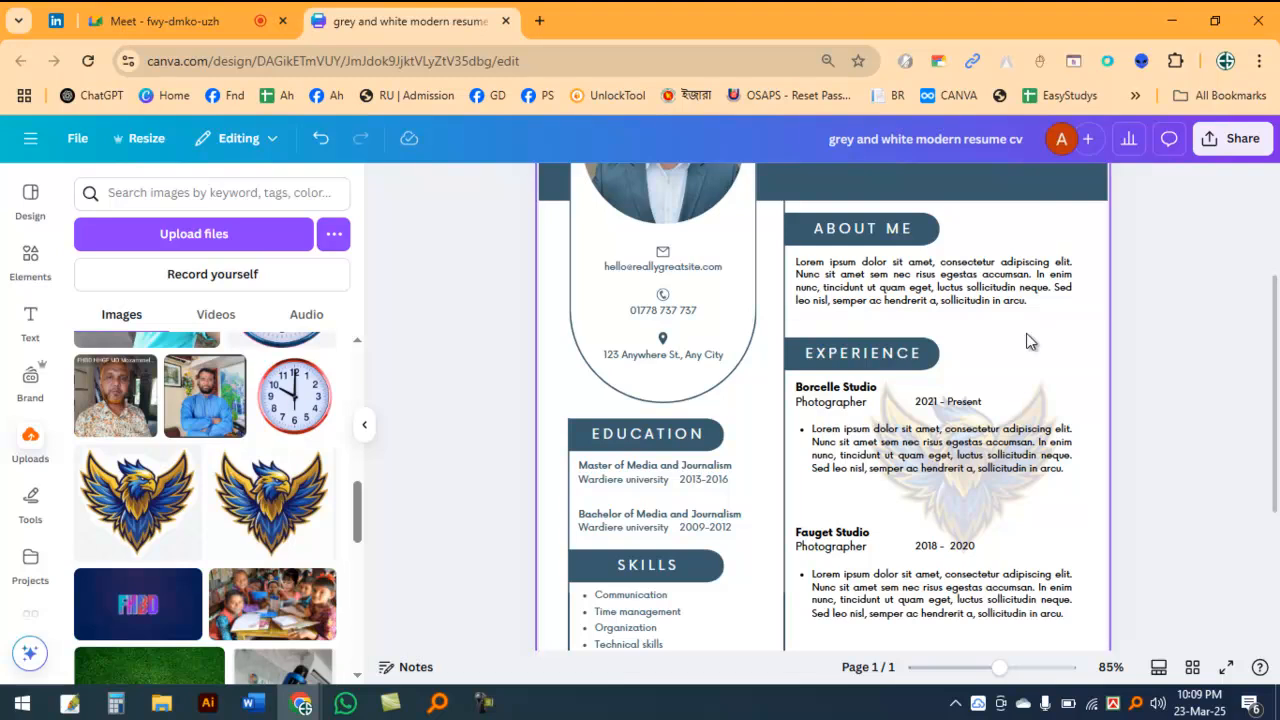
scroll(1051, 343, up, 4)
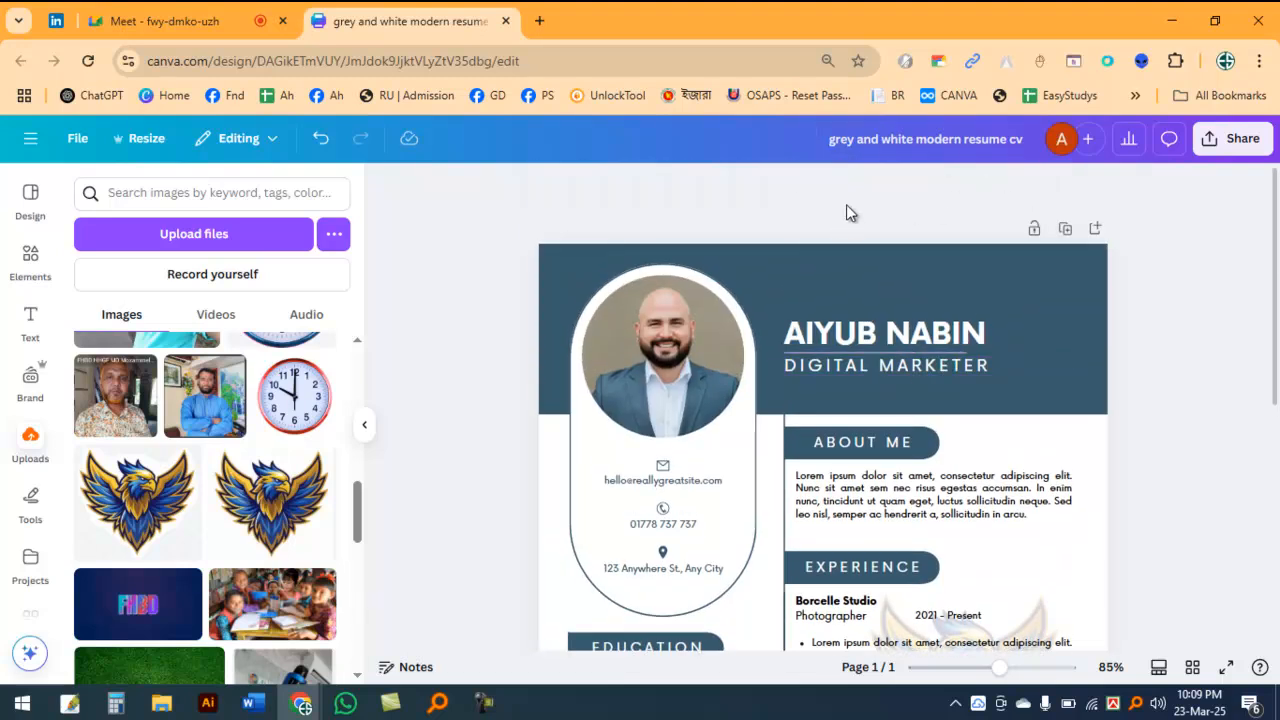
scroll(1080, 452, down, 4)
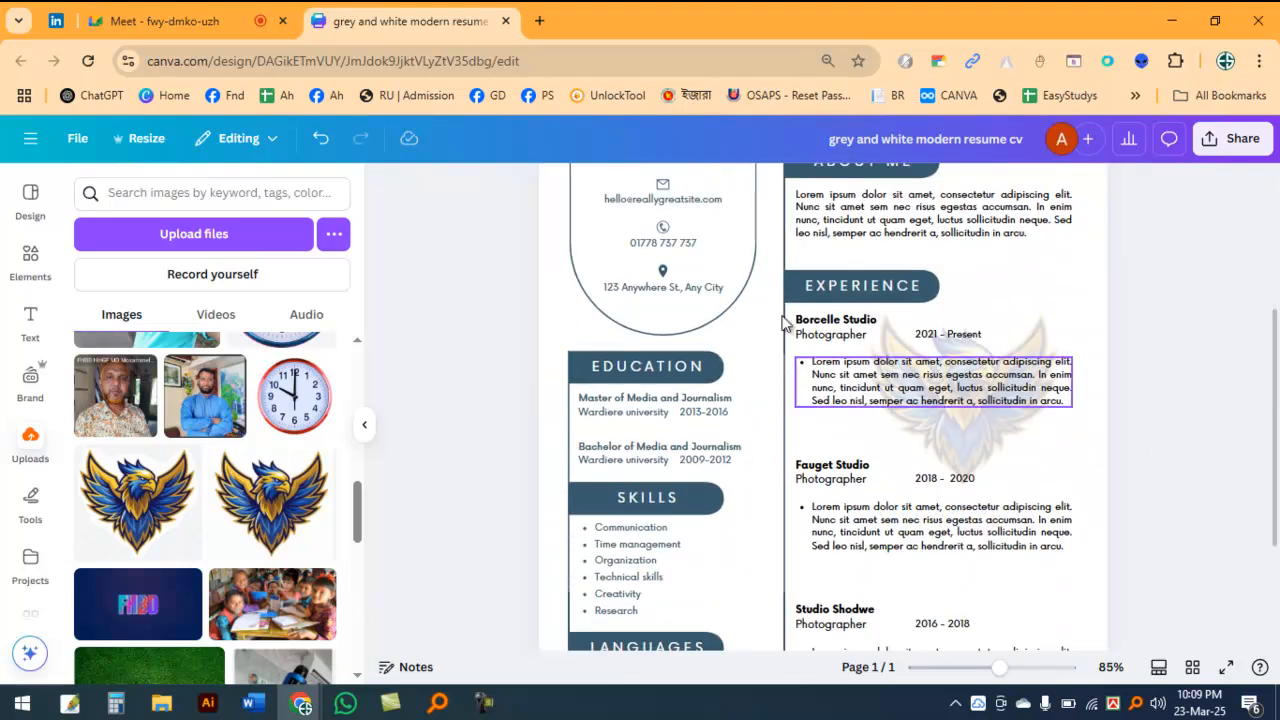
Step: Open YouTube in a new browser tab and search for "how to transparent images in photoshop"
click(540, 21)
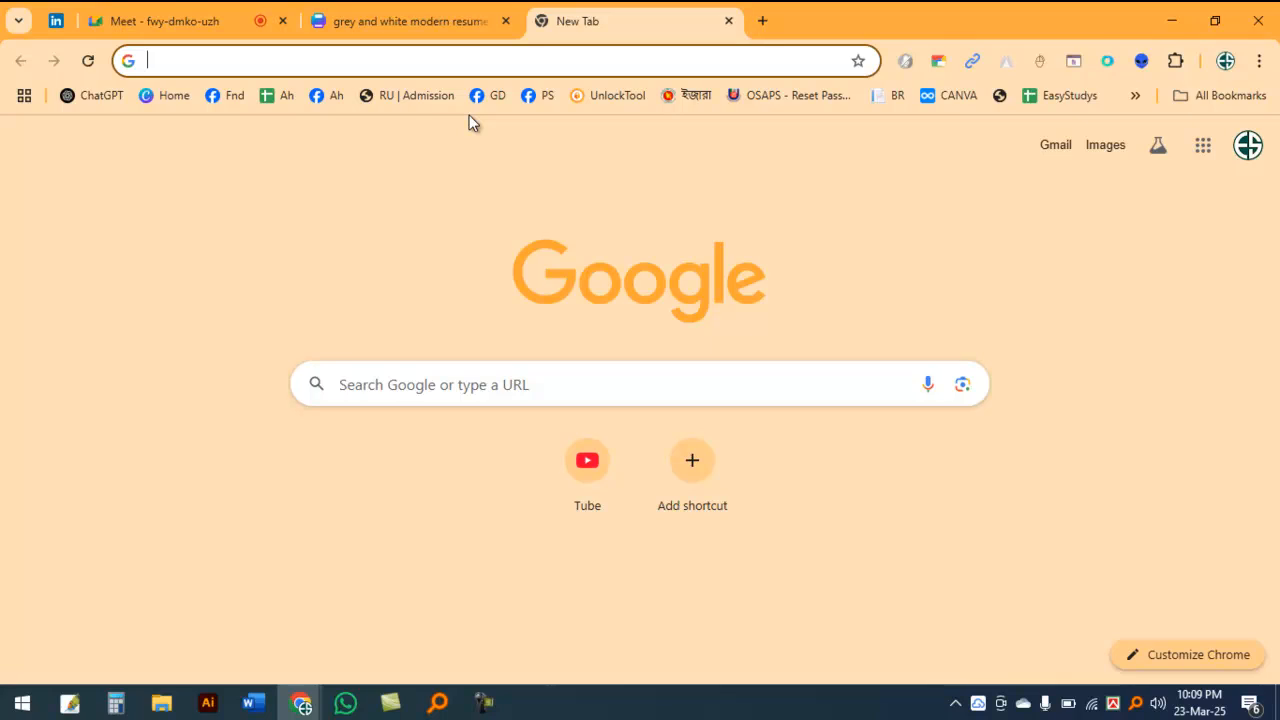
click(588, 465)
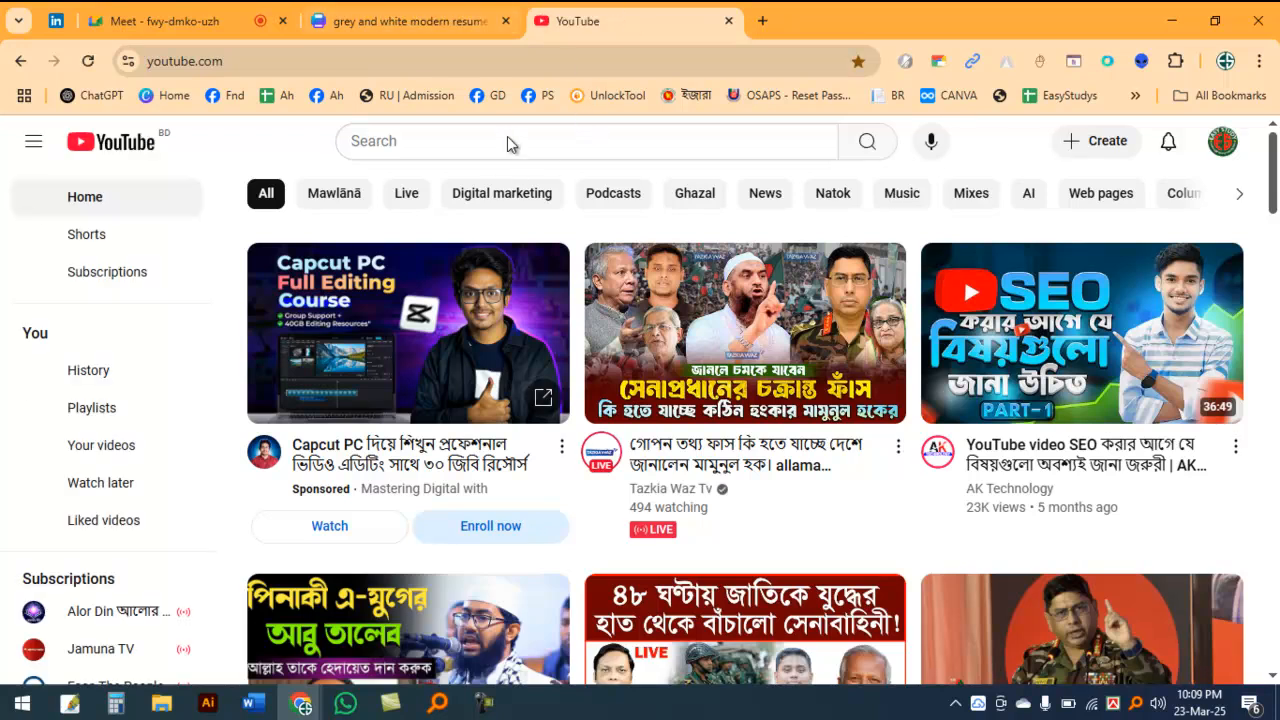
click(508, 138)
text(HOE)
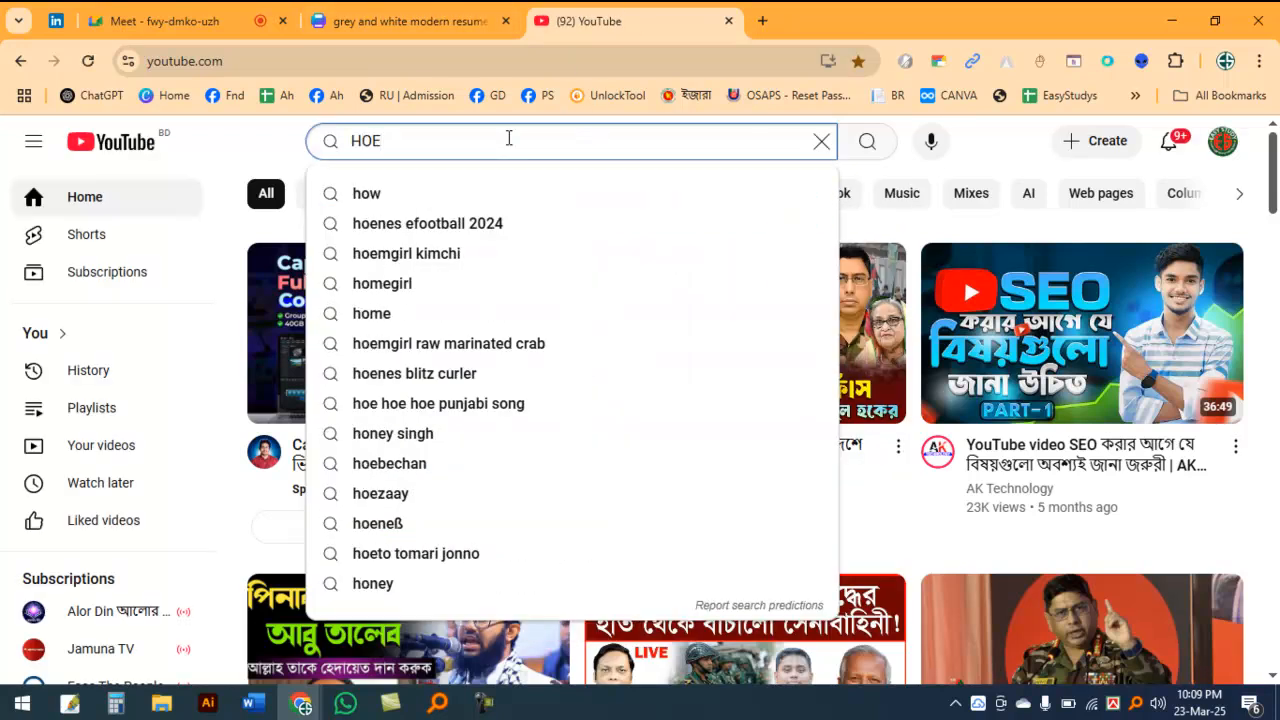
key(BackSpace)
text(W TO)
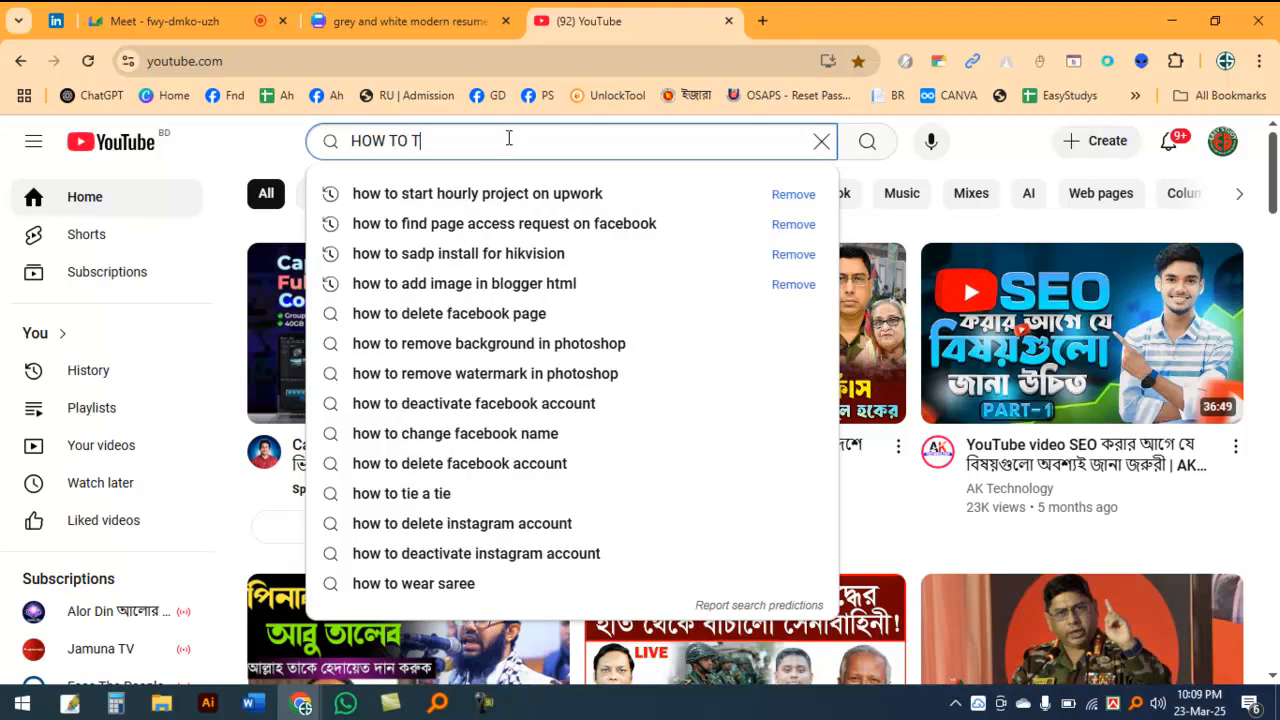
text( TRANS)
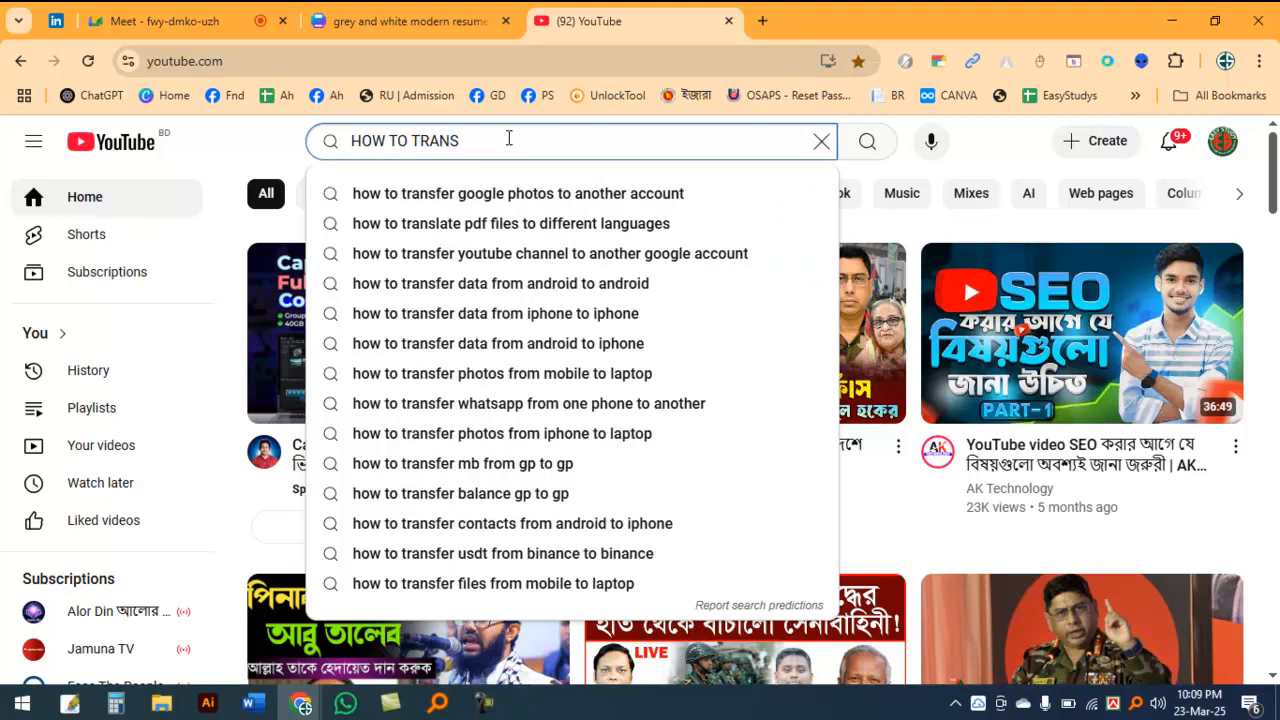
text(P)
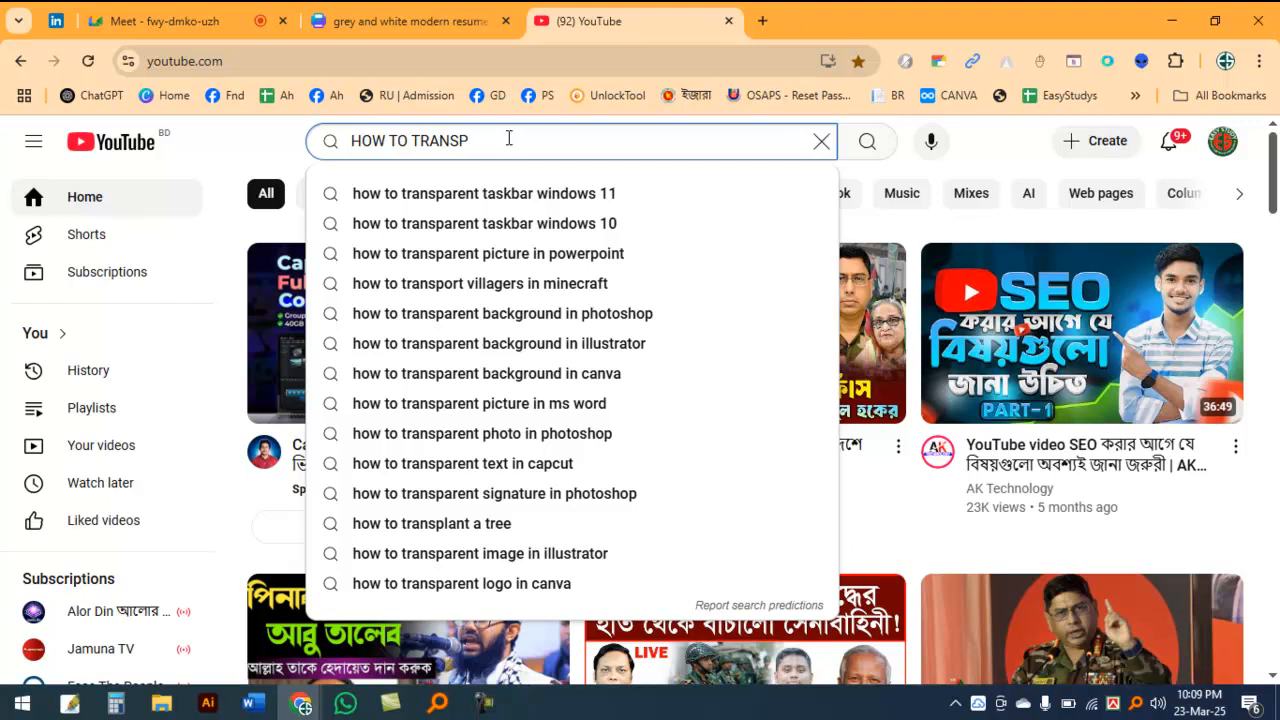
key(Down)
key(BackSpace)
key(BackSpace)
key(BackSpace)
key(BackSpace)
key(BackSpace)
key(BackSpace)
key(BackSpace)
key(BackSpace)
key(BackSpace)
key(BackSpace)
key(BackSpace)
key(BackSpace)
key(BackSpace)
key(BackSpace)
key(BackSpace)
key(BackSpace)
key(BackSpace)
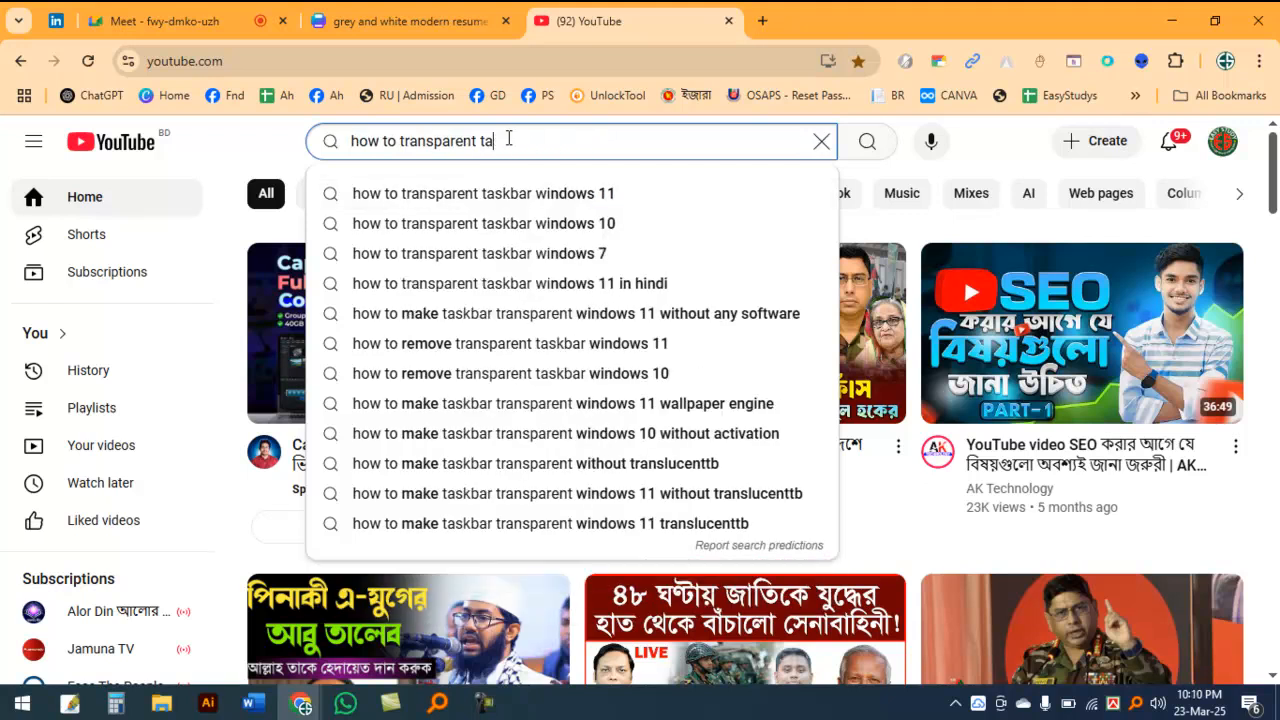
text(IMAGE IN ;PHGO)
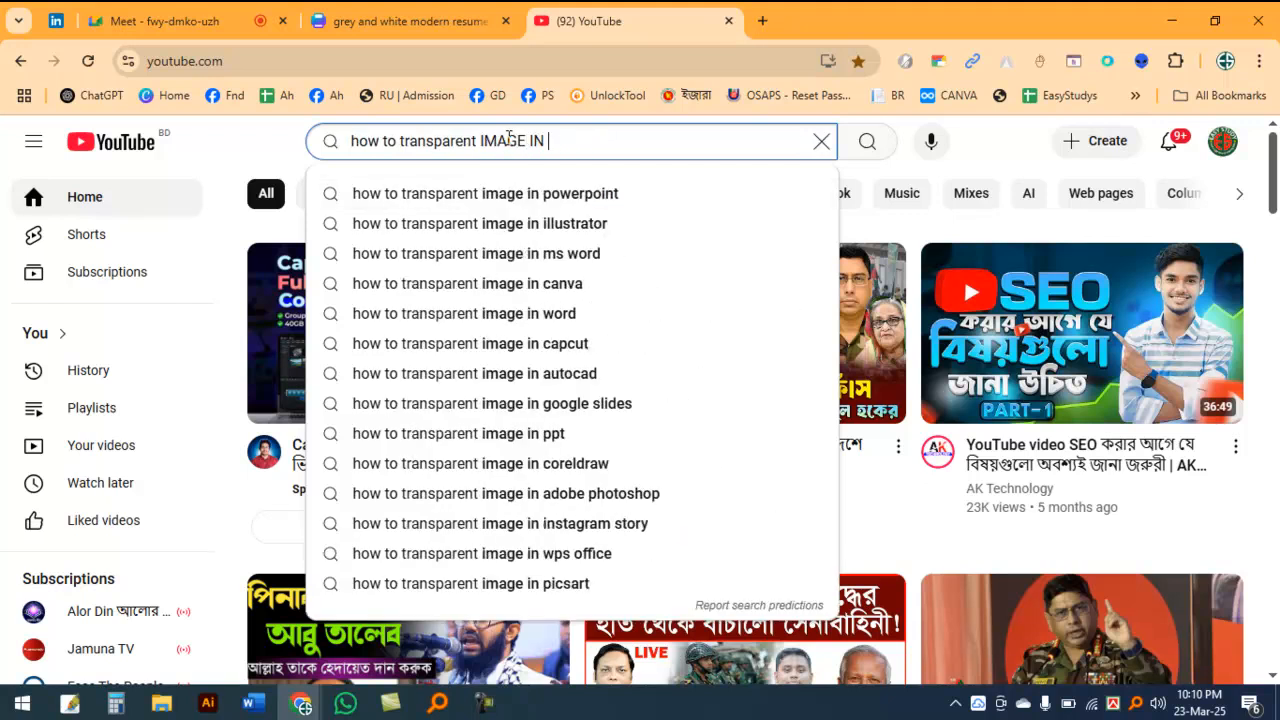
key(BackSpace)
key(BackSpace)
key(BackSpace)
key(BackSpace)
key(BackSpace)
text(PHOTOS)
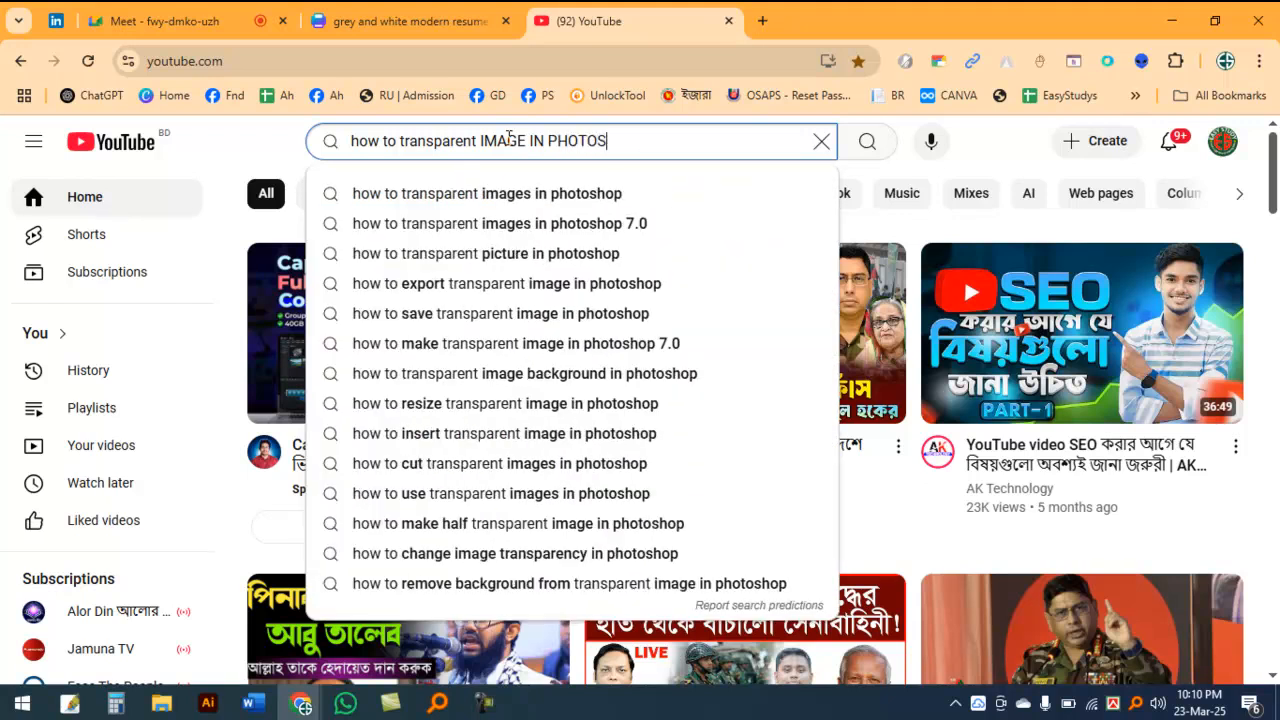
text(HOP)
click(526, 196)
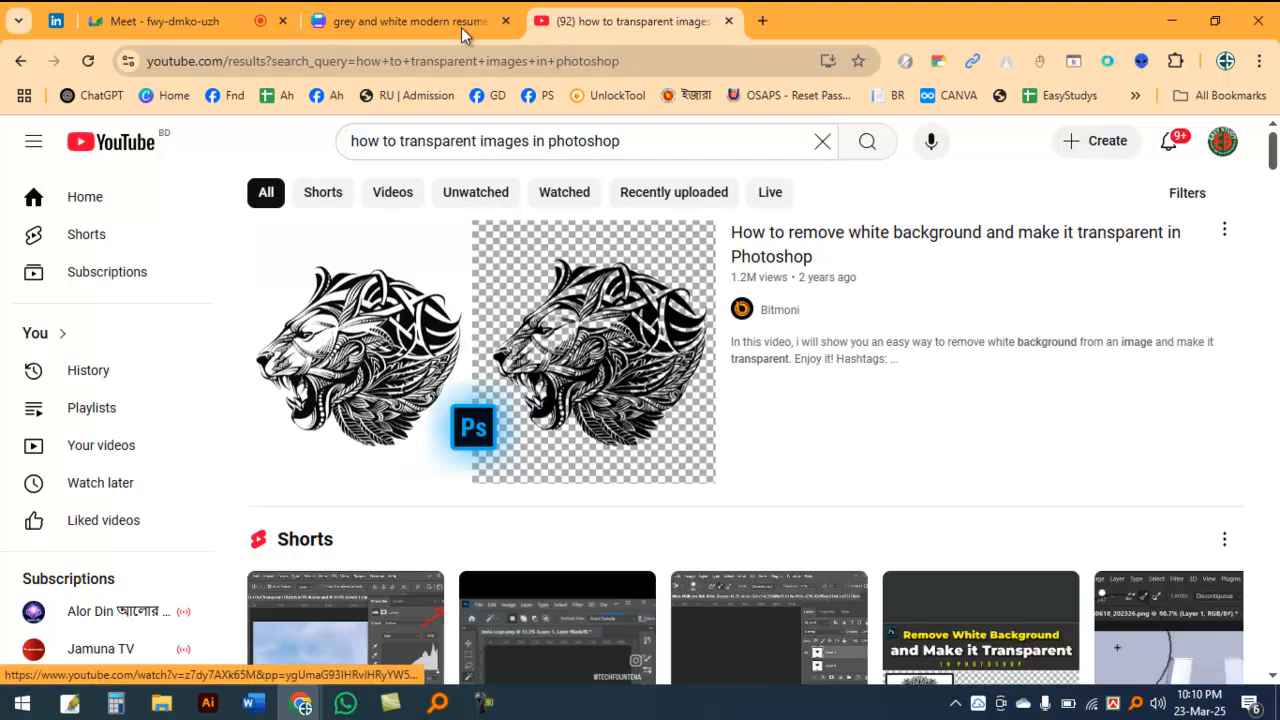
Step: Switch back to the Canva resume and inspect the faded eagle image against the Experience text and the page header
click(405, 20)
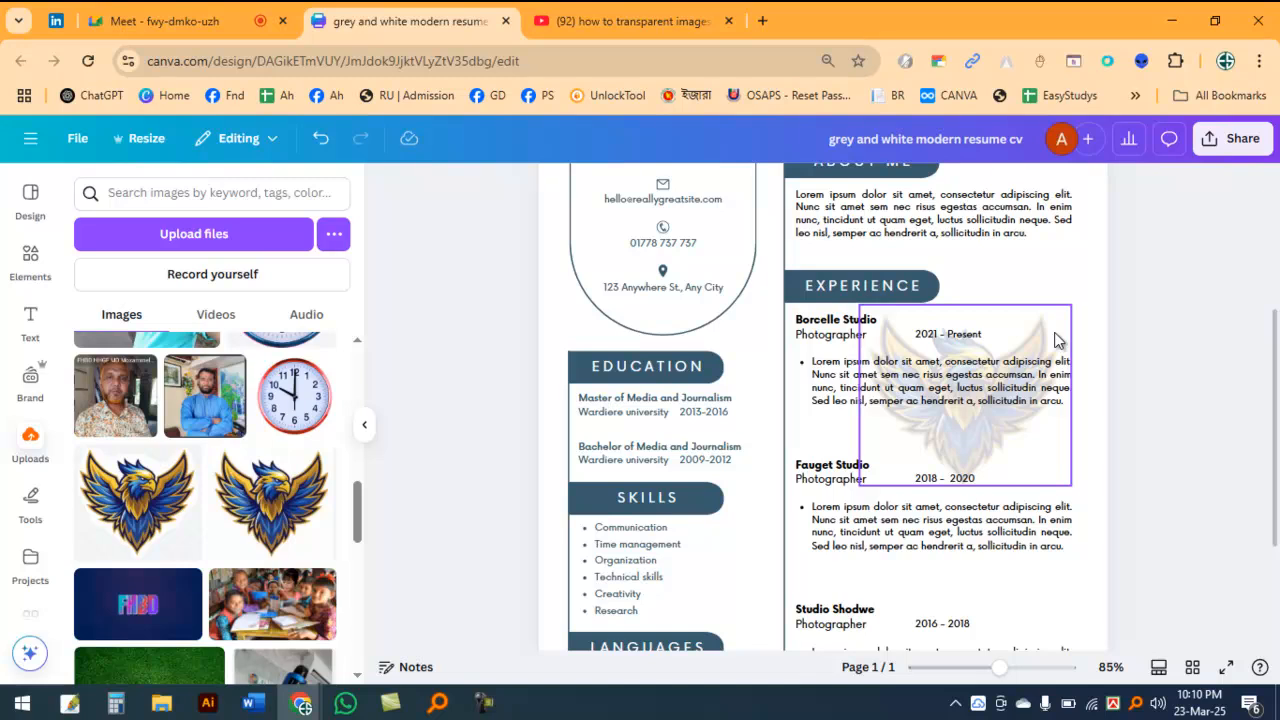
scroll(1250, 413, up, 3)
scroll(1038, 498, up, 1)
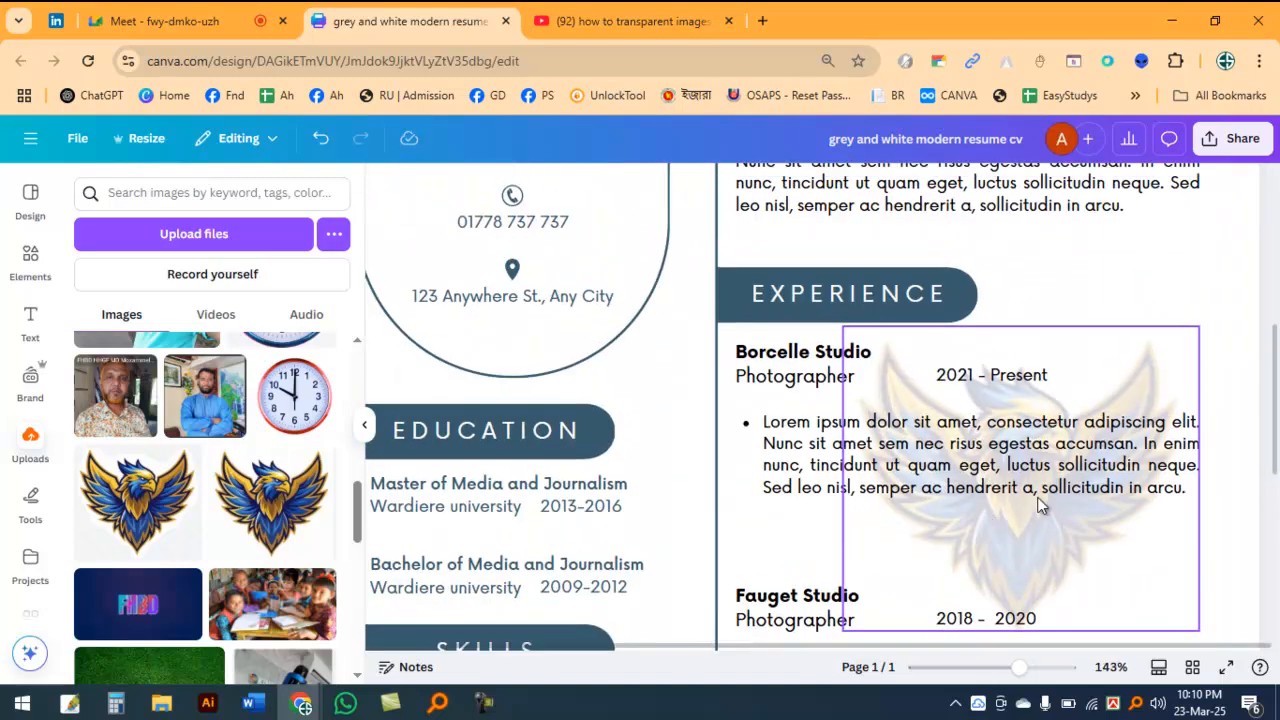
click(1125, 366)
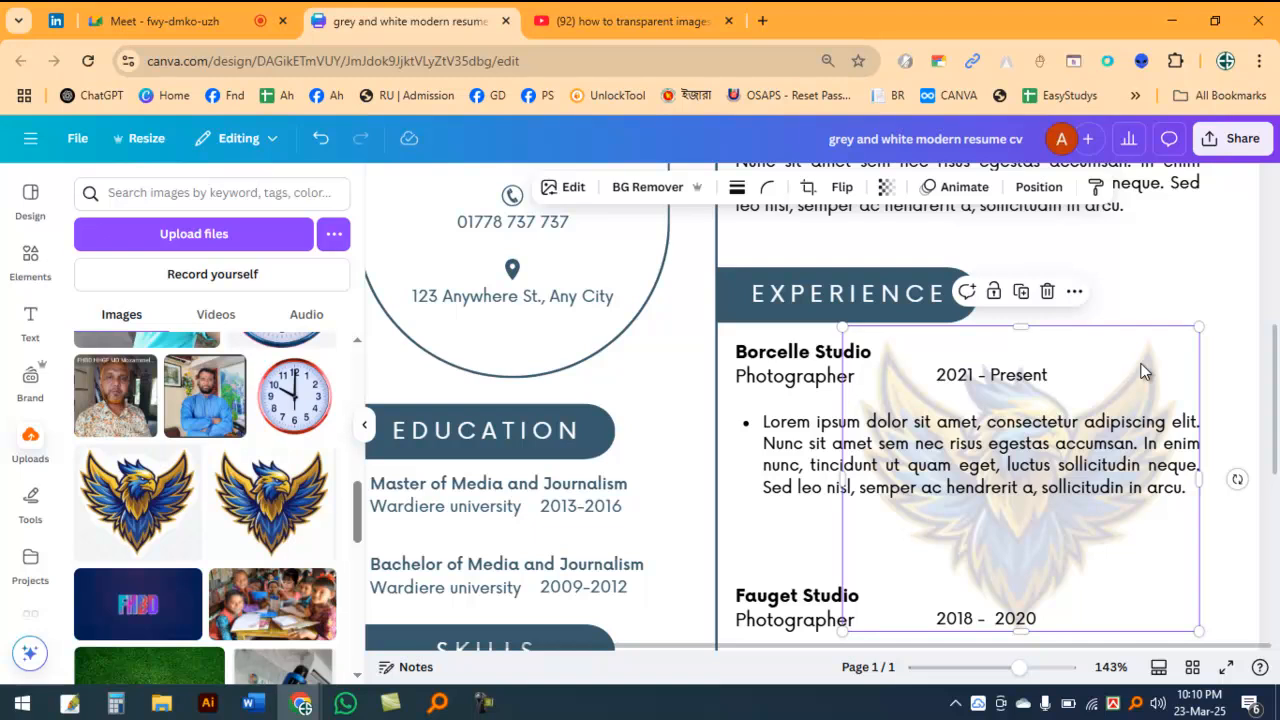
scroll(1149, 450, down, 3)
scroll(1149, 450, up, 3)
scroll(1178, 431, down, 2)
scroll(1183, 400, up, 2)
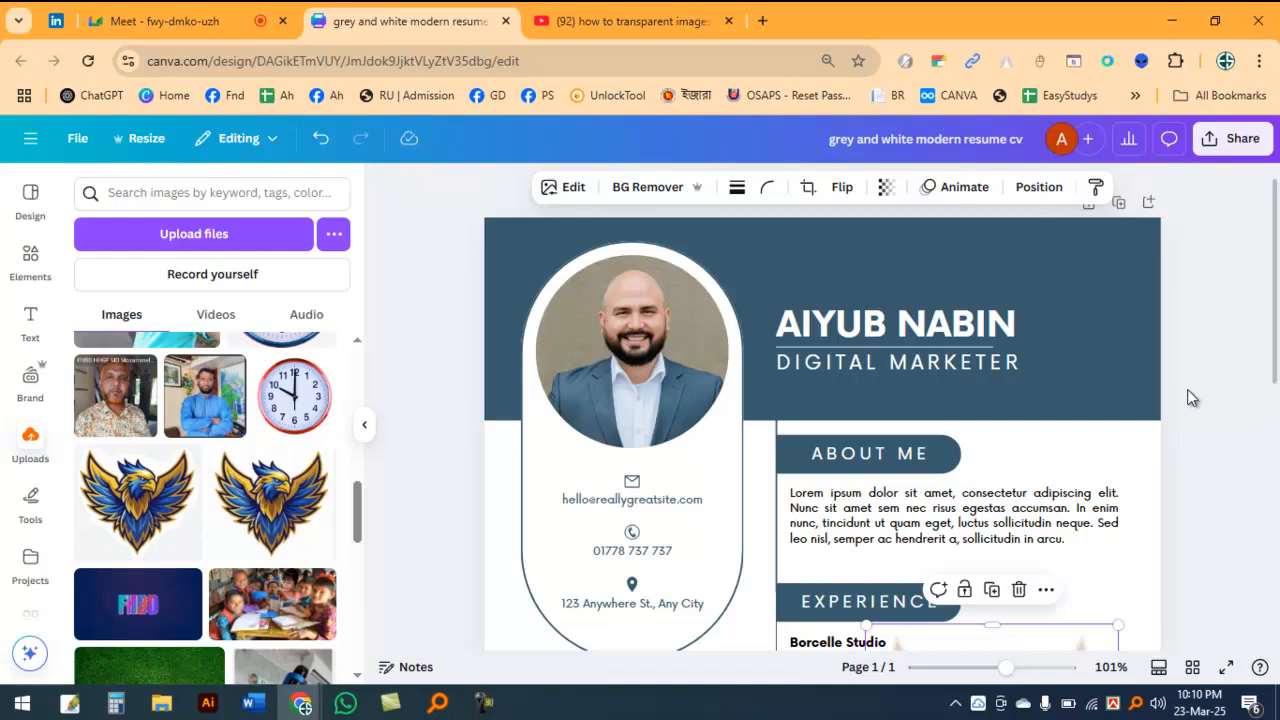
Step: Delete the faded eagle image from the Experience section
click(638, 318)
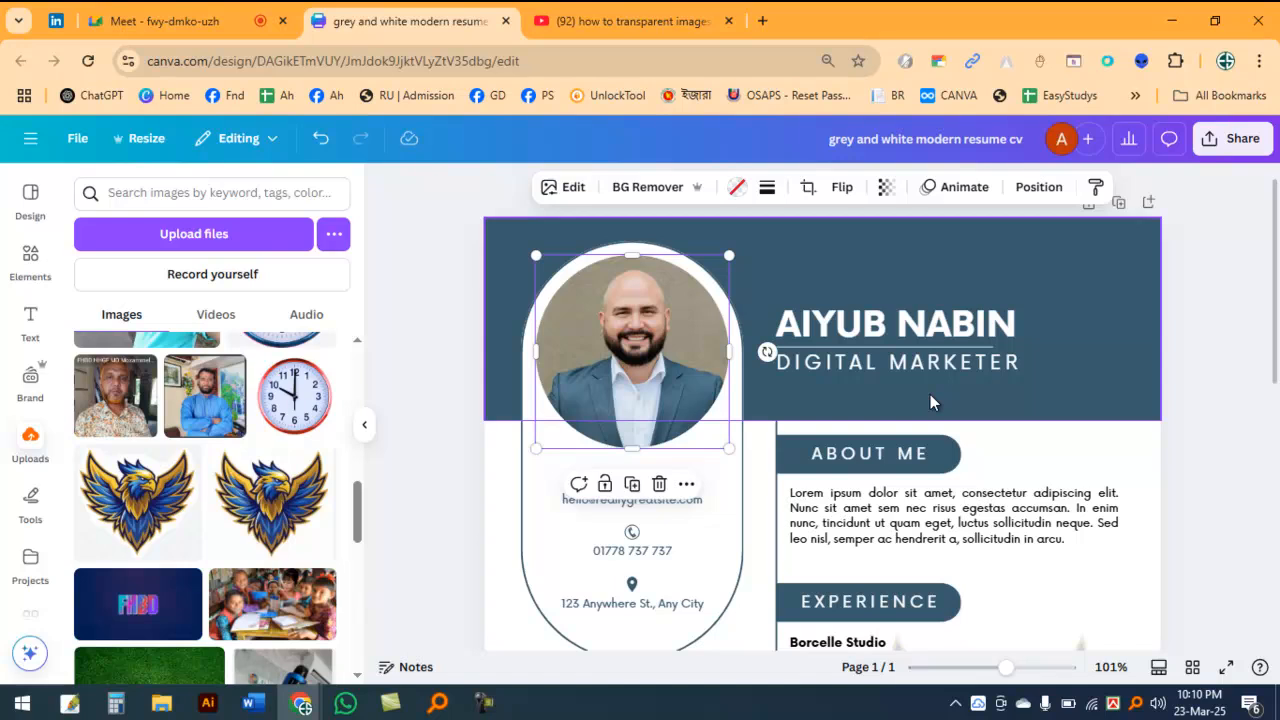
scroll(1247, 412, down, 3)
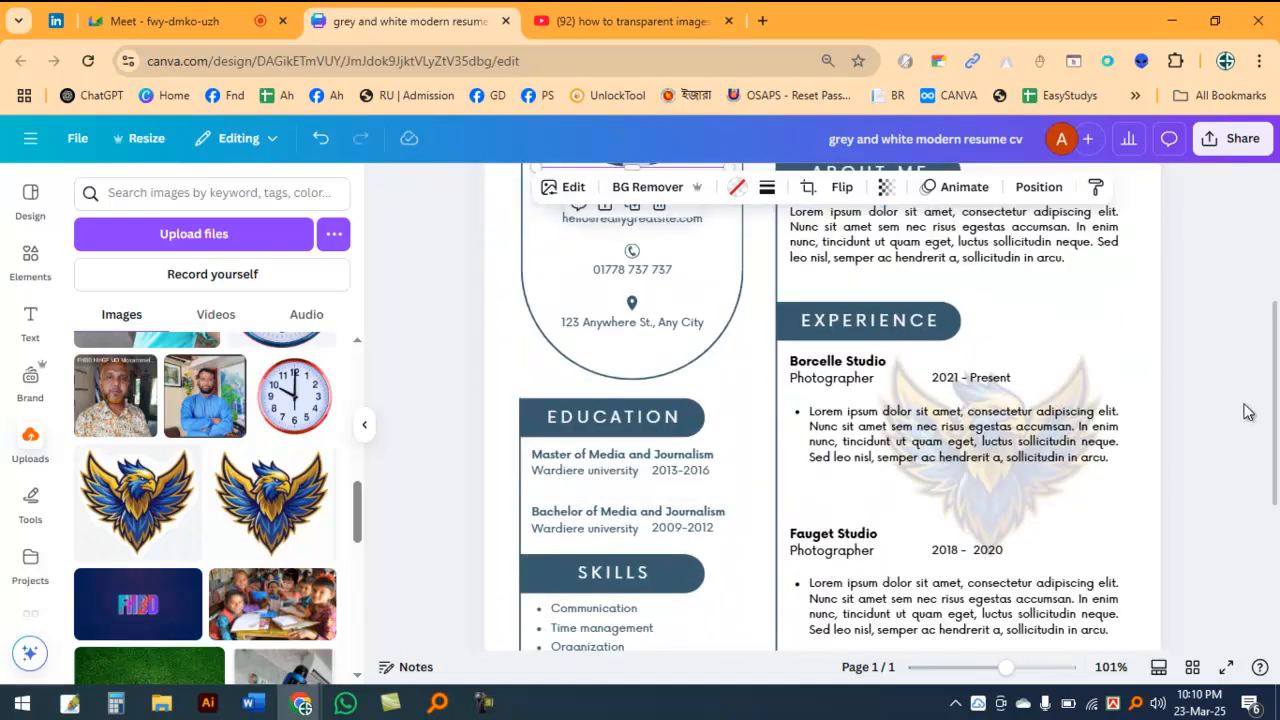
click(1111, 372)
key(Delete)
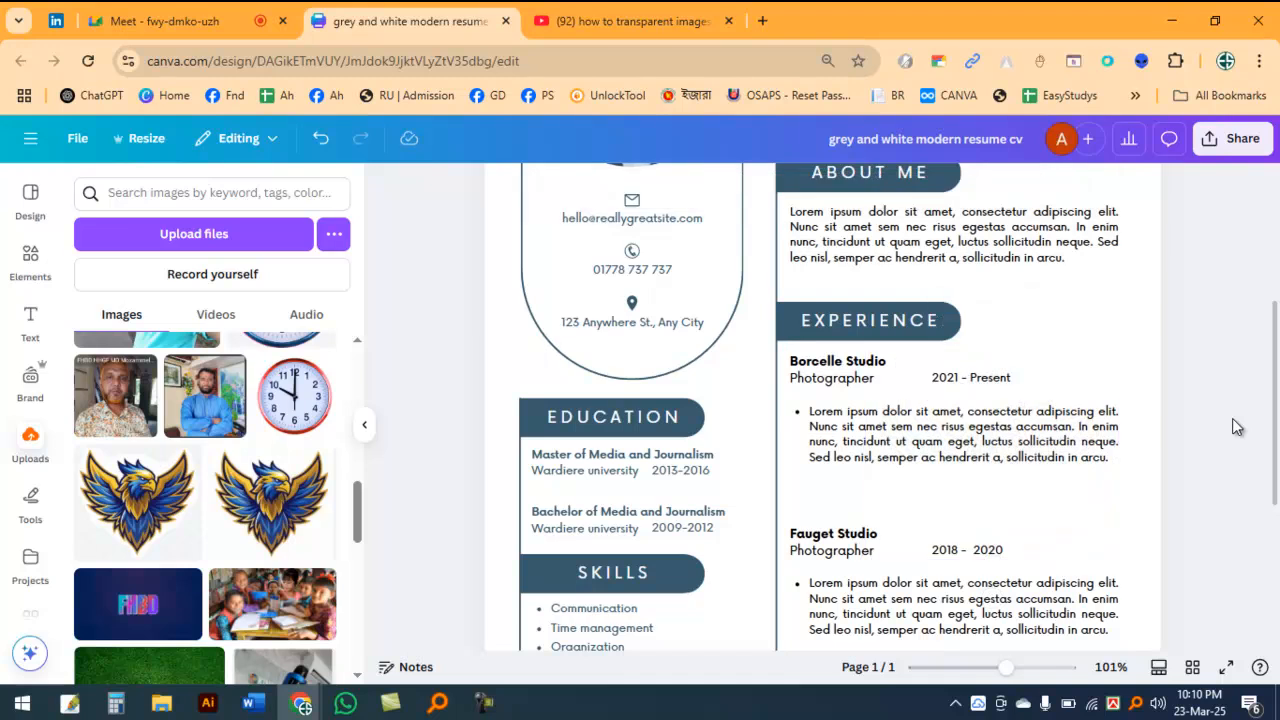
scroll(1000, 420, up, 3)
click(630, 318)
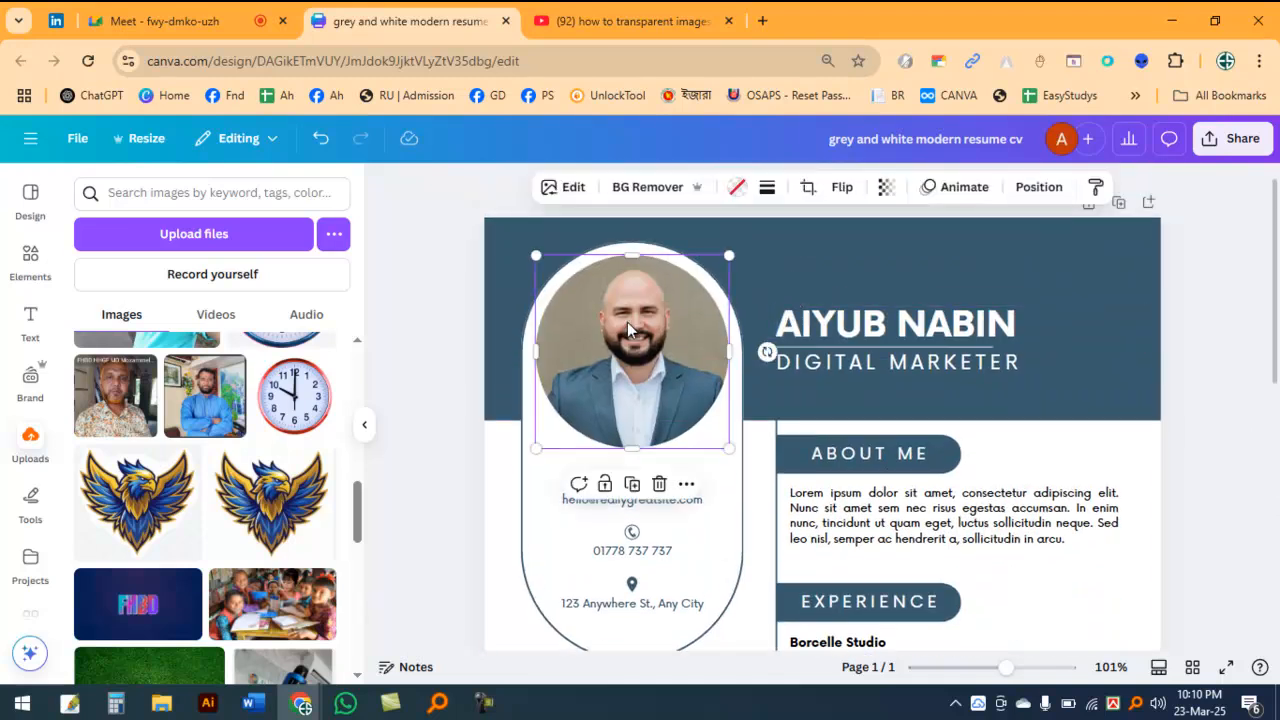
scroll(640, 350, down, 2)
scroll(670, 318, up, 2)
Step: Check the Google Meet call, ignore its infinity-mirror warning, and return to the Canva resume
click(110, 12)
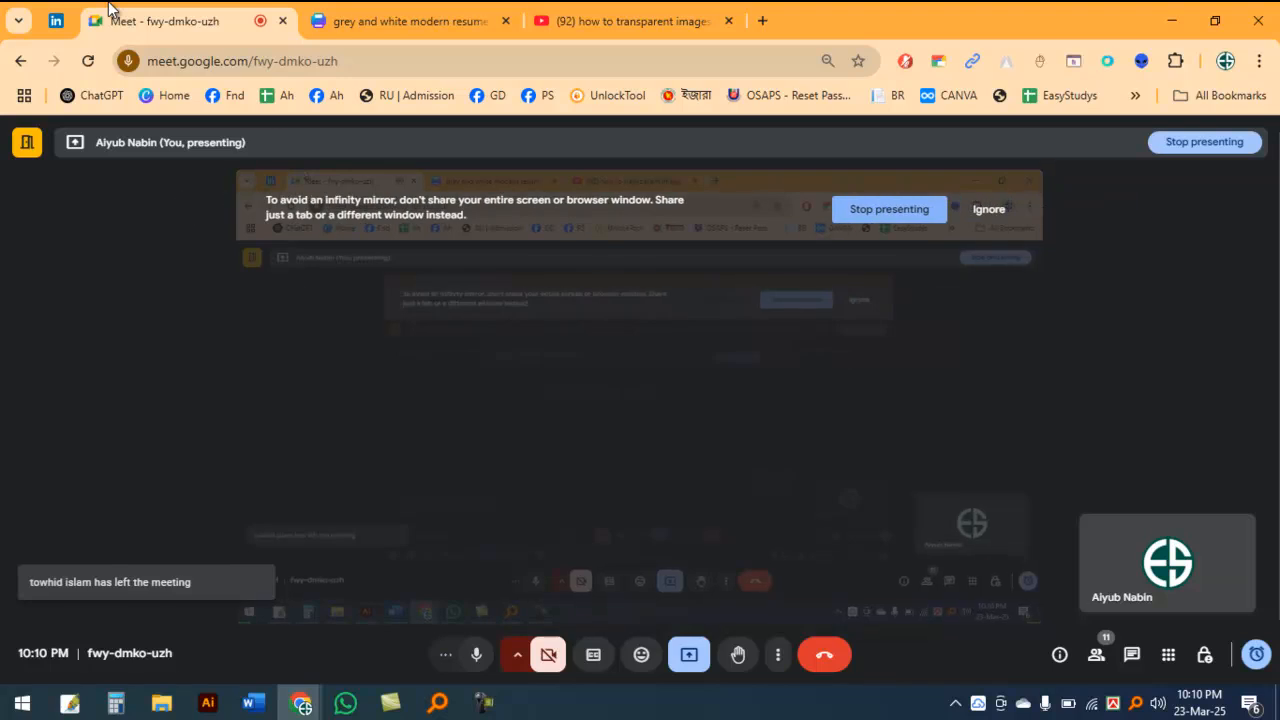
click(988, 210)
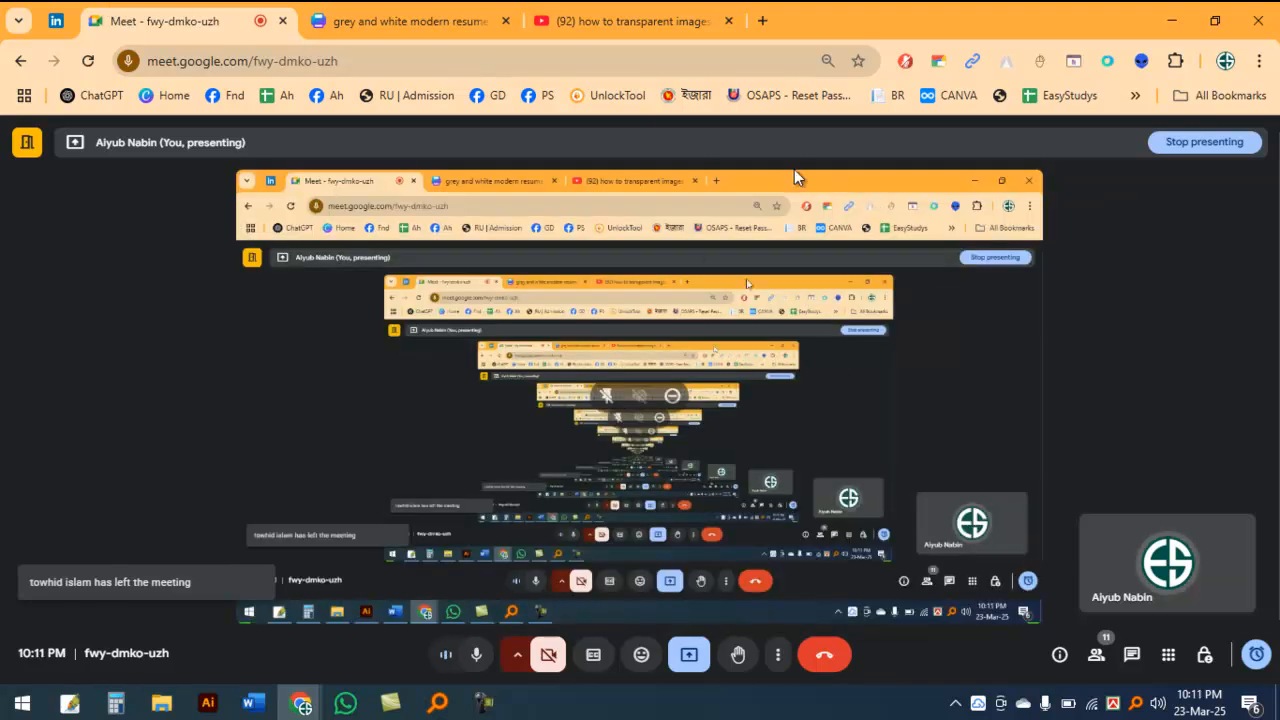
click(355, 12)
click(620, 14)
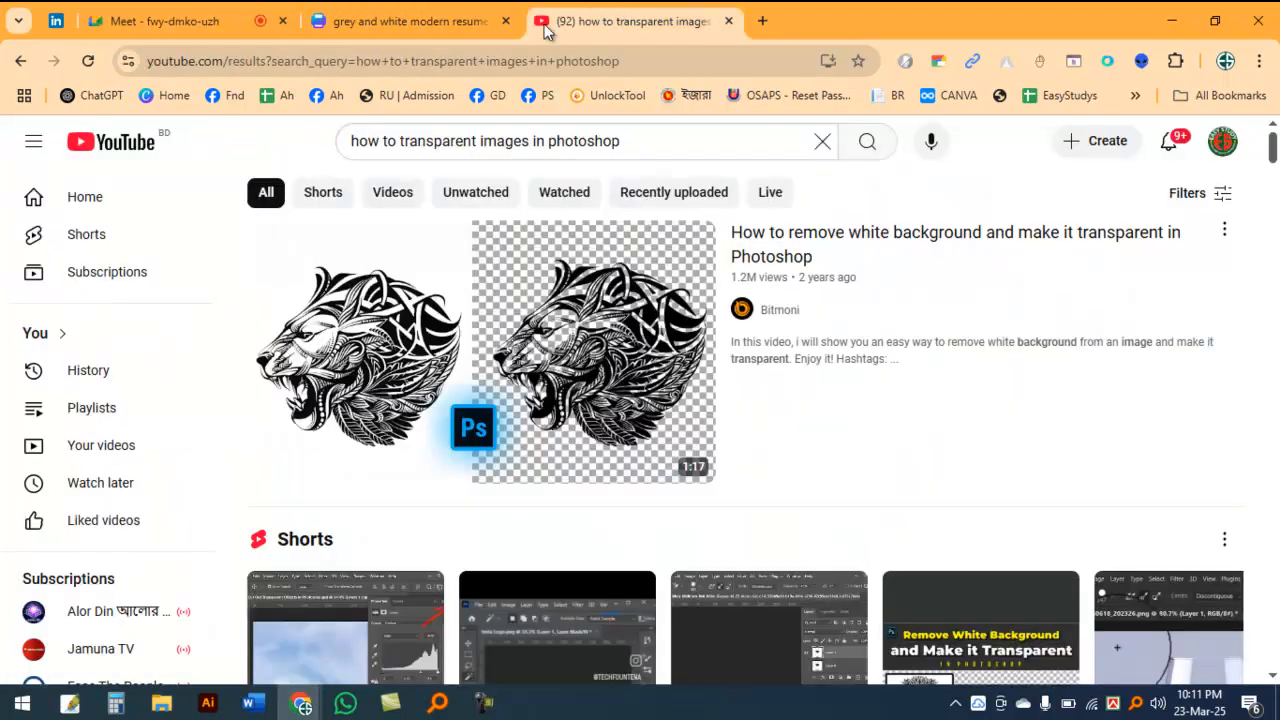
click(408, 14)
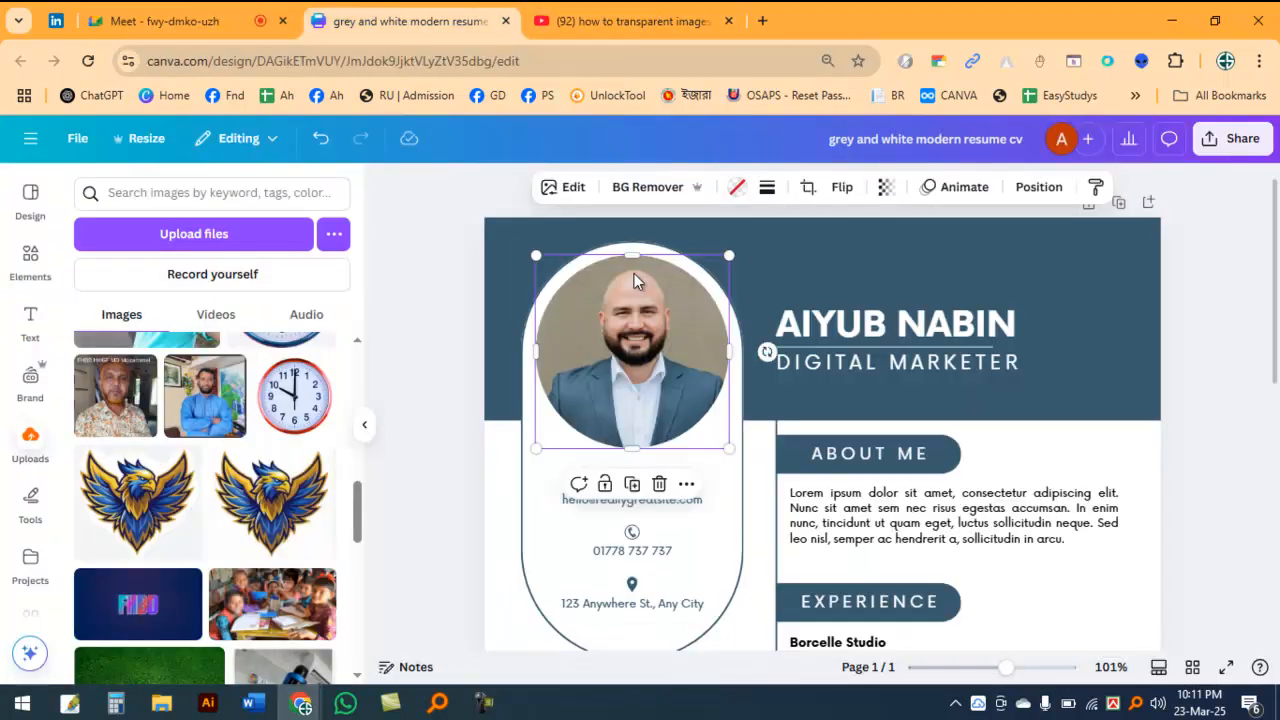
Step: Duplicate the circular profile photo into the header beside the name and shrink the copy
click(1218, 285)
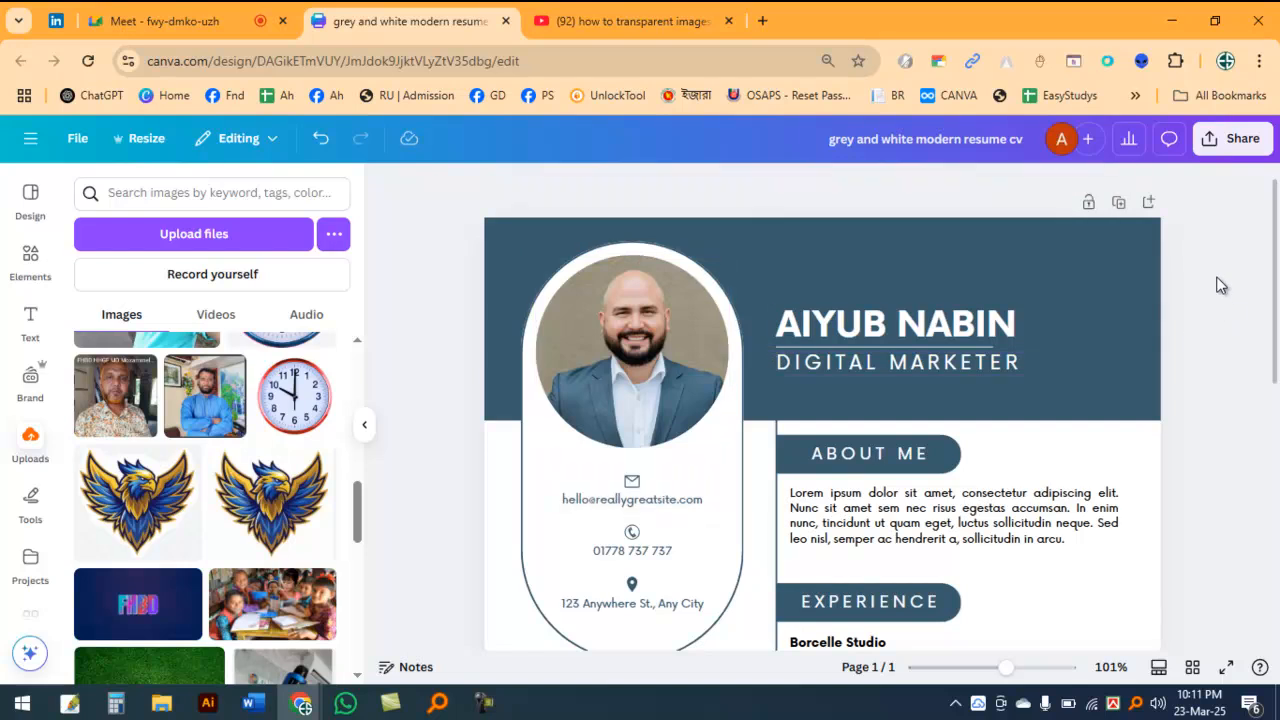
click(640, 347)
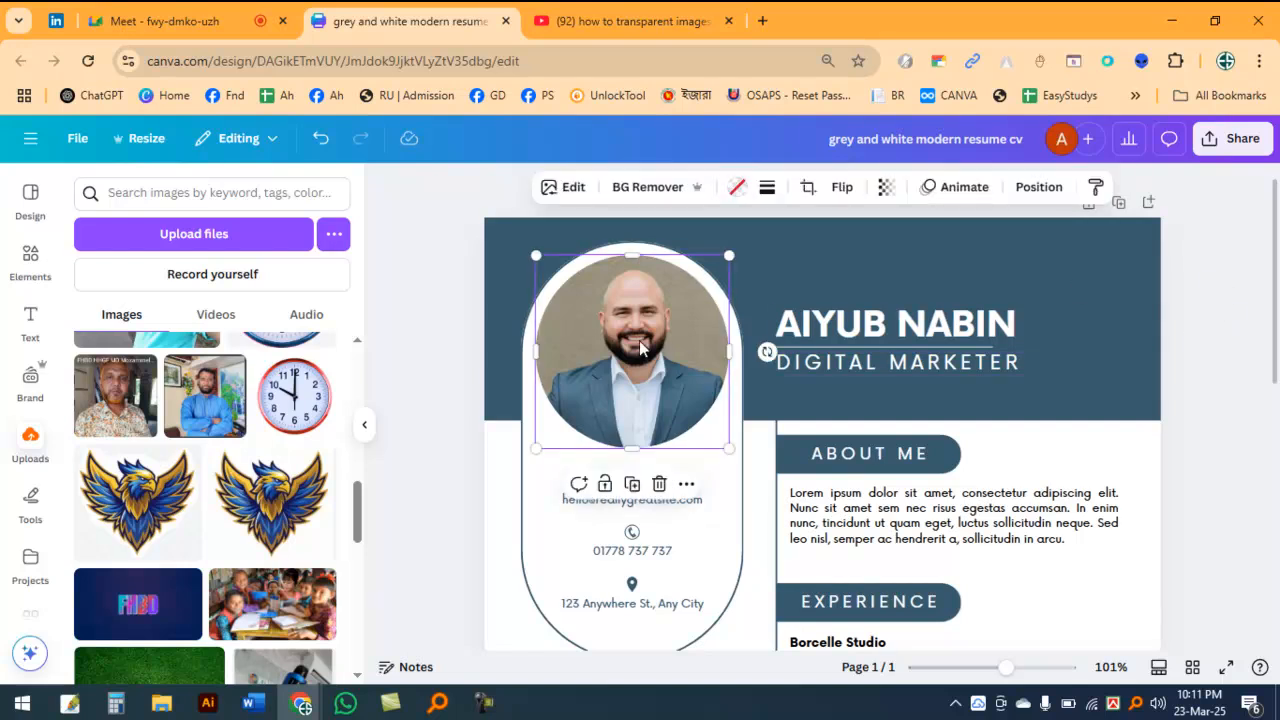
click(1221, 311)
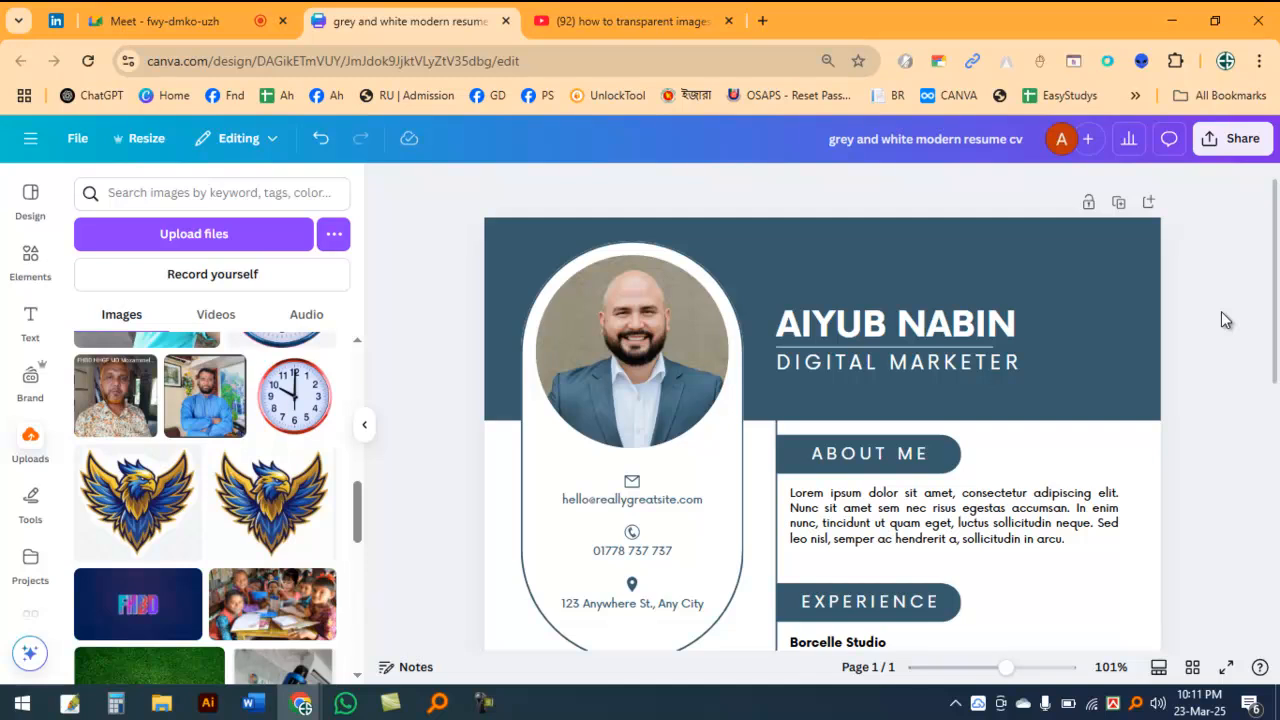
click(676, 324)
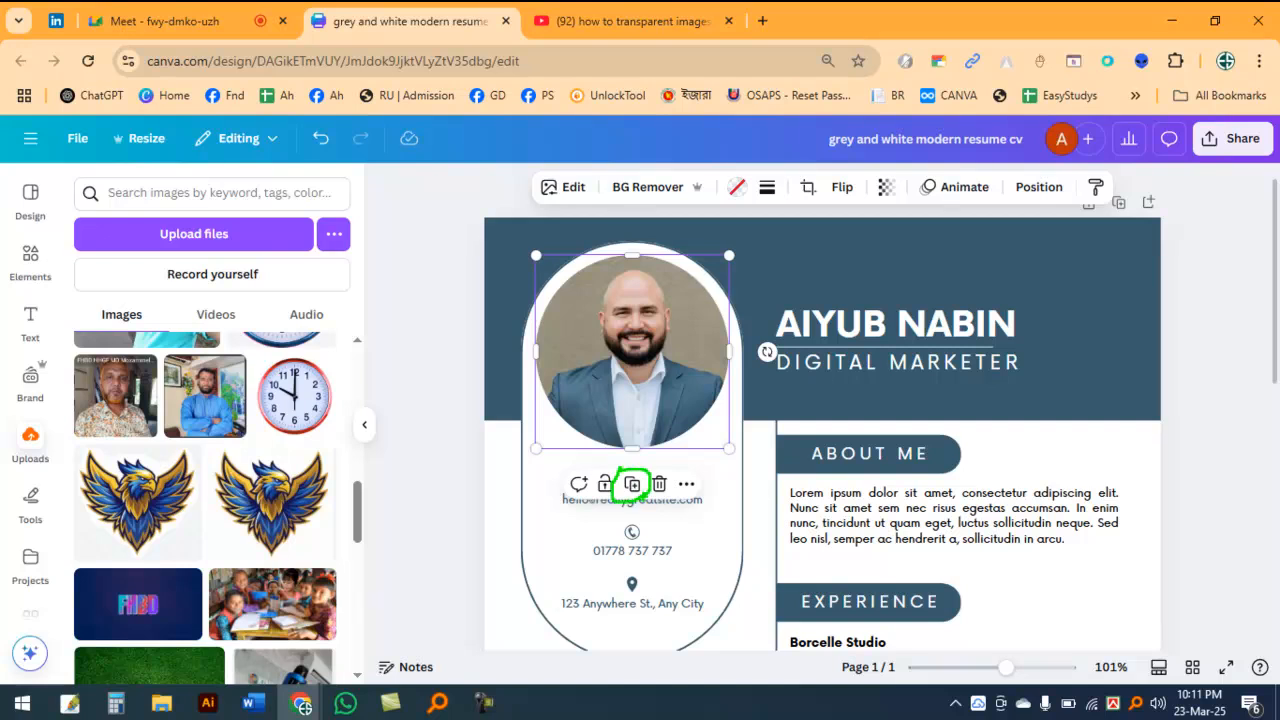
key(Escape)
drag(674, 311, 1080, 286)
click(946, 238)
drag(947, 239, 1098, 290)
Step: Delete the small photo copy beside the name together with its empty circular frame
key(Delete)
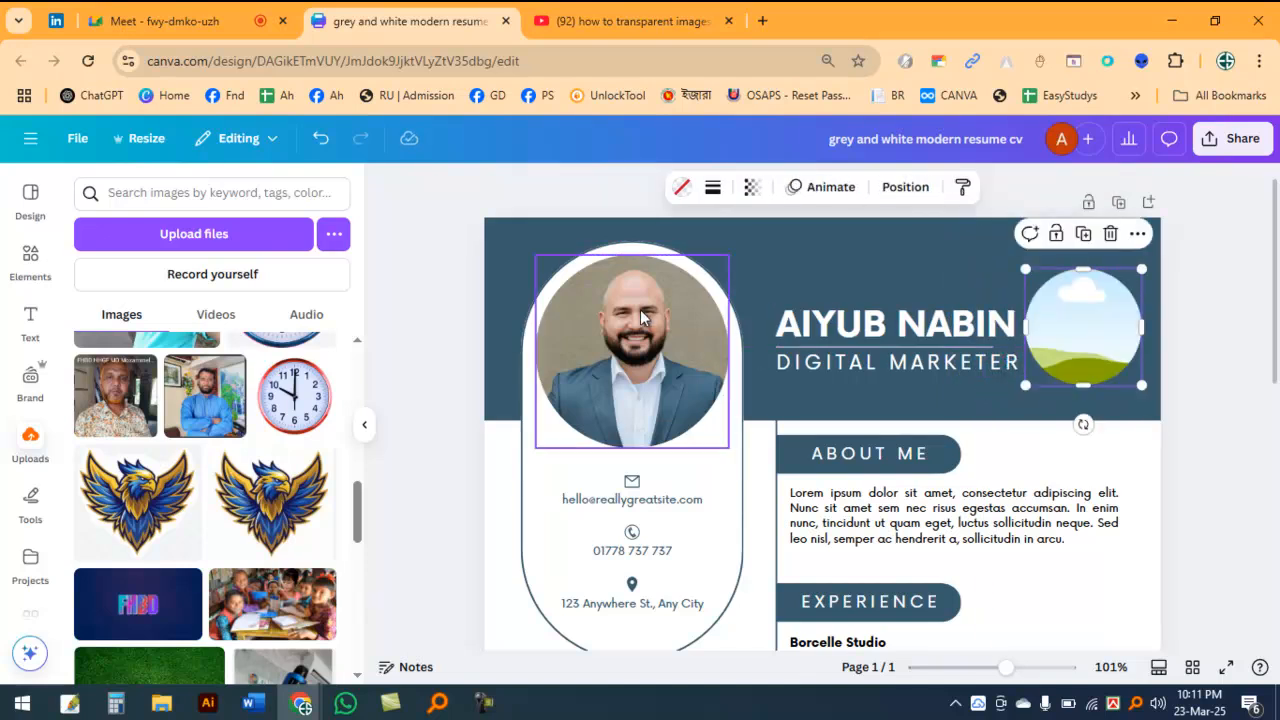
click(1091, 319)
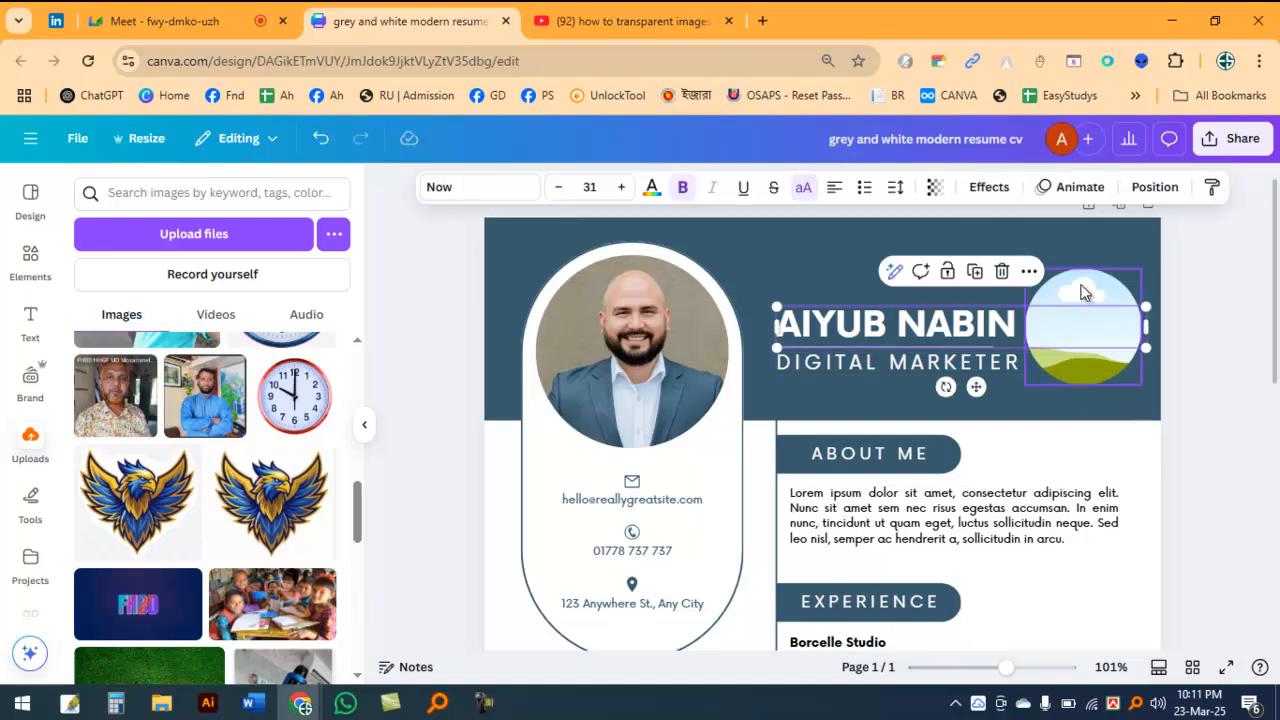
click(1090, 318)
key(Delete)
Step: Duplicate the profile photo three times, placing two copies across the header and one over the About Me text
scroll(754, 397, down, 3)
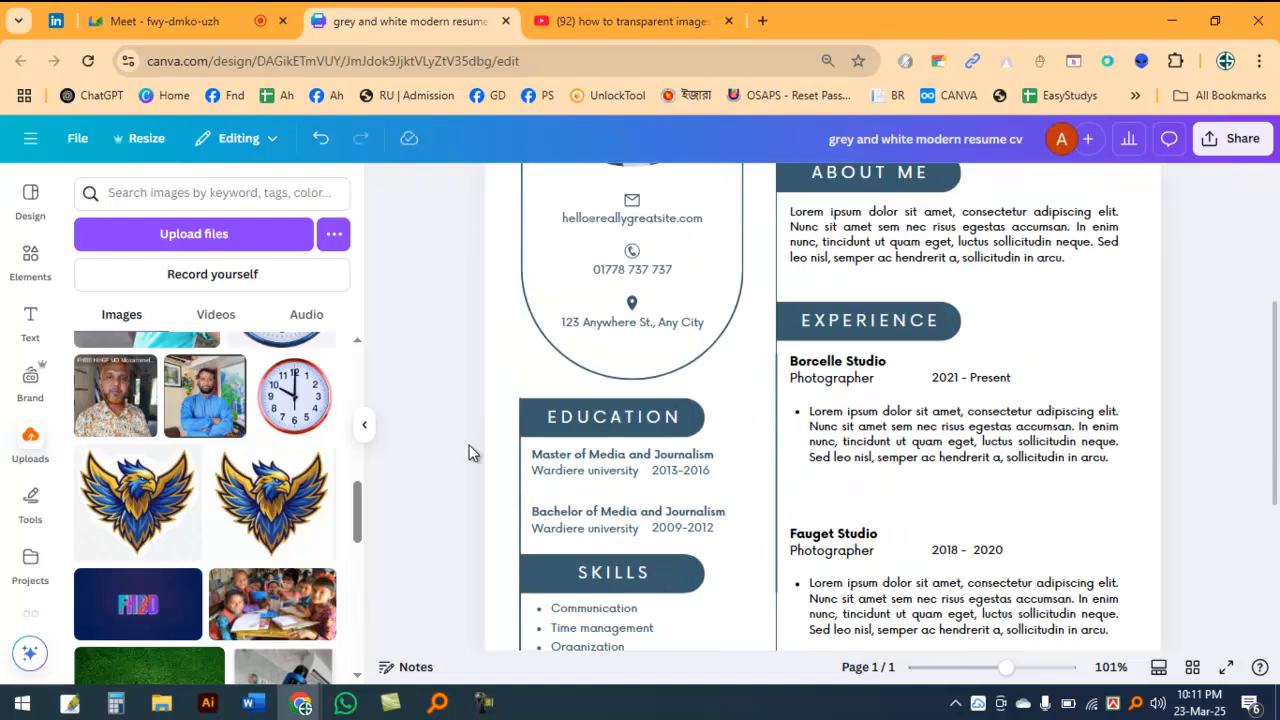
scroll(460, 434, up, 3)
click(585, 341)
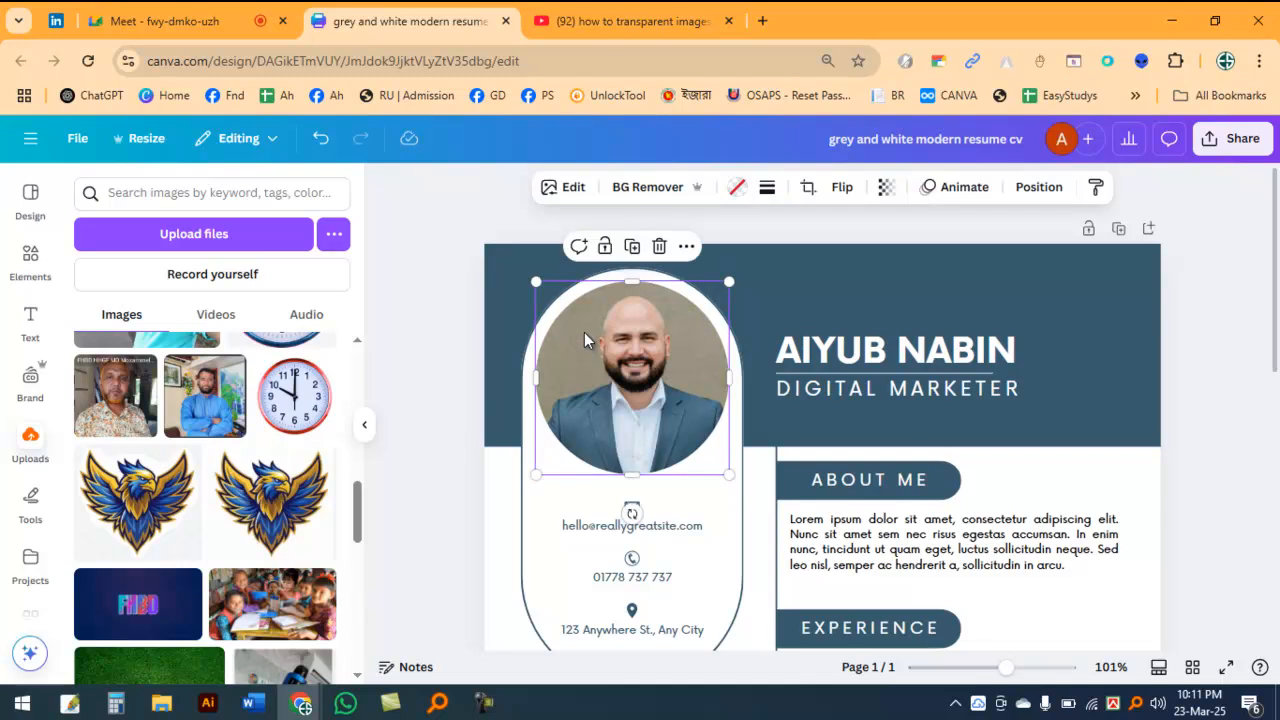
drag(584, 332, 1050, 507)
Step: Delete all three photo copies and their empty frames from the header and the About Me section
key(Delete)
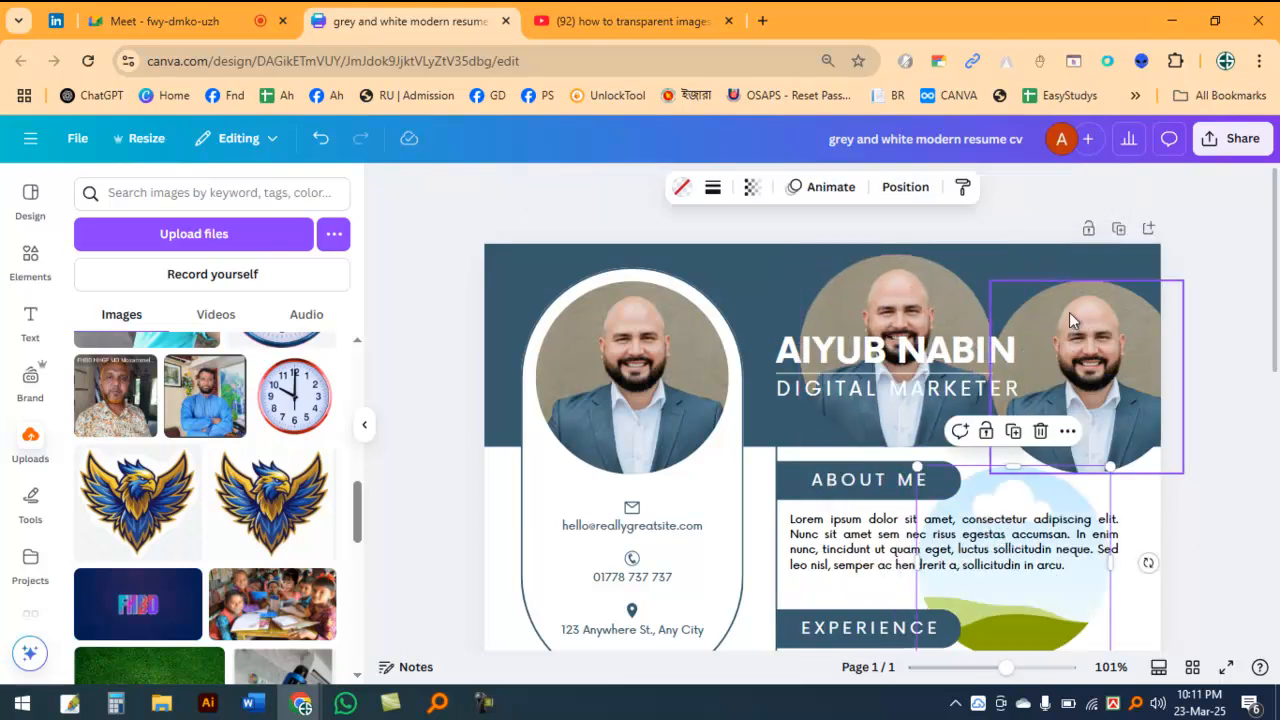
click(1069, 312)
key(Delete)
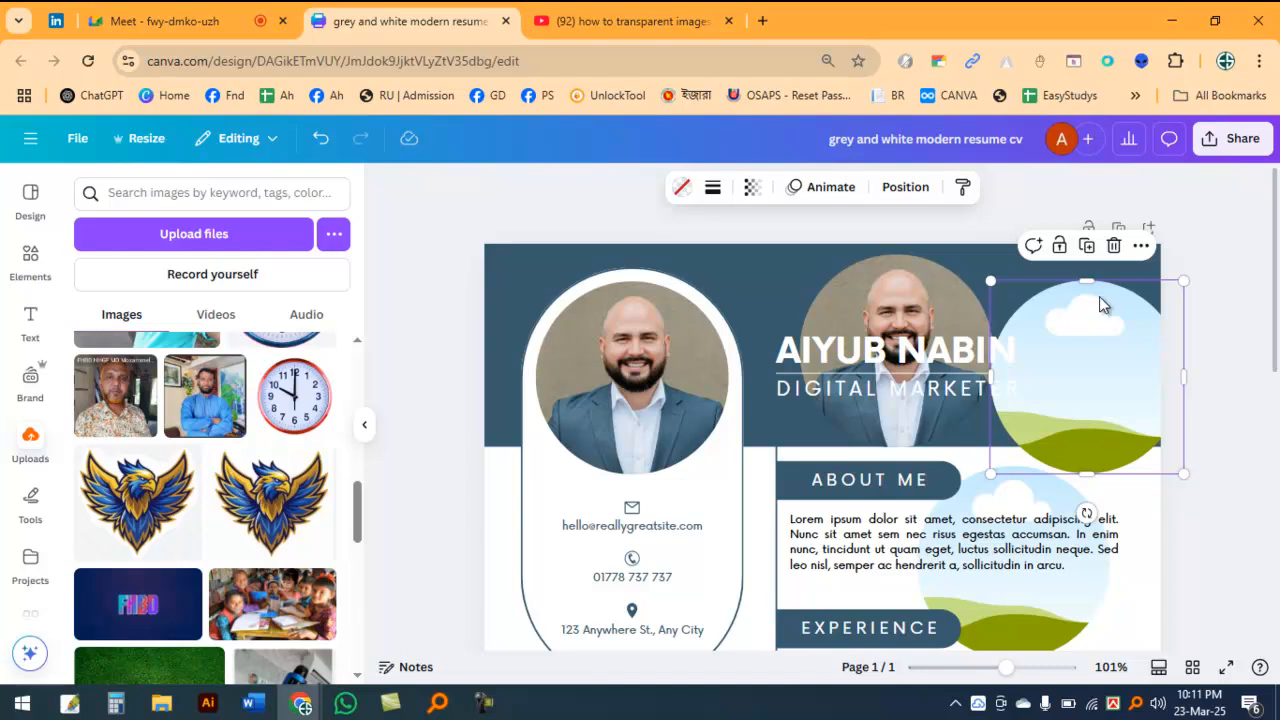
key(Delete)
click(915, 294)
key(Delete)
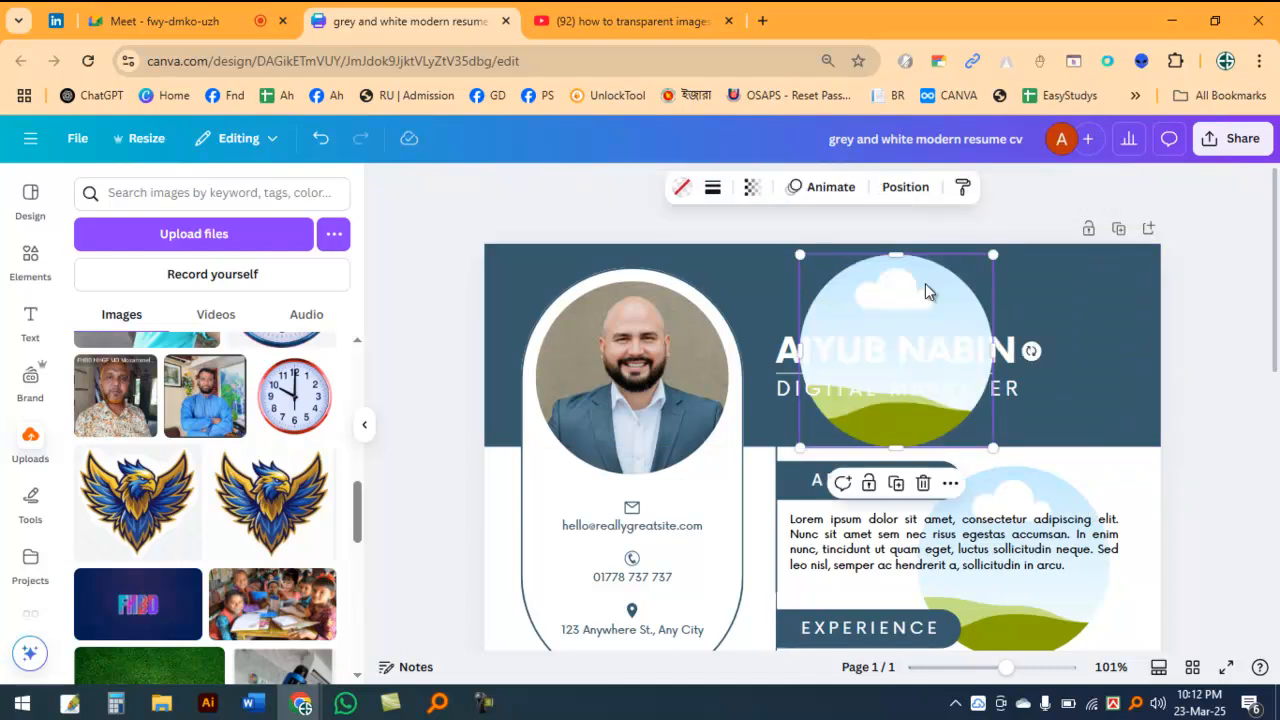
key(Delete)
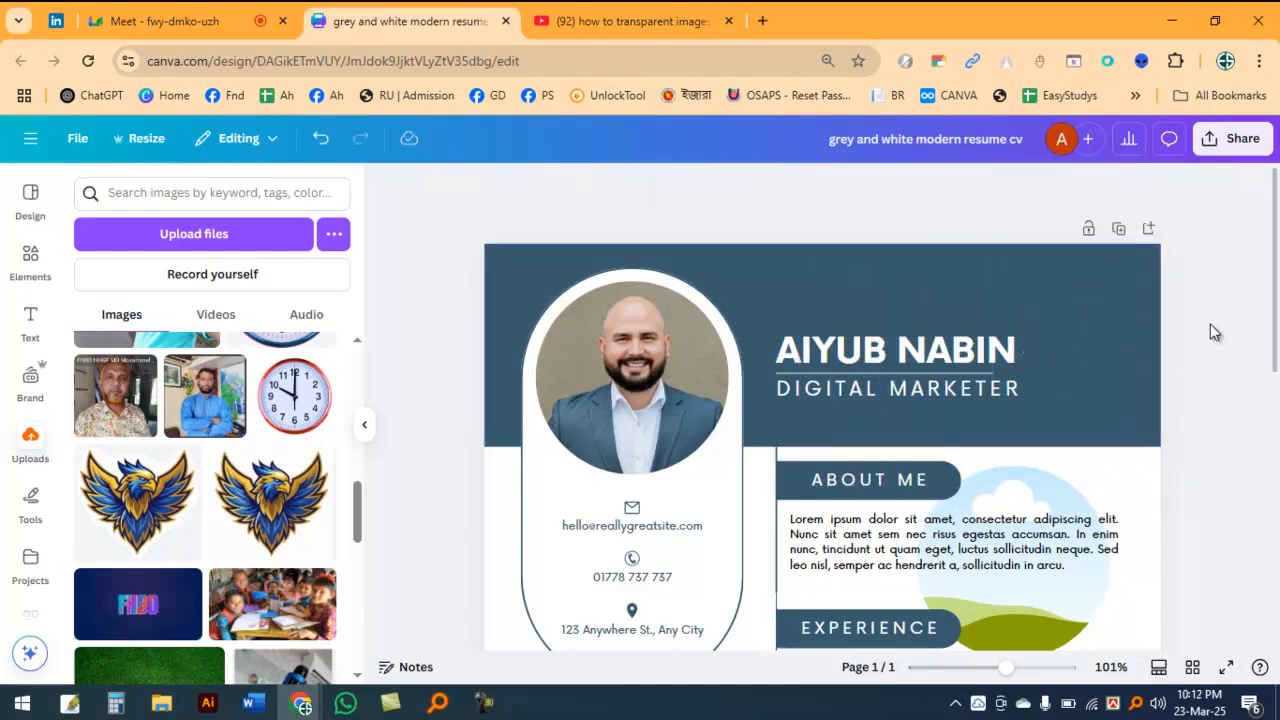
click(1045, 475)
key(Delete)
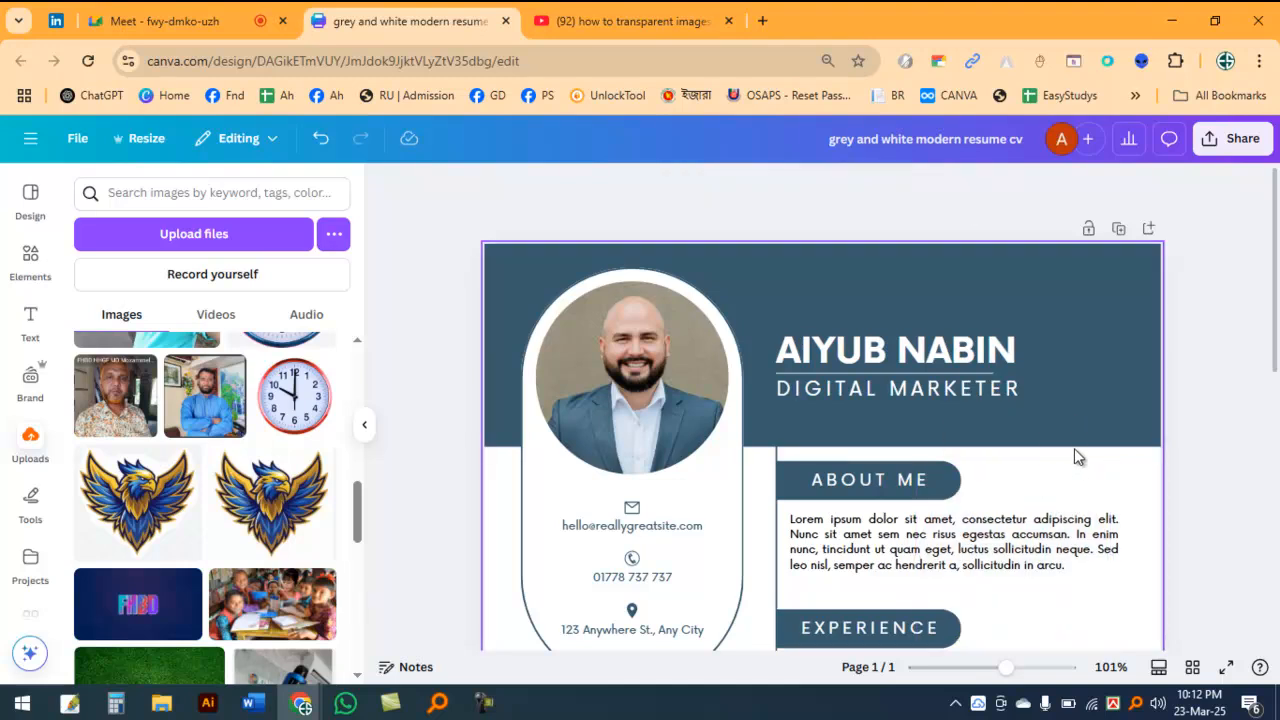
Step: Review the whole resume page, from the header and contact details to the Experience, Skills and Languages sections
scroll(814, 397, down, 5)
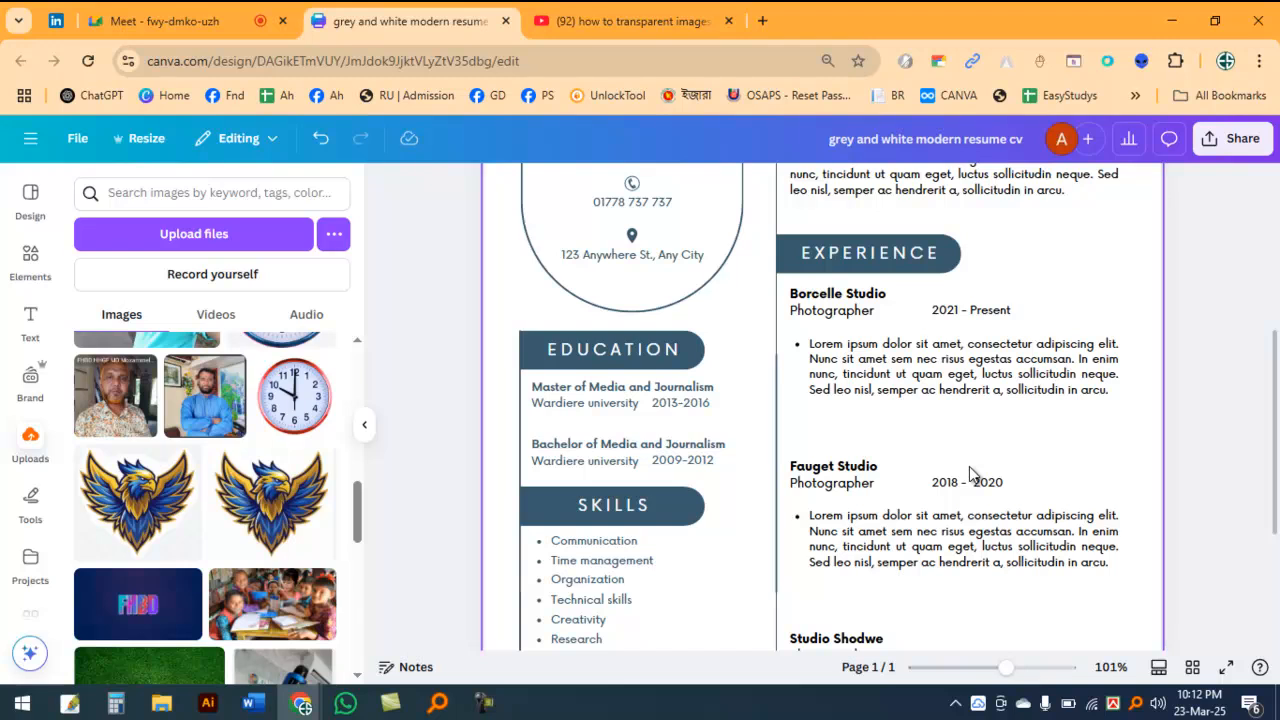
scroll(969, 466, up, 2)
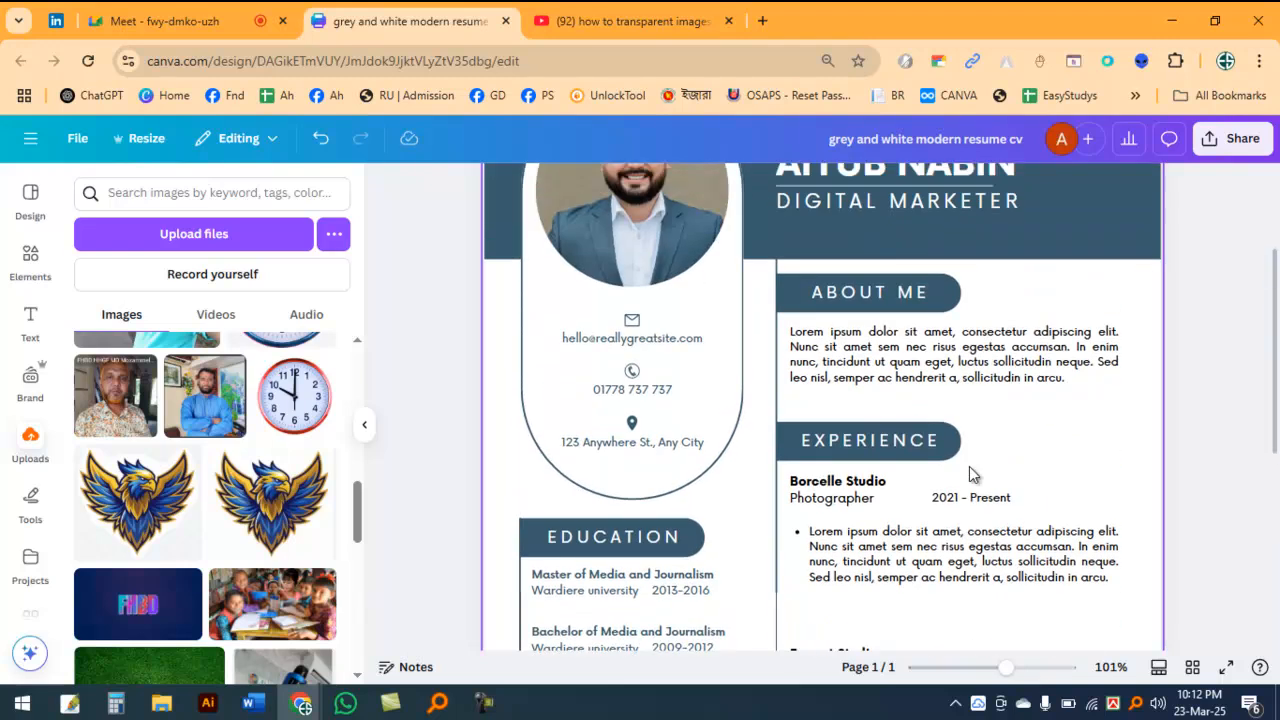
scroll(969, 466, down, 2)
scroll(969, 466, up, 3)
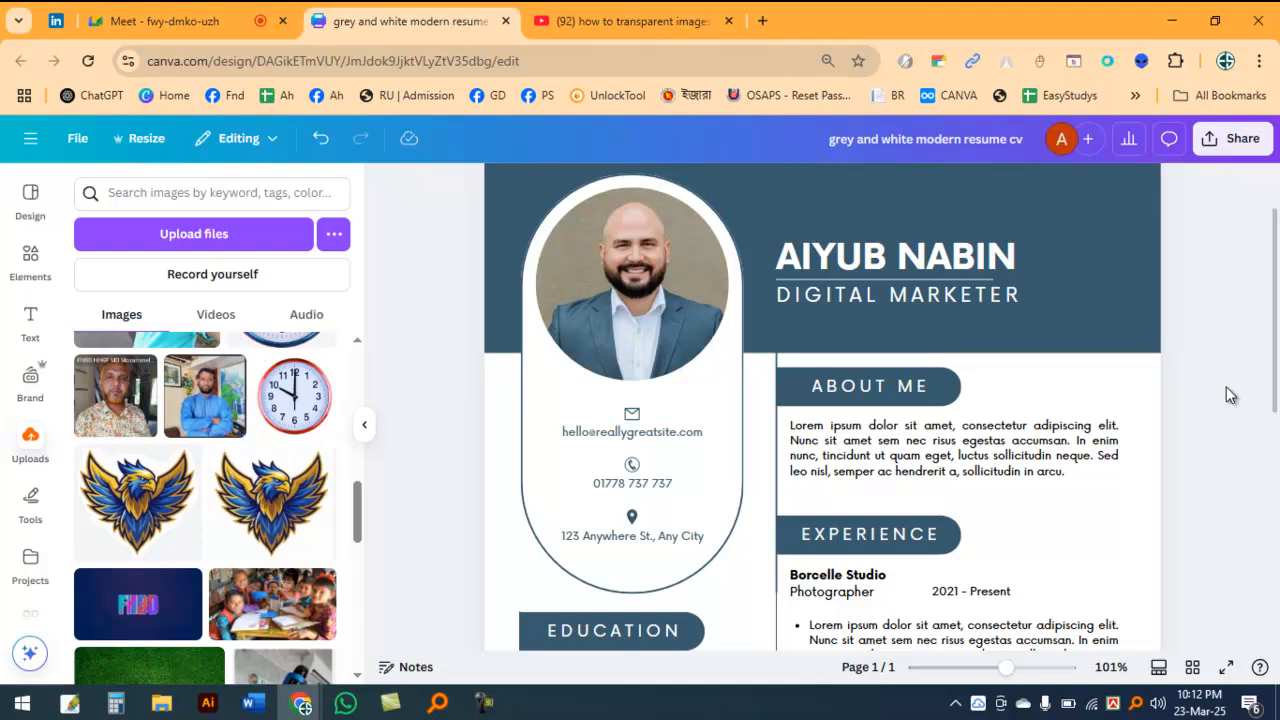
scroll(1163, 445, down, 5)
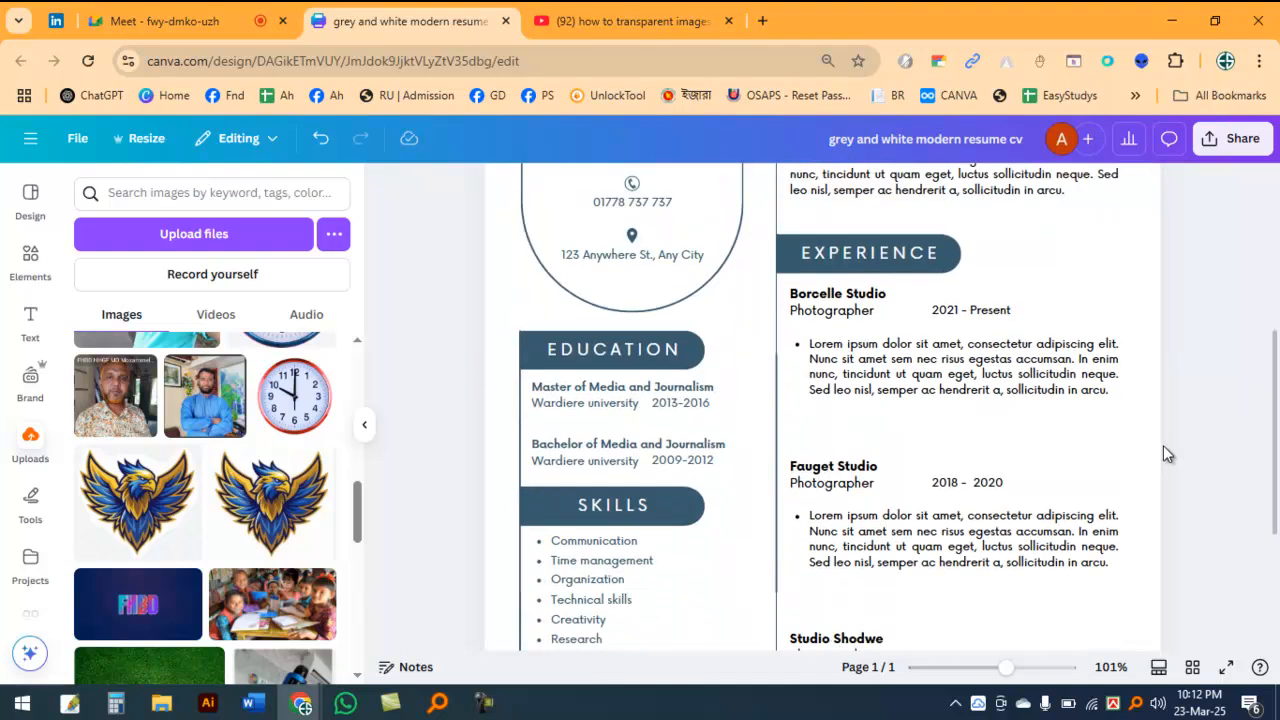
scroll(1205, 452, up, 5)
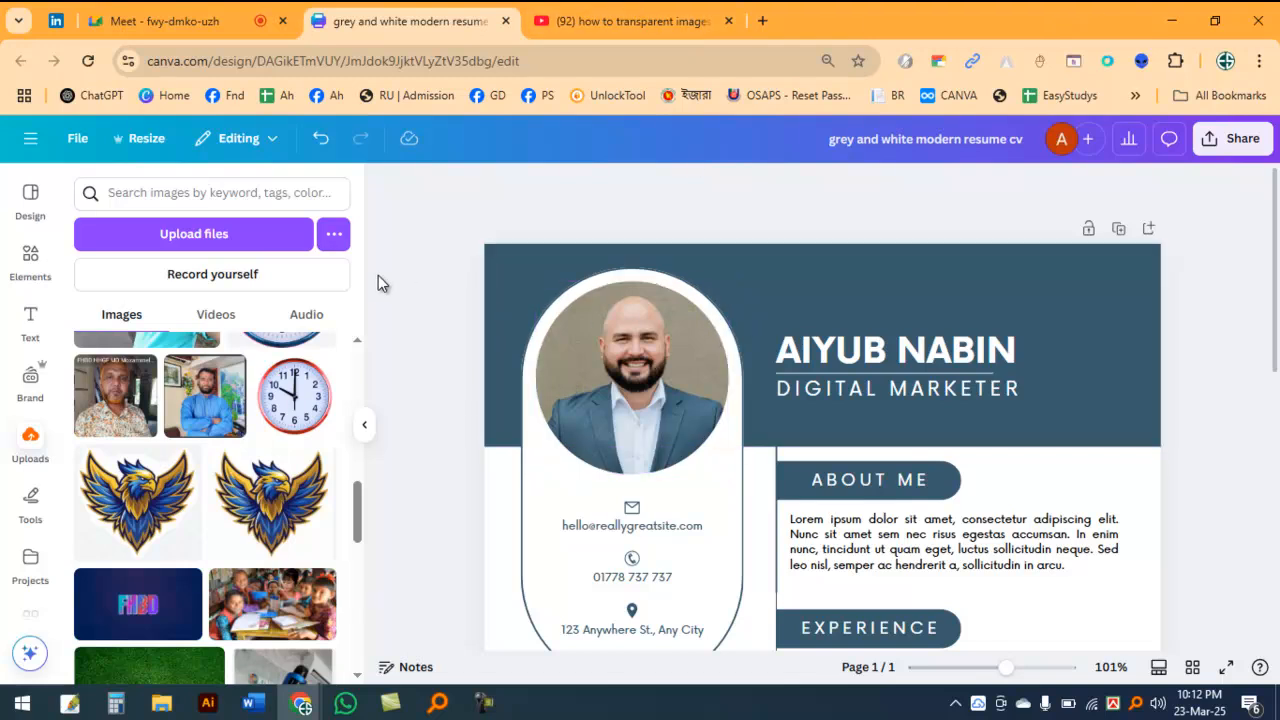
scroll(380, 280, down, 3)
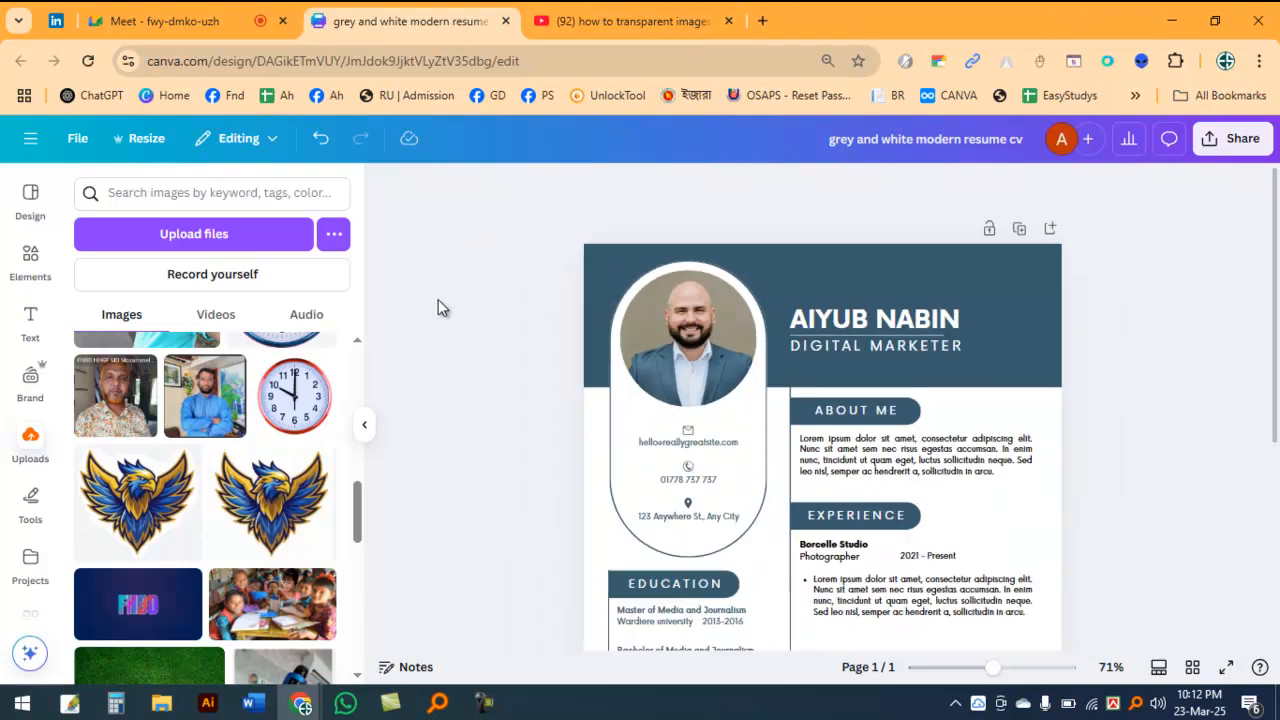
scroll(455, 298, down, 4)
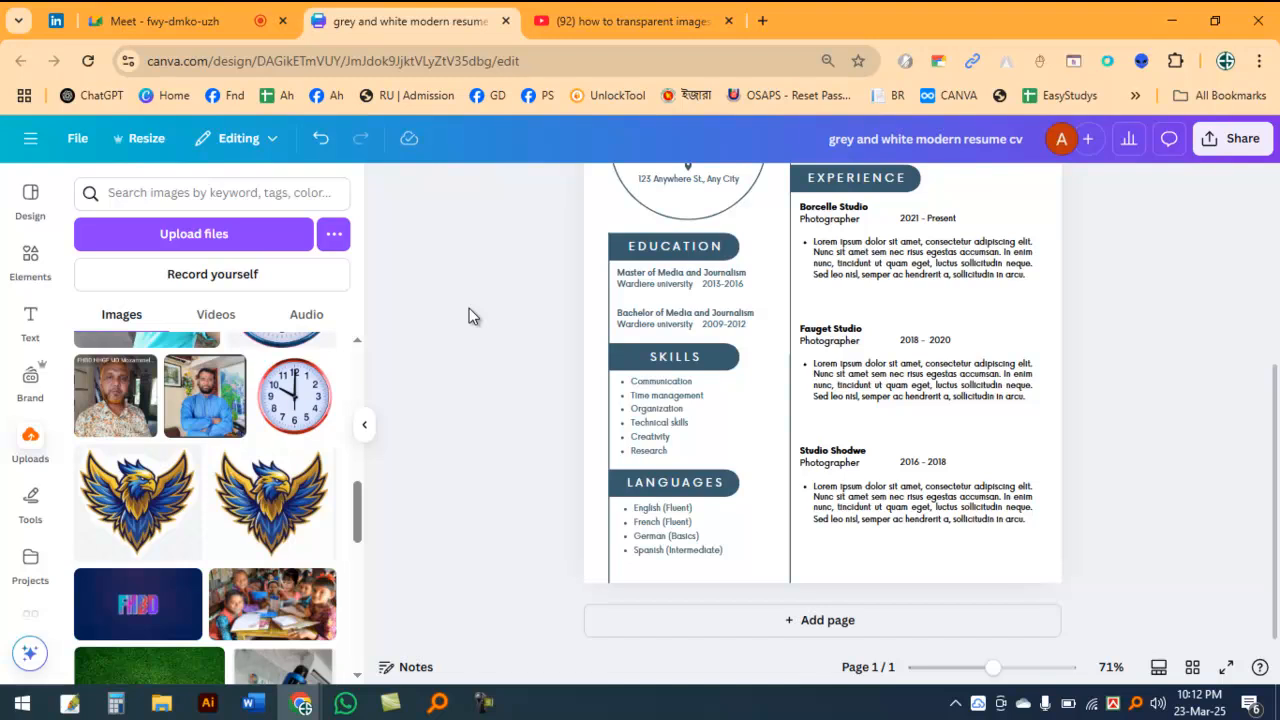
scroll(469, 308, up, 2)
scroll(820, 460, up, 3)
scroll(815, 249, up, 2)
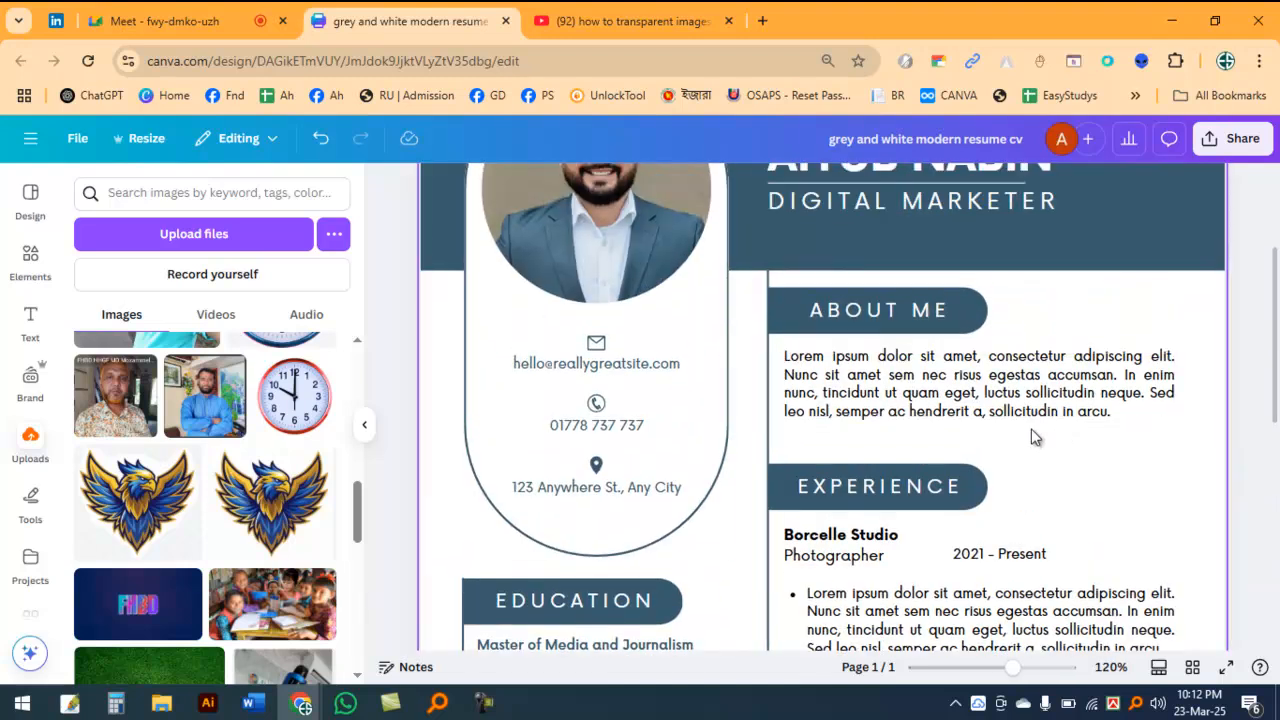
scroll(1072, 476, up, 3)
Step: Close the resume and YouTube tabs and open the Canva home page in a new browser tab
key(ctrl+w)
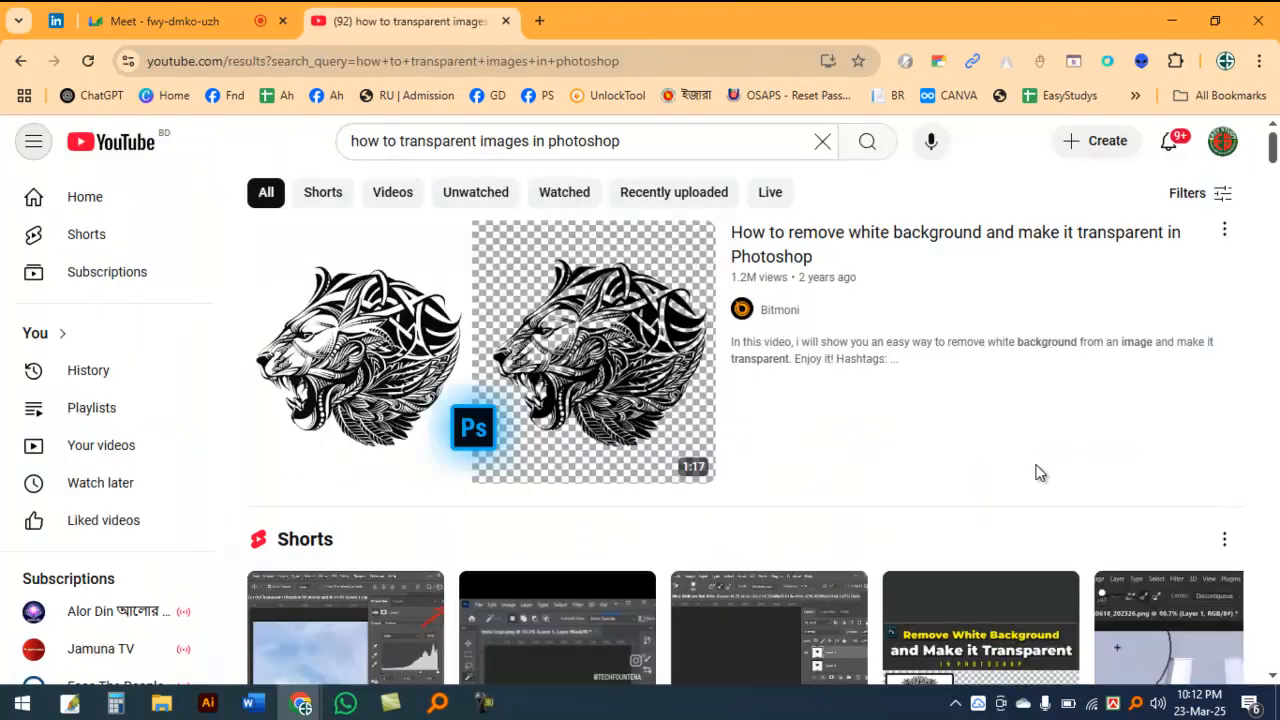
click(541, 21)
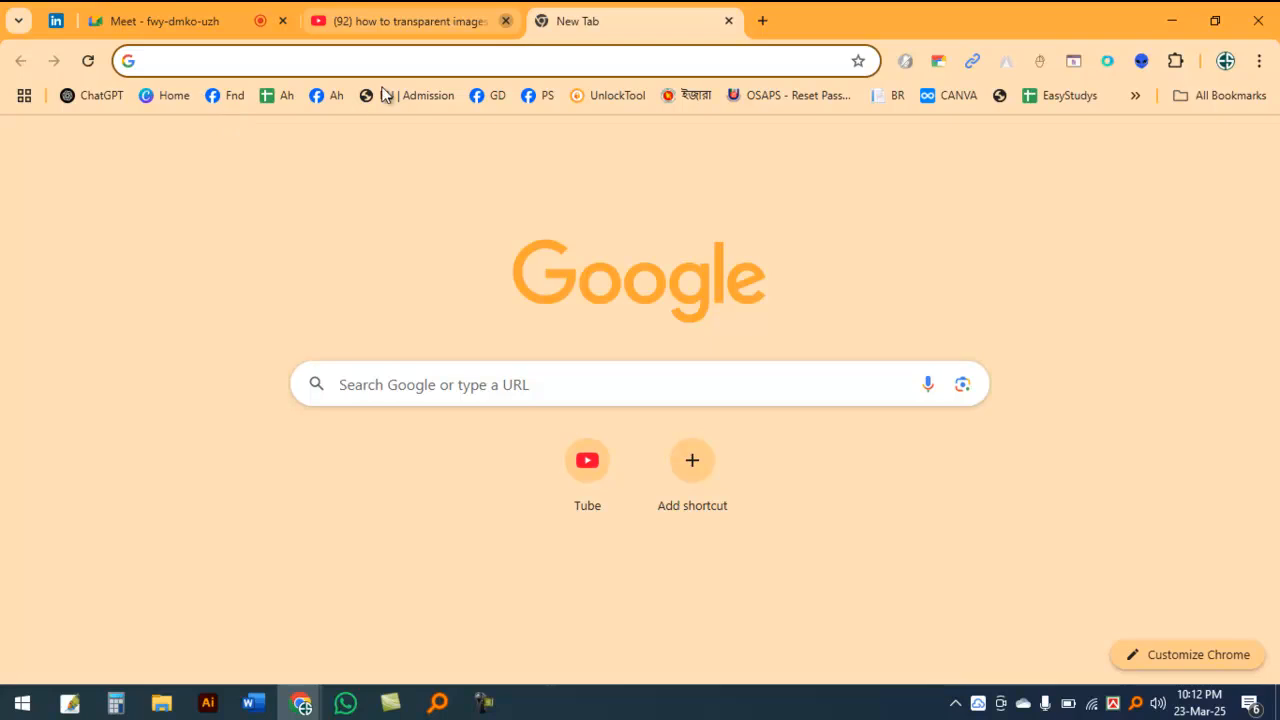
click(165, 98)
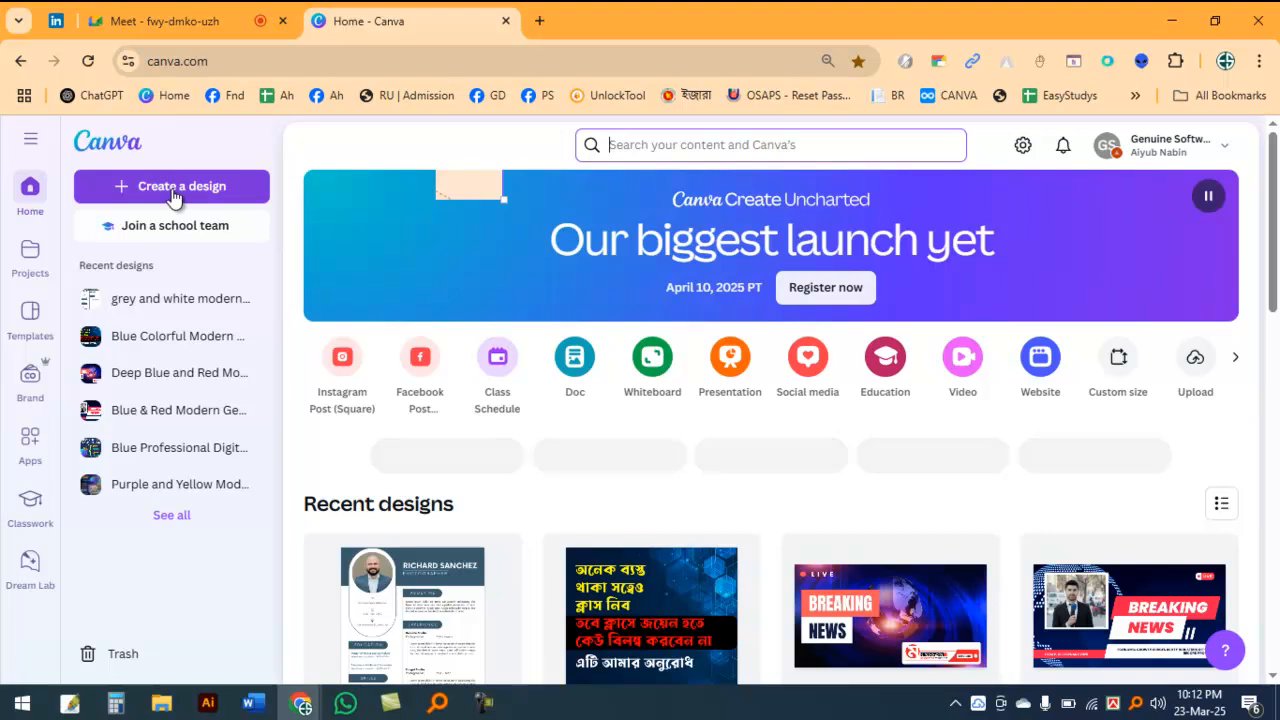
Step: Create a new blank design with a custom size of 1300 × 450 px
click(228, 195)
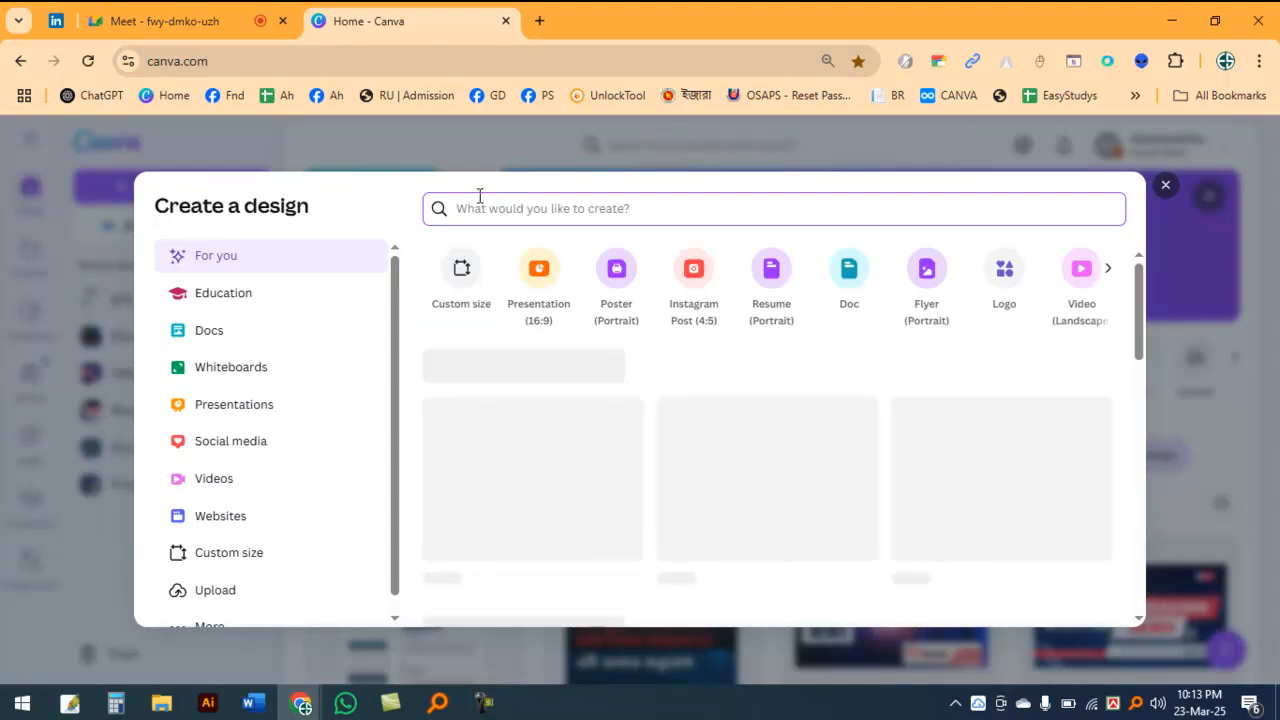
click(461, 268)
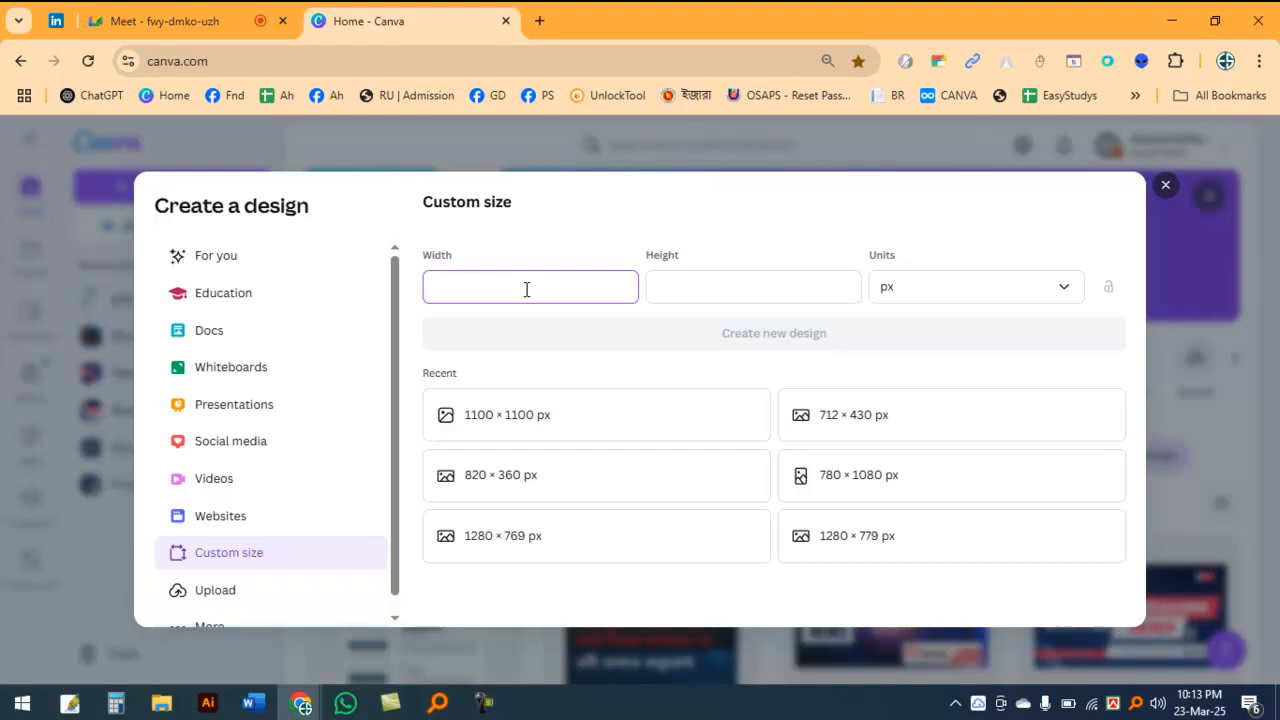
key(Tab)
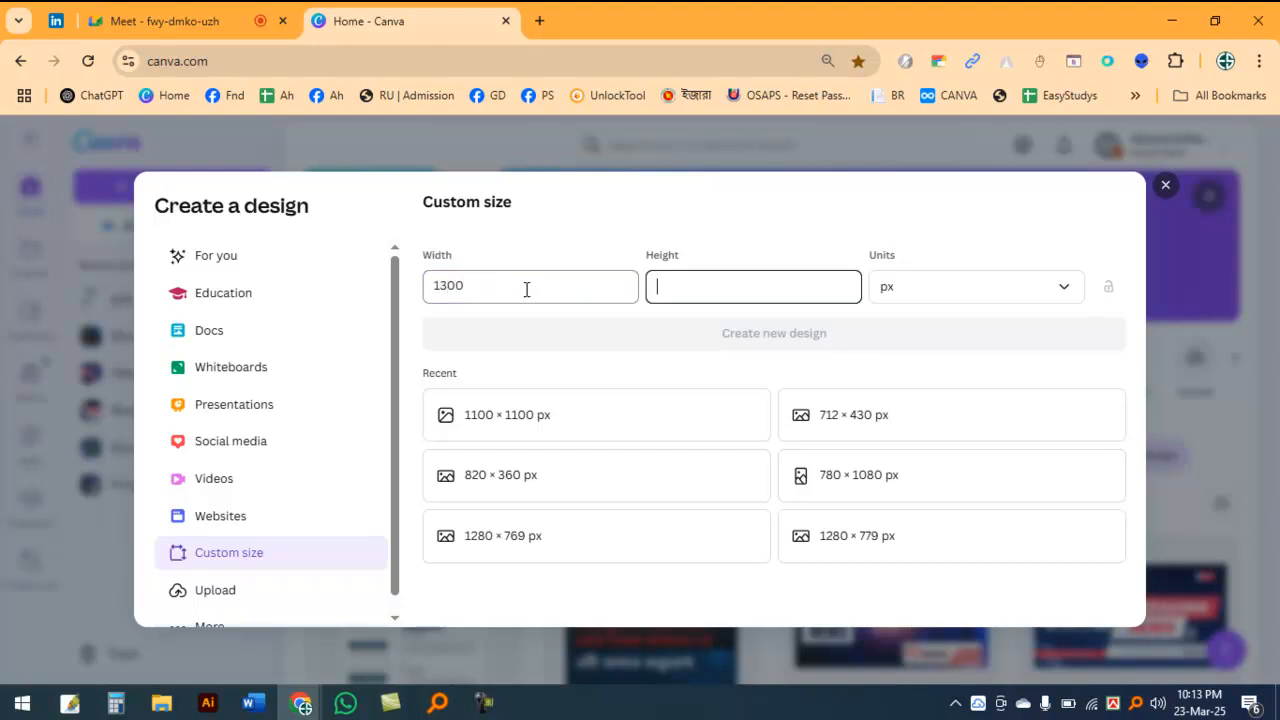
text(3)
key(BackSpace)
text(4520)
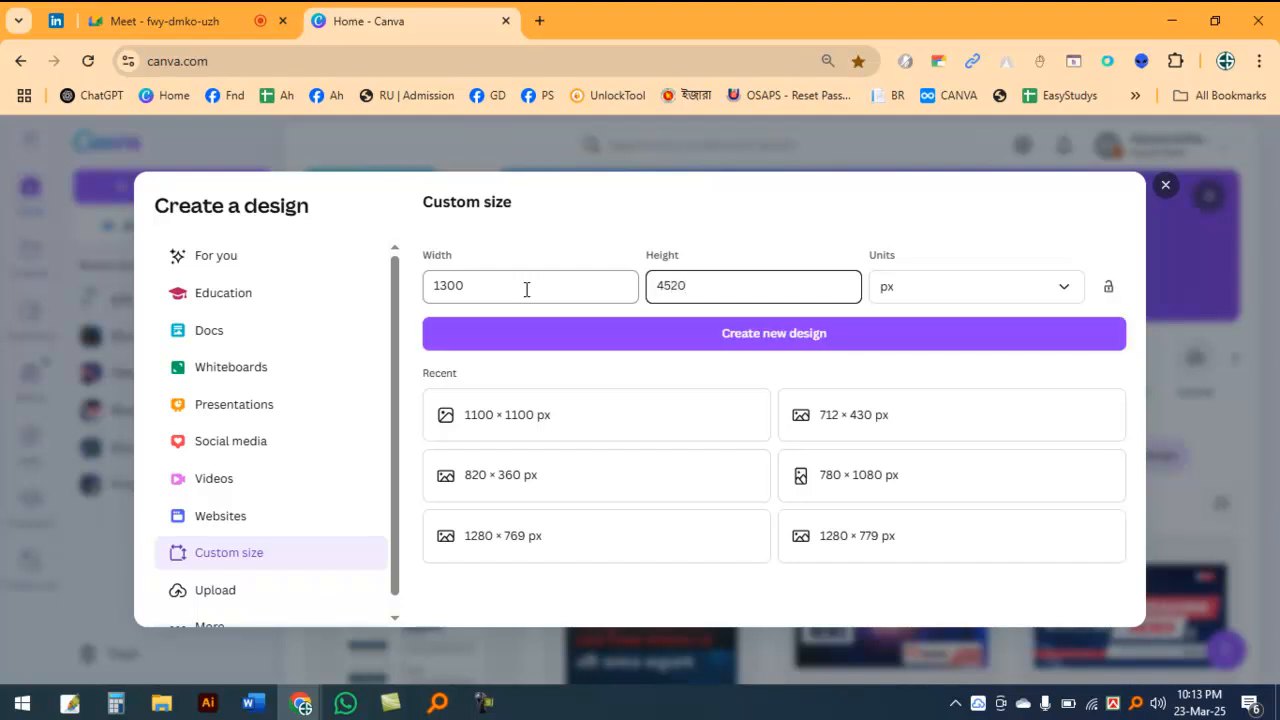
key(BackSpace)
click(809, 346)
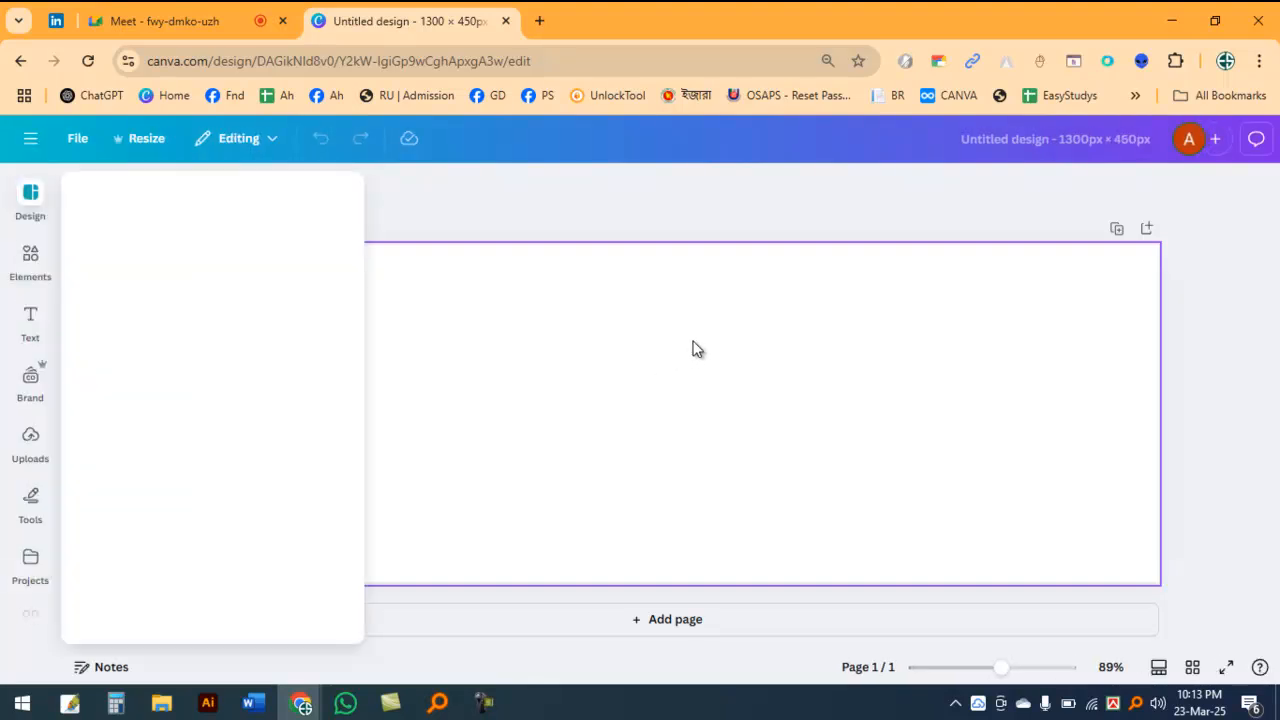
click(661, 317)
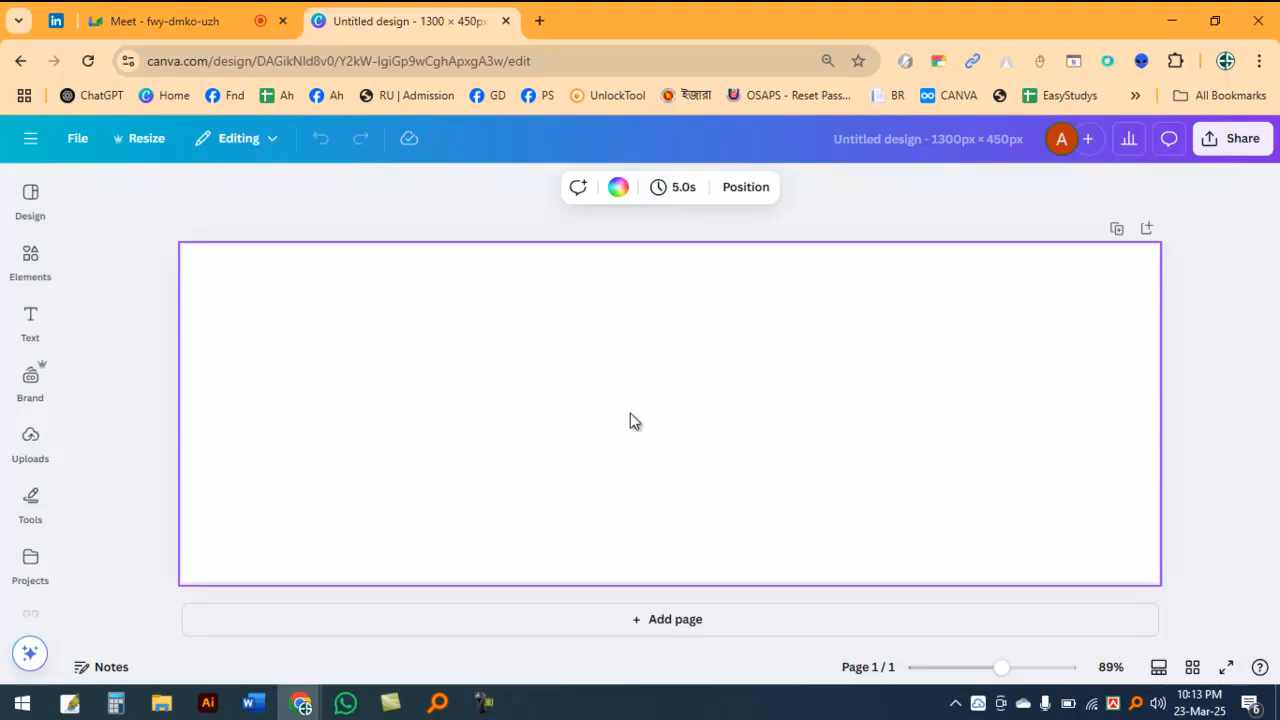
click(866, 212)
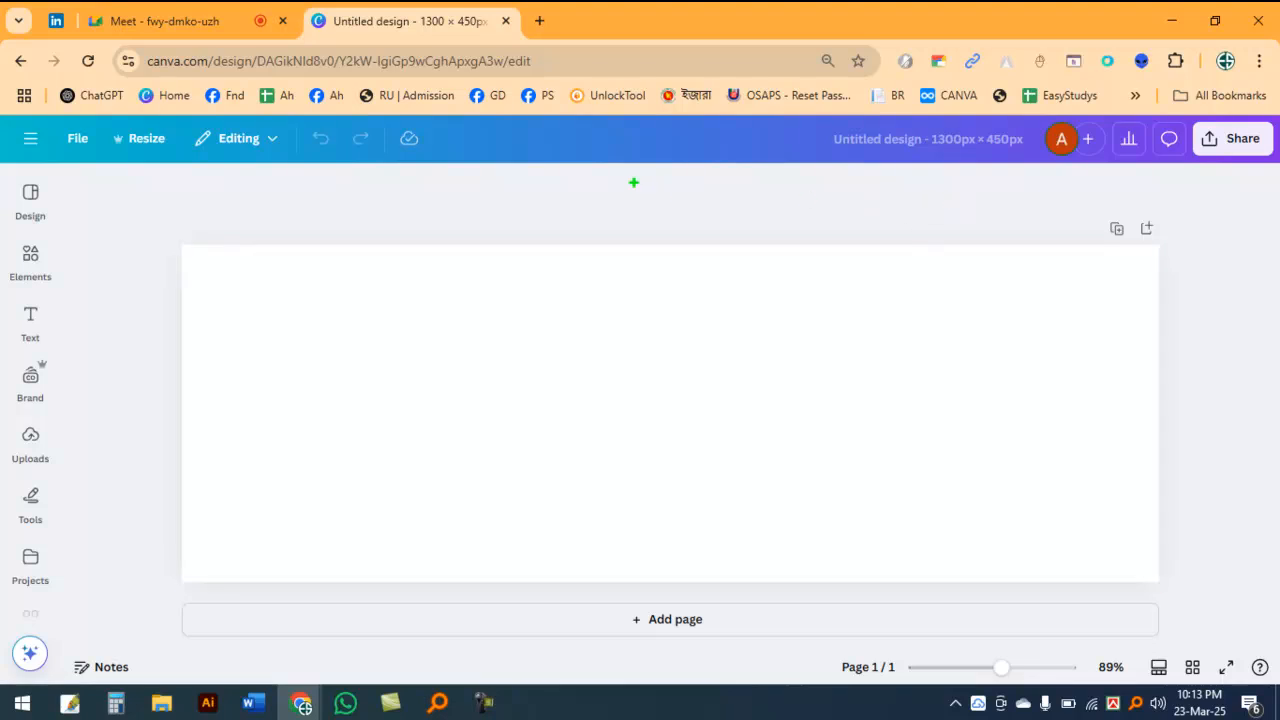
mouse_move(408, 167)
mouse_down()
mouse_move(1043, 199)
mouse_move(1137, 181)
mouse_move(530, 165)
mouse_up()
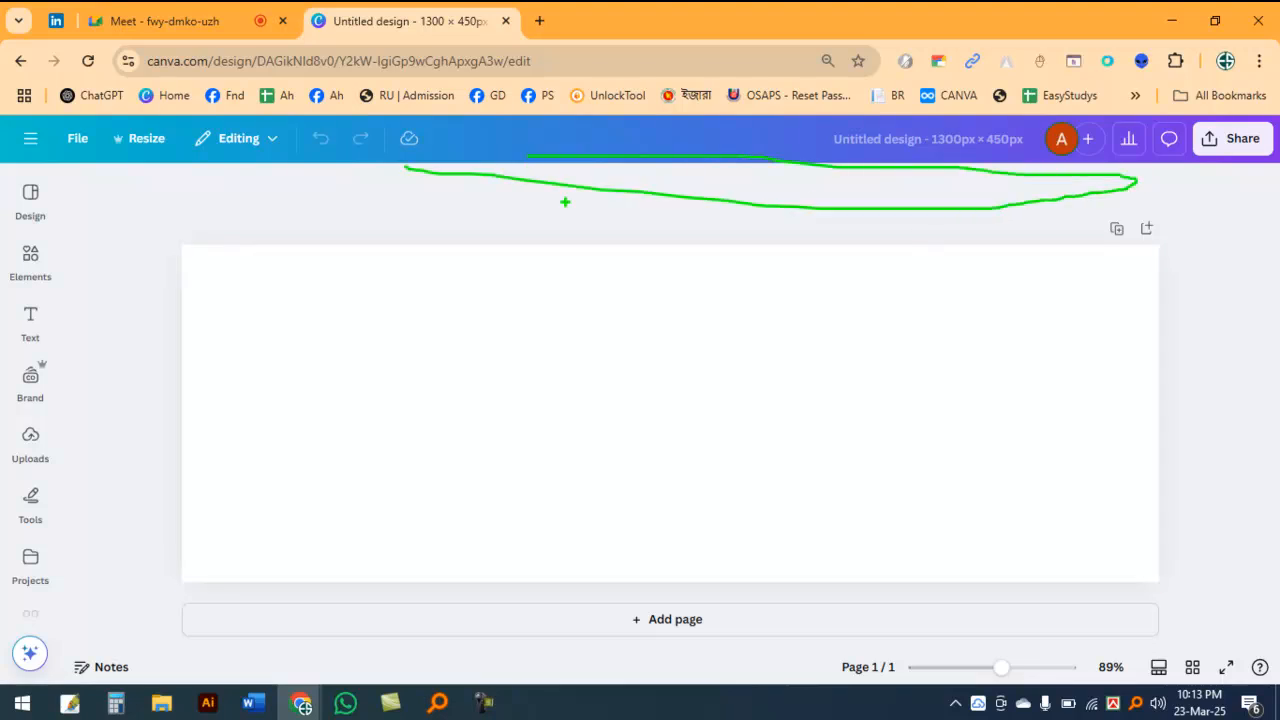
Step: Fill the blank page's background with the solid deep violet from the default colors
click(708, 294)
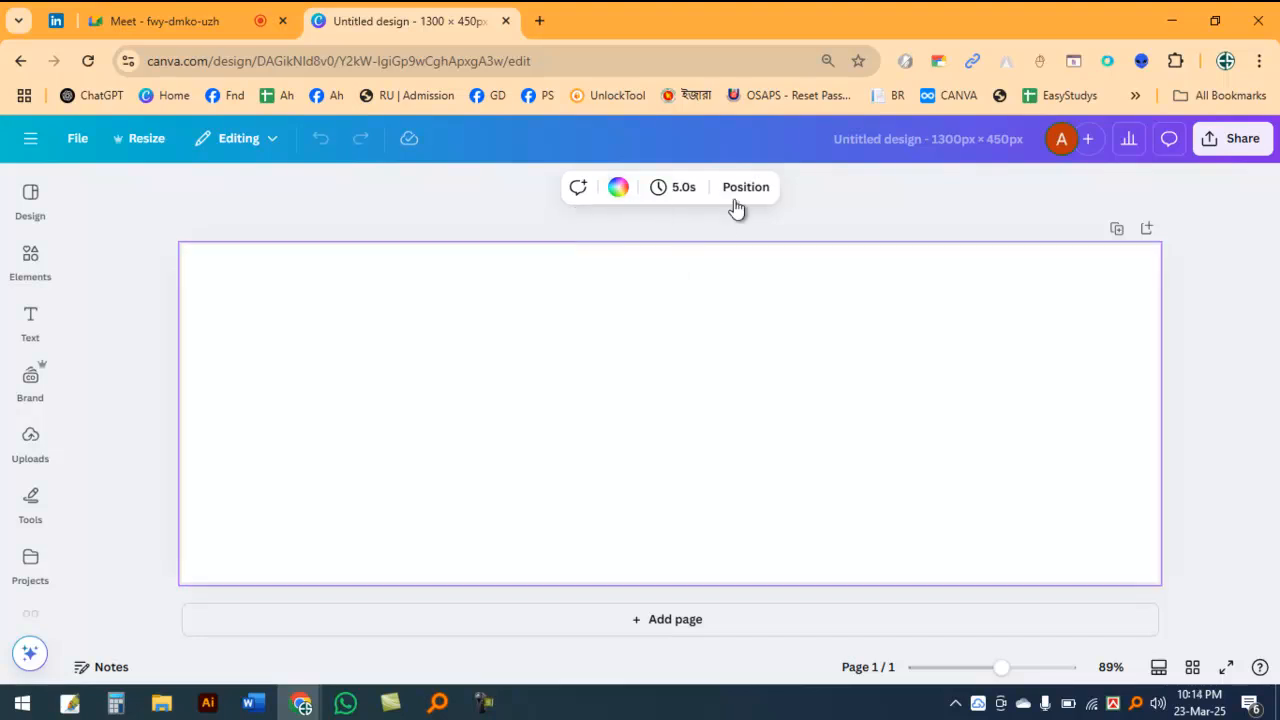
click(618, 190)
scroll(266, 520, down, 2)
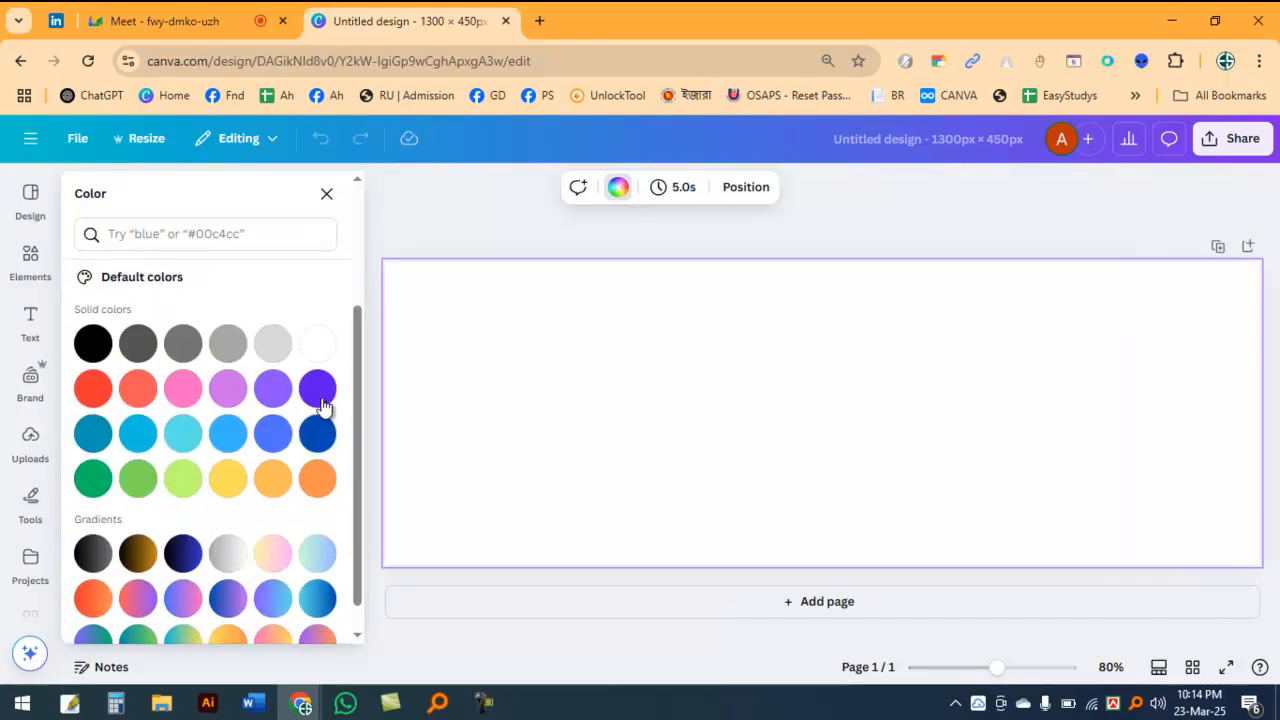
click(318, 398)
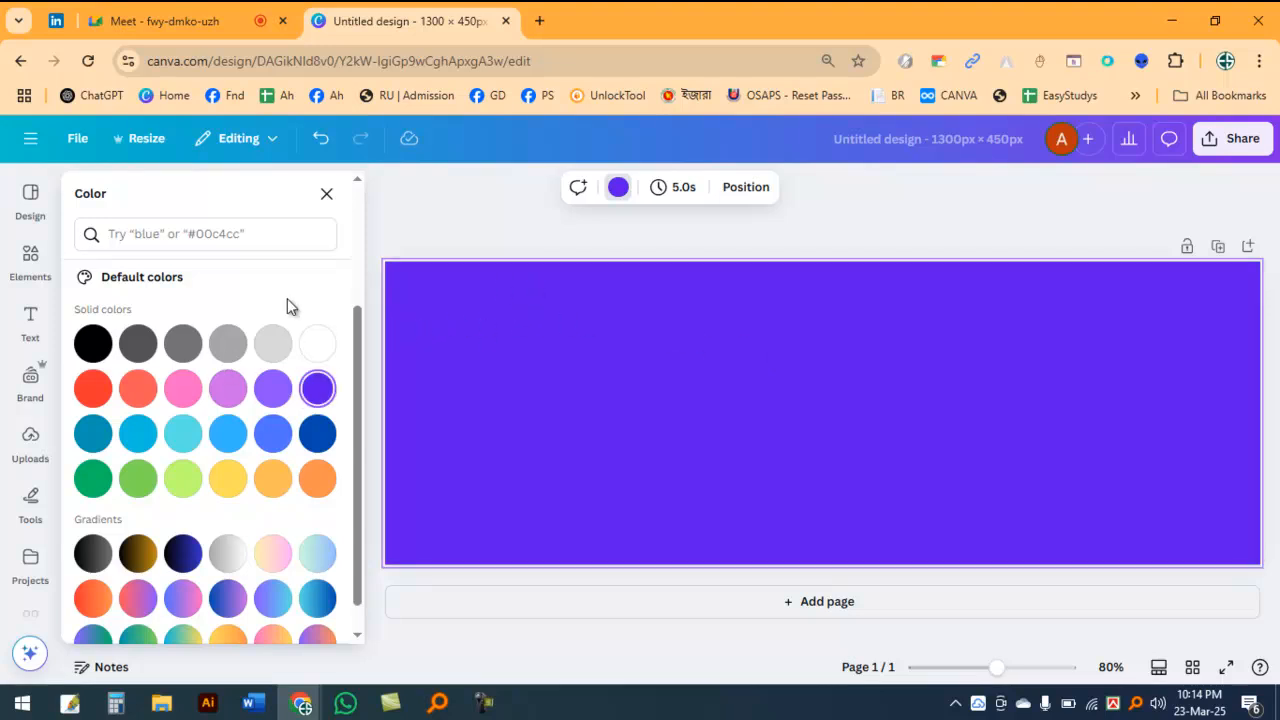
Step: Replace the page background with the default linear gradient running from deep blue to light purple
mouse_move(69, 300)
mouse_down()
mouse_move(262, 421)
mouse_move(345, 508)
mouse_up()
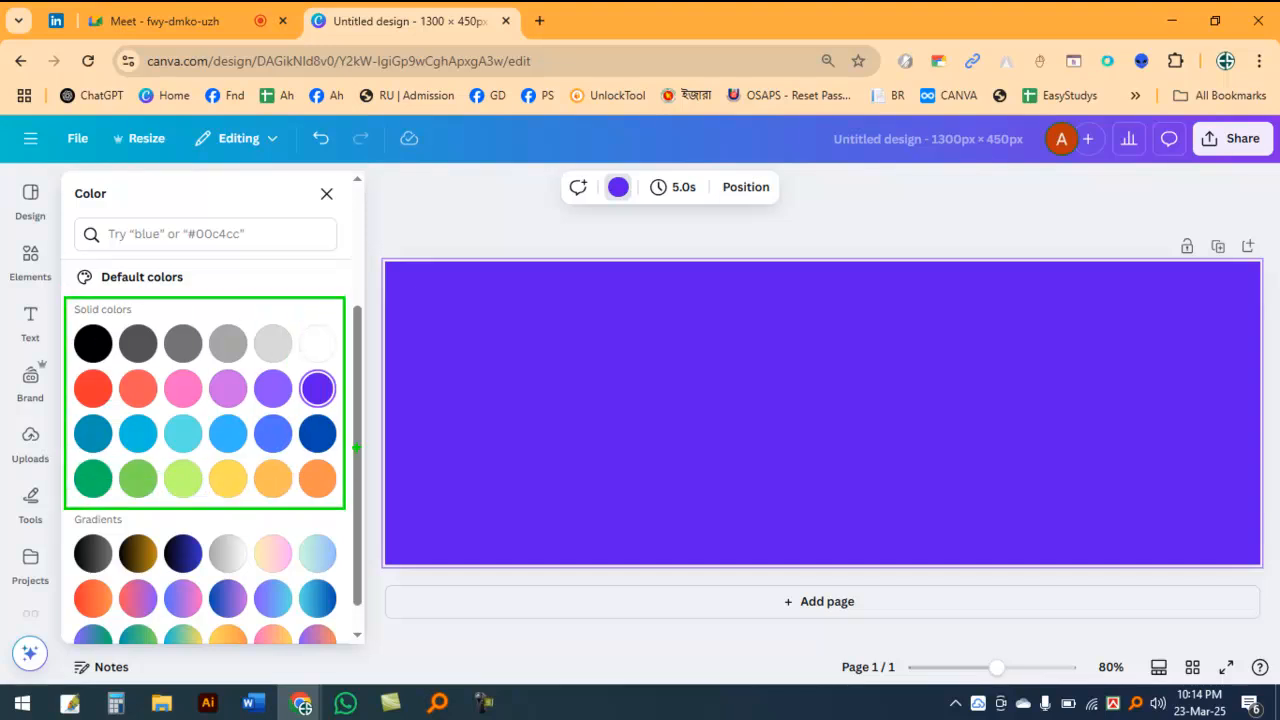
mouse_move(69, 526)
mouse_down()
mouse_move(196, 628)
mouse_move(306, 628)
mouse_move(340, 648)
mouse_up()
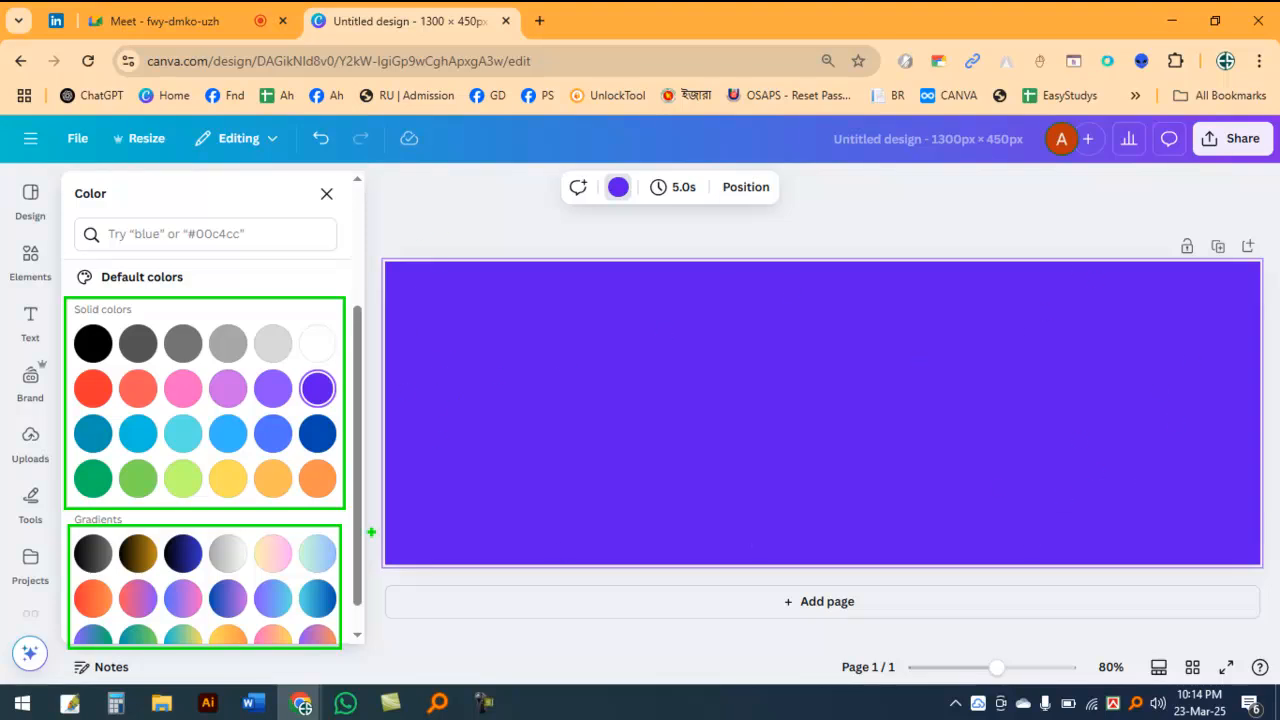
key(Escape)
scroll(266, 570, down, 1)
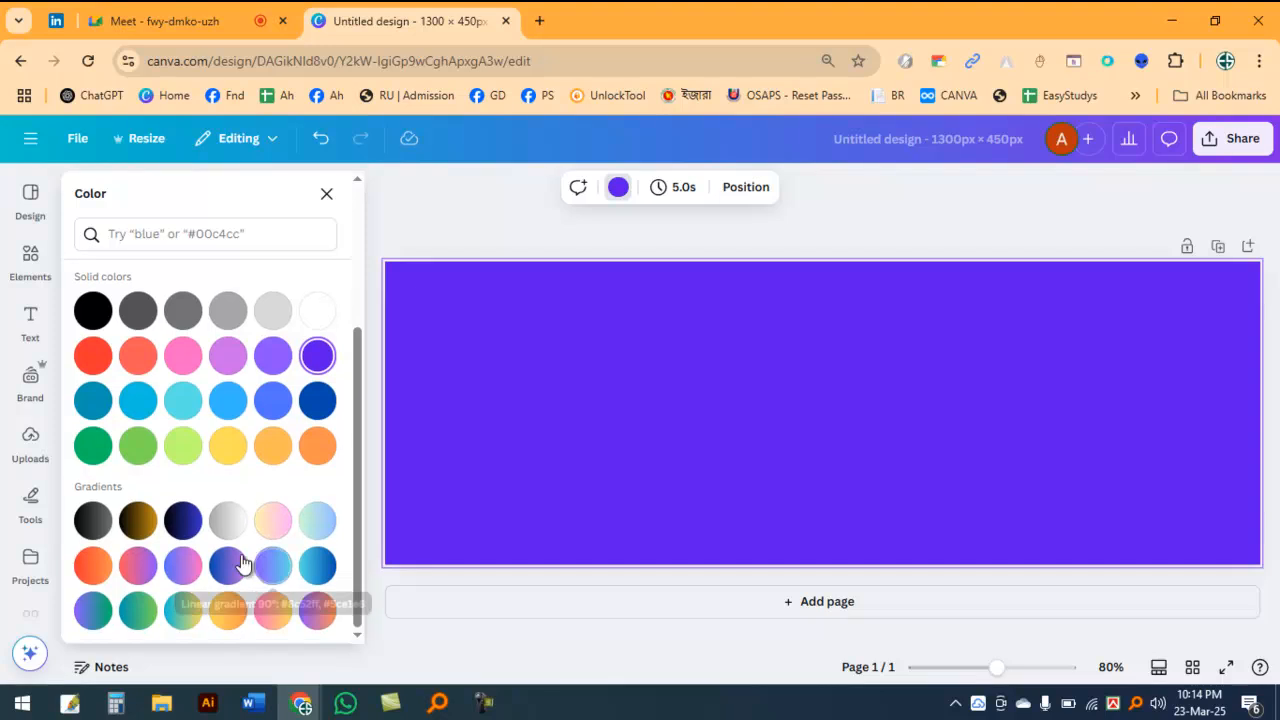
click(230, 565)
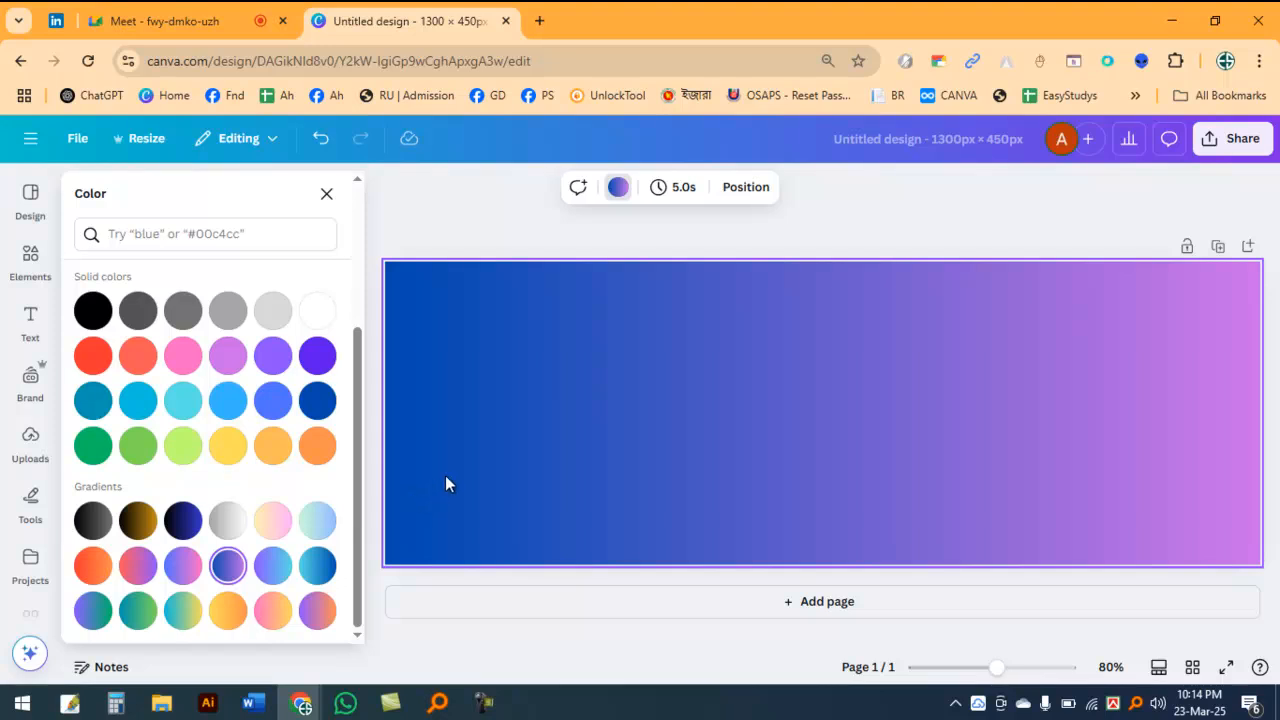
click(924, 212)
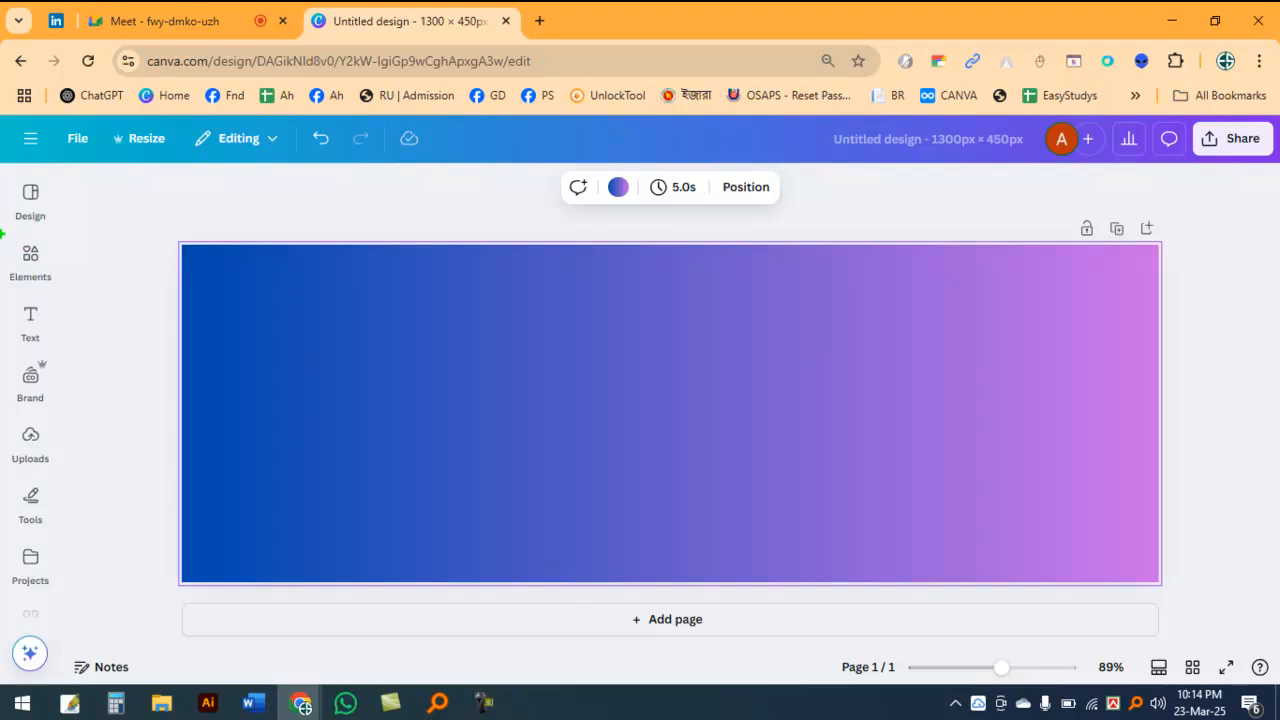
Step: Browse the element categories, from shapes, graphics and stickers through photos, videos and audio to tables, frames, grids and mockups
click(32, 262)
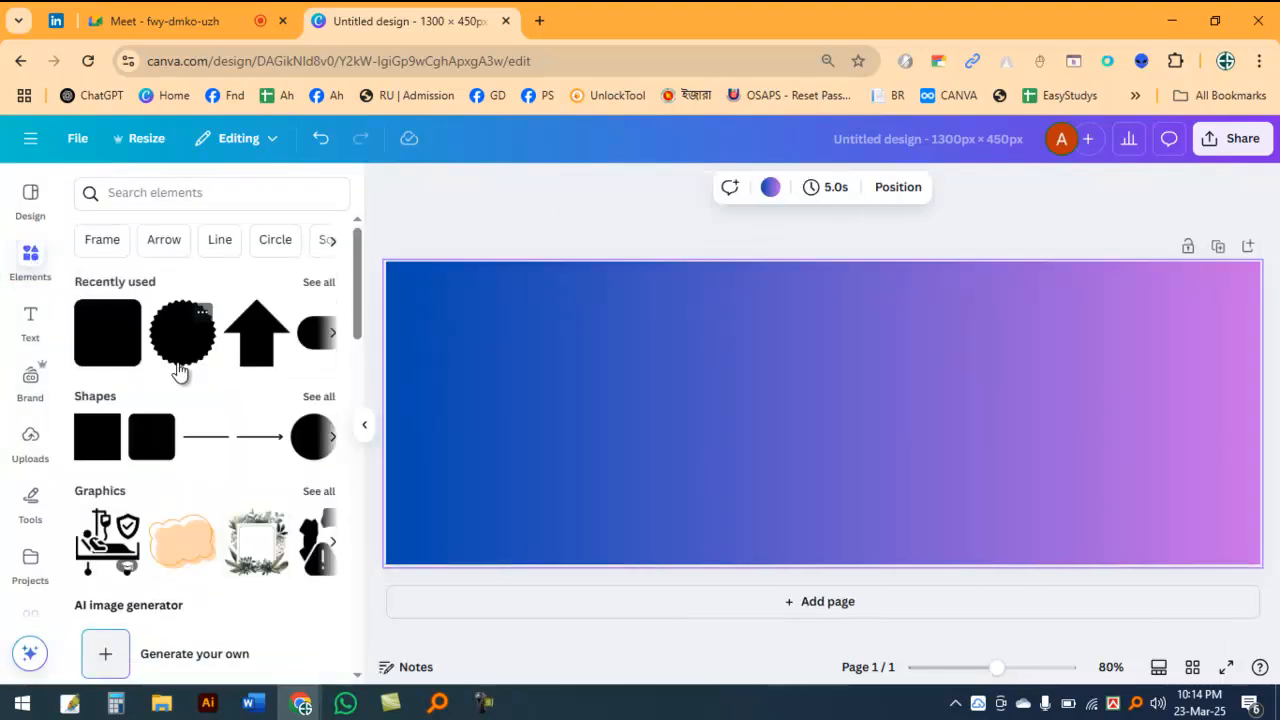
scroll(178, 371, down, 2)
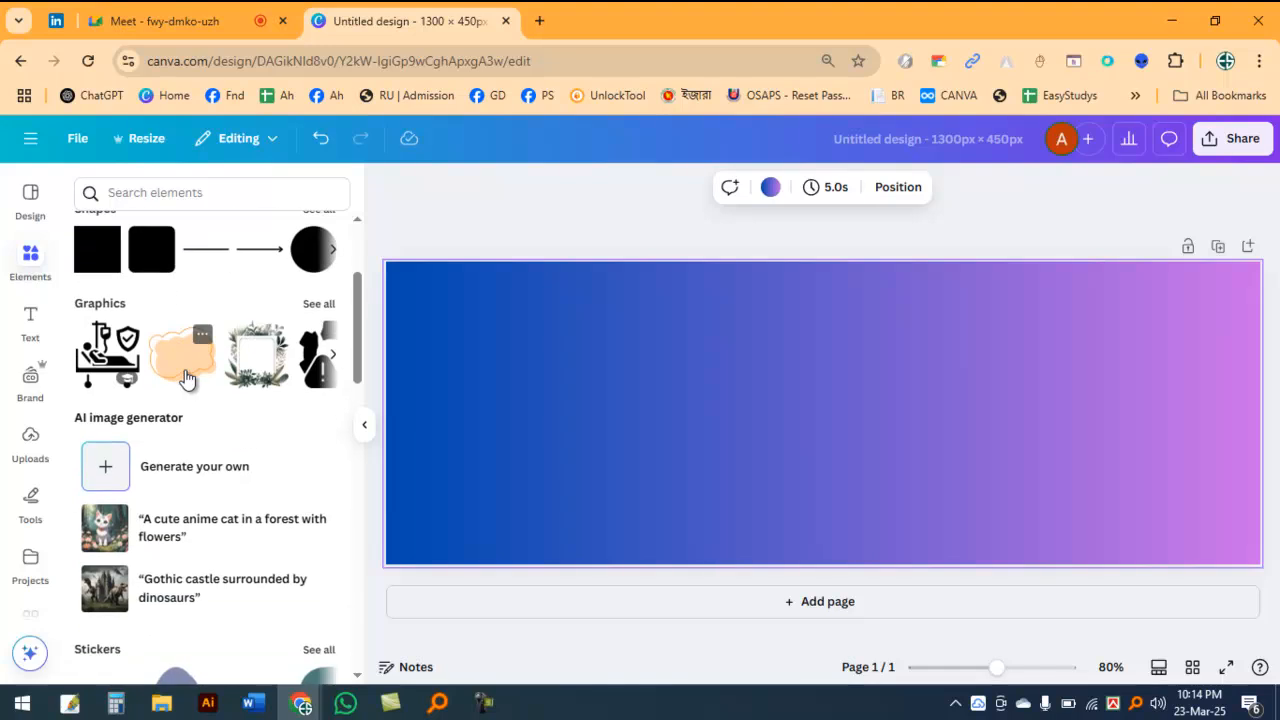
scroll(186, 378, down, 8)
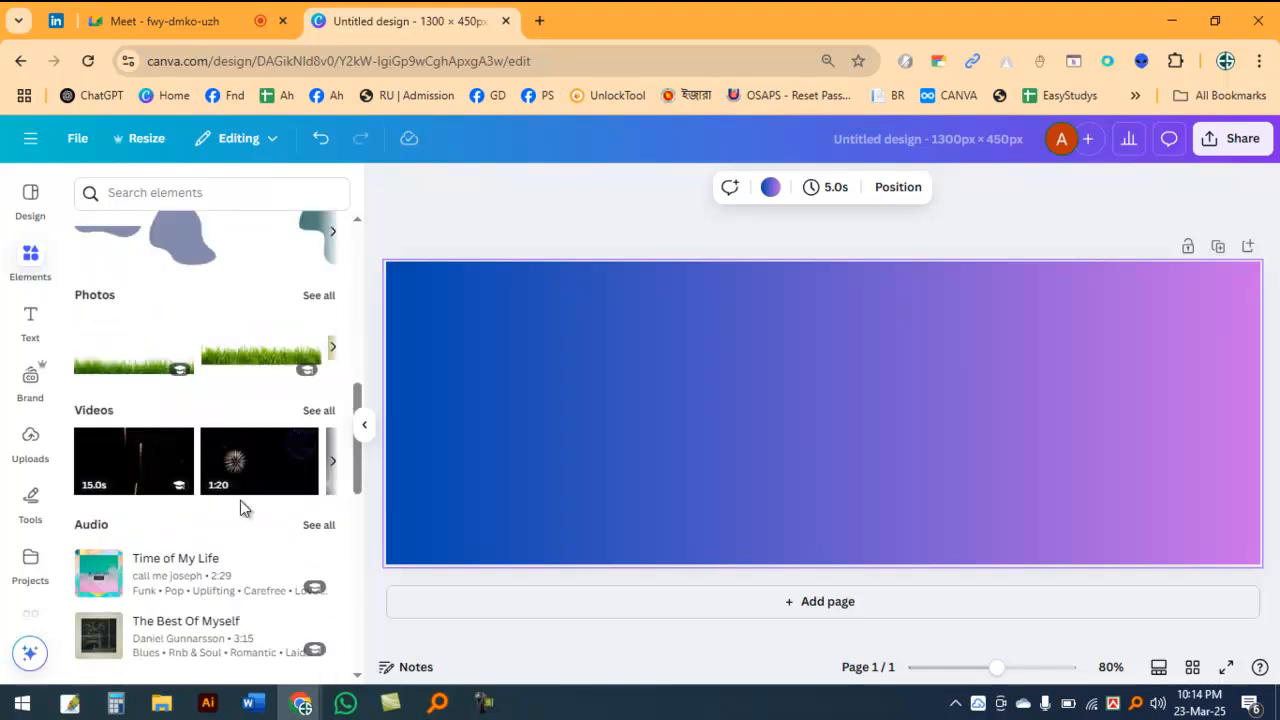
scroll(256, 506, down, 2)
scroll(232, 476, up, 10)
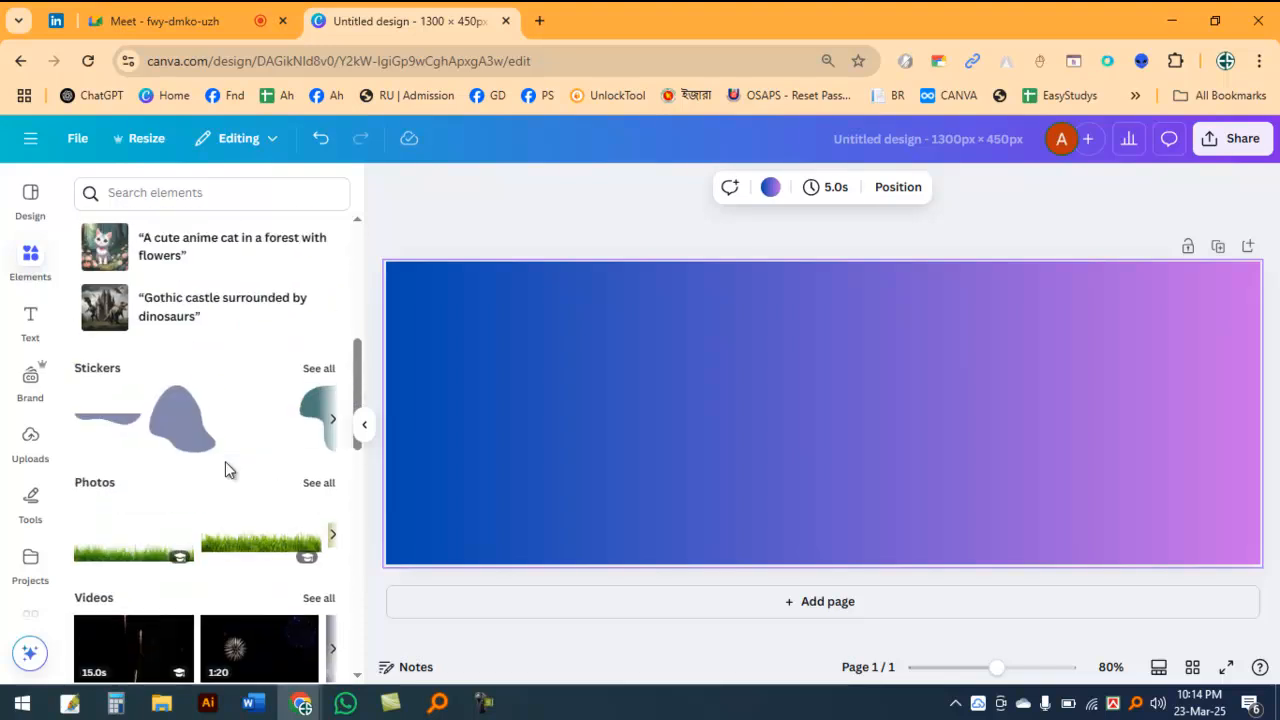
scroll(254, 437, down, 2)
scroll(209, 377, up, 4)
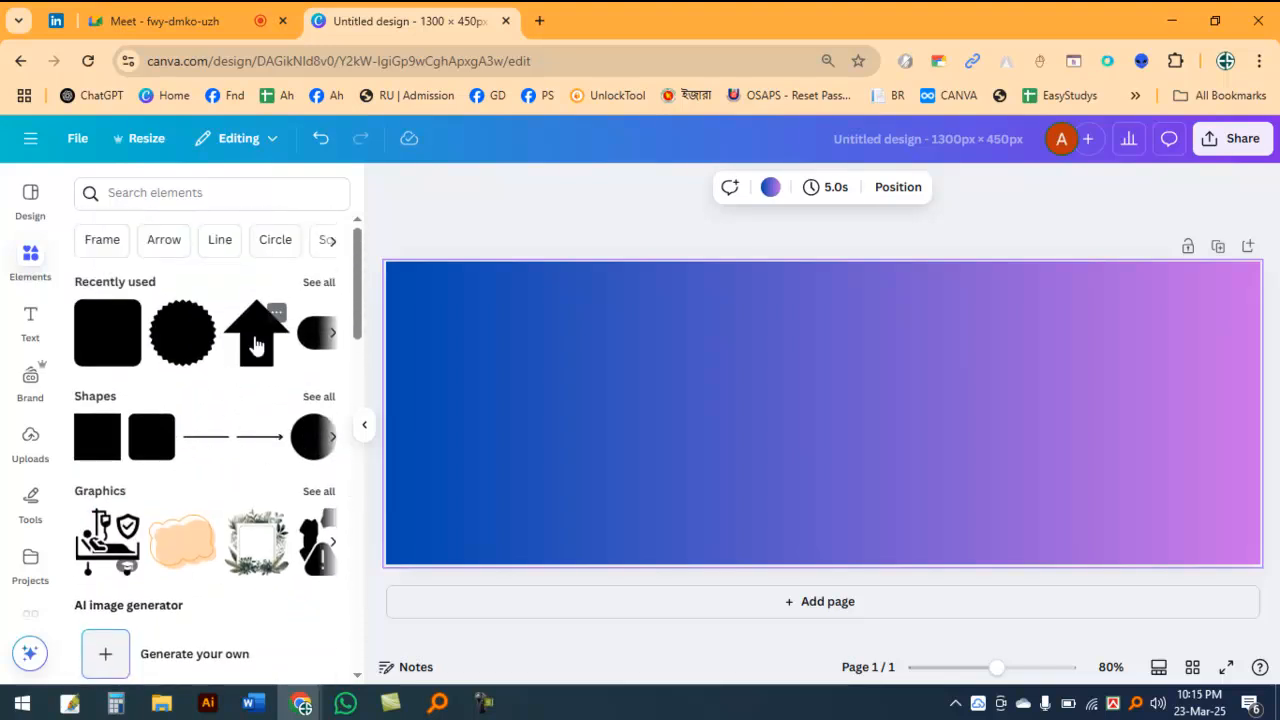
scroll(277, 471, down, 6)
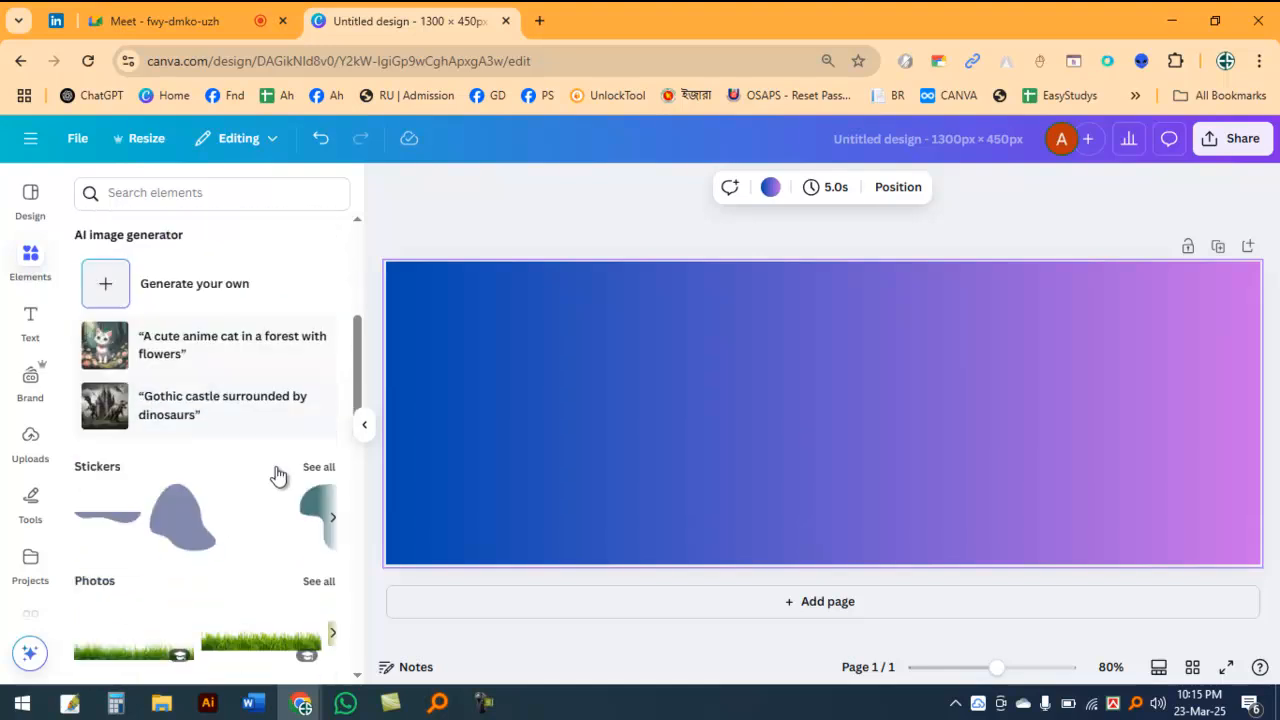
scroll(278, 477, down, 8)
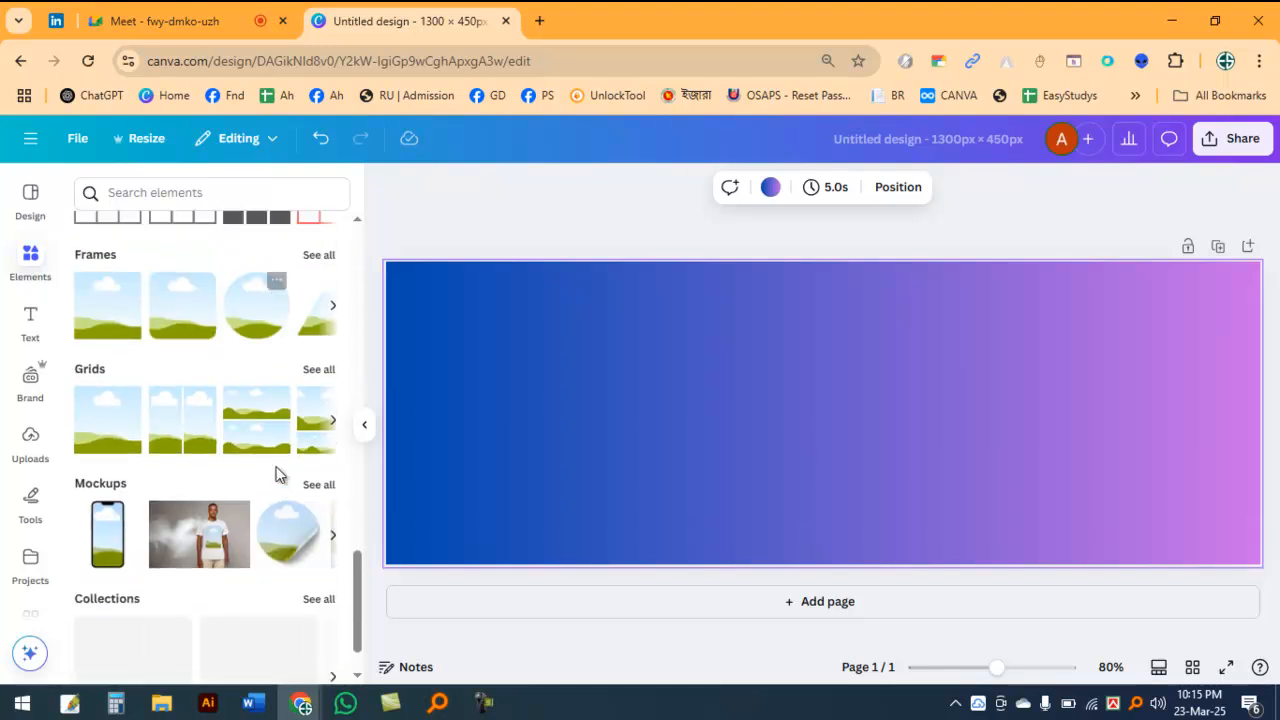
scroll(310, 465, up, 1)
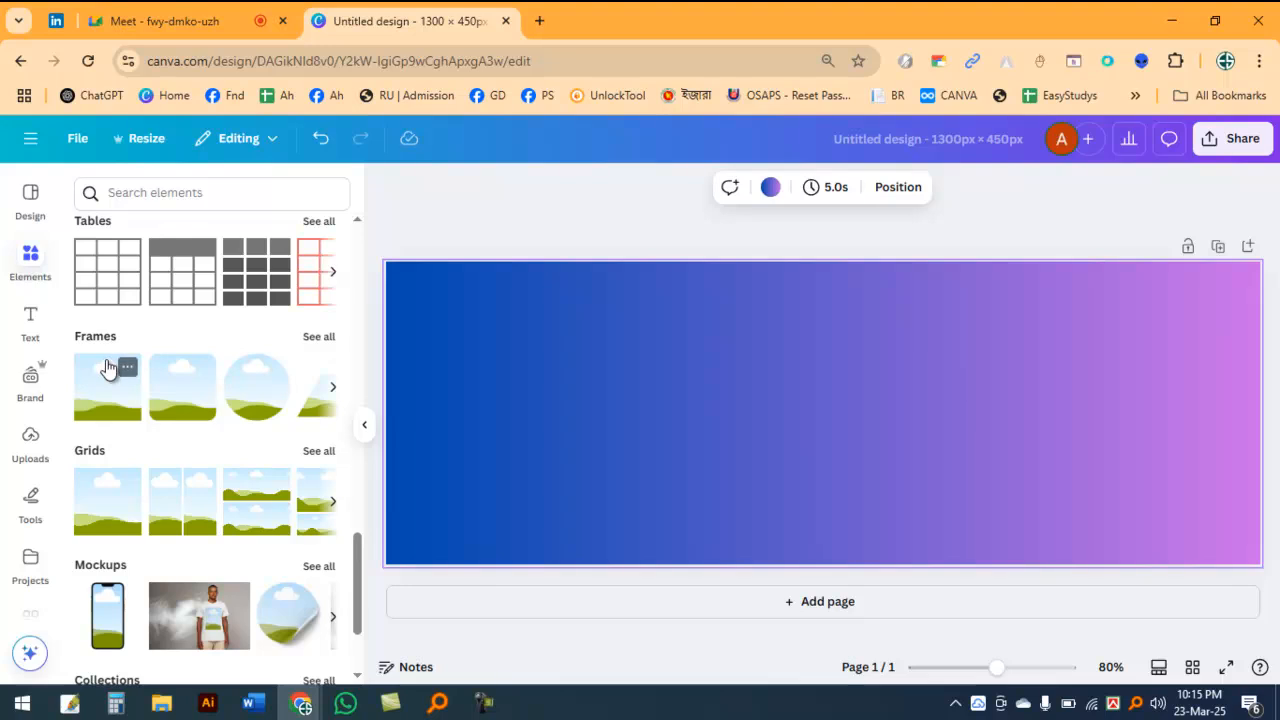
mouse_move(64, 318)
mouse_down()
mouse_move(309, 400)
mouse_move(354, 440)
mouse_up()
drag(300, 327, 355, 350)
key(Escape)
Step: Insert the slanted rectangular frame from the full Frames collection and place it in the lower left part of the page
click(318, 337)
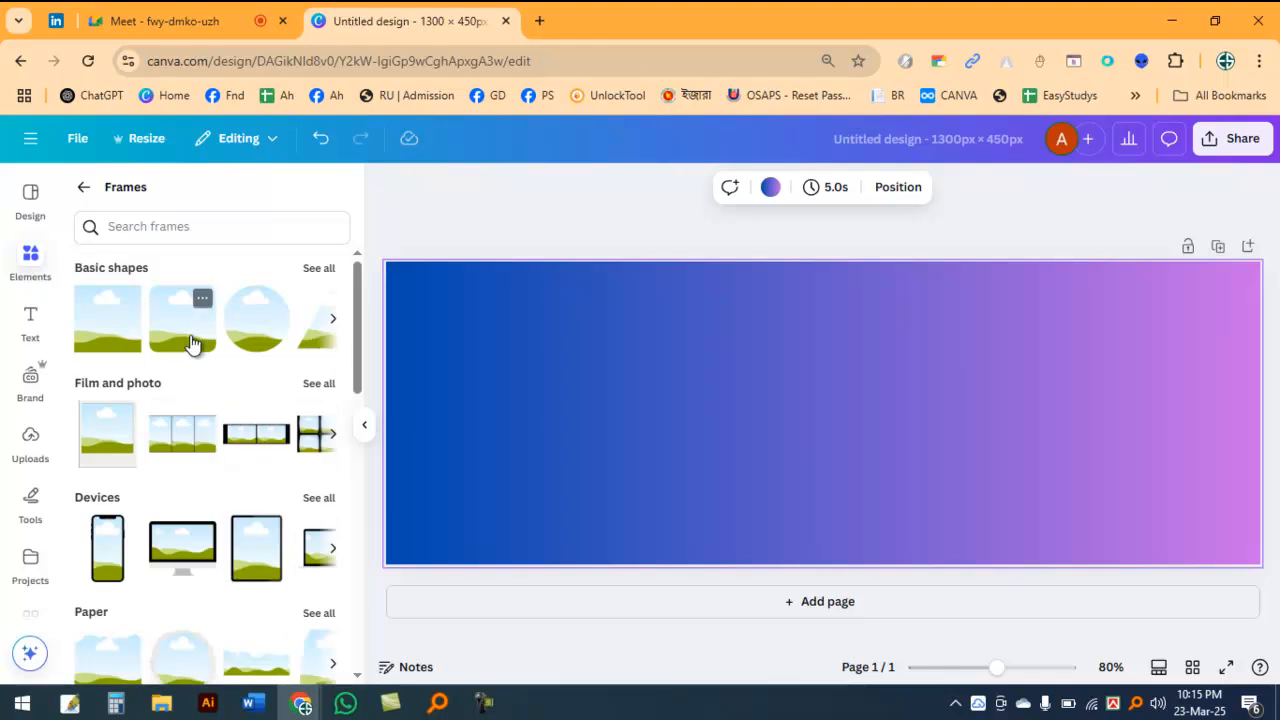
scroll(205, 375, down, 4)
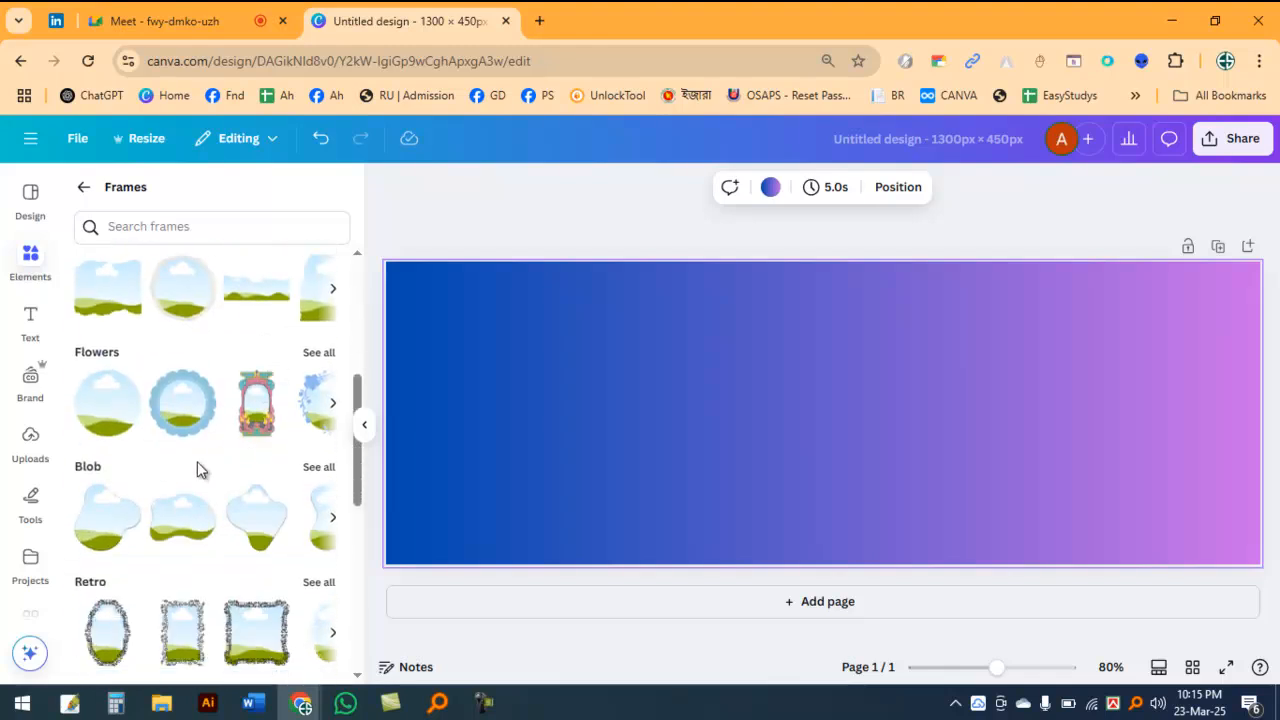
scroll(197, 461, up, 1)
scroll(250, 455, down, 3)
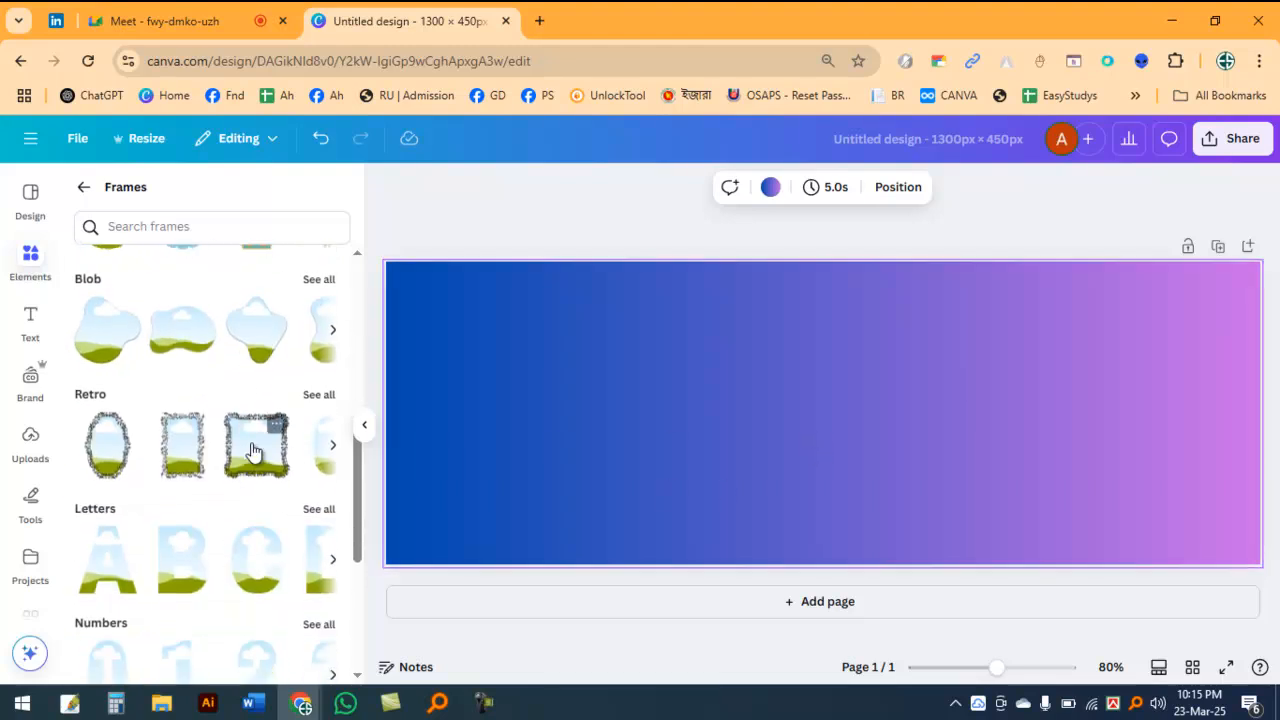
scroll(251, 450, down, 4)
scroll(250, 443, down, 3)
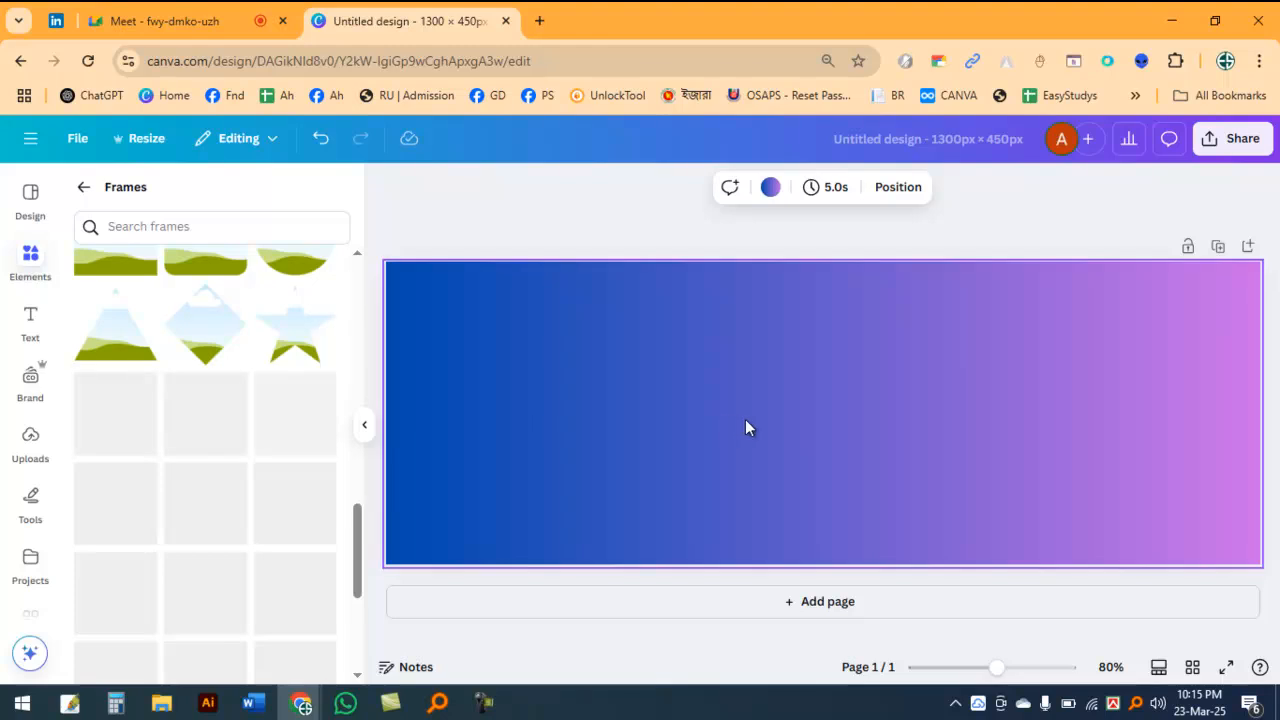
scroll(260, 455, down, 1)
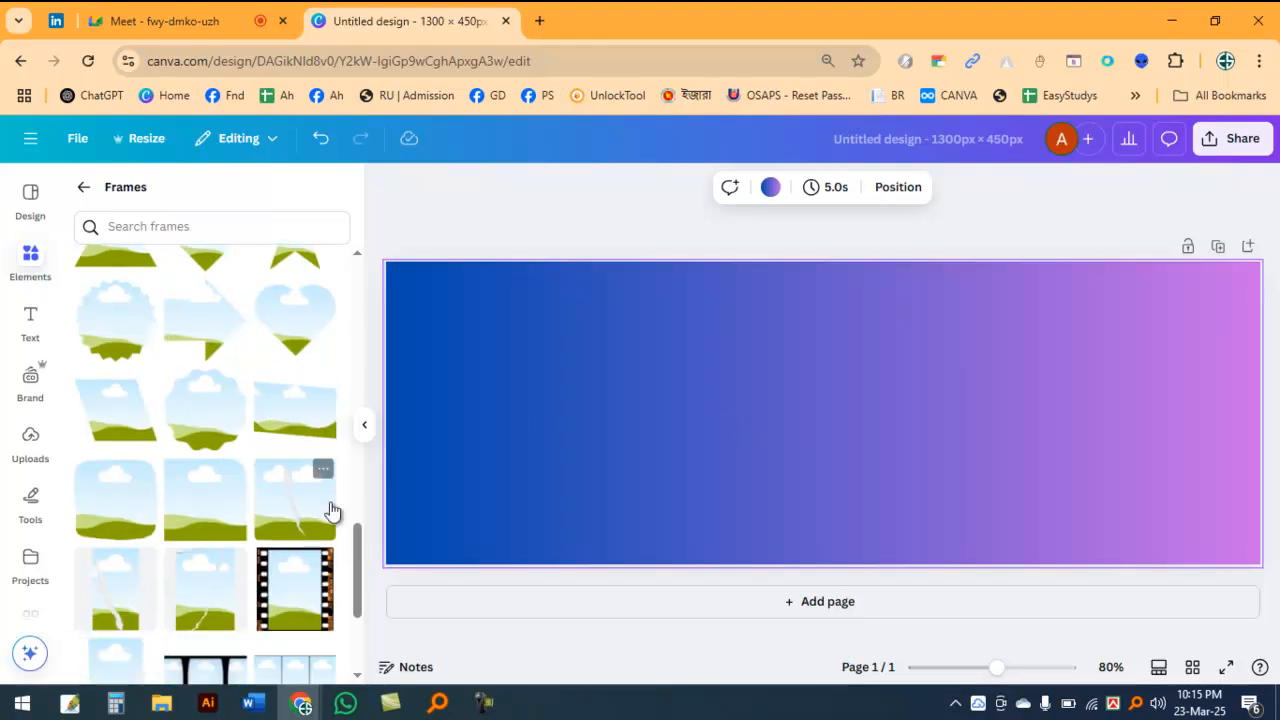
click(277, 412)
drag(760, 377, 528, 424)
drag(550, 431, 560, 432)
Step: Duplicate the slanted frame twice and arrange the three frames in an evenly spaced row rising toward the page's upper right
drag(852, 363, 845, 427)
drag(1057, 401, 1074, 363)
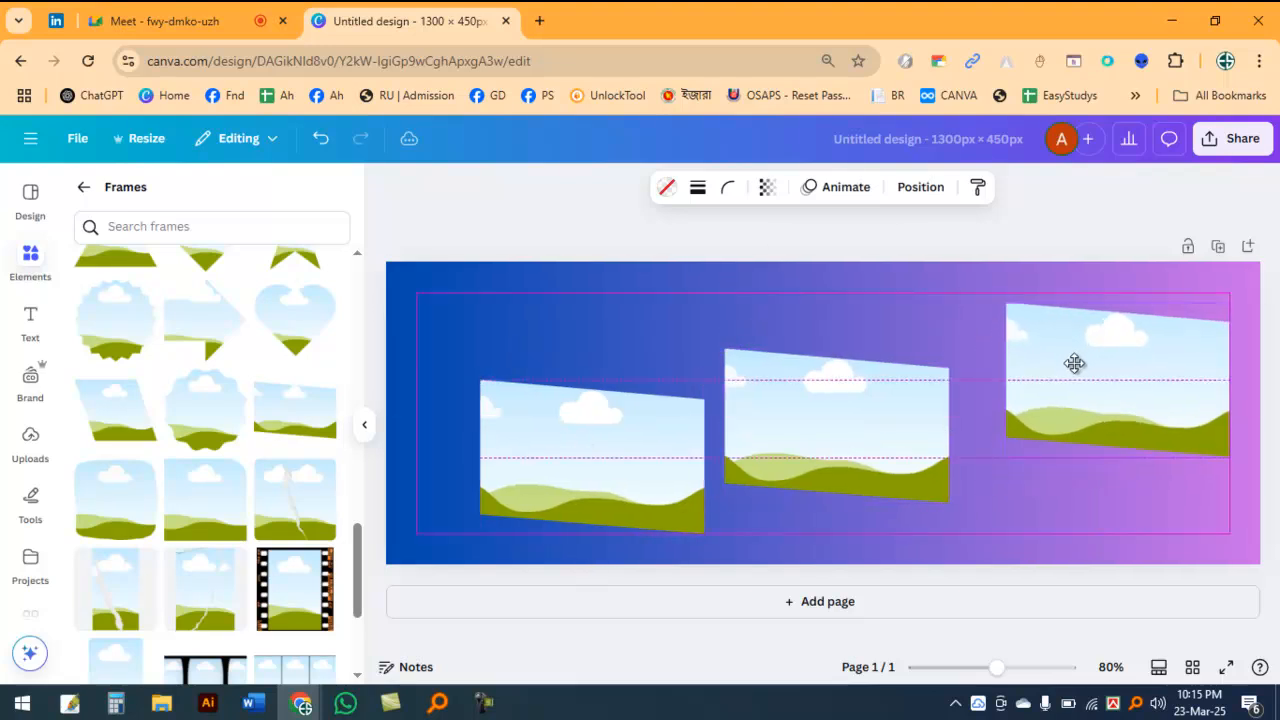
drag(877, 428, 883, 431)
drag(547, 455, 571, 451)
click(547, 314)
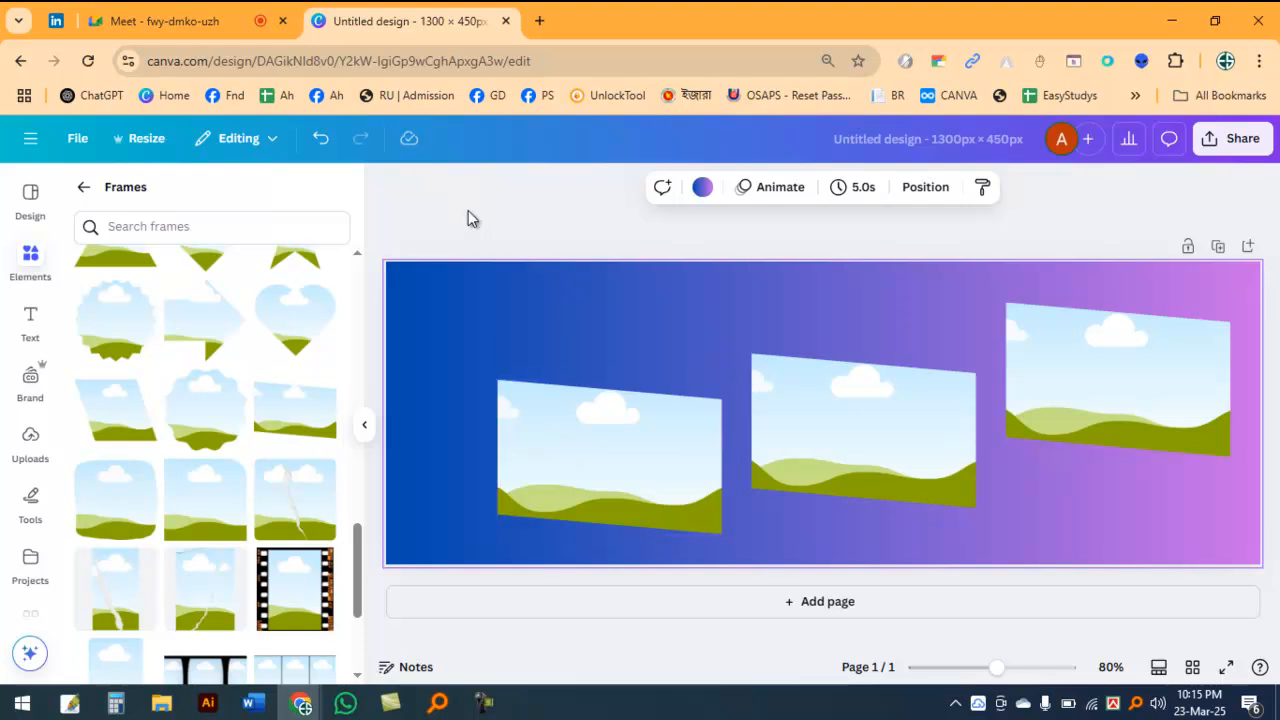
Step: Add the right-leaning parallelogram from the full Shapes collection to the page
click(84, 187)
scroll(139, 310, up, 13)
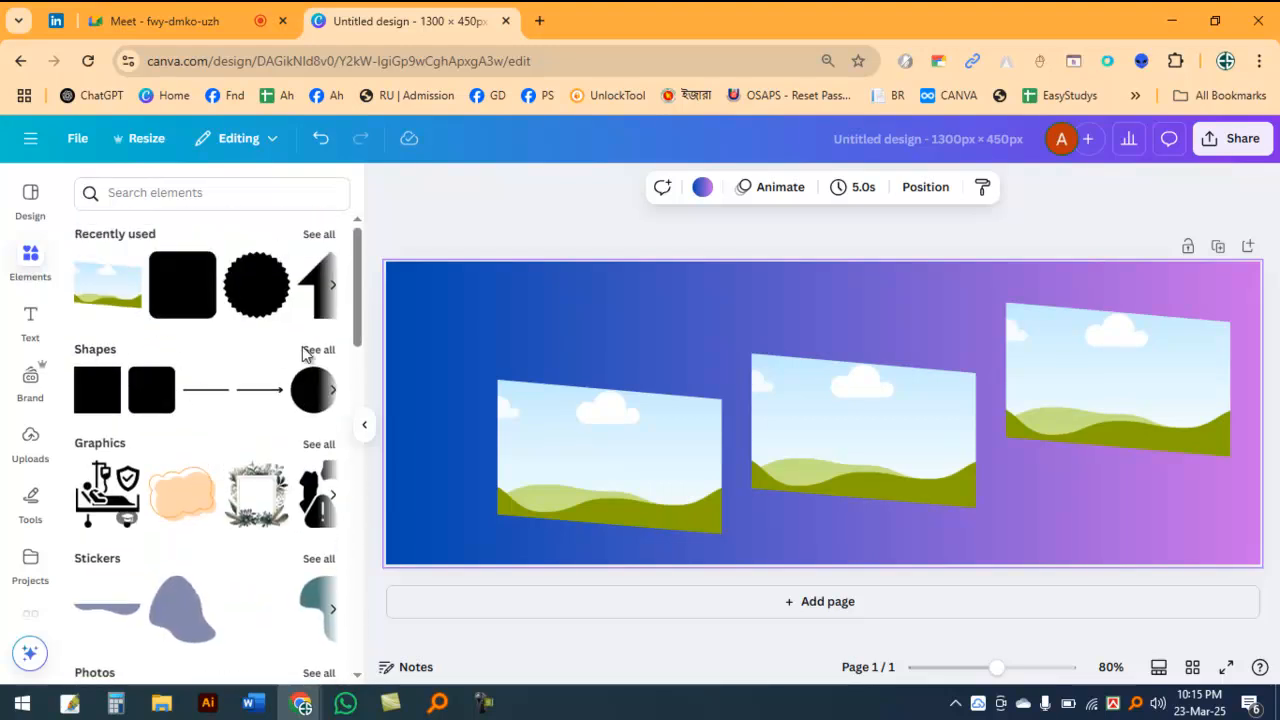
click(318, 350)
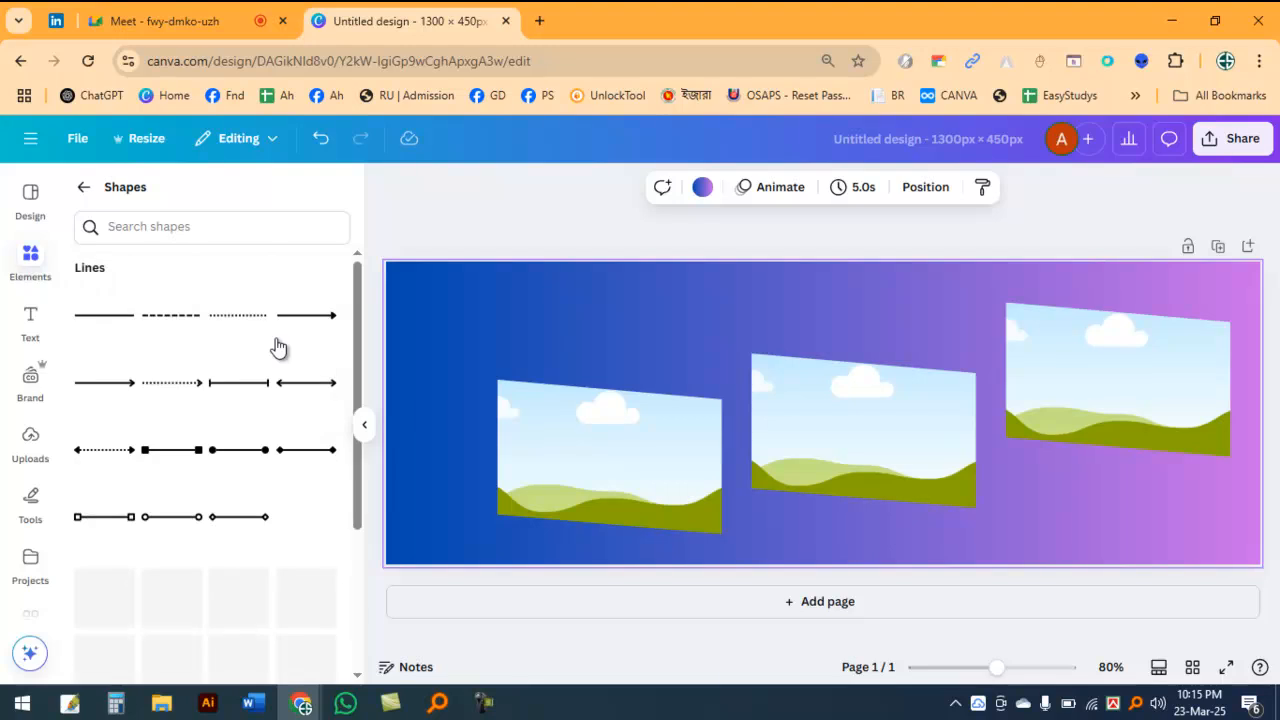
scroll(246, 370, down, 3)
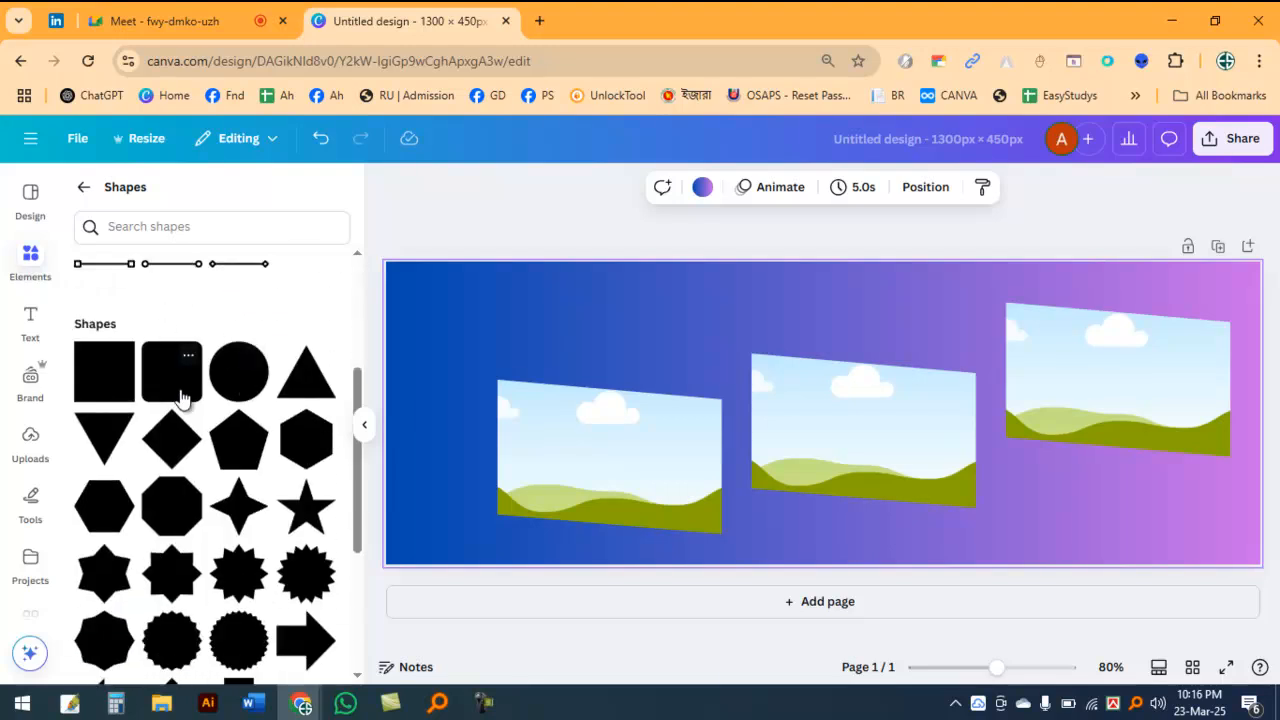
scroll(178, 385, down, 2)
scroll(255, 365, up, 1)
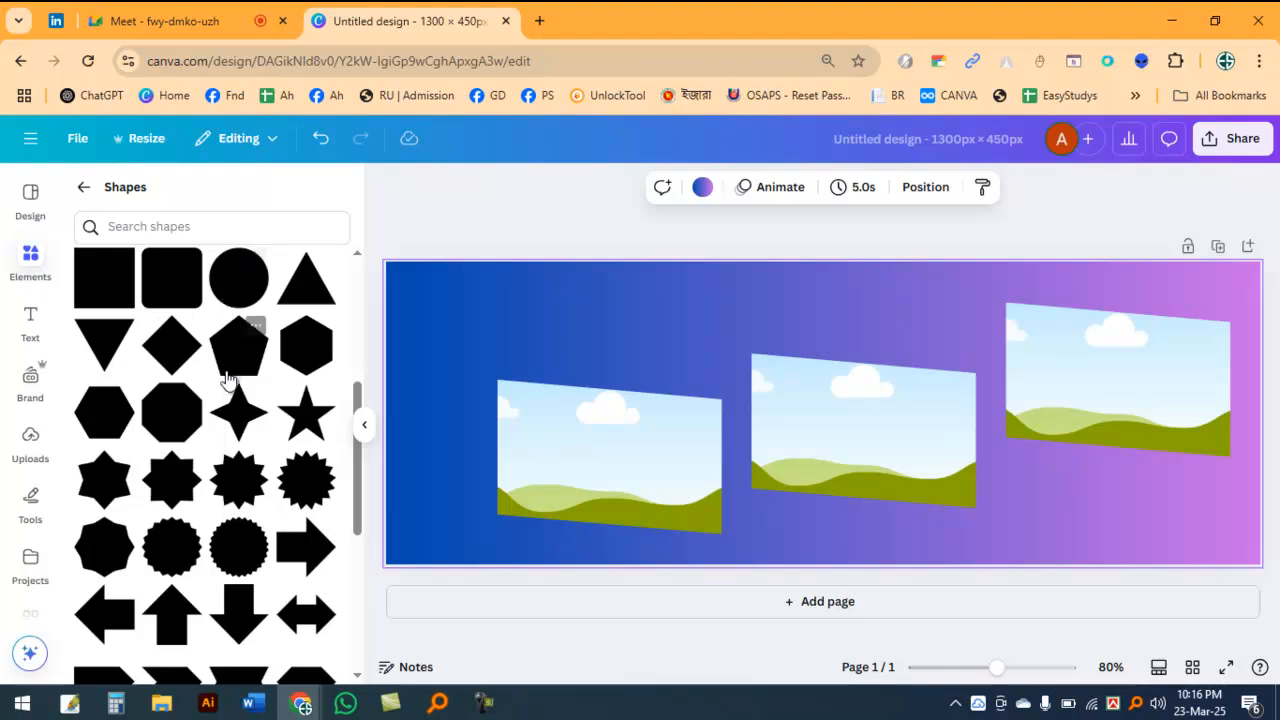
scroll(228, 370, down, 5)
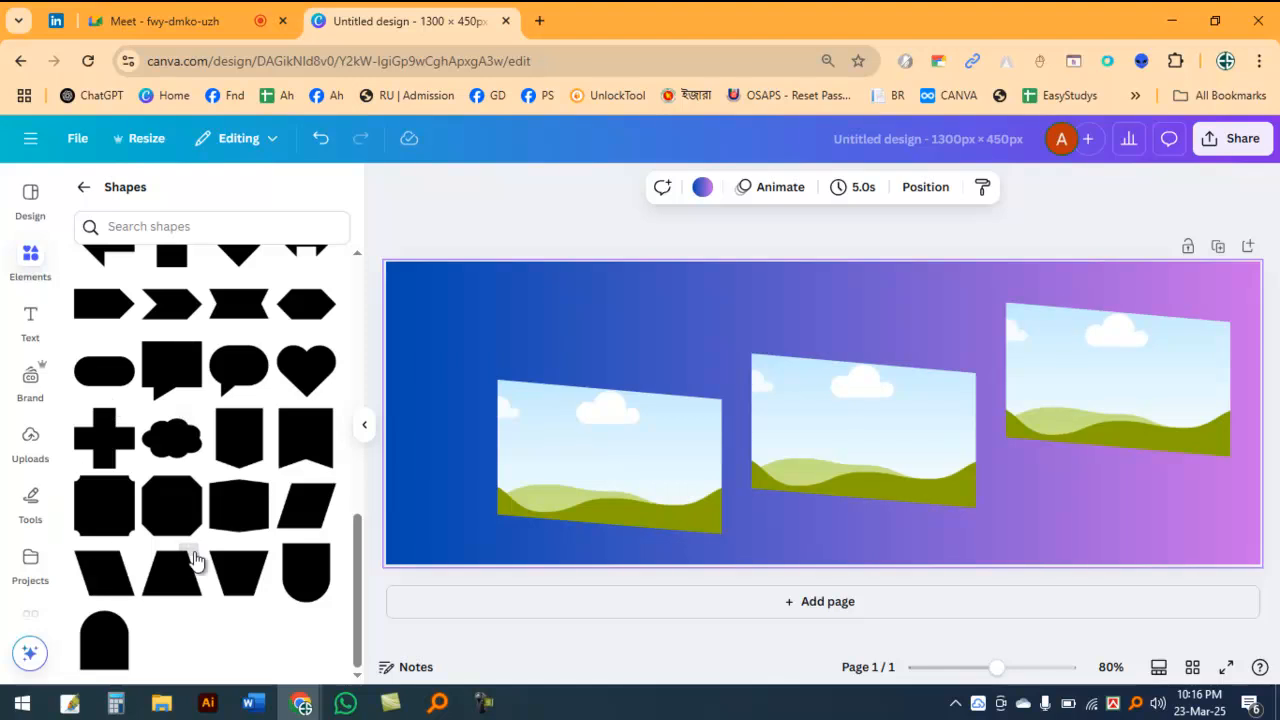
click(320, 500)
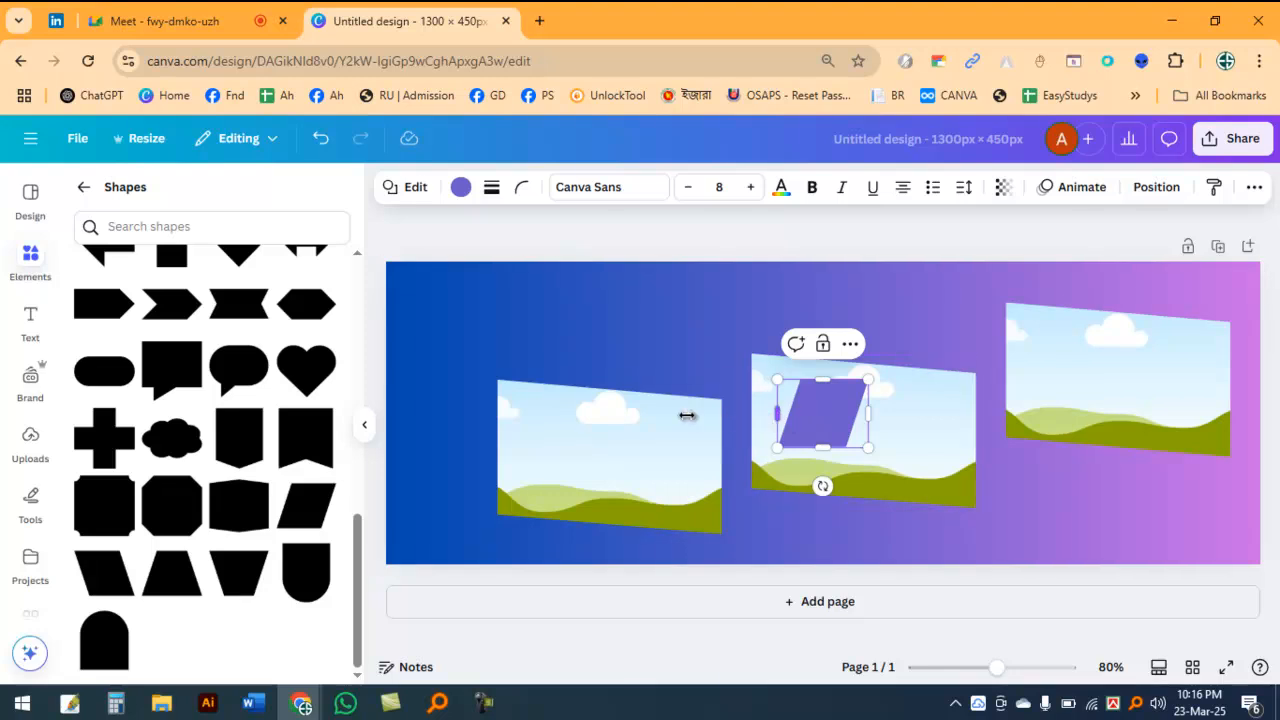
Step: Stretch the parallelogram into a long, thin bar above the leftmost frame, running off the page's left edge
drag(776, 413, 520, 413)
drag(615, 391, 452, 288)
drag(706, 346, 684, 340)
drag(524, 336, 589, 312)
Step: Fill the parallelogram bar with the custom solid orange #FFAA19
click(458, 189)
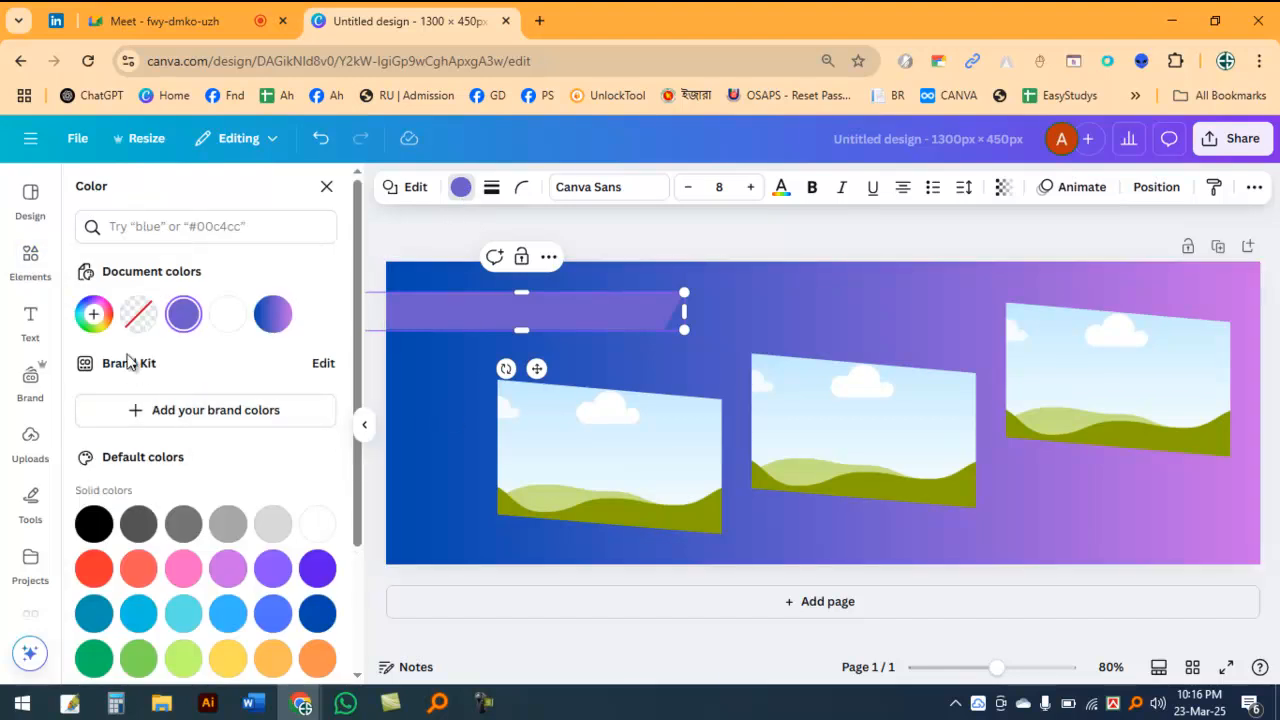
click(94, 316)
mouse_move(128, 500)
mouse_down()
mouse_move(112, 500)
mouse_move(134, 510)
mouse_move(117, 505)
mouse_up()
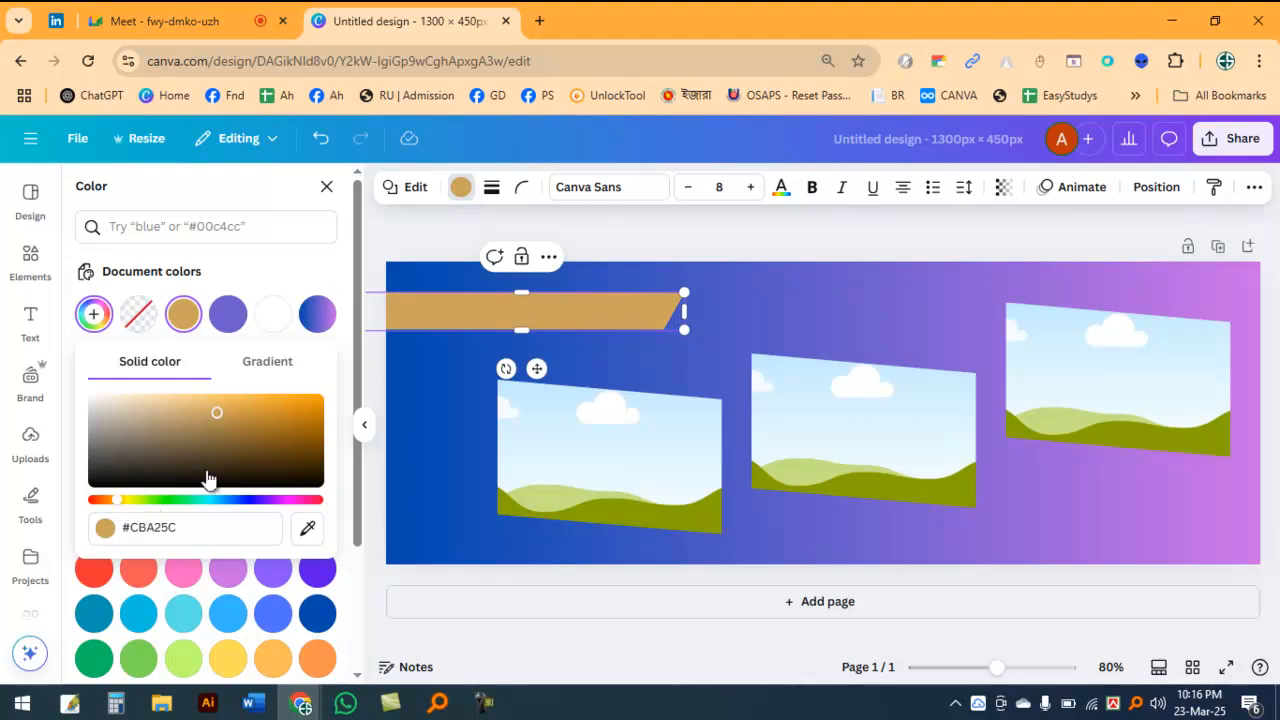
drag(285, 412, 297, 387)
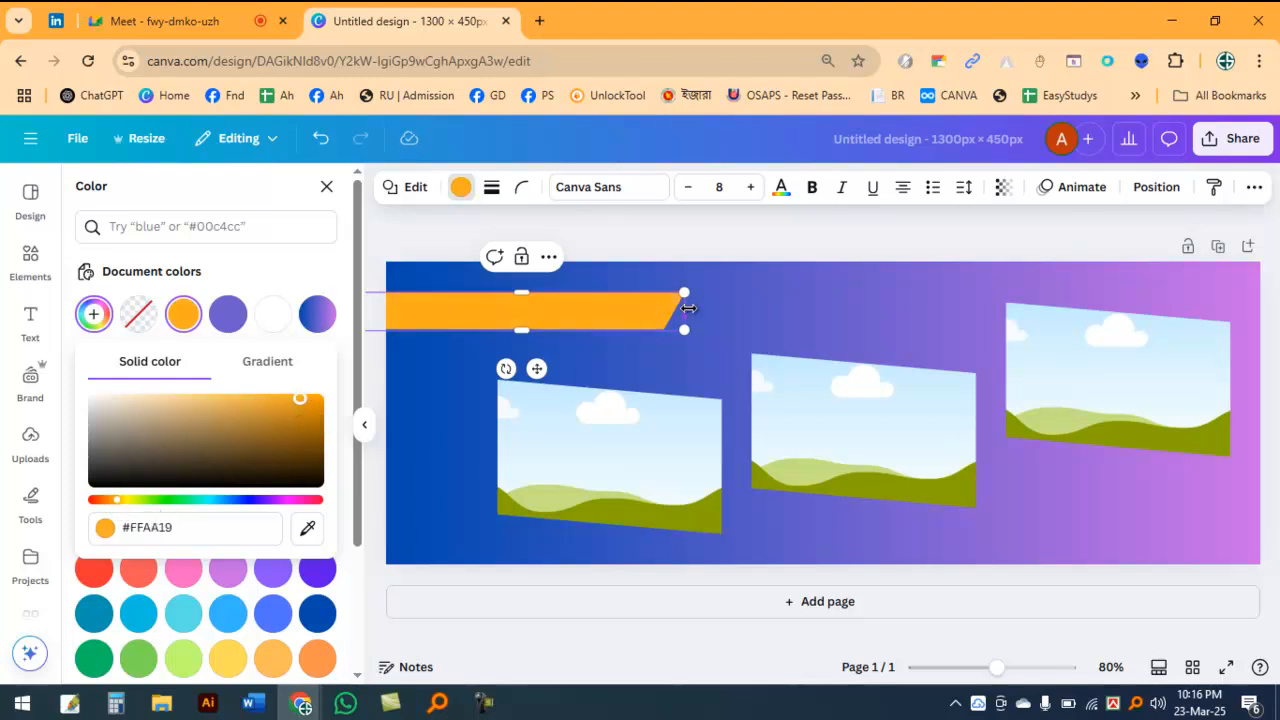
click(768, 310)
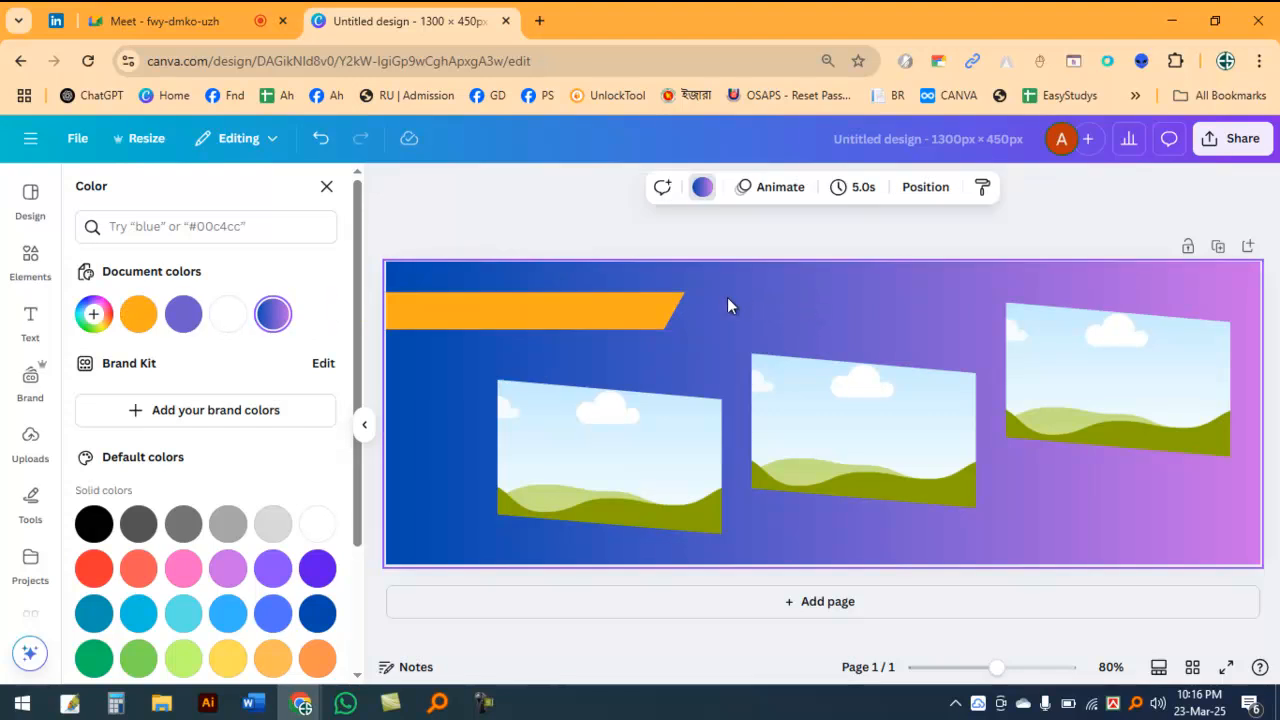
Step: Enlarge the orange bar and place a duplicate over it, offset slightly up and to the left
scroll(690, 372, up, 5)
scroll(644, 352, down, 4)
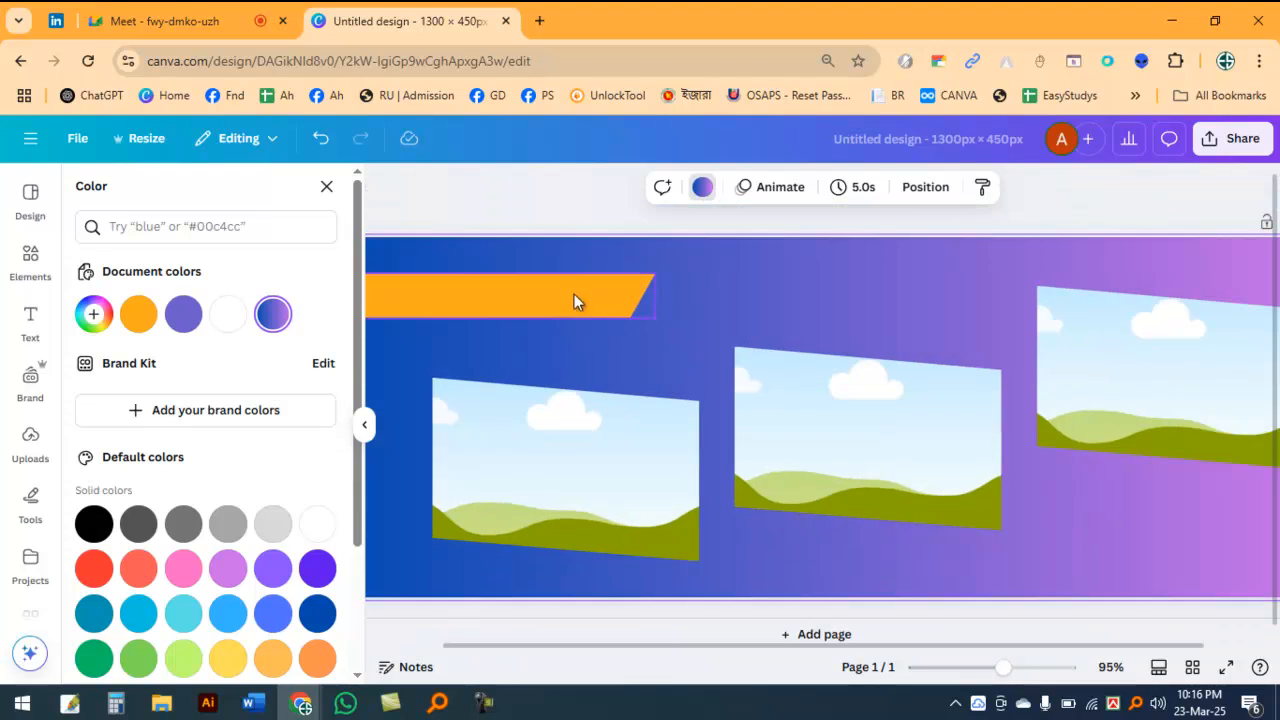
click(654, 327)
drag(654, 327, 752, 371)
drag(664, 296, 641, 274)
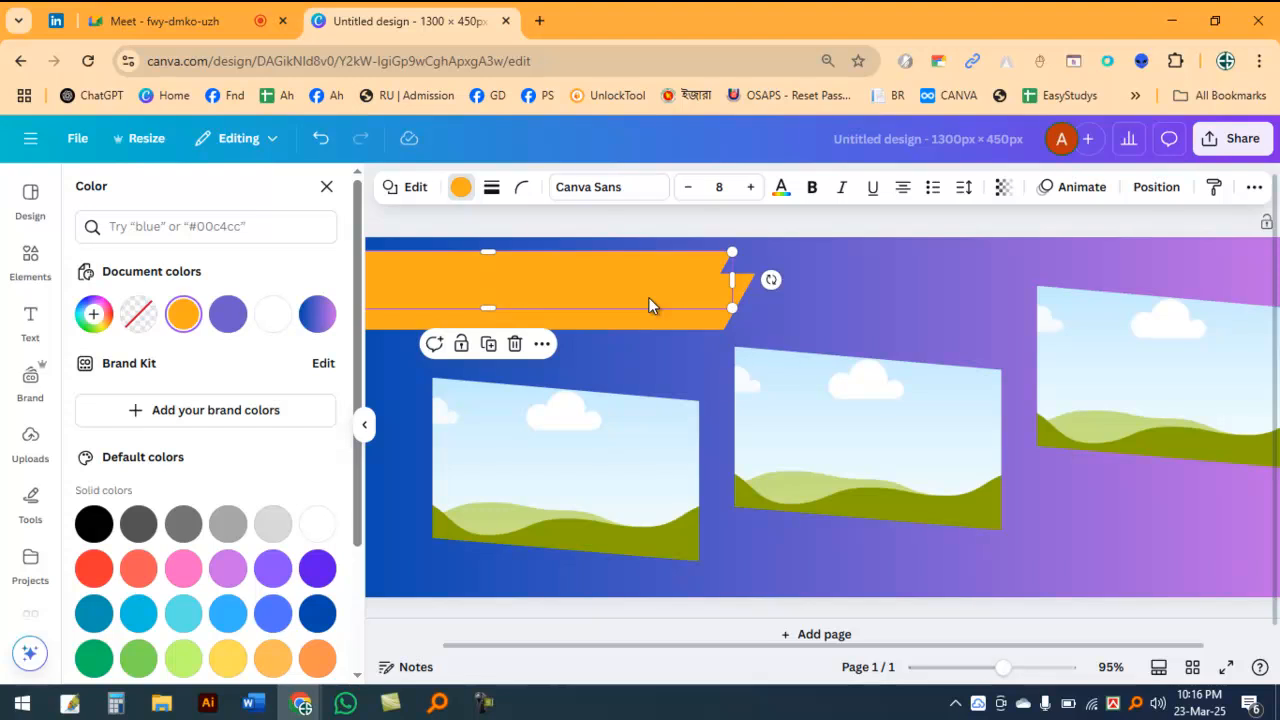
Step: Recolor the front copy of the bar with the medium gray from the default solid colors
click(458, 190)
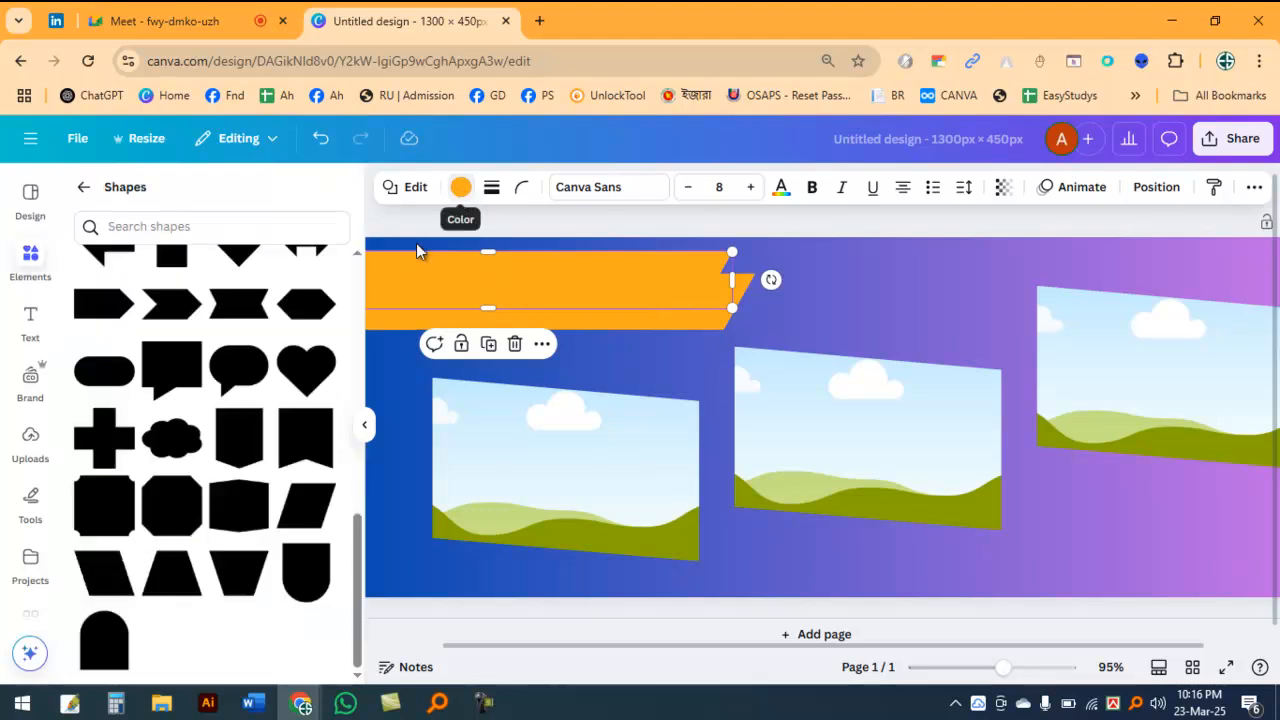
click(460, 188)
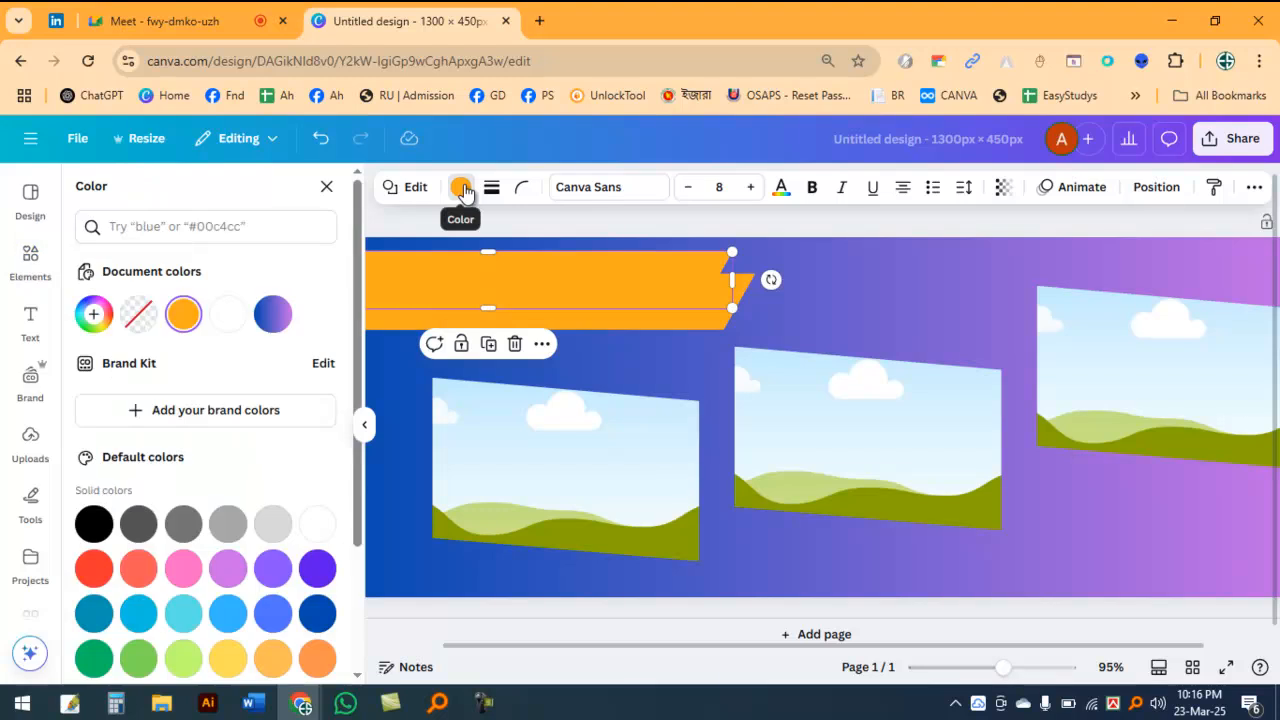
scroll(170, 476, down, 3)
click(183, 351)
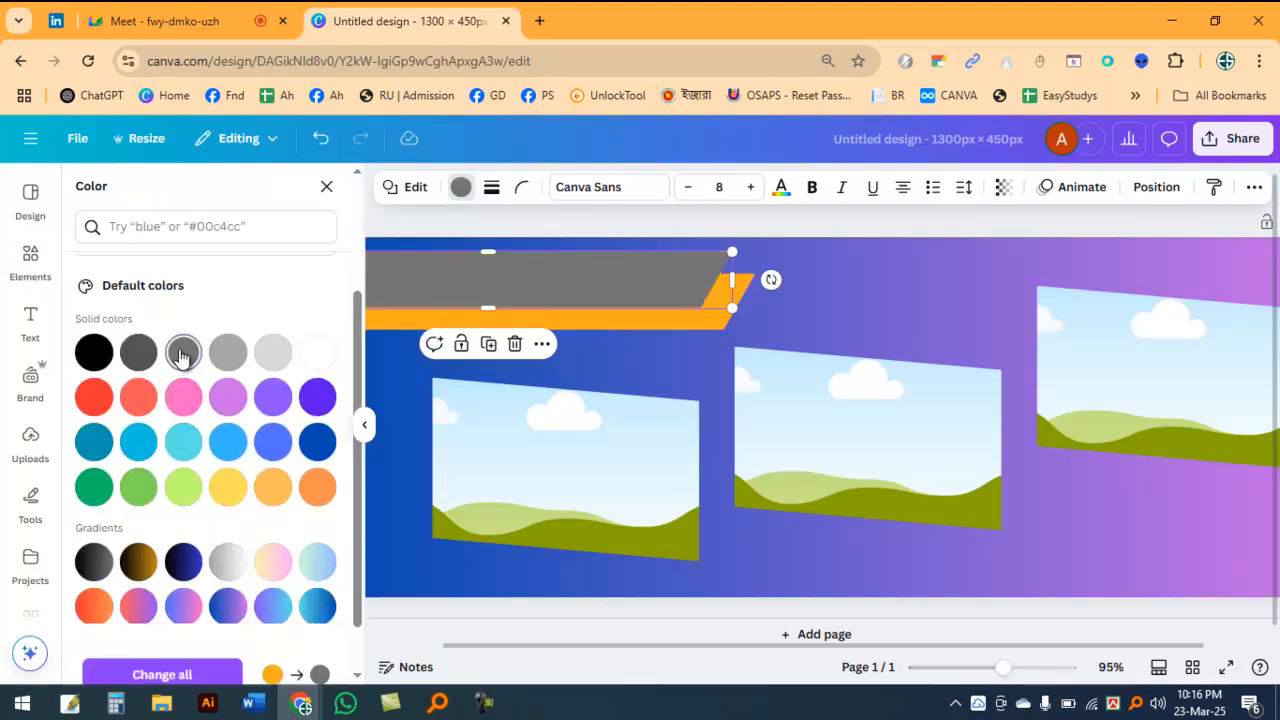
Step: Offset the gray bar slightly down and to the right, and send it behind the orange bar
click(884, 307)
click(655, 285)
drag(655, 285, 676, 305)
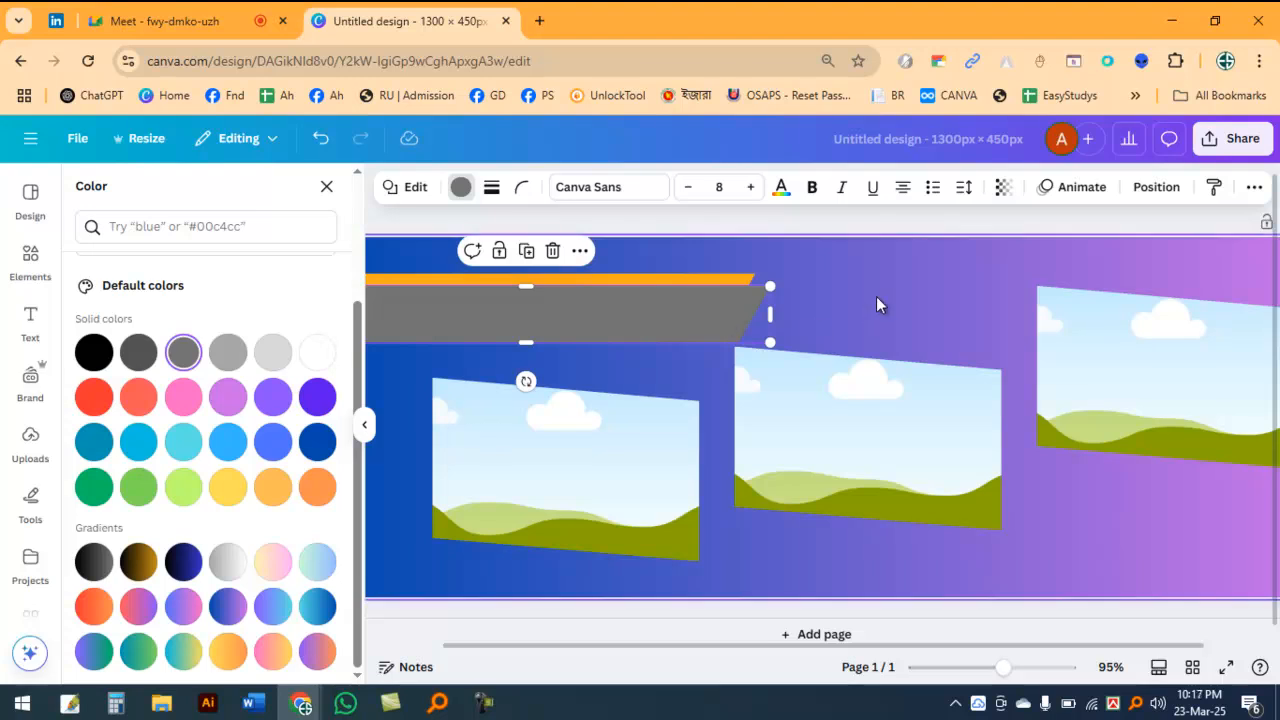
key(ctrl+bracketleft)
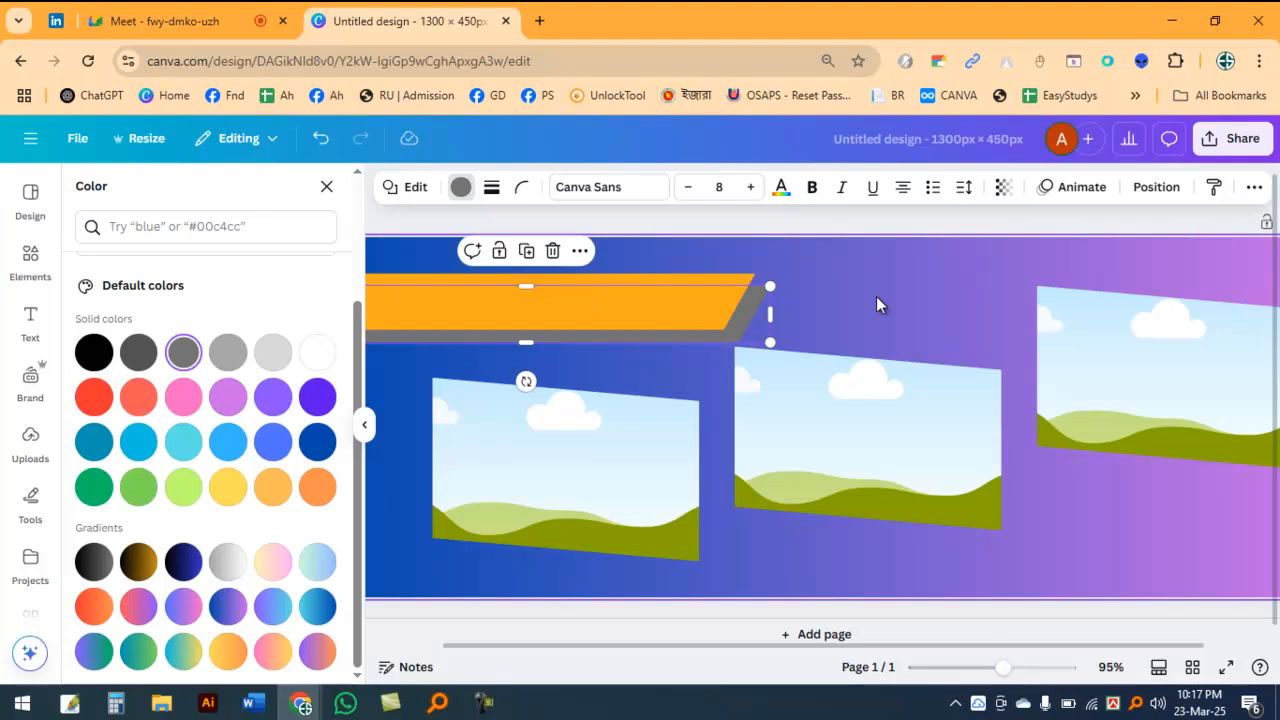
click(876, 305)
Step: Recolor the rear gray bar light green from the default solid colors and nudge it slightly left toward the orange bar
click(755, 313)
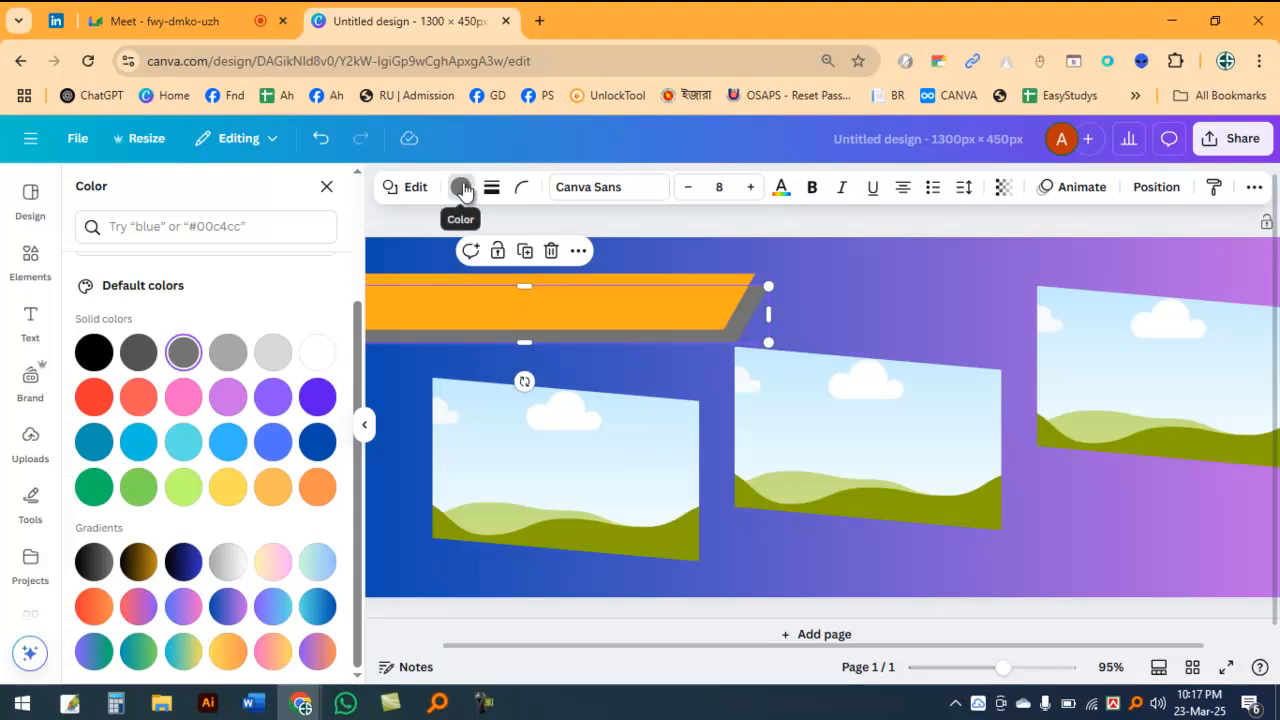
click(460, 187)
click(460, 188)
click(459, 192)
click(454, 196)
scroll(175, 511, down, 2)
click(184, 487)
click(838, 291)
click(761, 298)
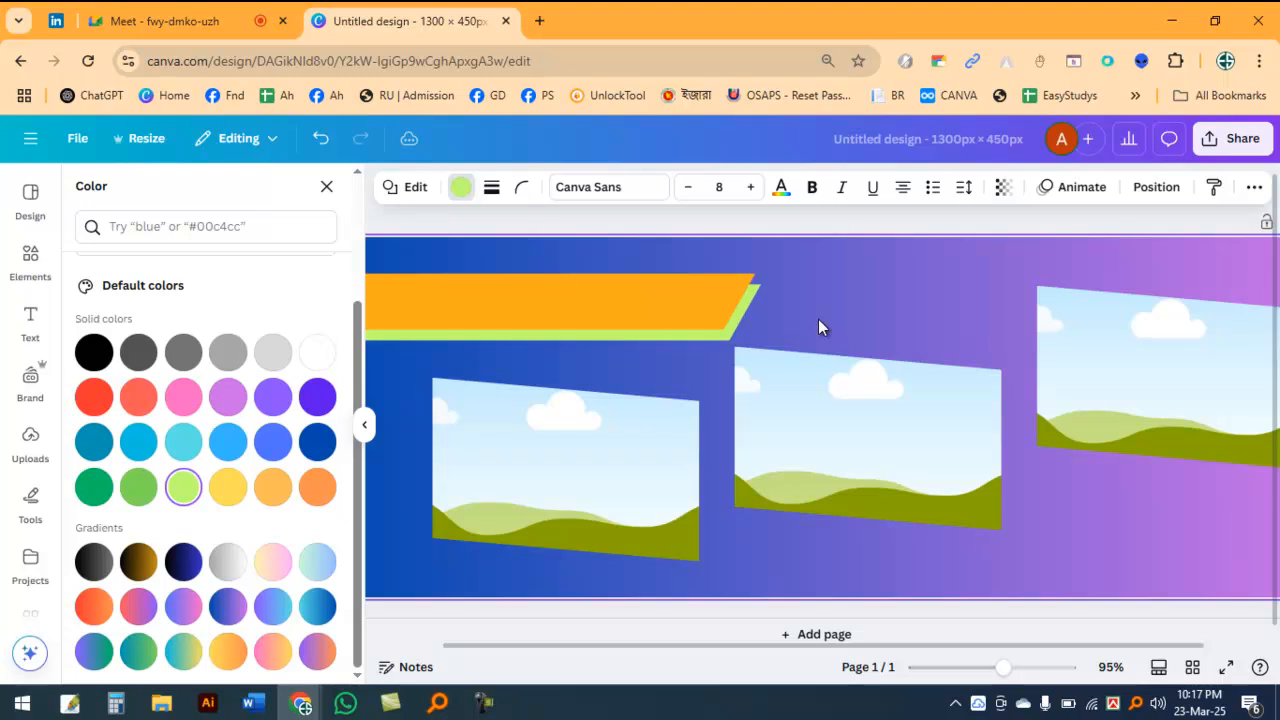
Step: Move the orange and green bars together slightly upward to leave more space above the frames
click(862, 281)
scroll(857, 308, down, 2)
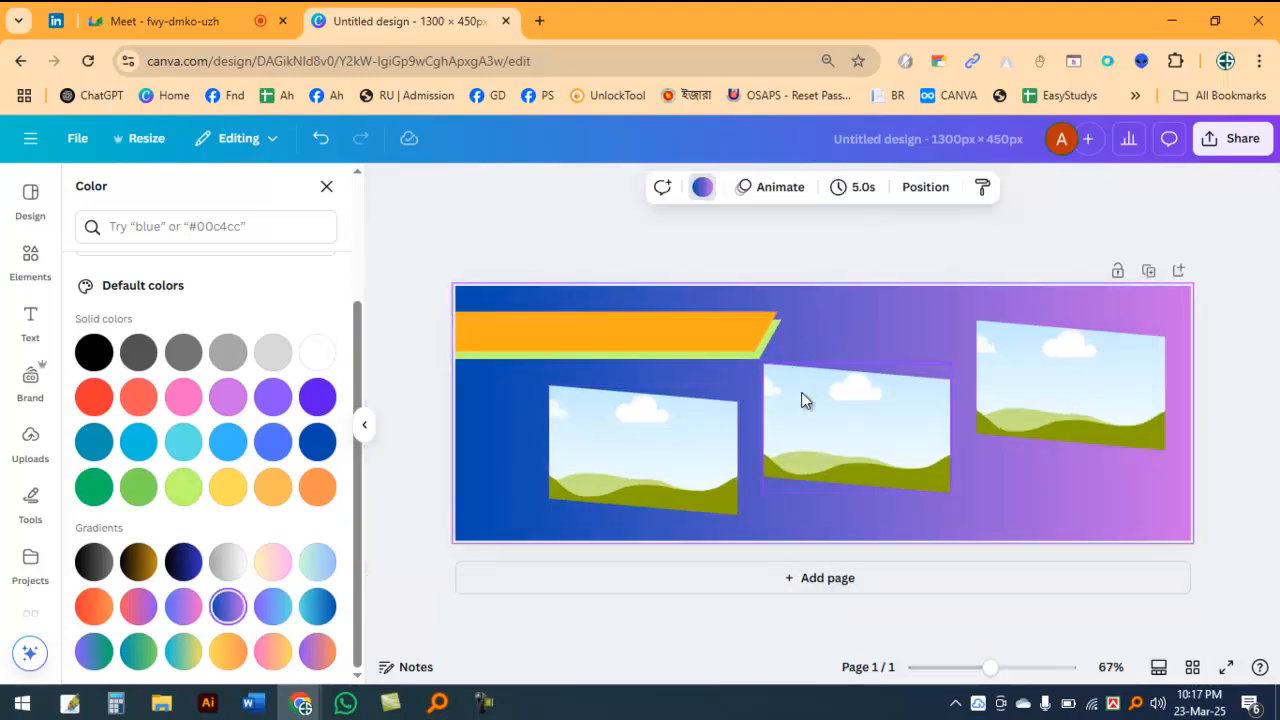
scroll(806, 364, up, 3)
scroll(760, 383, down, 3)
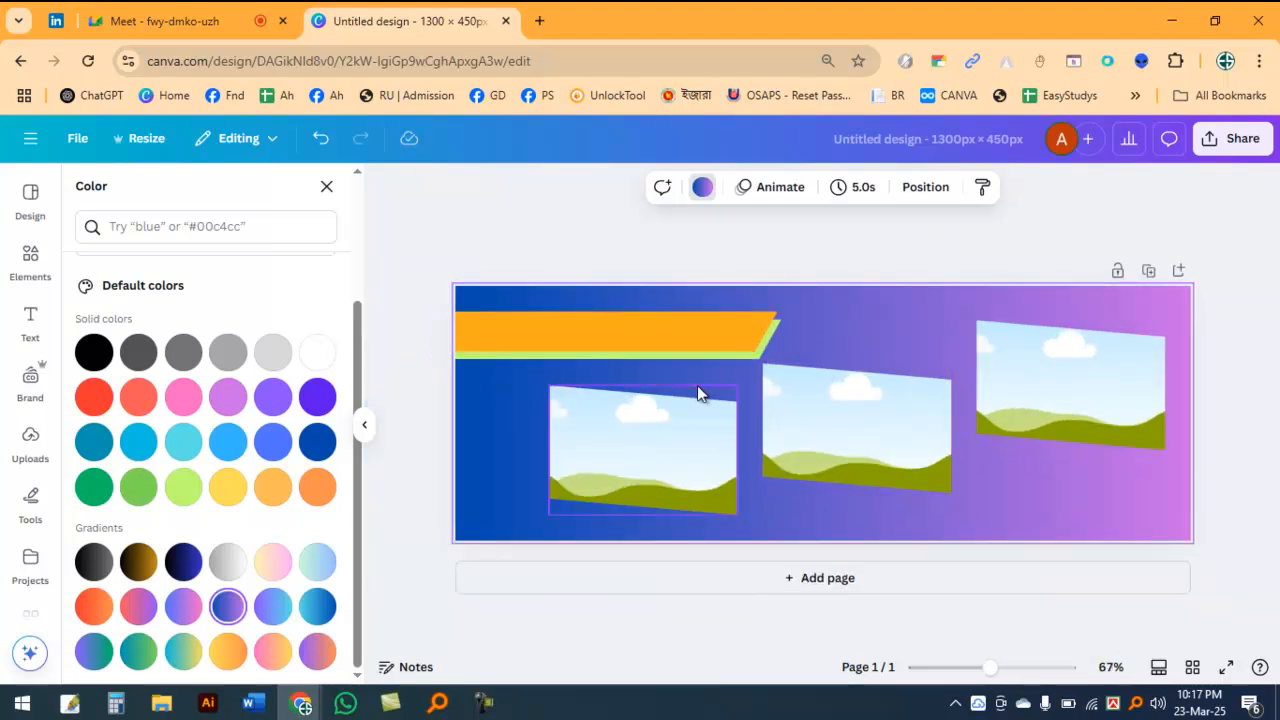
scroll(754, 386, up, 5)
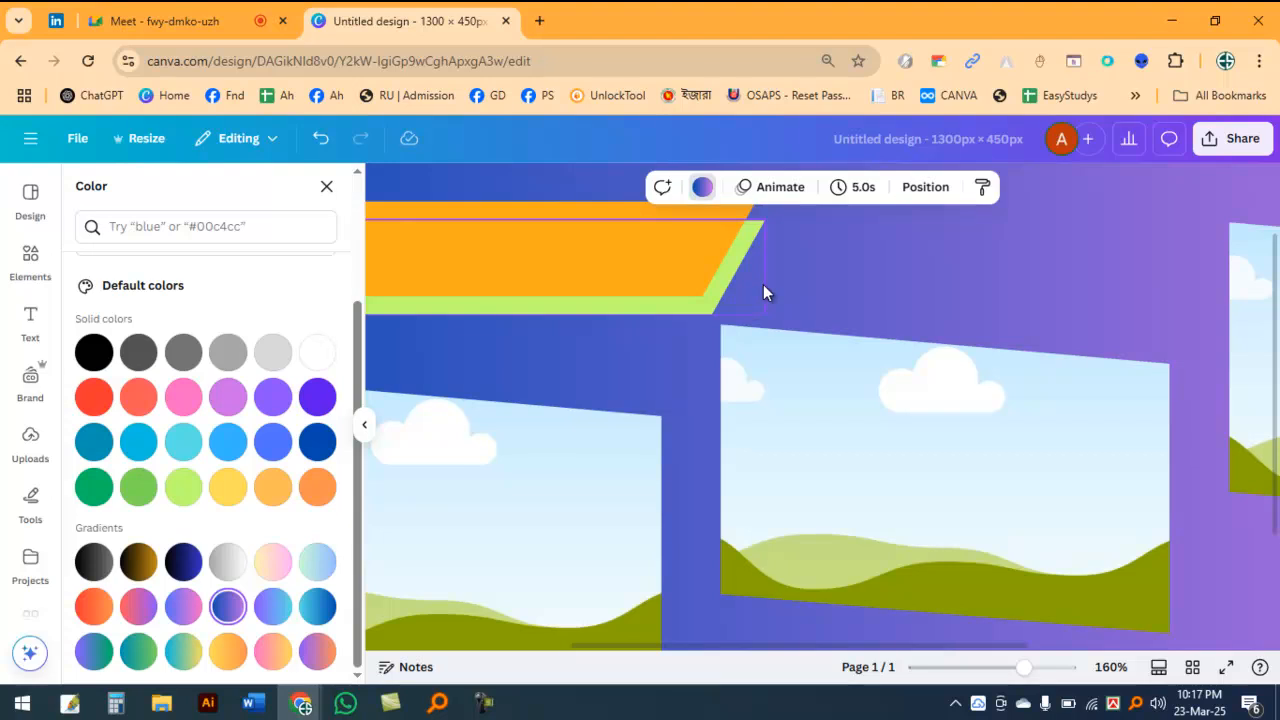
scroll(763, 288, down, 3)
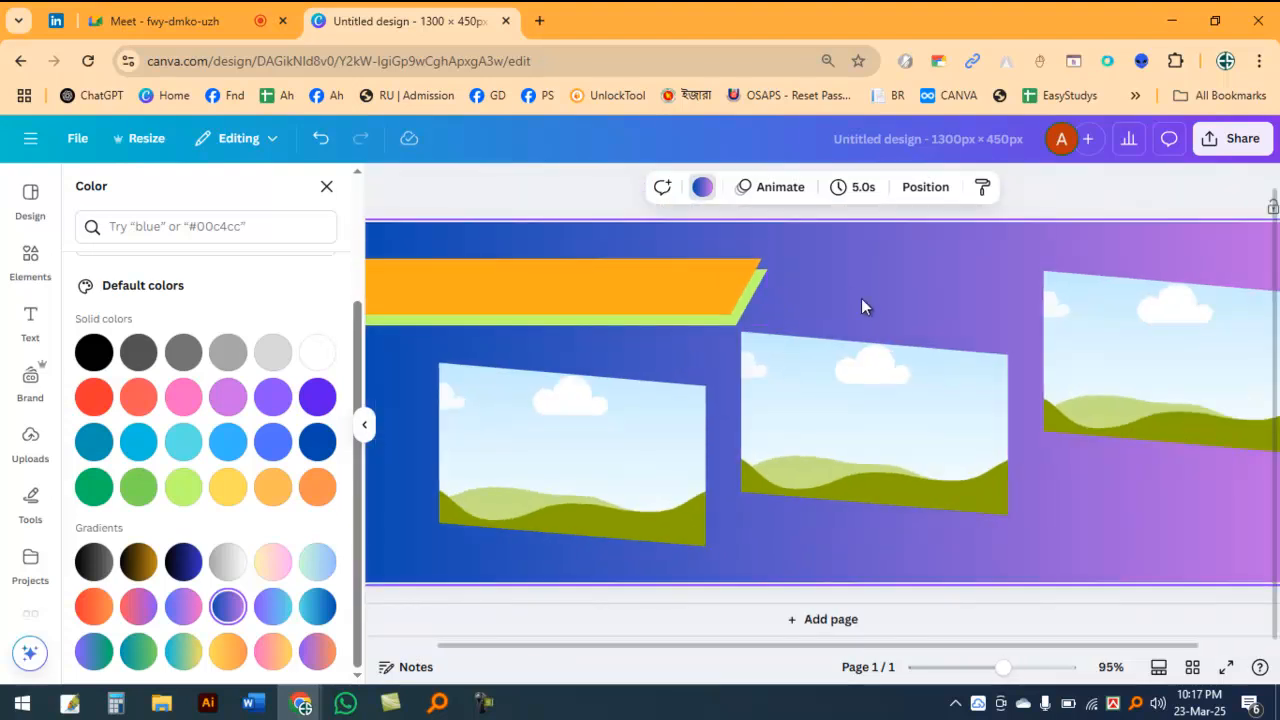
scroll(827, 360, down, 2)
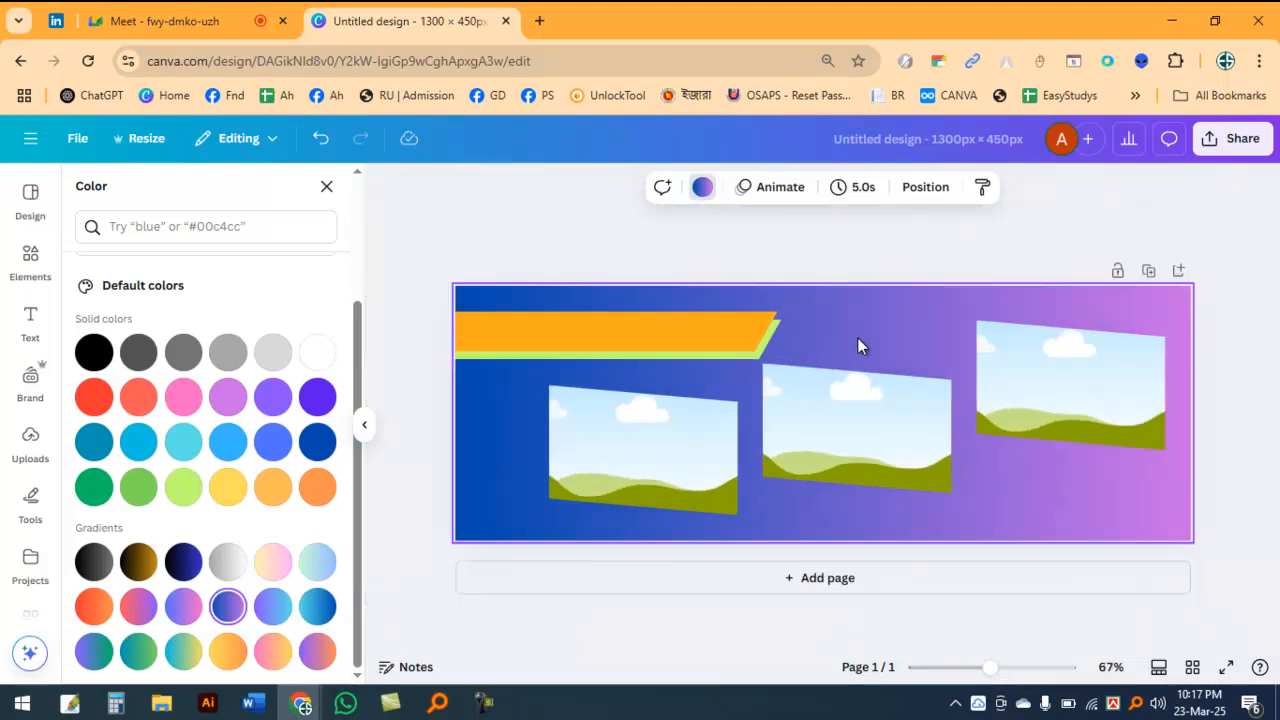
click(712, 318)
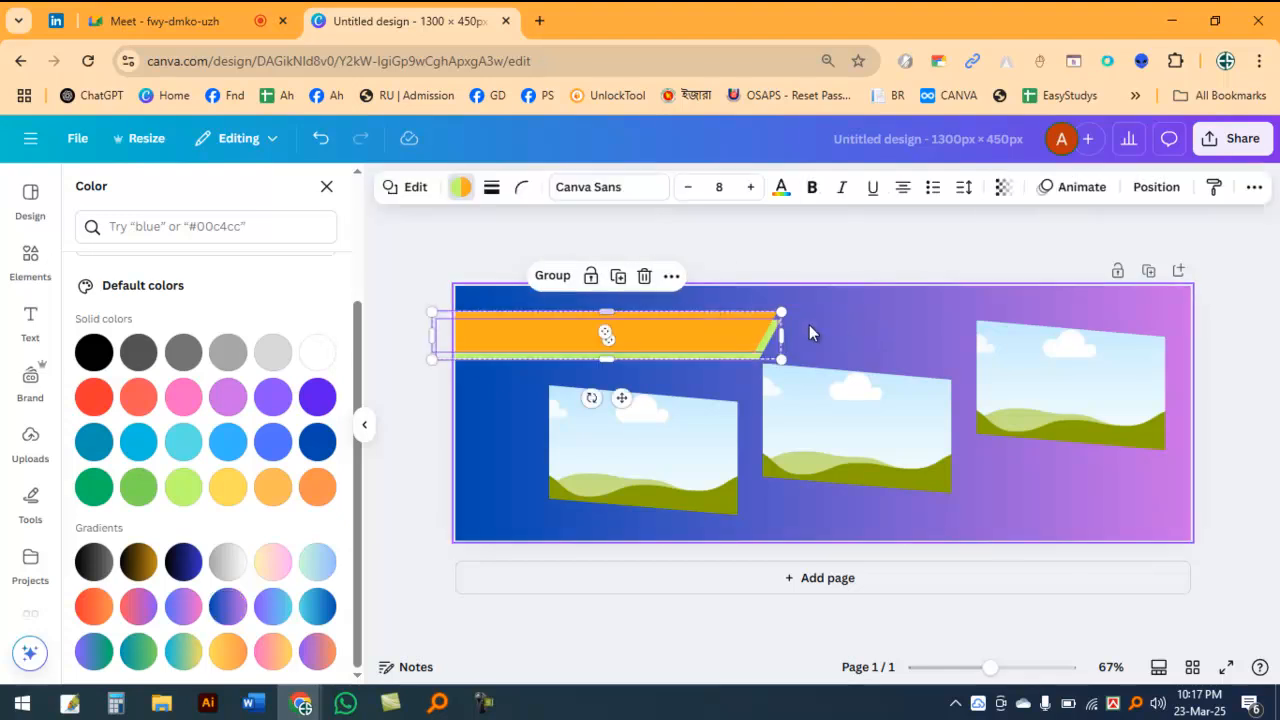
click(838, 335)
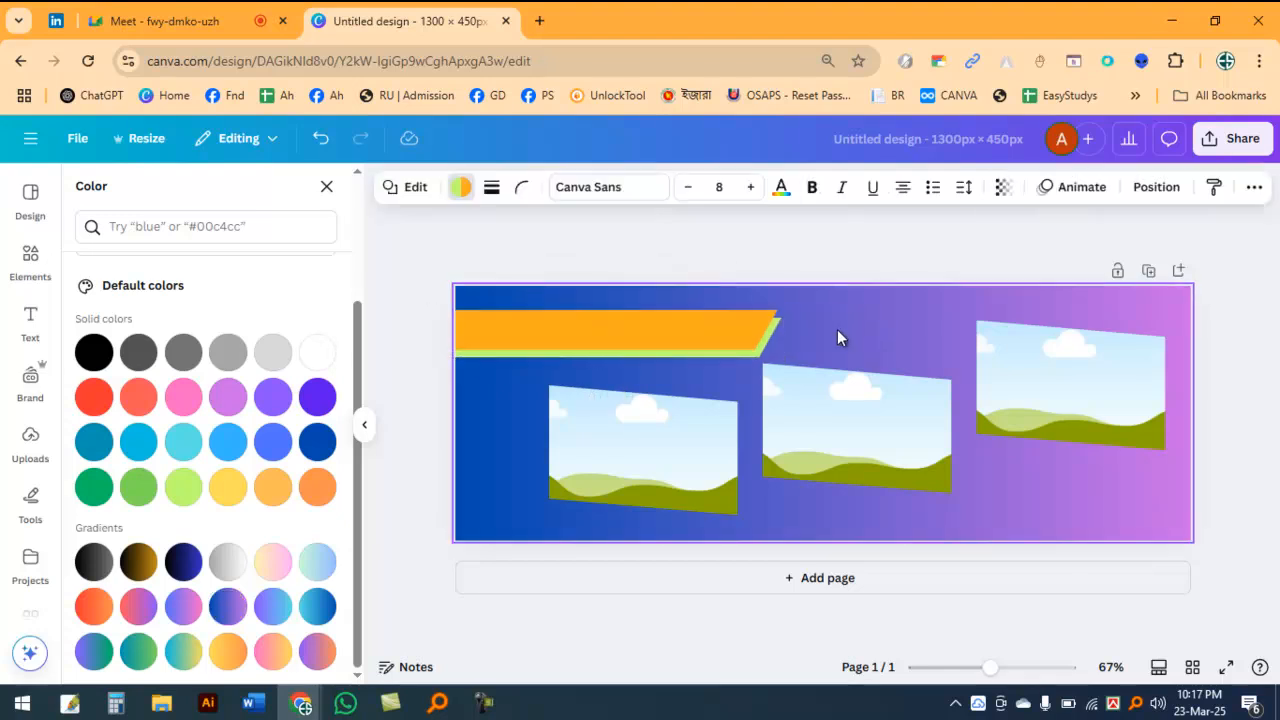
click(835, 414)
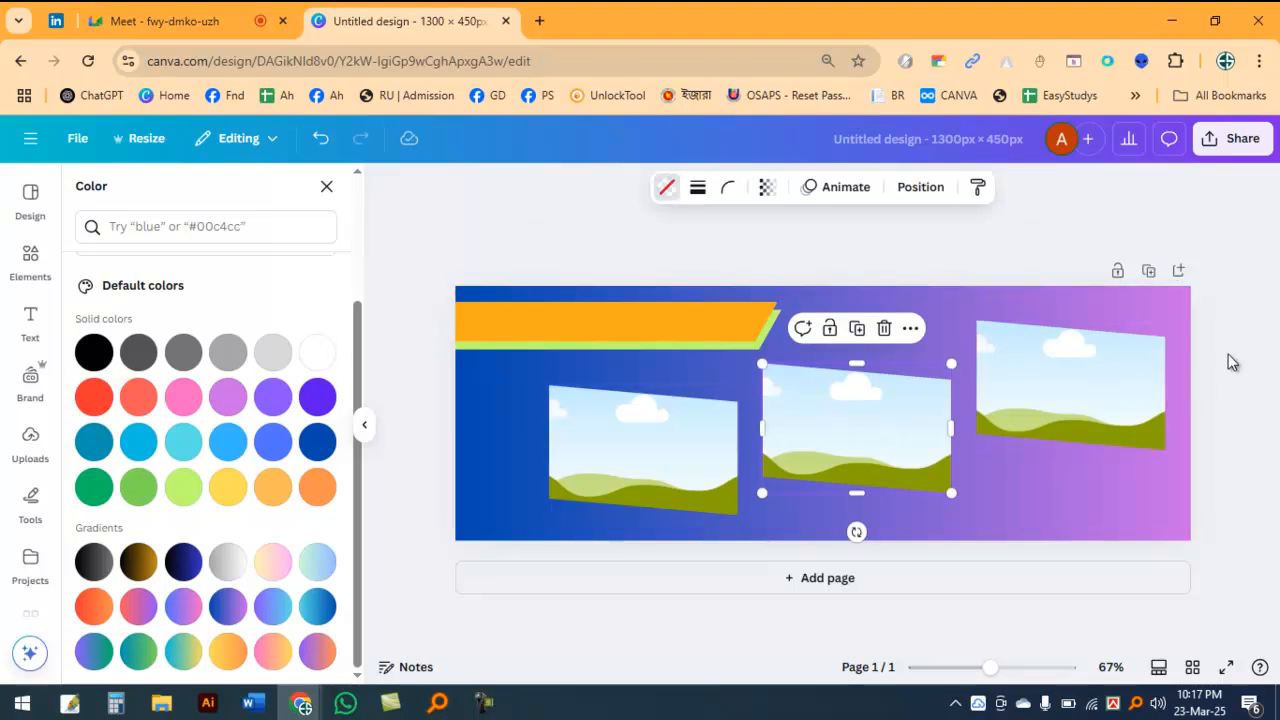
click(1210, 399)
Step: Add a new text box to the page and set its font size to 35
click(503, 410)
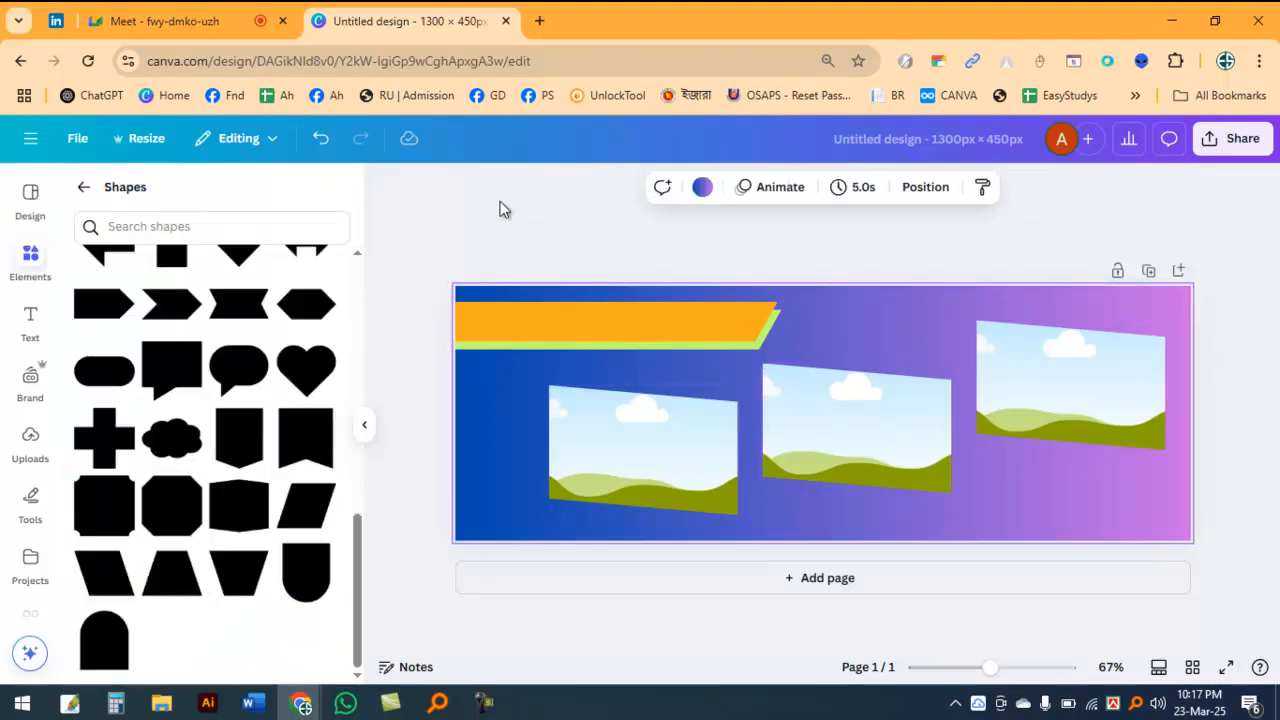
click(503, 220)
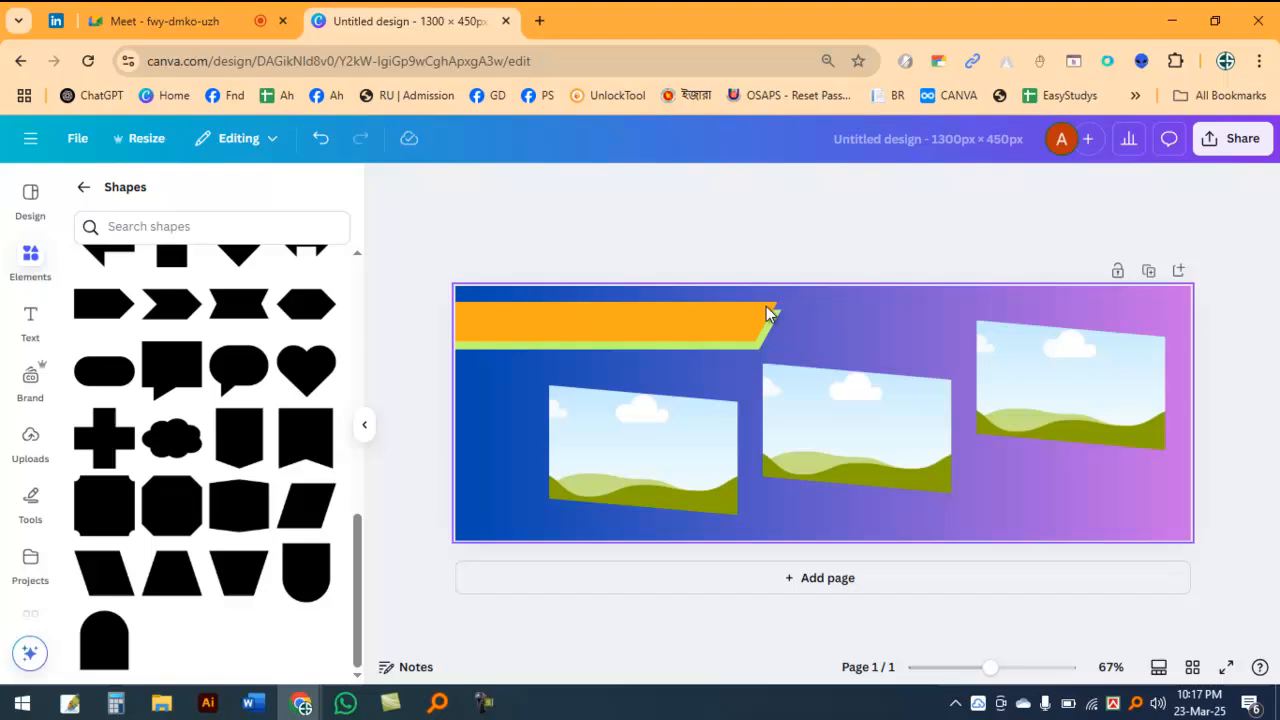
click(86, 190)
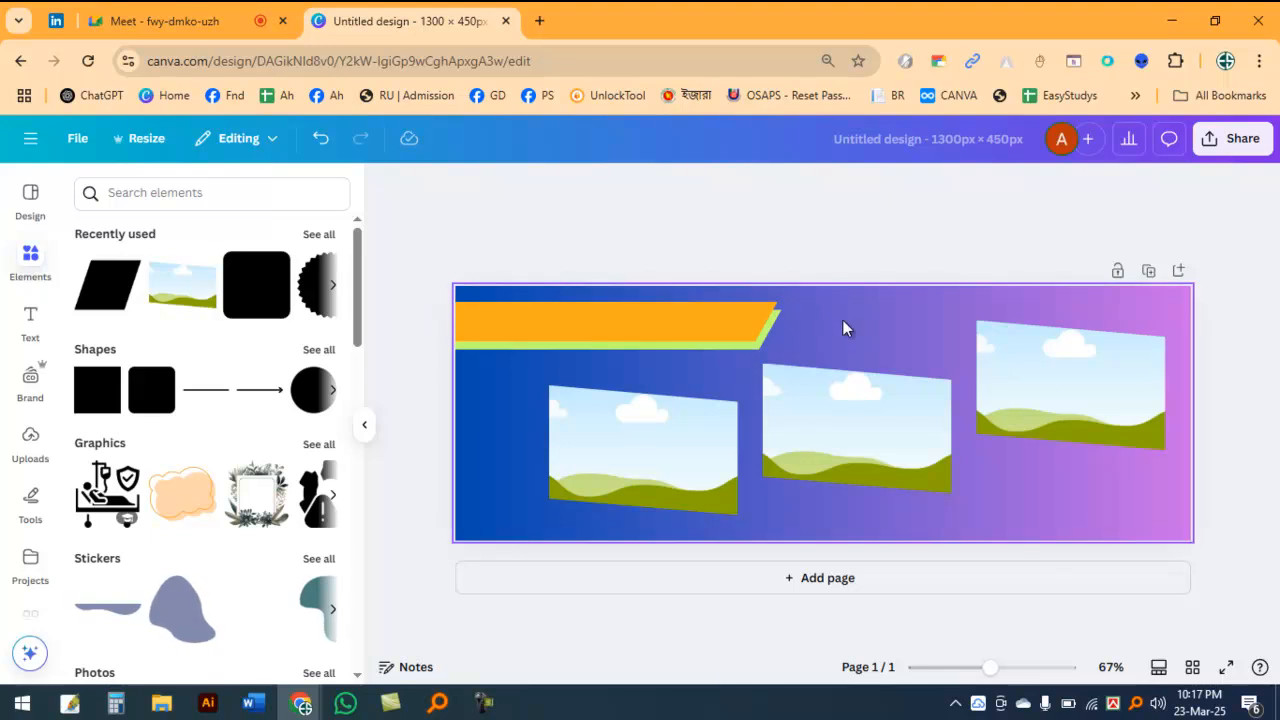
key(t)
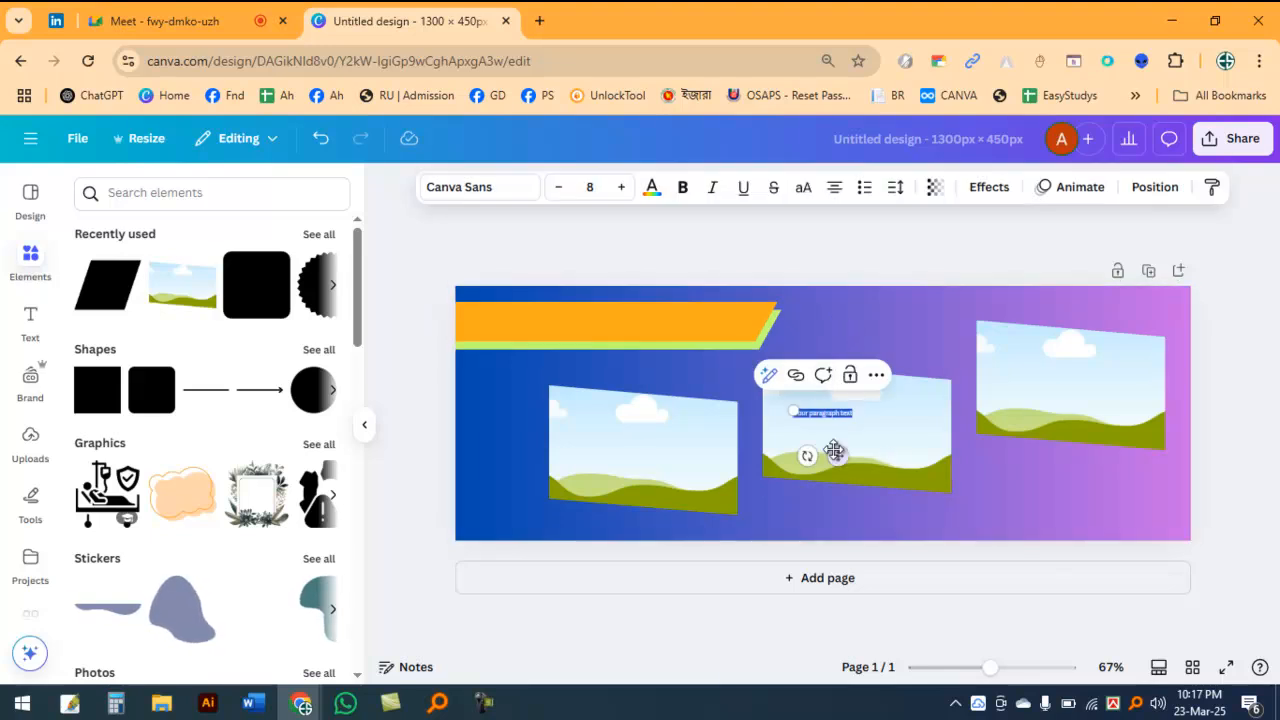
click(621, 188)
click(621, 188)
click(621, 188)
click(621, 188)
click(621, 188)
click(621, 188)
click(621, 188)
click(621, 188)
click(621, 188)
click(621, 188)
click(621, 188)
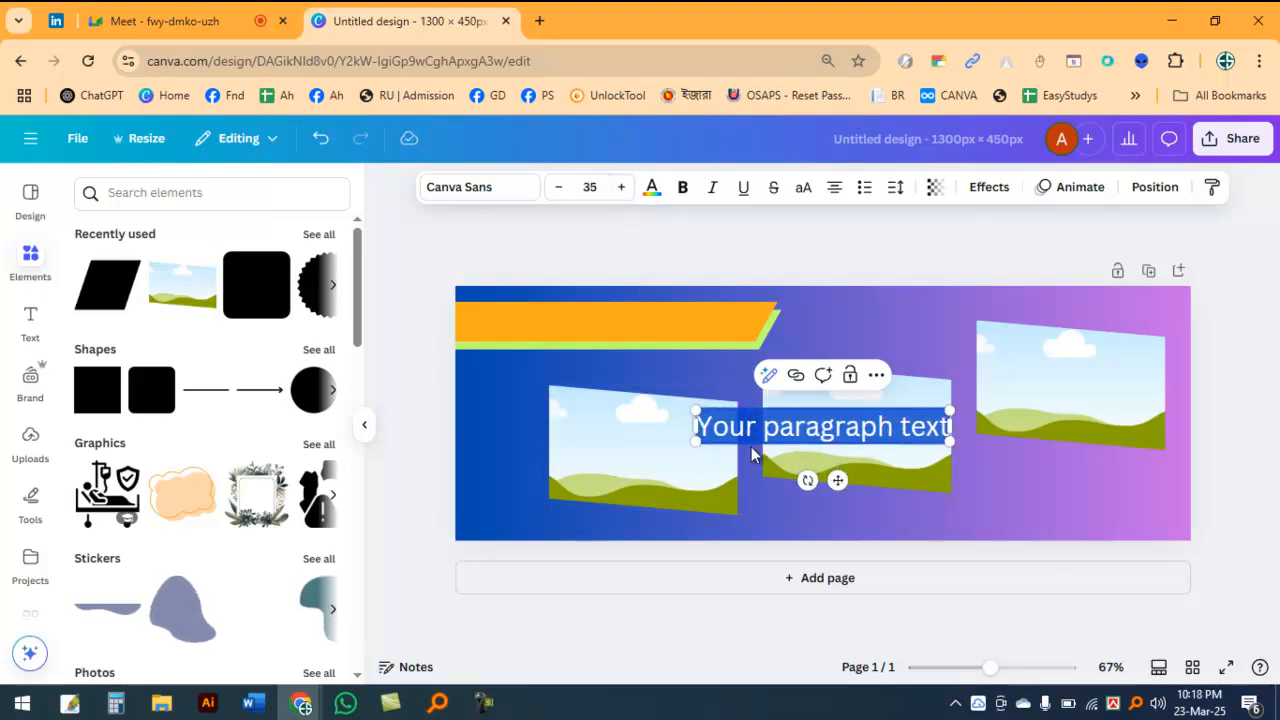
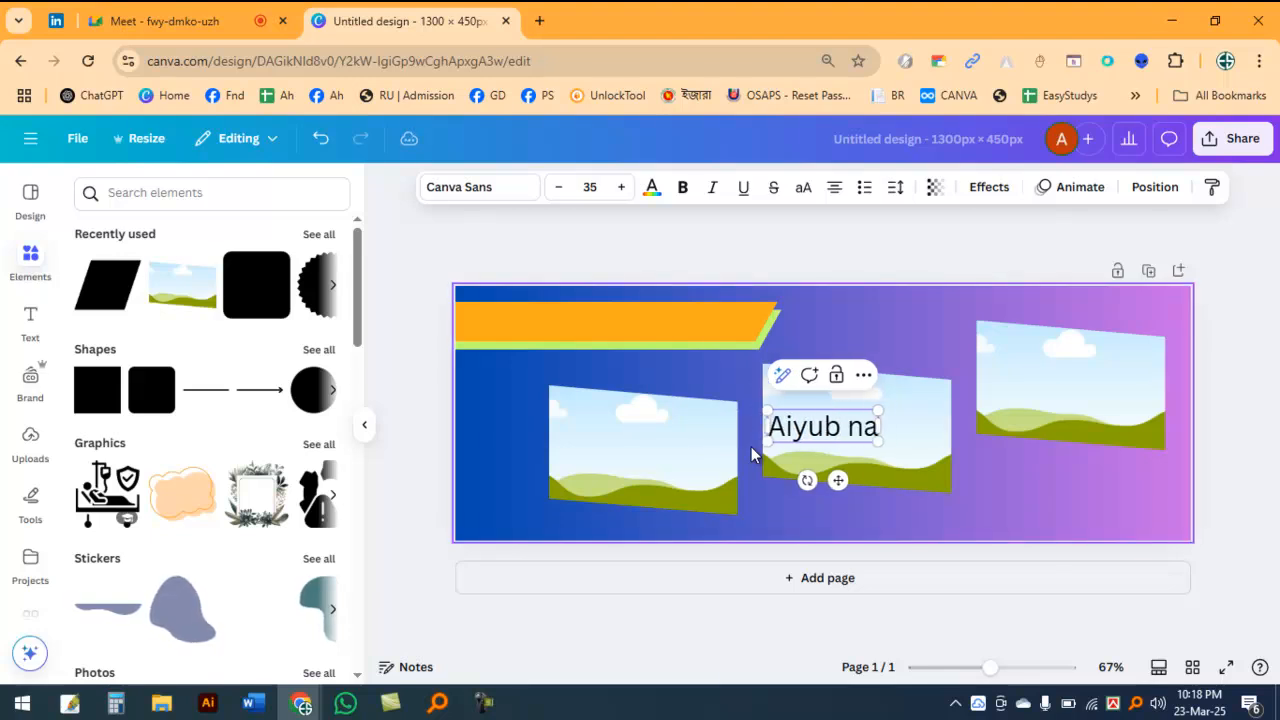
Step: Replace the placeholder text with the person's full name, capitalizing both words
text(nab)
key(BackSpace)
key(BackSpace)
key(BackSpace)
key(BackSpace)
text(Nabin)
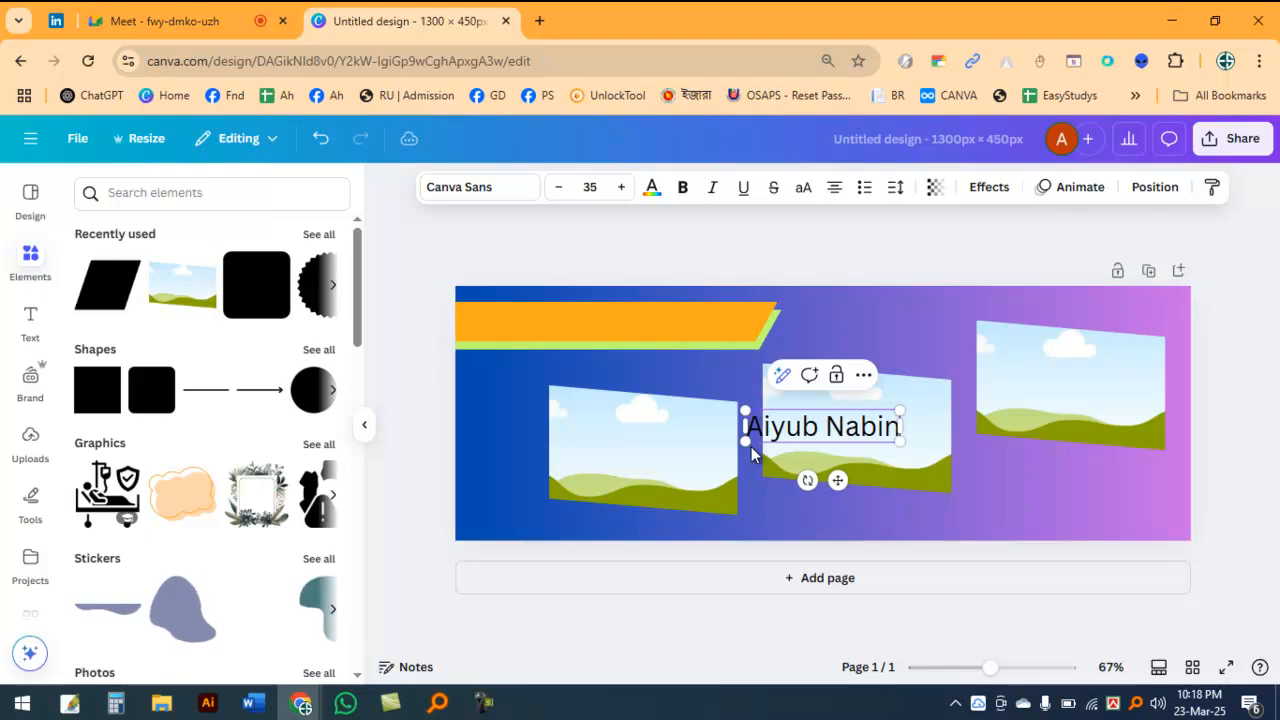
Step: Place the name text over the orange bar and make it bold
drag(847, 485, 603, 376)
click(790, 447)
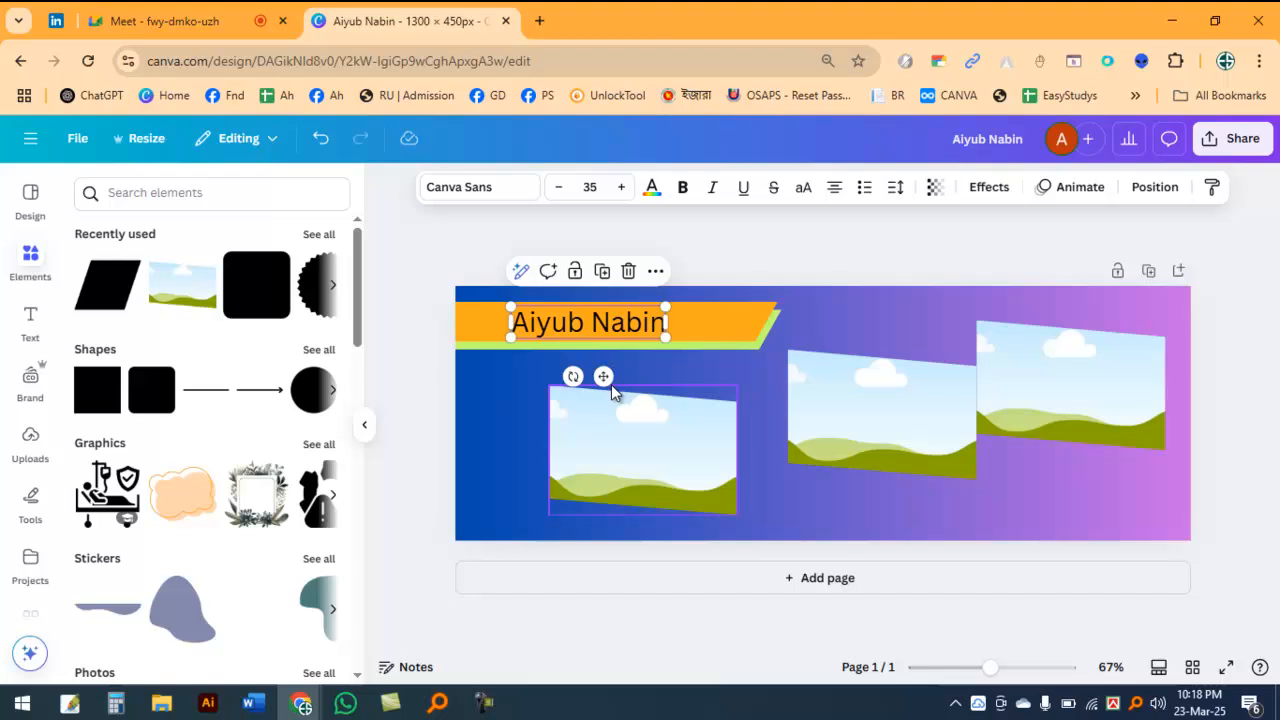
click(683, 188)
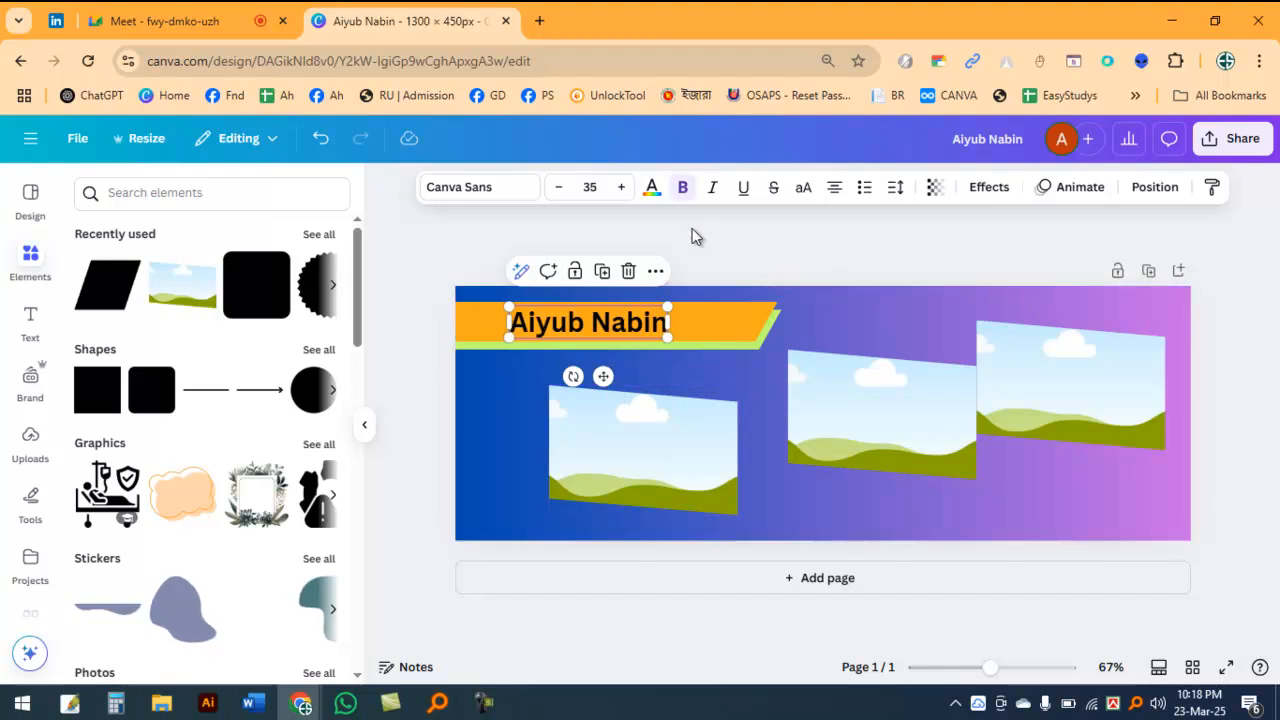
click(684, 189)
click(685, 189)
scroll(757, 342, up, 5)
scroll(651, 351, down, 5)
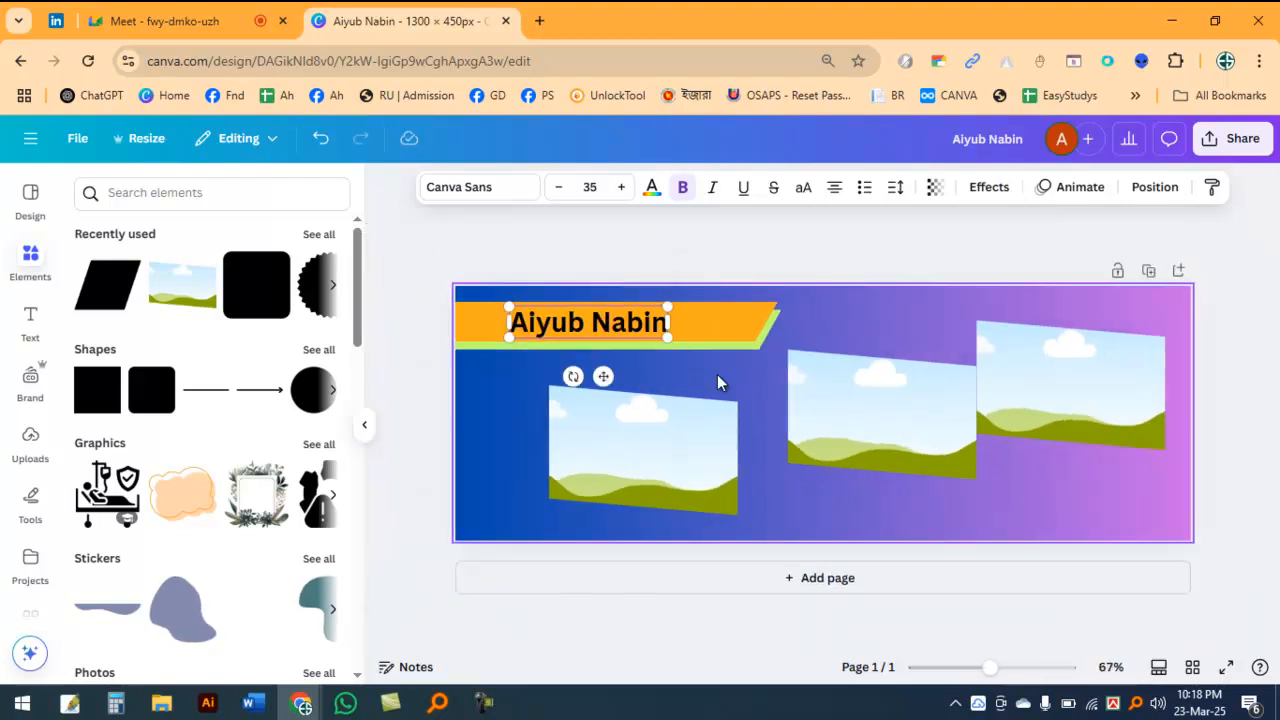
Step: Nudge the name into place on its bar and move the middle frame back between its two neighbors
drag(594, 321, 599, 320)
drag(870, 381, 845, 387)
click(1049, 367)
click(732, 318)
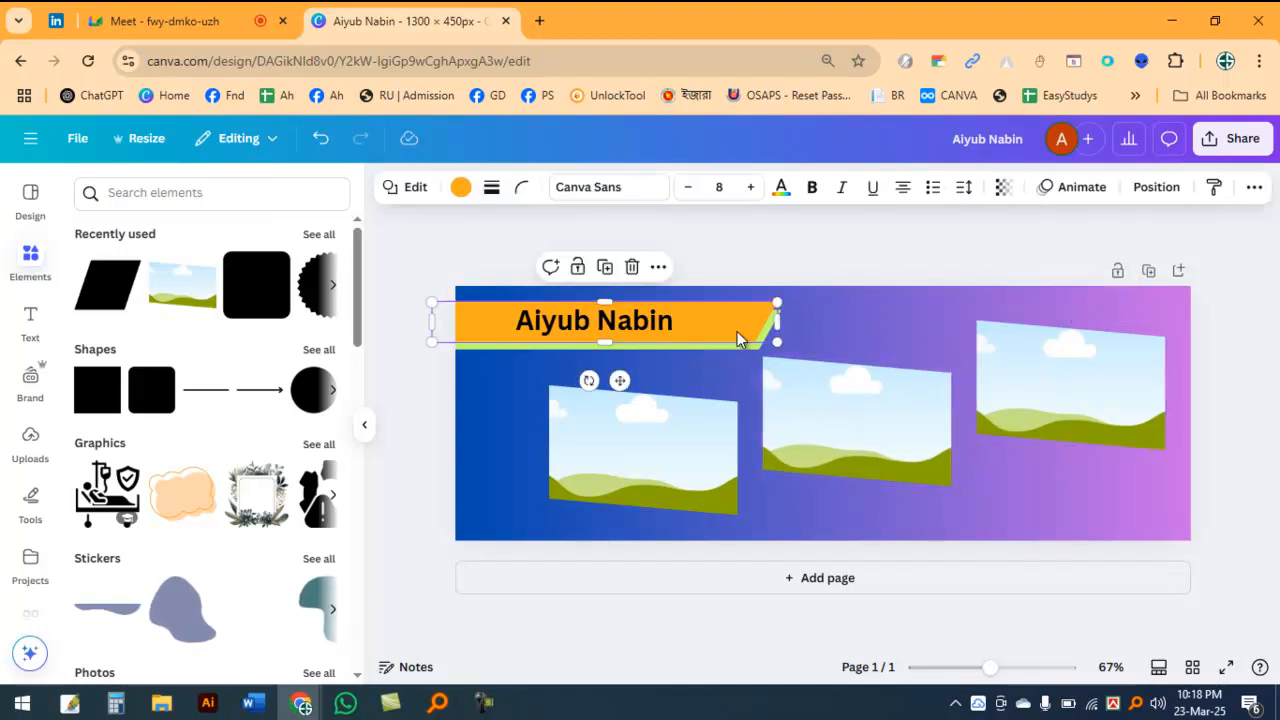
click(845, 249)
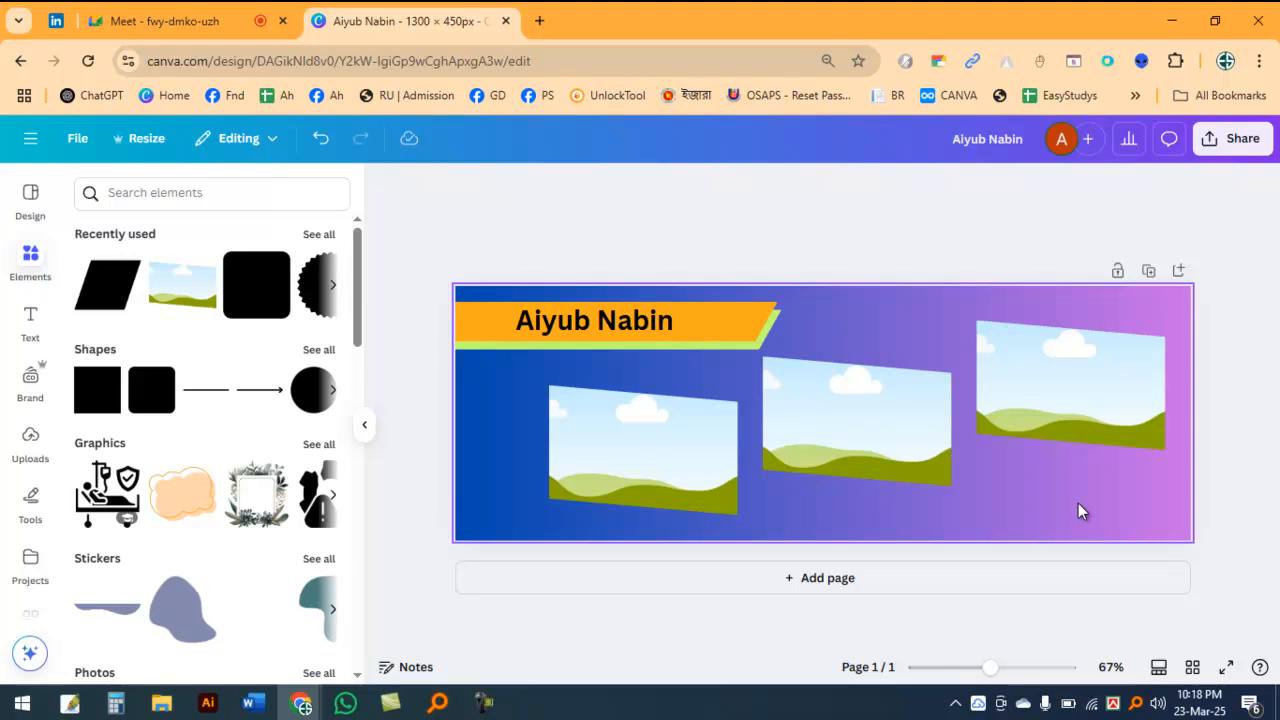
Step: Place a duplicate of the orange bar in the page's lower-right corner, running off the right edge
click(738, 313)
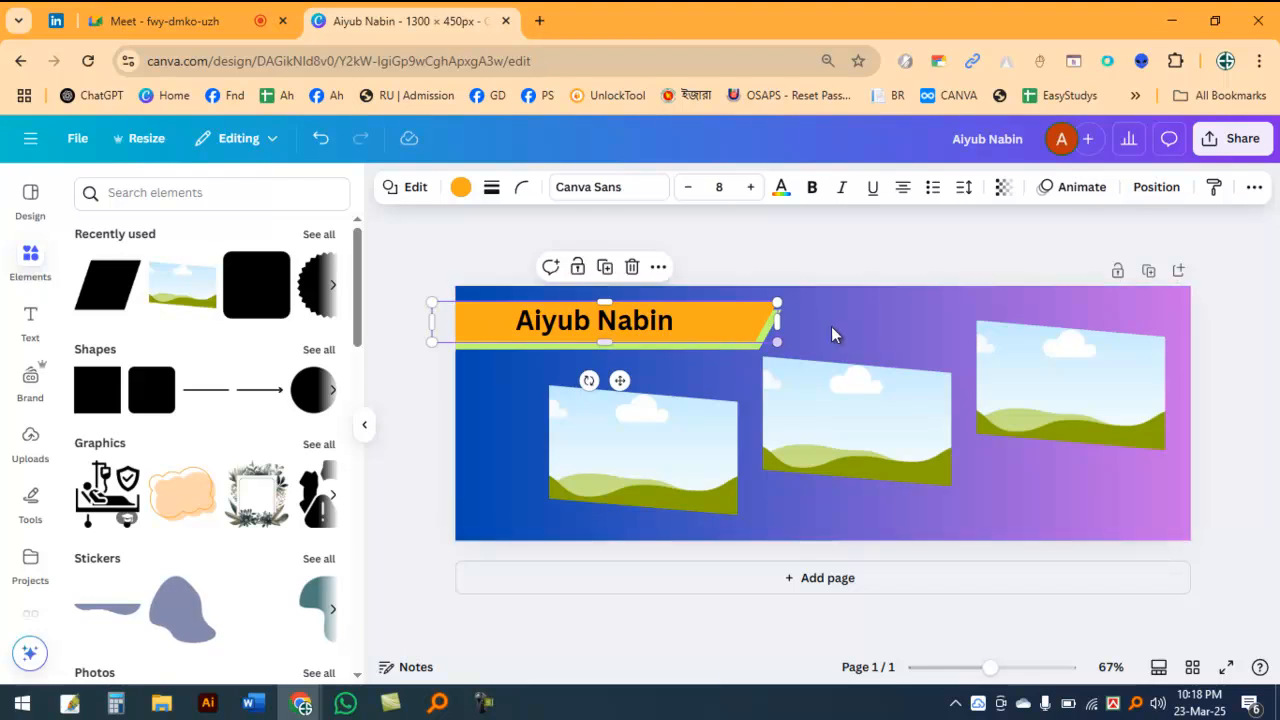
click(841, 324)
click(744, 300)
drag(757, 323, 1190, 508)
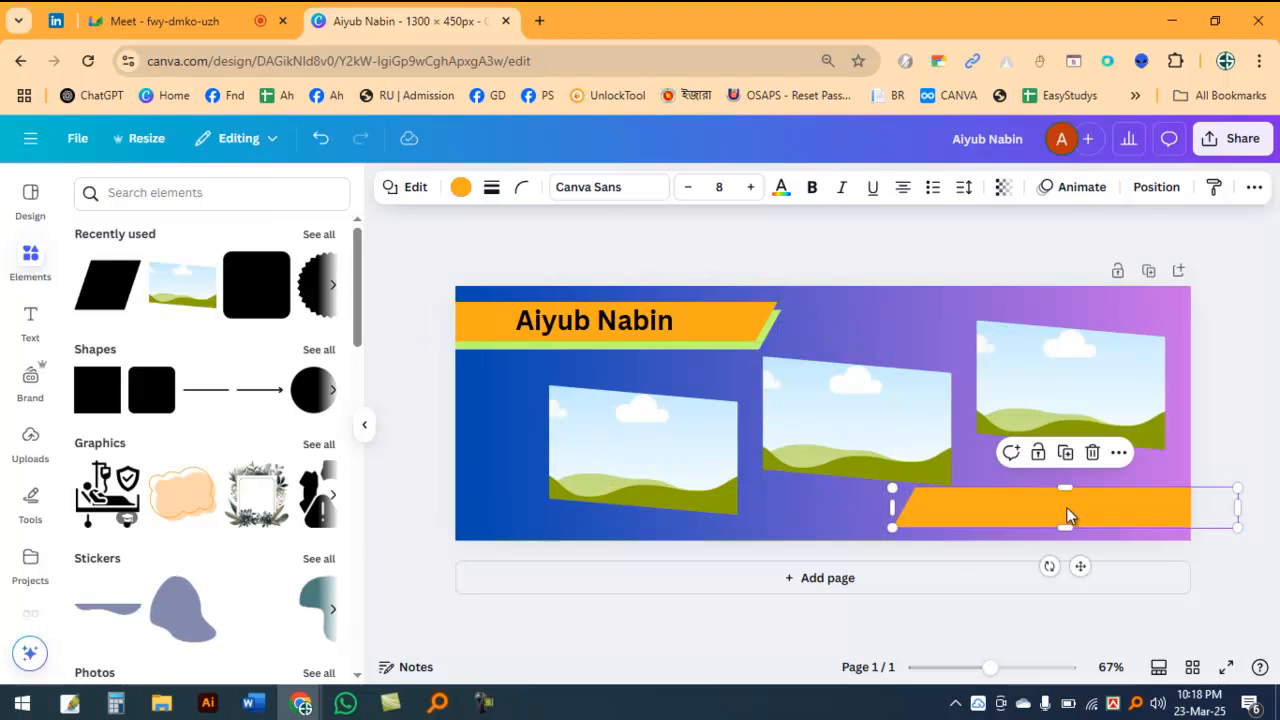
Step: Place a duplicate of the green bar behind the lower orange bar, offset down and left, and recolor it solid dark violet
click(716, 346)
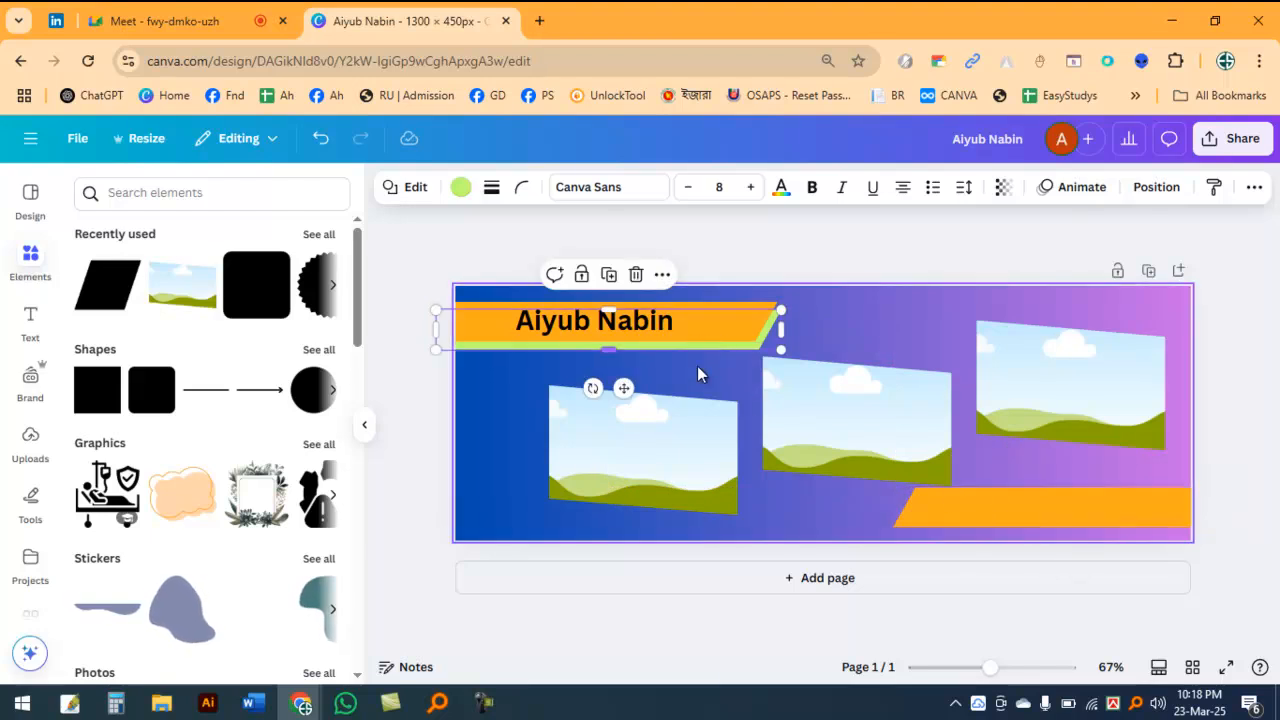
drag(628, 387, 1072, 572)
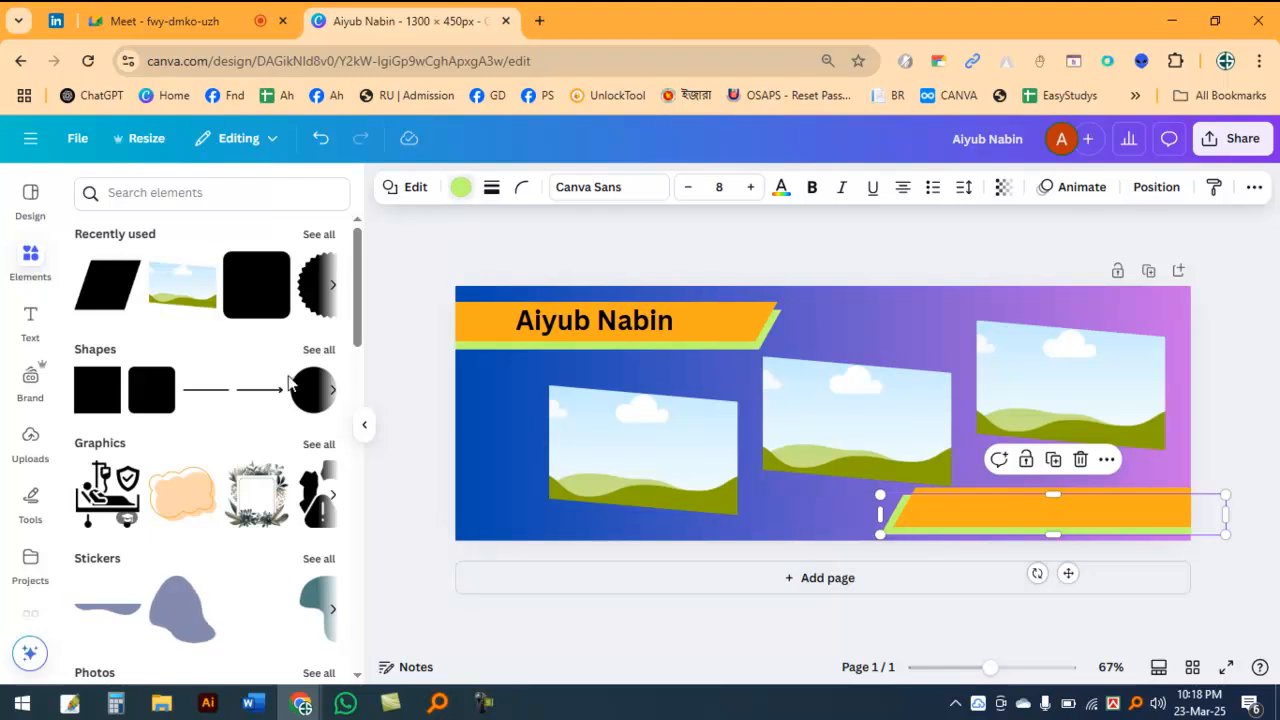
click(318, 614)
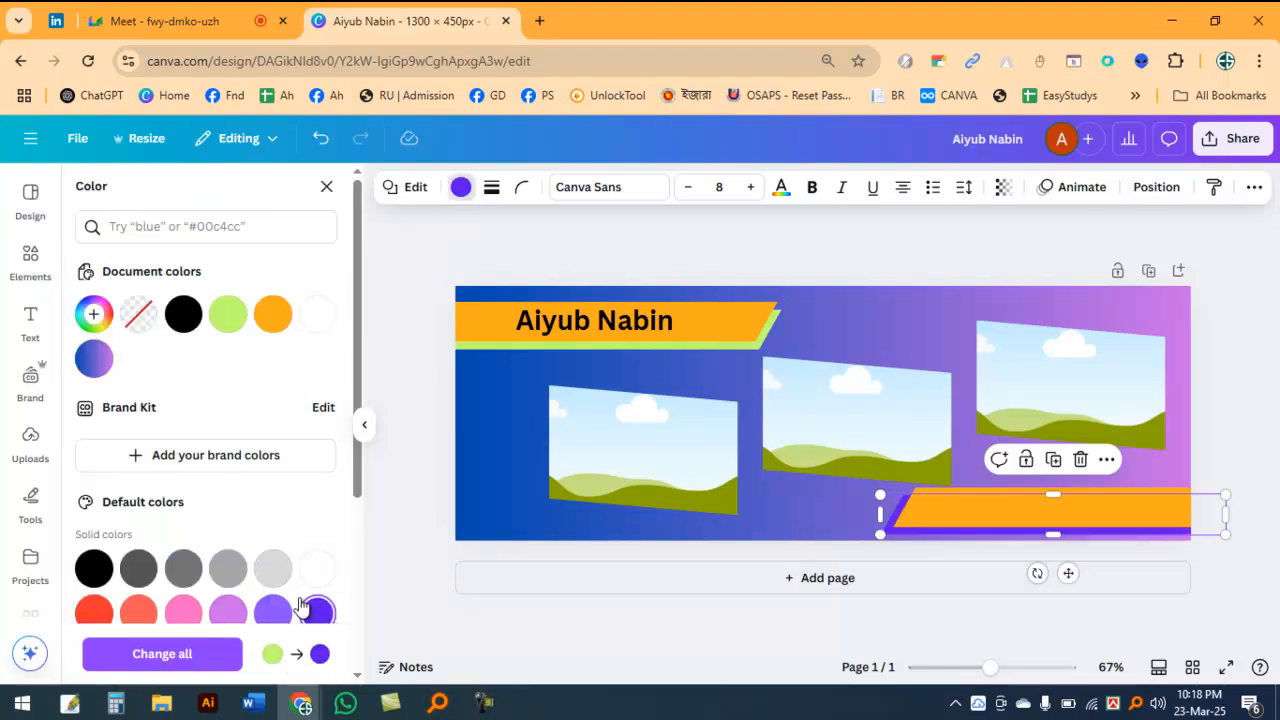
click(942, 513)
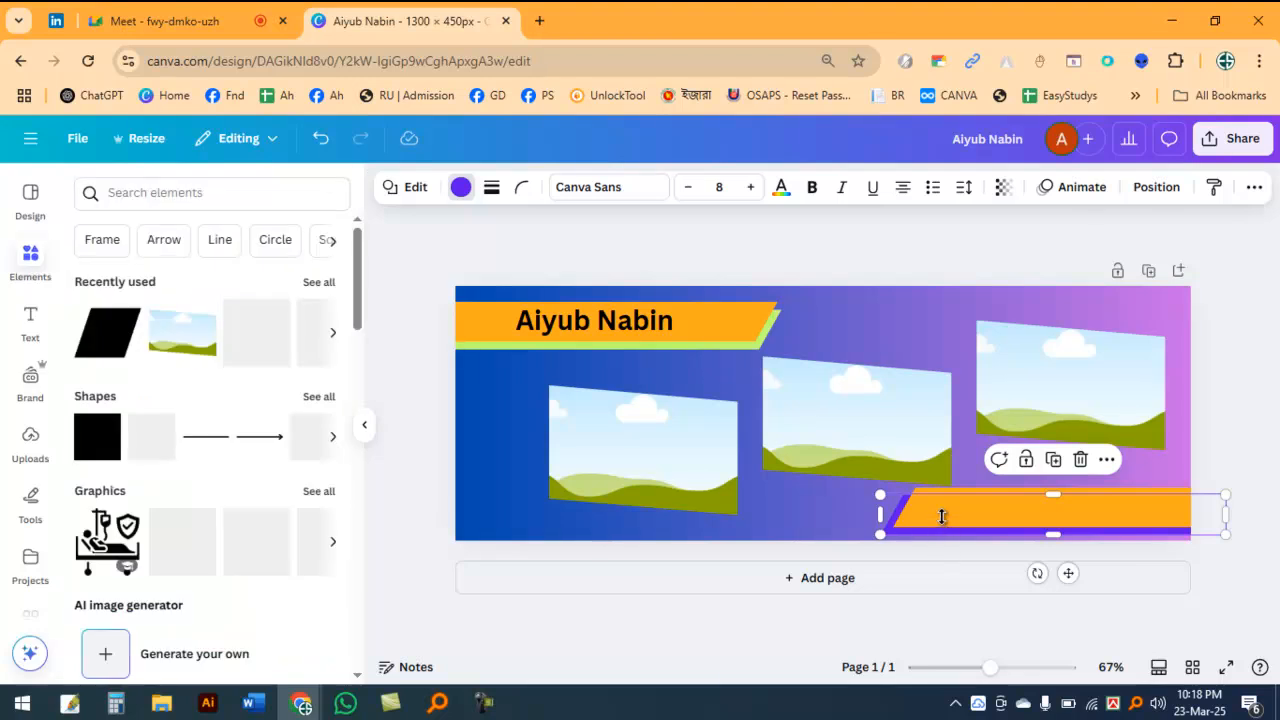
Step: Duplicate the name text onto the lower orange bar and change the copy's wording to "Contact Us"
click(618, 316)
drag(618, 318, 1037, 509)
double_click(1030, 508)
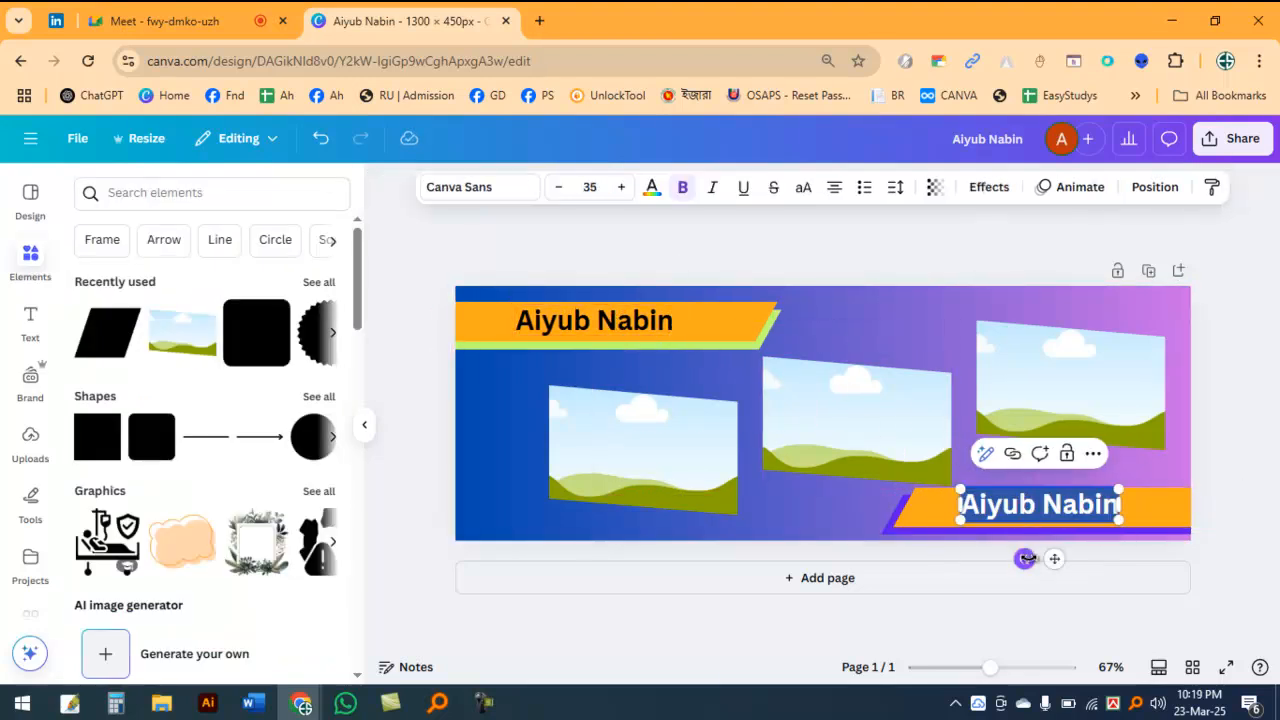
text(Con)
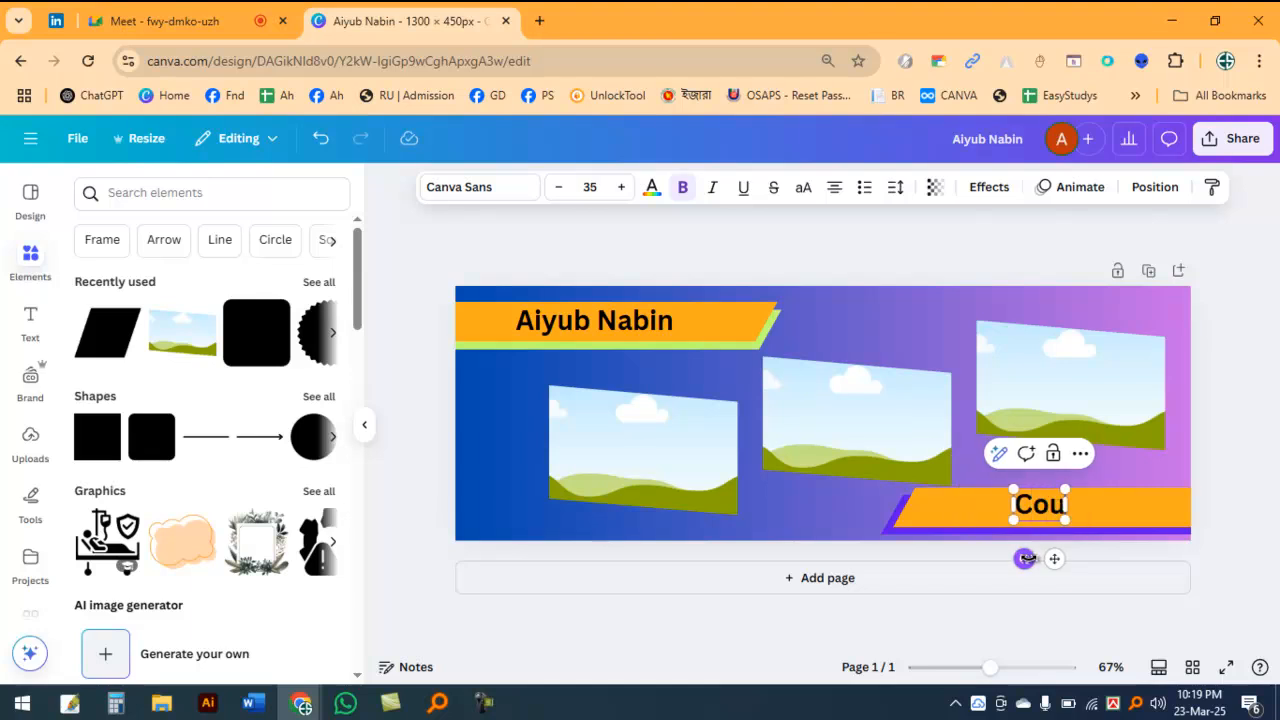
text(tact Us)
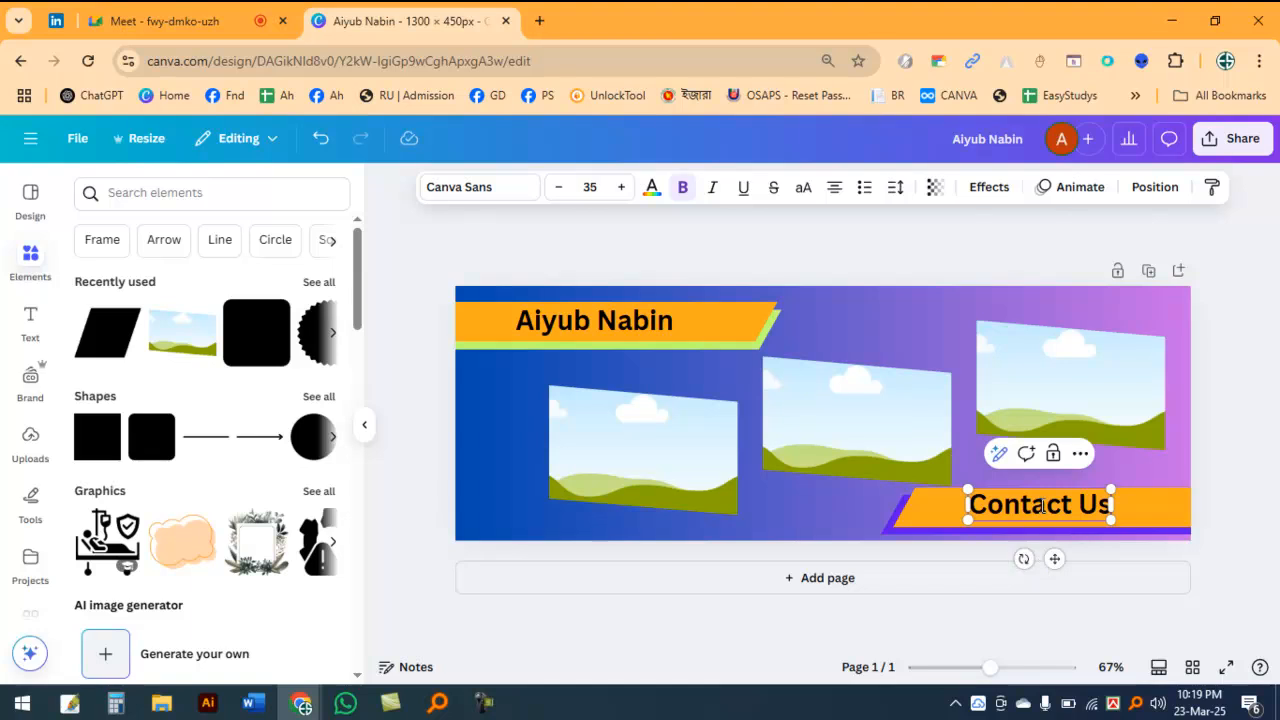
click(1103, 551)
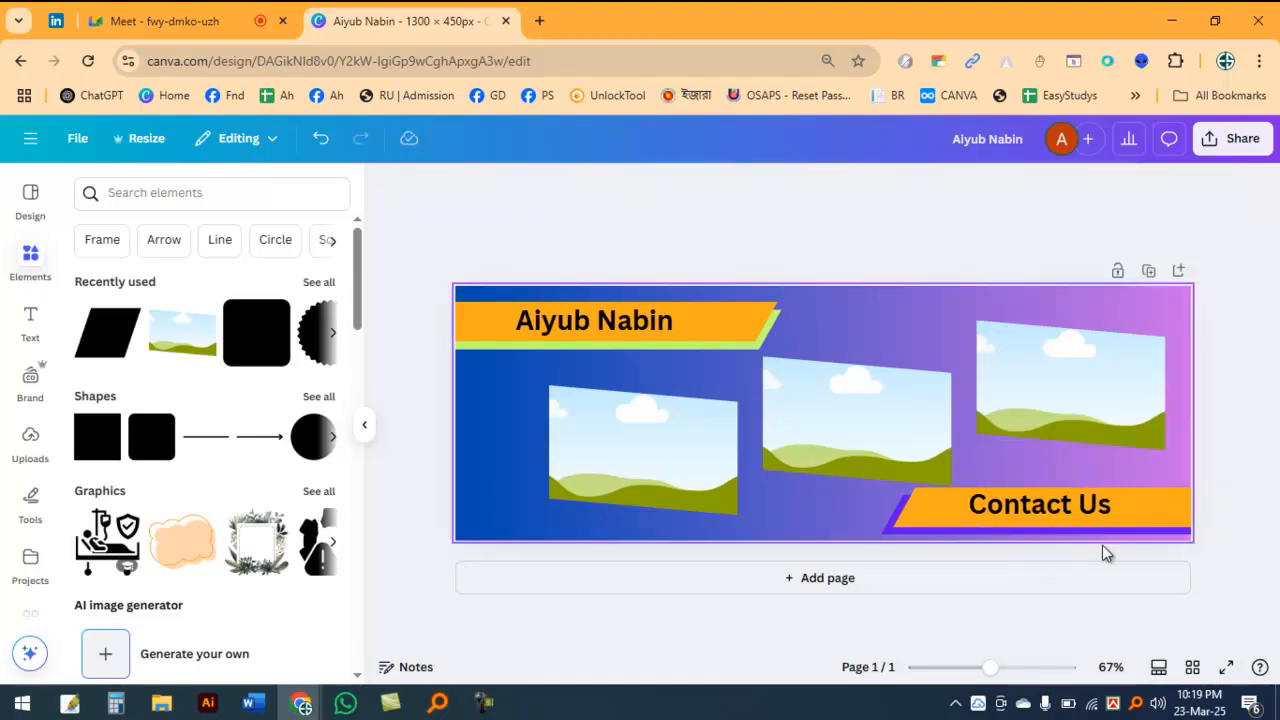
Step: Move the "Contact Us" text left on its bar and replace "Us" with the contact phone number
click(1036, 508)
drag(1054, 556, 1014, 556)
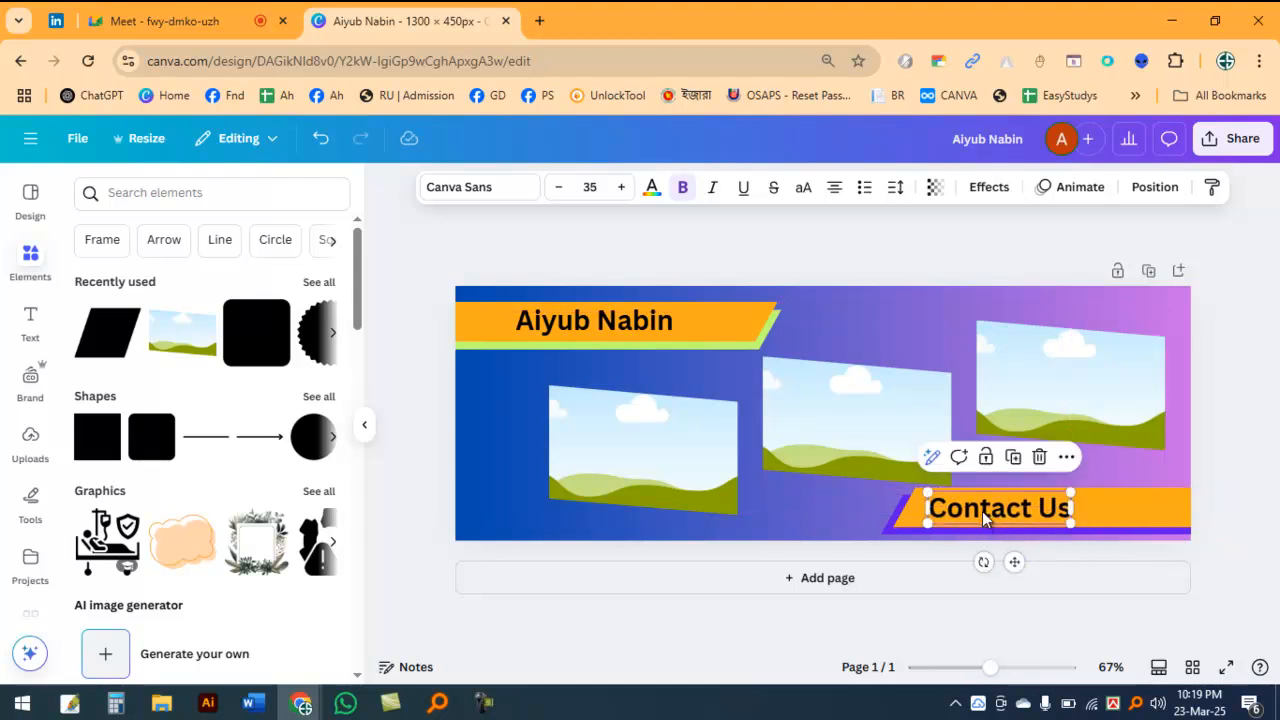
double_click(982, 511)
click(985, 511)
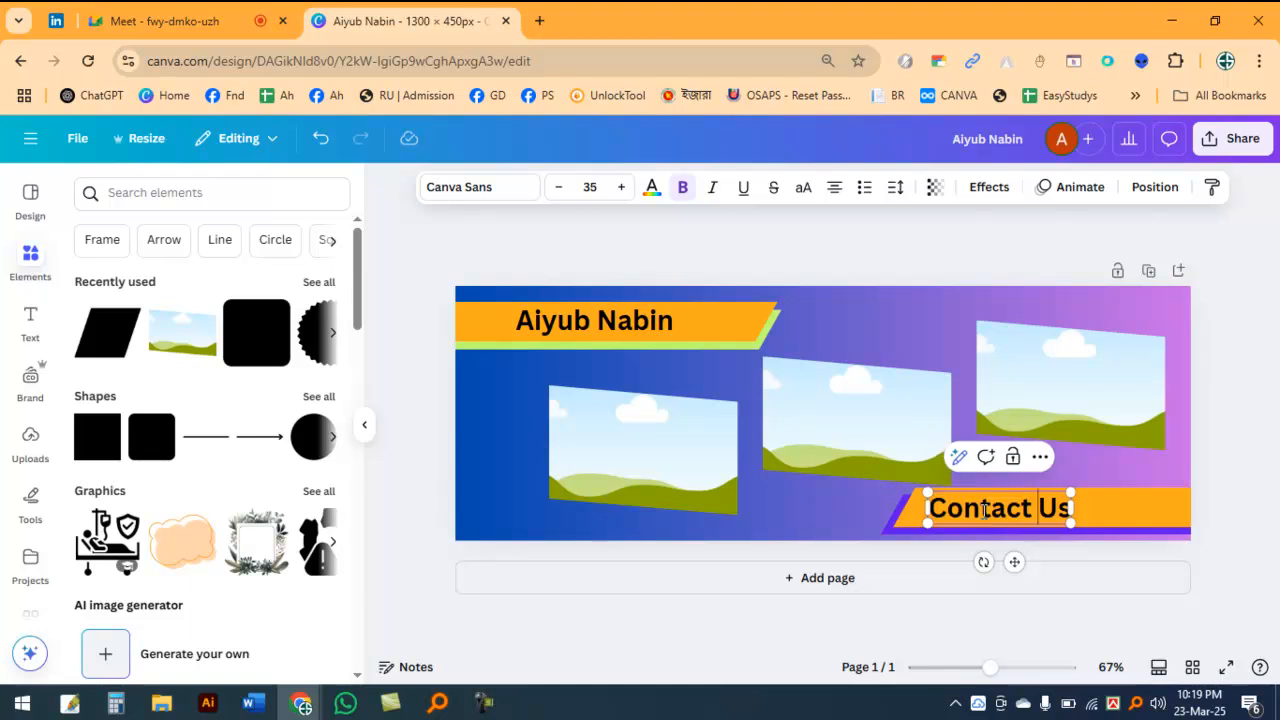
key(BackSpace)
key(BackSpace)
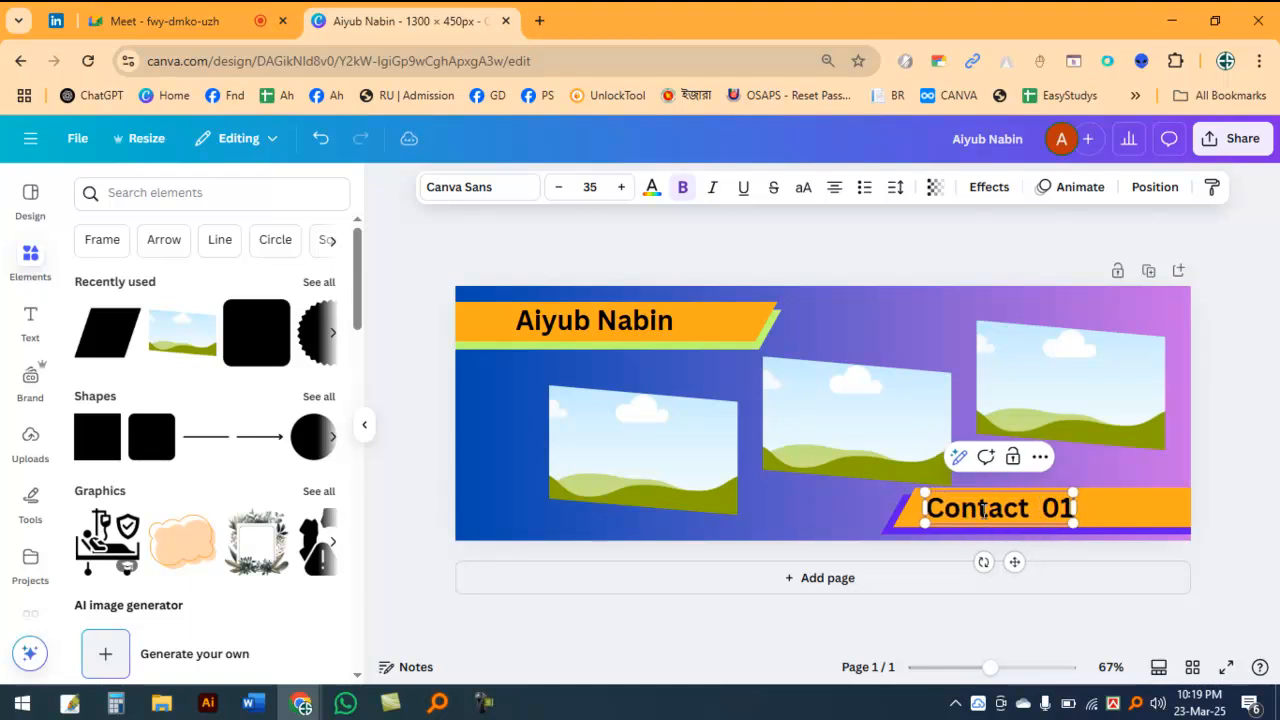
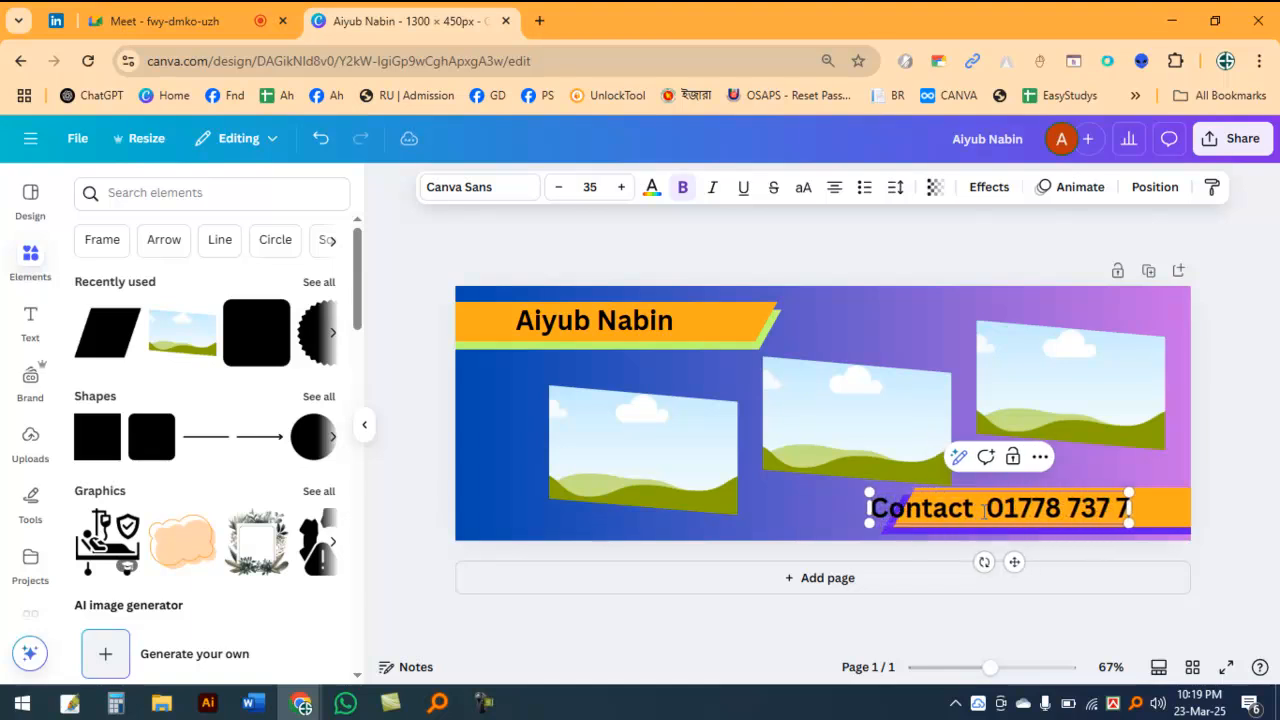
click(838, 472)
Step: Move the contact text above the lower bars, then shift the orange and violet bars left together as a group
drag(910, 513, 927, 458)
click(845, 512)
click(900, 524)
drag(881, 516, 829, 516)
key(ctrl+g)
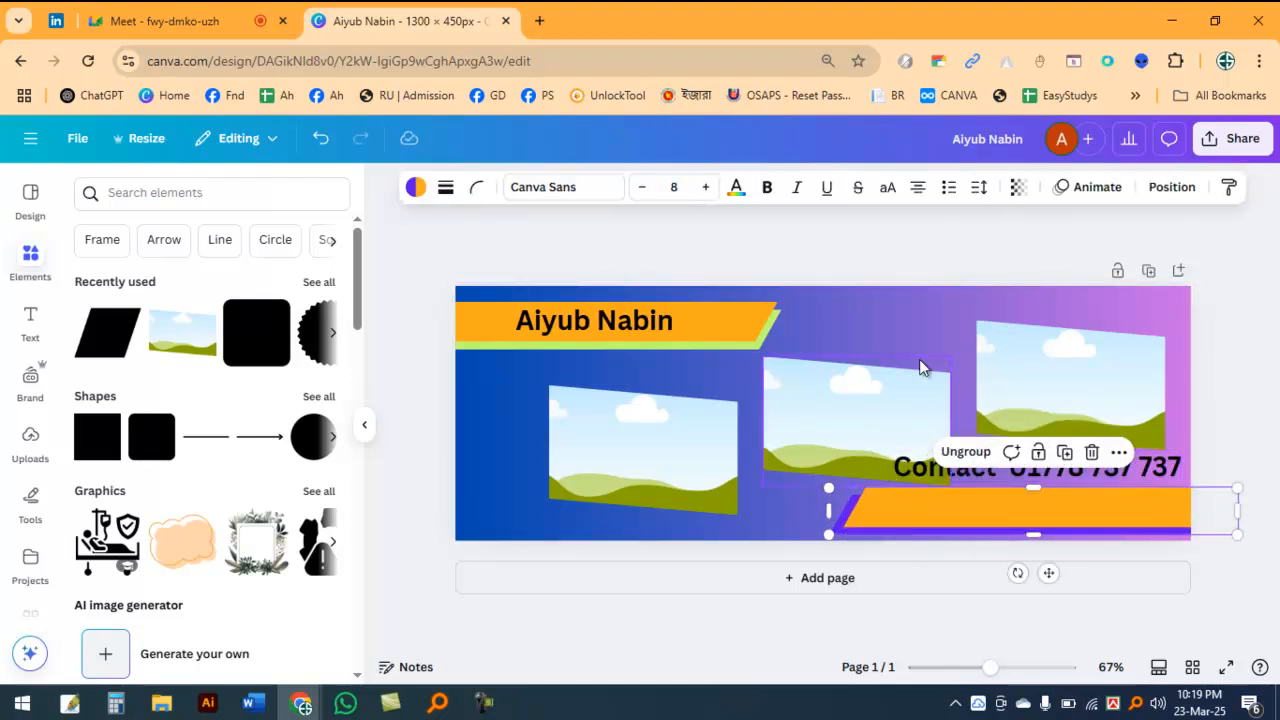
Step: Place the contact text back on the lower orange bar and nudge it slightly upward
click(922, 403)
drag(1062, 462, 1056, 504)
key(Up)
key(Up)
key(Up)
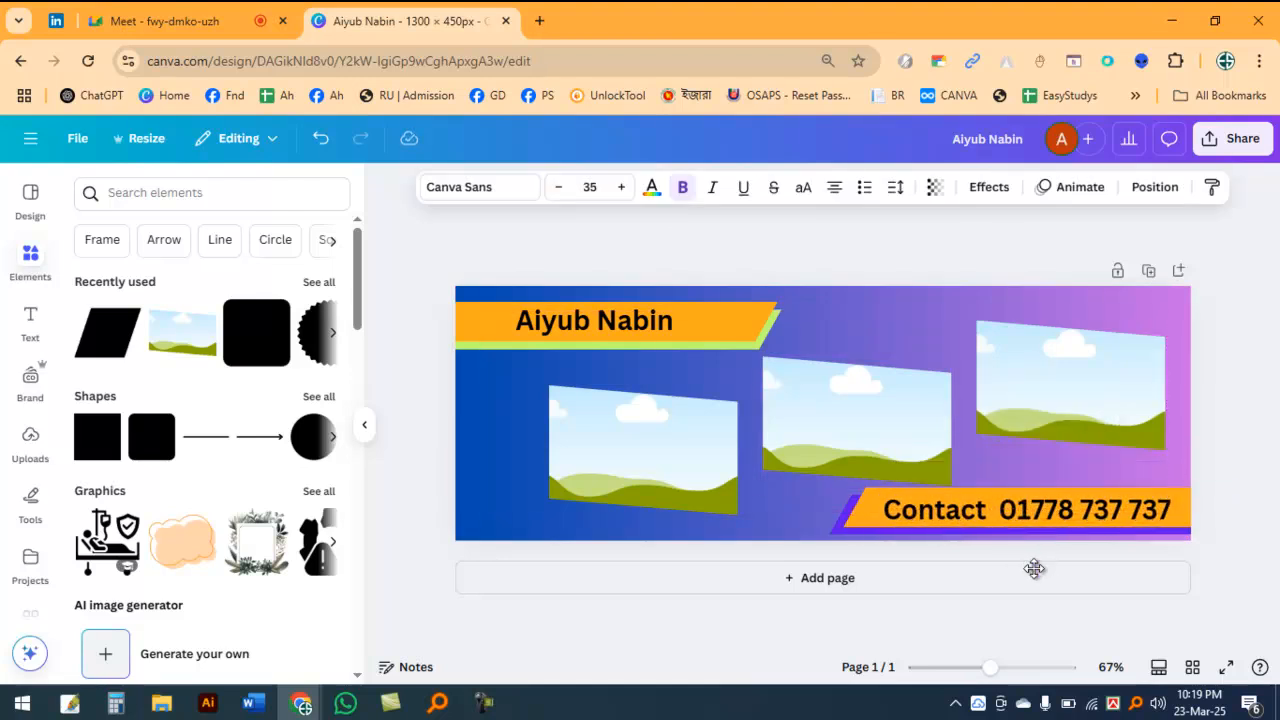
click(841, 322)
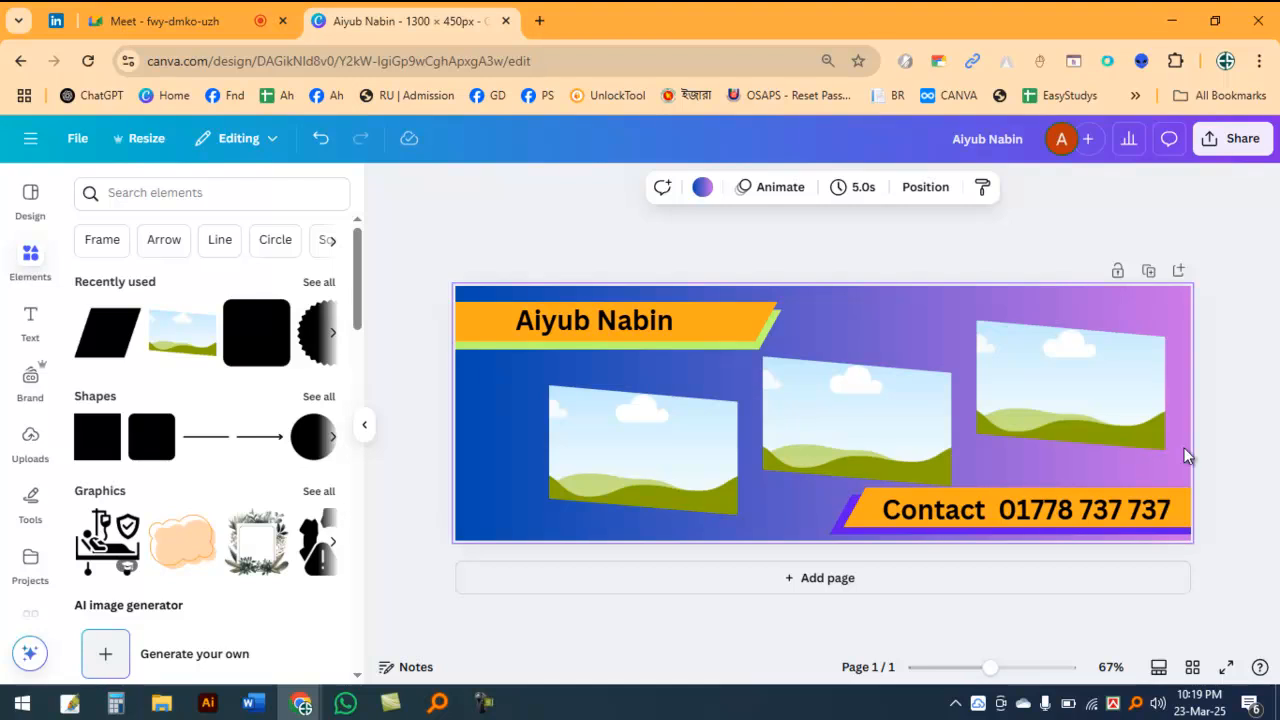
click(424, 206)
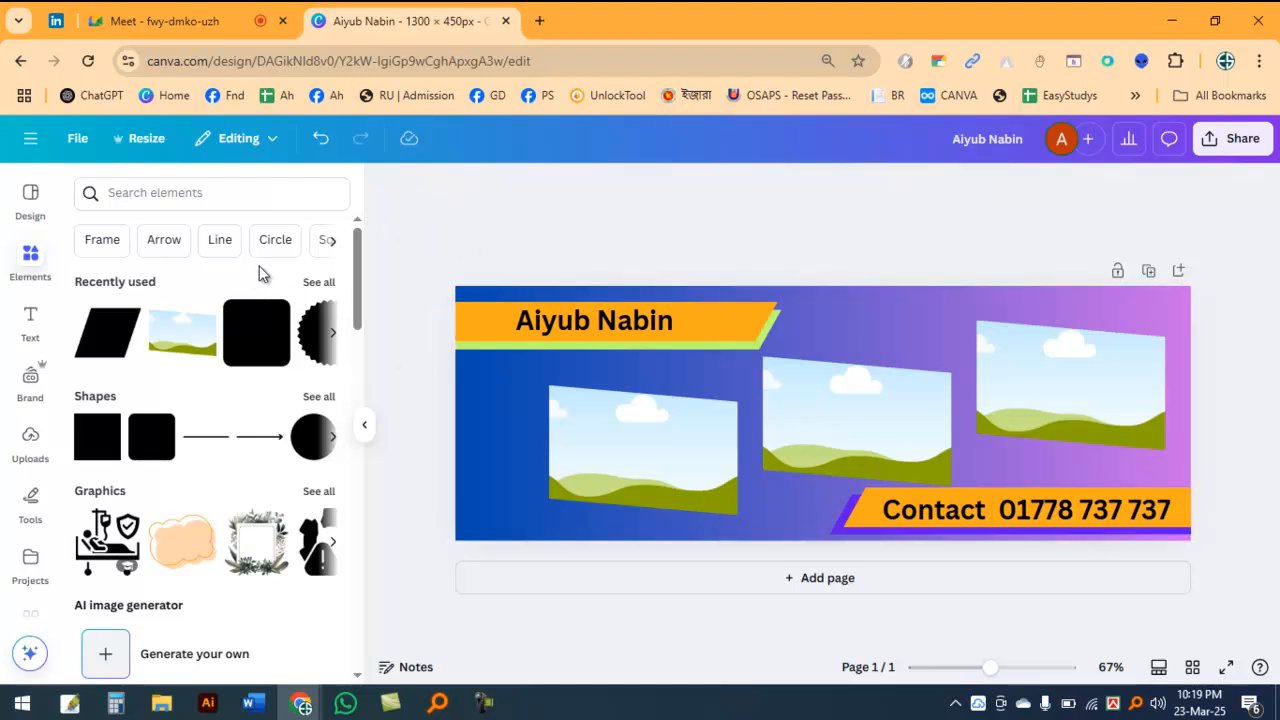
Step: Search Google in a new browser tab for "digital Marketing agency photo"
click(546, 19)
text(die)
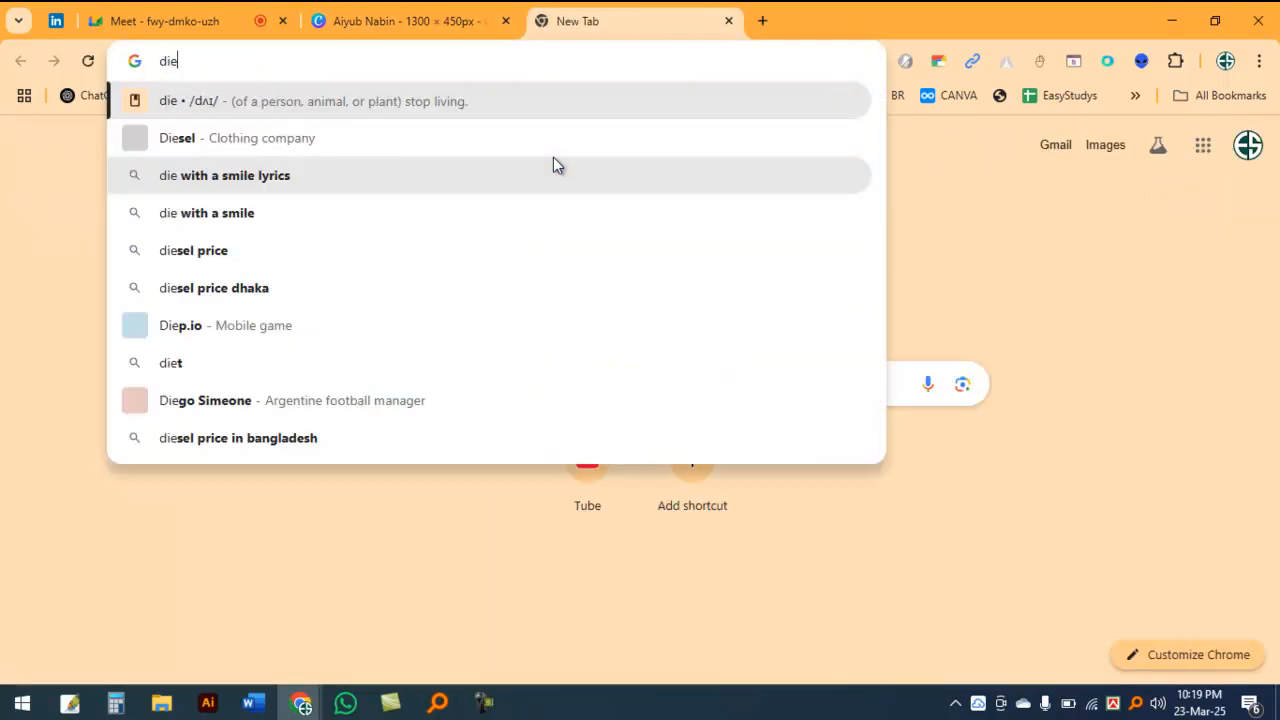
key(BackSpace)
key(BackSpace)
text(igital Mara)
key(BackSpace)
text(keting )
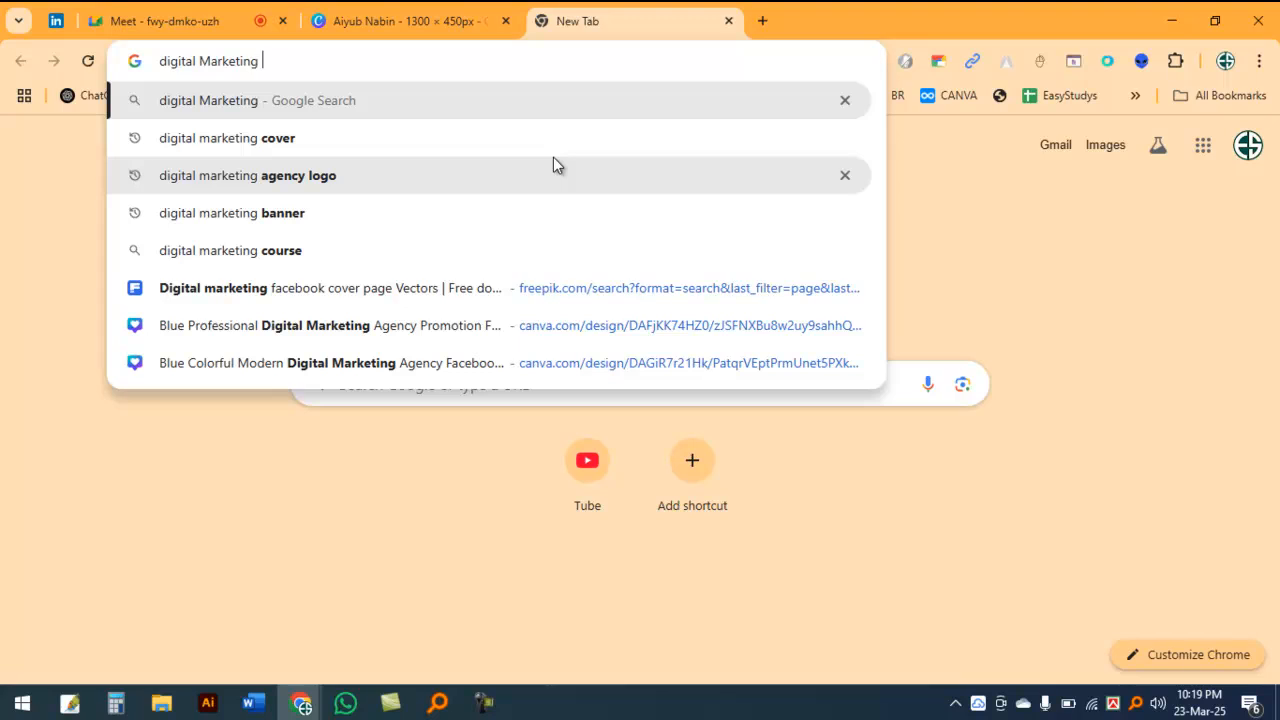
text(agen)
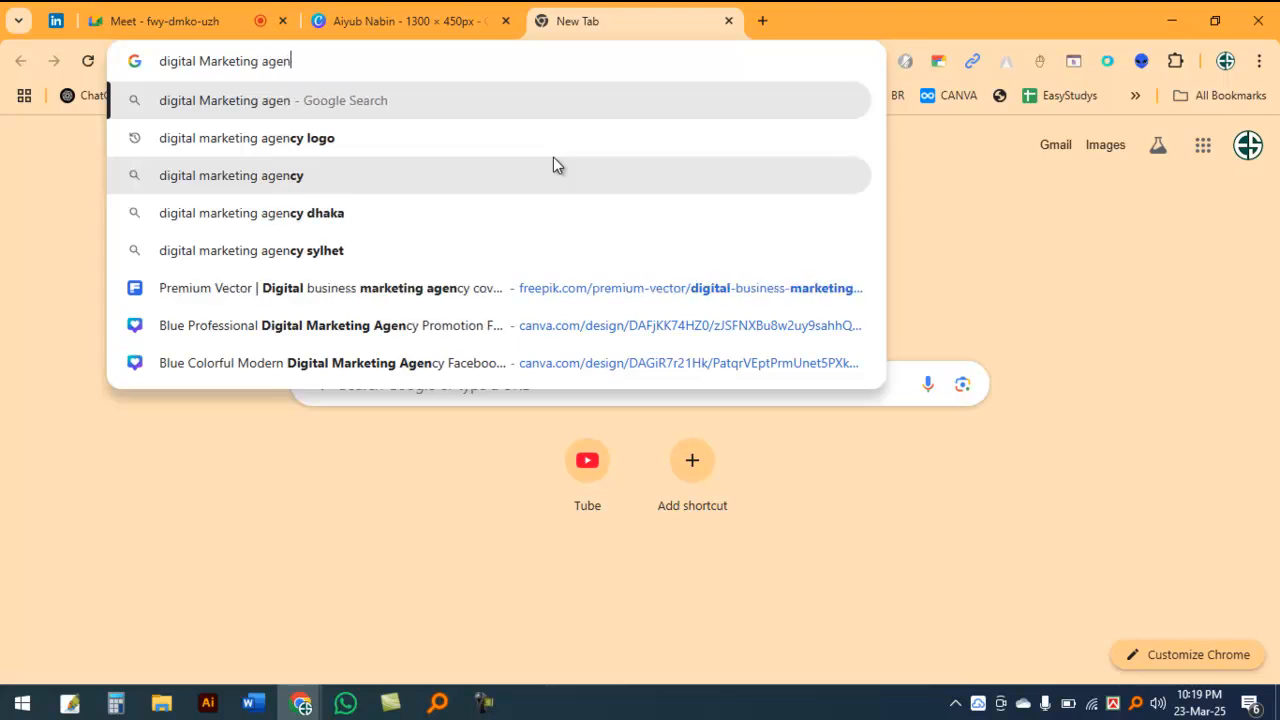
text(cy photo)
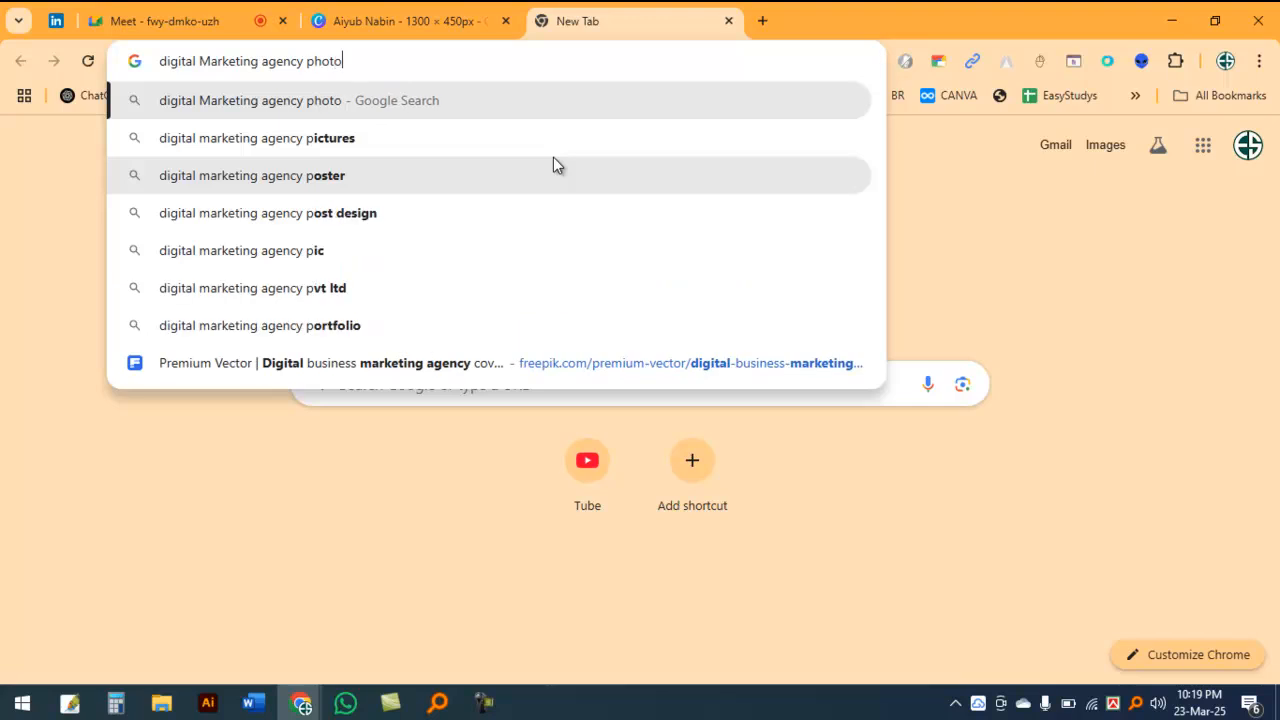
key(Return)
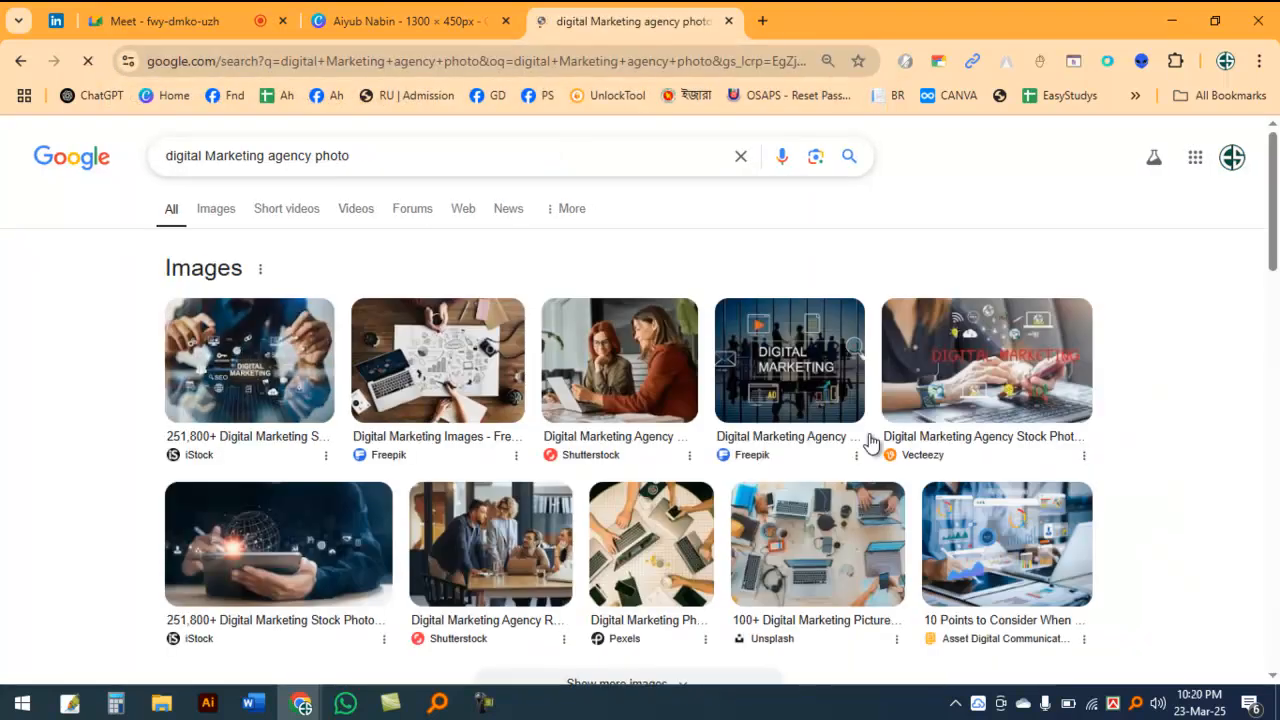
Step: Copy the Asset Digital Communications image of charts floating over a laptop from the image results
scroll(1143, 442, down, 1)
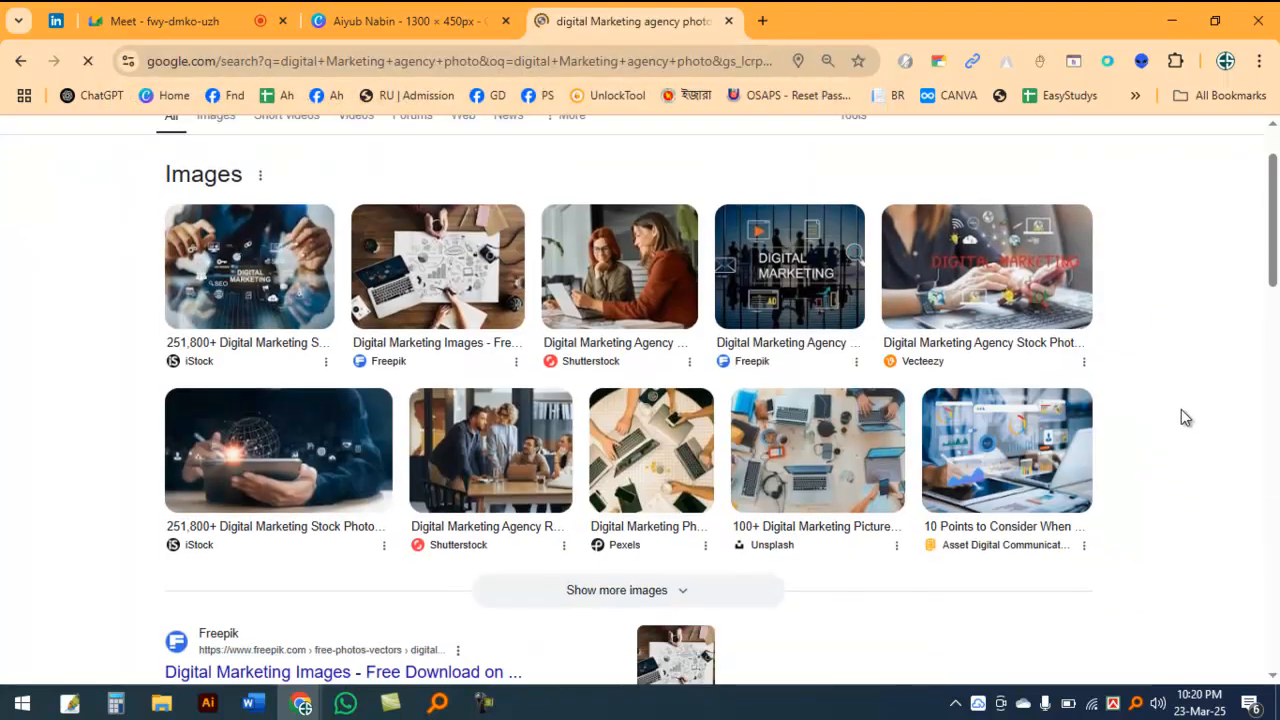
click(949, 440)
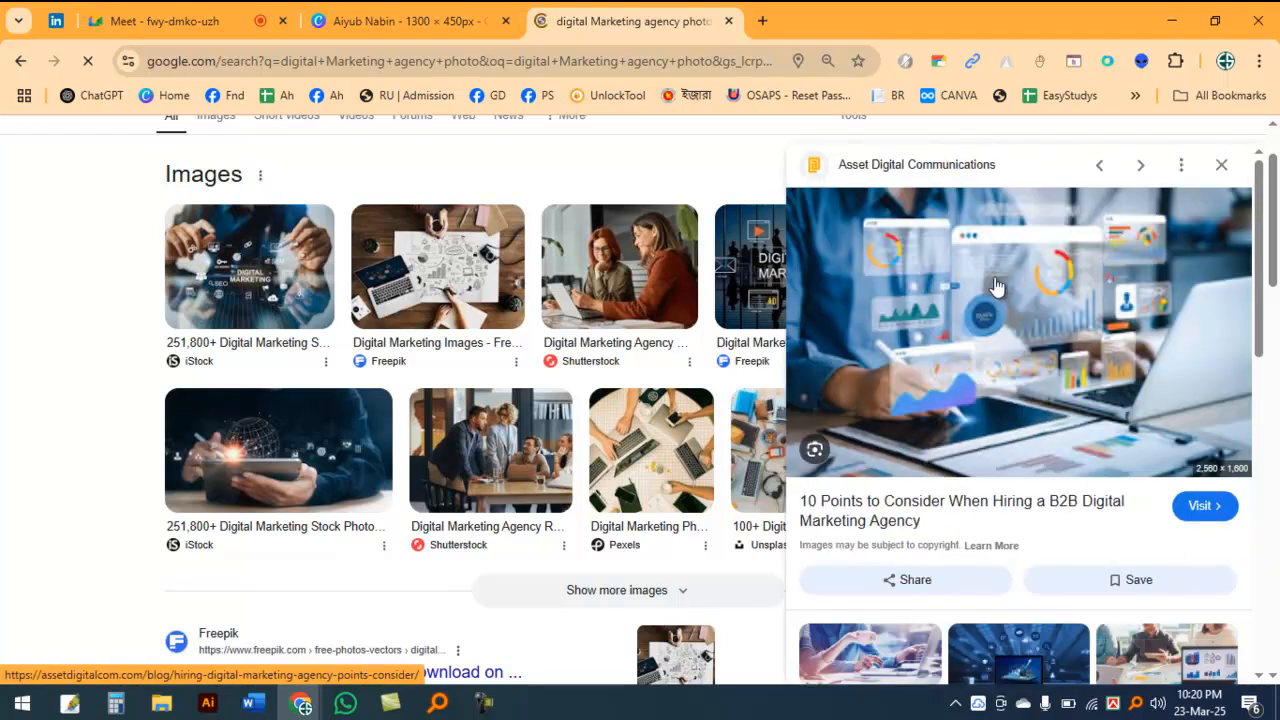
right_click(927, 289)
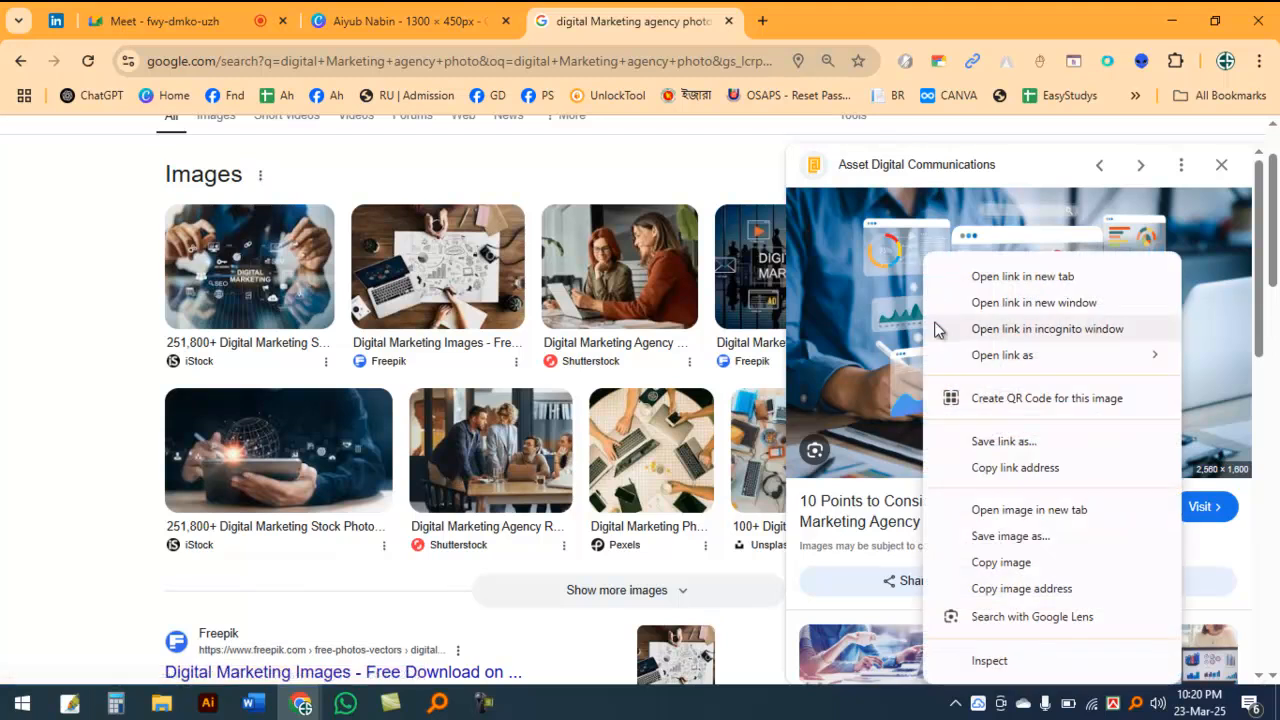
click(1042, 566)
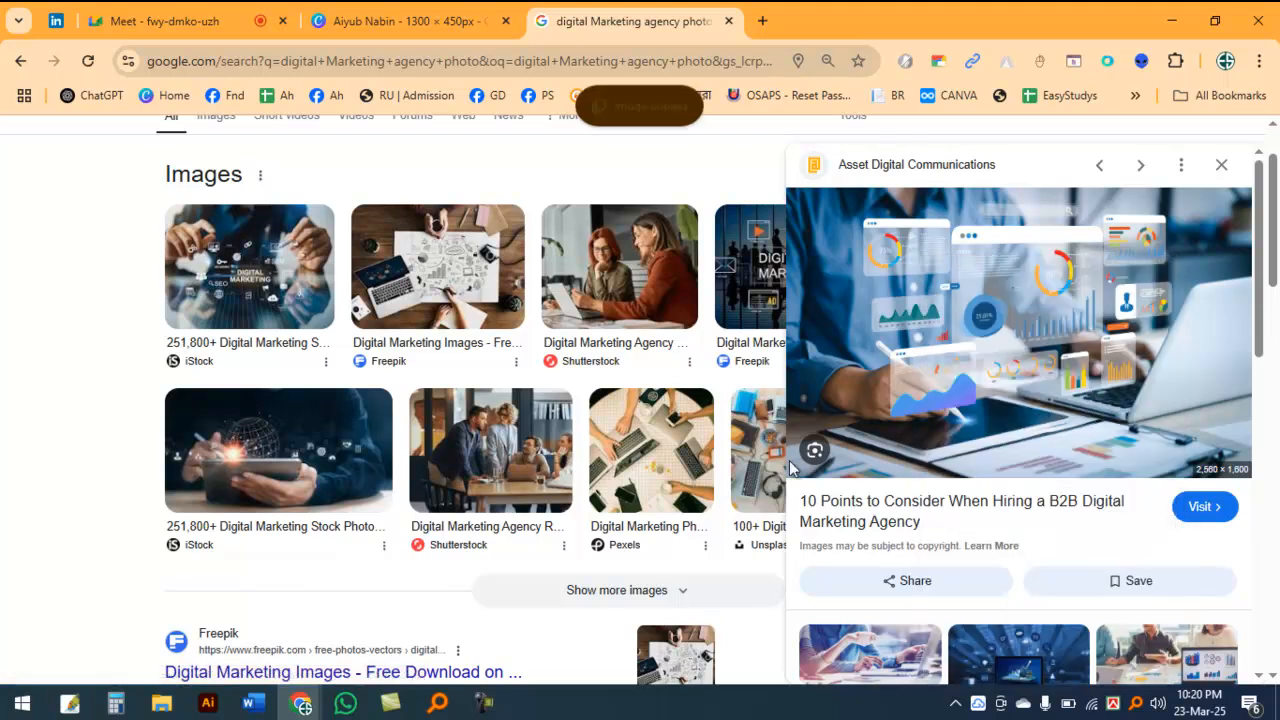
Step: Switch back to the Canva banner, paste the copied photo and fill the leftmost frame with it
click(389, 18)
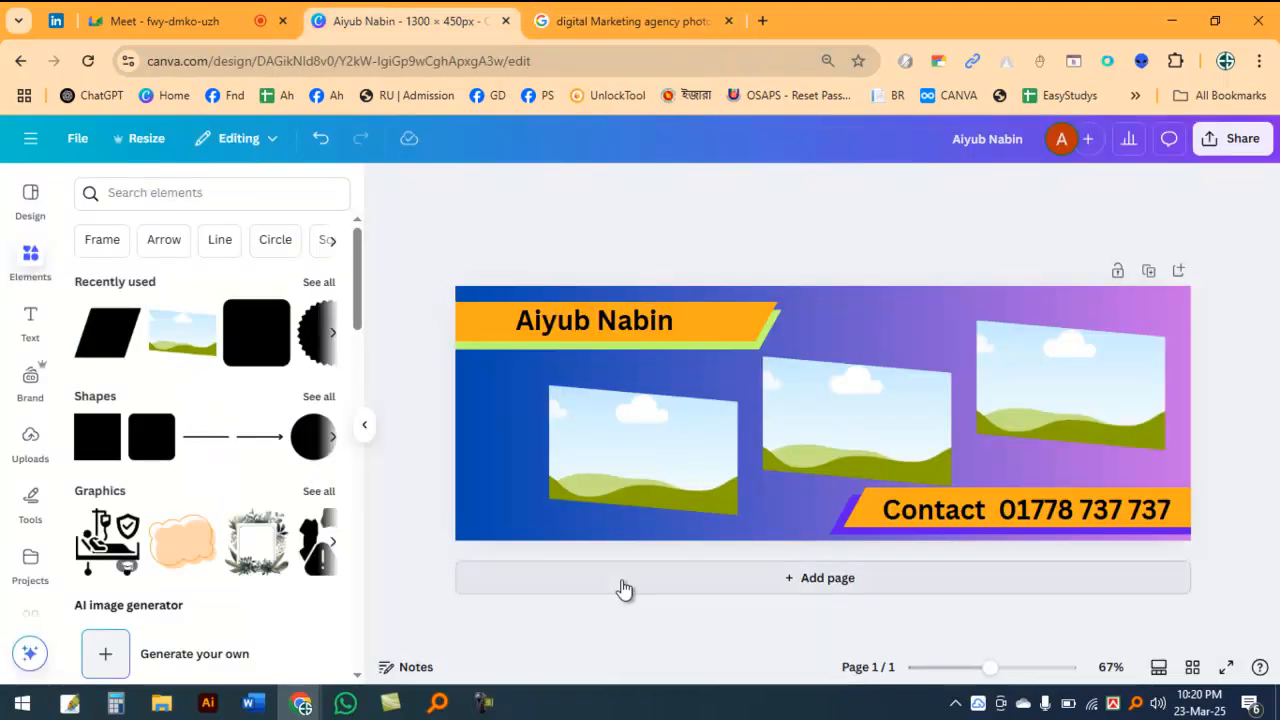
key(ctrl+v)
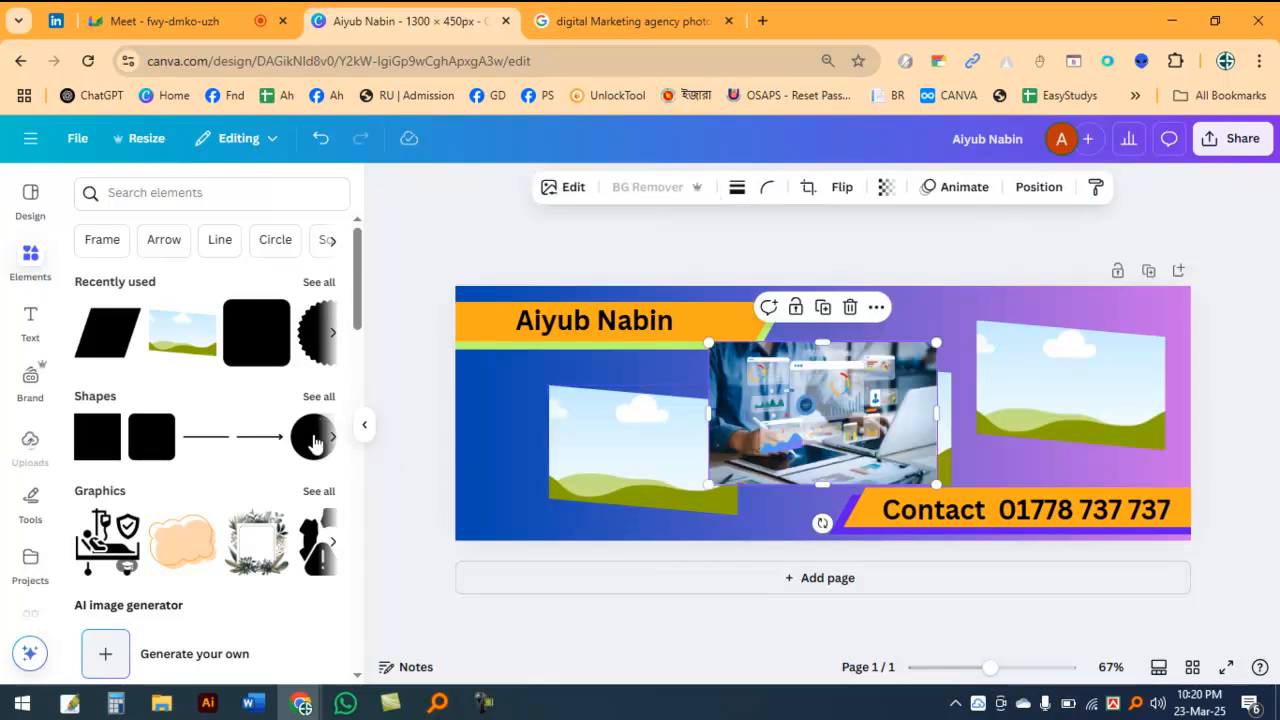
drag(722, 385, 578, 485)
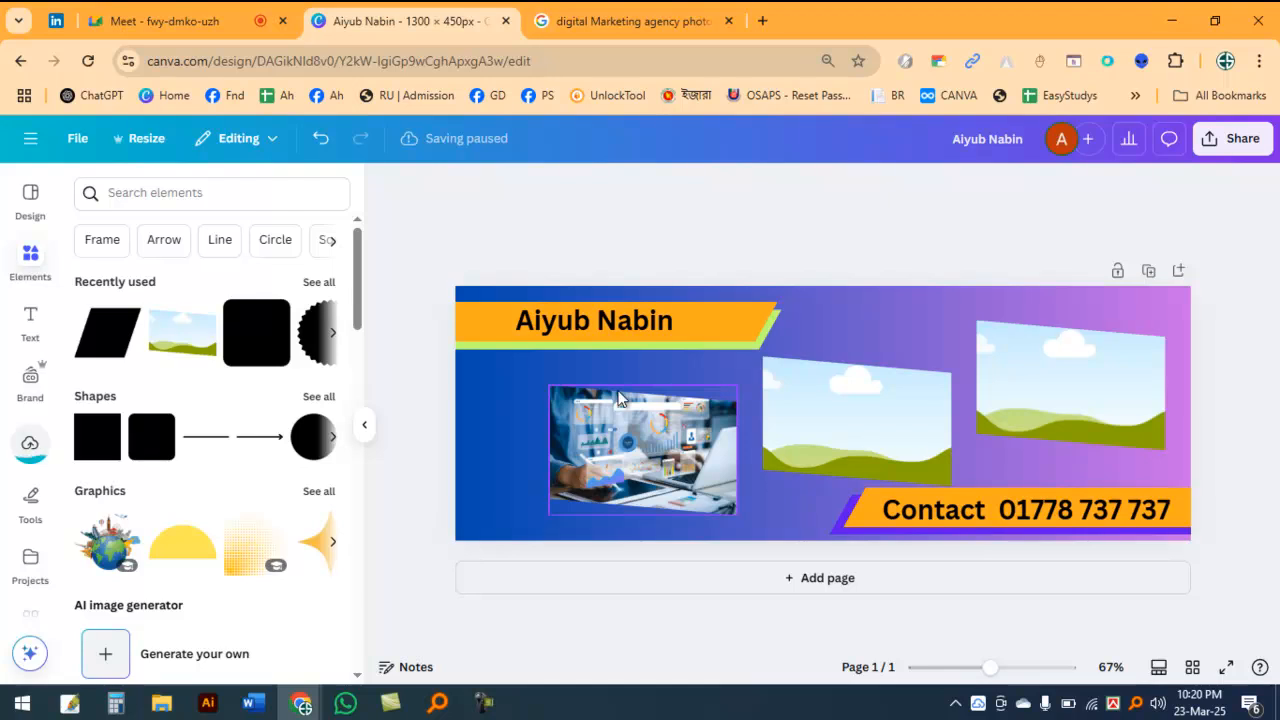
click(483, 397)
click(633, 408)
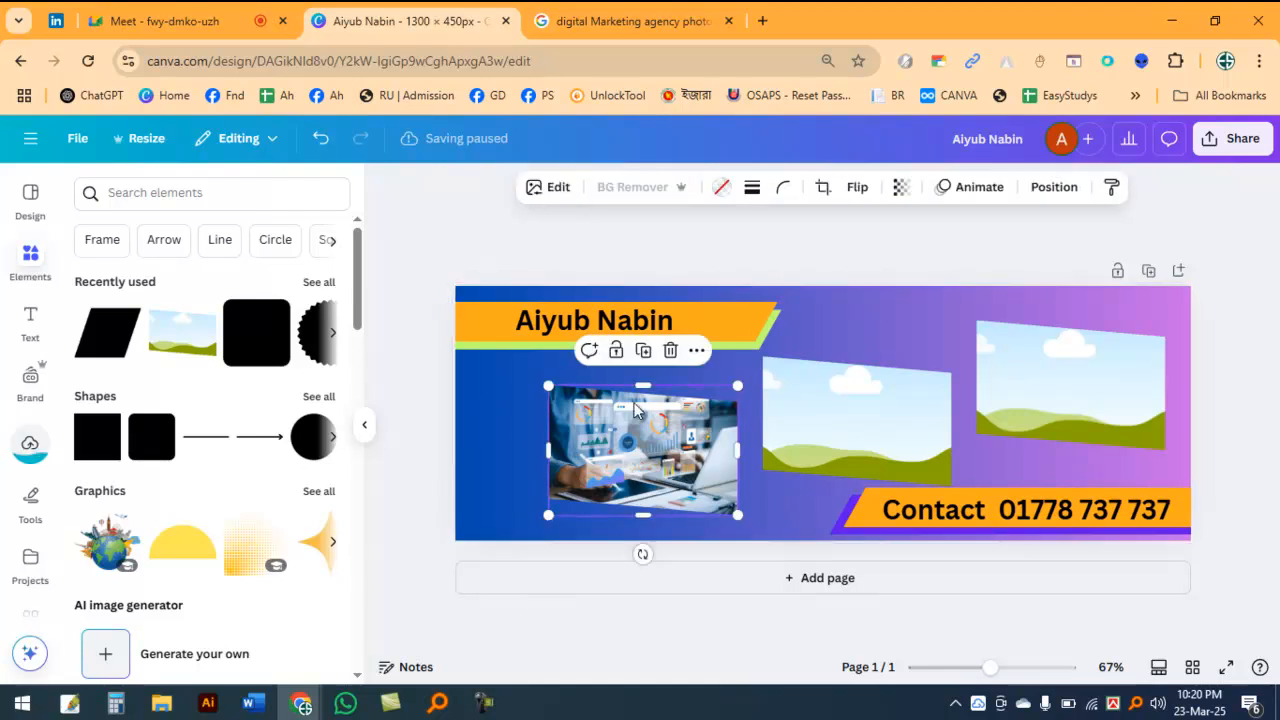
click(505, 418)
click(678, 460)
click(888, 315)
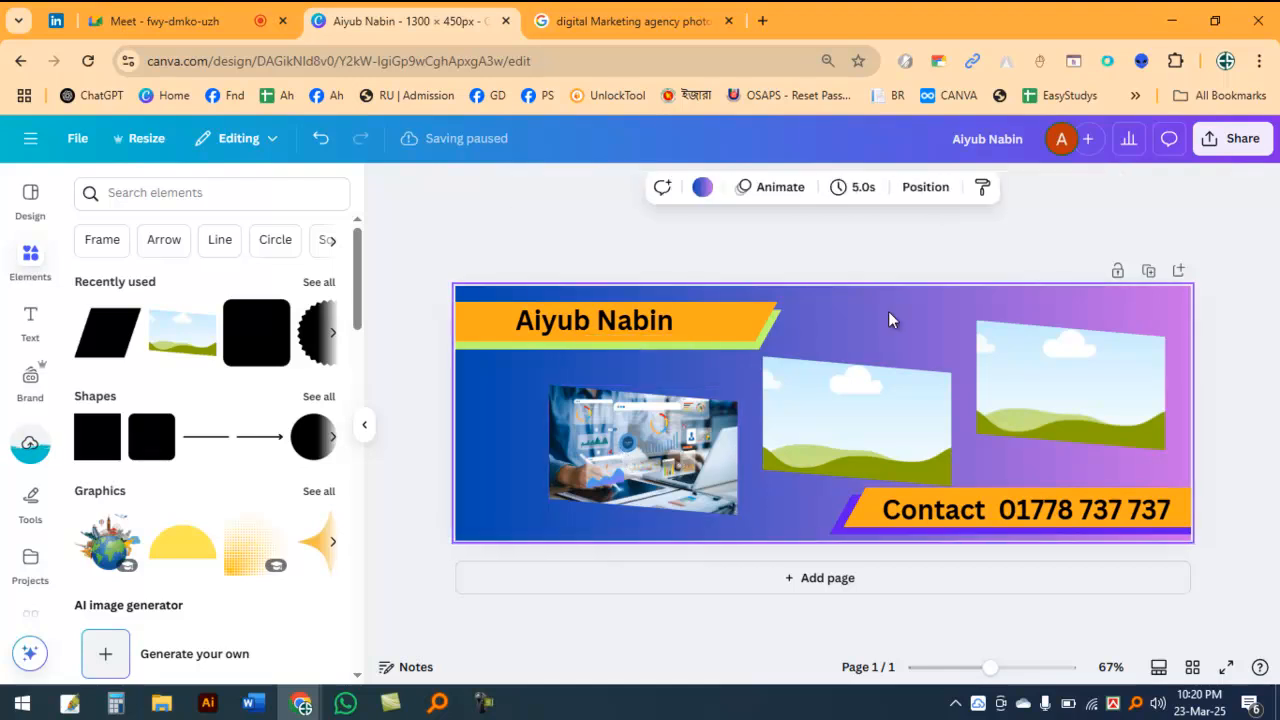
Step: Return to the Google results and copy the LiveAbout digital marketing illustration with the megaphone
click(563, 15)
scroll(687, 472, down, 5)
scroll(687, 472, up, 6)
scroll(1060, 520, down, 5)
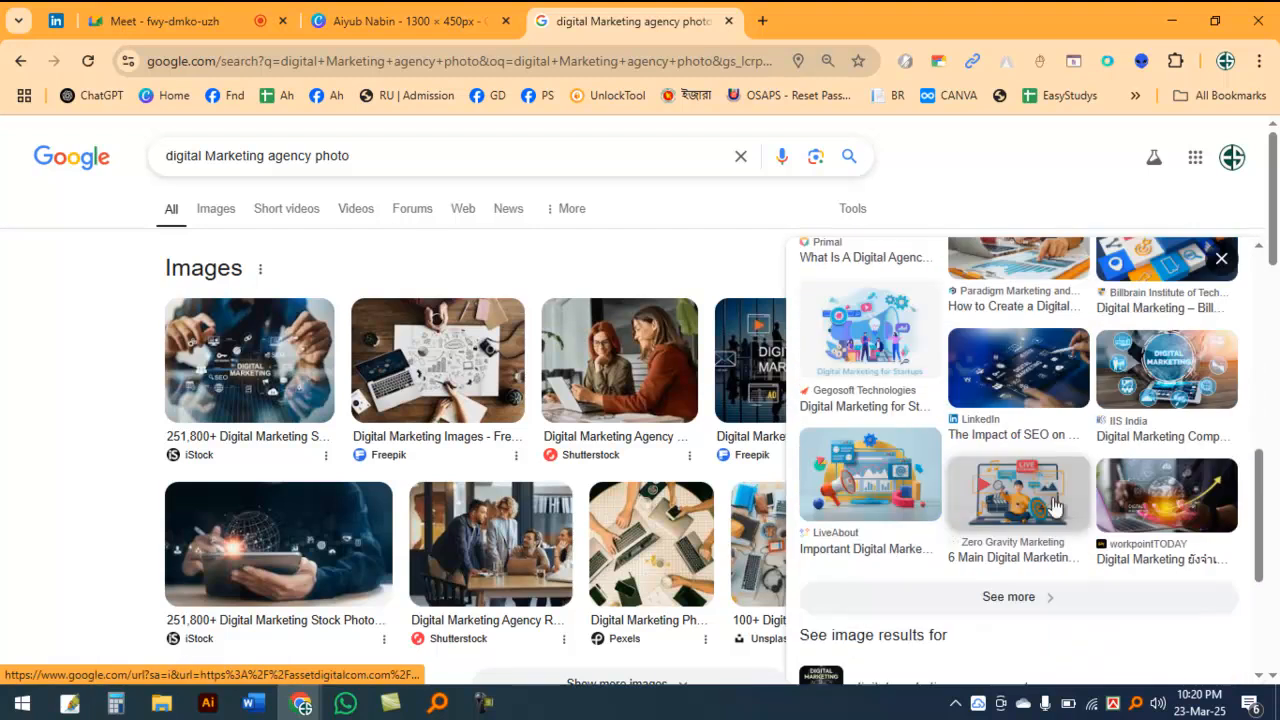
scroll(1043, 543, down, 2)
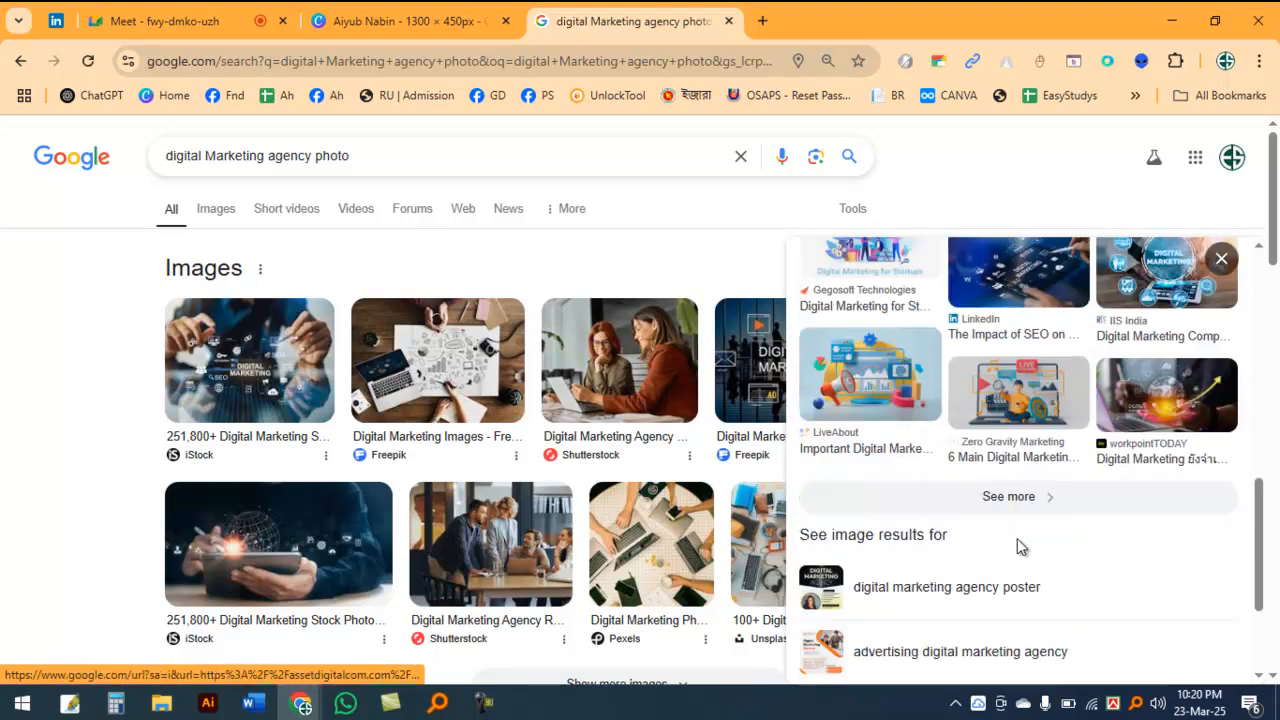
scroll(980, 530, up, 2)
click(843, 477)
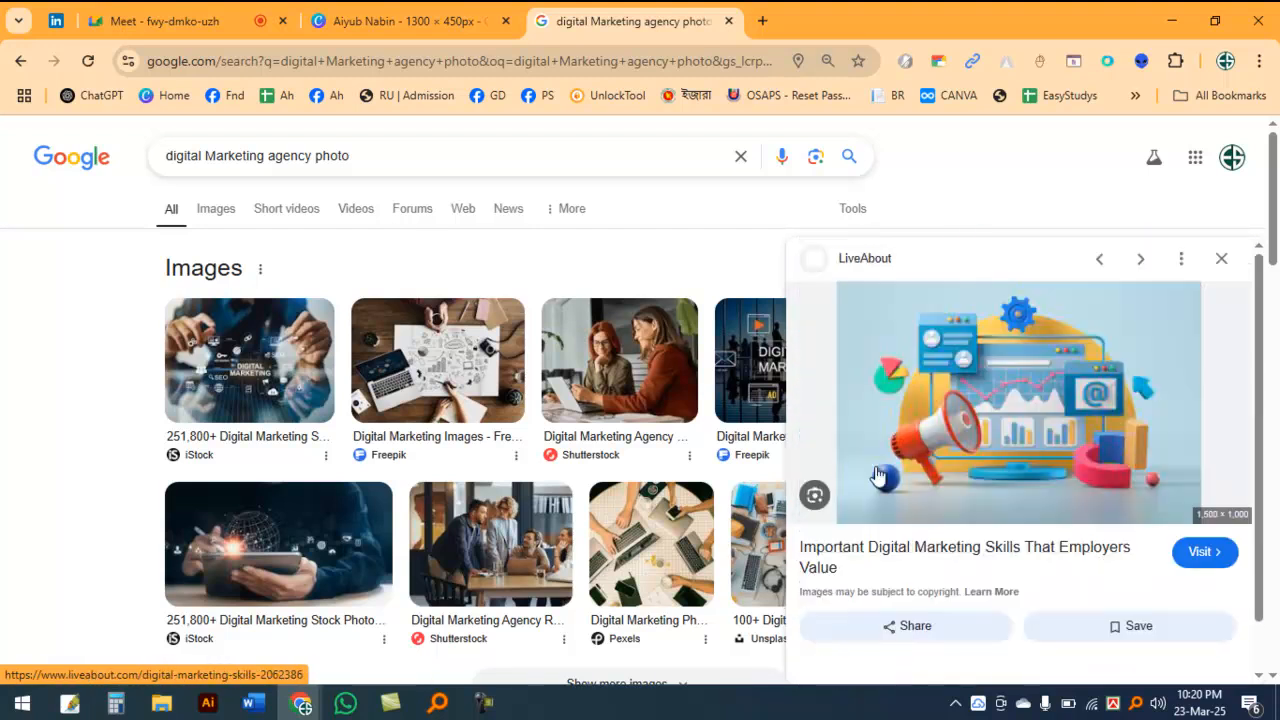
right_click(1040, 370)
click(896, 562)
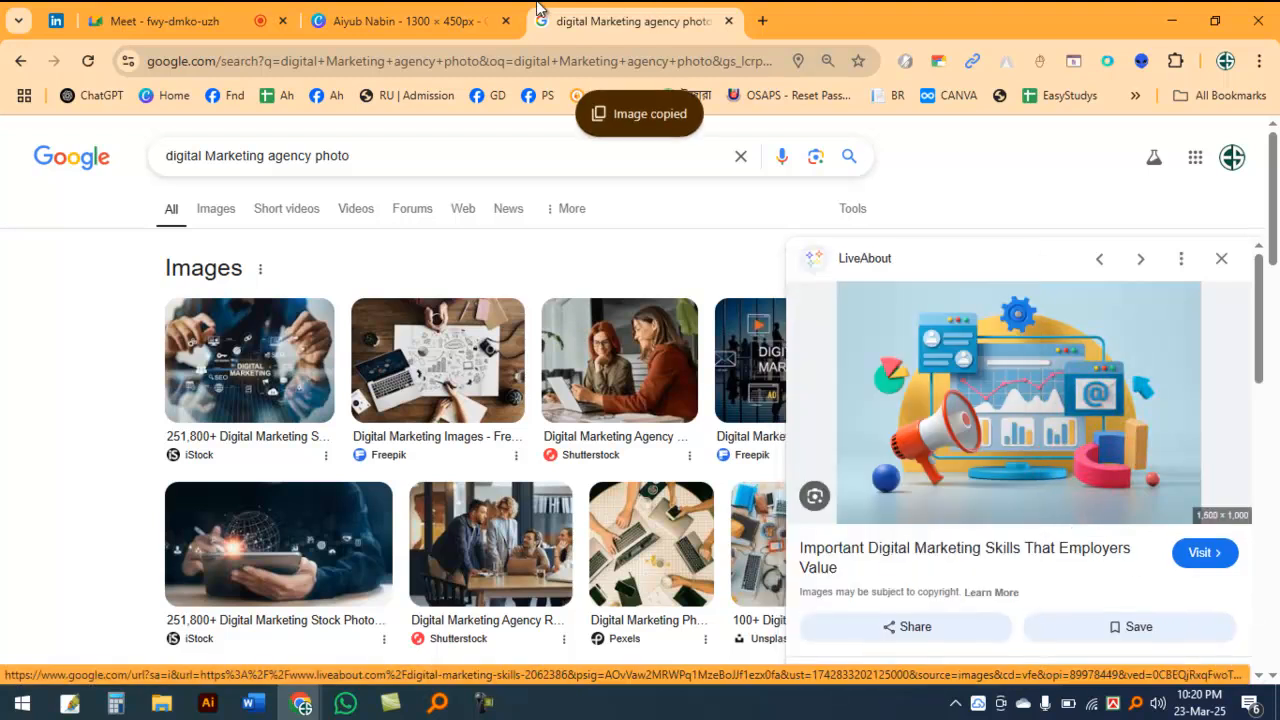
Step: Paste the megaphone illustration into the Canva banner and drop it into the middle frame
click(434, 21)
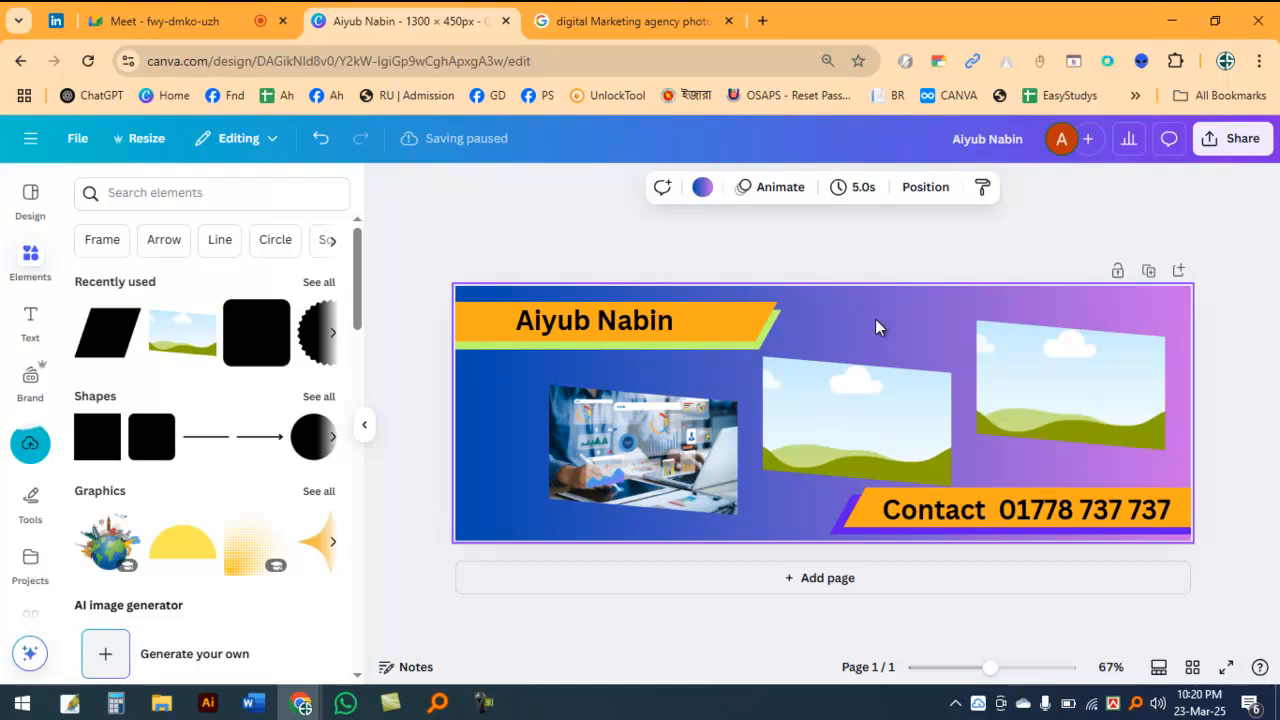
key(ctrl+v)
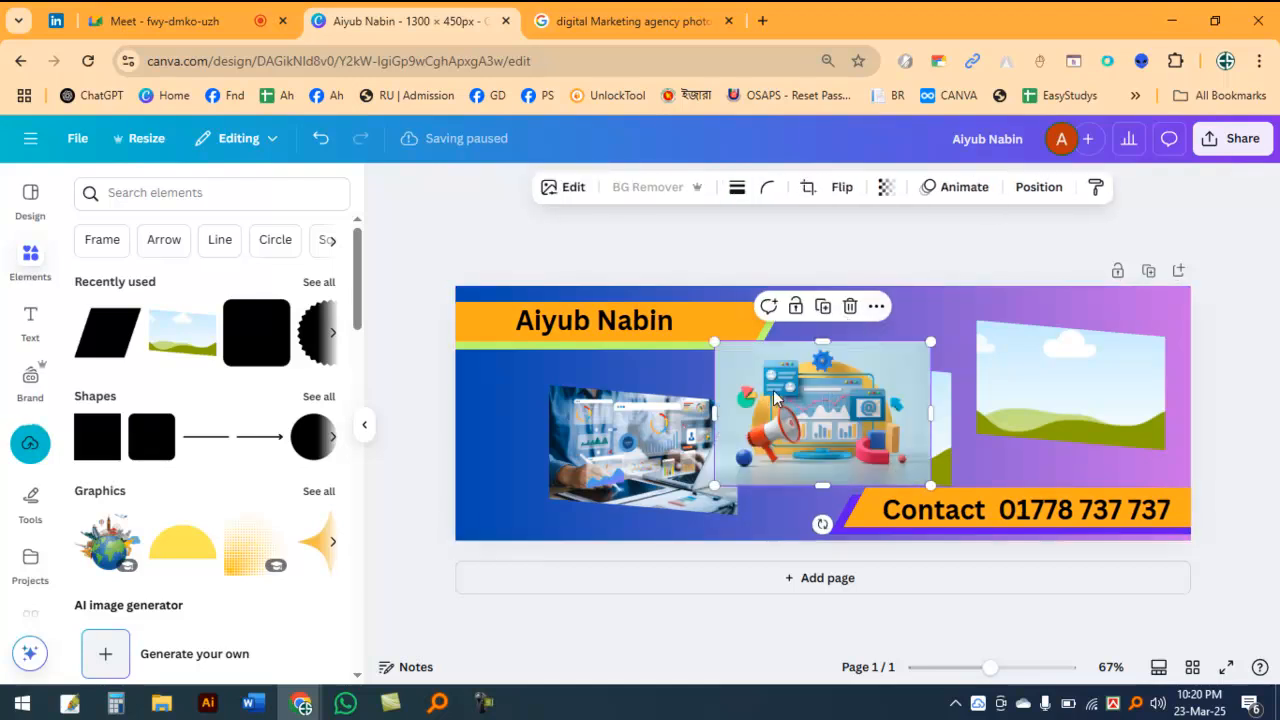
drag(826, 393, 836, 418)
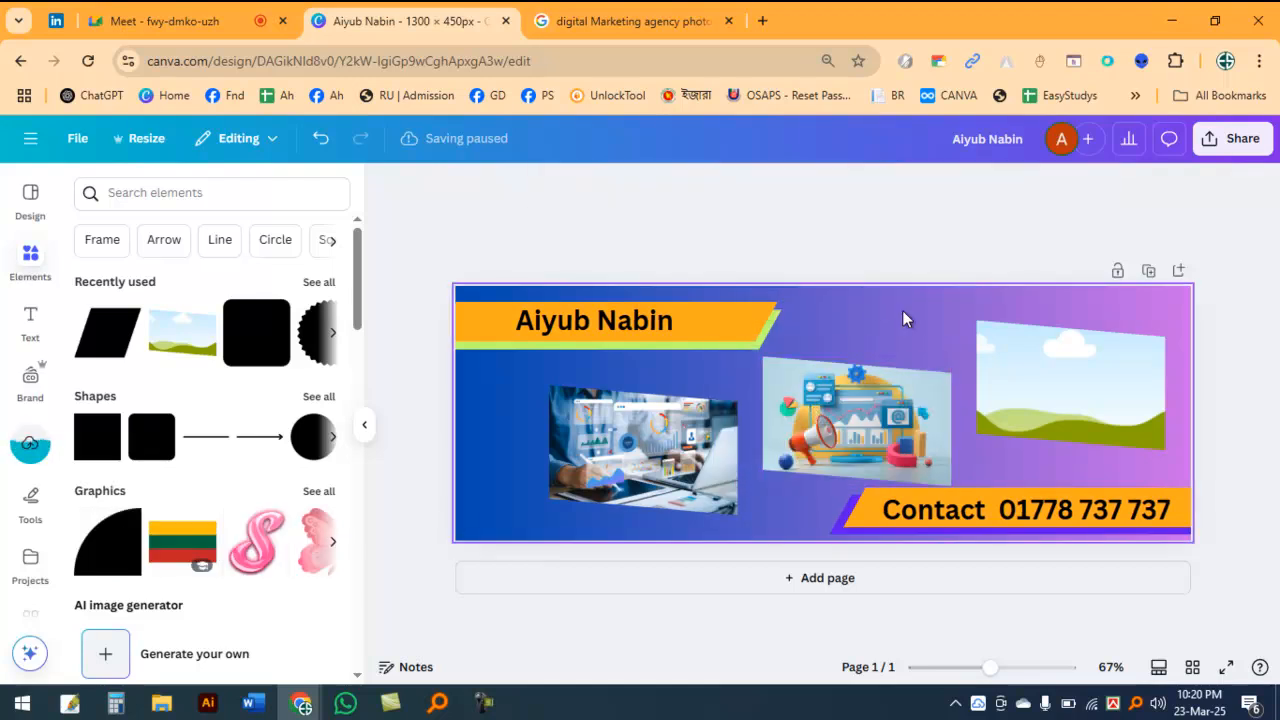
Step: Copy the Shutterstock photo of a team meeting from the Google results and return to the Canva banner page
click(650, 15)
scroll(1023, 514, down, 5)
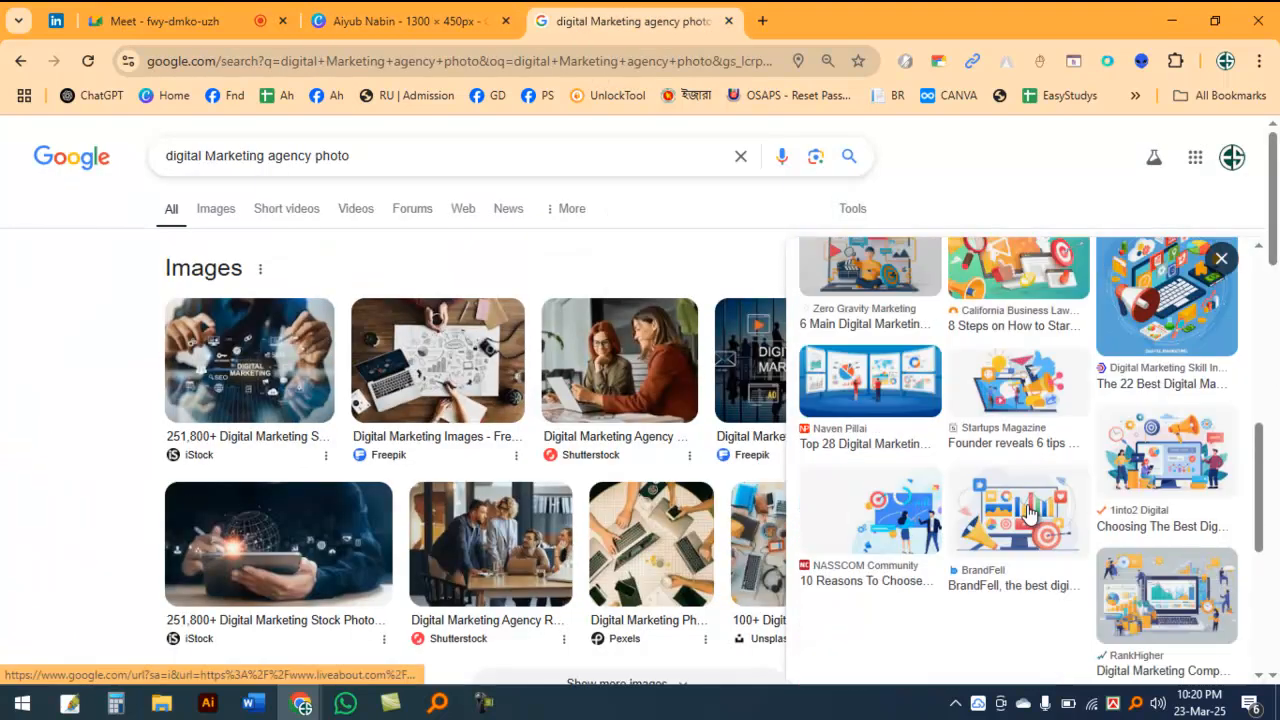
scroll(473, 537, down, 1)
scroll(473, 537, down, 1)
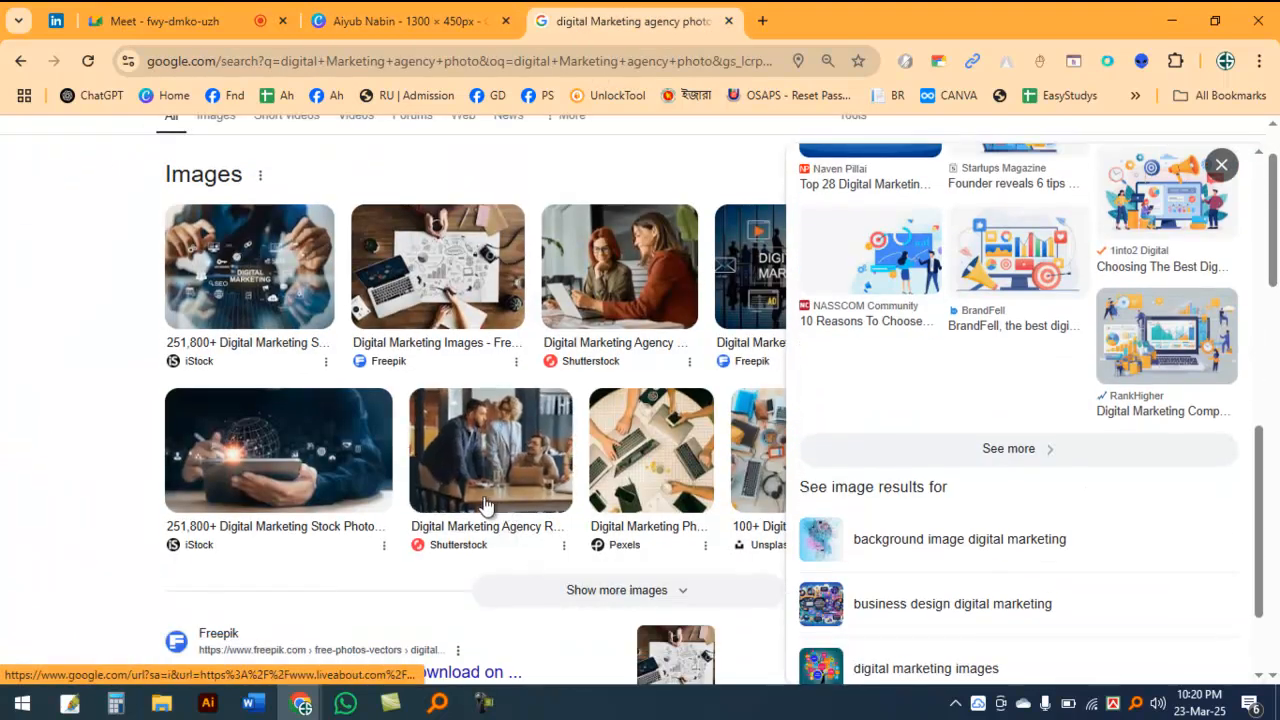
click(505, 443)
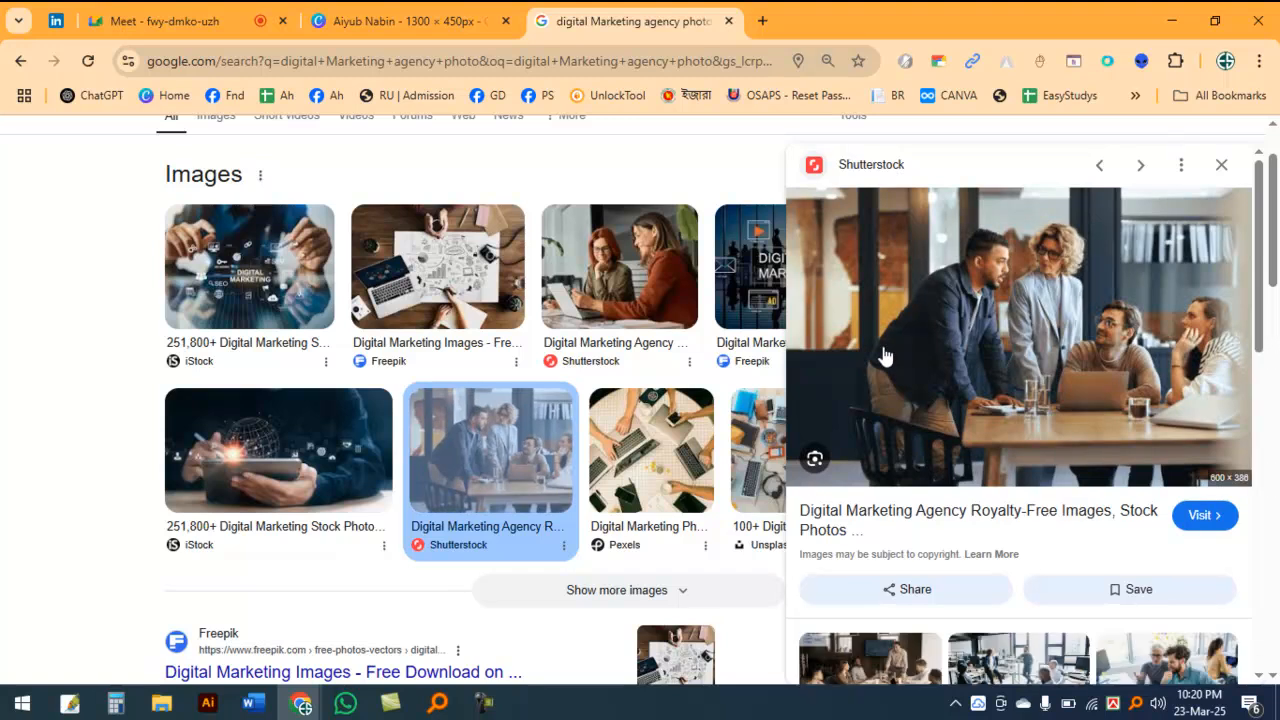
right_click(1100, 306)
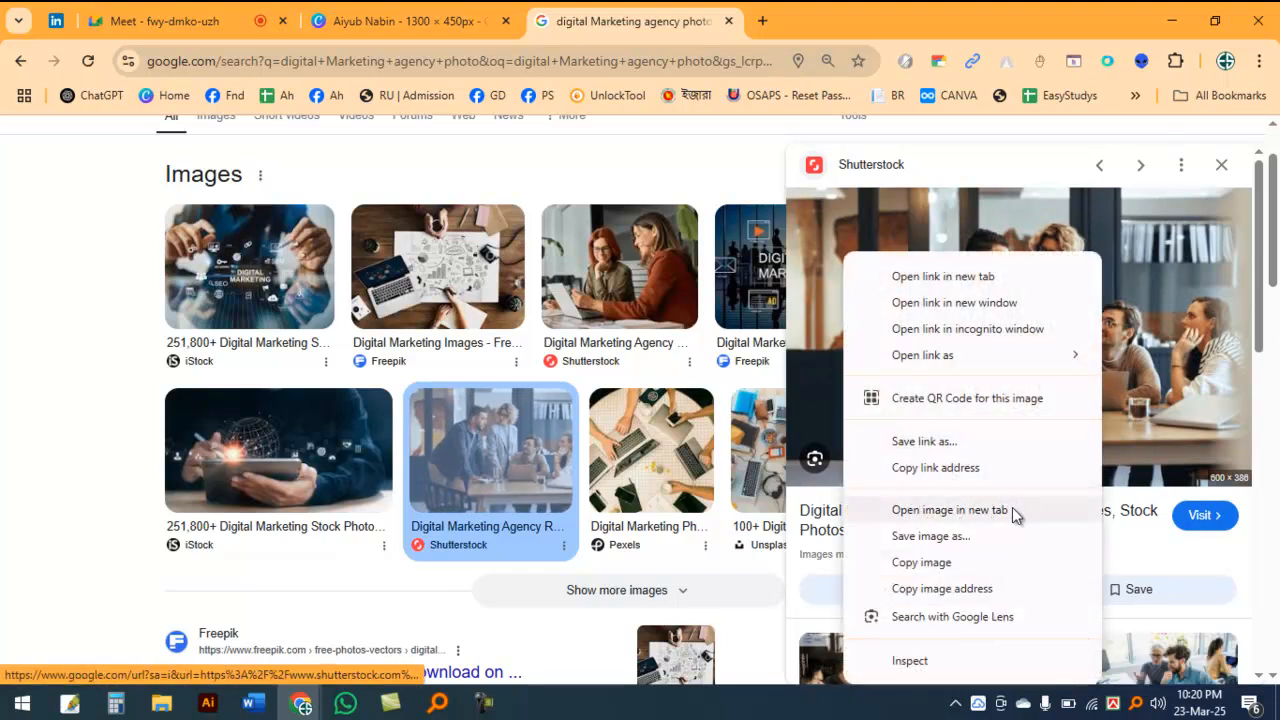
click(990, 565)
click(455, 18)
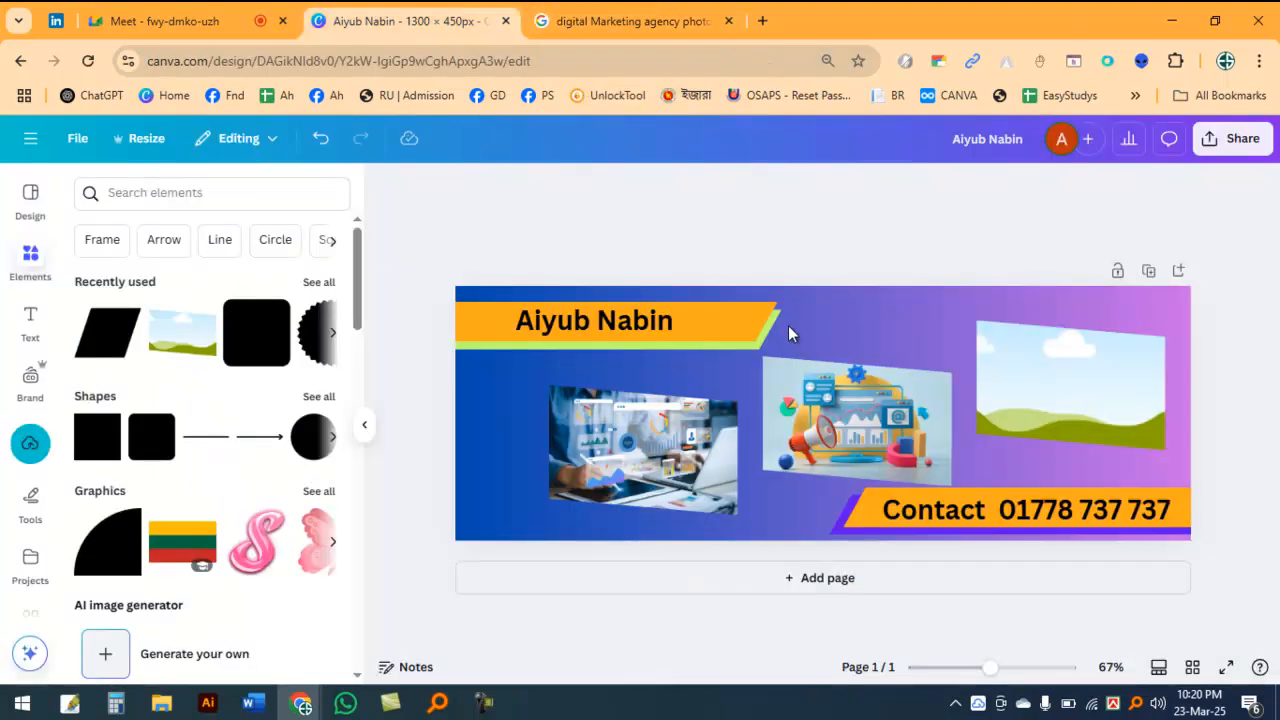
click(820, 307)
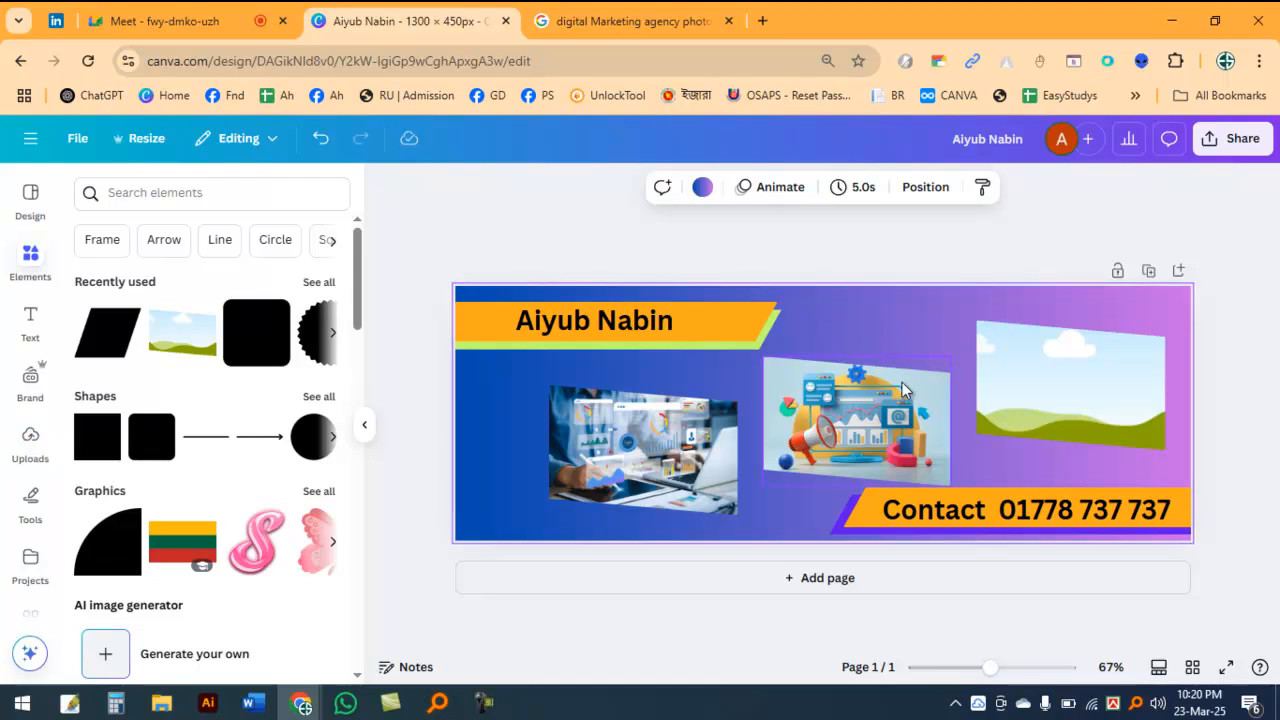
Step: Paste the copied team meeting photo into the banner and fill the rightmost frame with it
key(ctrl+v)
drag(902, 381, 1070, 385)
click(870, 320)
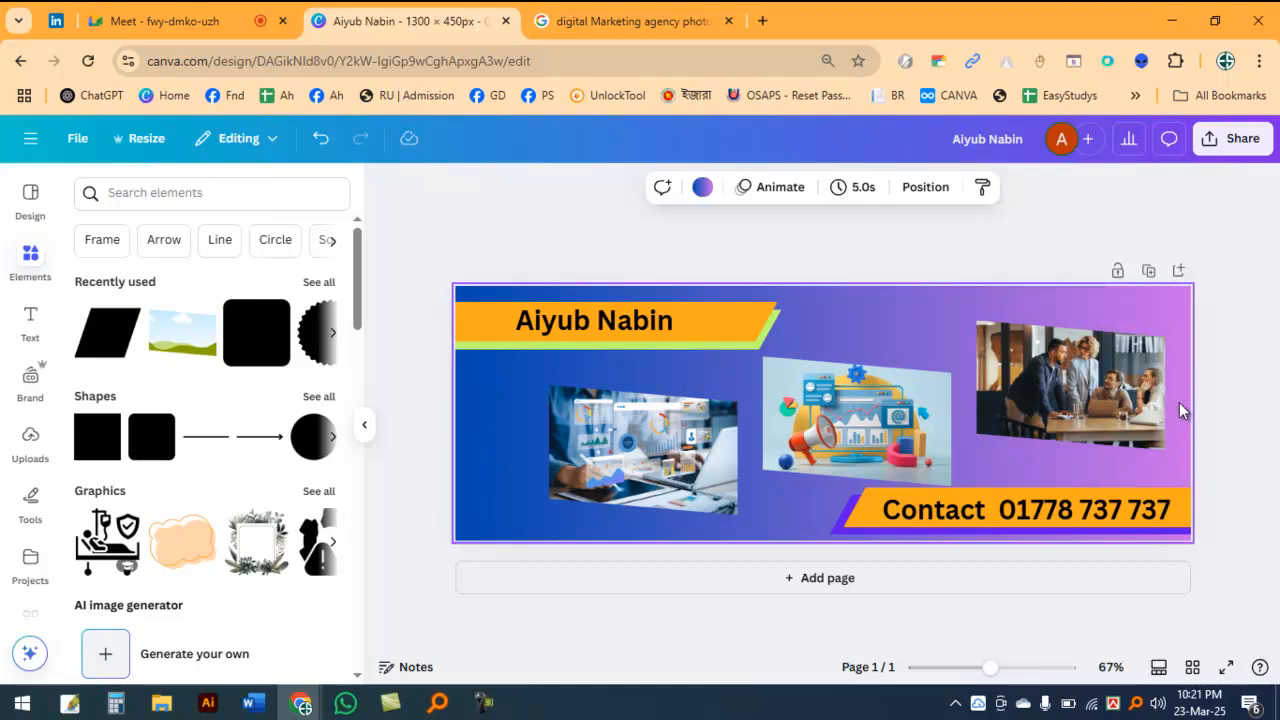
click(890, 412)
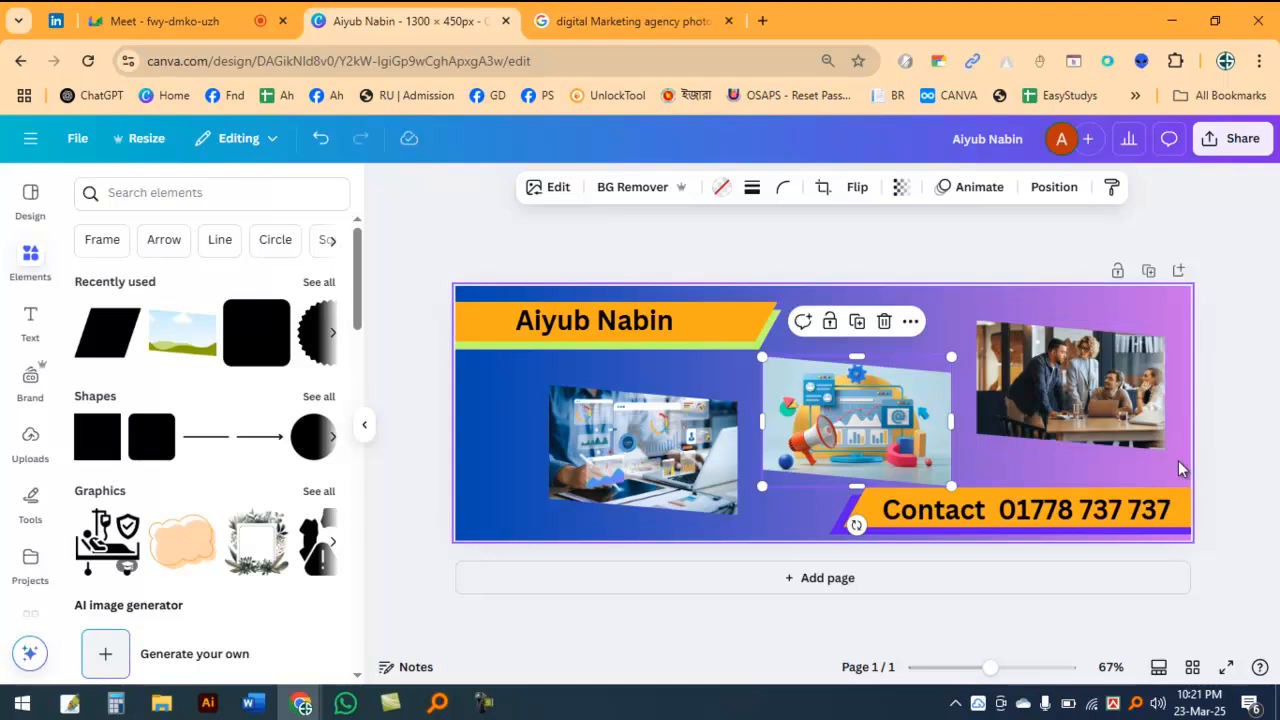
click(990, 307)
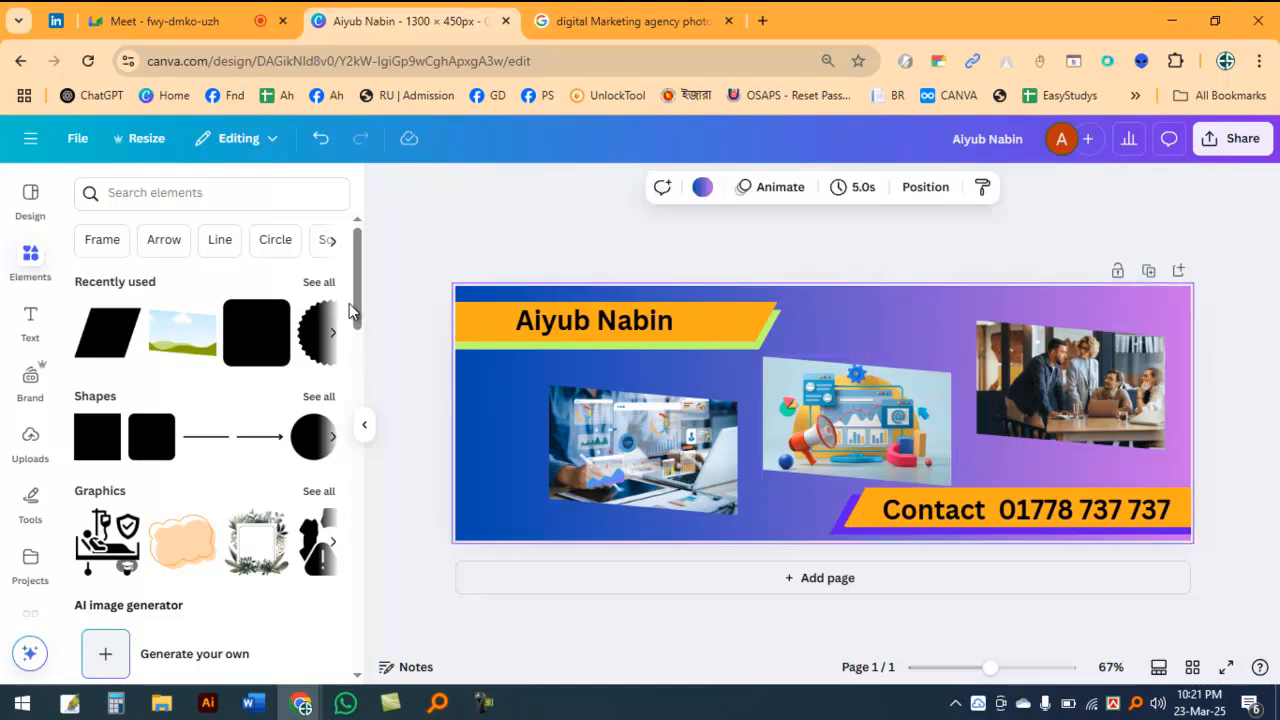
Step: Change the second colour of the banner's background gradient to near-black
click(703, 190)
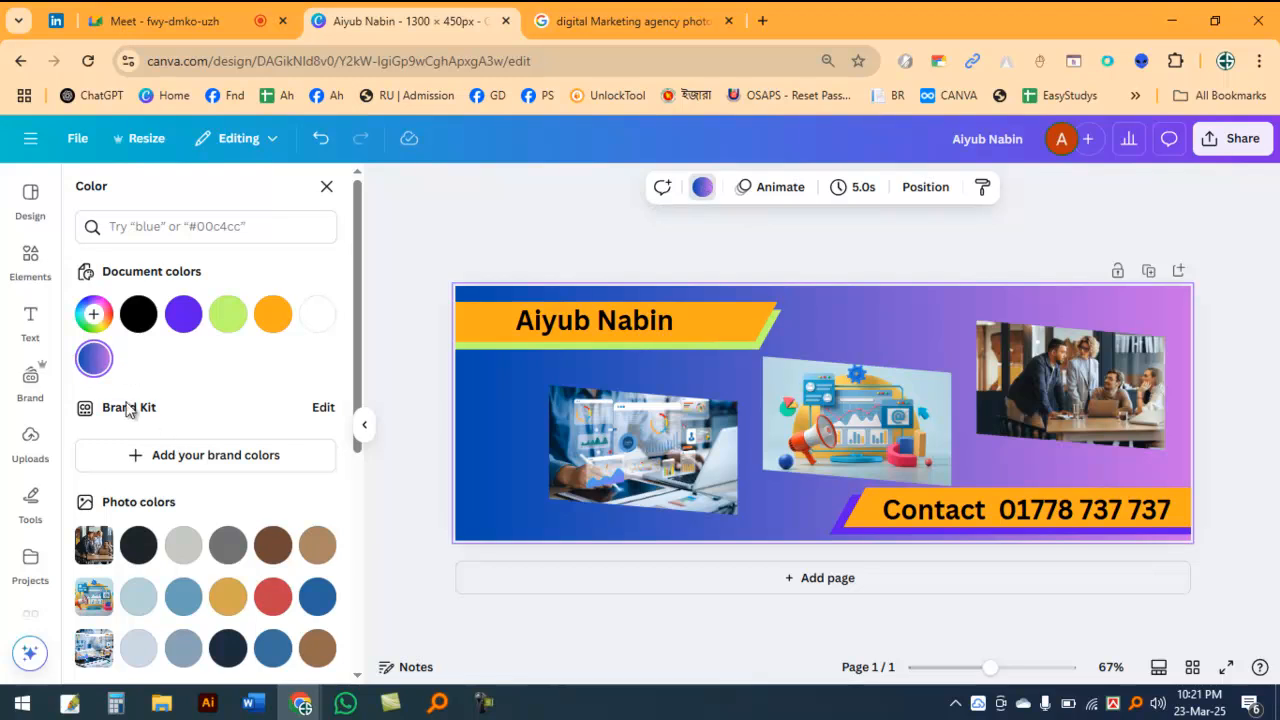
click(94, 358)
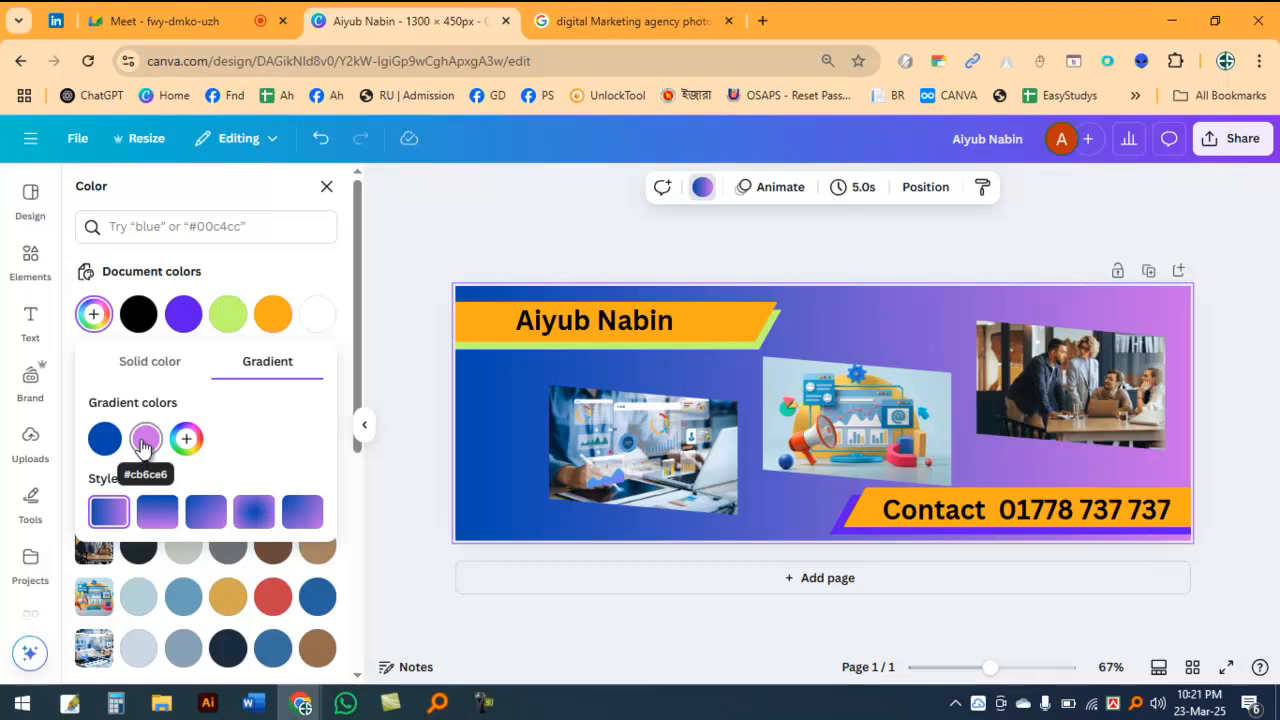
click(145, 440)
drag(230, 519, 210, 561)
click(476, 236)
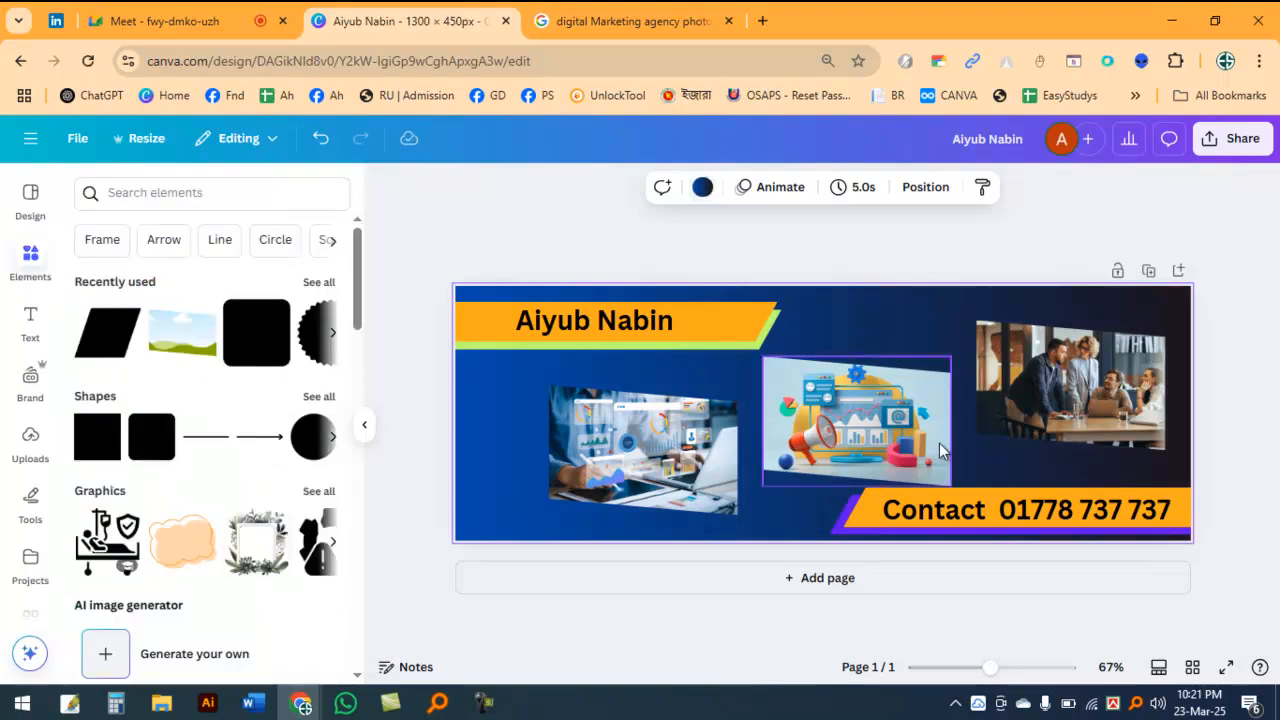
click(842, 528)
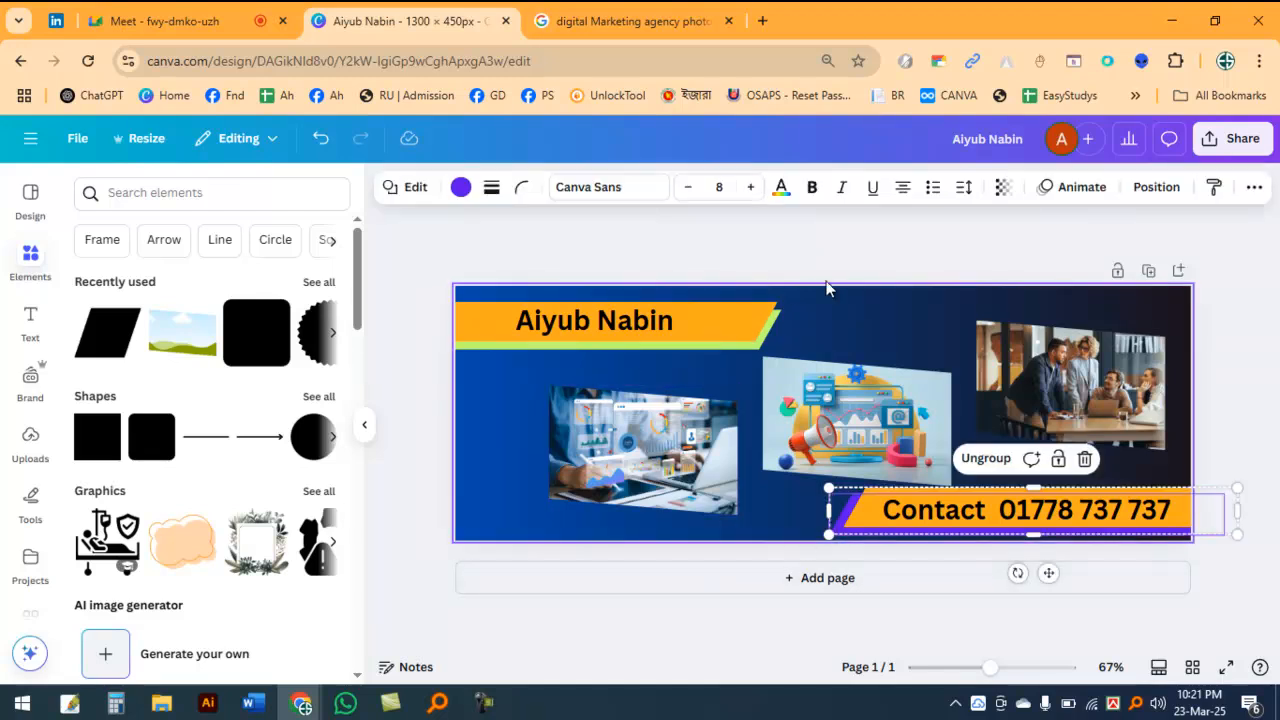
click(822, 246)
scroll(1007, 337, up, 5)
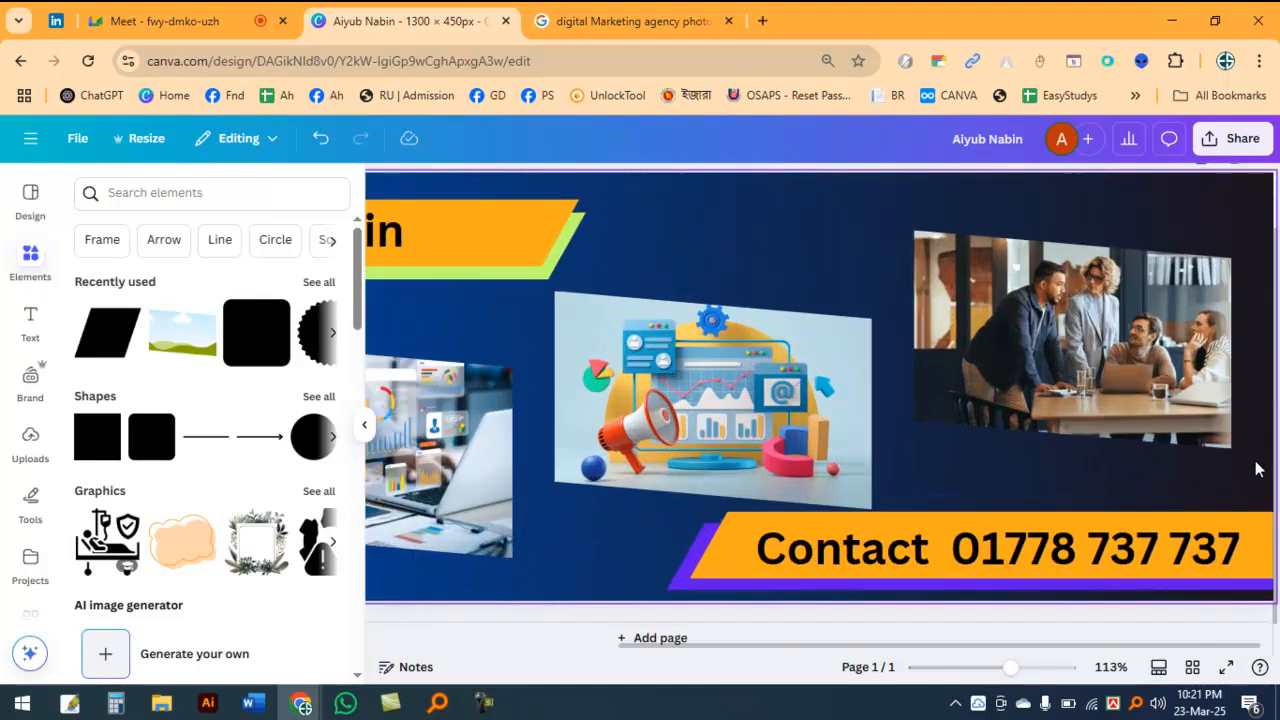
scroll(1114, 432, down, 4)
Step: Select all three photo frames together and nudge them slightly upward
click(628, 465)
shift+click(835, 415)
shift+click(1130, 361)
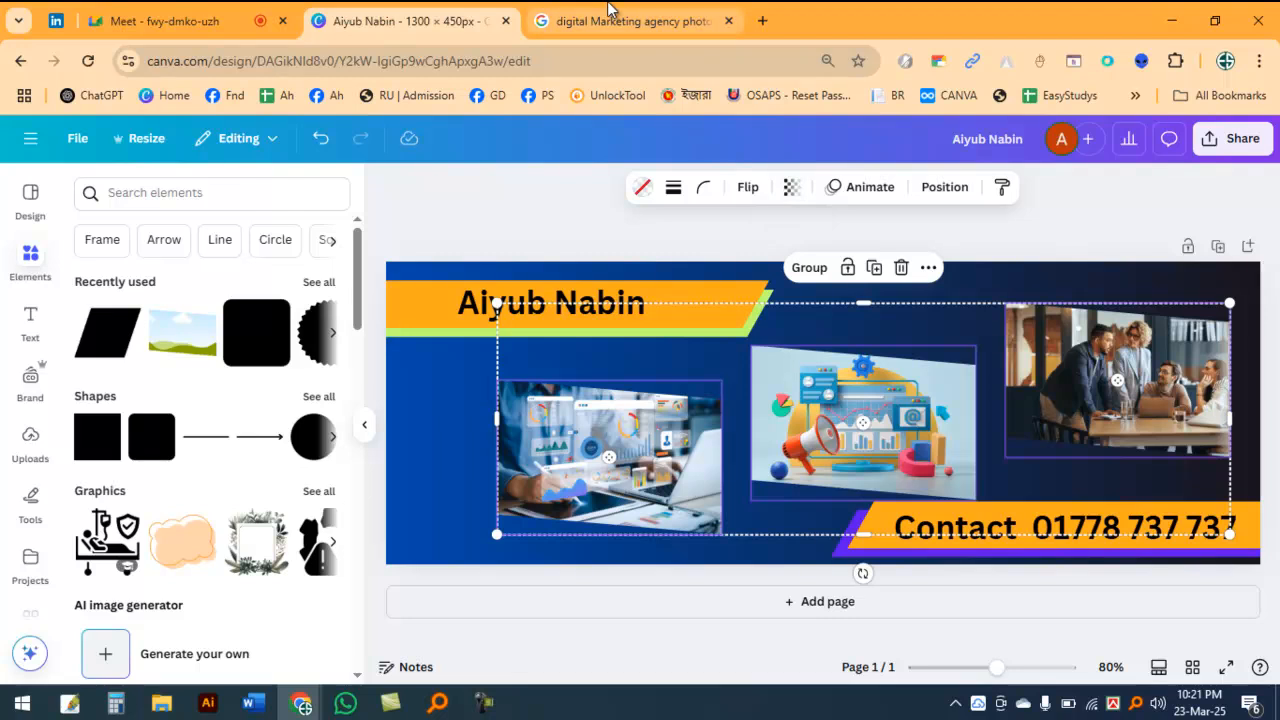
key(Up)
key(Up)
key(Up)
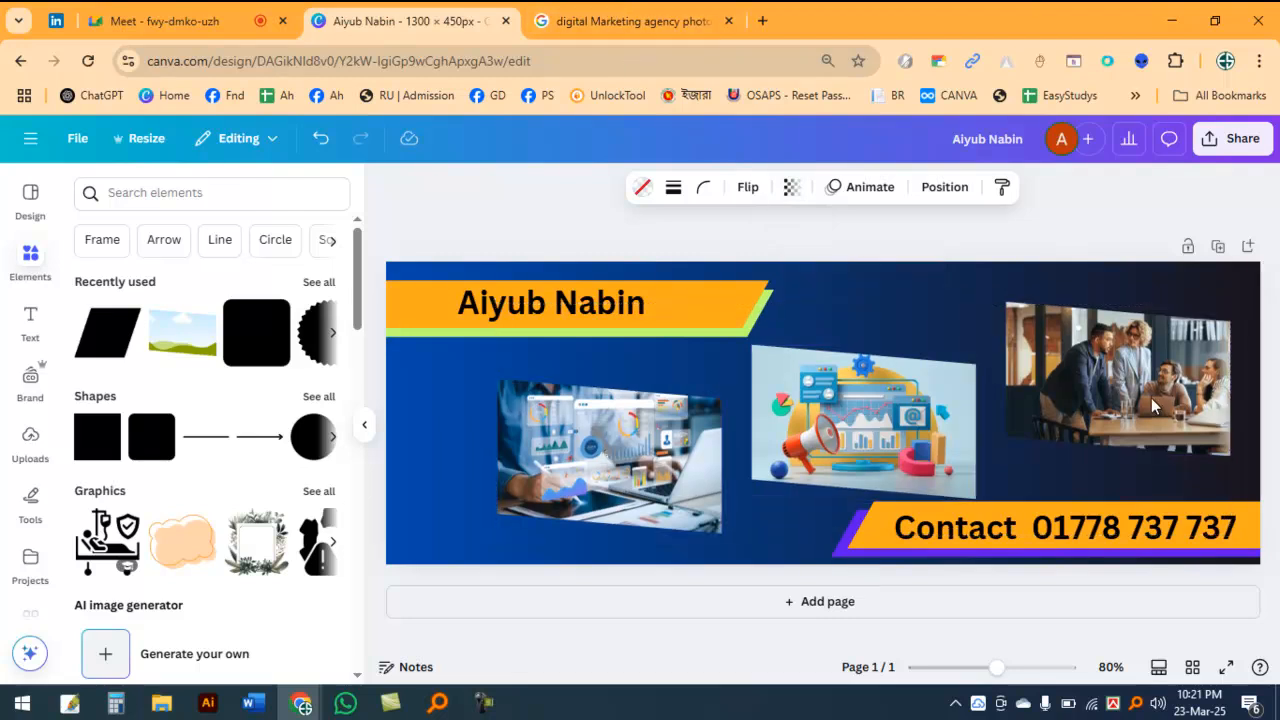
click(562, 222)
click(879, 411)
click(1009, 245)
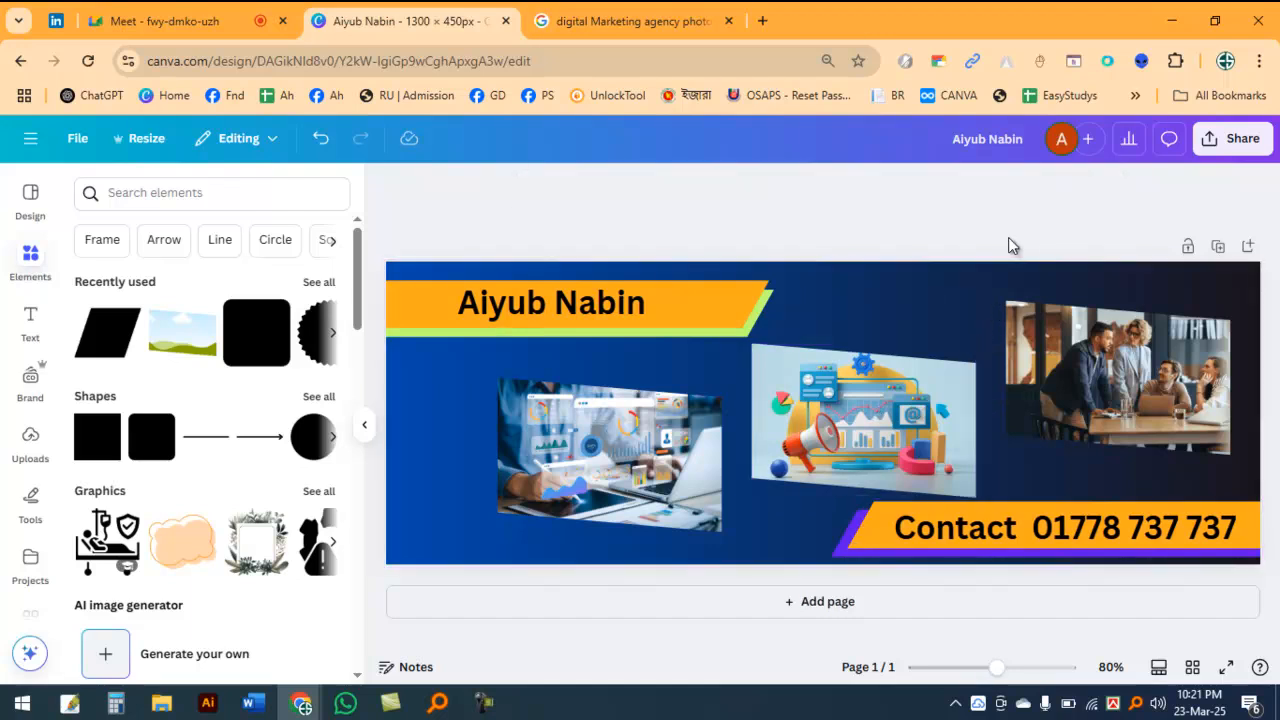
click(885, 397)
click(851, 224)
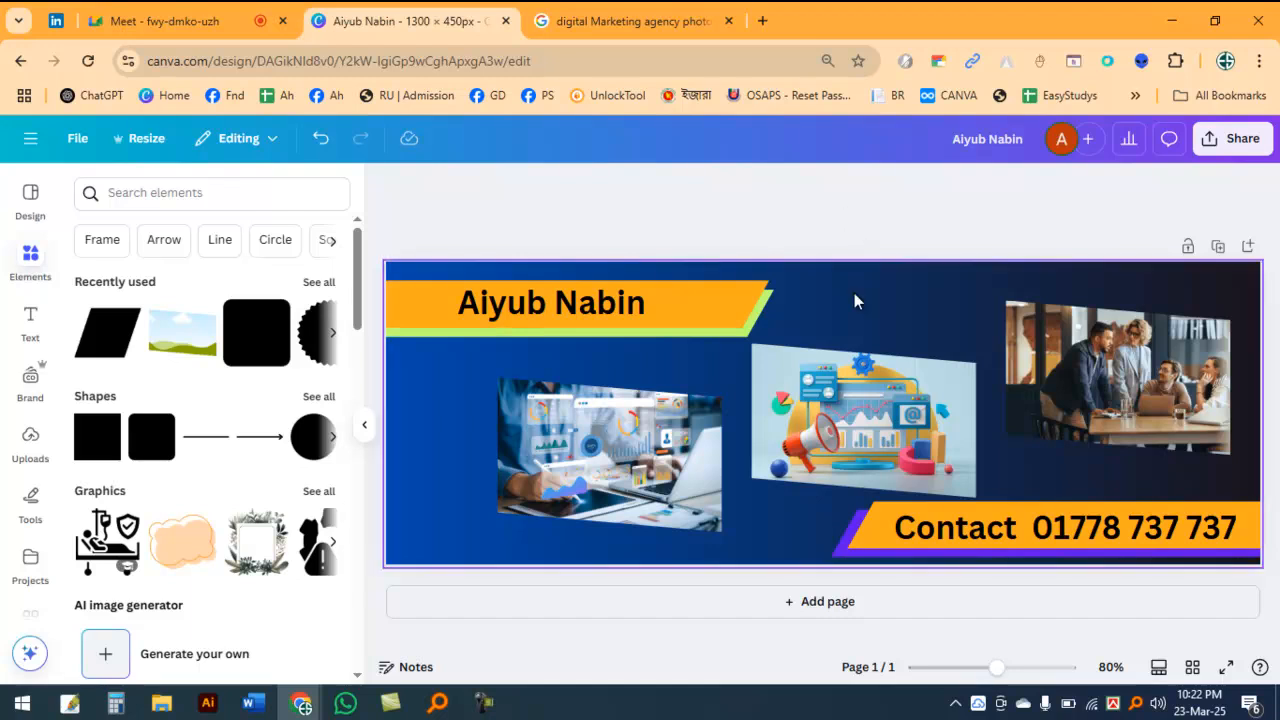
Step: Select the name text with its orange and green bars and nudge them up toward the banner's upper edge
drag(738, 272, 645, 285)
key(Up)
key(Up)
key(Up)
key(Up)
Step: Nudge the middle frame with the megaphone illustration slightly upward
key(Up)
key(Up)
key(Up)
key(Up)
key(Up)
key(Up)
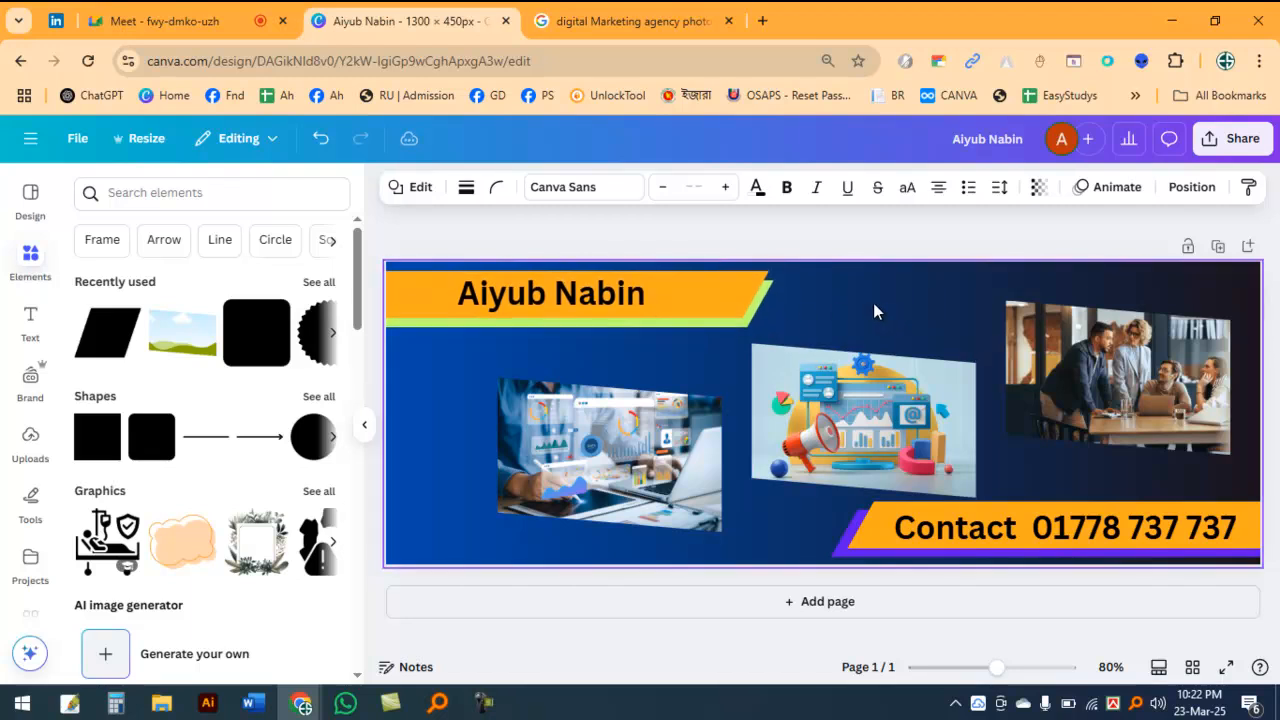
key(Escape)
click(852, 375)
key(Up)
key(Up)
key(Up)
key(Up)
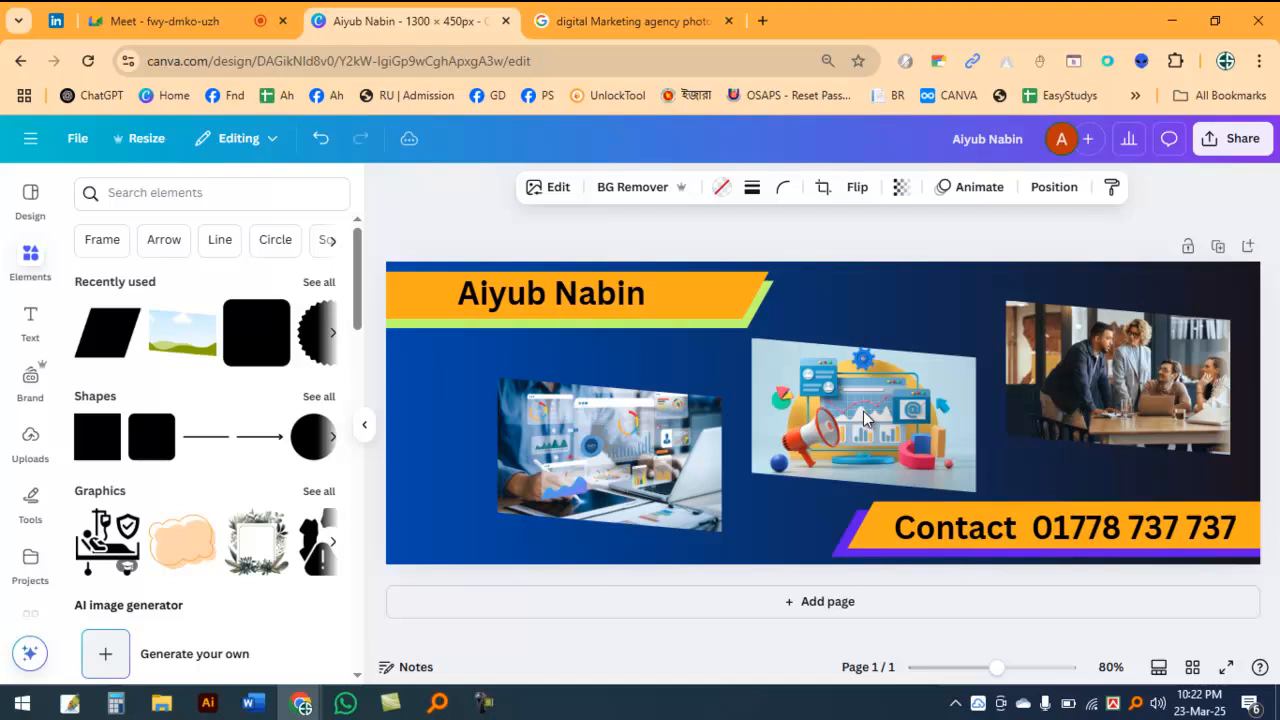
click(647, 468)
click(578, 236)
scroll(660, 400, down, 3)
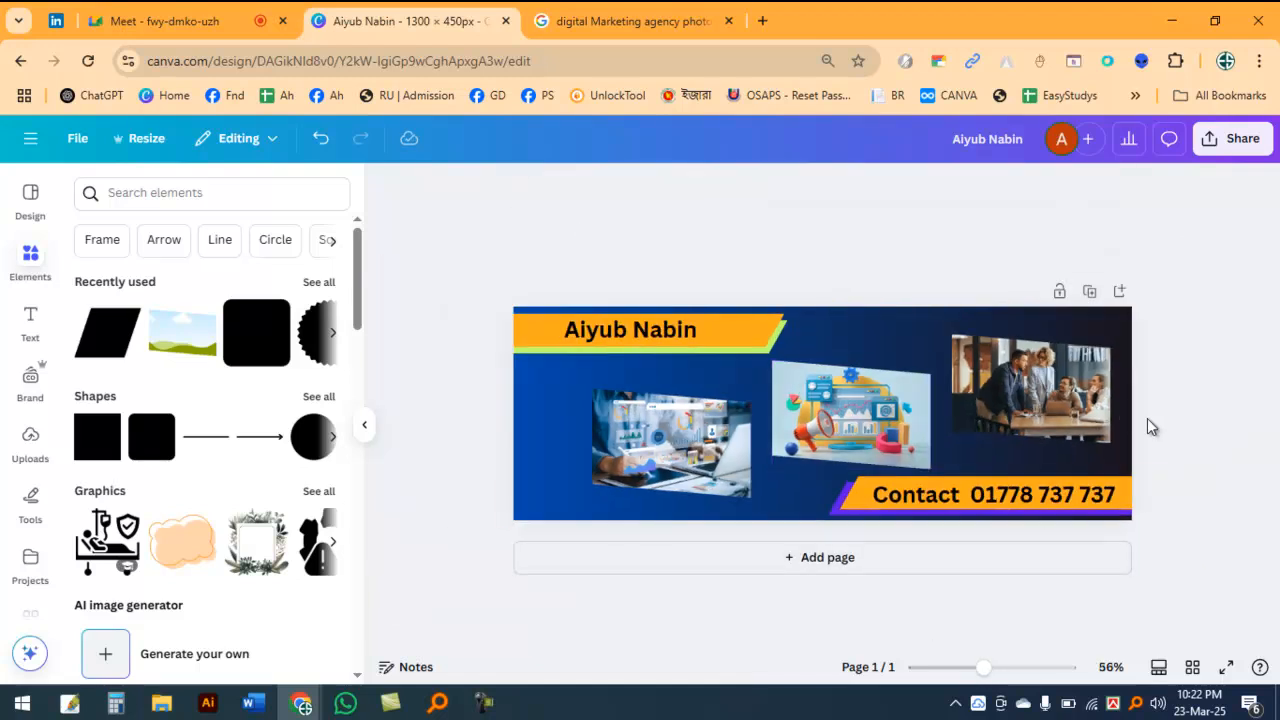
scroll(1146, 426, up, 3)
scroll(752, 517, down, 2)
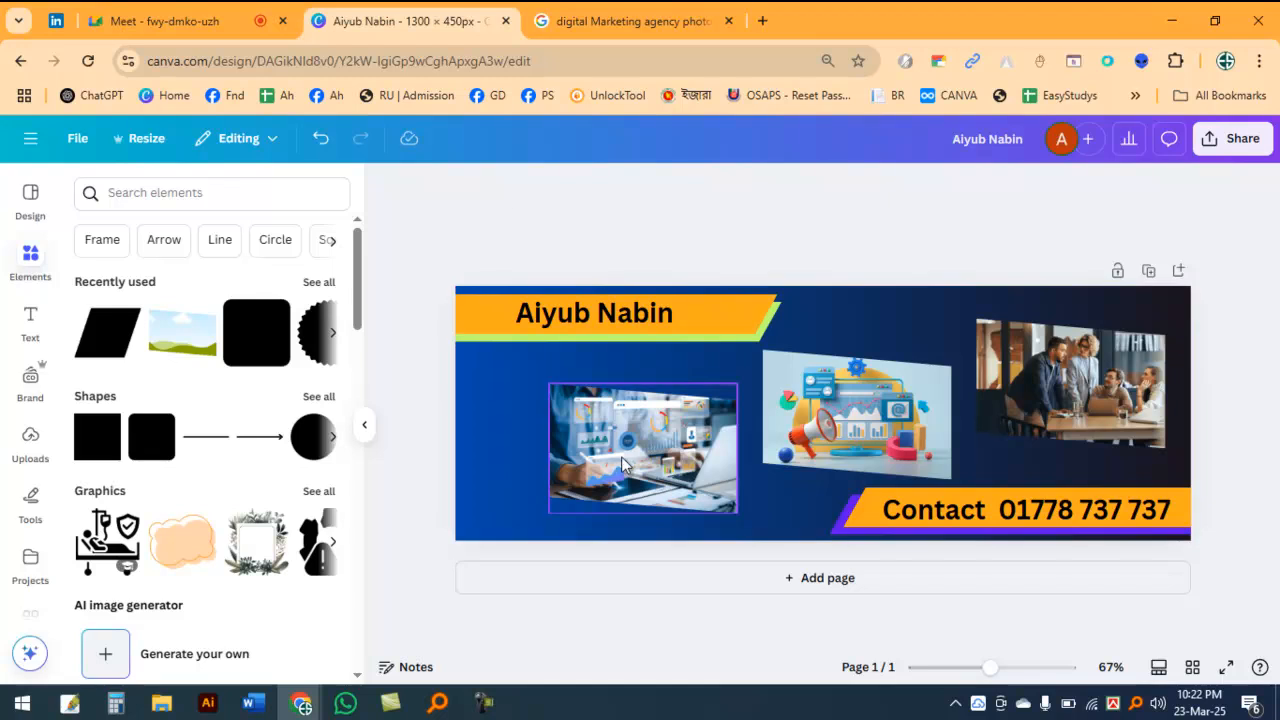
Step: Move the leftmost photo frame higher on the banner and fine-tune the middle frame's position
drag(628, 462, 622, 441)
click(848, 410)
drag(846, 408, 849, 412)
click(1047, 380)
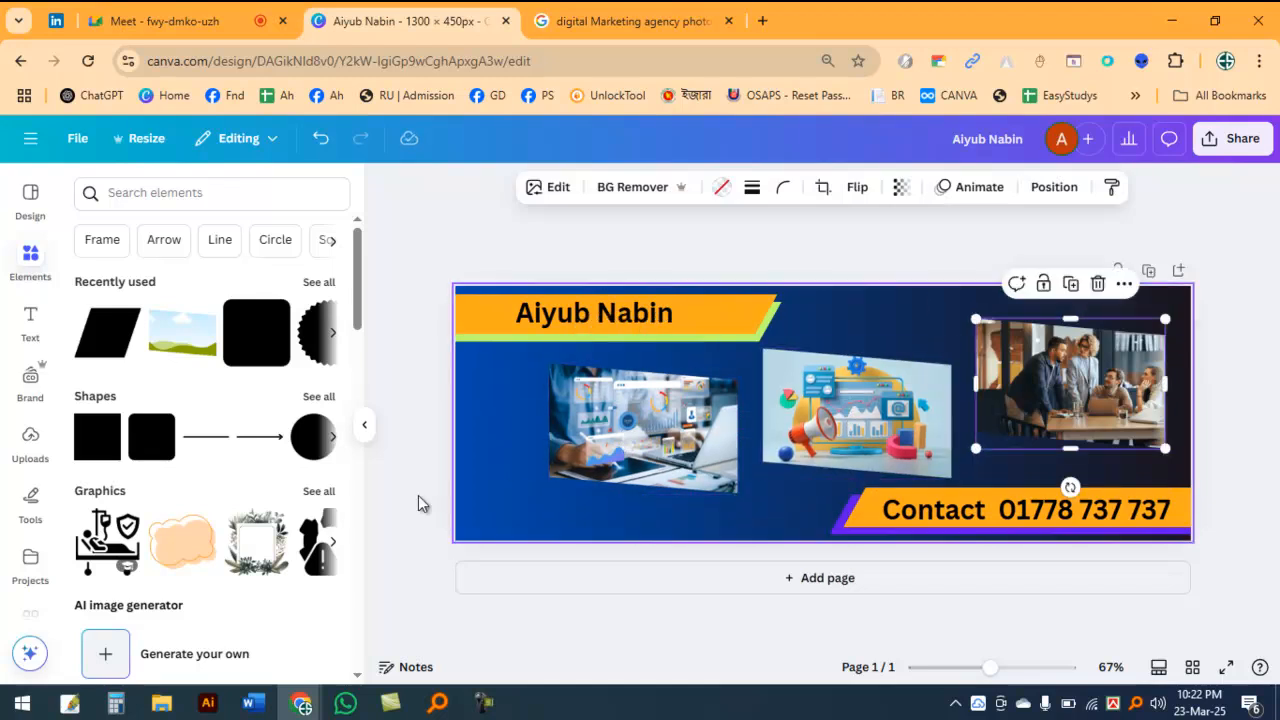
Step: Insert a pill shape, move it to the banner's lower-left area and enlarge it across the leftmost photo
scroll(143, 480, down, 5)
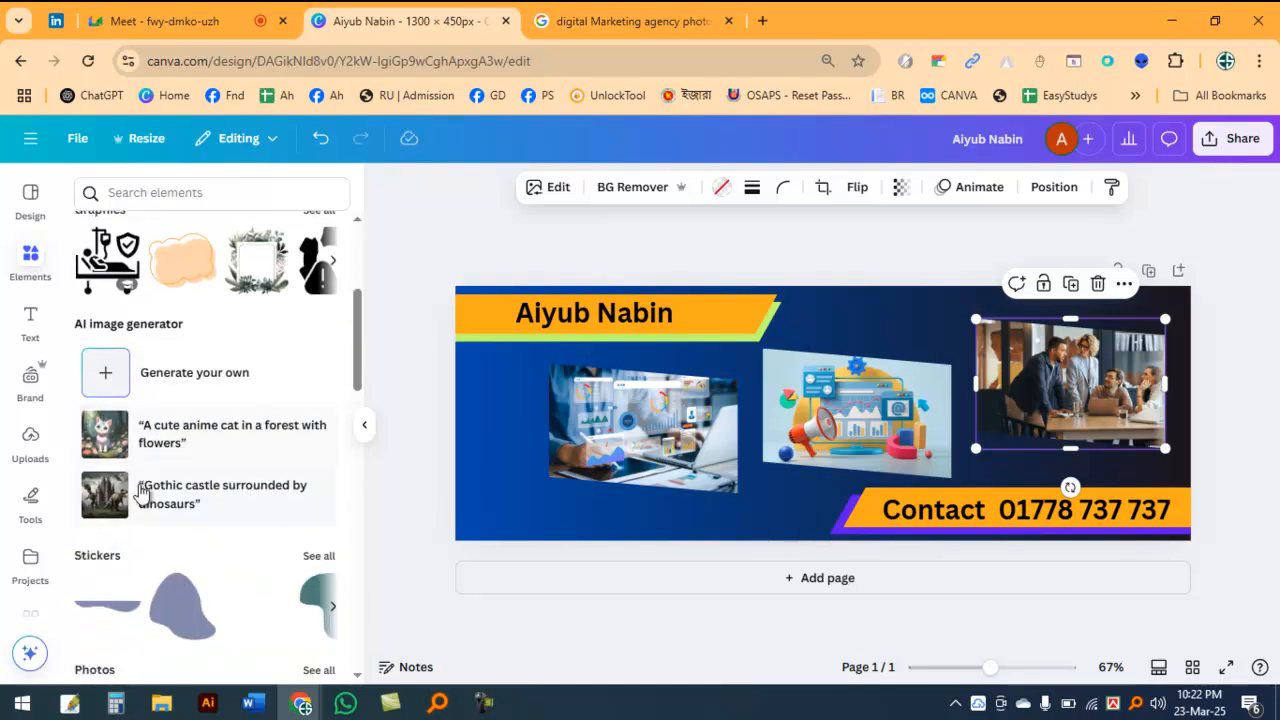
scroll(166, 458, up, 5)
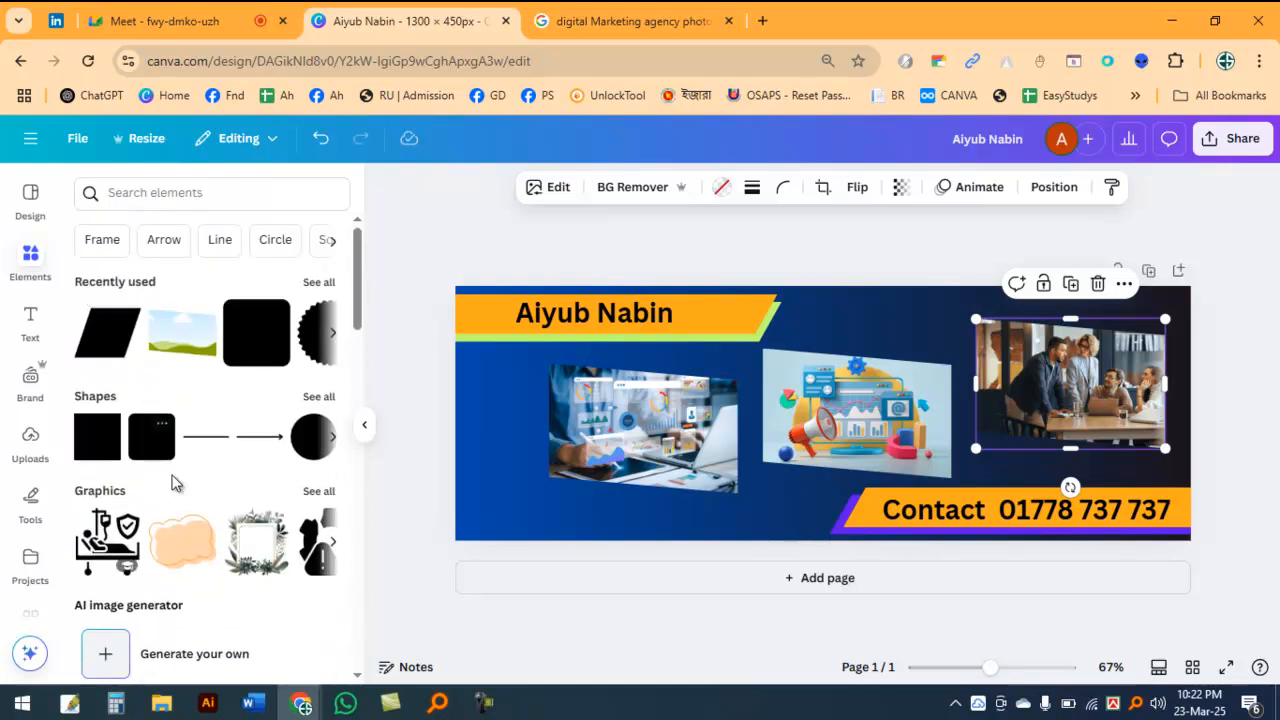
click(319, 397)
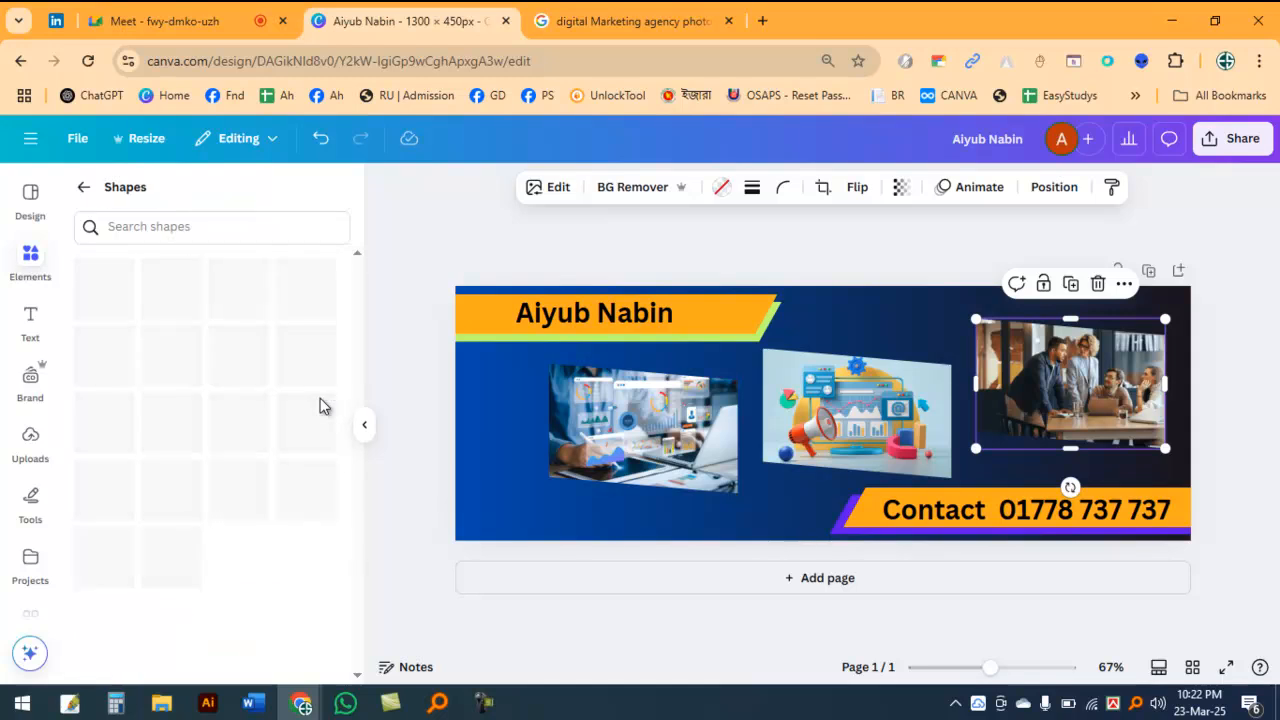
scroll(166, 451, down, 10)
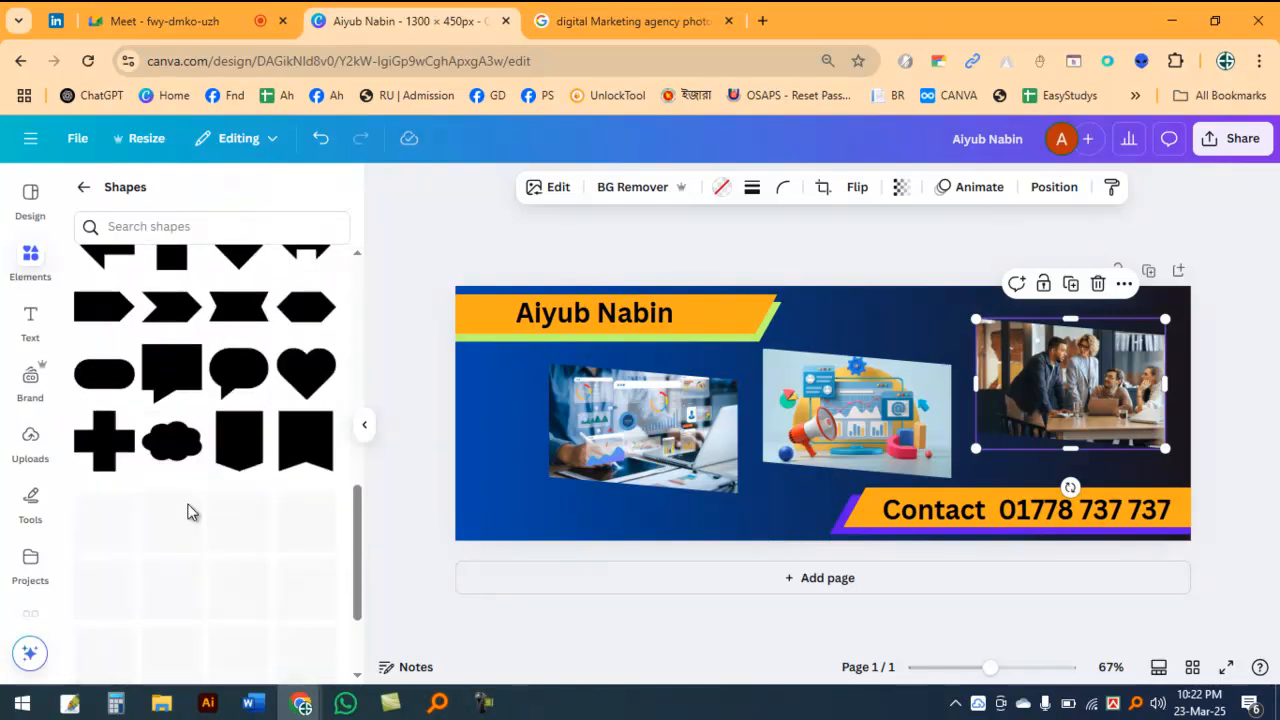
click(112, 372)
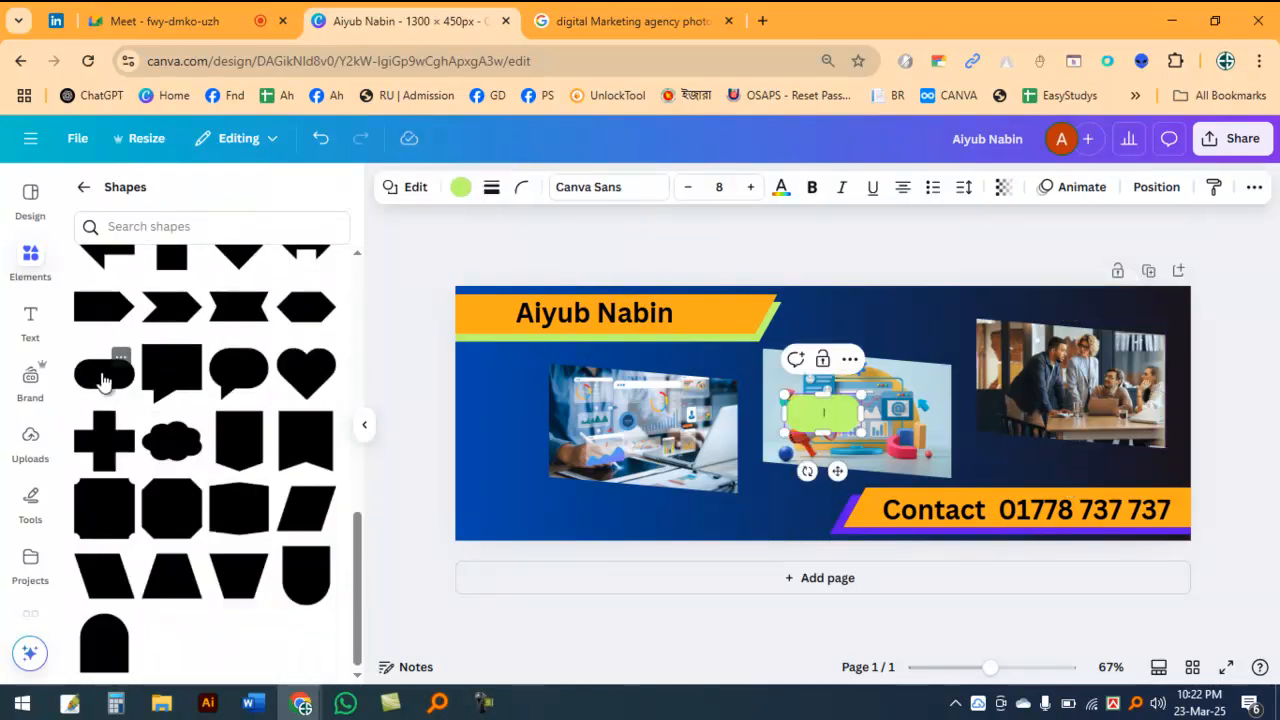
drag(837, 471, 480, 531)
drag(511, 488, 762, 485)
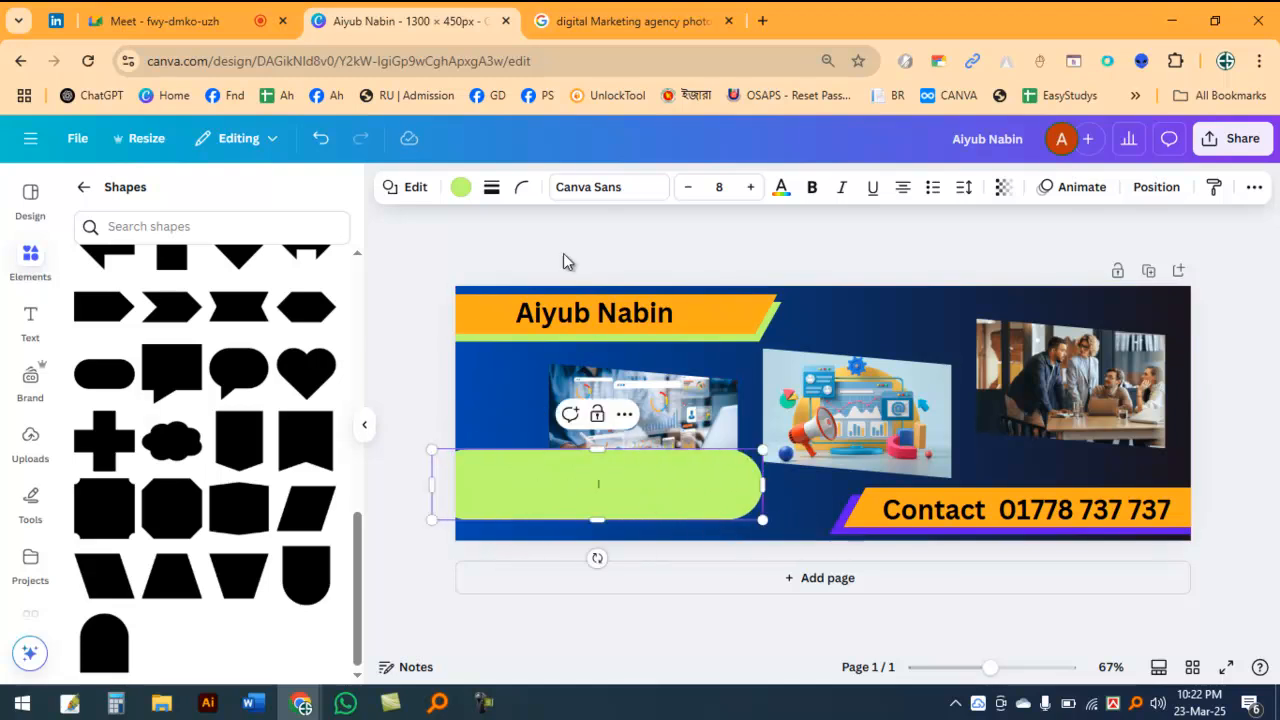
Step: Increase the green pill shape's corner rounding and make the shape wider and flatter
click(521, 187)
drag(451, 262, 557, 258)
click(812, 253)
click(727, 535)
click(745, 497)
drag(765, 489, 814, 488)
drag(620, 524, 619, 493)
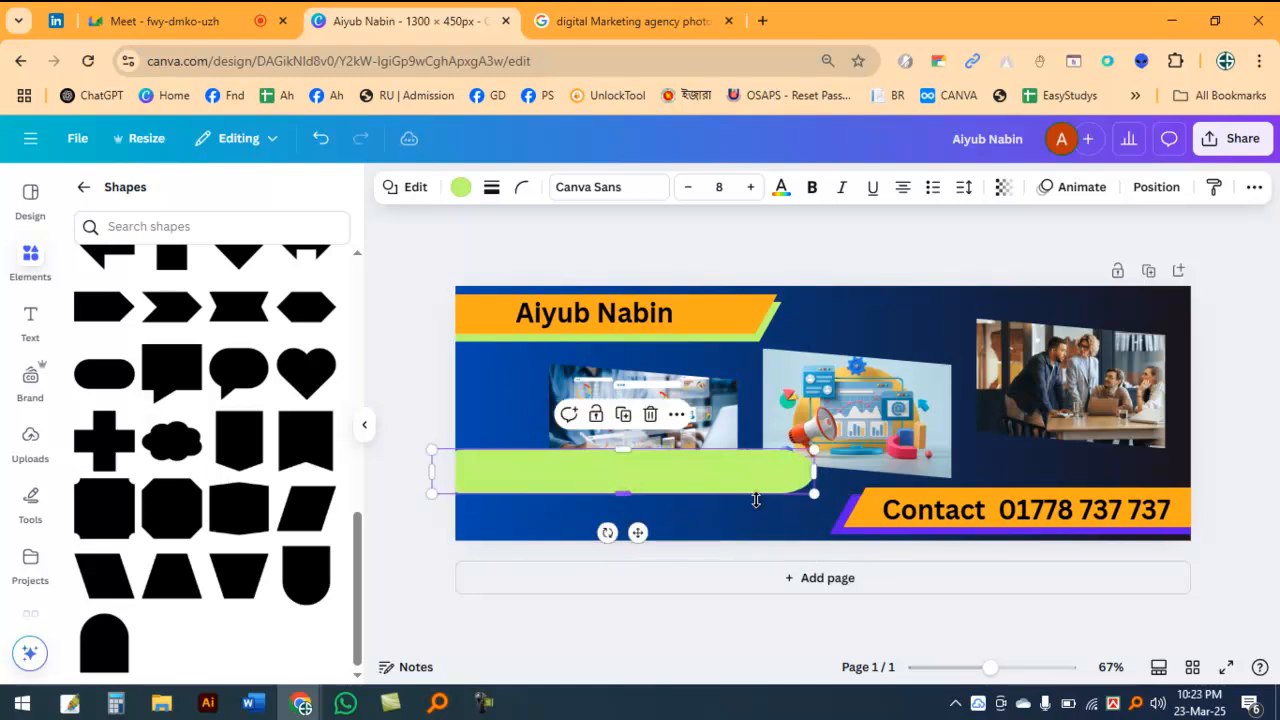
Step: Set the green bar's corner rounding to 100, make it slightly taller and move it down to the banner's lower-left corner
click(521, 188)
drag(557, 270, 565, 257)
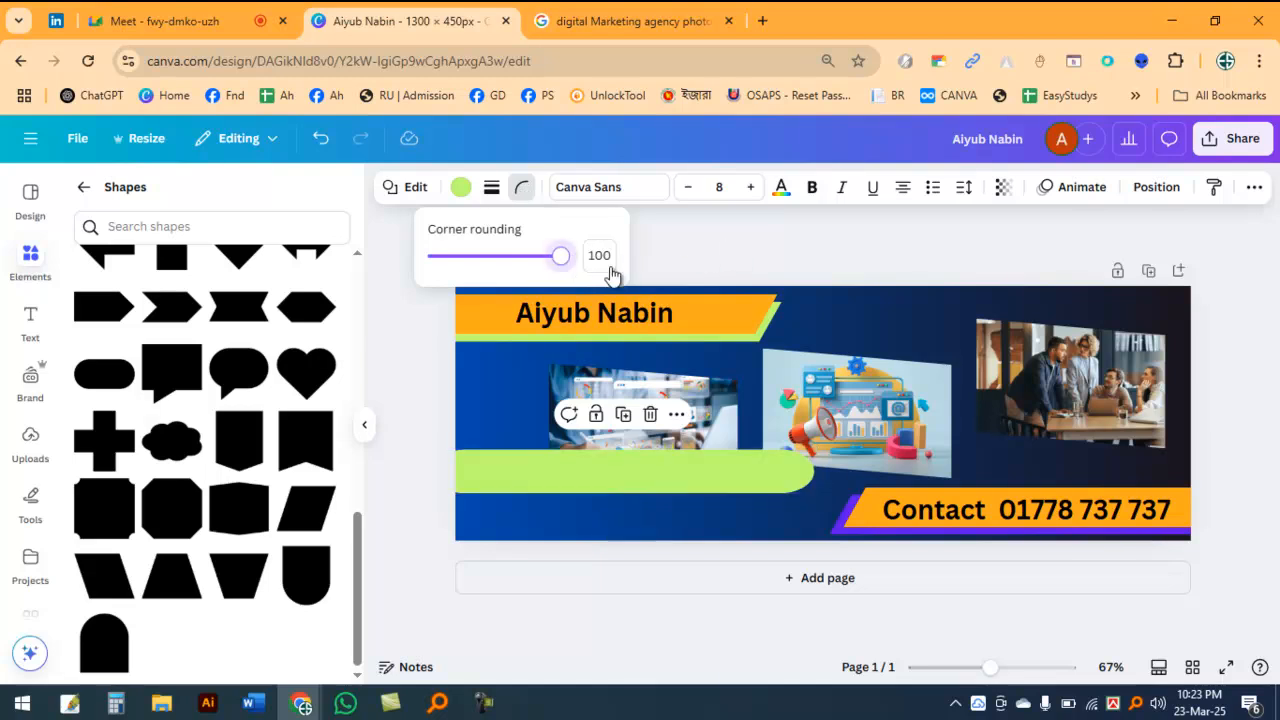
click(751, 234)
click(624, 491)
drag(620, 495, 621, 509)
drag(720, 477, 694, 499)
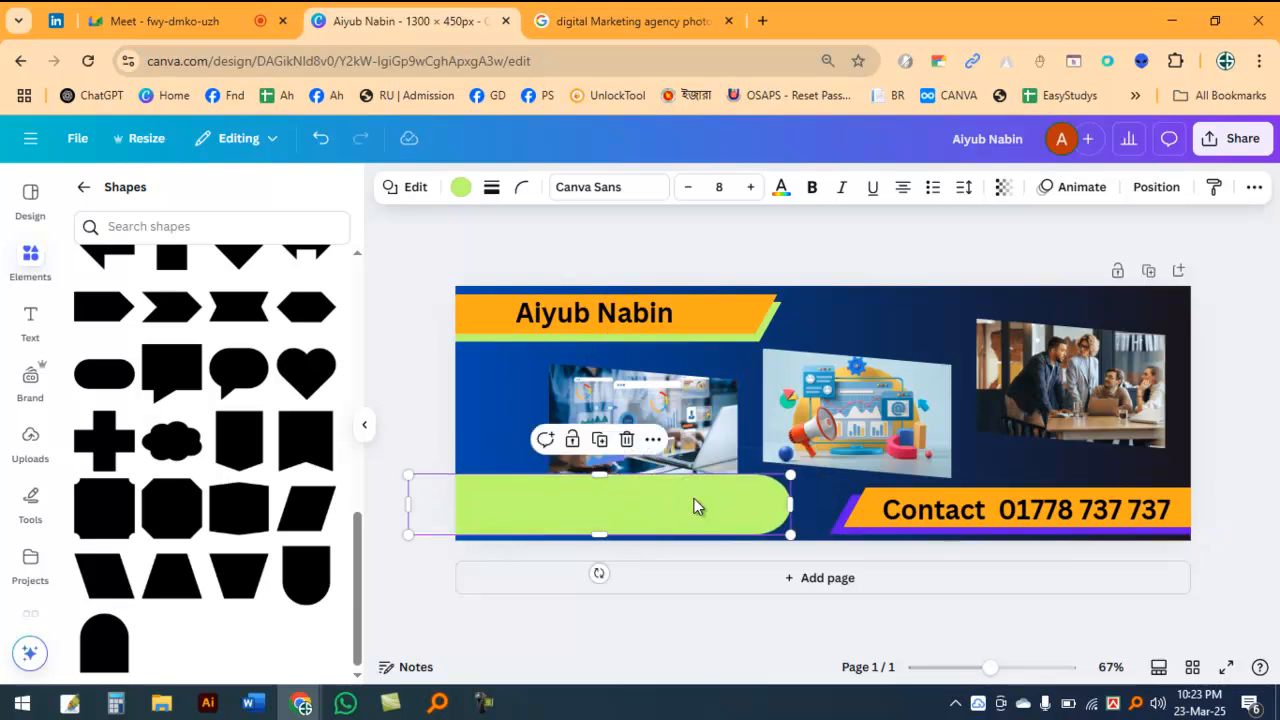
click(857, 413)
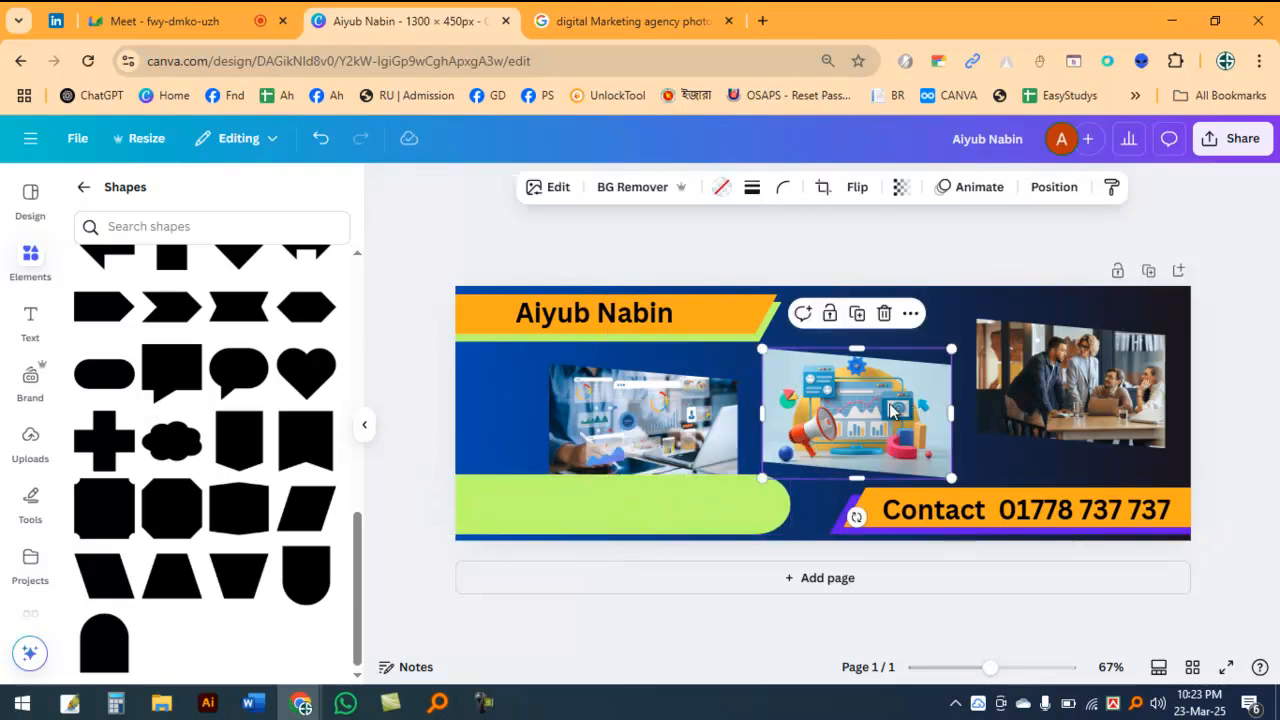
Step: Recolour the green rounded bar in the banner's lower-left corner to black (#000000)
click(622, 516)
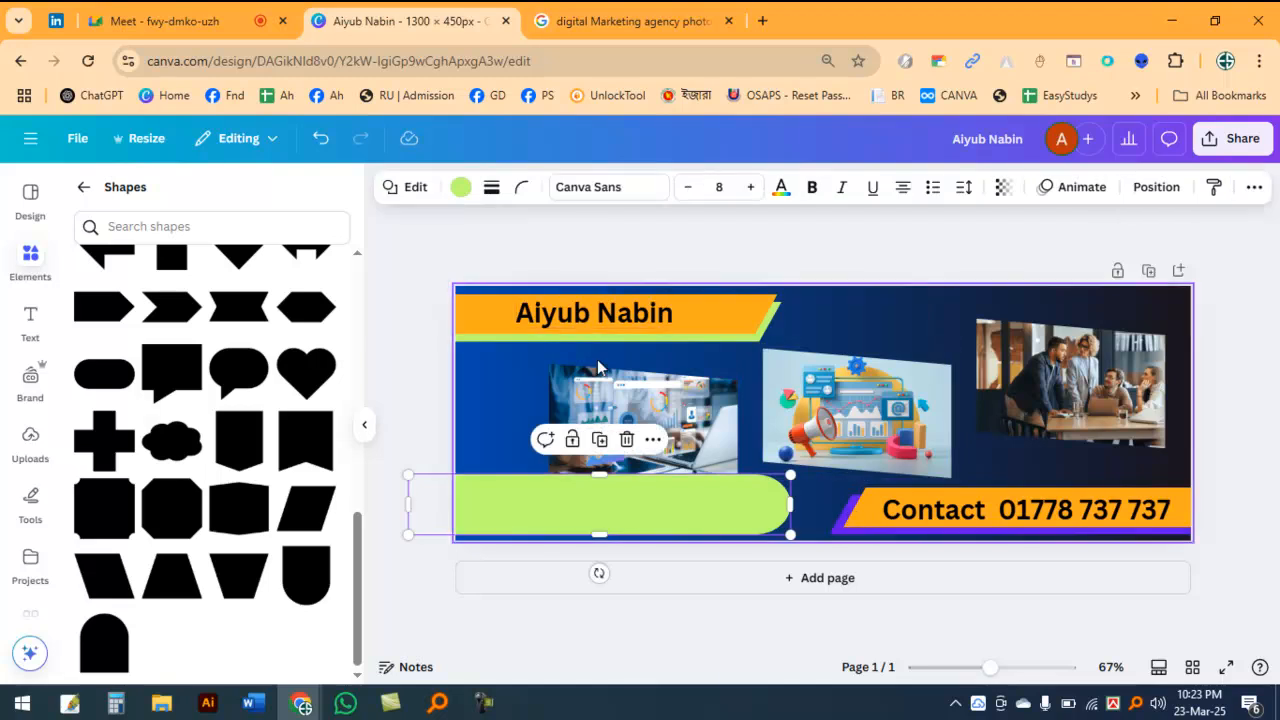
click(461, 190)
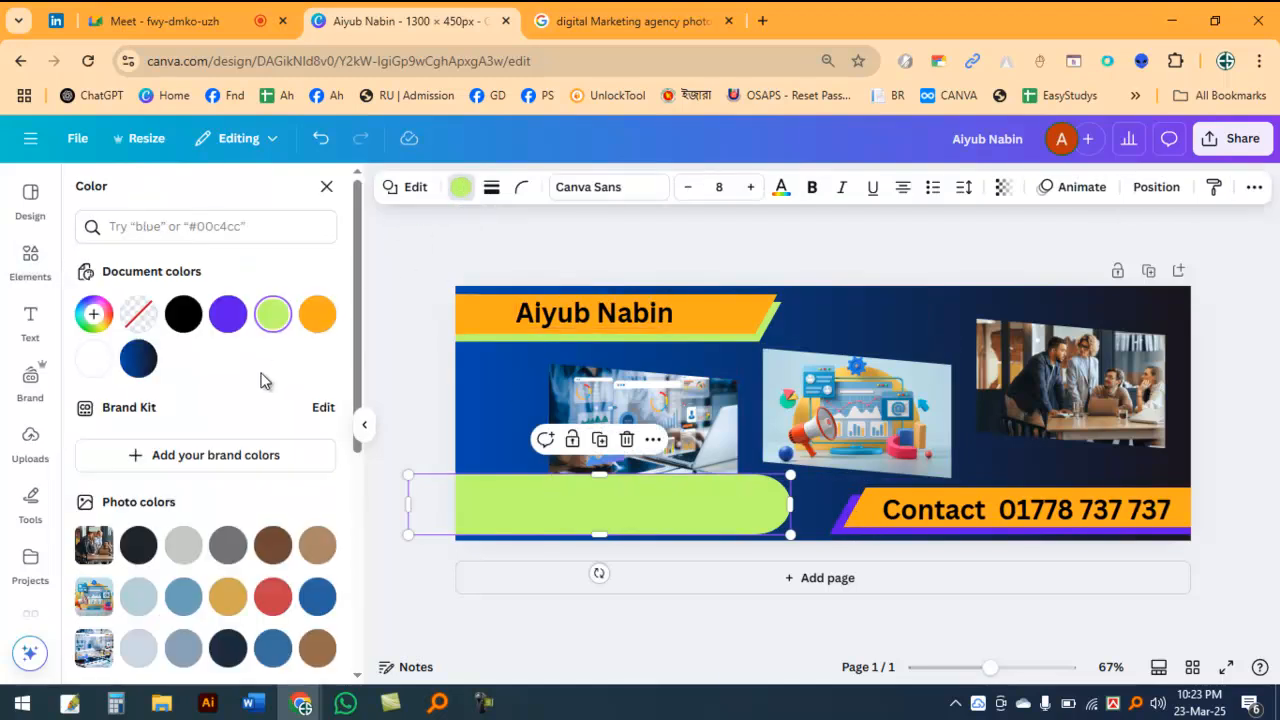
click(182, 313)
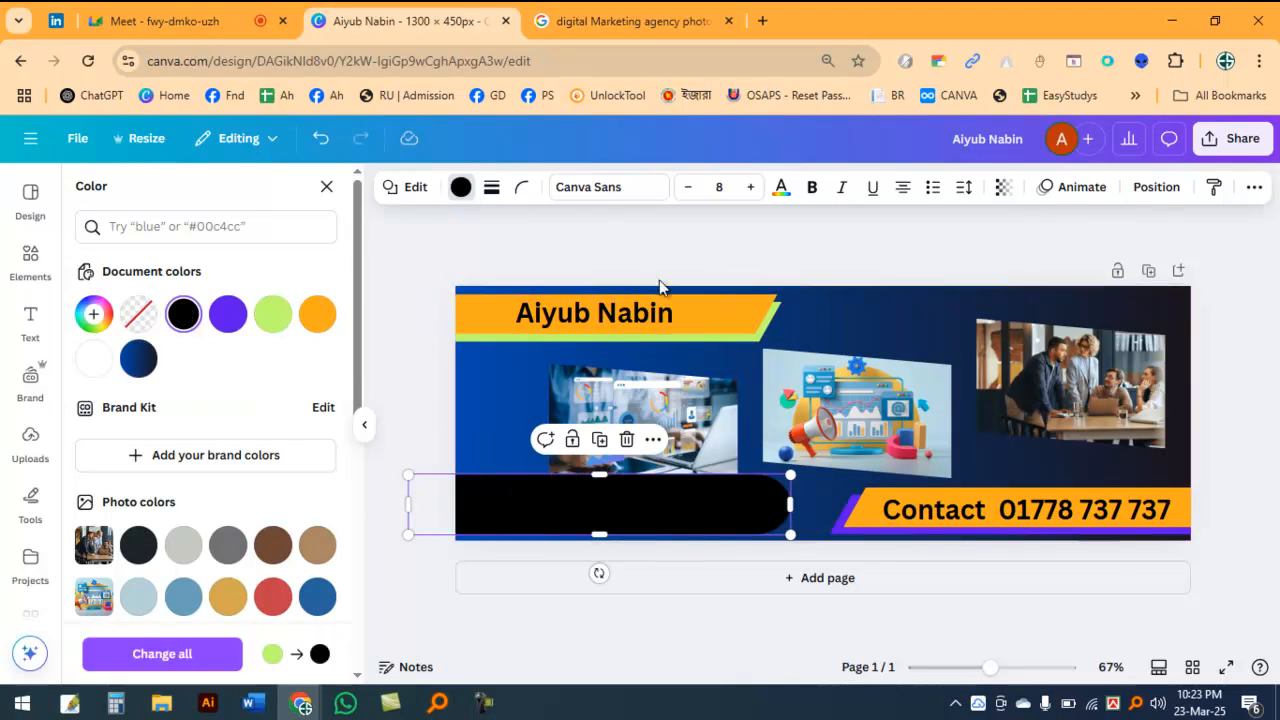
Step: Duplicate the name text onto the black rounded bar and colour the copy white (#ffffff)
click(600, 316)
drag(602, 316, 586, 516)
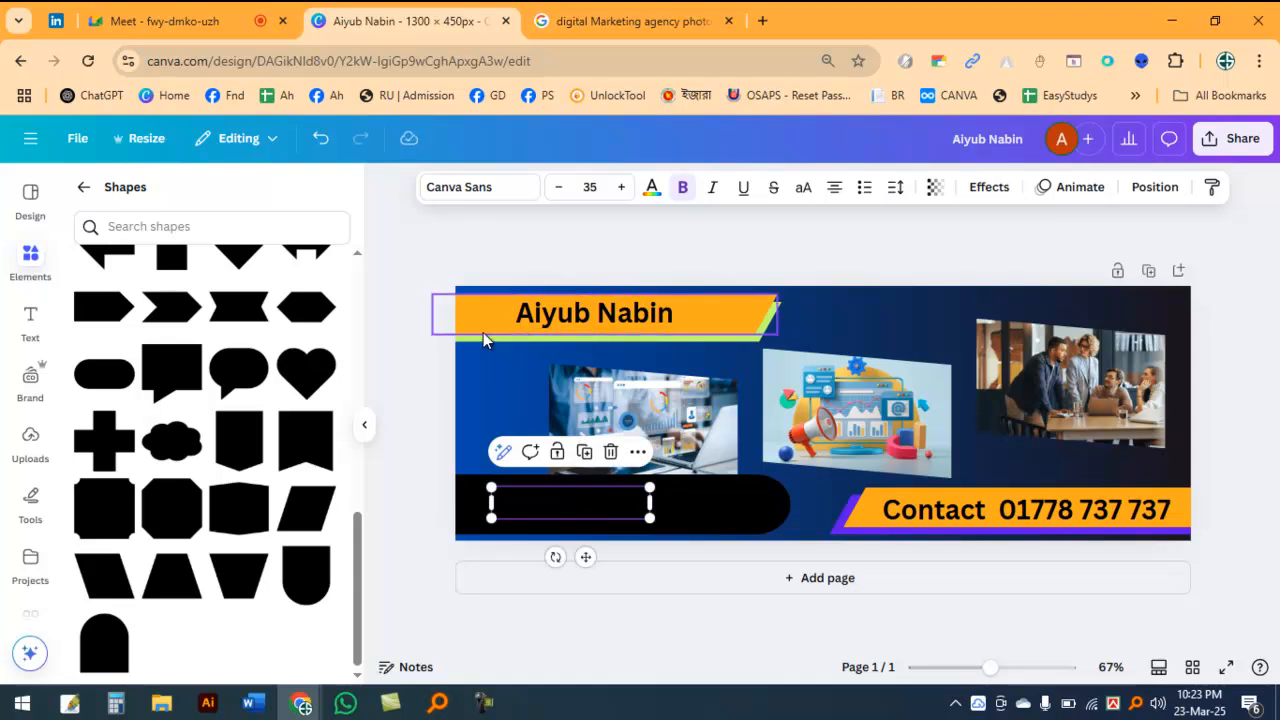
click(651, 187)
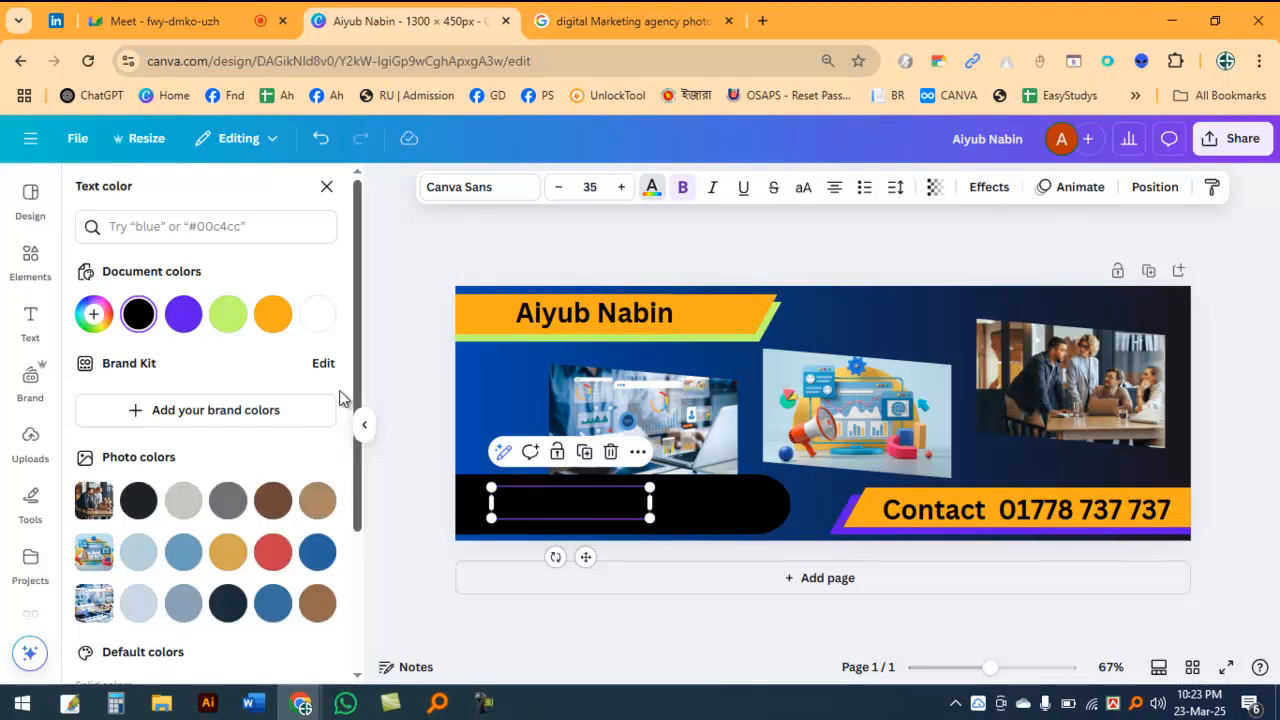
click(315, 318)
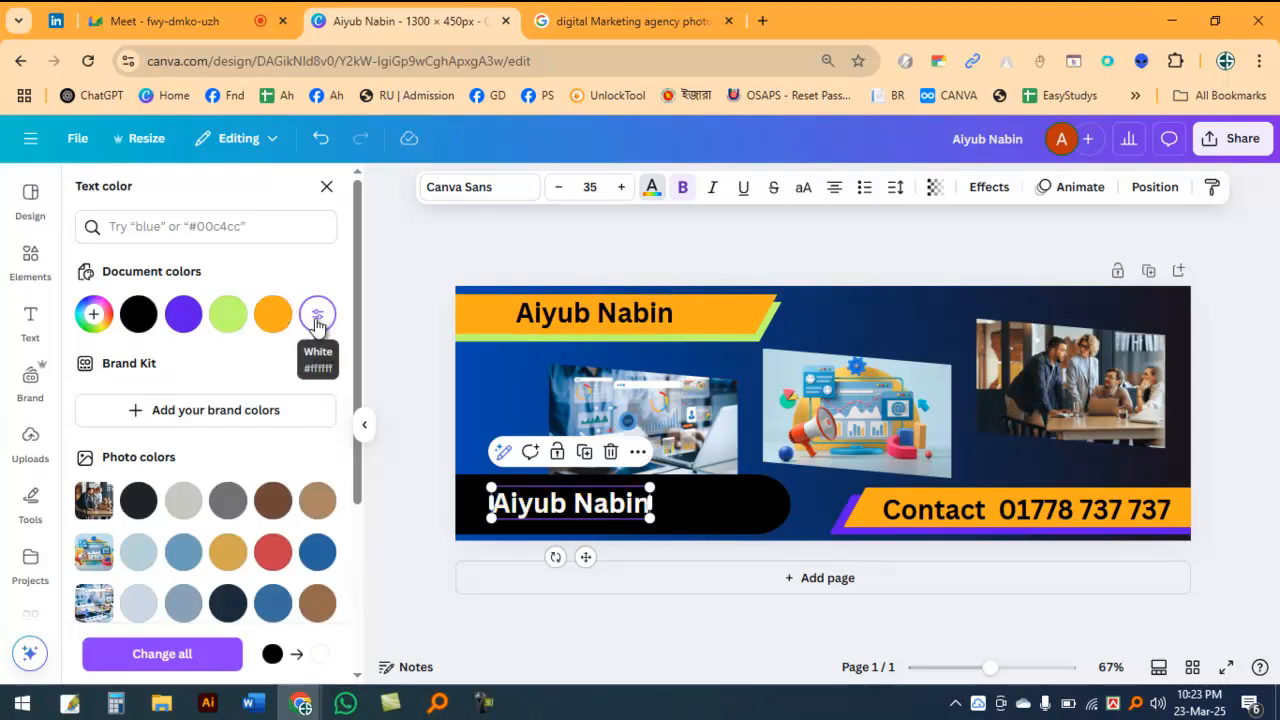
Step: Move the white name copy to the middle of the black rounded bar and replace its text with "Digital Marketing Expert"
drag(597, 504, 642, 505)
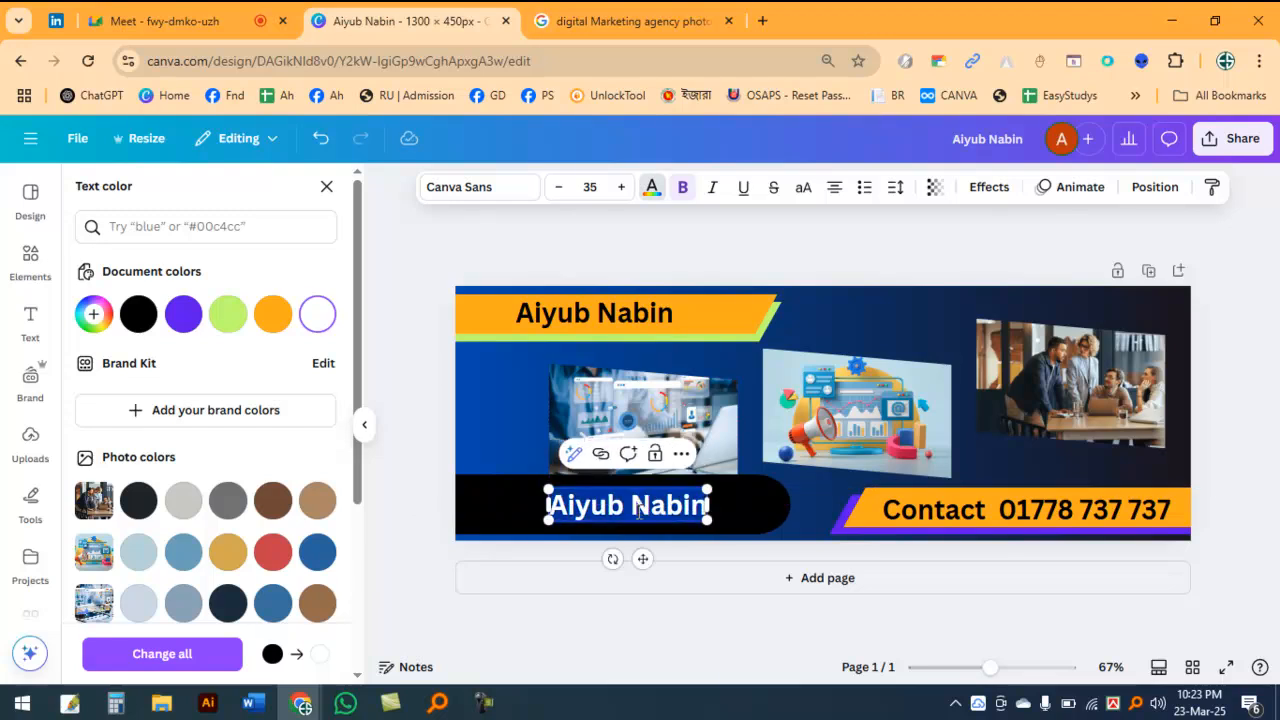
text(Di)
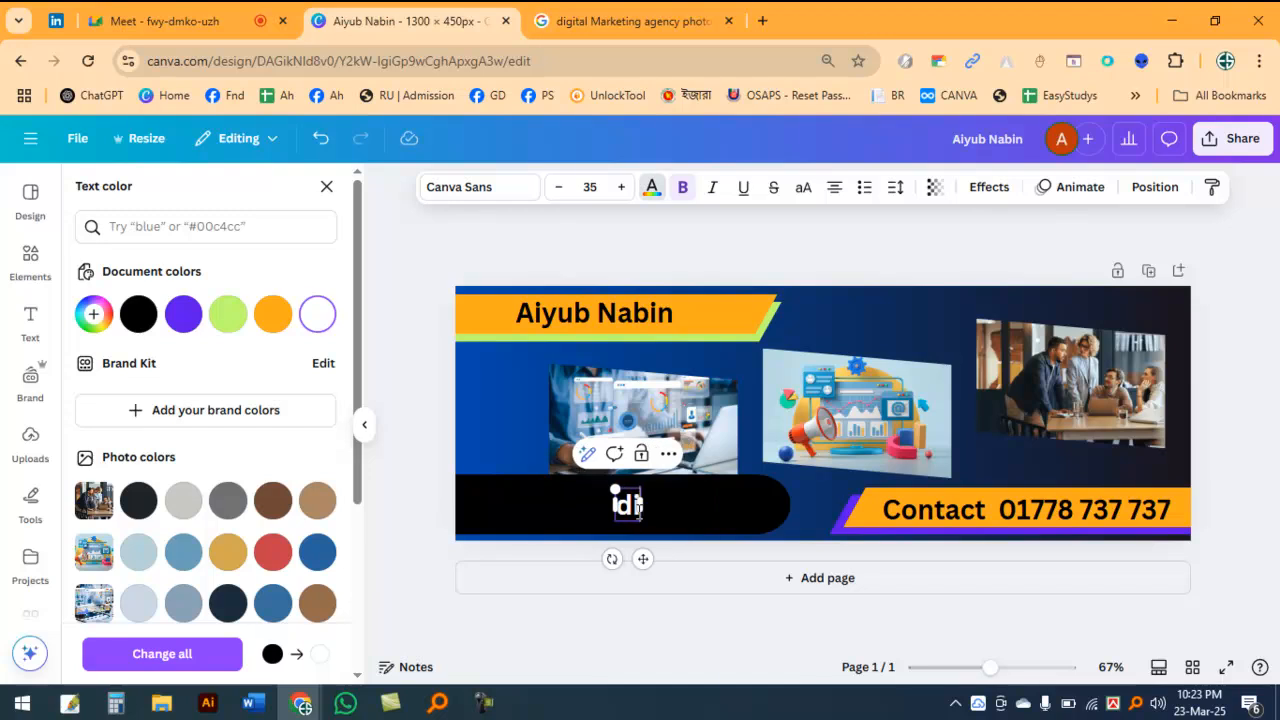
text(git)
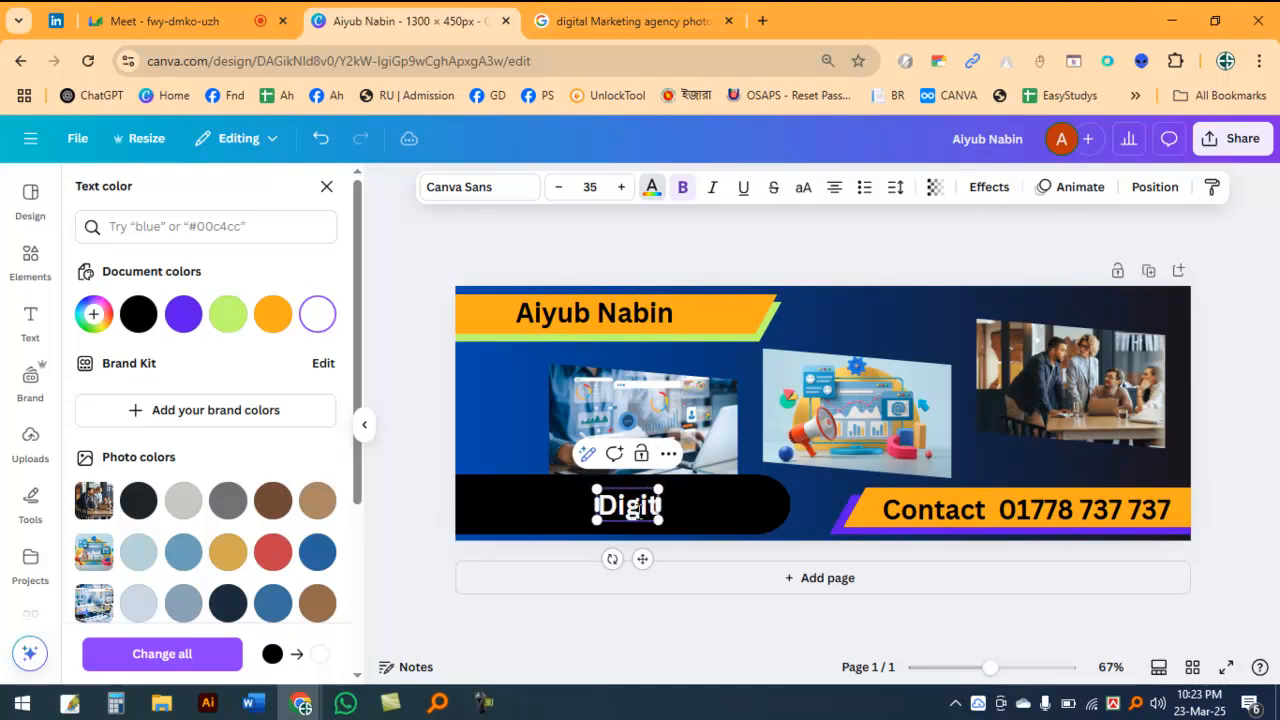
text(al Mar)
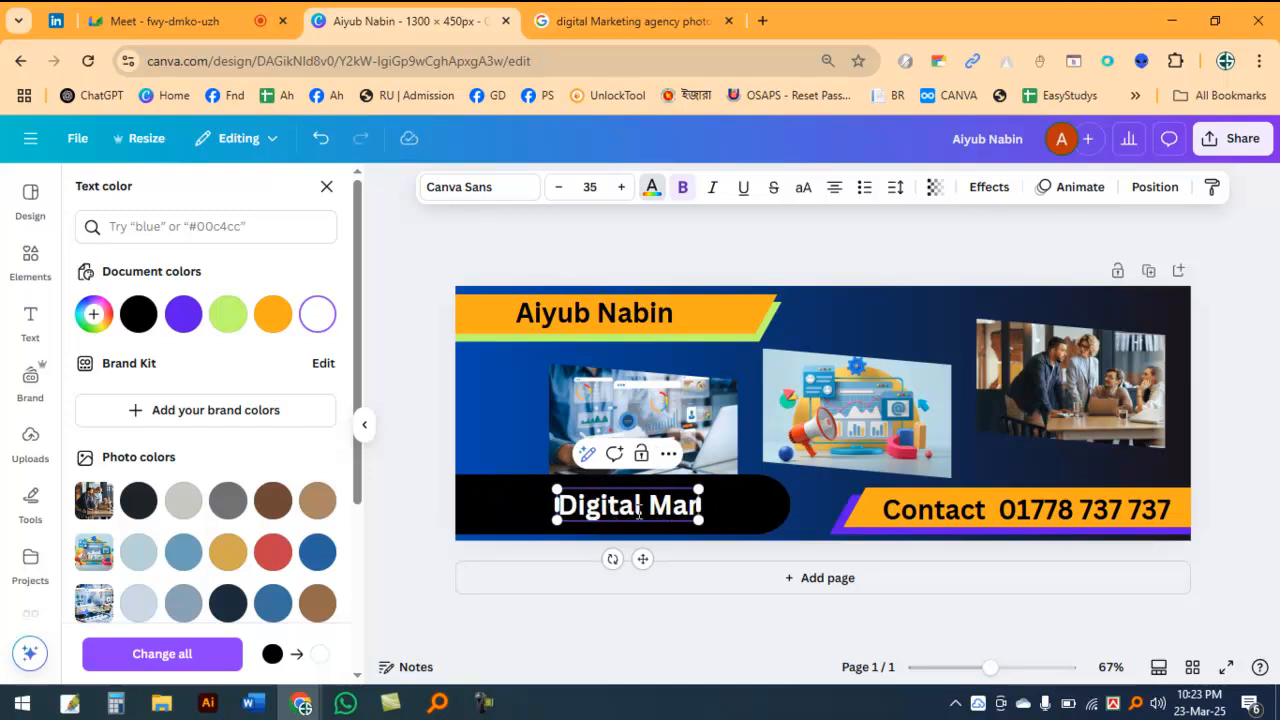
text(ket)
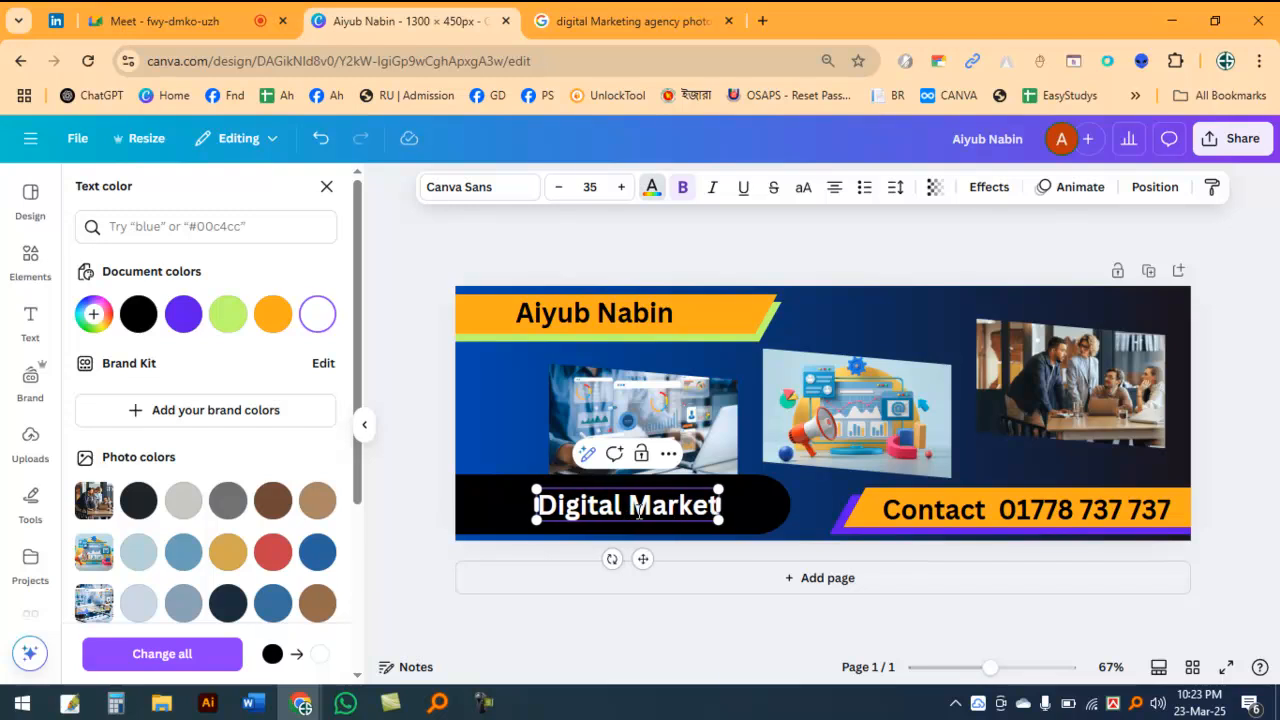
text(ing Expert)
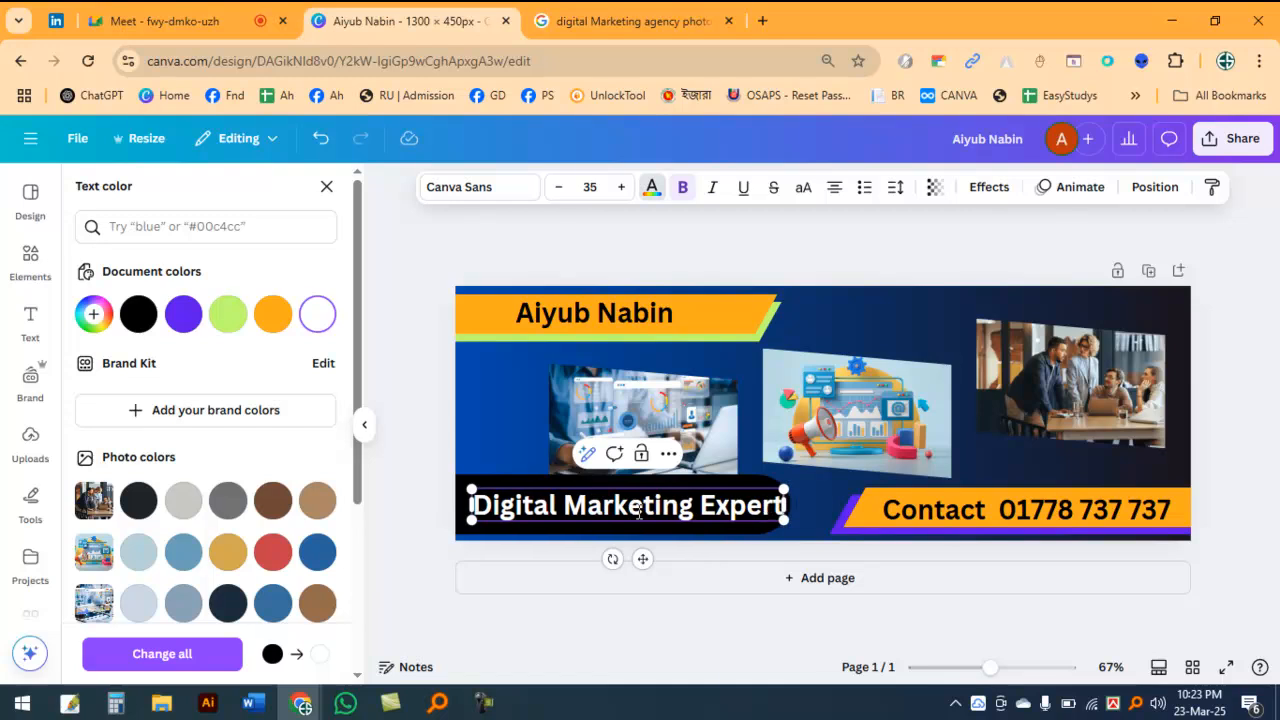
click(473, 491)
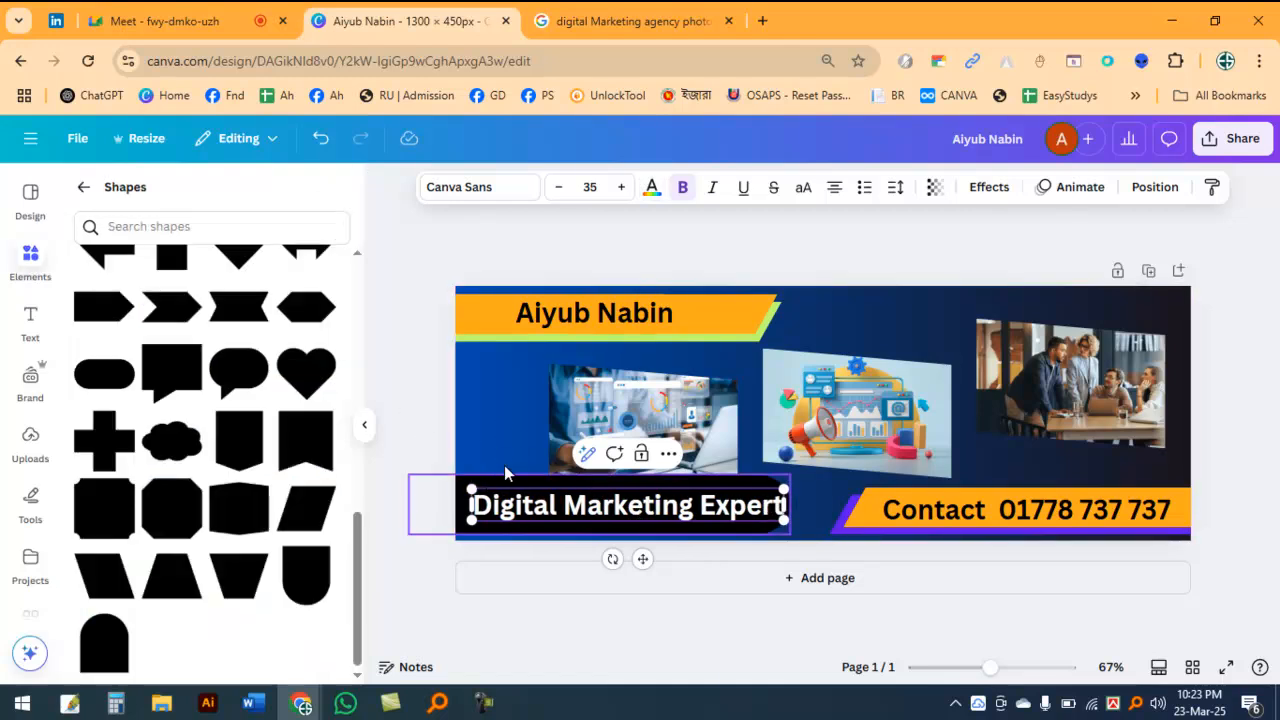
click(757, 580)
Step: Reduce the "Digital Marketing Expert" text on page 1 to size 32 and adjust its position within the black bar
scroll(718, 487, up, 2)
click(724, 472)
click(561, 188)
click(561, 188)
click(561, 188)
mouse_move(640, 463)
mouse_down()
mouse_move(628, 463)
mouse_move(639, 465)
mouse_up()
click(414, 328)
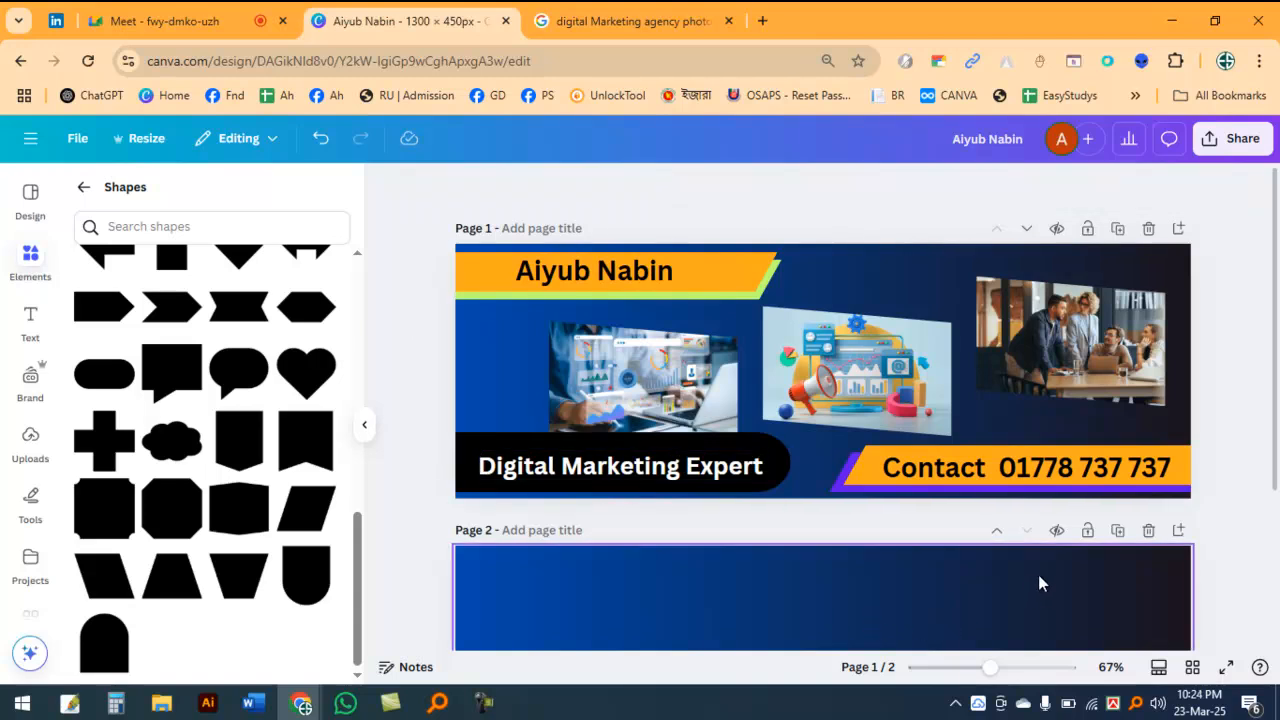
Step: Delete the extra second page and collapse the shapes side panel to enlarge the banner view
click(1148, 531)
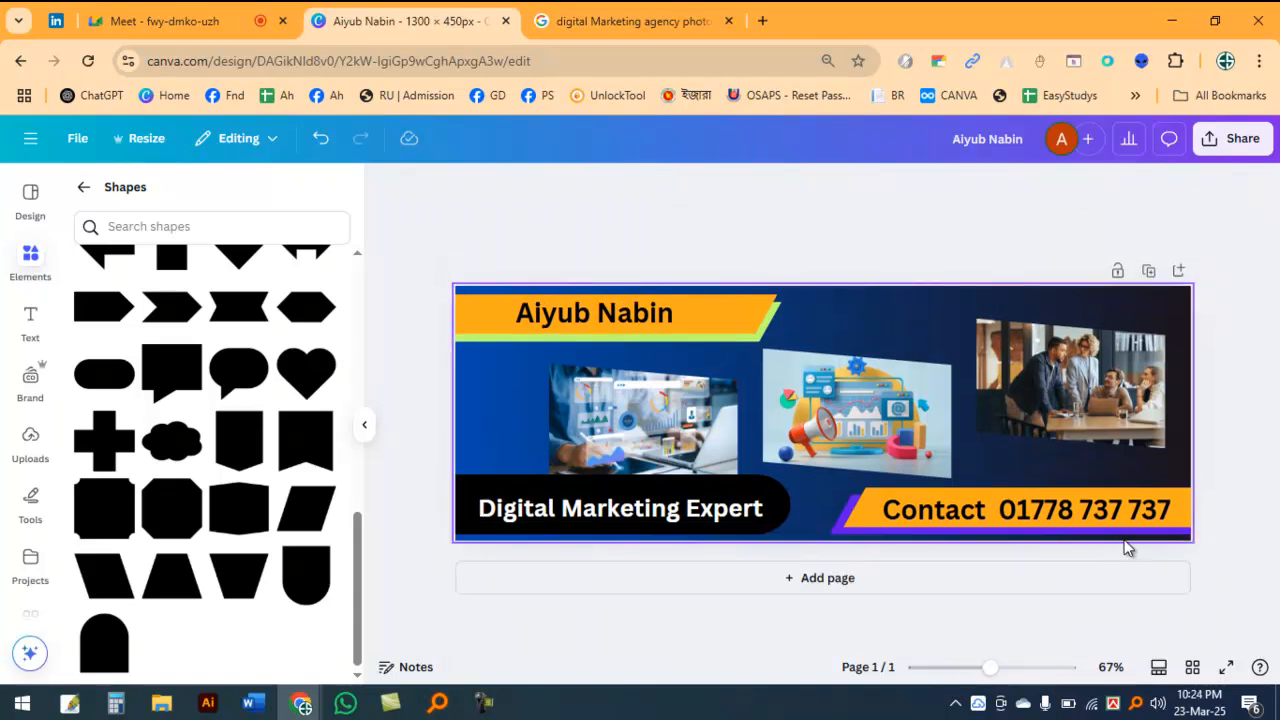
click(84, 187)
click(364, 424)
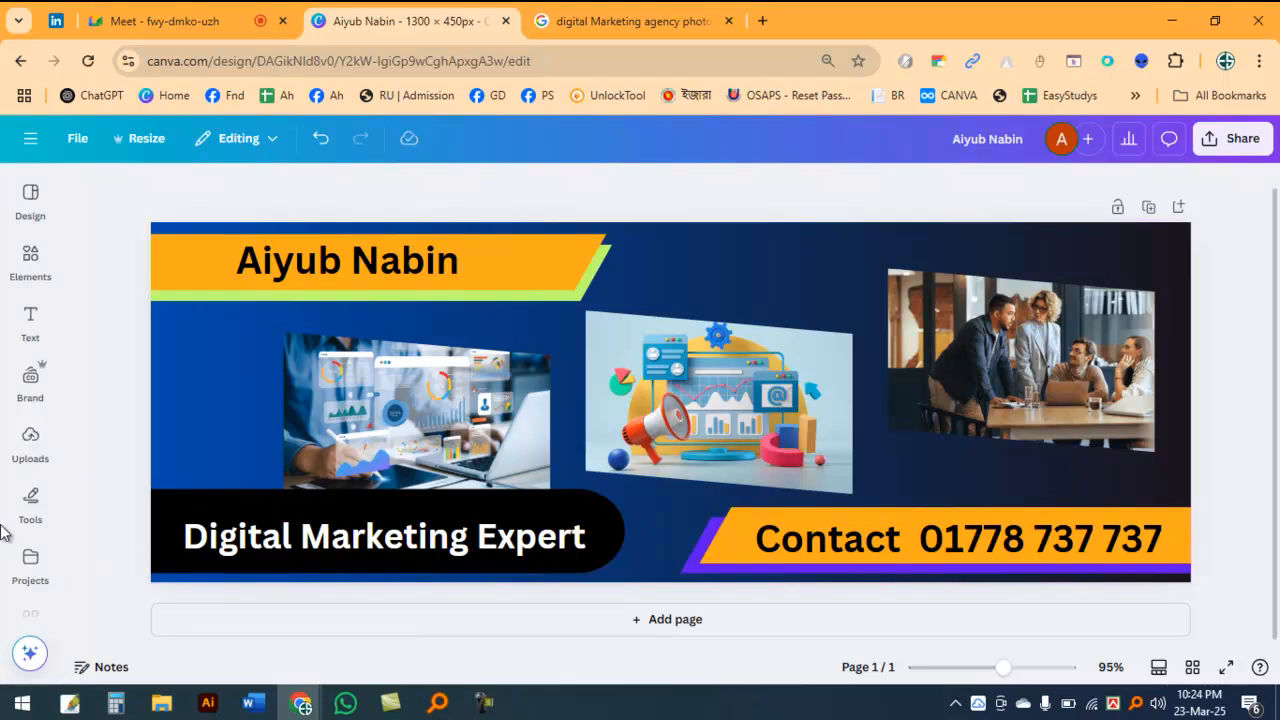
Step: Nudge the "Digital Marketing Expert" text slightly upward within the black bar and deselect it
click(30, 500)
click(228, 545)
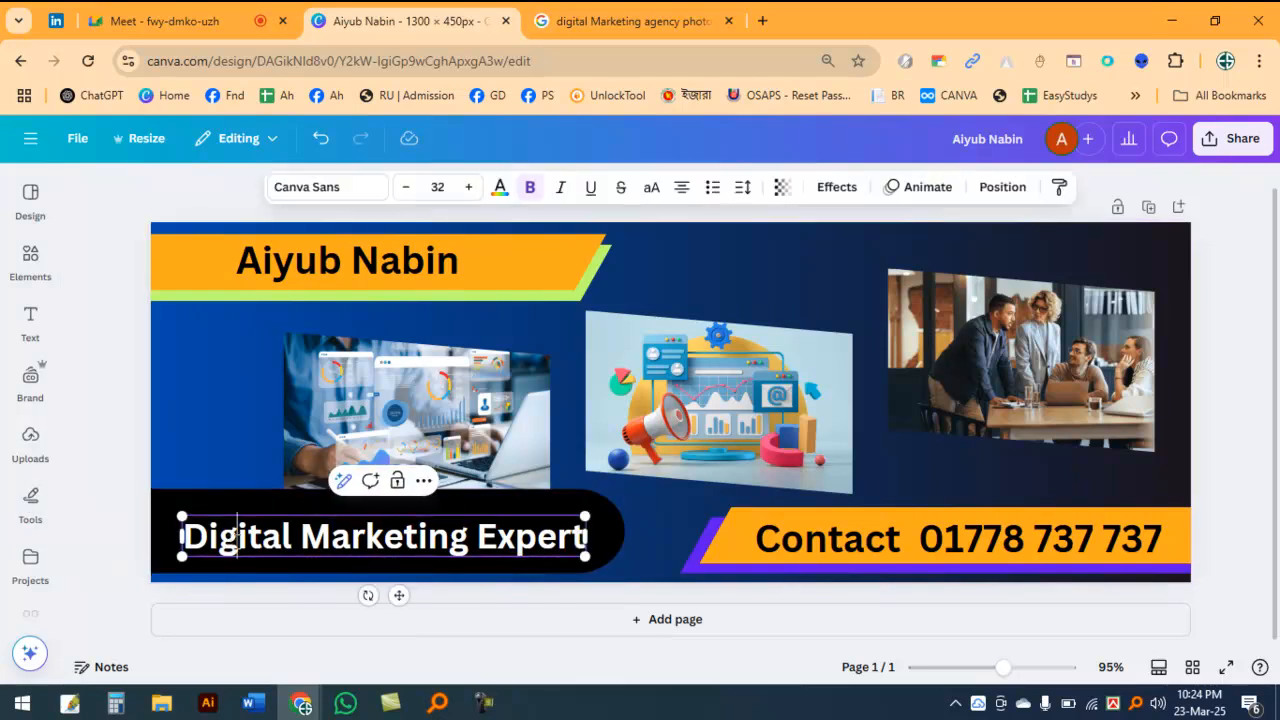
click(134, 450)
click(238, 542)
drag(238, 542, 232, 541)
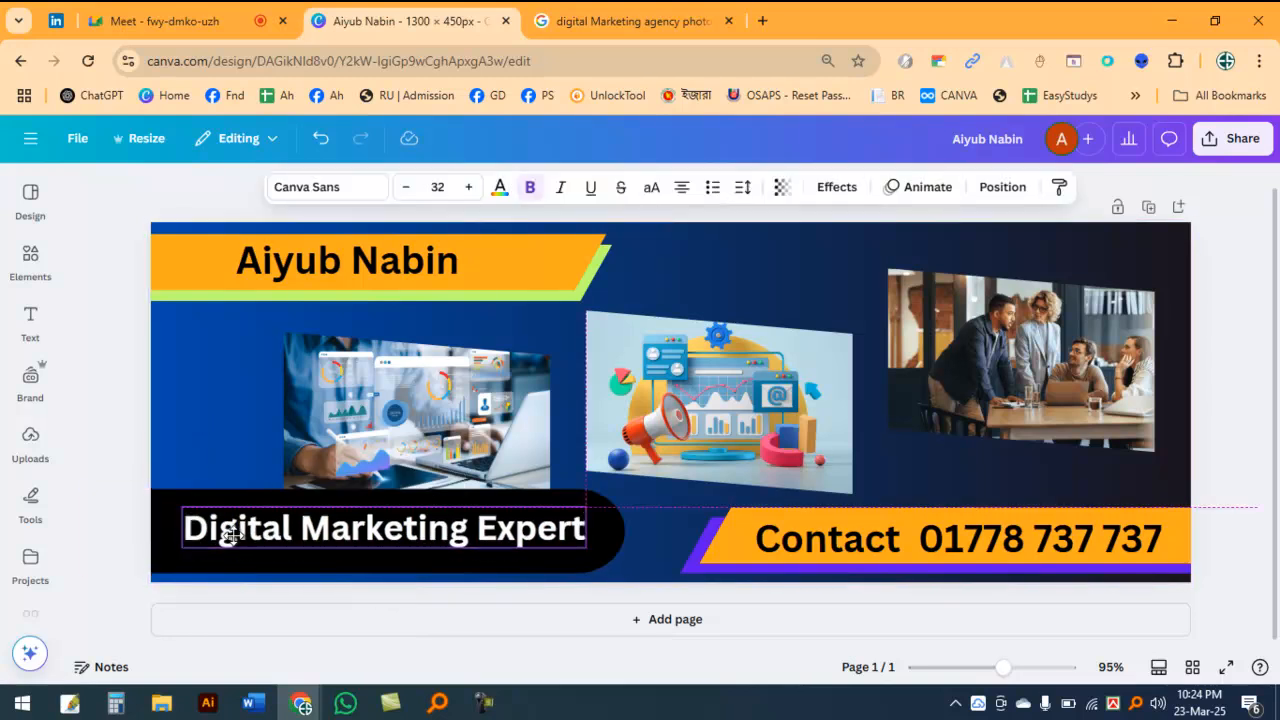
click(108, 382)
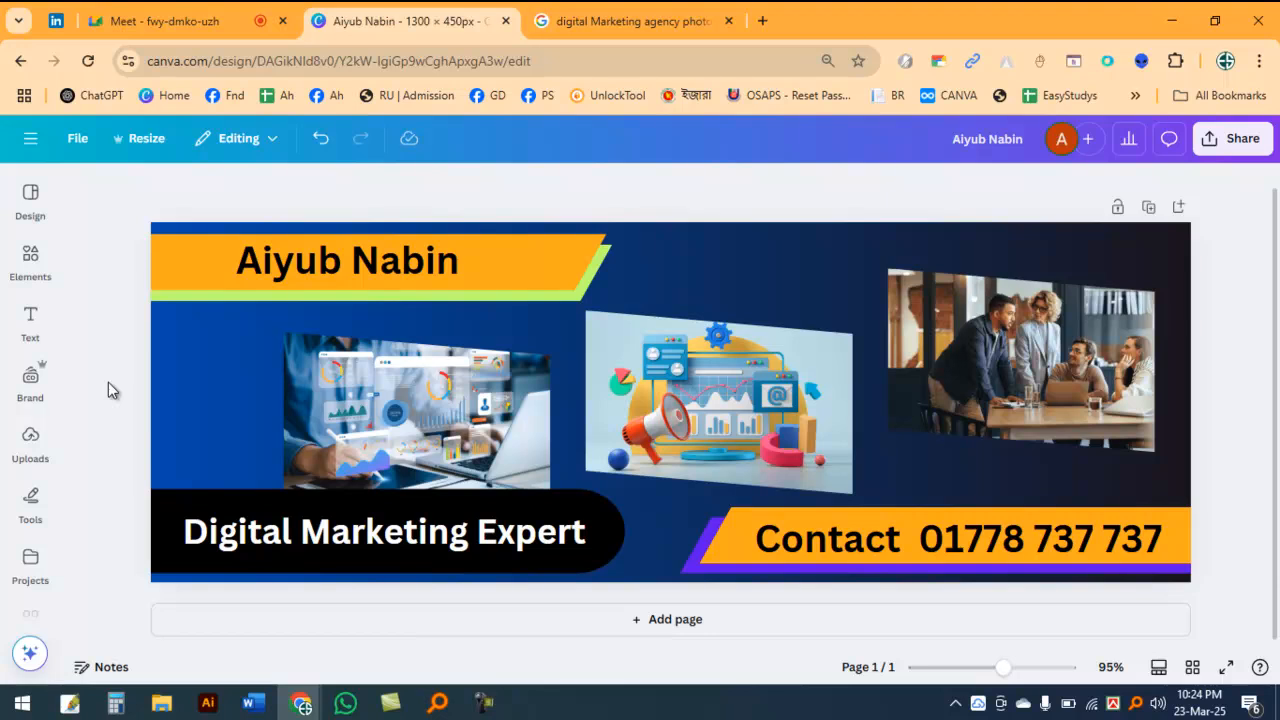
Step: Capture a screenshot region of about 1151 × 446 px around the whole banner and copy it to the clipboard
key(Print)
drag(128, 184, 1206, 601)
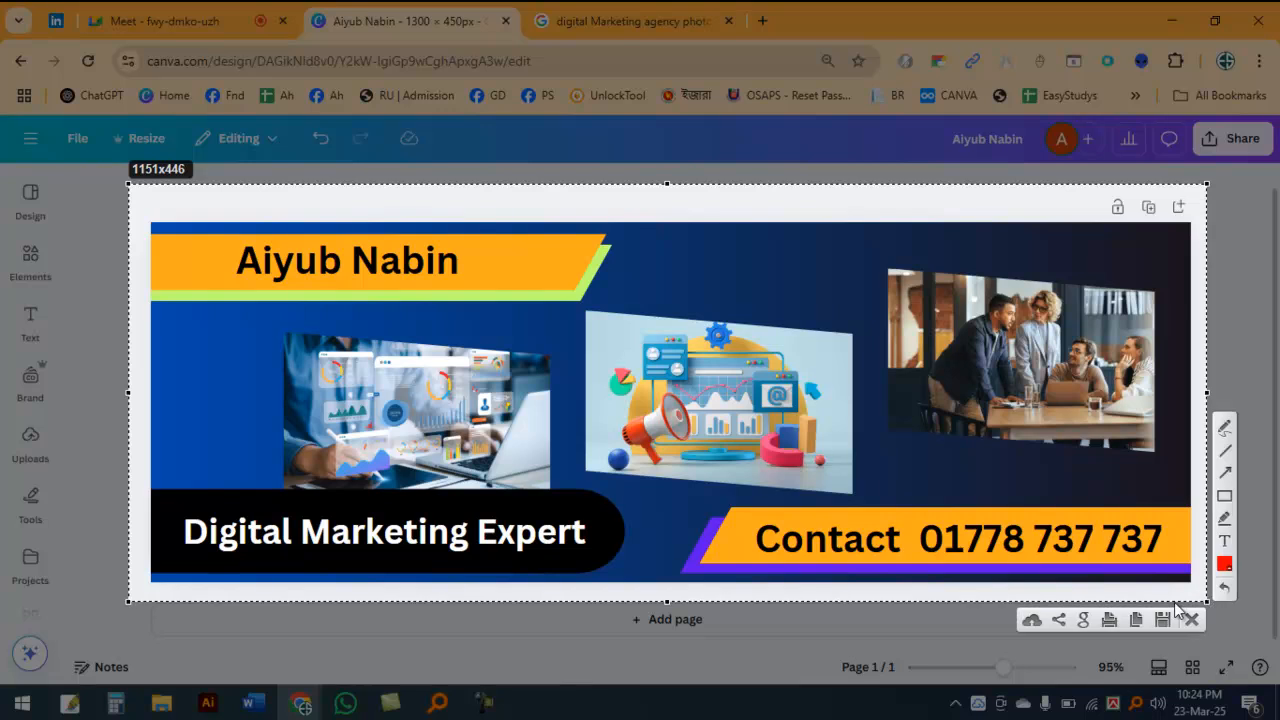
click(1134, 624)
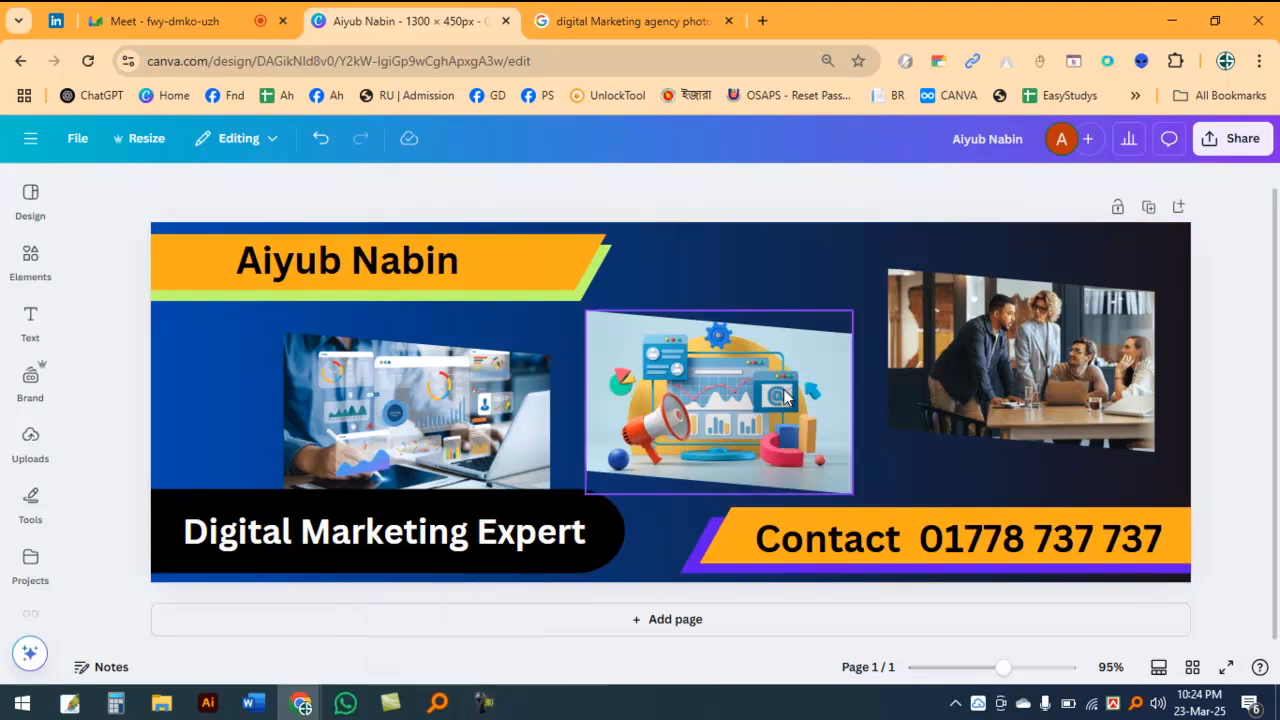
Step: Switch to WhatsApp, send the copied banner screenshot to the XpressBee IT group, and return to the Canva design
click(345, 703)
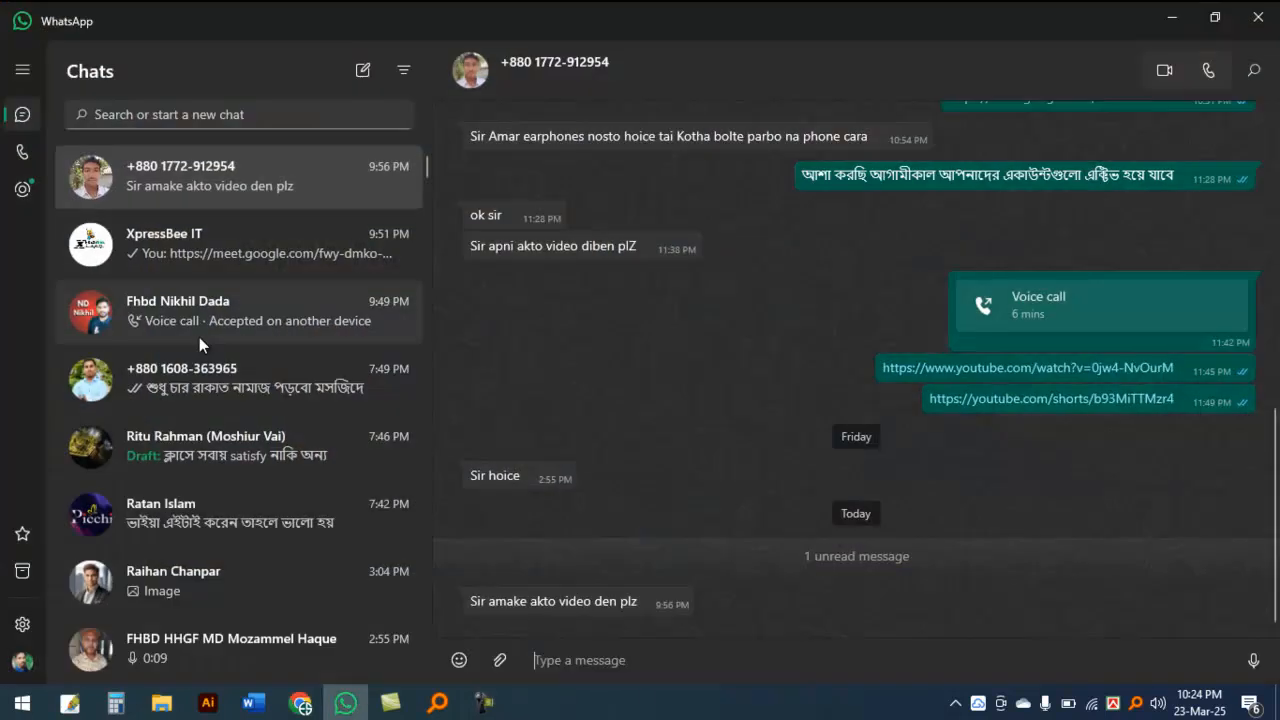
click(190, 252)
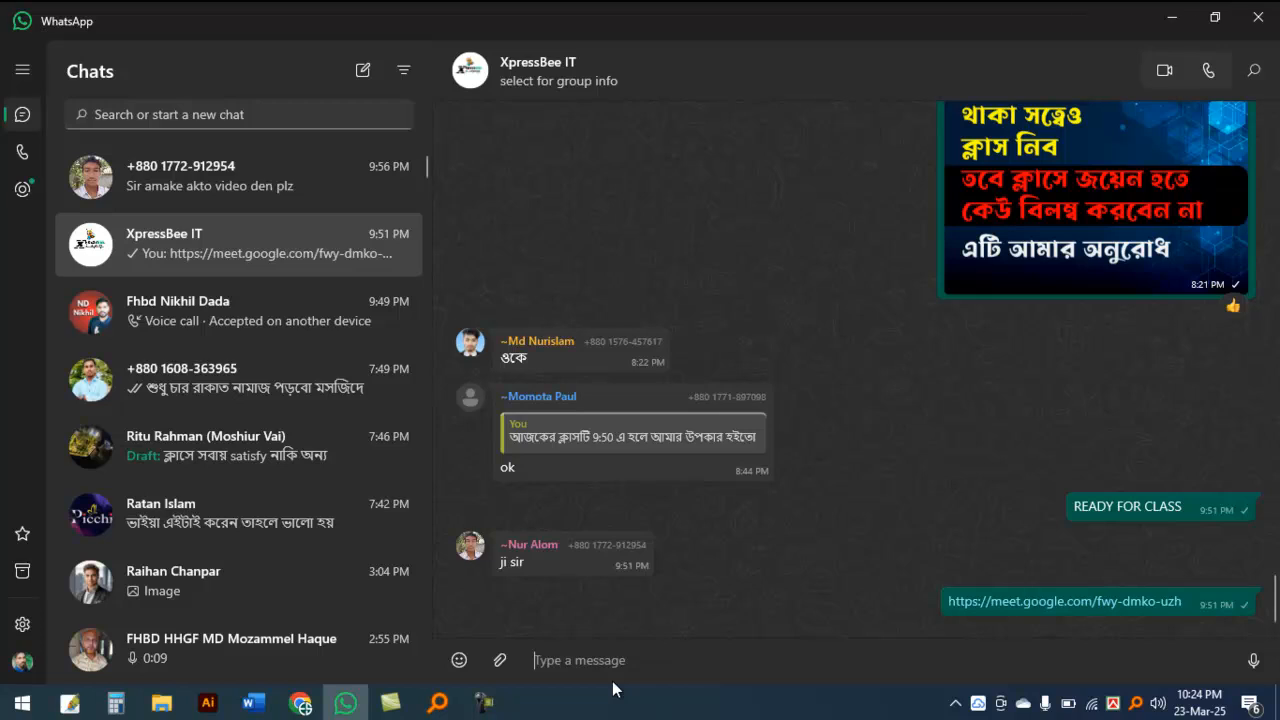
key(ctrl+v)
key(Return)
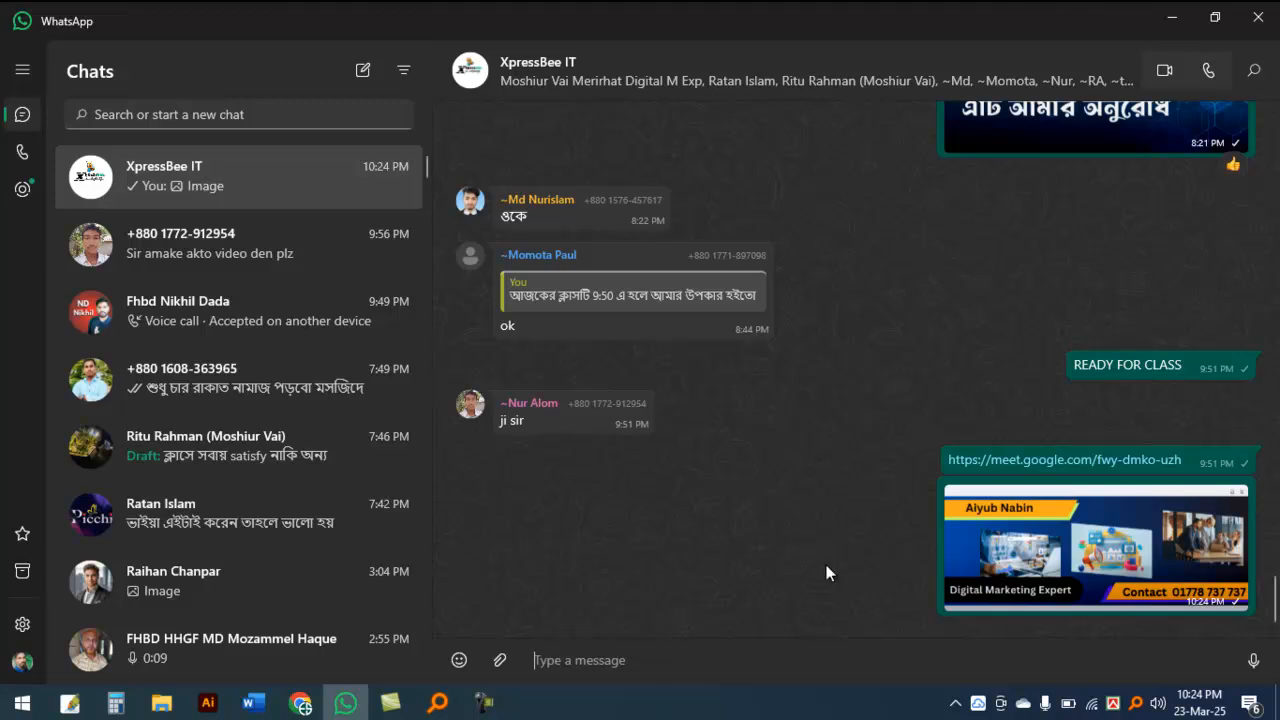
mouse_move(300, 703)
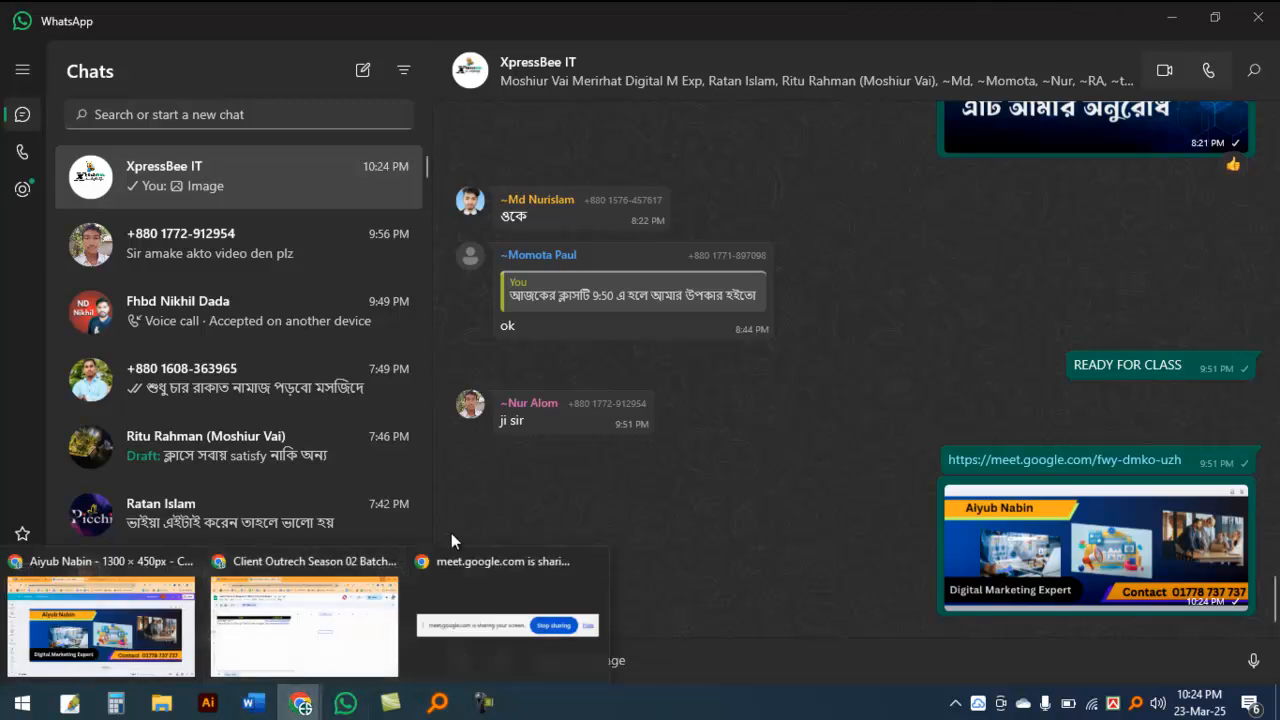
click(110, 640)
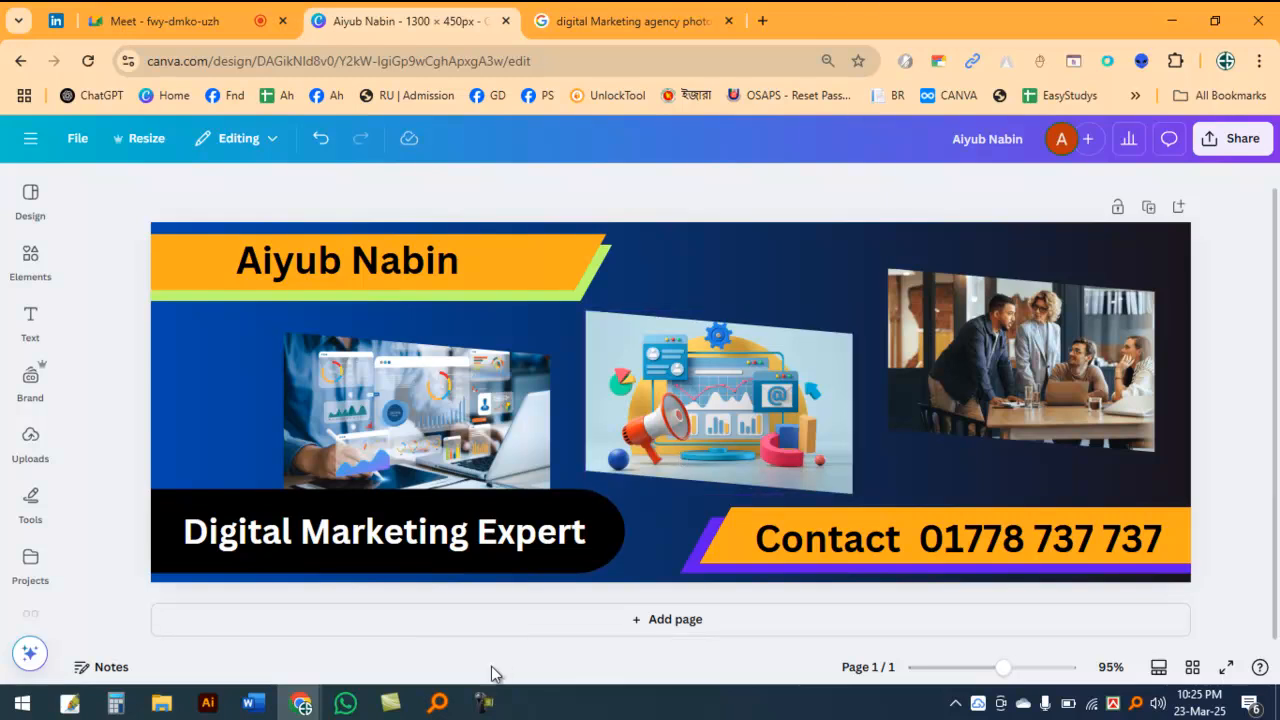
click(486, 704)
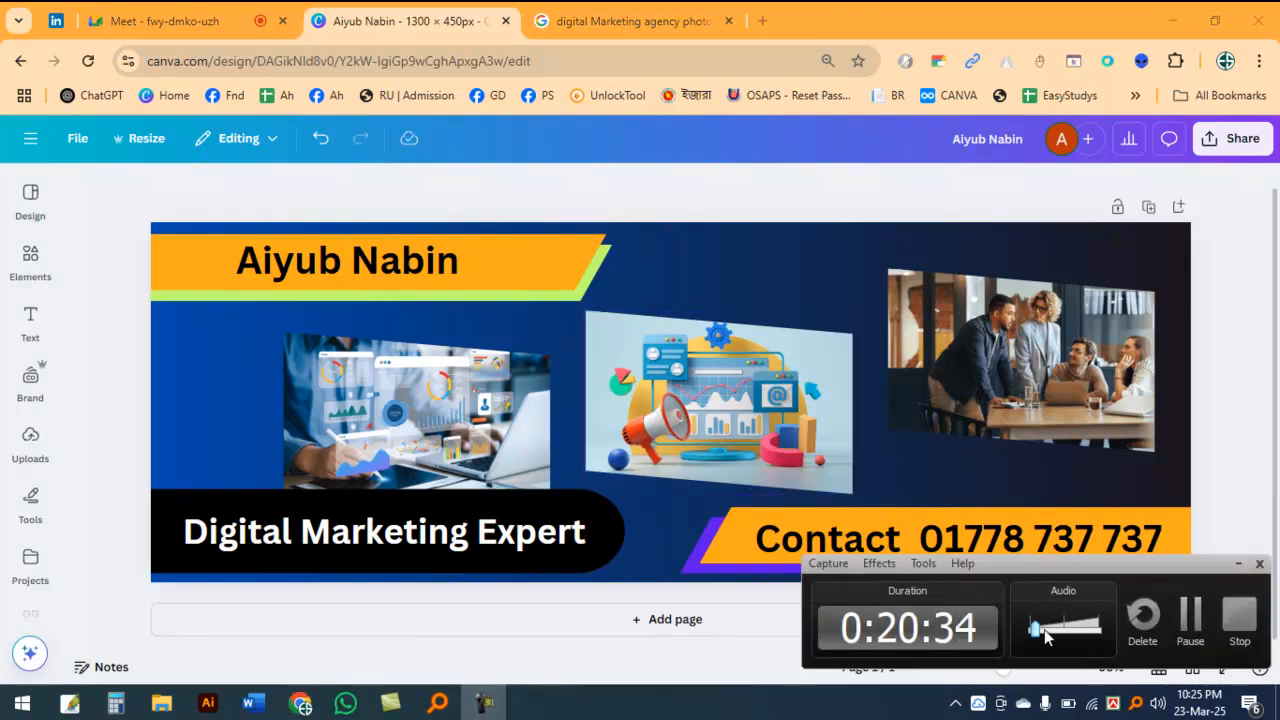
click(1272, 212)
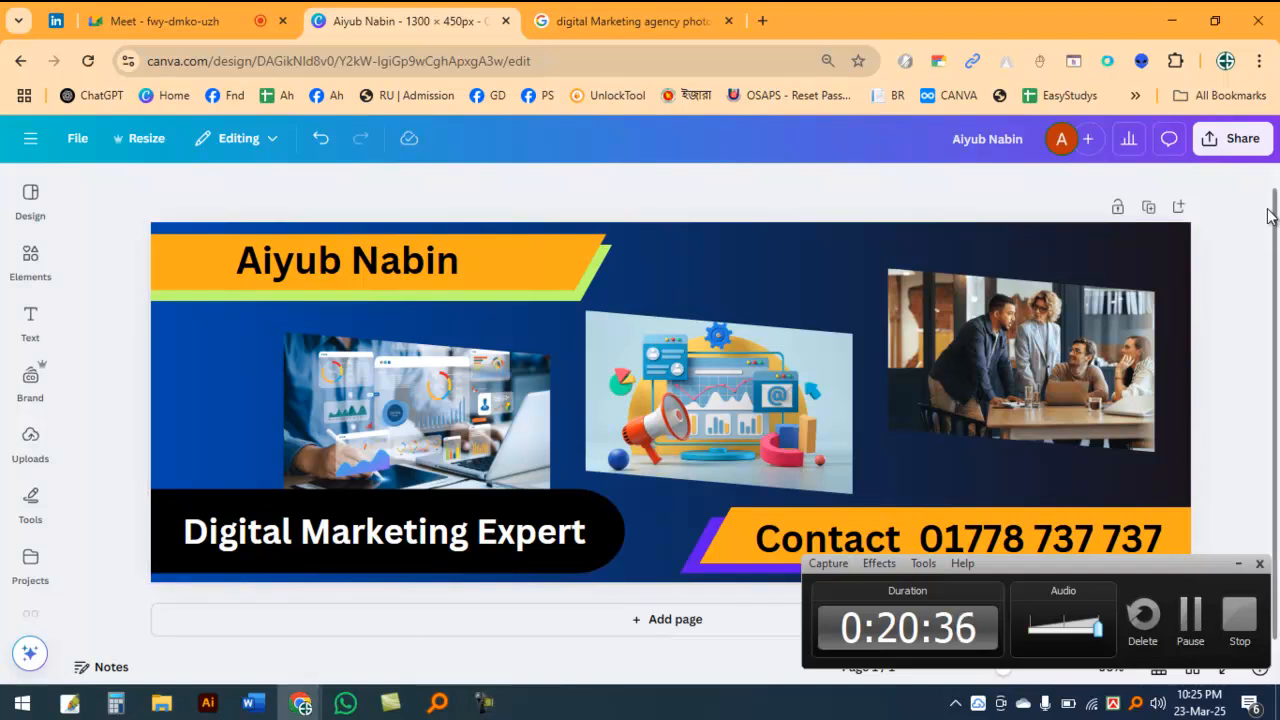
drag(1168, 565, 1184, 660)
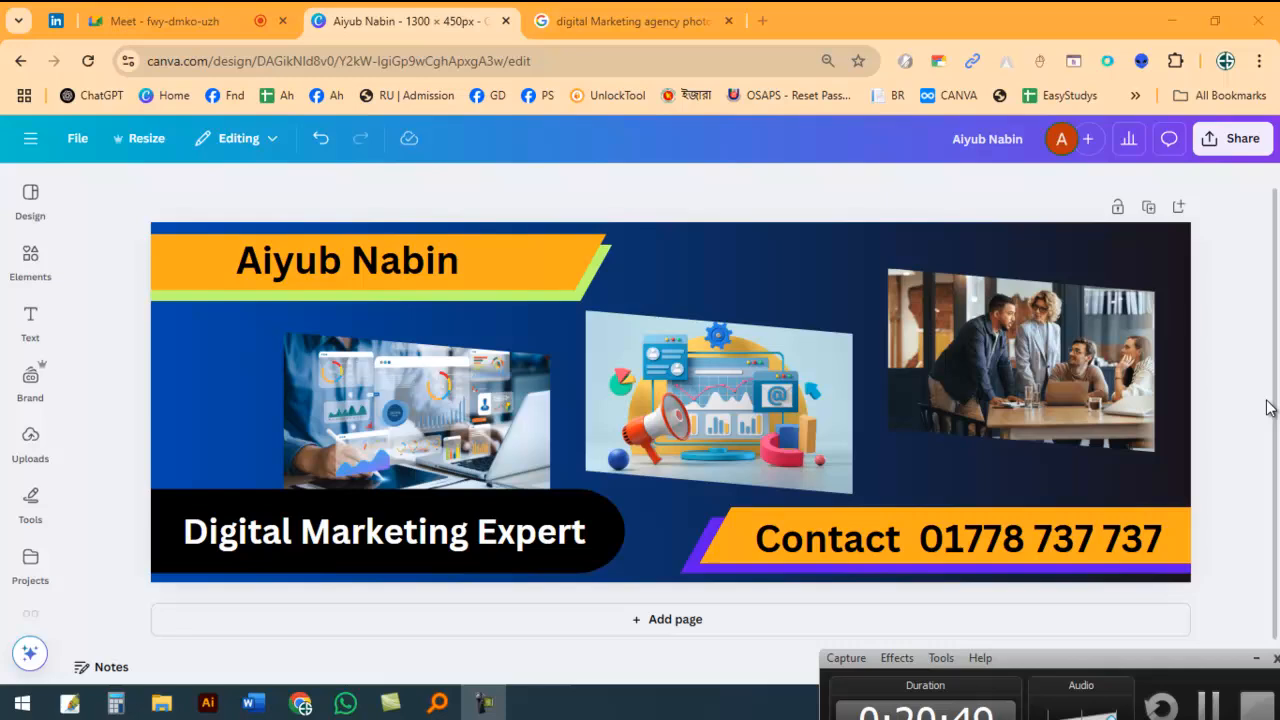
click(1241, 330)
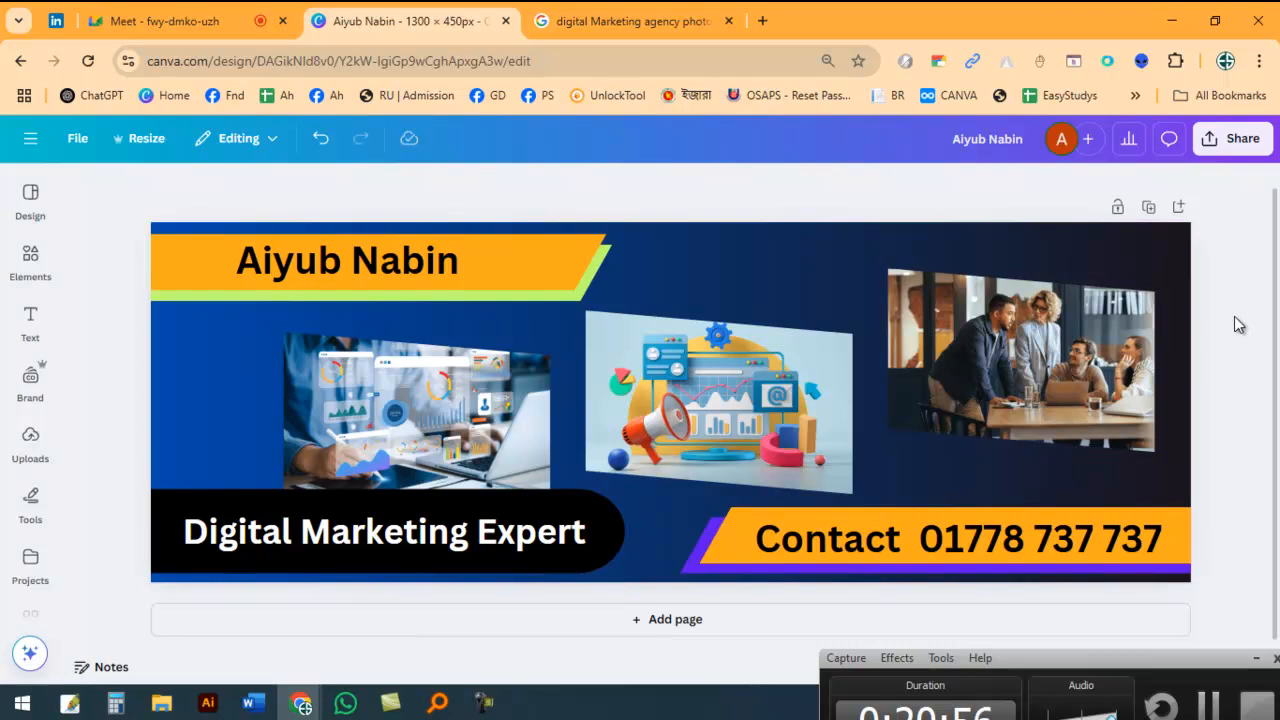
drag(1161, 654, 302, 624)
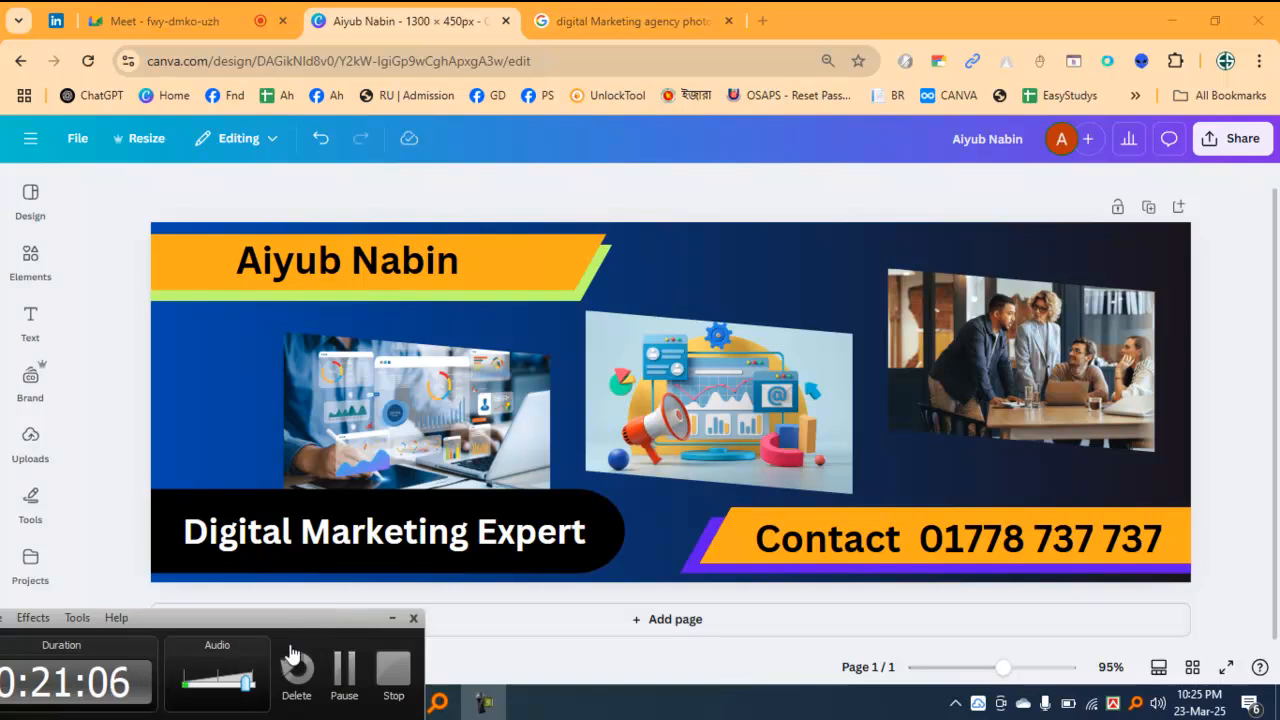
click(388, 621)
mouse_move(300, 703)
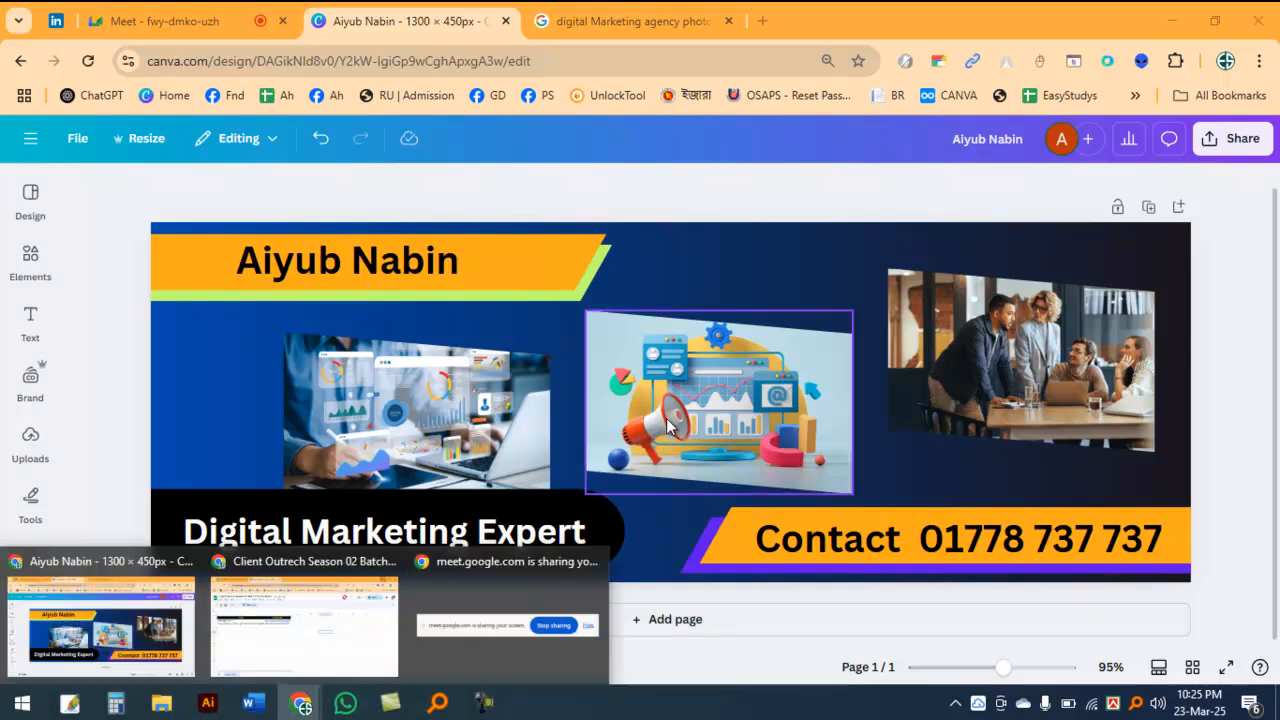
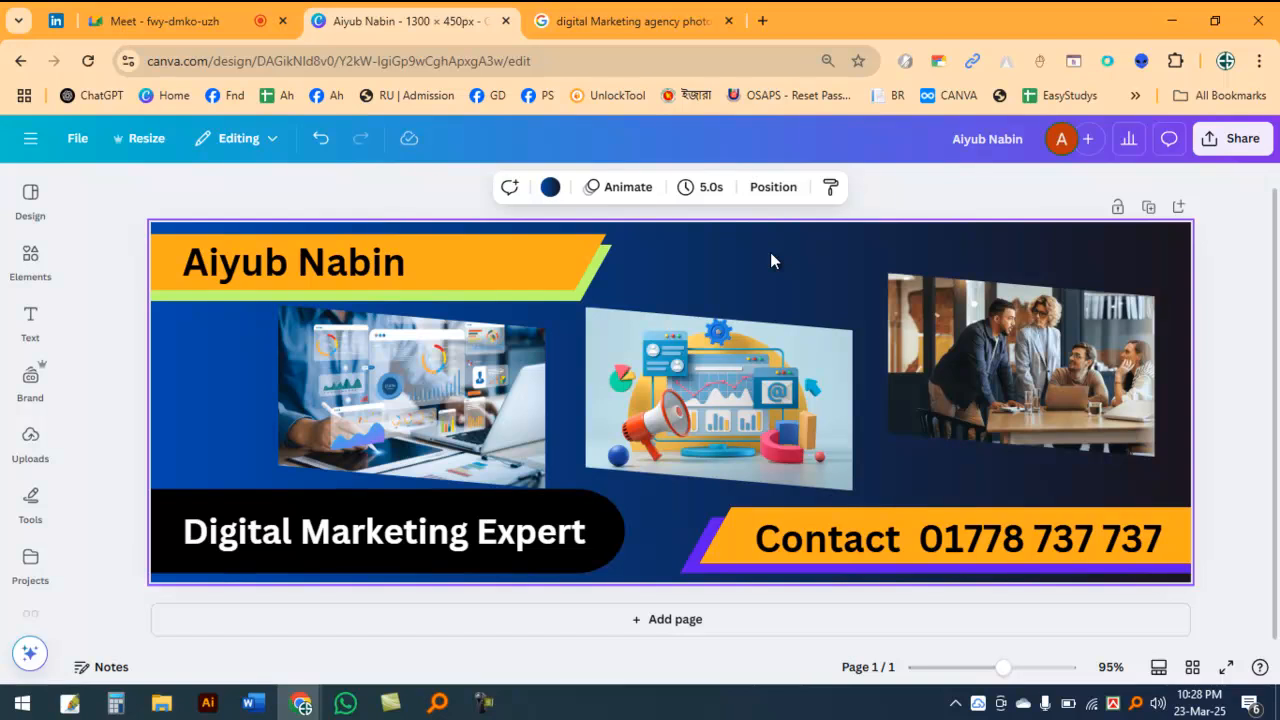
Step: Open an empty browser tab and bring the Google Meet call into view
click(640, 21)
click(762, 21)
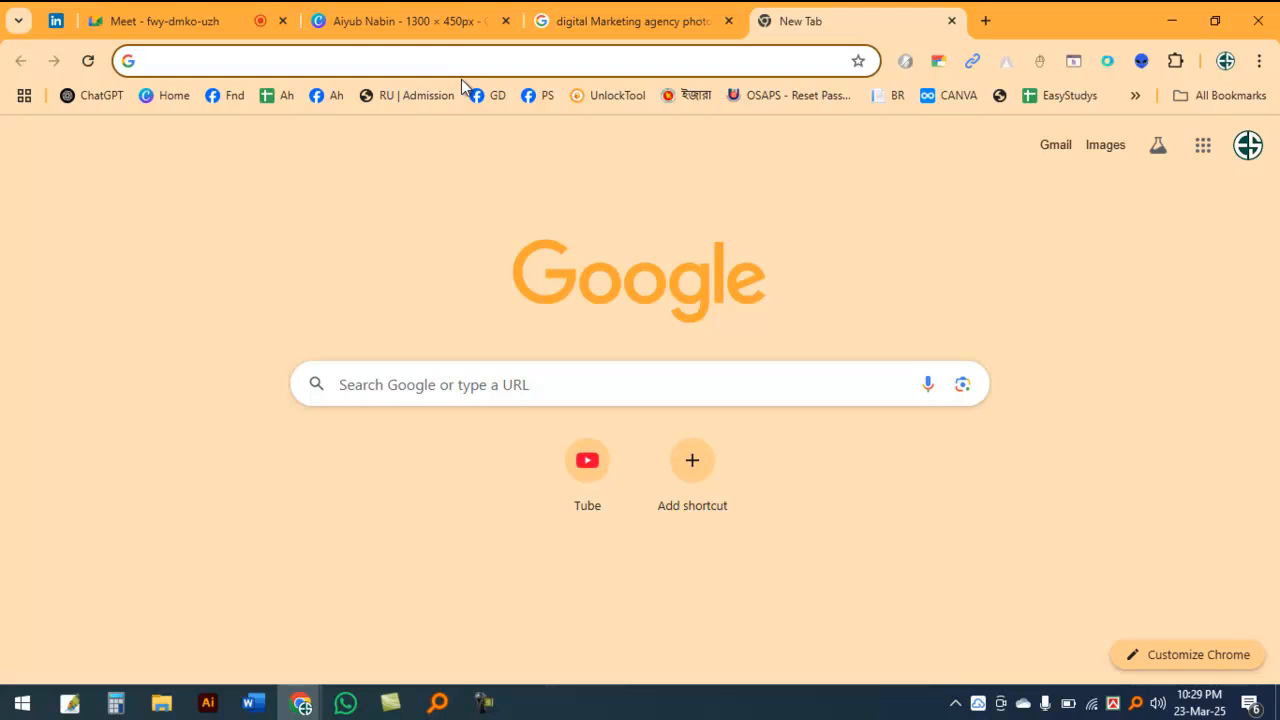
click(717, 7)
click(827, 8)
click(566, 8)
click(400, 21)
click(165, 21)
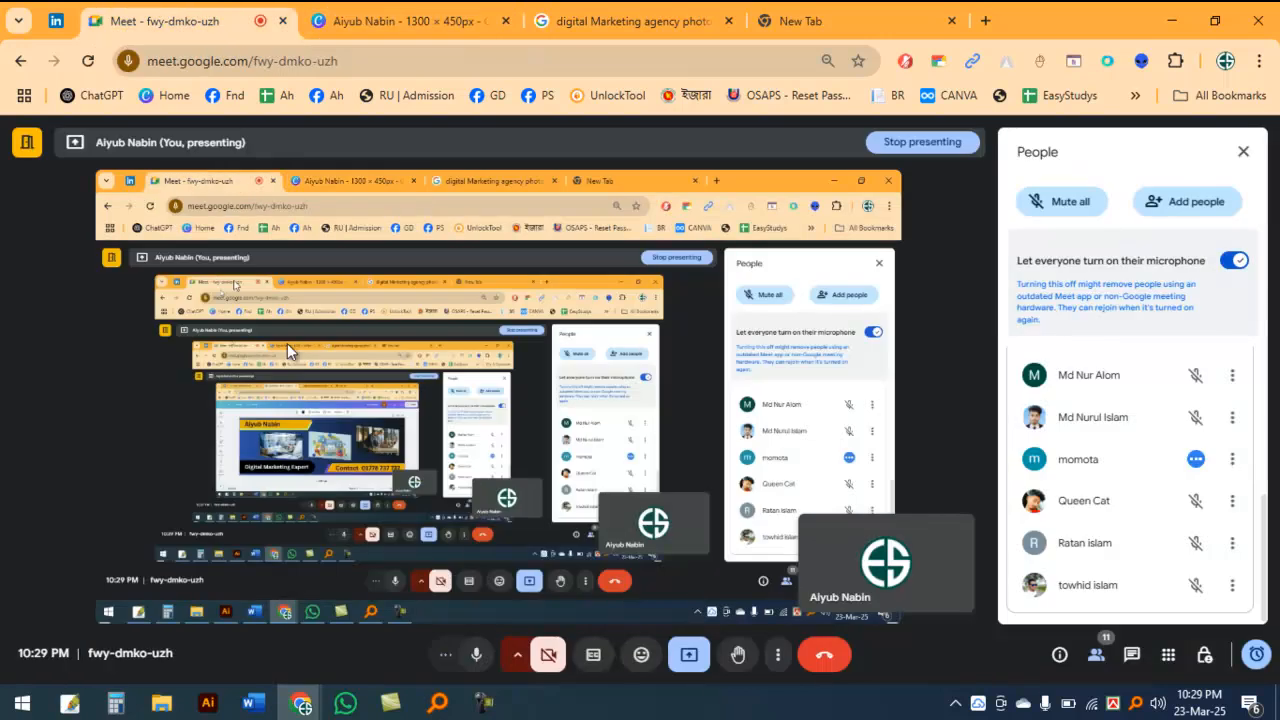
Step: Open google.com in another new browser tab and activate its search box
click(842, 12)
click(982, 21)
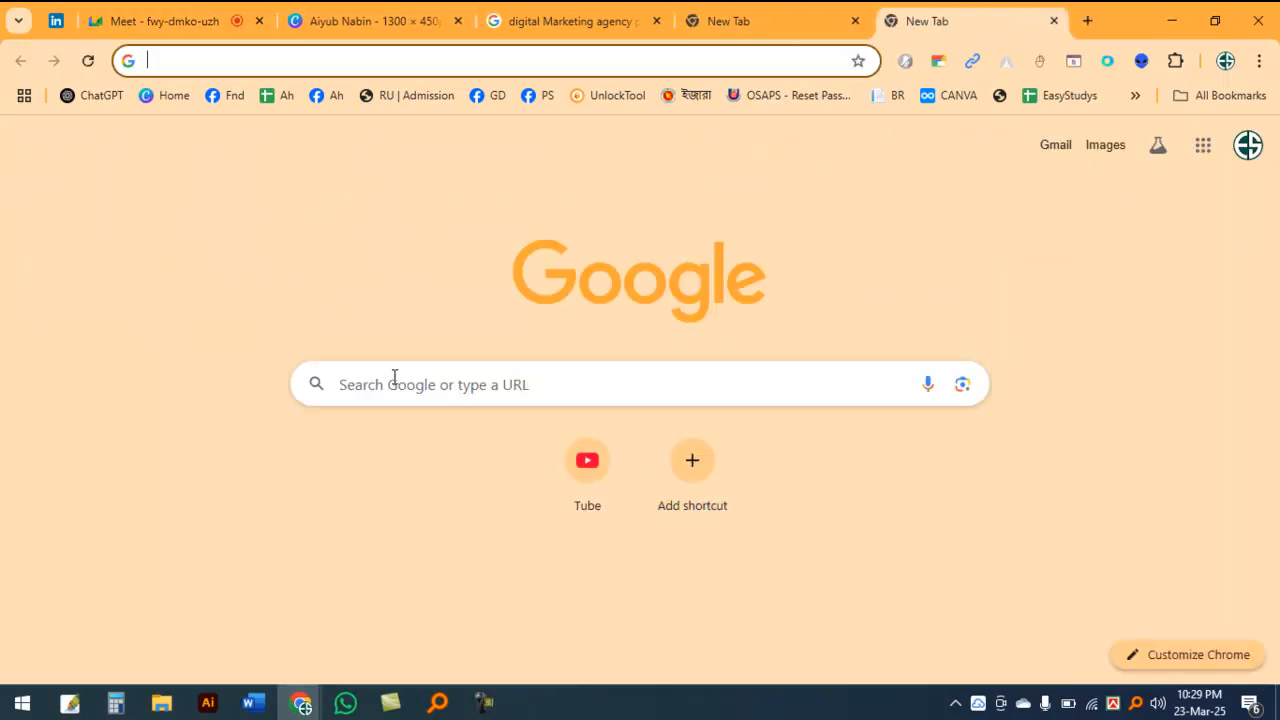
click(1039, 134)
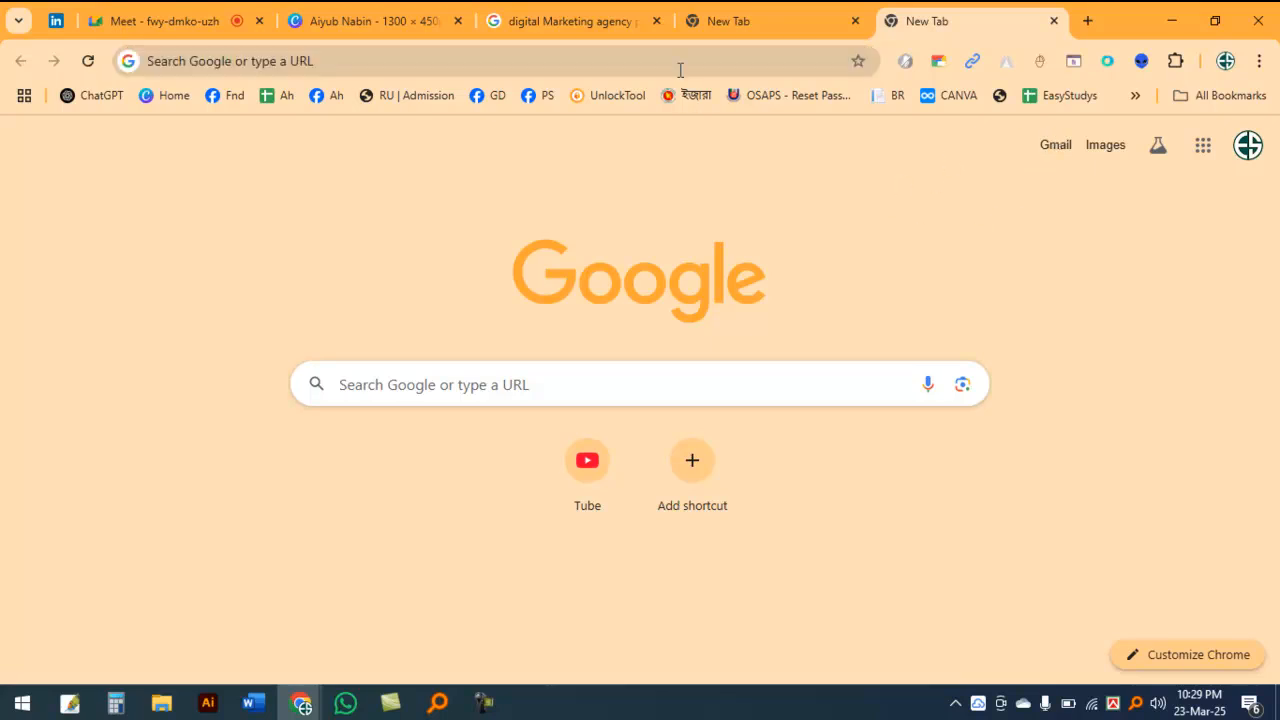
click(546, 60)
text(goog)
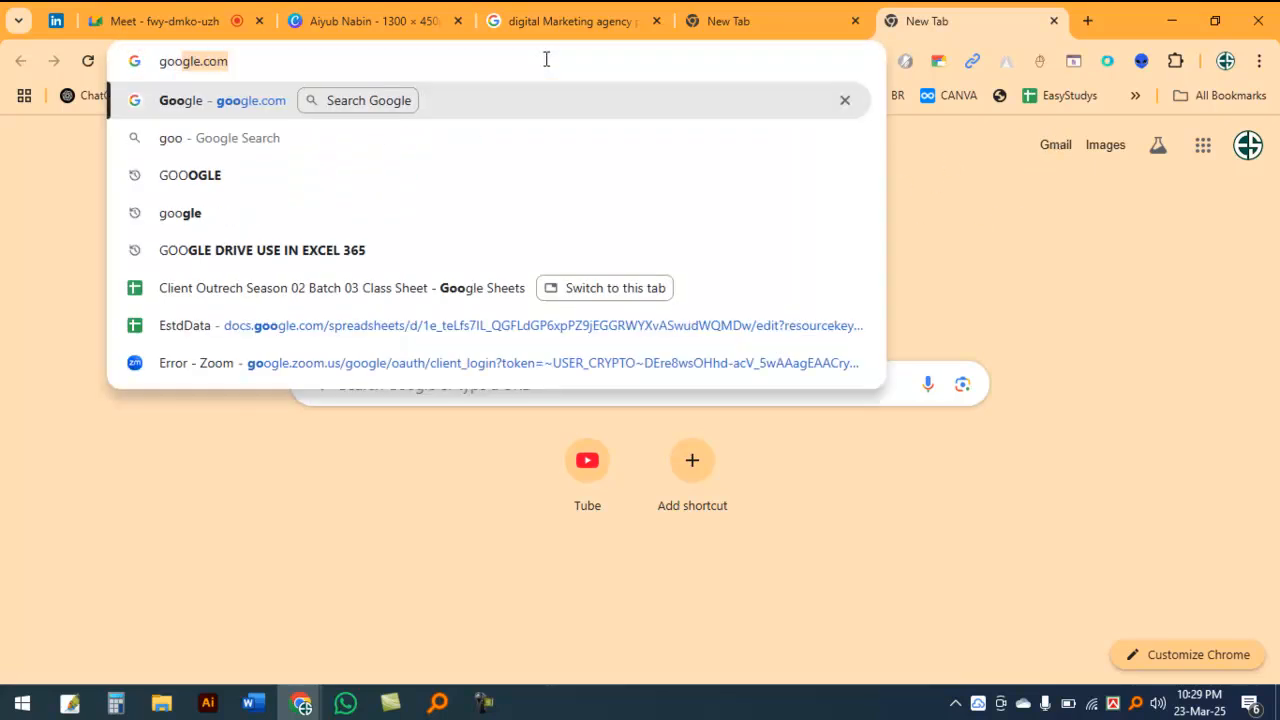
key(Return)
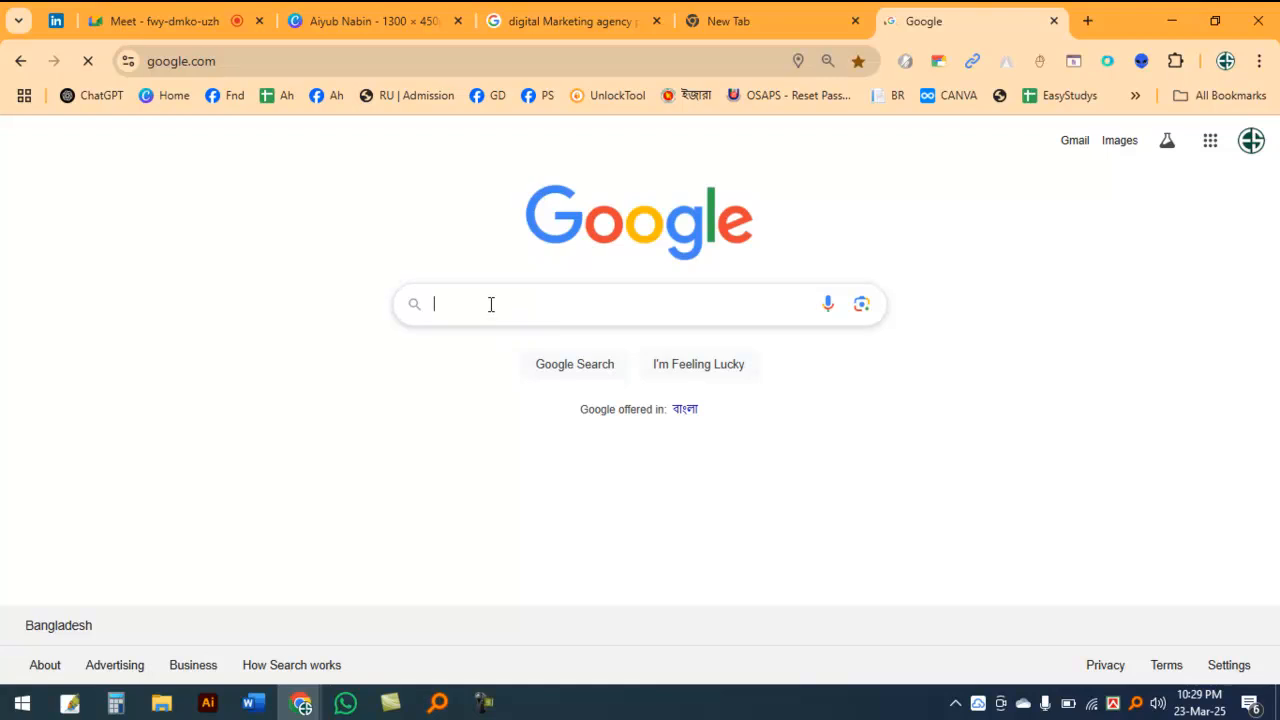
click(491, 304)
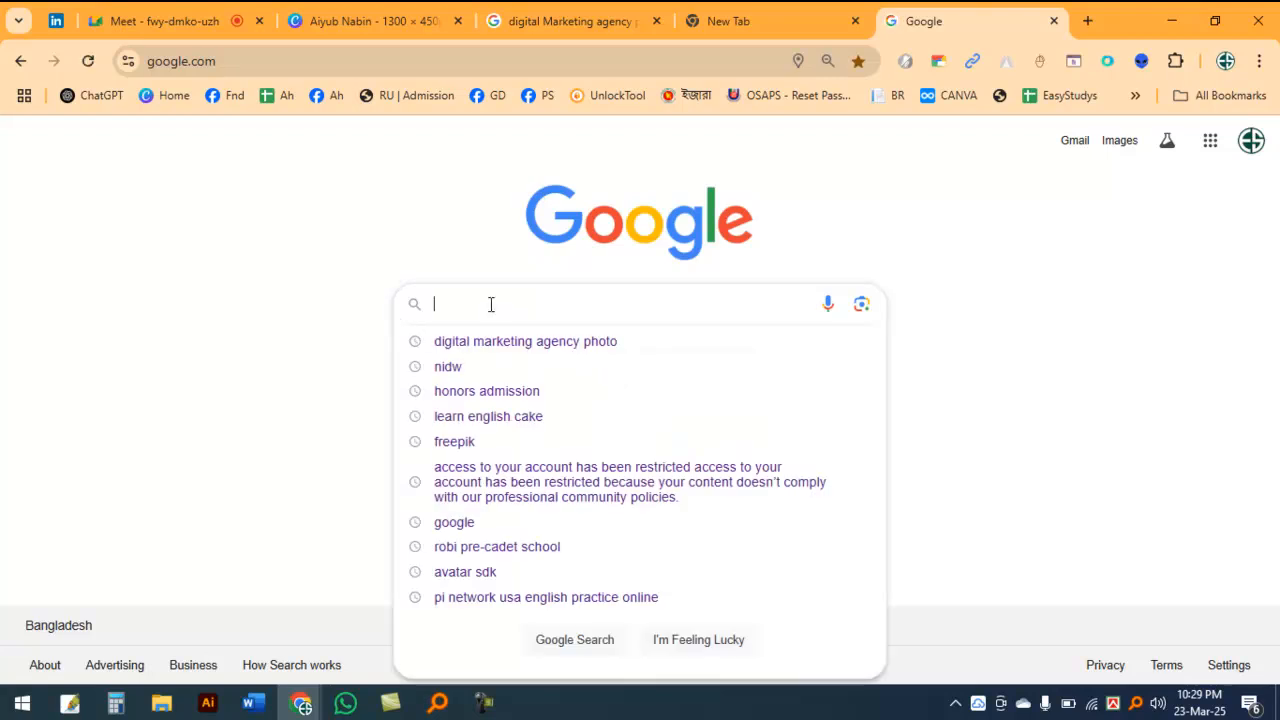
text(co)
key(BackSpace)
key(BackSpace)
text(home)
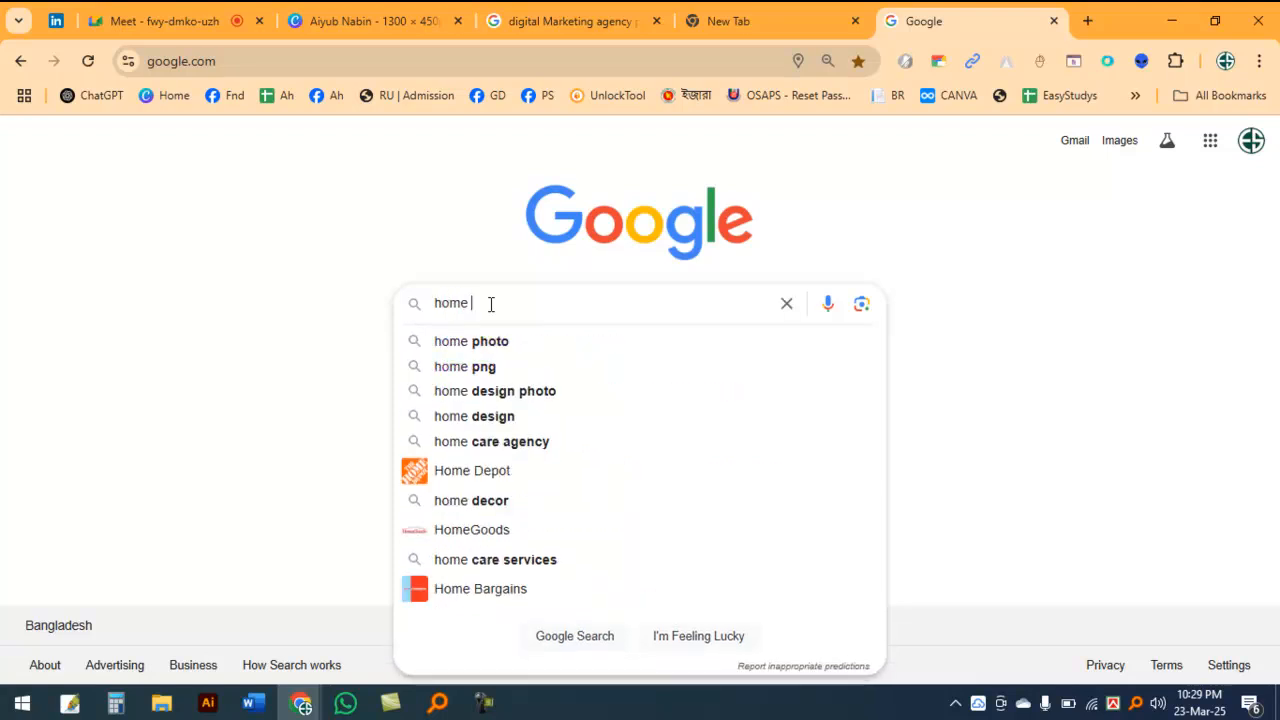
key(BackSpace)
key(BackSpace)
key(BackSpace)
key(BackSpace)
key(BackSpace)
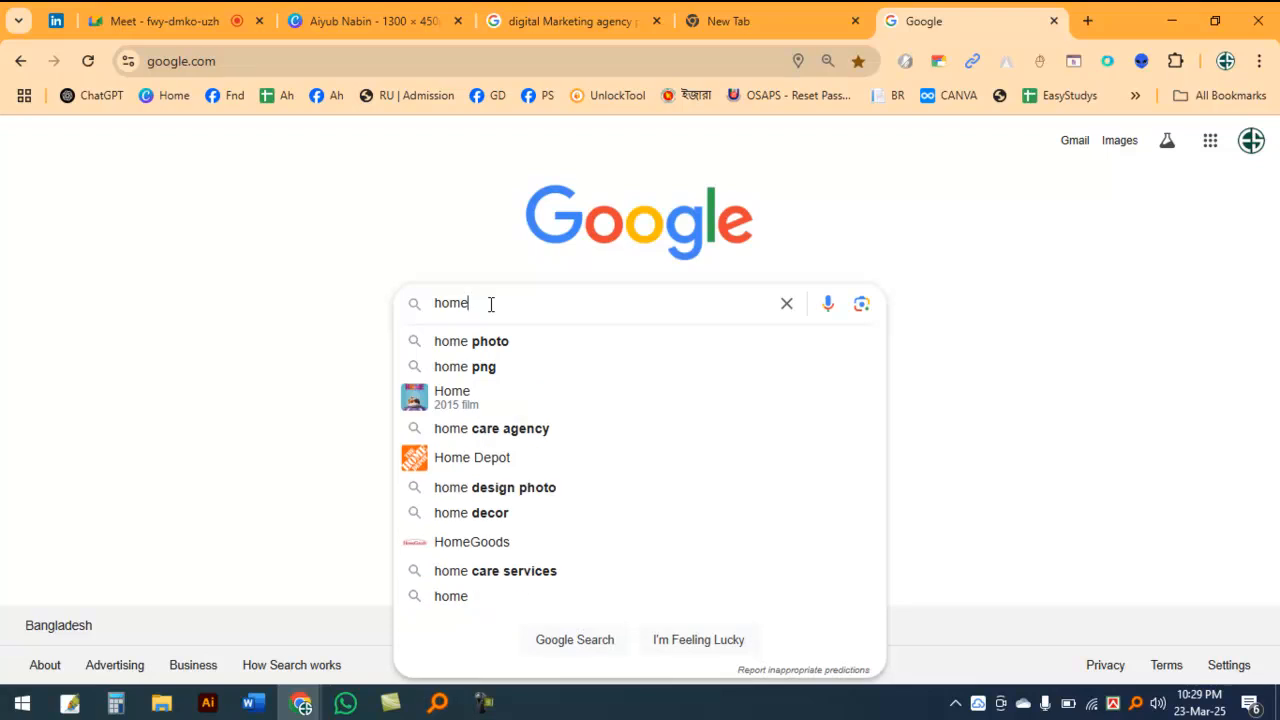
Step: Search Google for "room corner shelf" using the matching suggestion and show the image results
text(room)
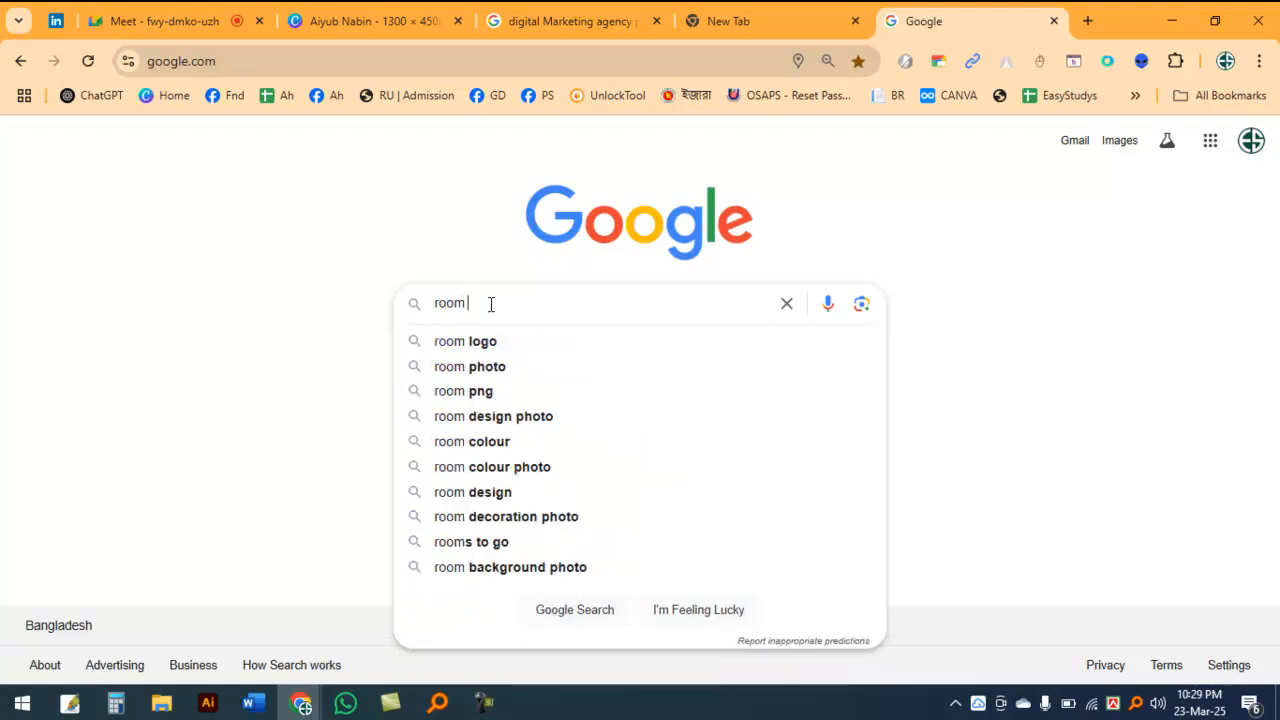
key(BackSpace)
text(m col)
key(BackSpace)
text(rner)
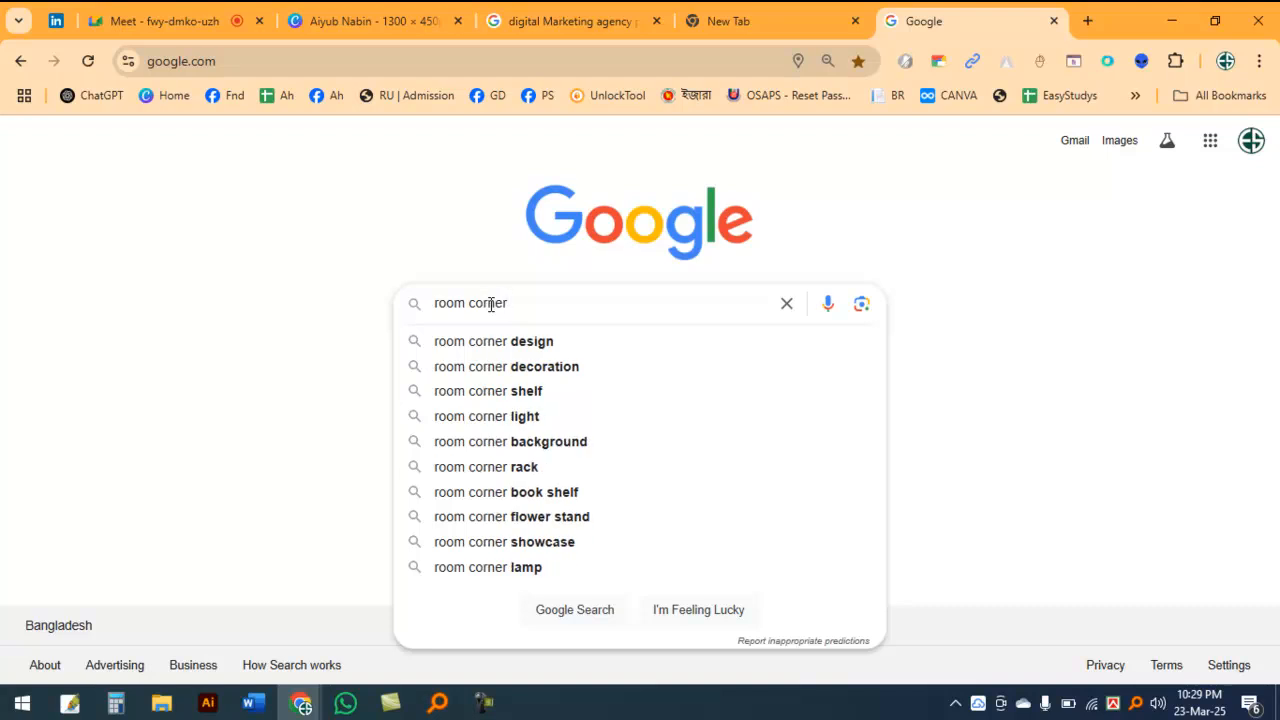
key(Down)
key(Down)
key(Down)
key(Return)
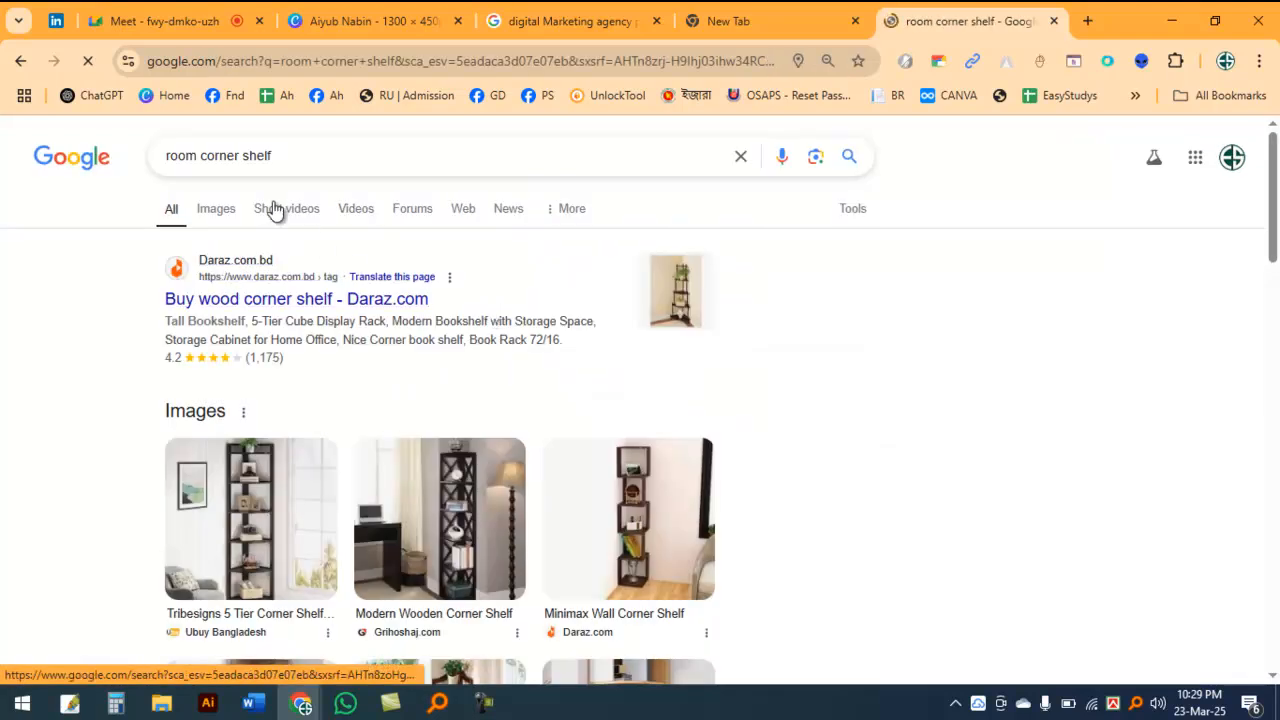
click(218, 210)
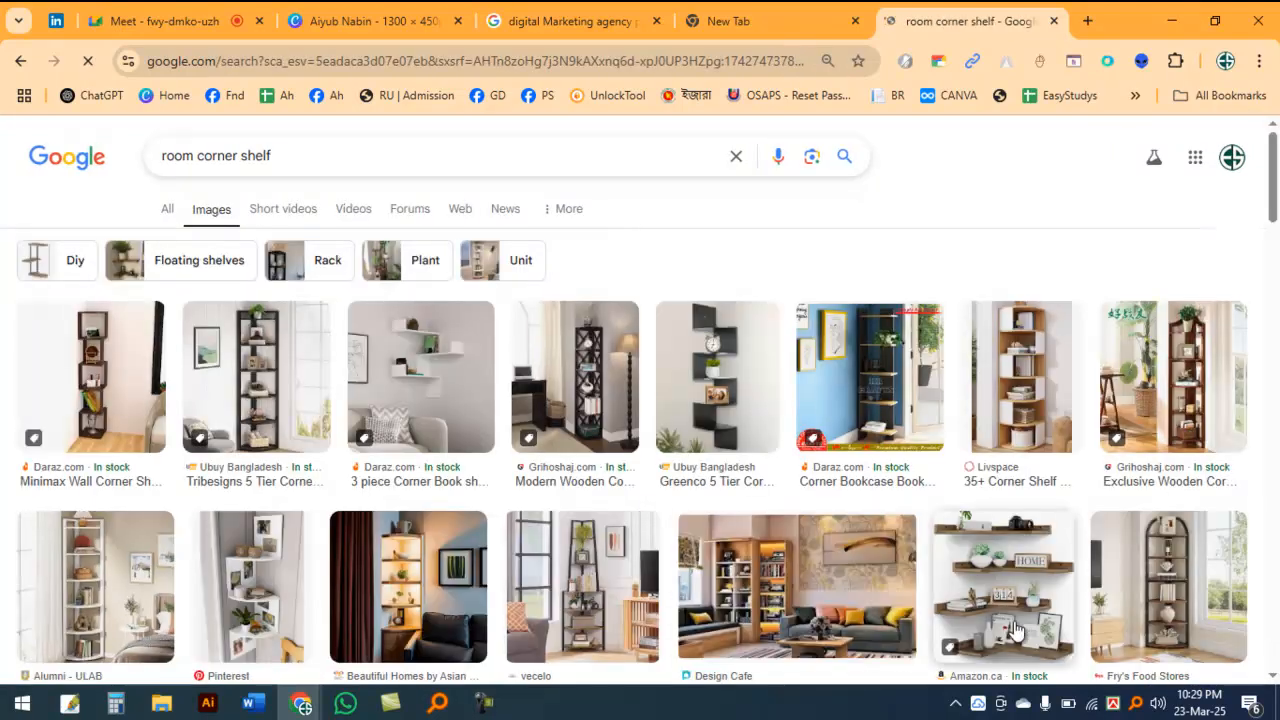
Step: Browse the corner shelf images and preview the dark wall-mounted corner shelf from Wooden Street
scroll(948, 528, down, 4)
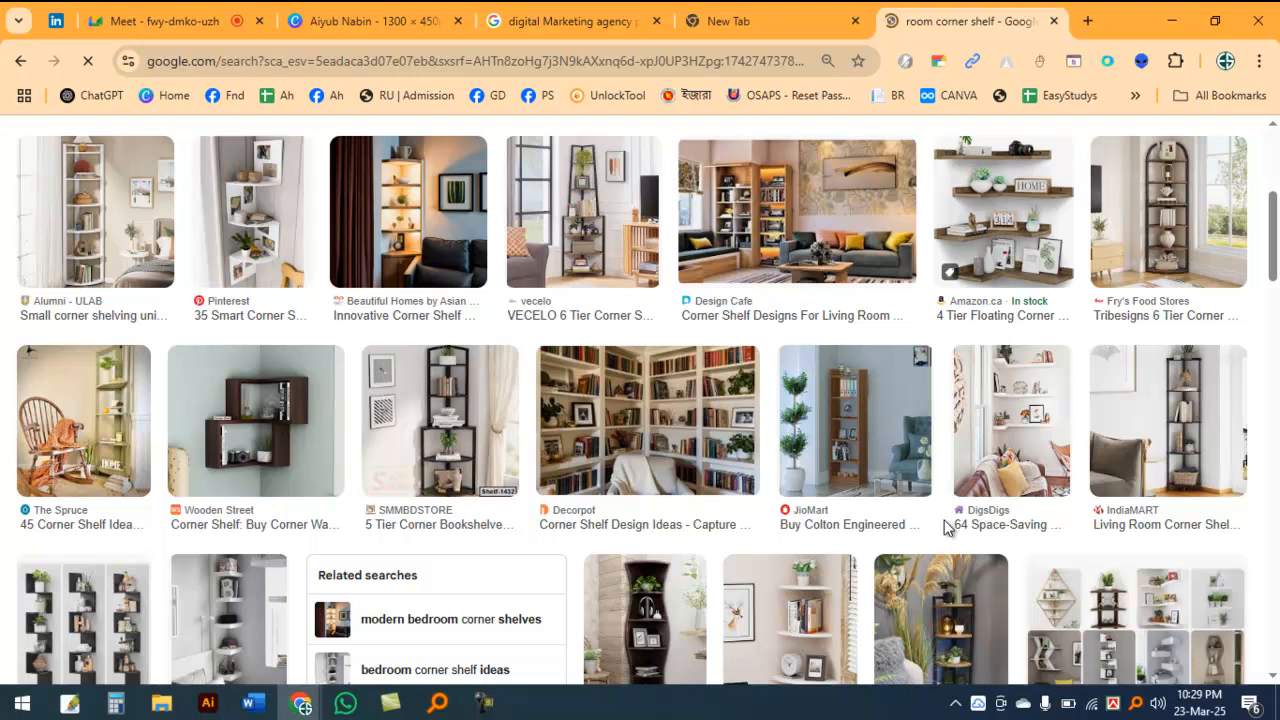
scroll(948, 528, down, 3)
scroll(757, 519, up, 2)
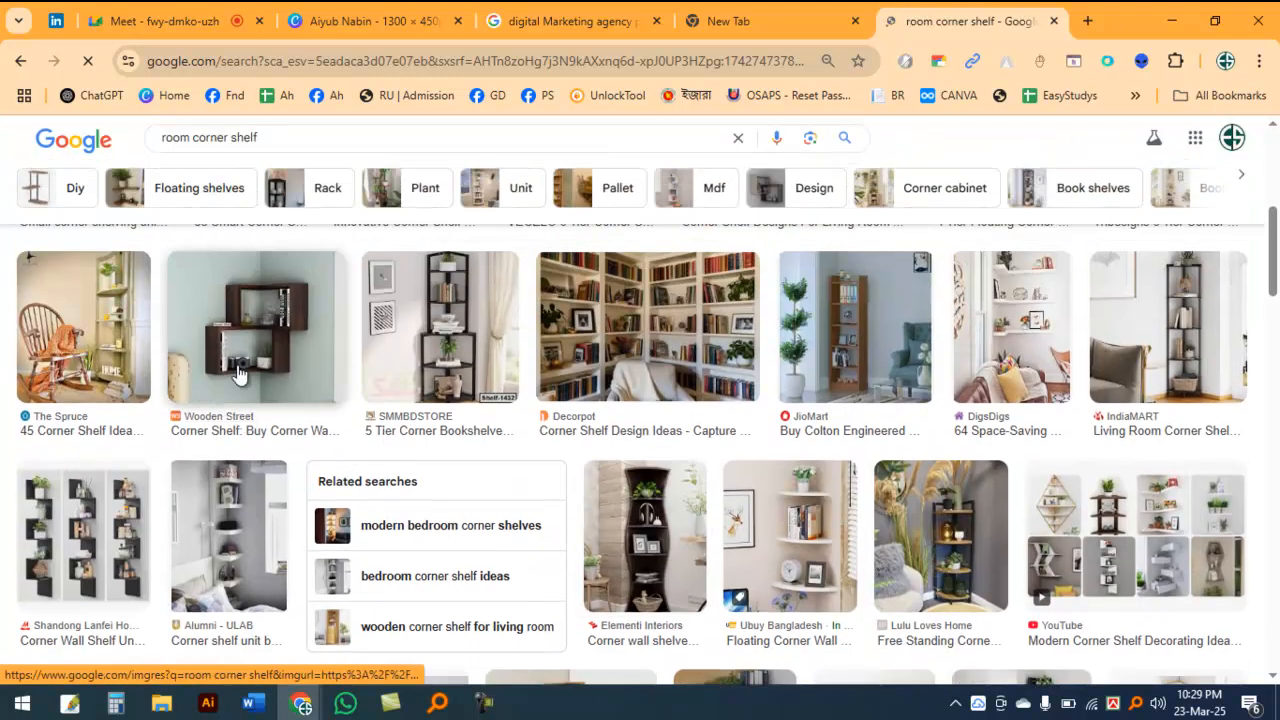
click(277, 360)
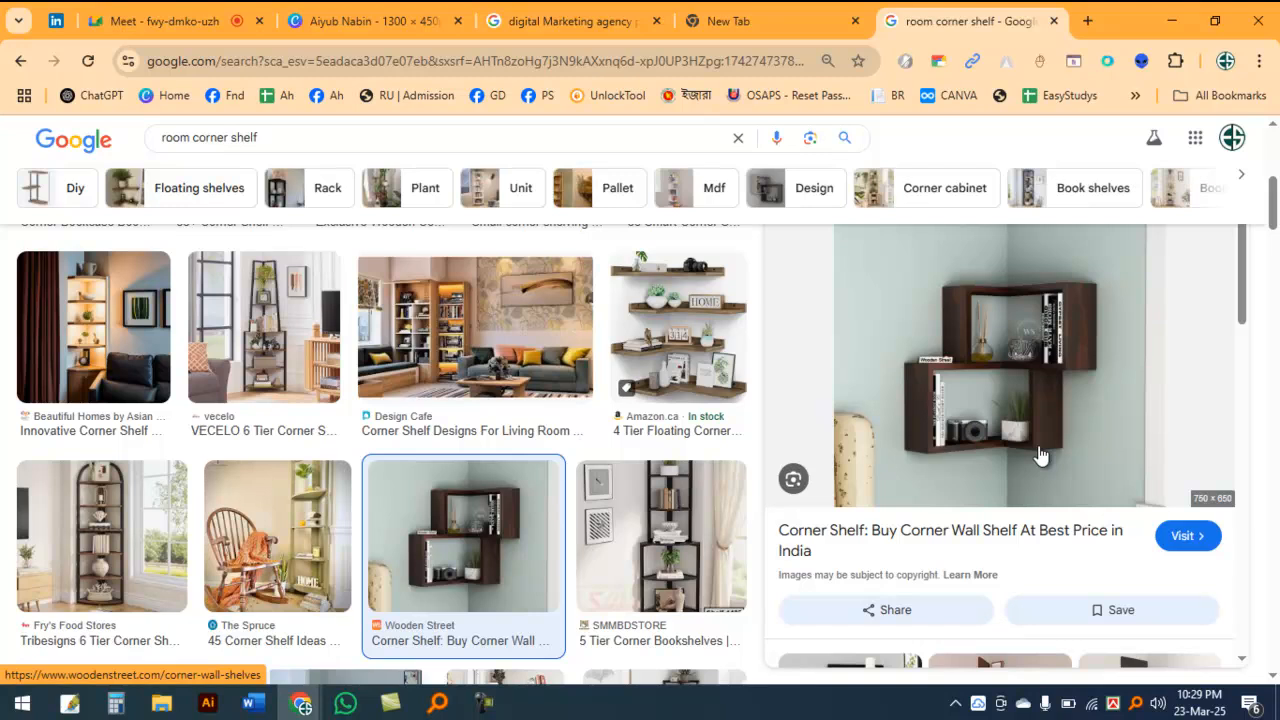
Step: Preview the VECELO 6 Tier Corner Shelf image and look through its related images and the other results
click(302, 383)
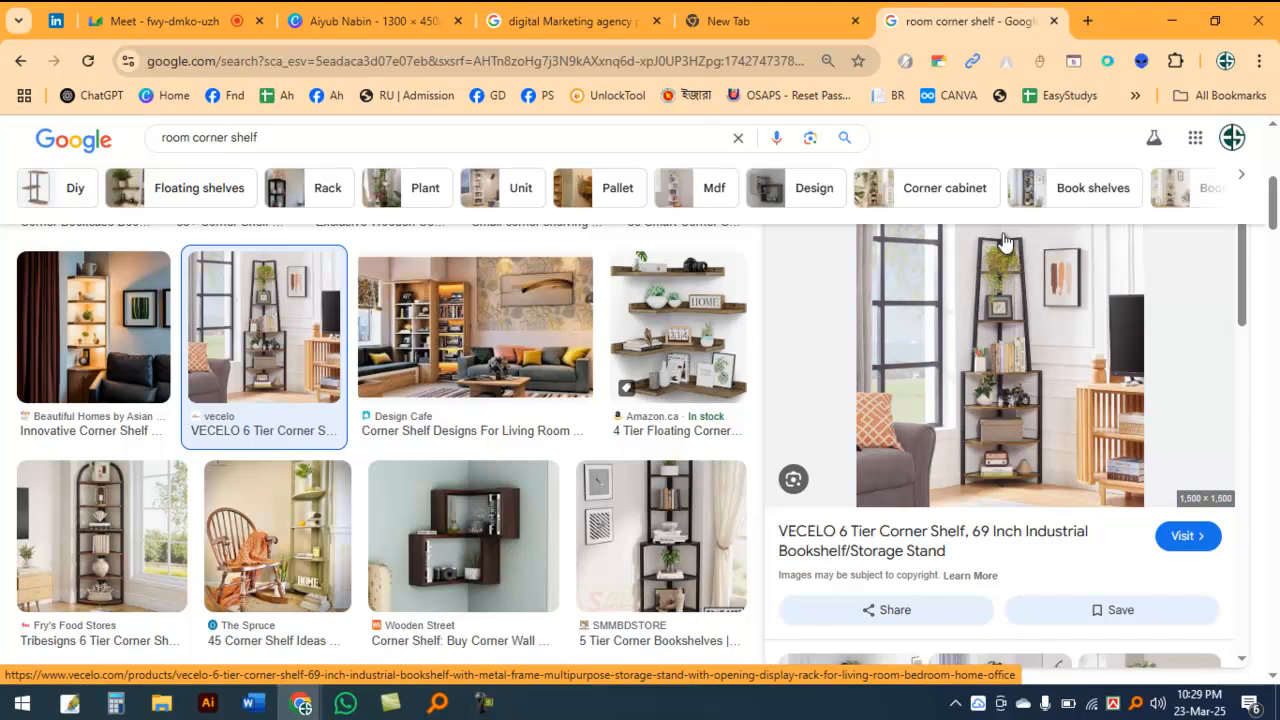
scroll(615, 440, down, 4)
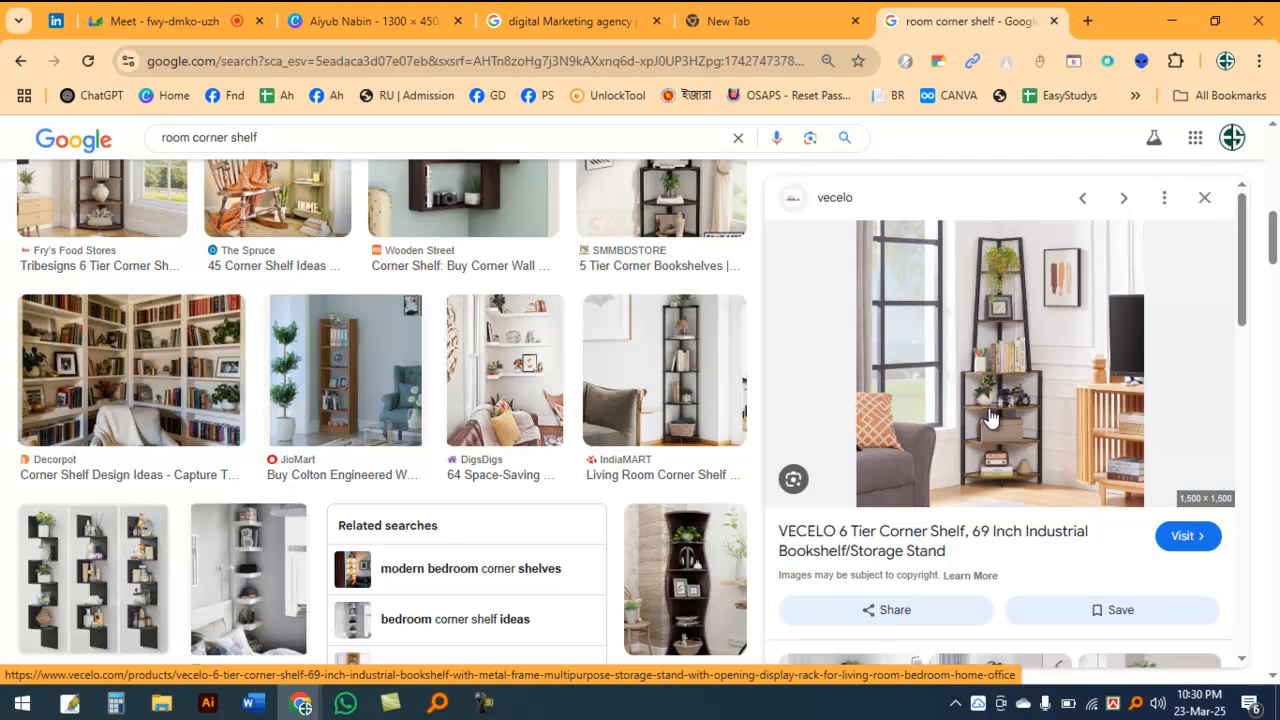
scroll(990, 418, down, 10)
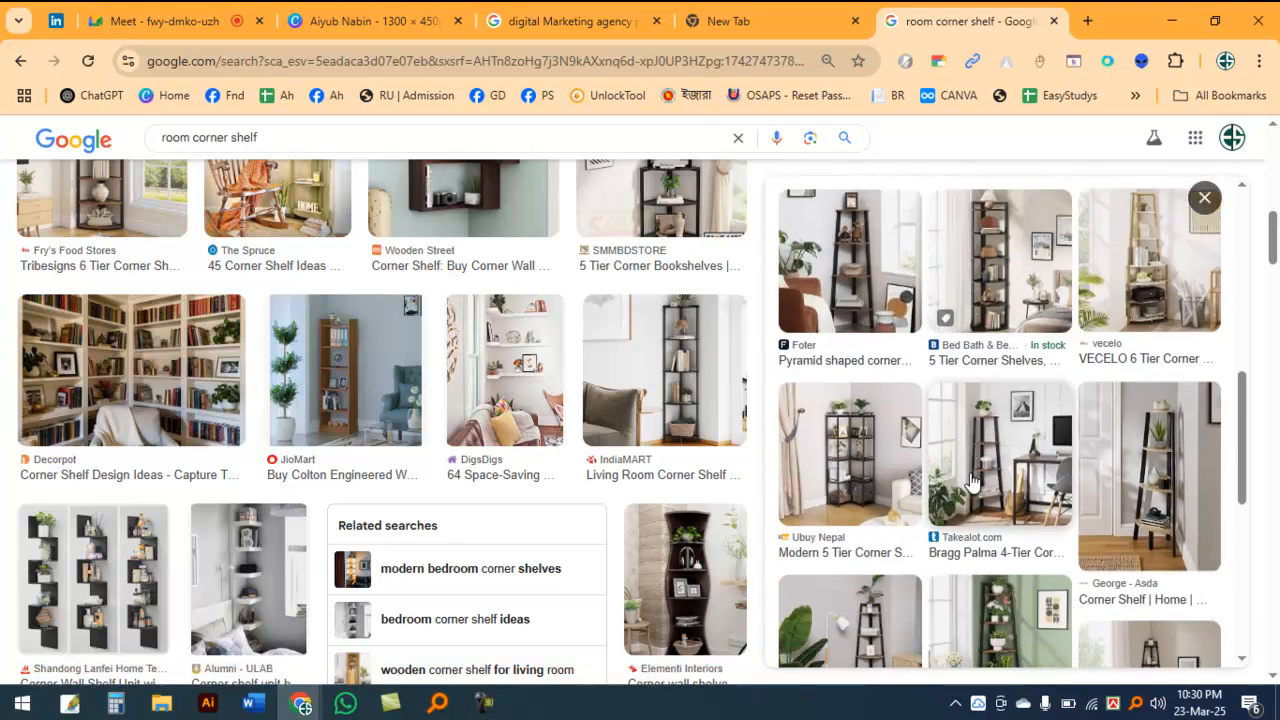
scroll(985, 492, down, 2)
scroll(975, 490, up, 5)
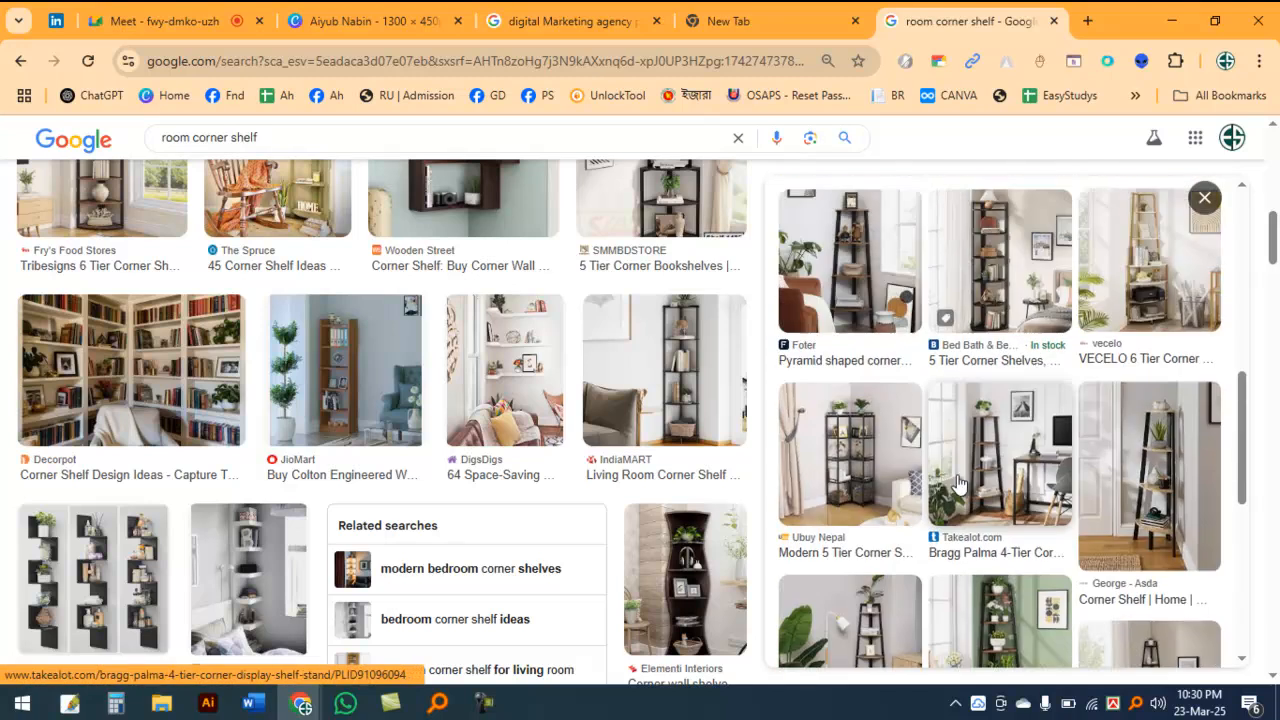
scroll(935, 480, up, 5)
scroll(555, 420, up, 2)
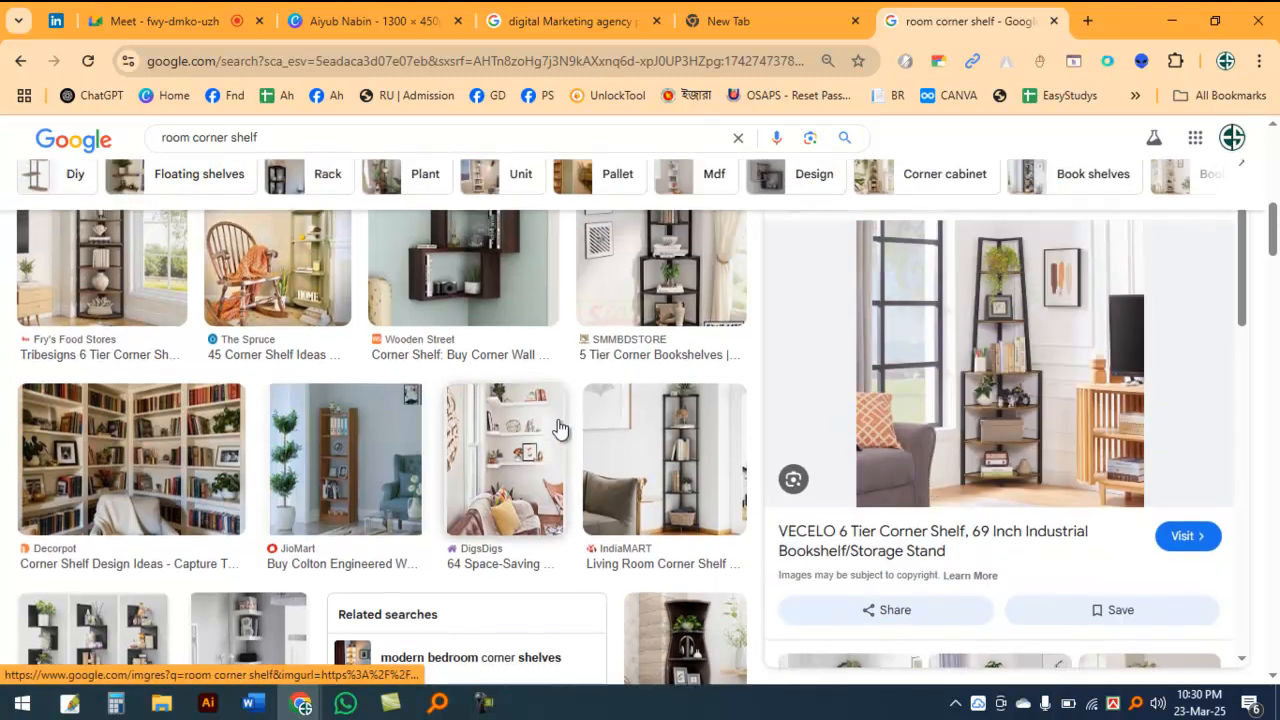
scroll(535, 410, up, 5)
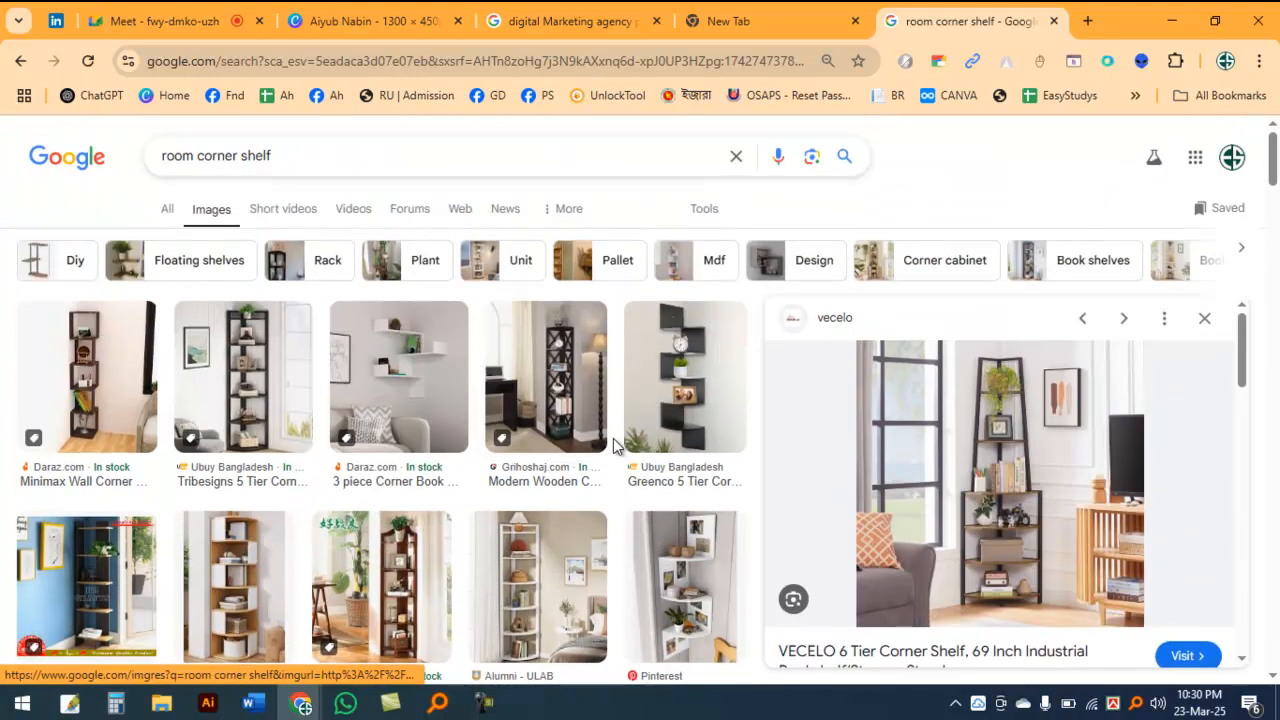
Step: Preview the 3 piece Corner Book shelf from Daraz, scan further shelf designs in the results, and close the preview
click(449, 386)
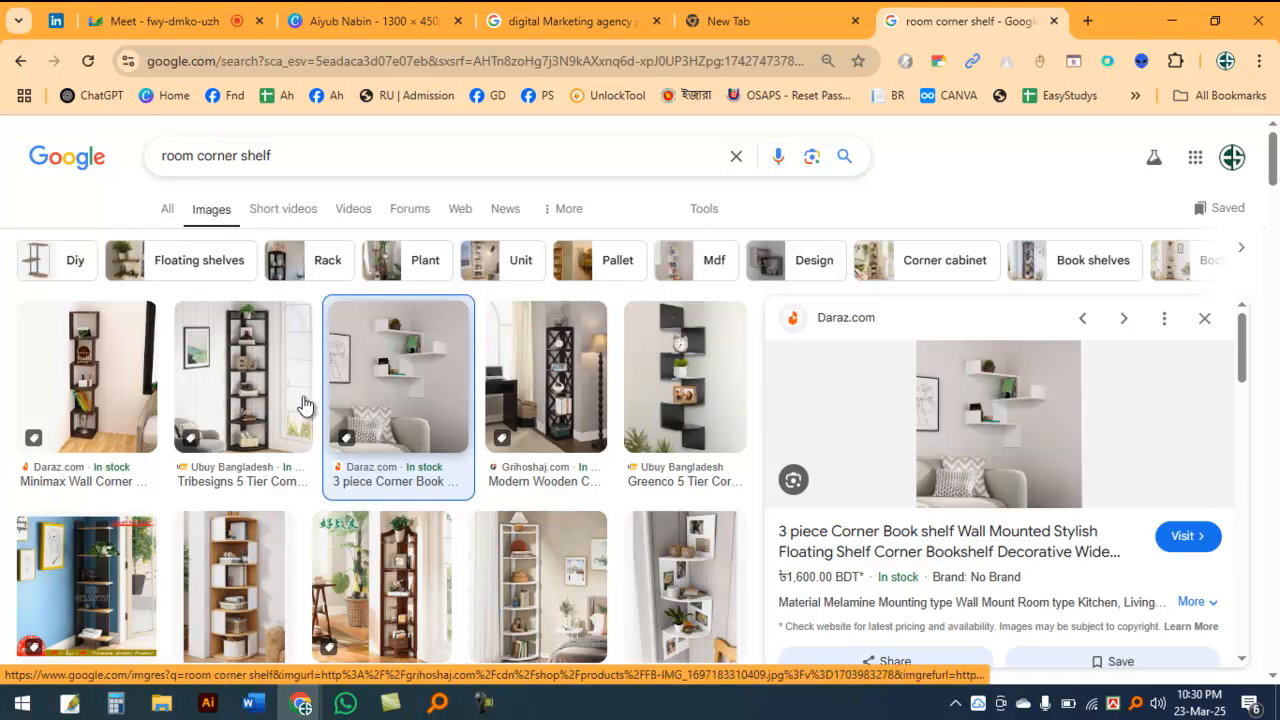
scroll(428, 466, down, 1)
scroll(428, 466, down, 12)
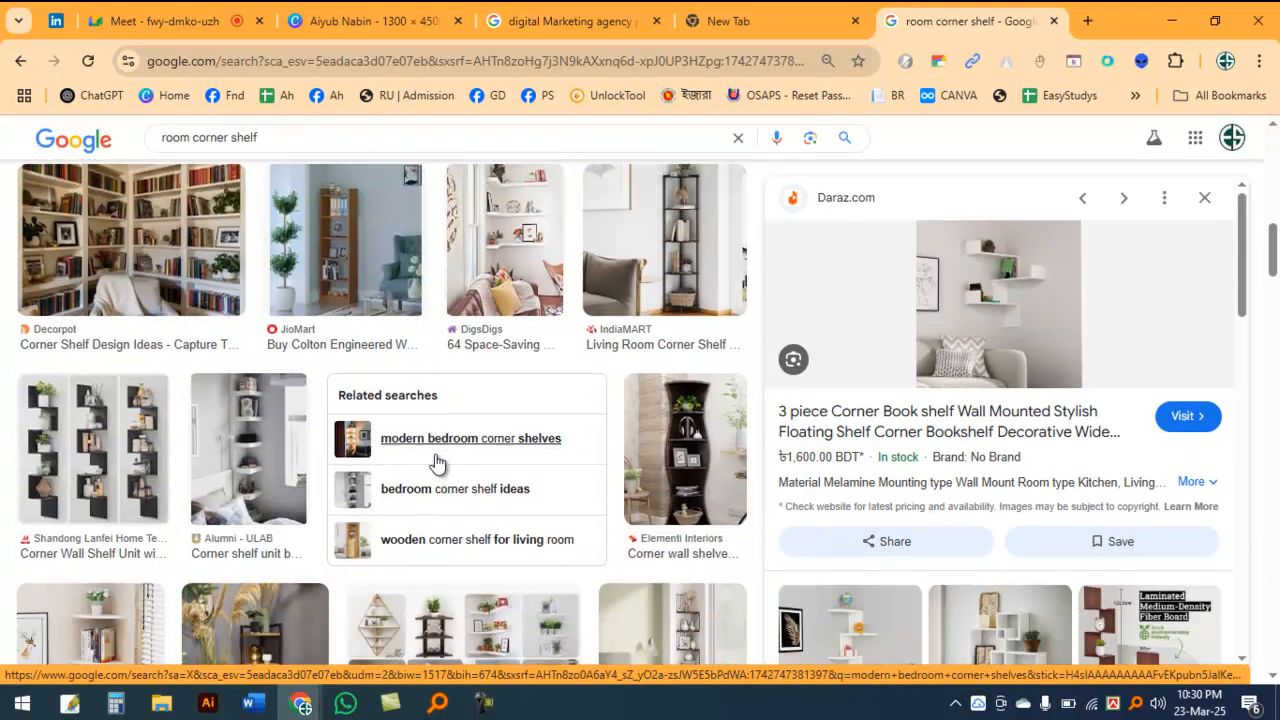
scroll(446, 459, down, 6)
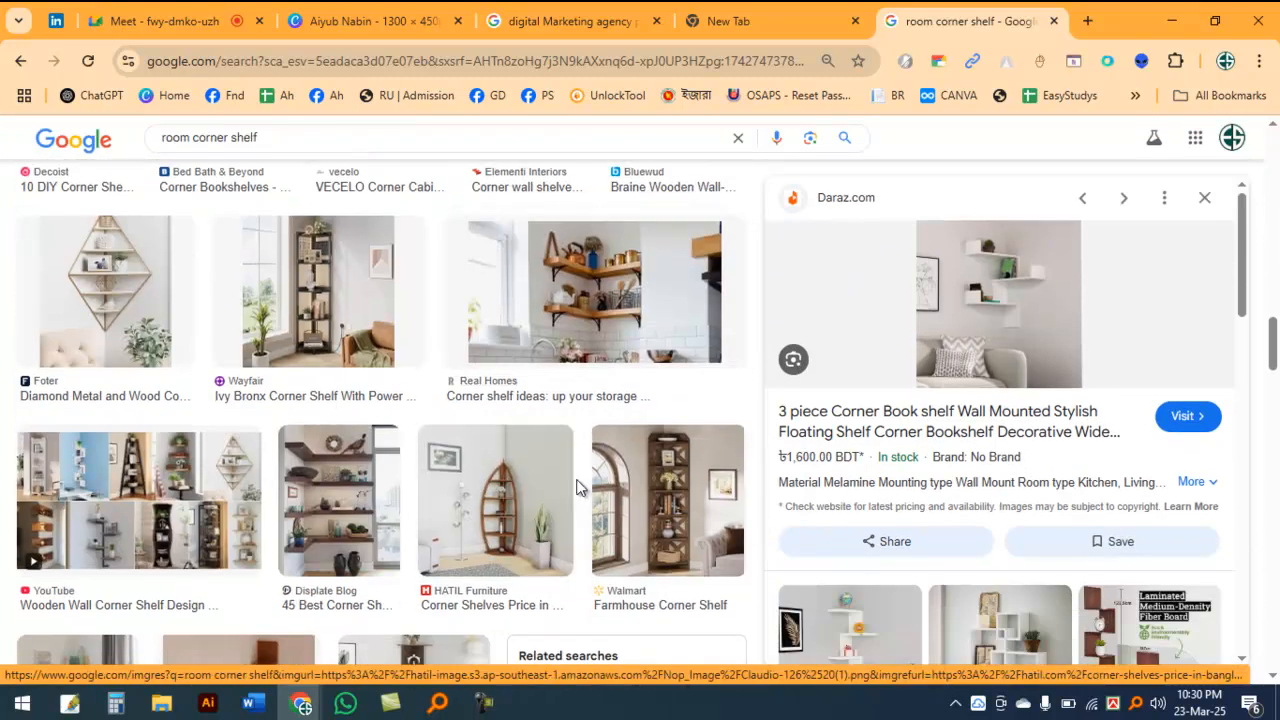
scroll(576, 487, down, 8)
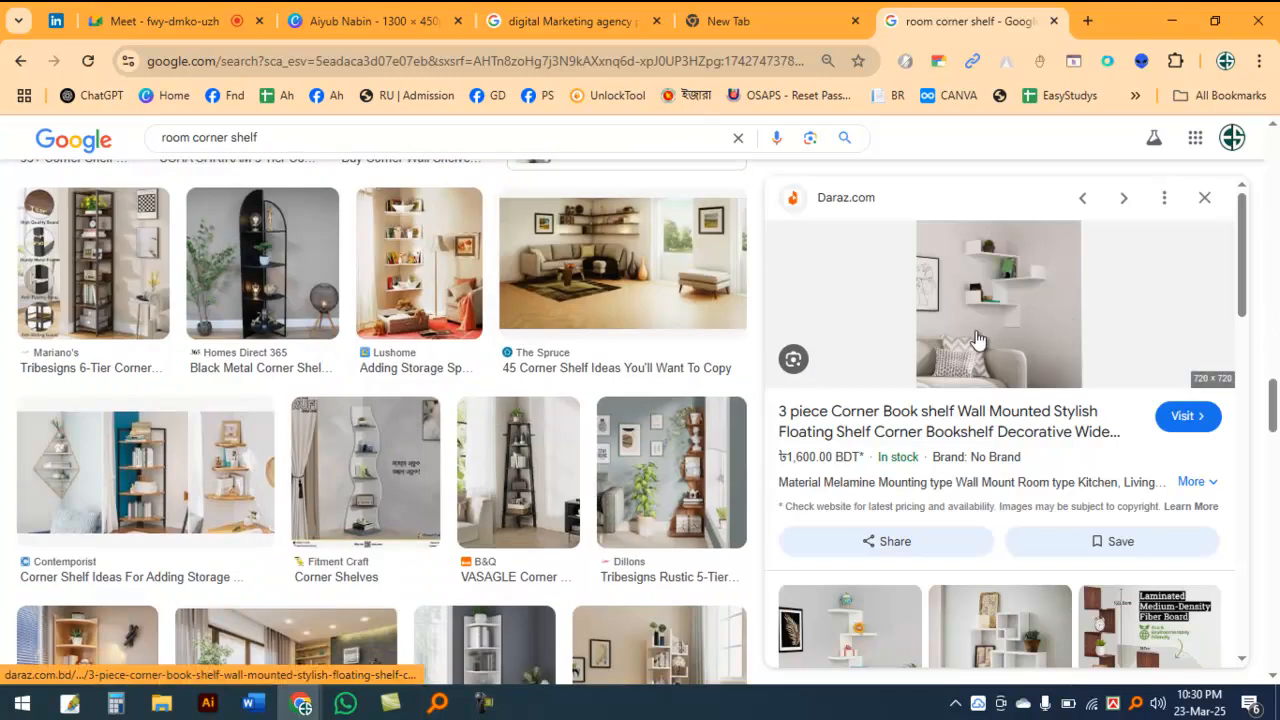
scroll(585, 388, down, 5)
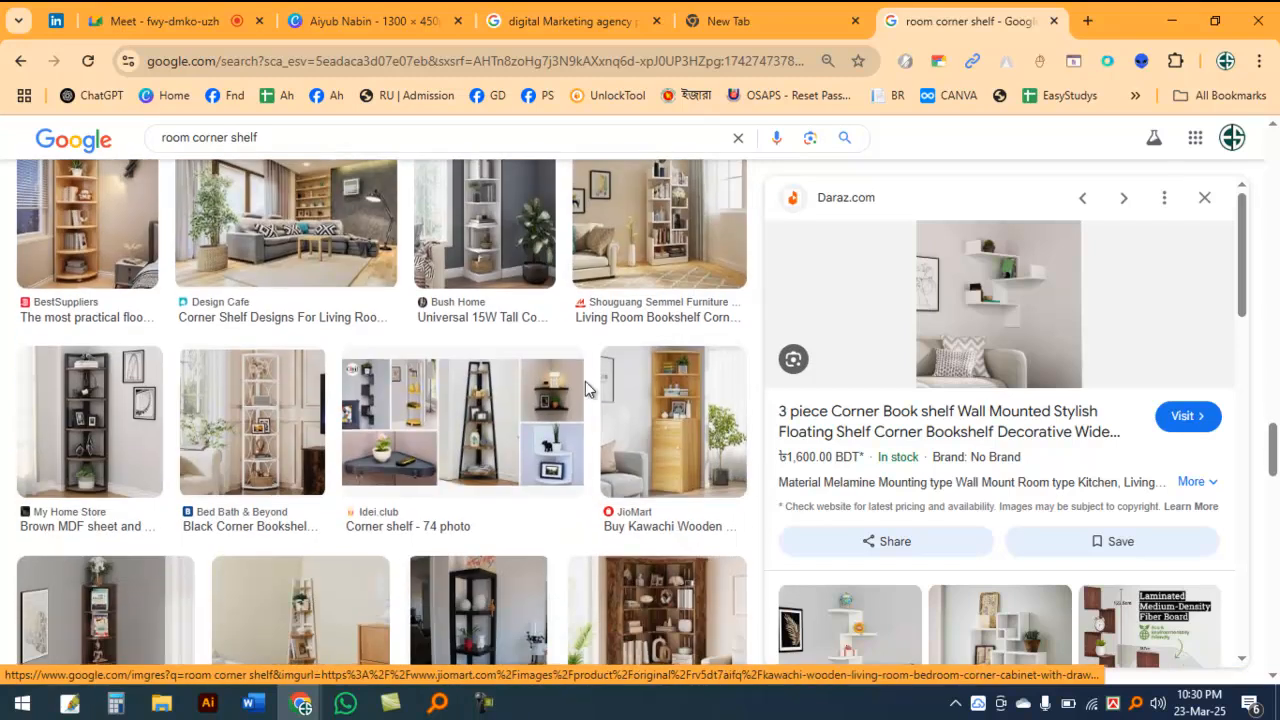
scroll(585, 381, down, 3)
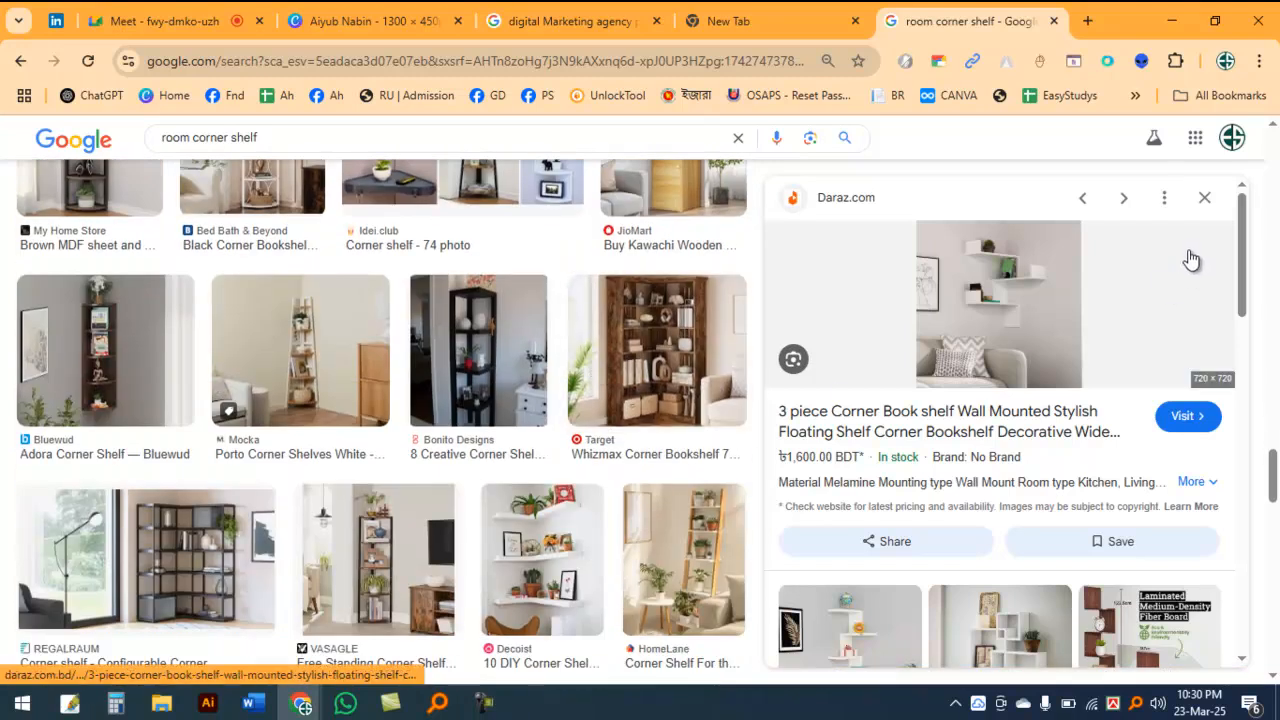
click(1204, 198)
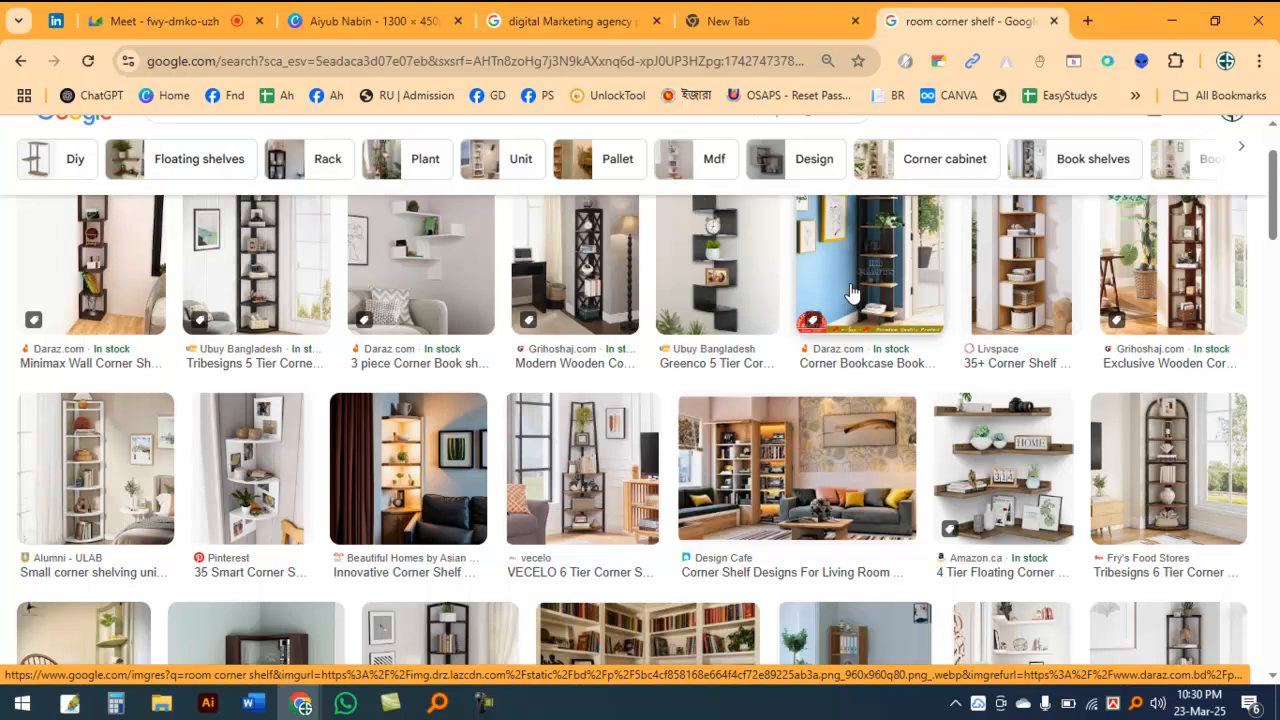
Step: Open the Daraz page of the Minimax Wall Corner Shelf result in a new tab and switch to it
scroll(432, 575, up, 1)
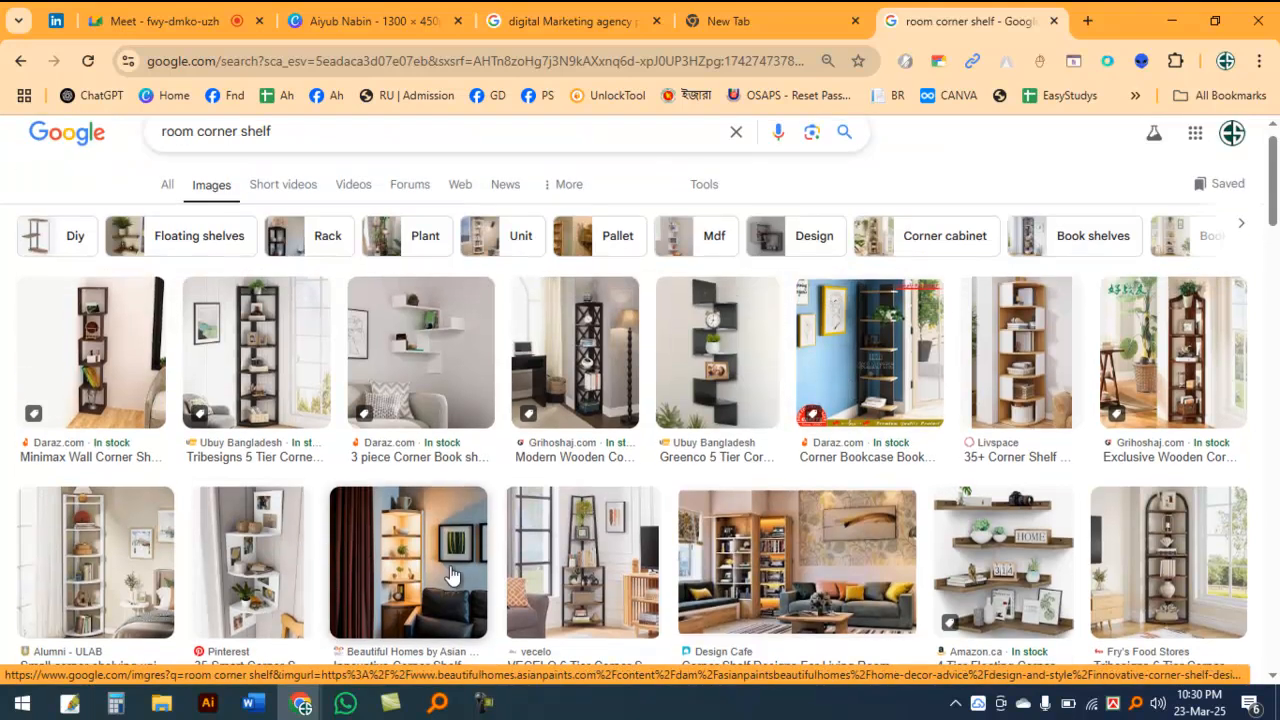
right_click(47, 455)
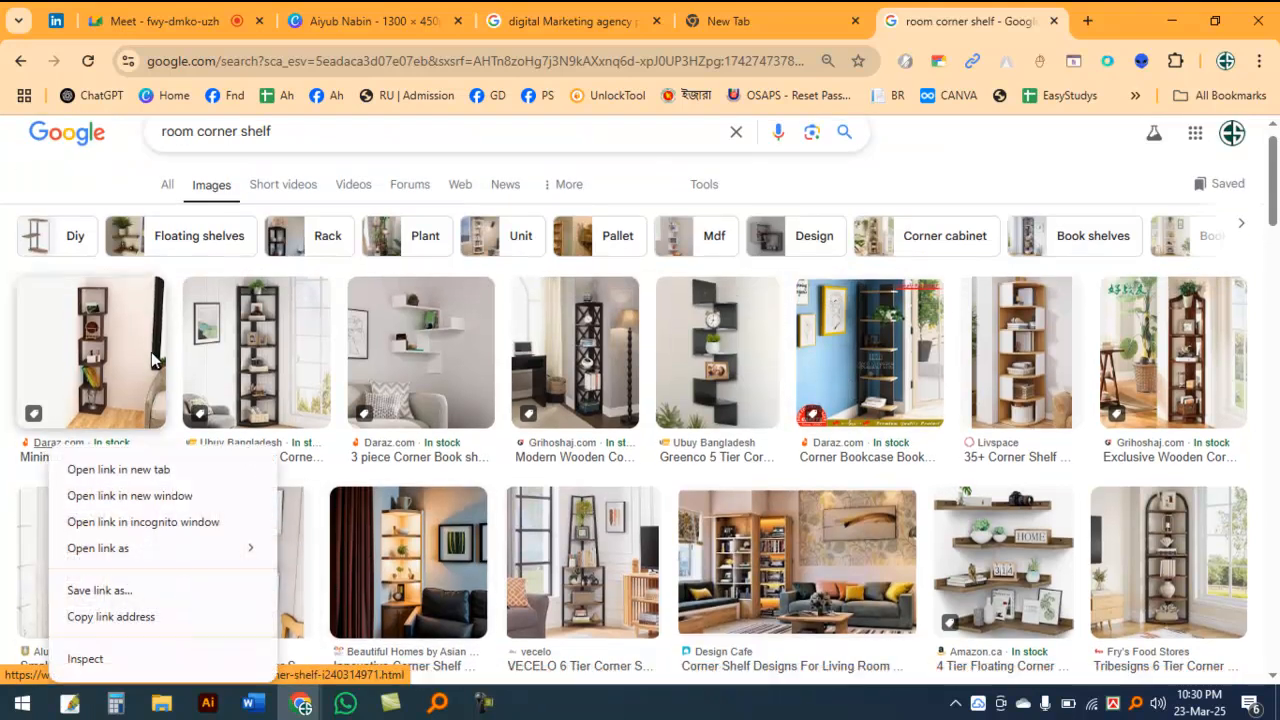
click(150, 469)
click(965, 21)
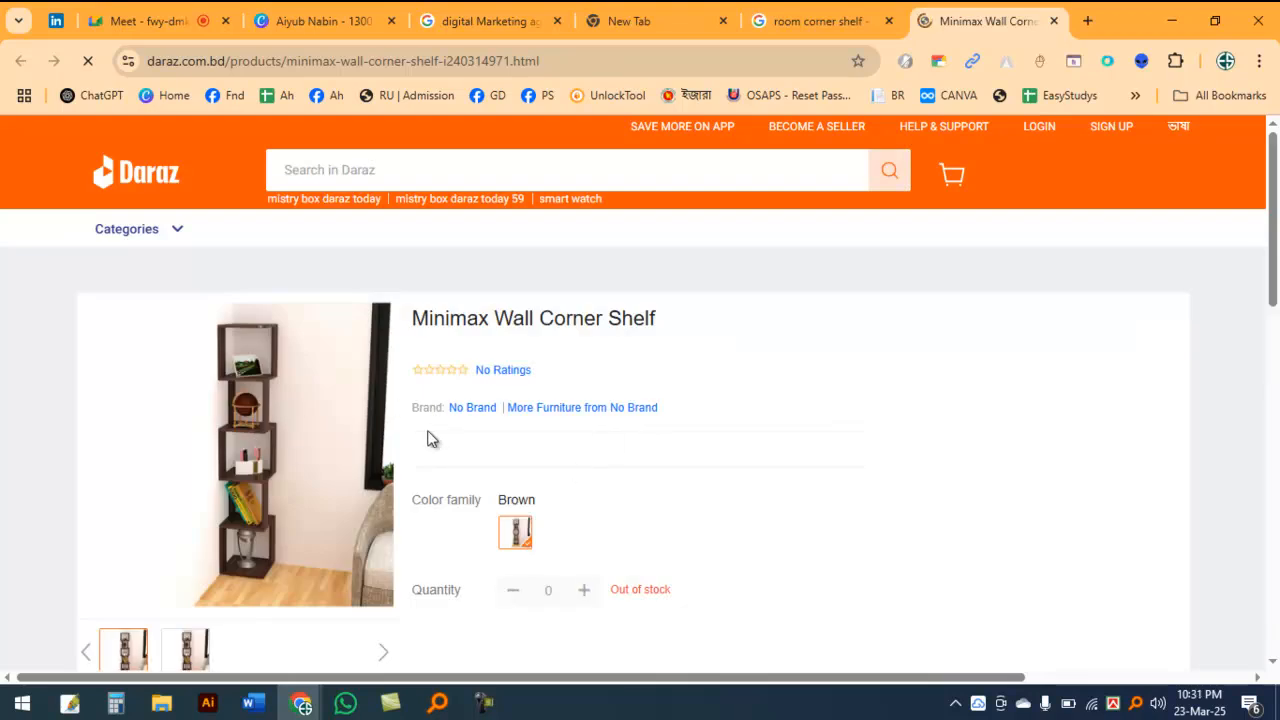
Step: Examine the Minimax Wall Corner Shelf's photo and product details, and close its tab to return to the image results
mouse_move(278, 411)
scroll(20, 410, down, 2)
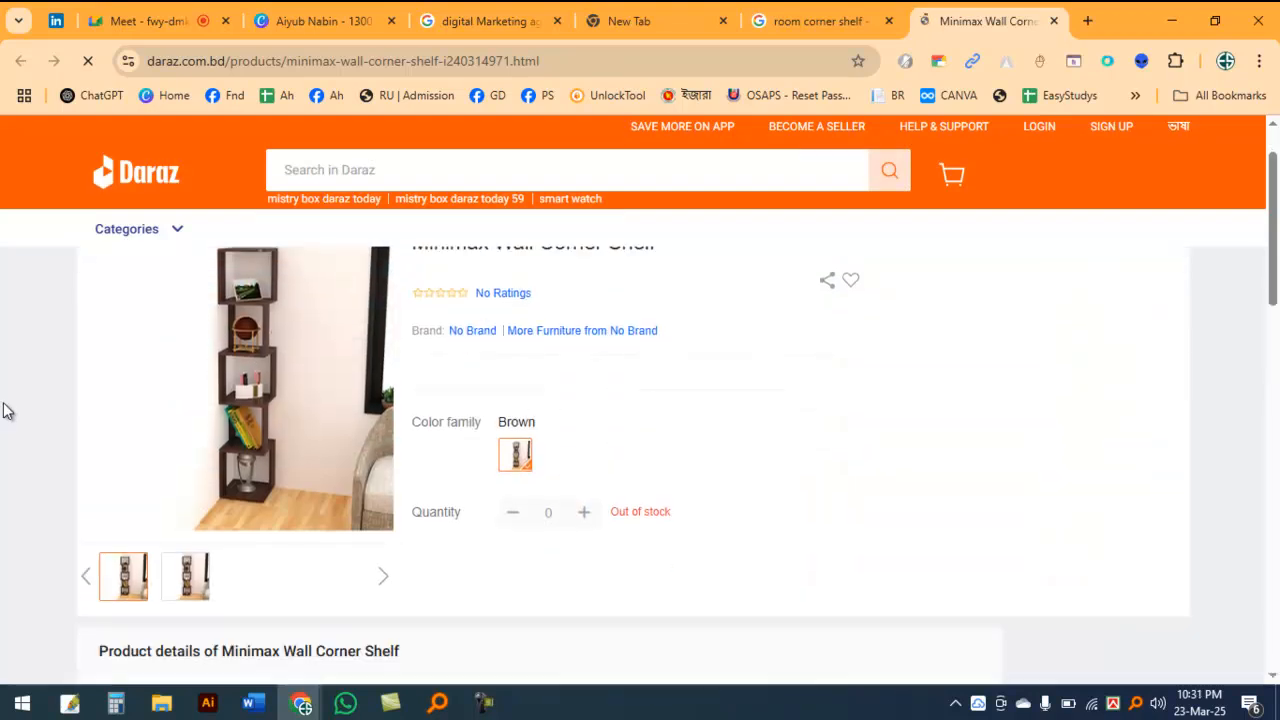
scroll(40, 410, down, 1)
scroll(60, 420, up, 3)
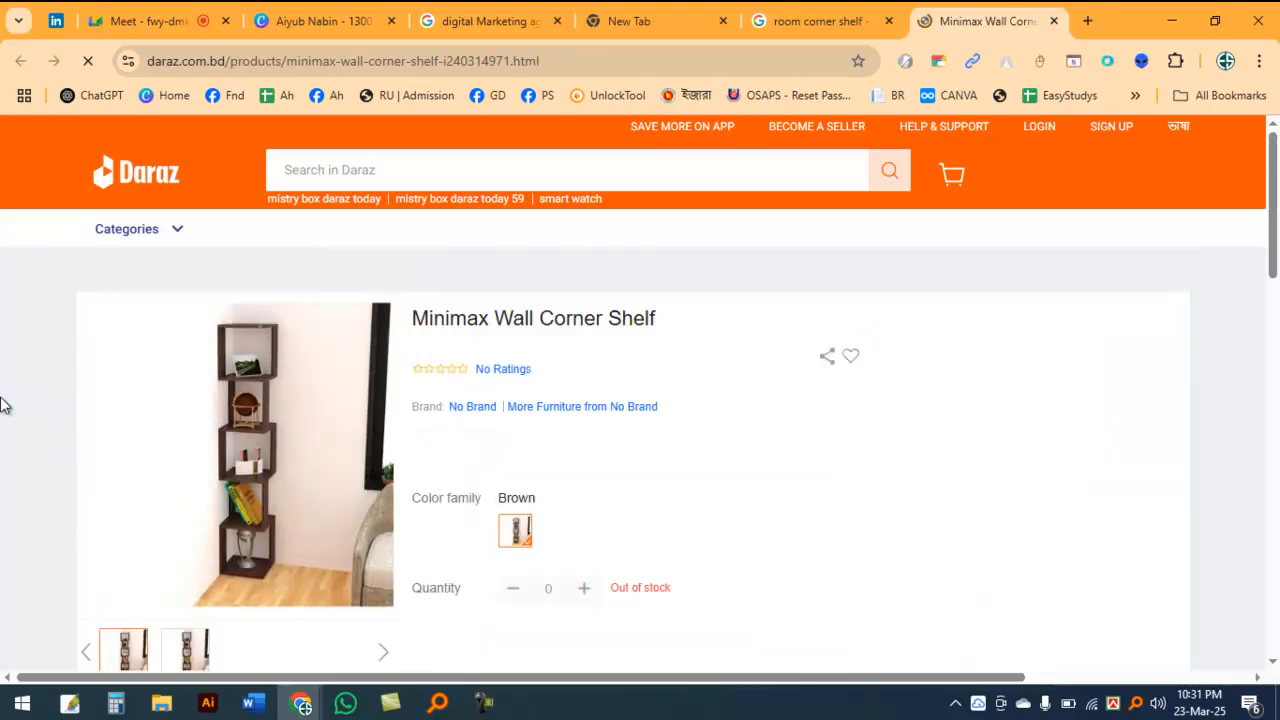
click(1053, 20)
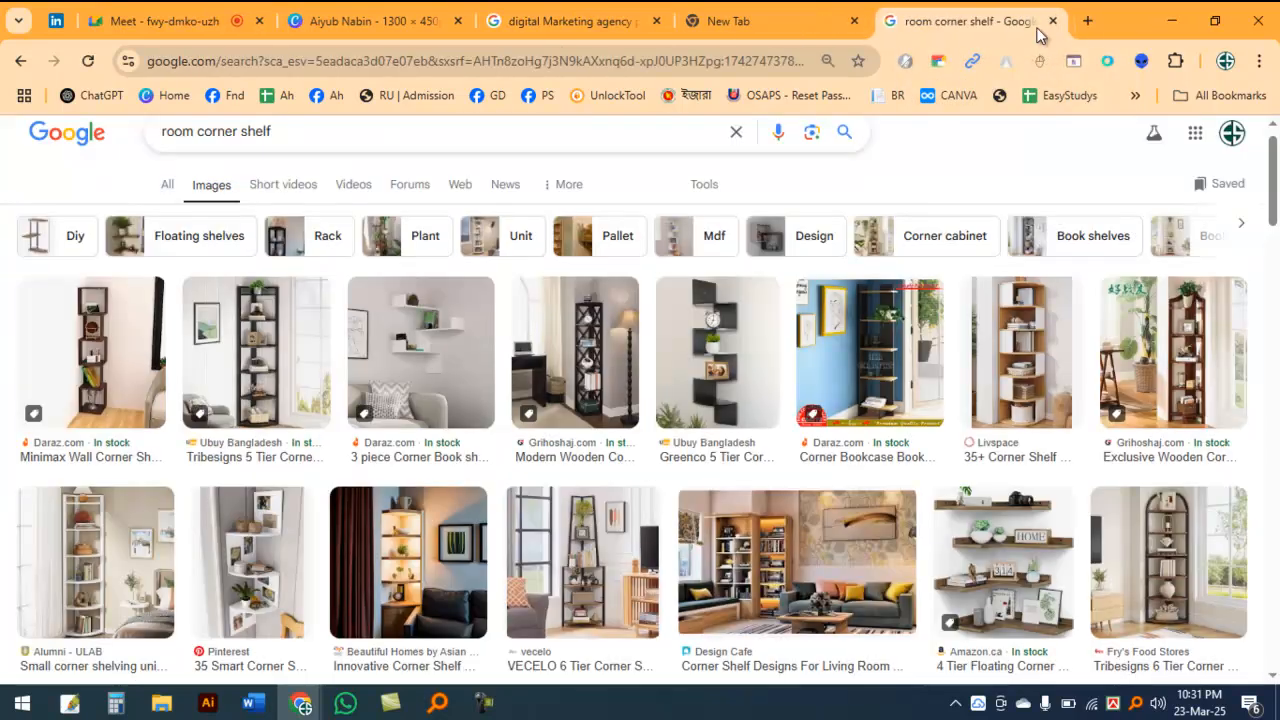
Step: Return to the Canva banner design and inspect its team meeting photo
scroll(547, 328, up, 1)
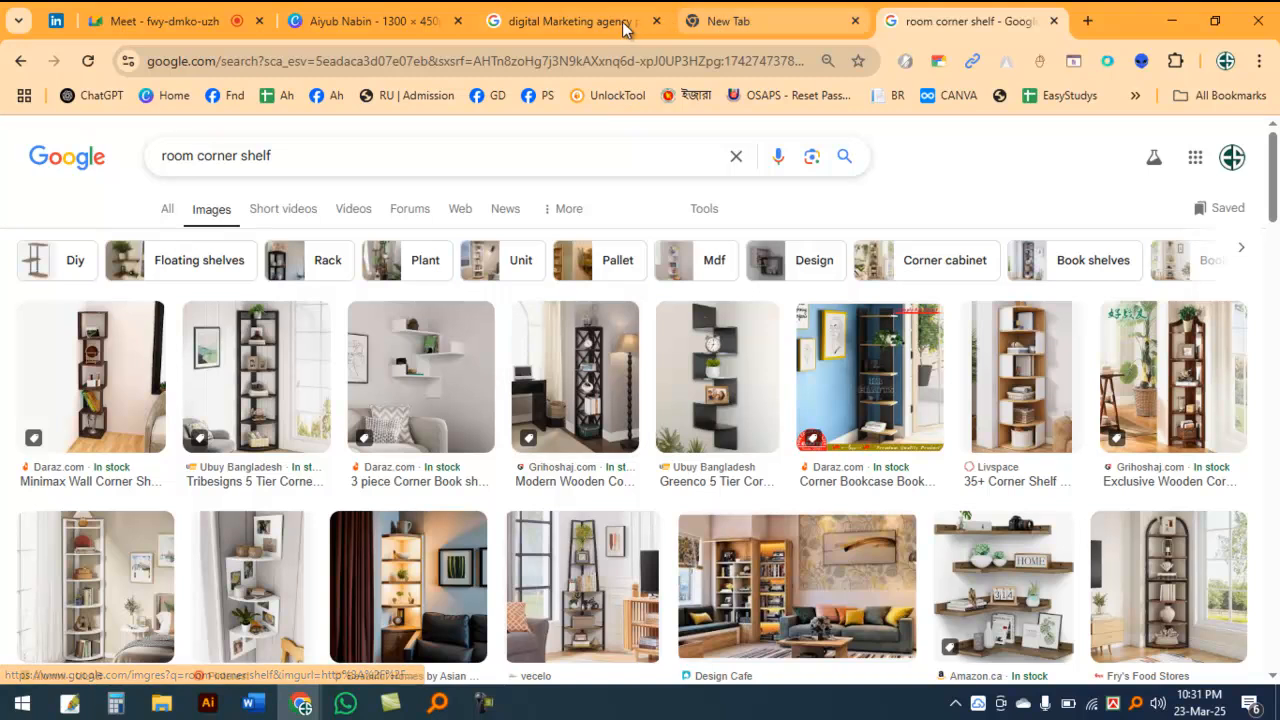
click(401, 21)
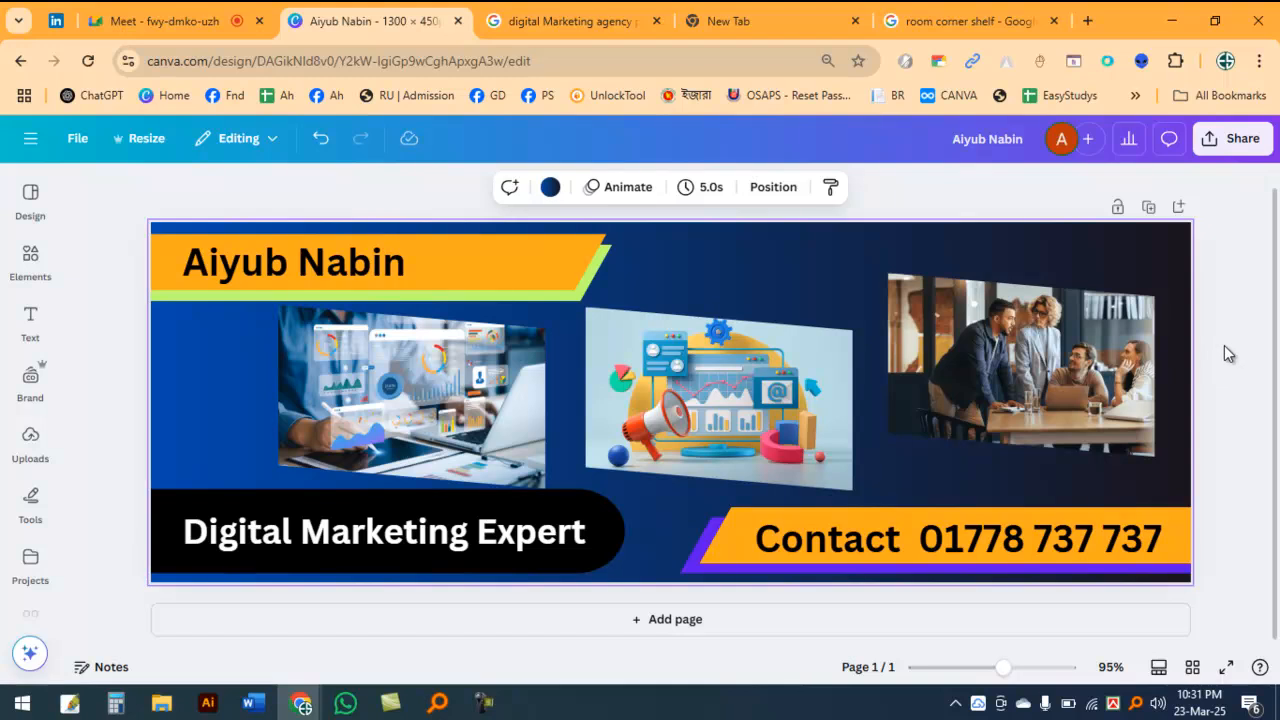
click(1012, 396)
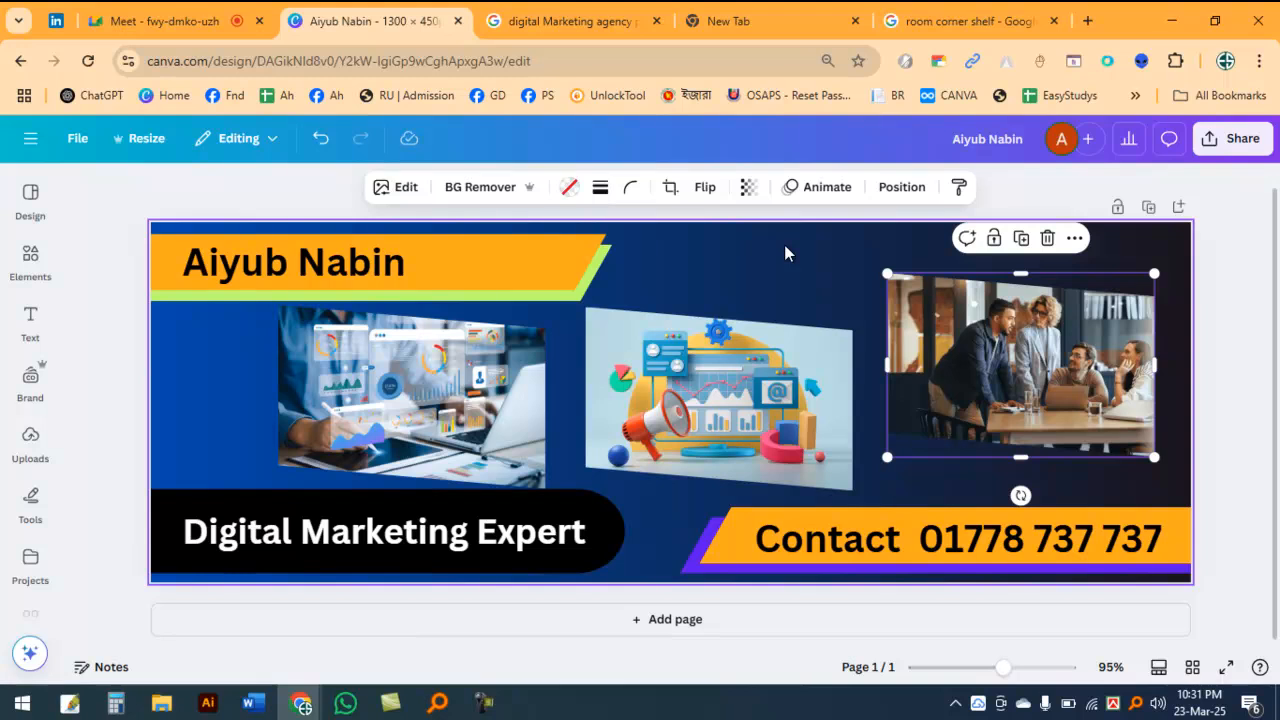
click(1246, 293)
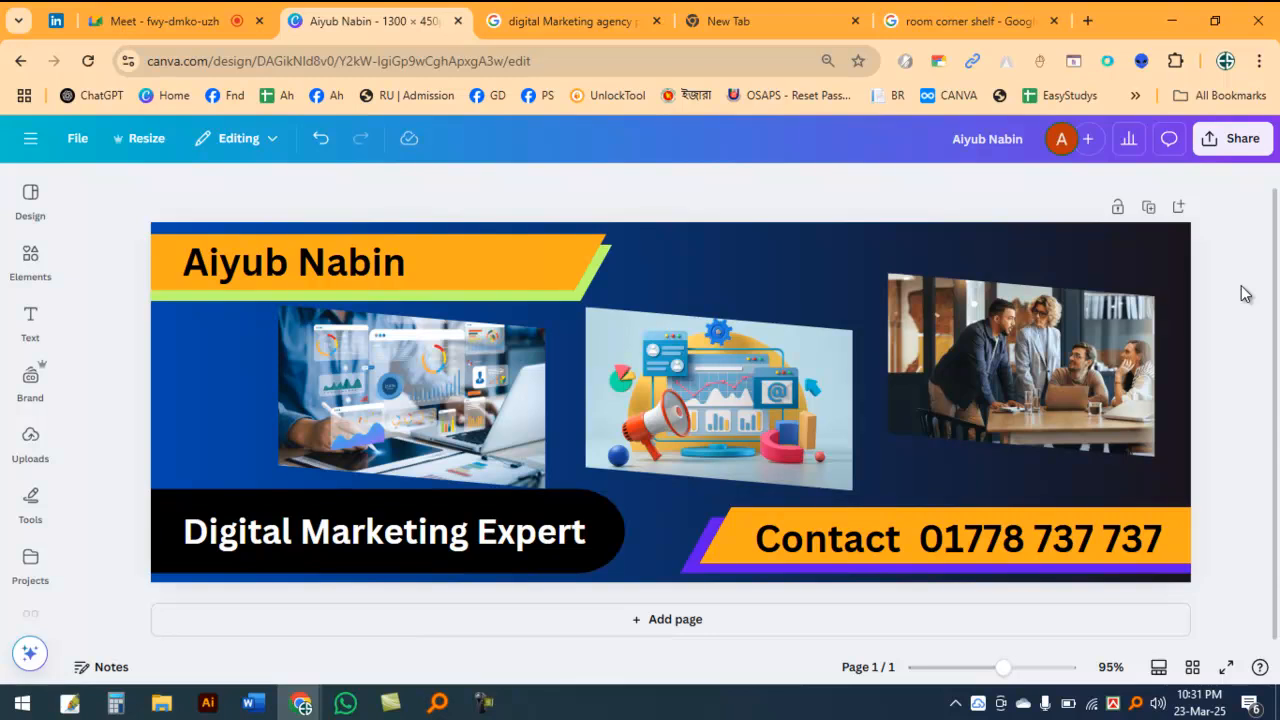
click(60, 20)
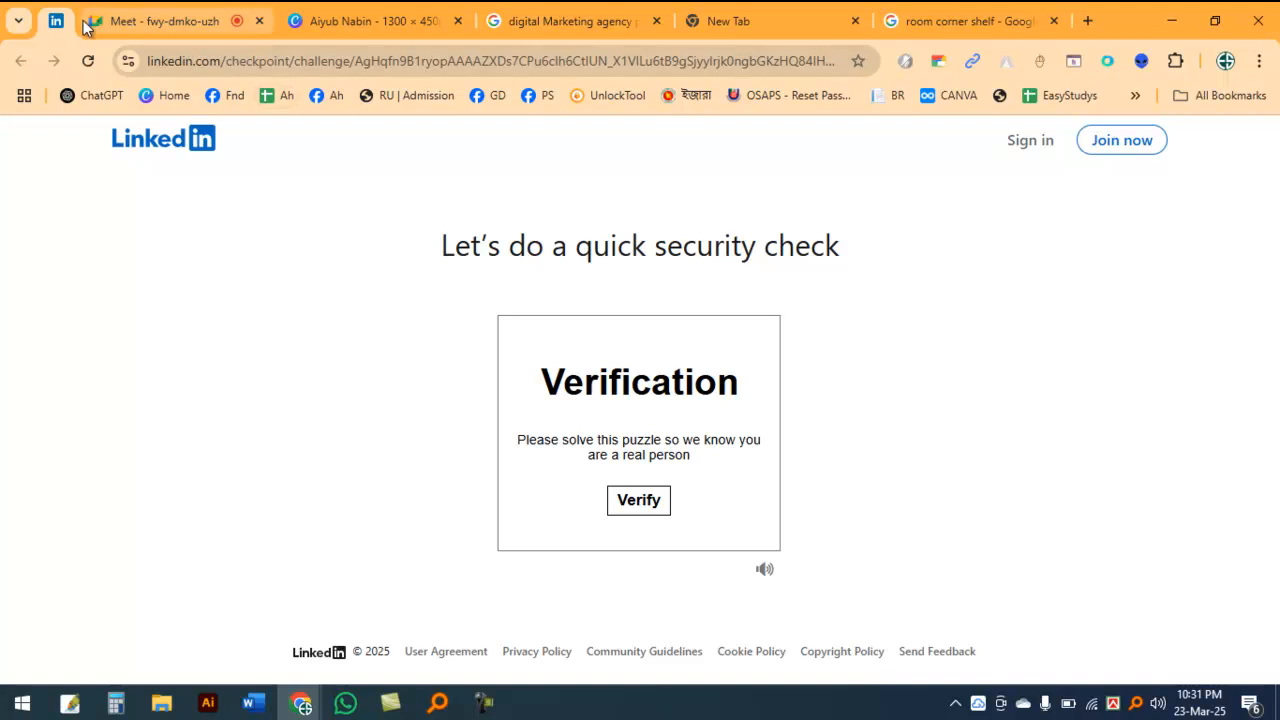
right_click(54, 22)
click(380, 18)
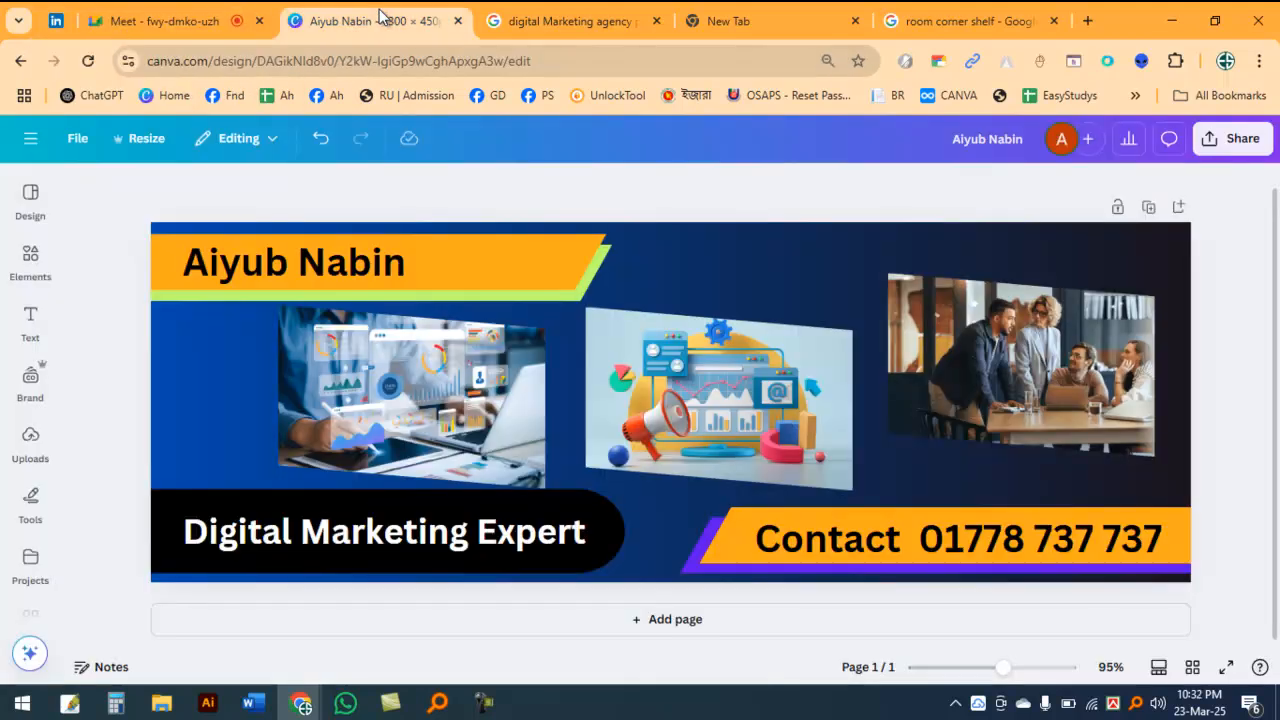
click(764, 394)
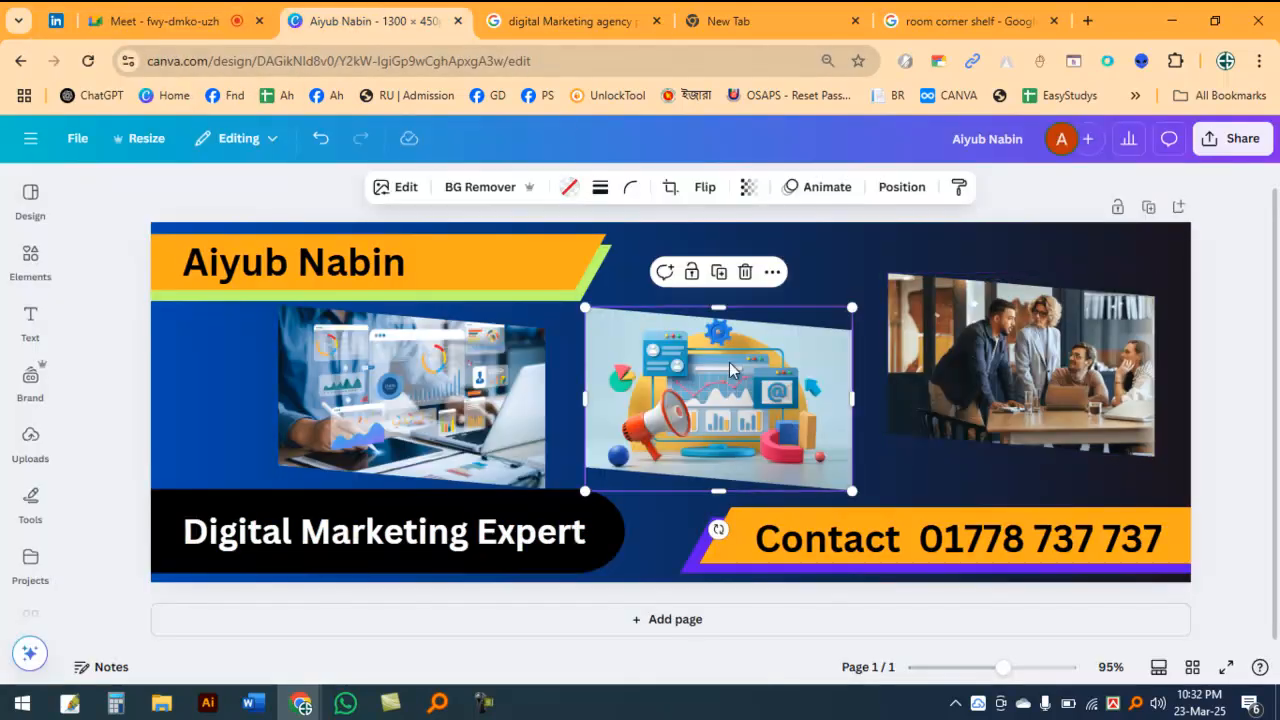
Step: Close the digital Marketing agency photo search page and return to the Canva banner design
click(575, 21)
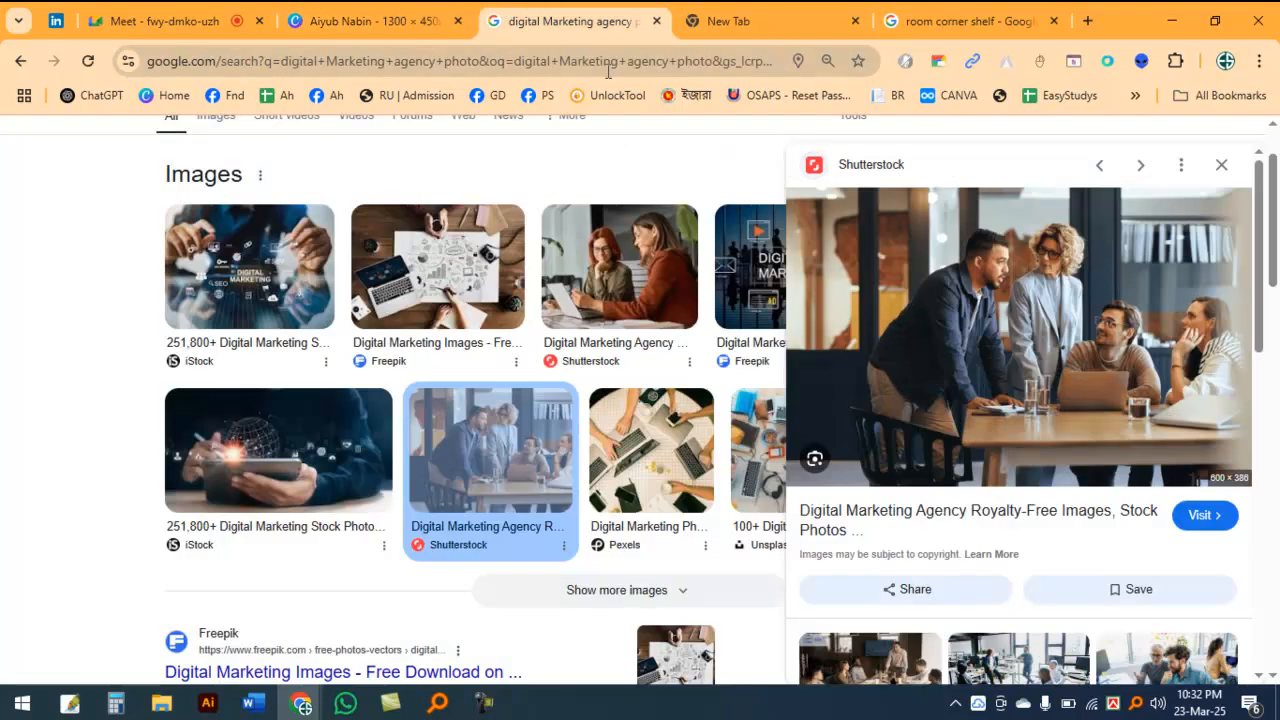
click(656, 21)
click(300, 703)
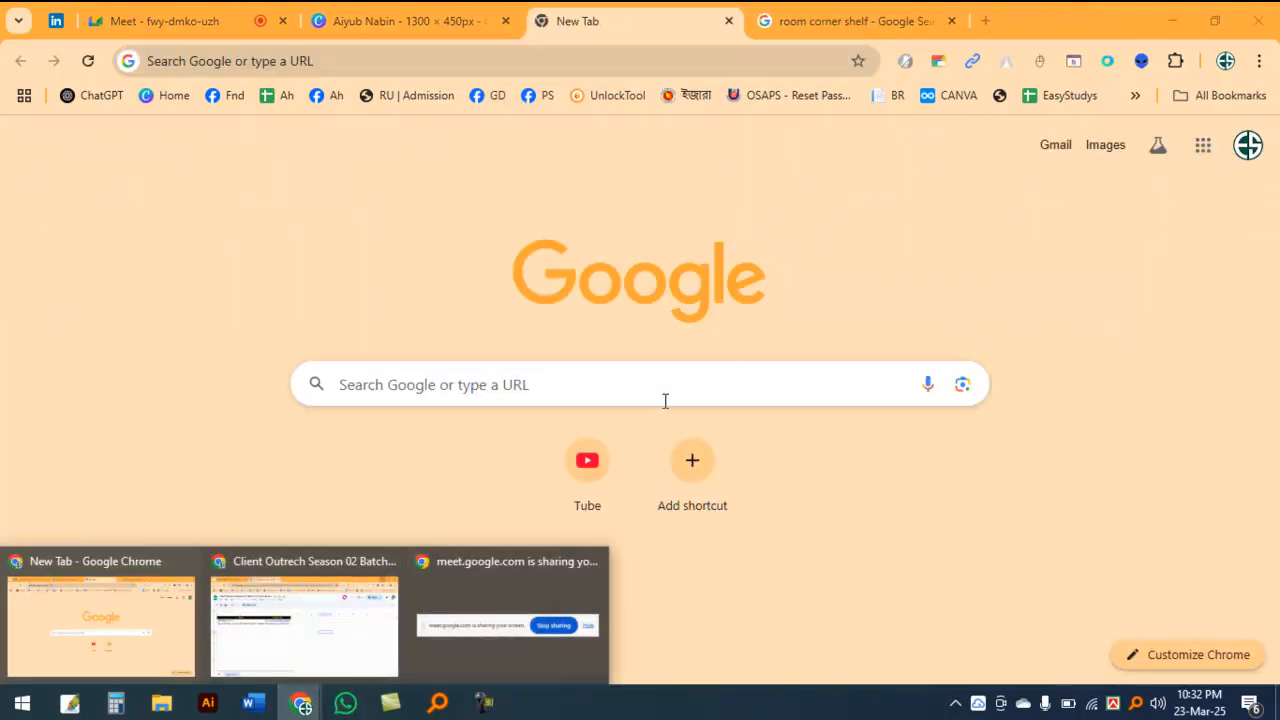
click(410, 21)
Step: Examine the team meeting photo and the laptop analytics photo on the banner individually, leaving both deselected
click(1015, 395)
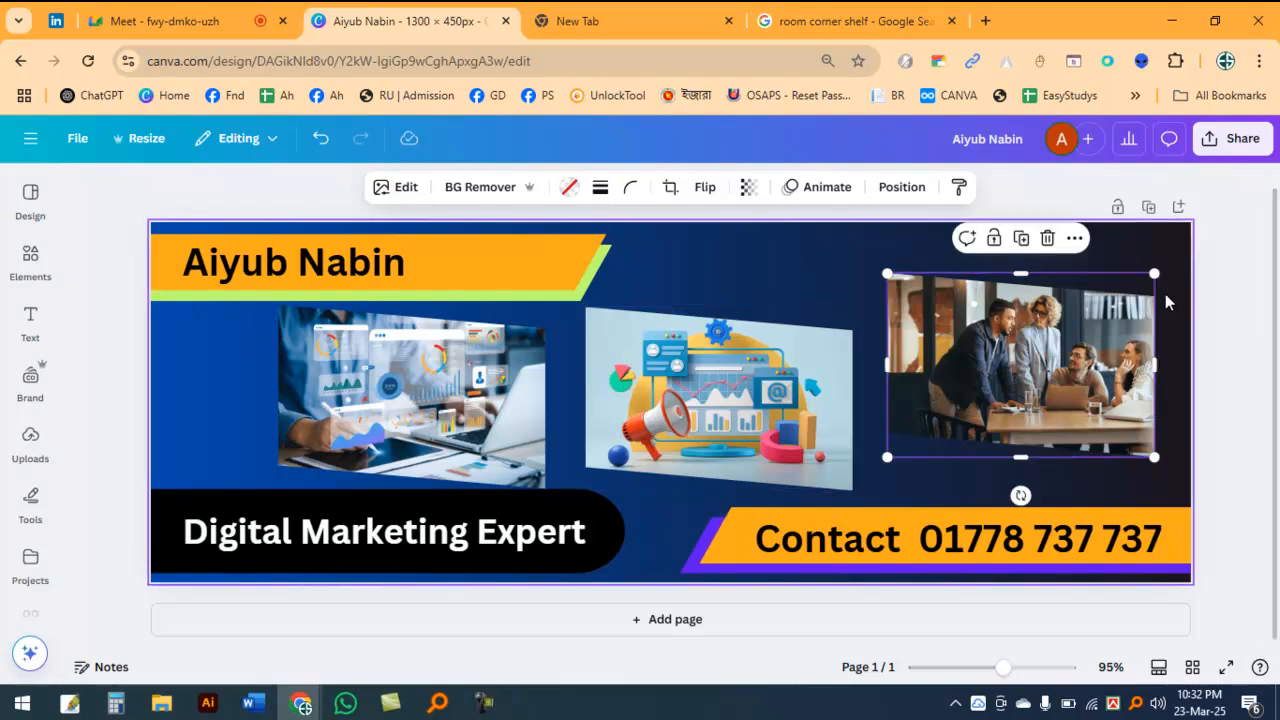
click(1239, 275)
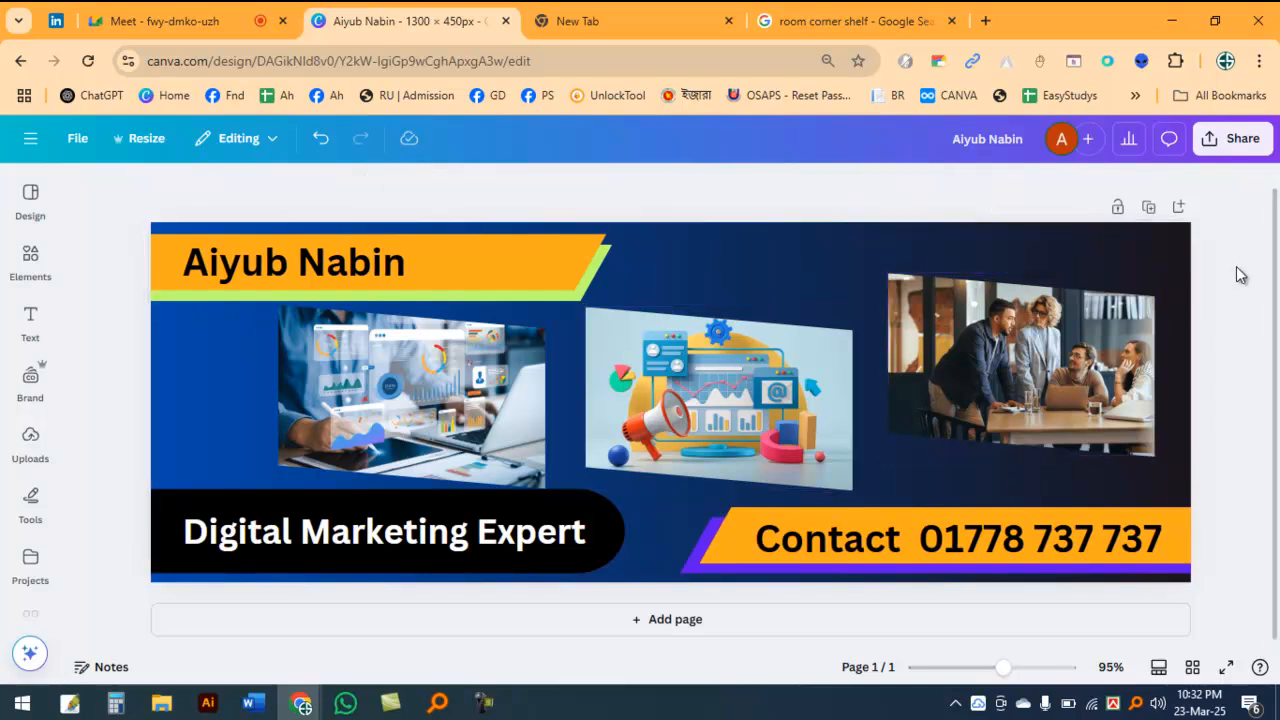
click(400, 405)
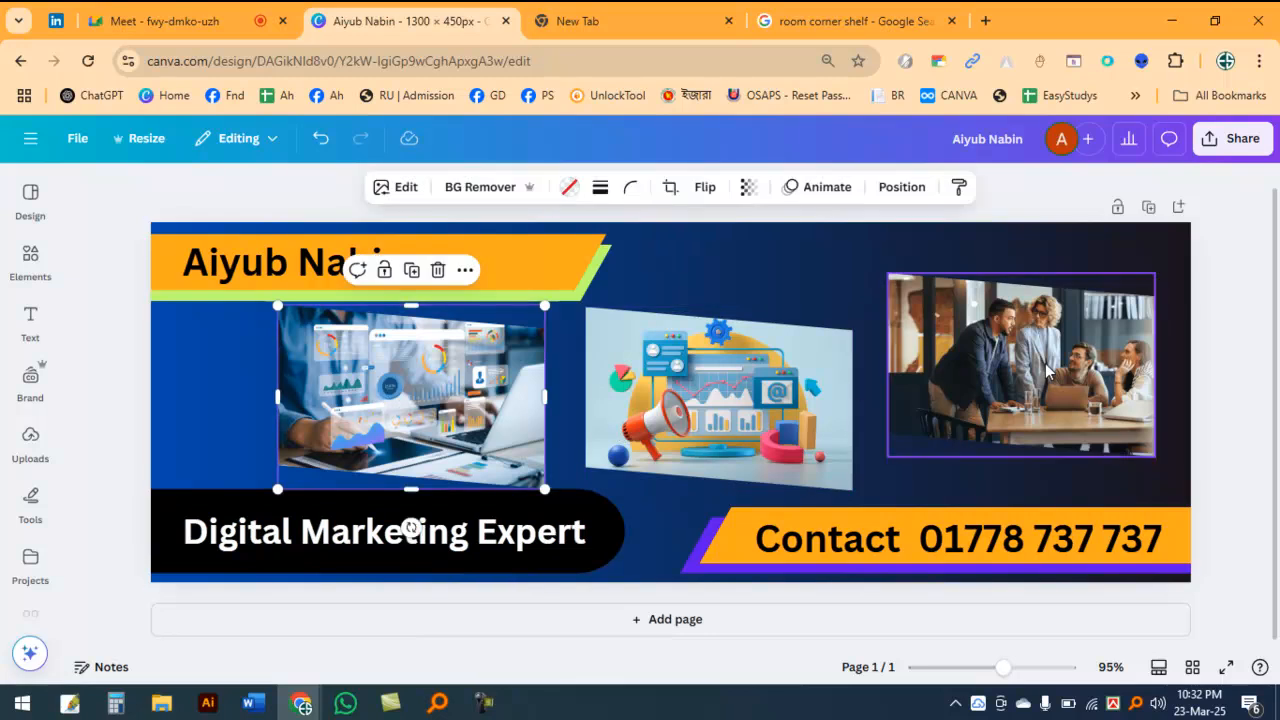
click(770, 264)
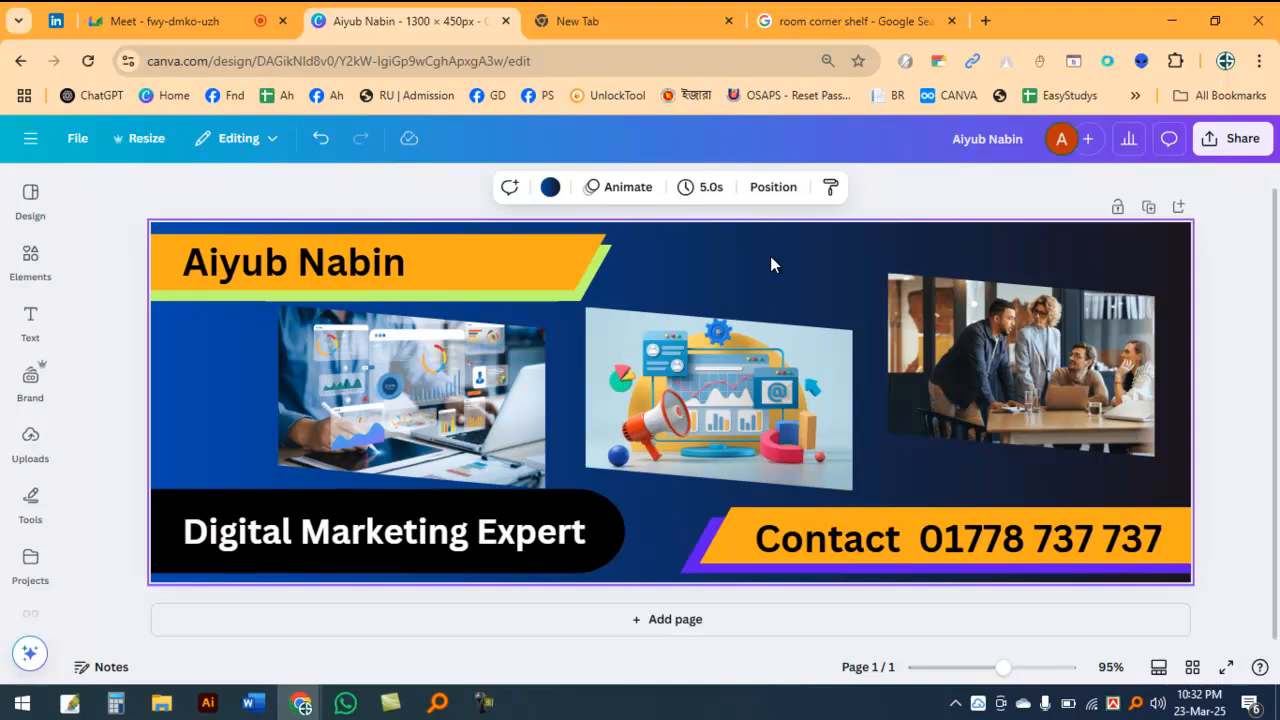
mouse_move(115, 234)
mouse_down()
mouse_move(186, 255)
mouse_move(487, 302)
mouse_move(544, 265)
mouse_move(525, 233)
mouse_move(515, 245)
mouse_move(575, 290)
mouse_move(605, 268)
mouse_up()
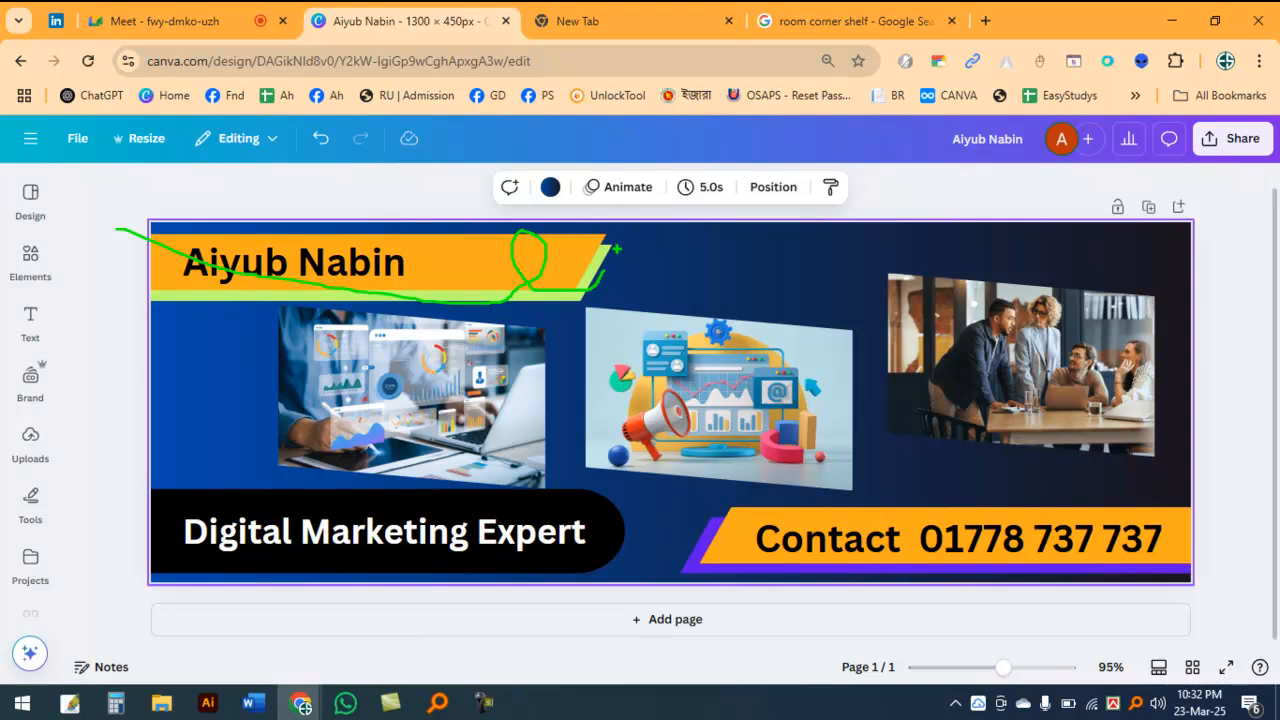
mouse_move(574, 236)
mouse_down()
mouse_move(654, 266)
mouse_move(573, 270)
mouse_move(567, 240)
mouse_up()
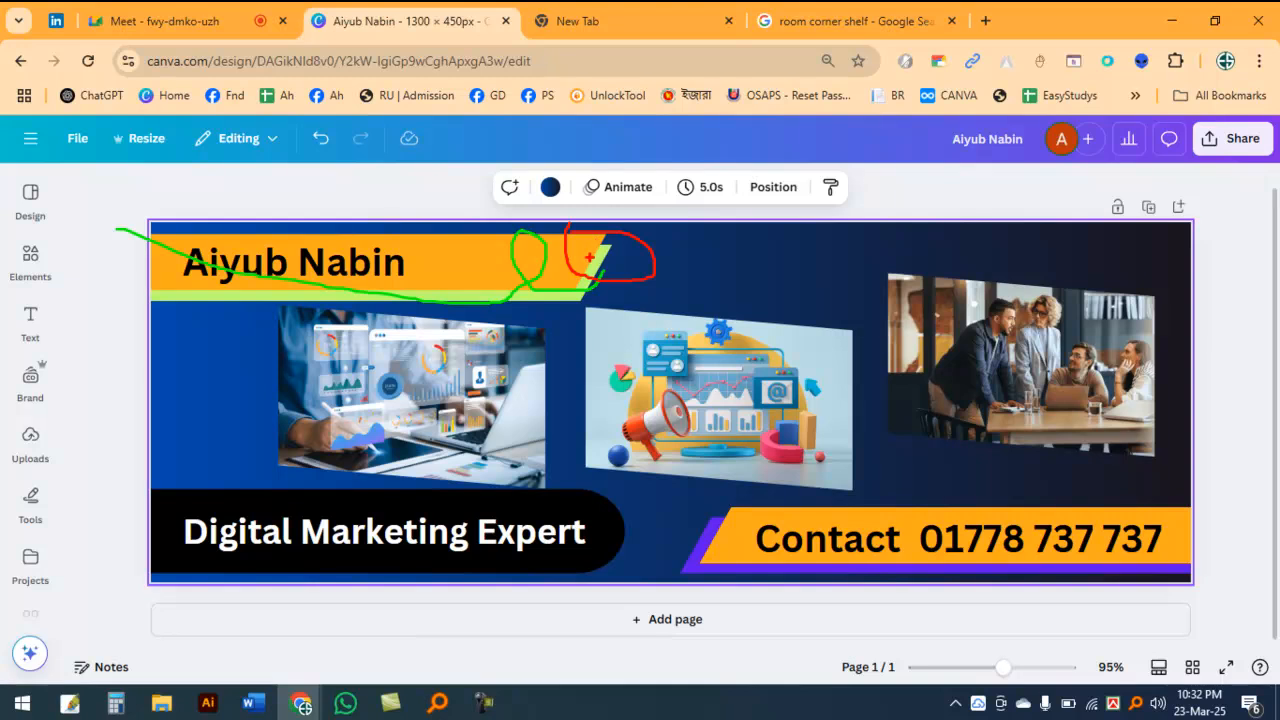
drag(578, 241, 609, 243)
drag(643, 329, 778, 273)
drag(392, 238, 508, 185)
mouse_move(12, 240)
mouse_down()
mouse_move(56, 229)
mouse_move(75, 262)
mouse_move(28, 290)
mouse_move(12, 224)
mouse_up()
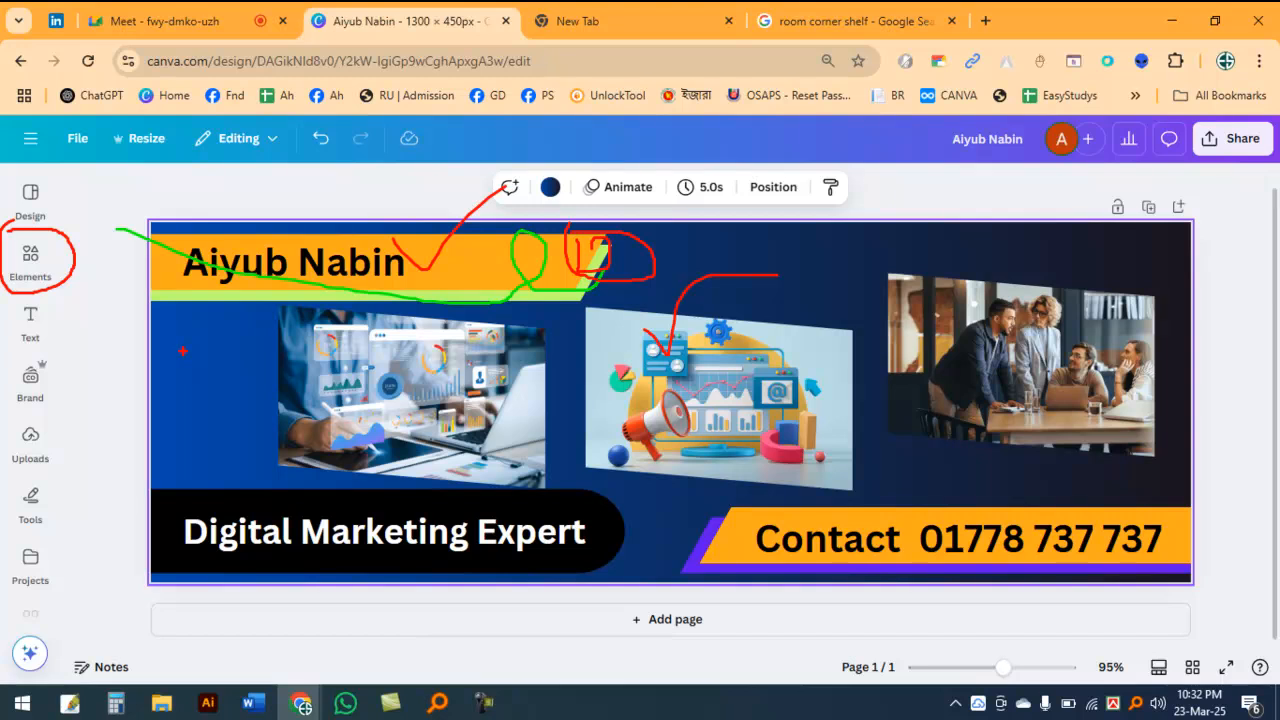
key(Escape)
Step: Open the Elements library and review its Recently used, Shapes and Graphics sections
click(40, 265)
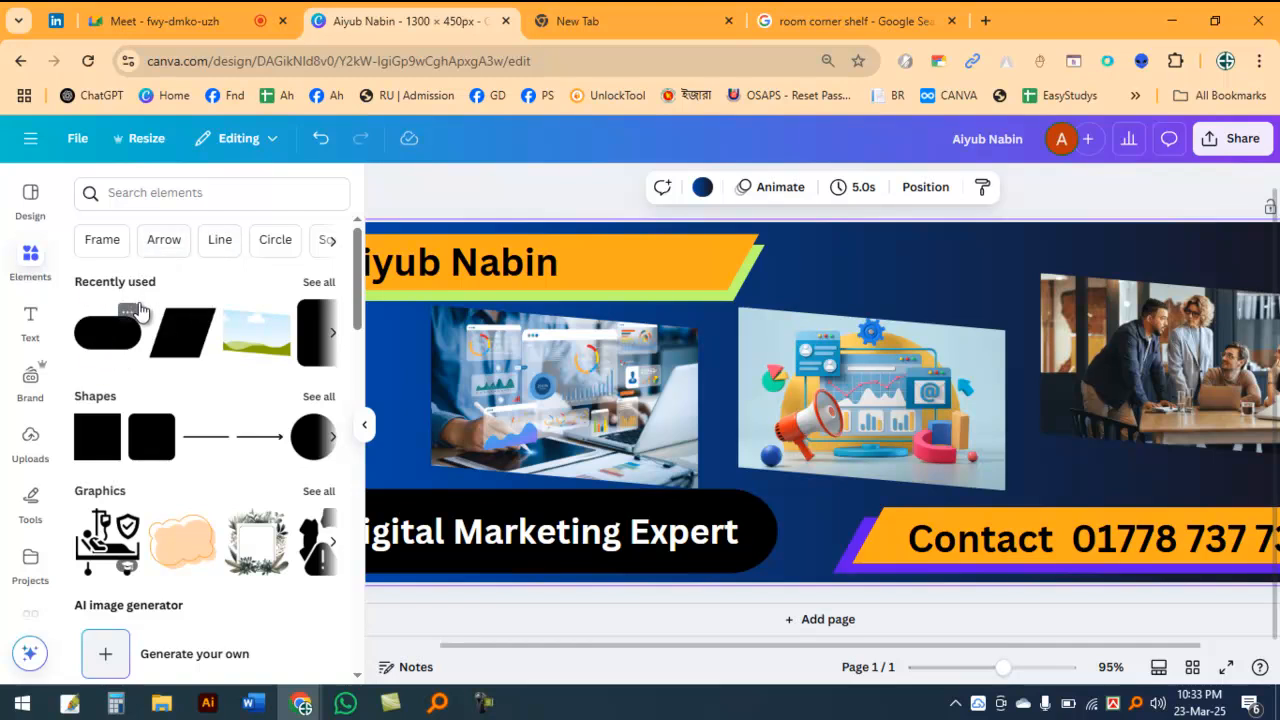
mouse_move(72, 268)
mouse_down()
mouse_move(145, 320)
mouse_move(351, 377)
mouse_up()
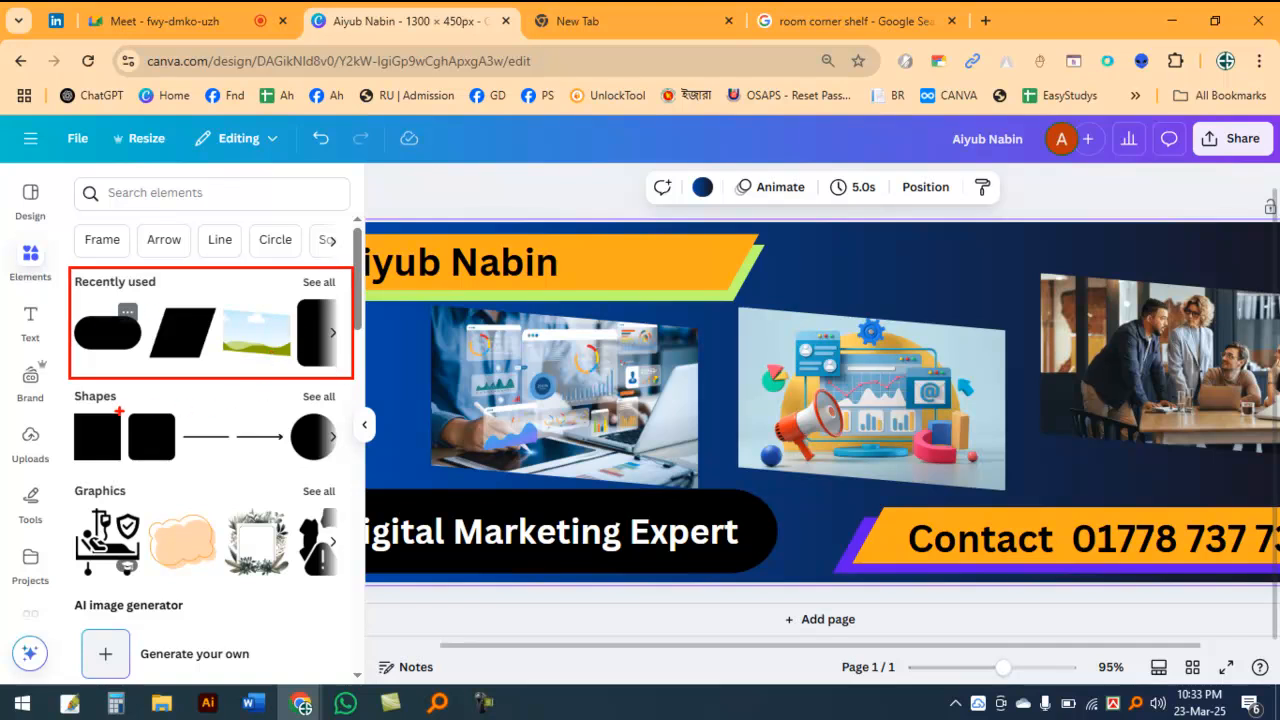
drag(60, 387, 135, 406)
drag(60, 478, 137, 512)
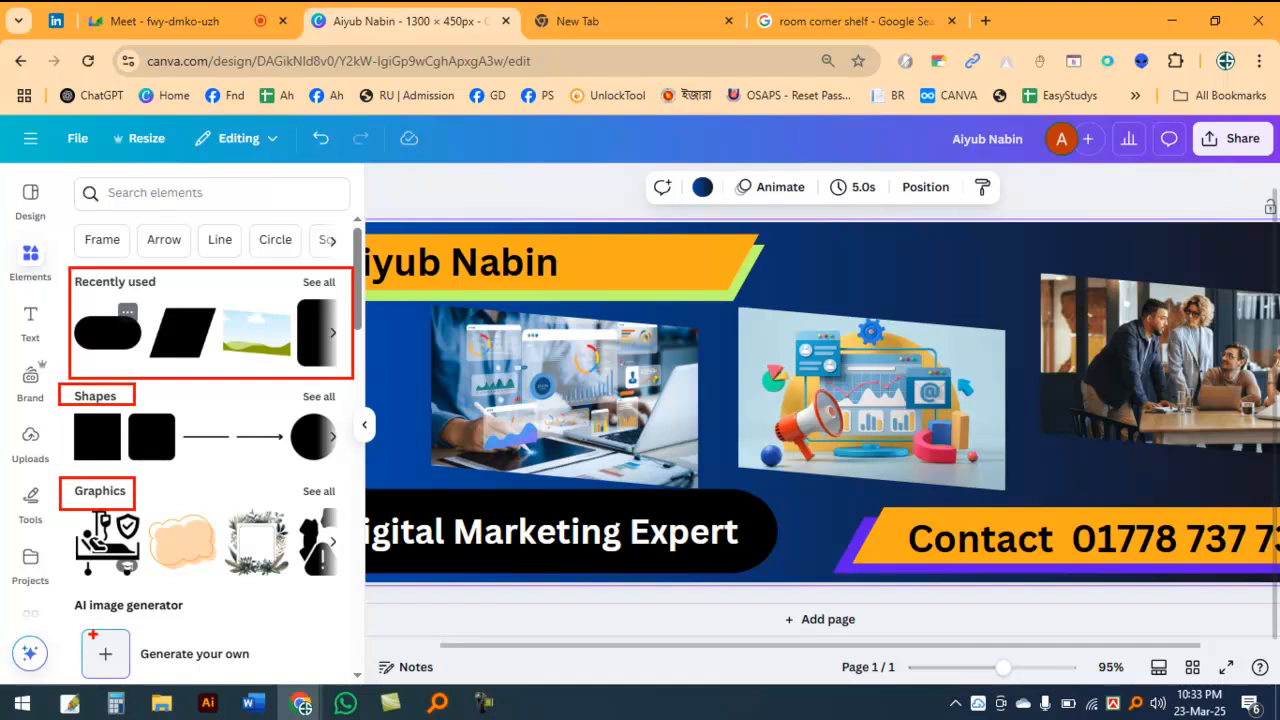
key(Escape)
Step: Browse the remaining element categories, including the full row of chart types, down to frames, grids and mockups, and select the megaphone illustration on the banner
scroll(177, 531, down, 5)
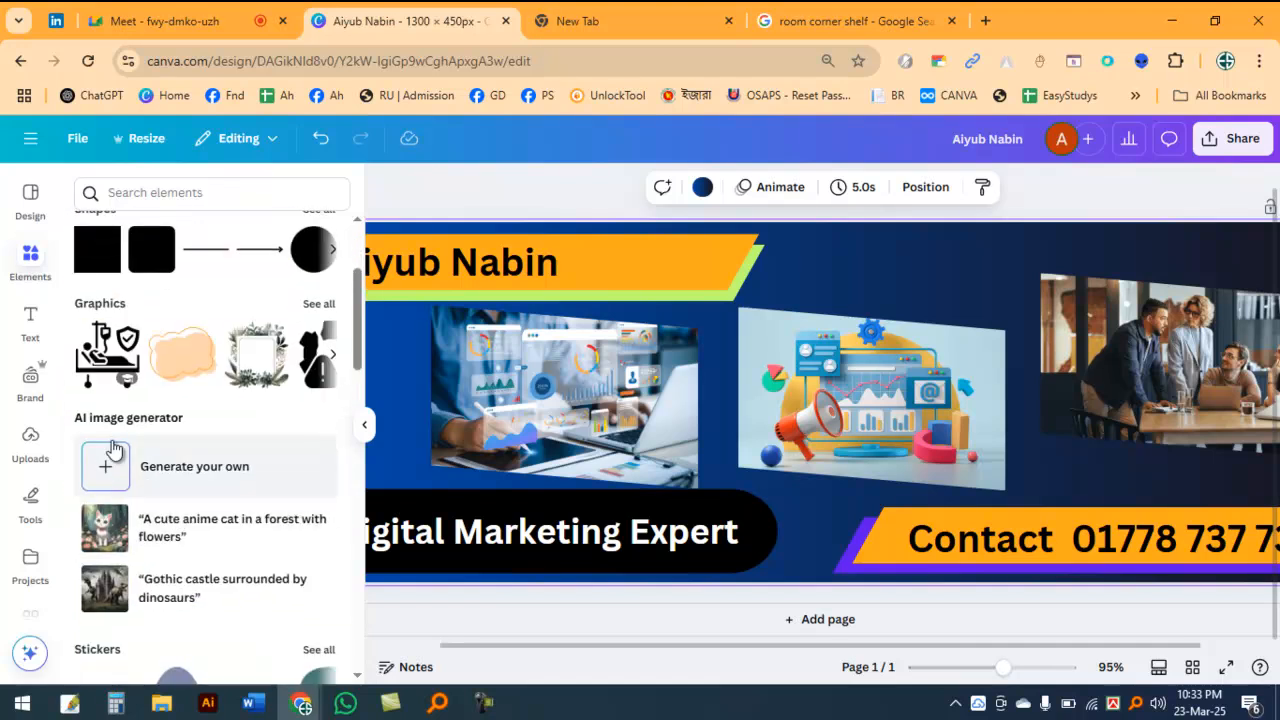
scroll(143, 428, down, 2)
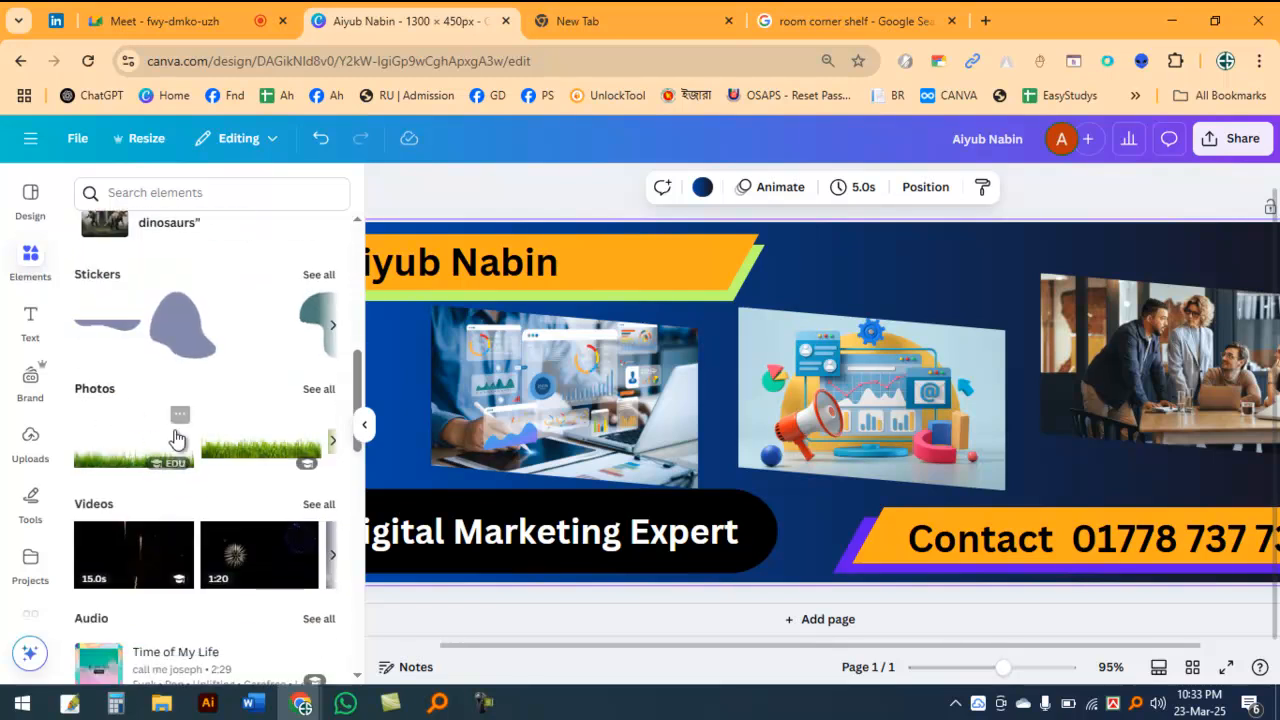
scroll(139, 414, down, 7)
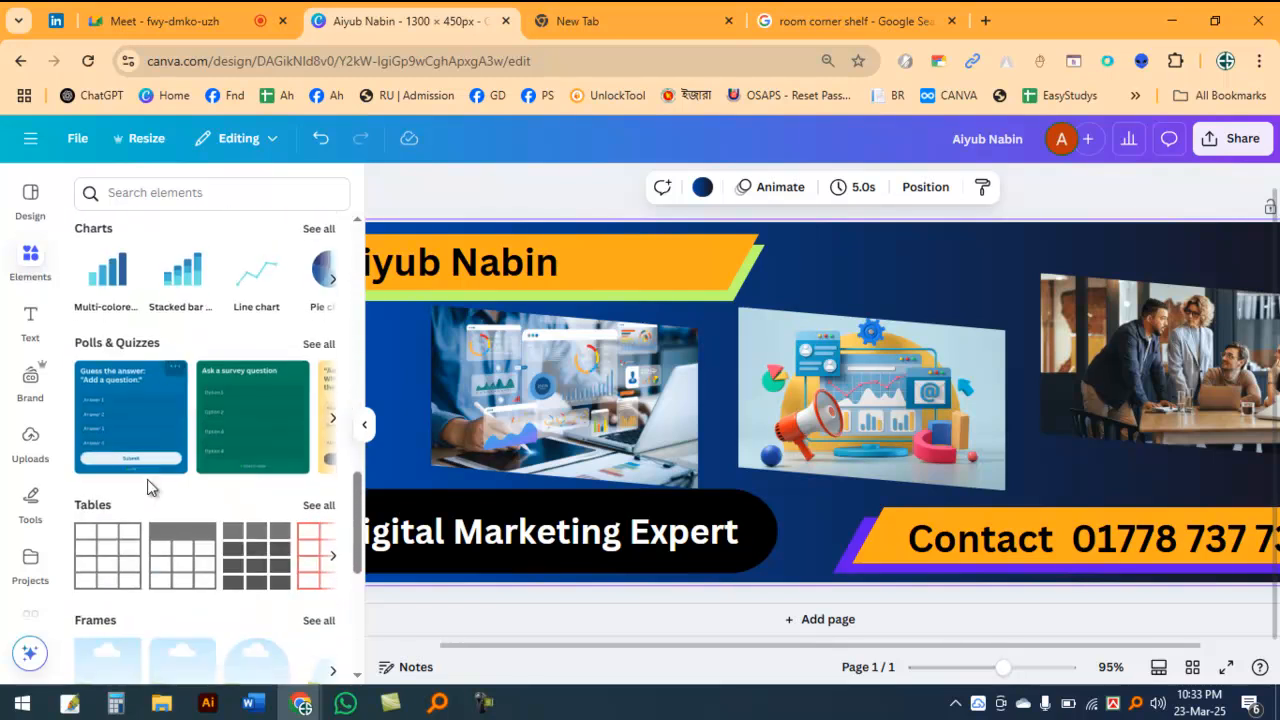
scroll(122, 345, up, 2)
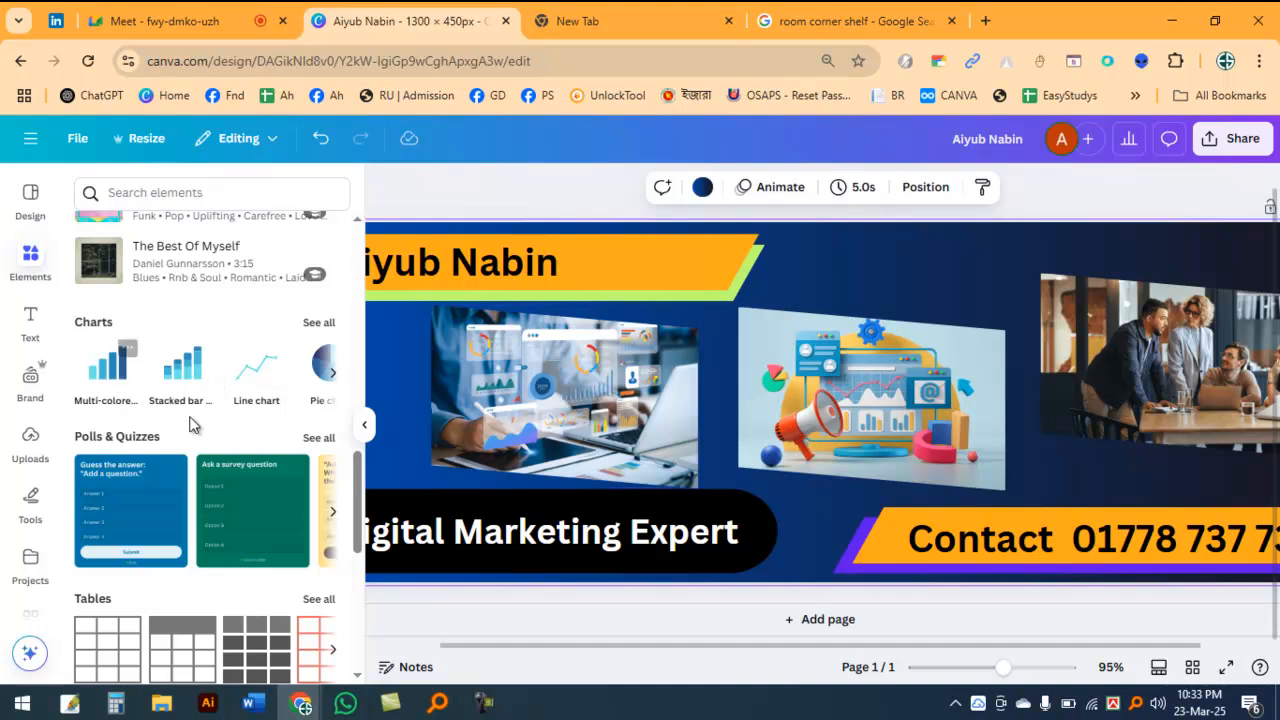
click(331, 374)
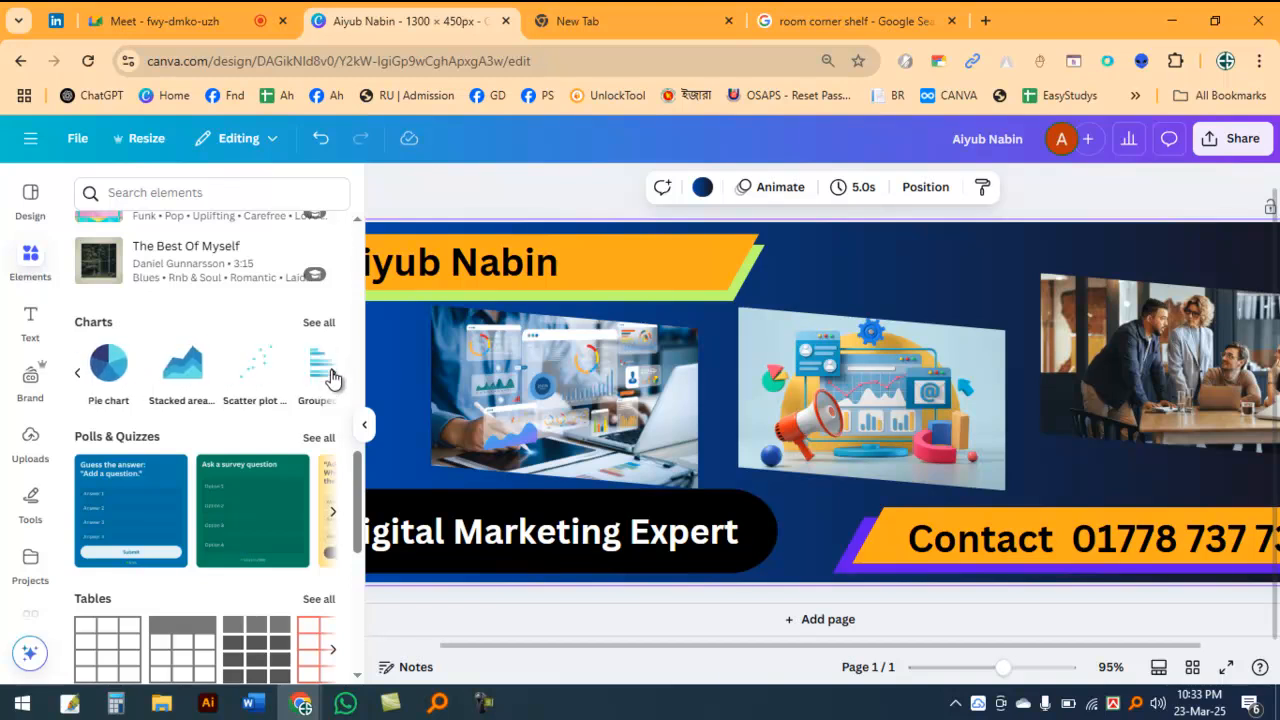
click(331, 376)
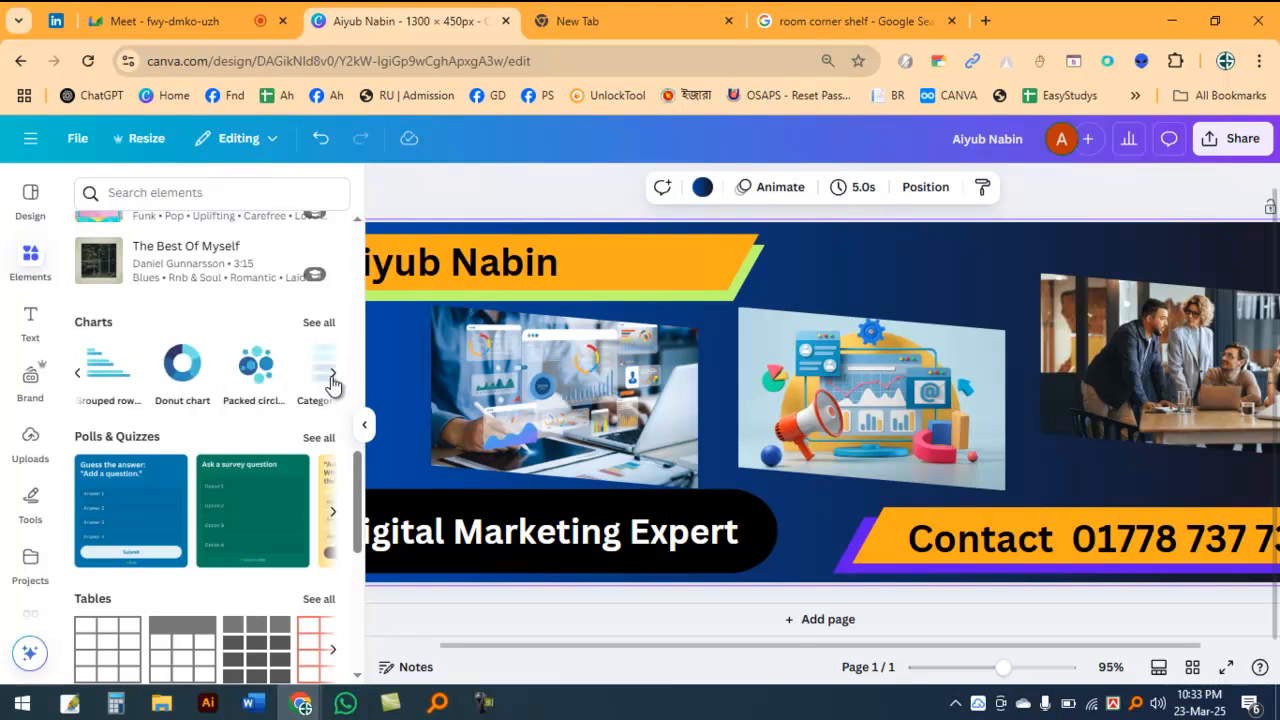
click(331, 376)
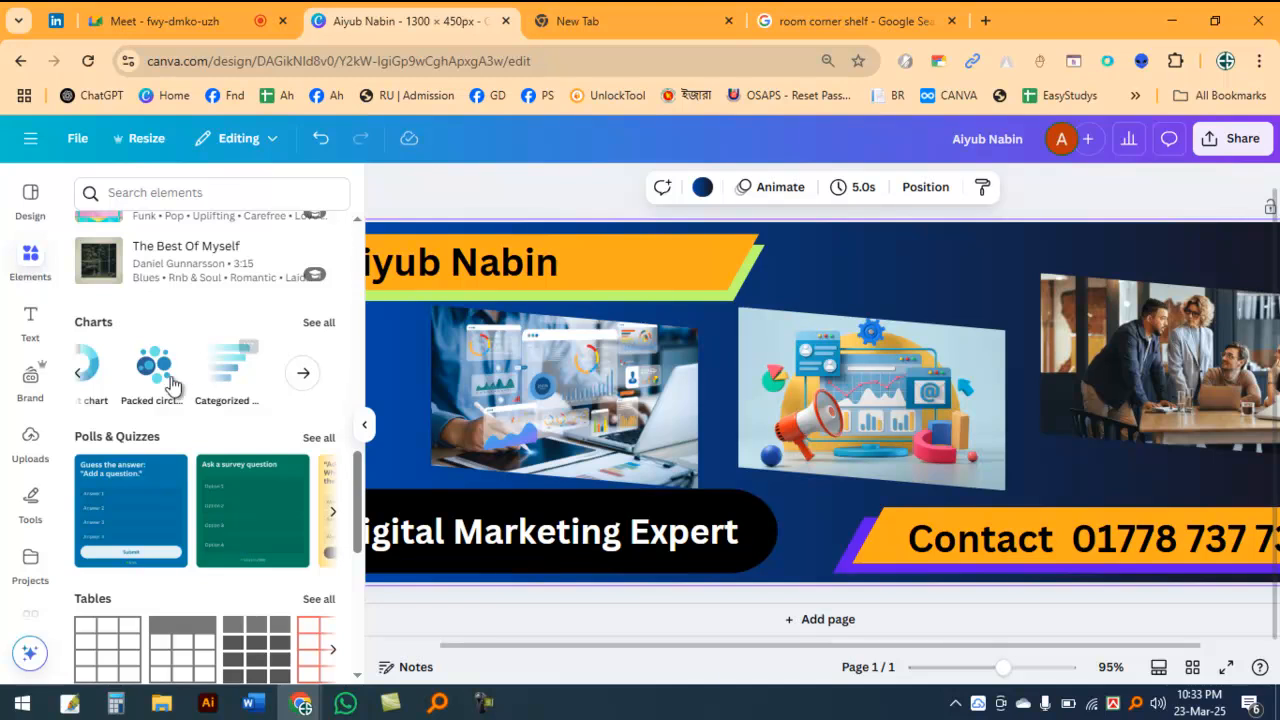
scroll(153, 395, down, 4)
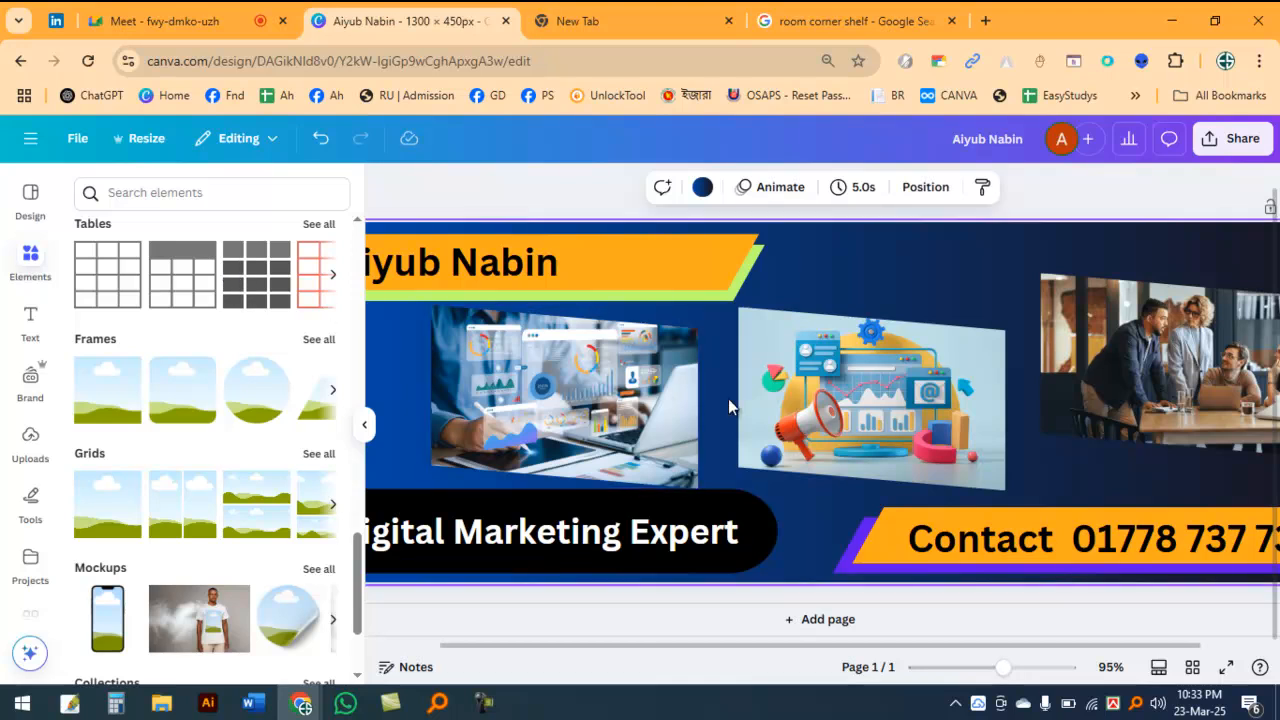
click(852, 398)
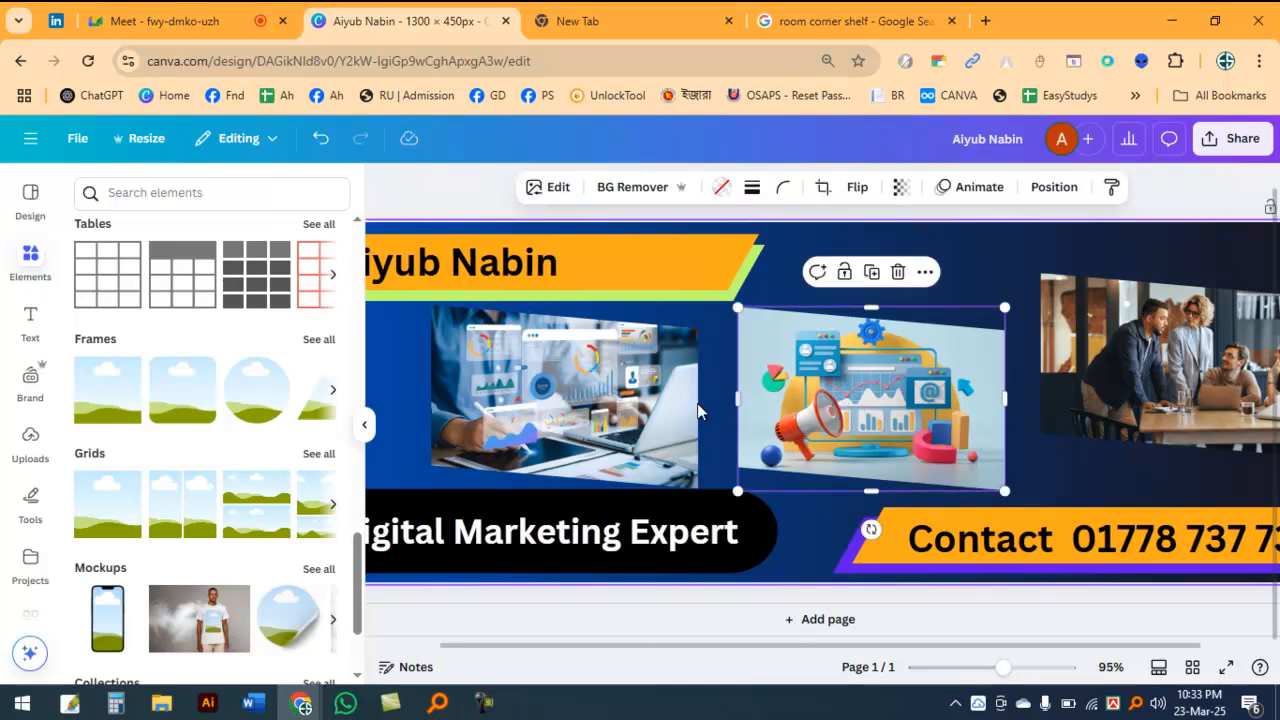
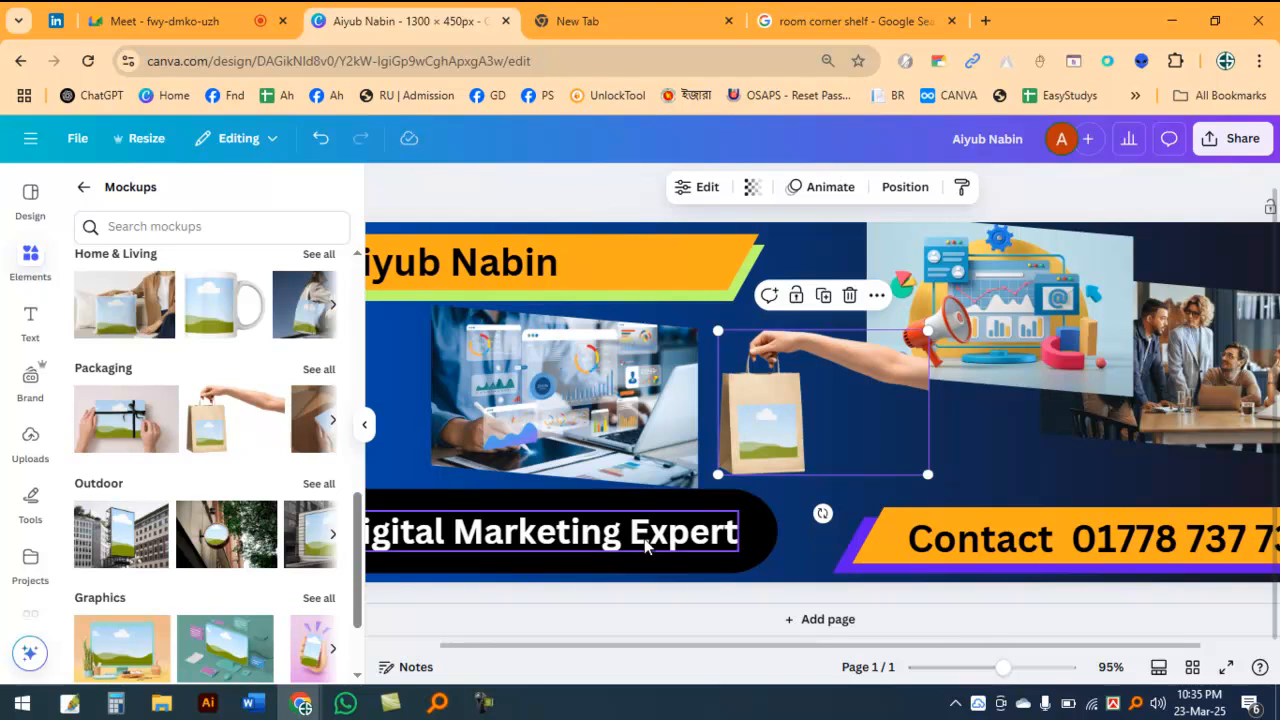
Step: Rearrange the banner images: shopping-bag mockup at the far right edge, megaphone illustration in the center, team meeting photo above the contact strip
drag(757, 416, 1157, 441)
scroll(738, 426, down, 1)
drag(914, 380, 824, 449)
drag(1082, 341, 1004, 316)
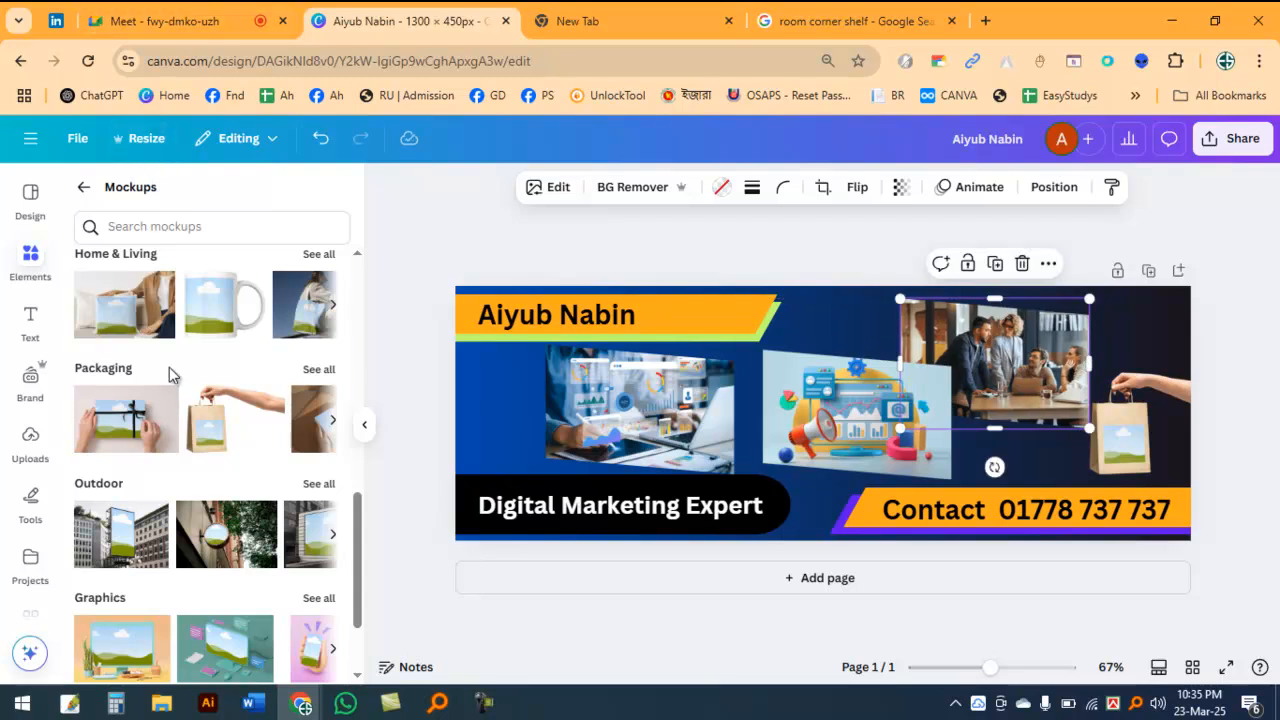
scroll(174, 380, up, 8)
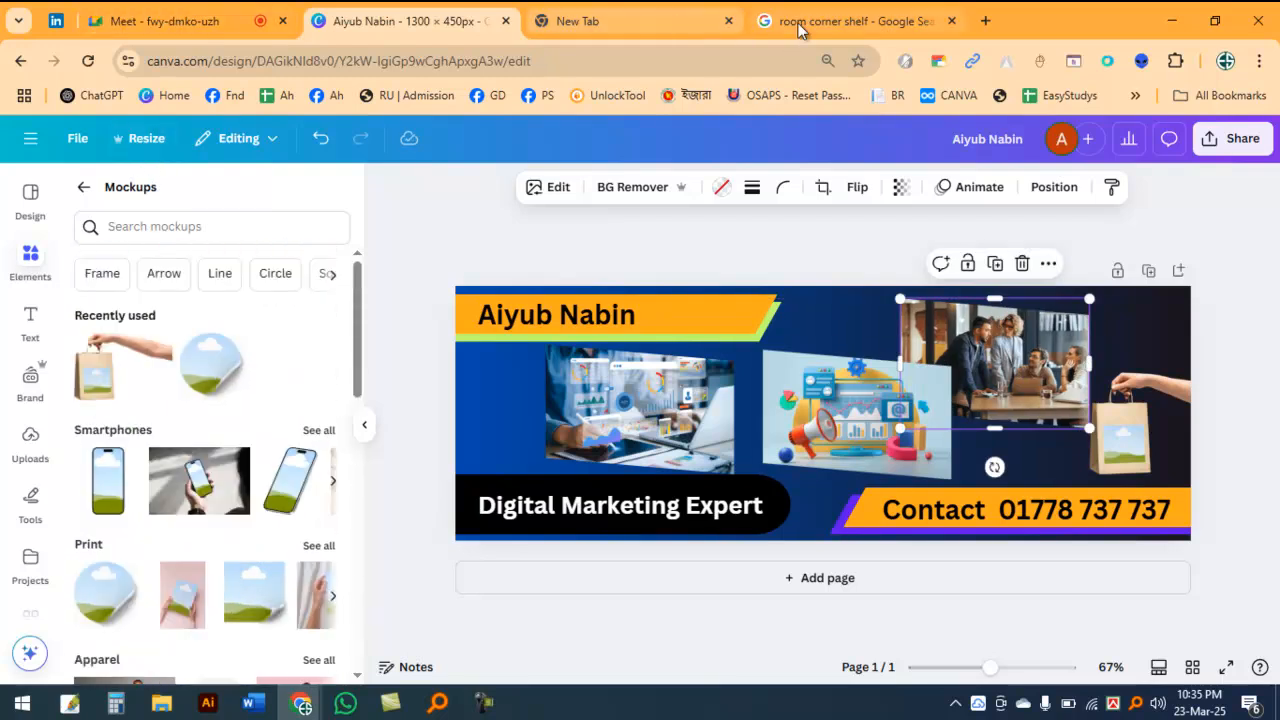
Step: Search Google for "fashion logo" in a new browser tab
click(985, 20)
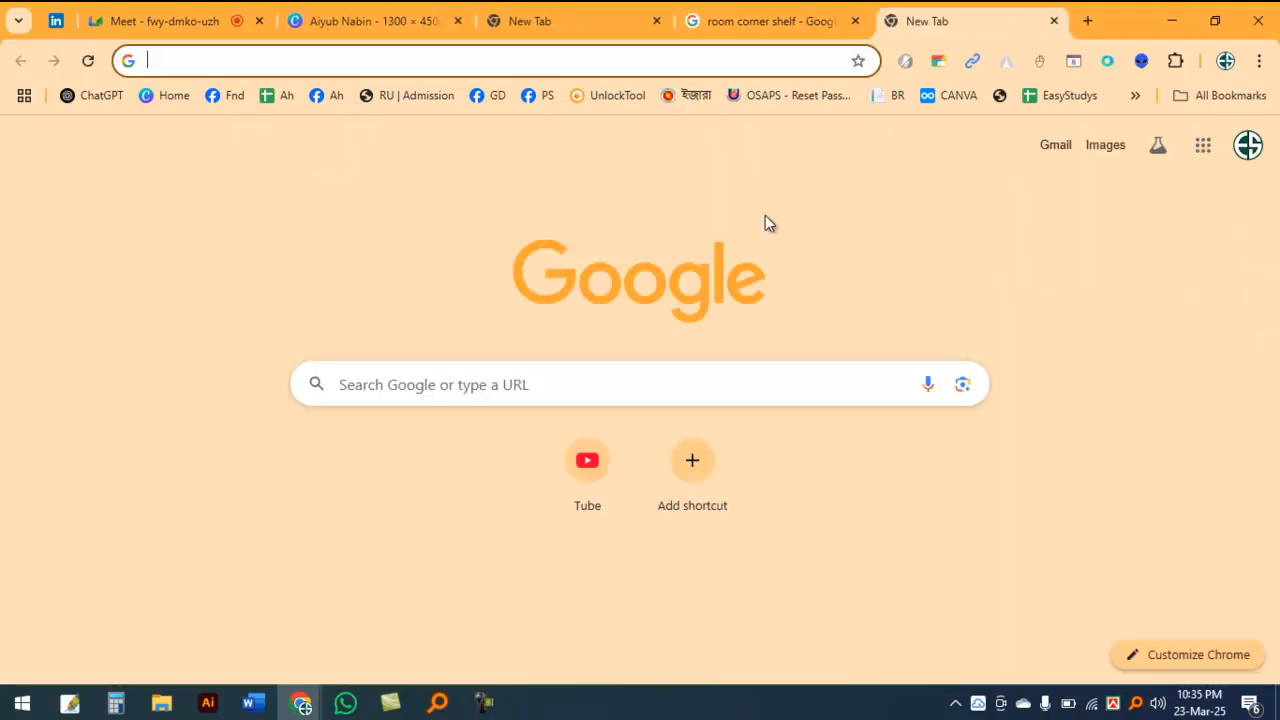
text(fahsh)
text(e)
key(BackSpace)
key(BackSpace)
key(BackSpace)
key(BackSpace)
text(shion logo)
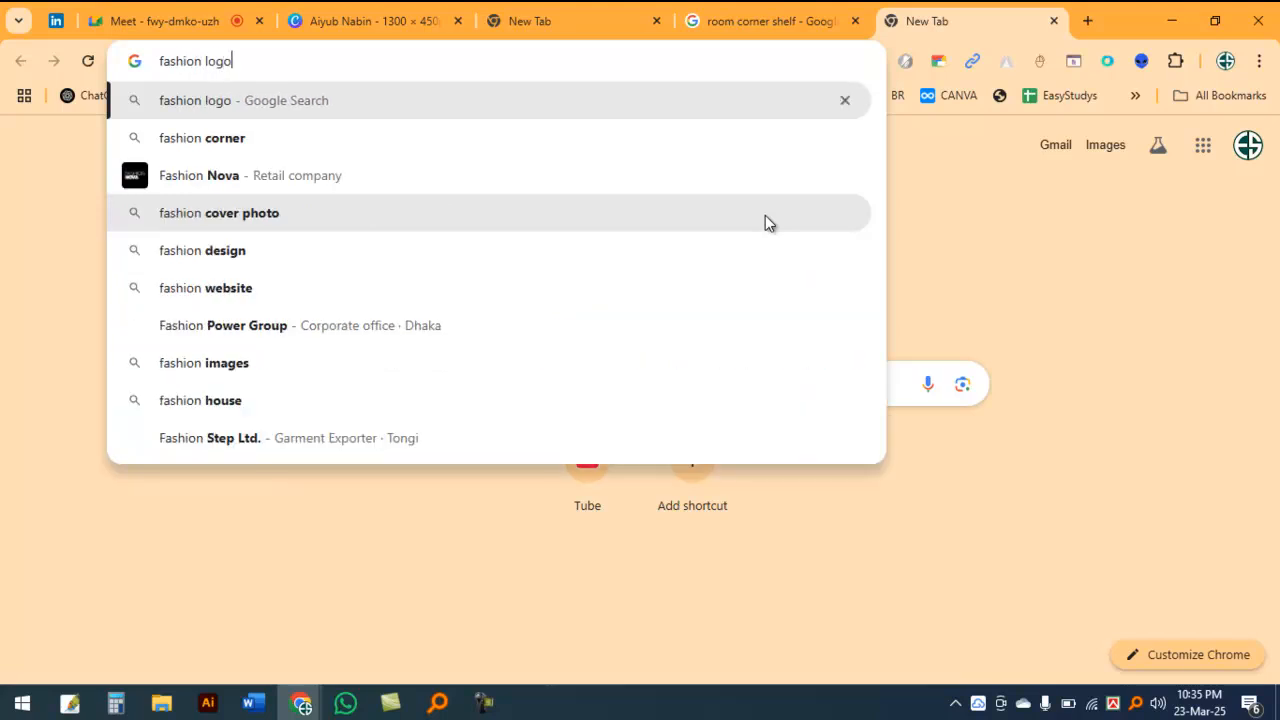
key(Return)
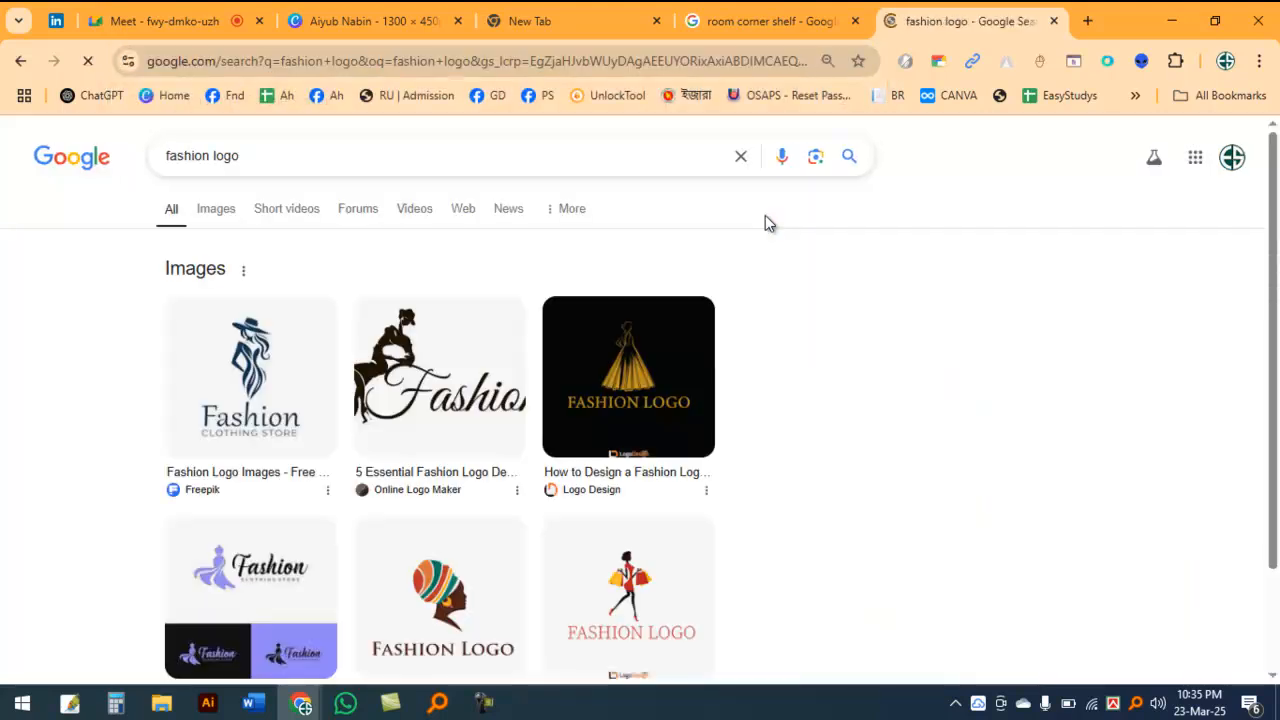
Step: Show the image results and copy the Vecteezy Fashion Beauty Logo picture of the woman in the pink dress
scroll(676, 543, down, 3)
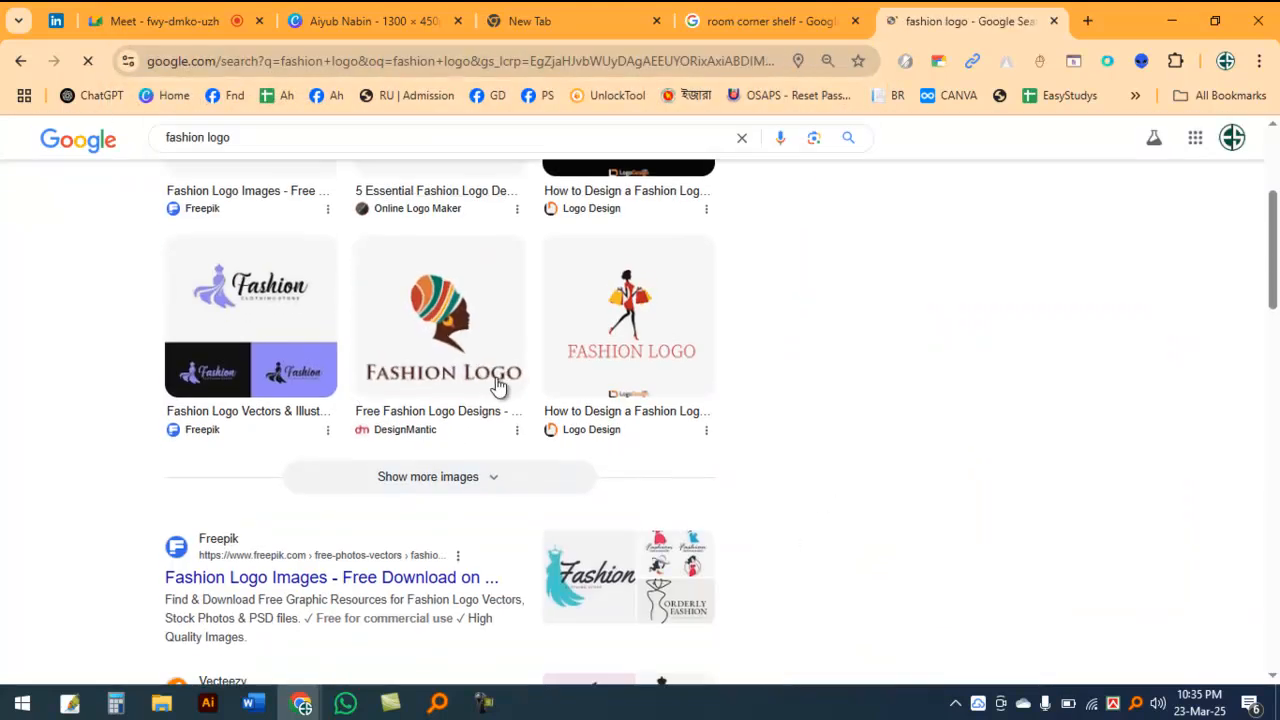
scroll(331, 437, down, 3)
scroll(428, 383, up, 6)
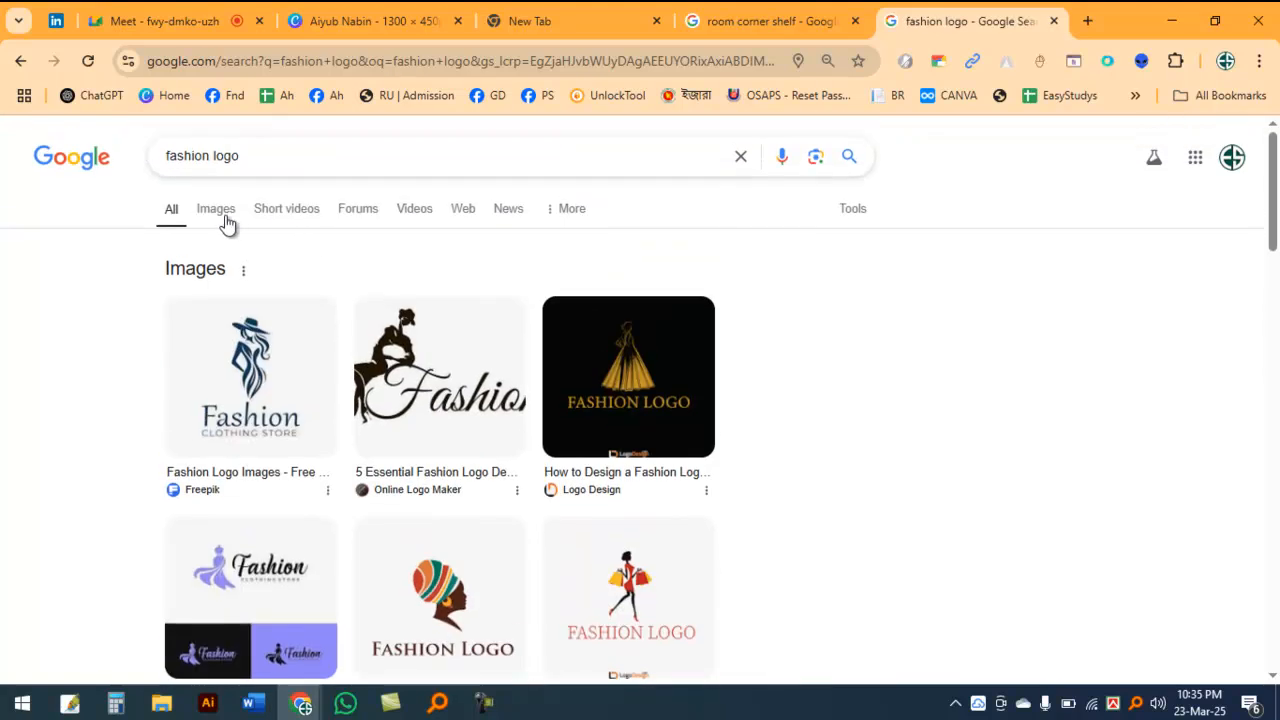
click(209, 214)
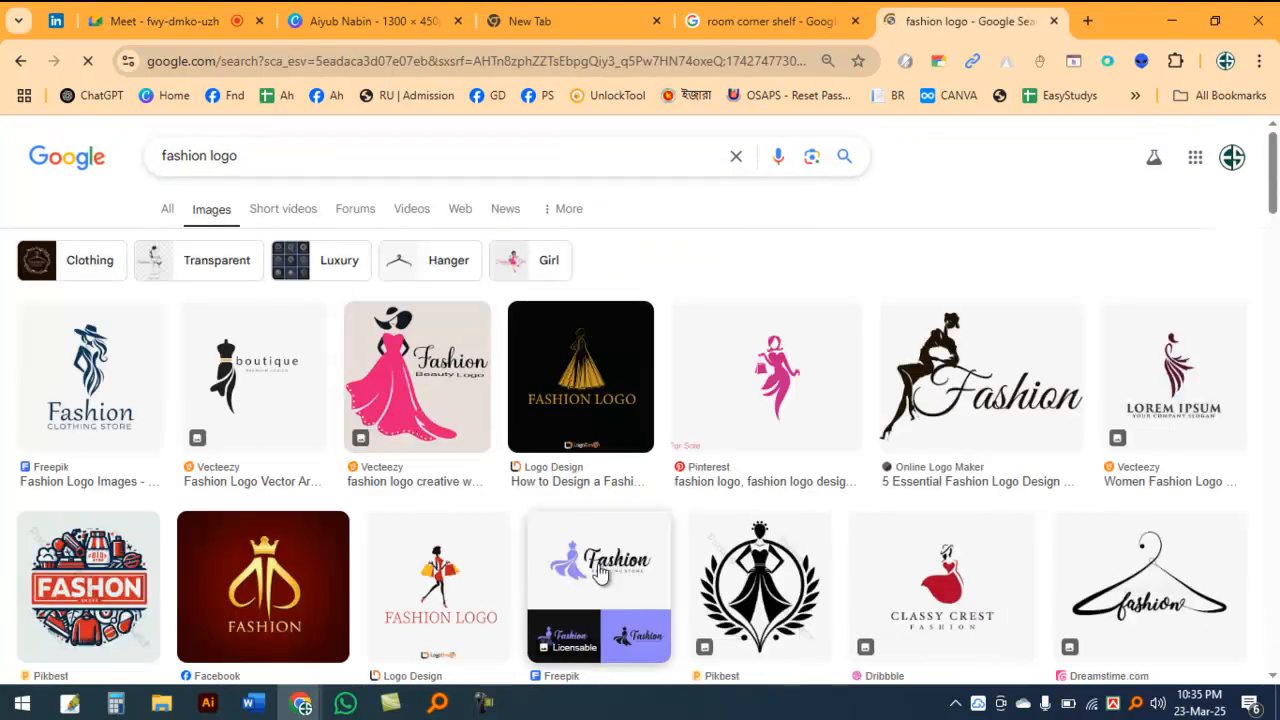
click(432, 388)
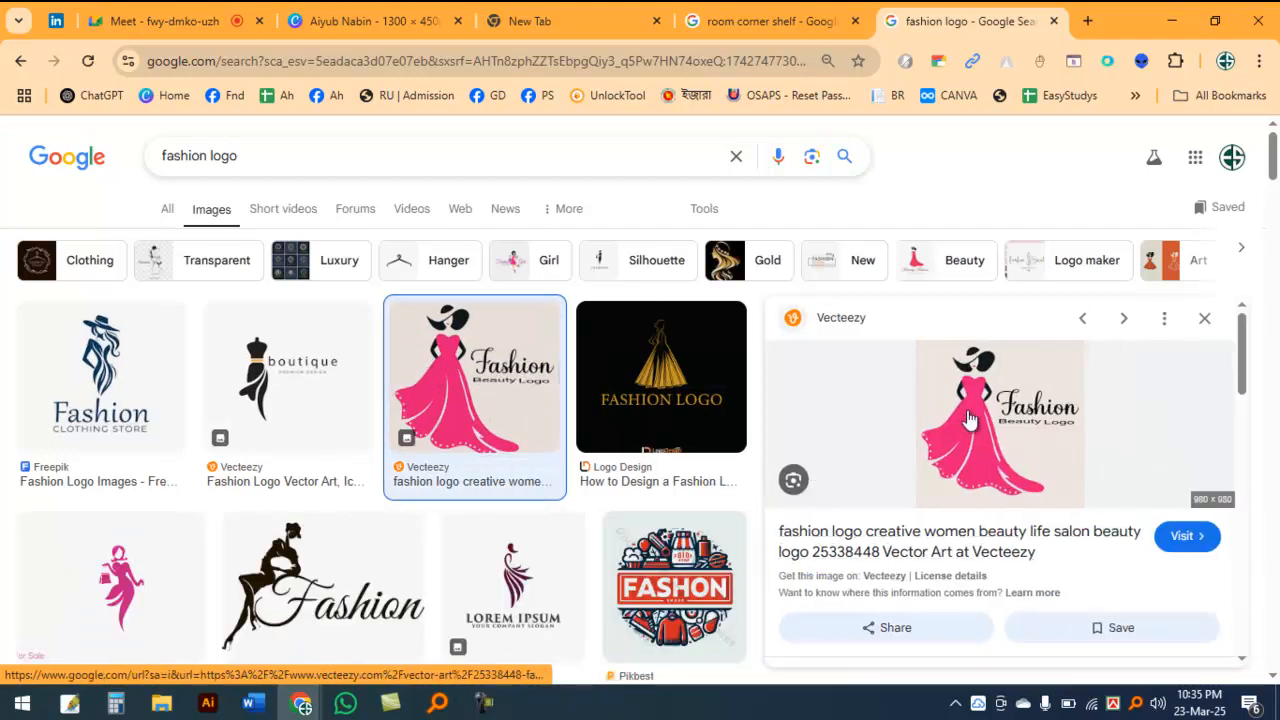
right_click(969, 414)
click(1100, 563)
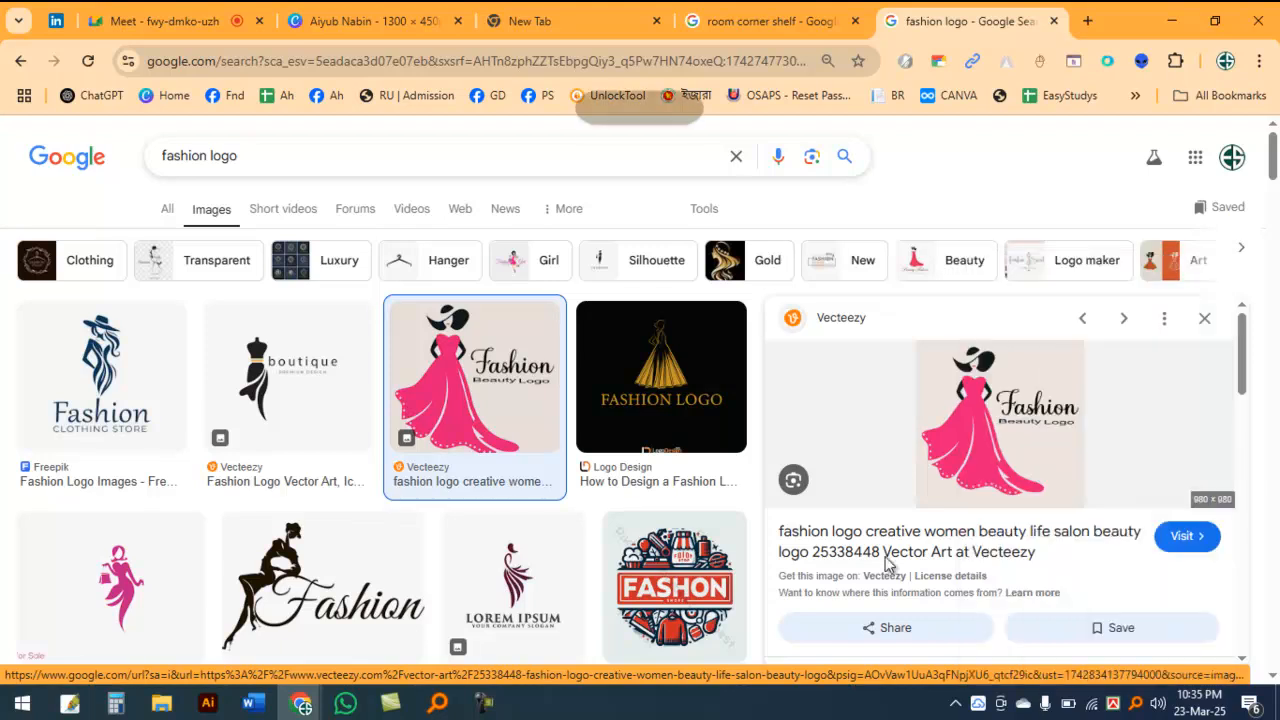
Step: Switch to Adobe Photoshop, create a new document, paste the copied logo into it and maximize the document window
click(69, 703)
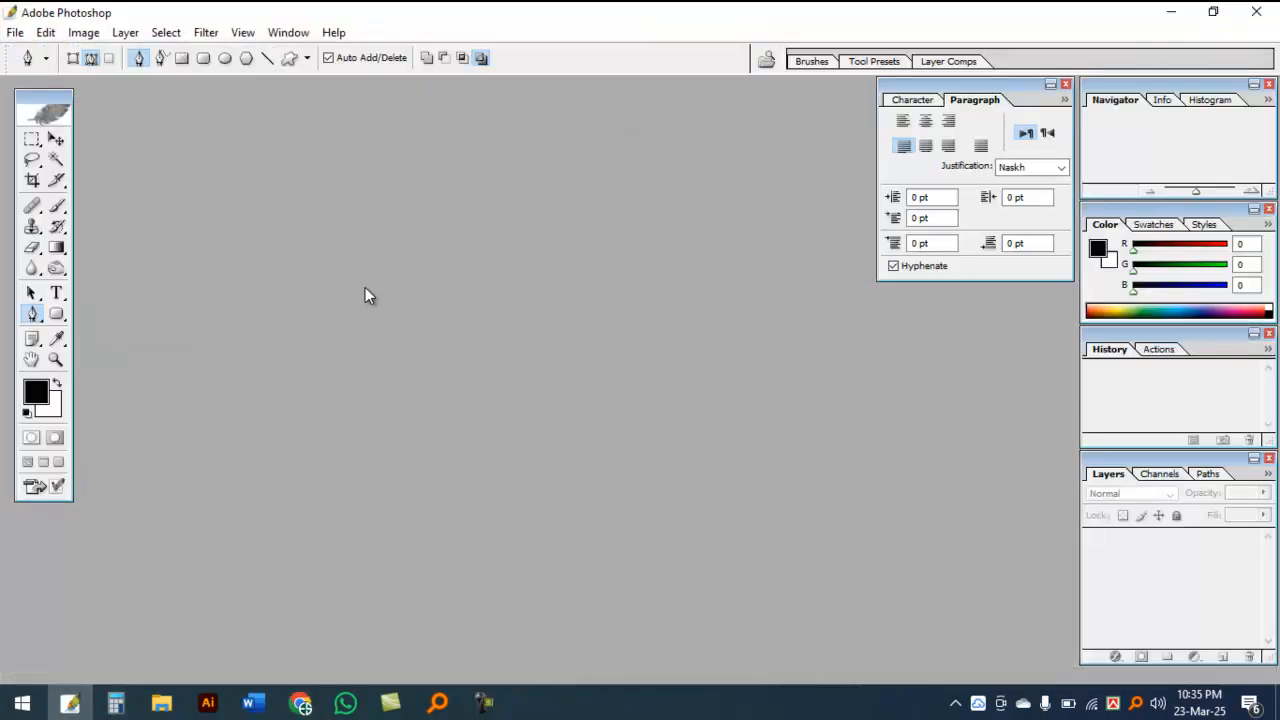
key(ctrl+n)
key(Return)
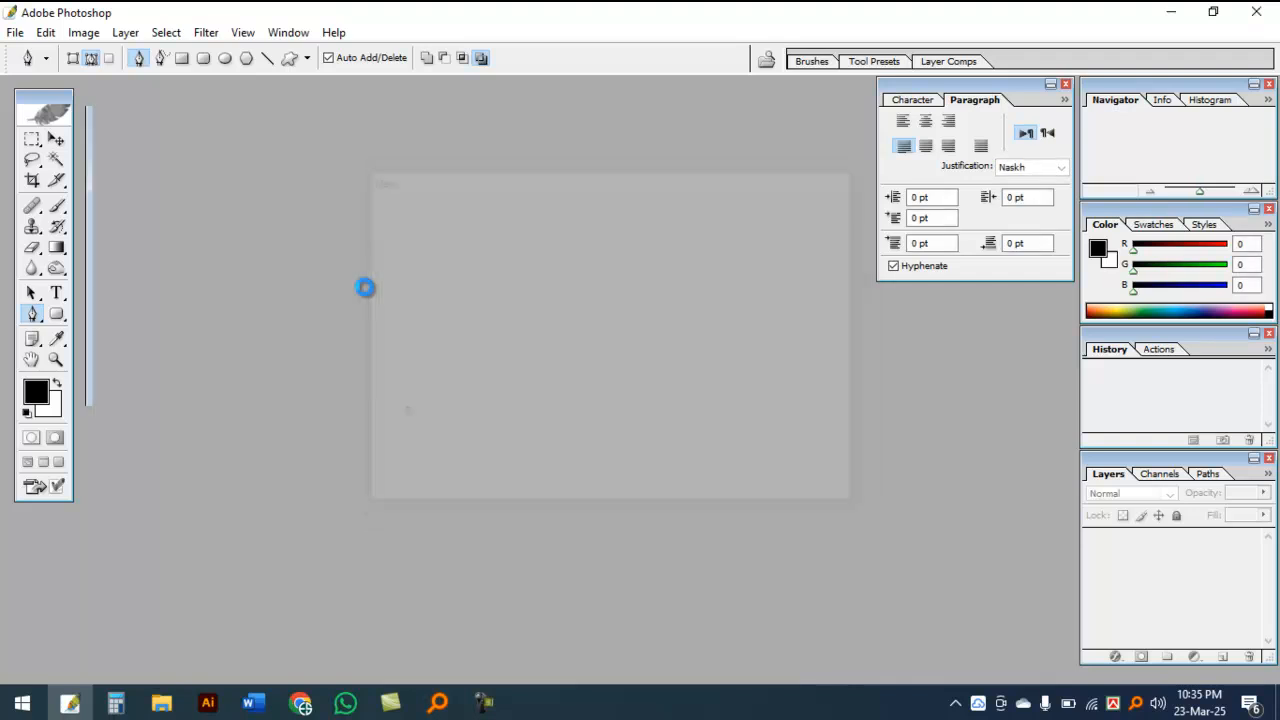
key(ctrl+v)
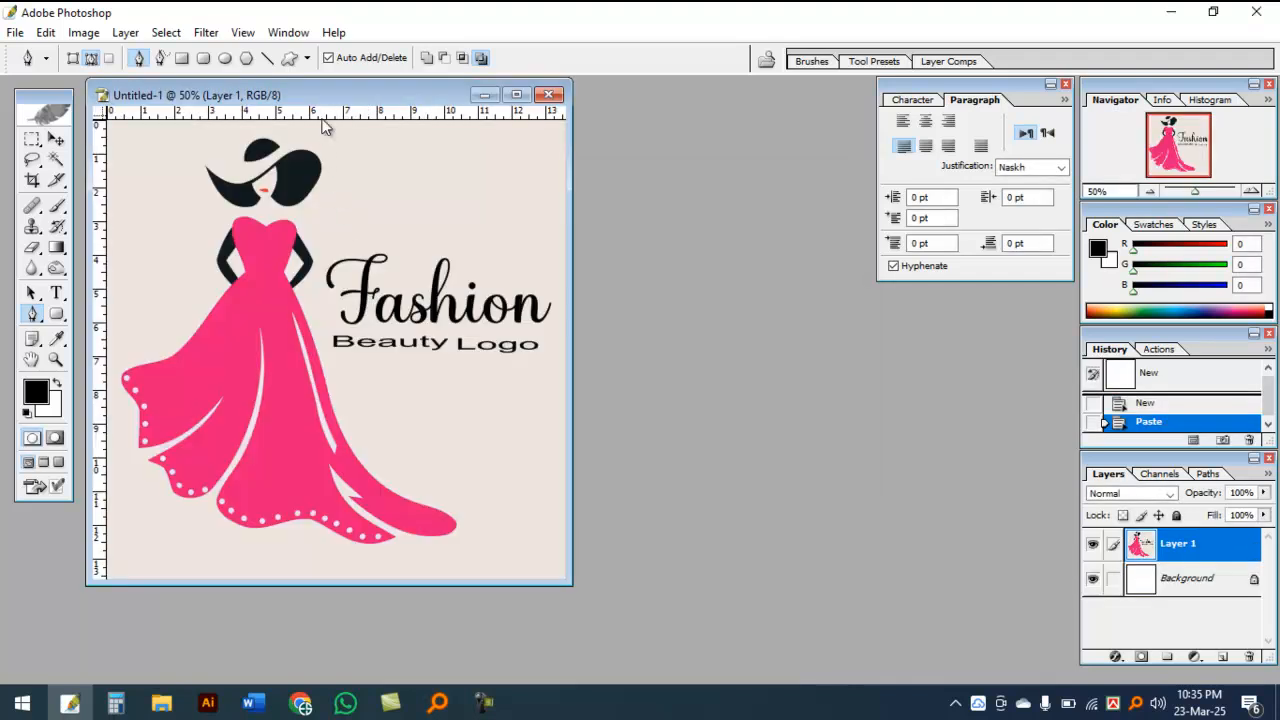
double_click(327, 95)
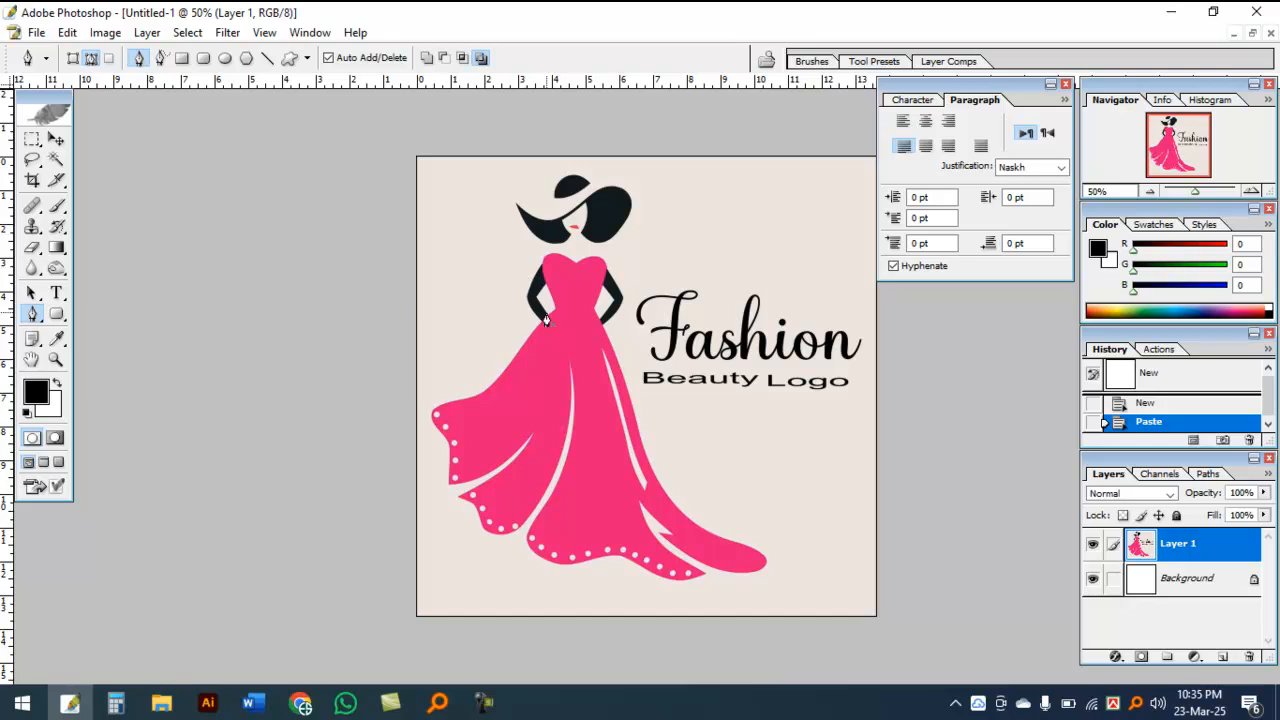
Step: Select a small patch of the beige background above the Fashion text, duplicate it and deselect
click(31, 141)
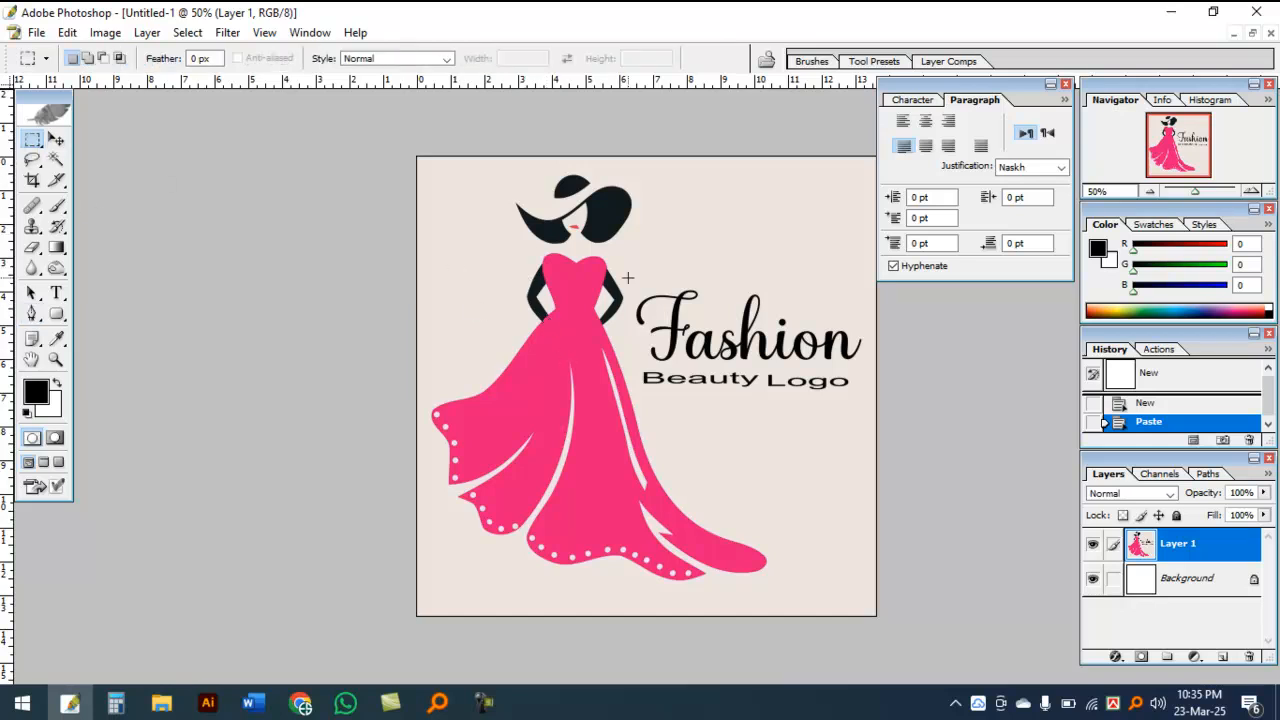
drag(731, 218, 765, 249)
key(ctrl+d)
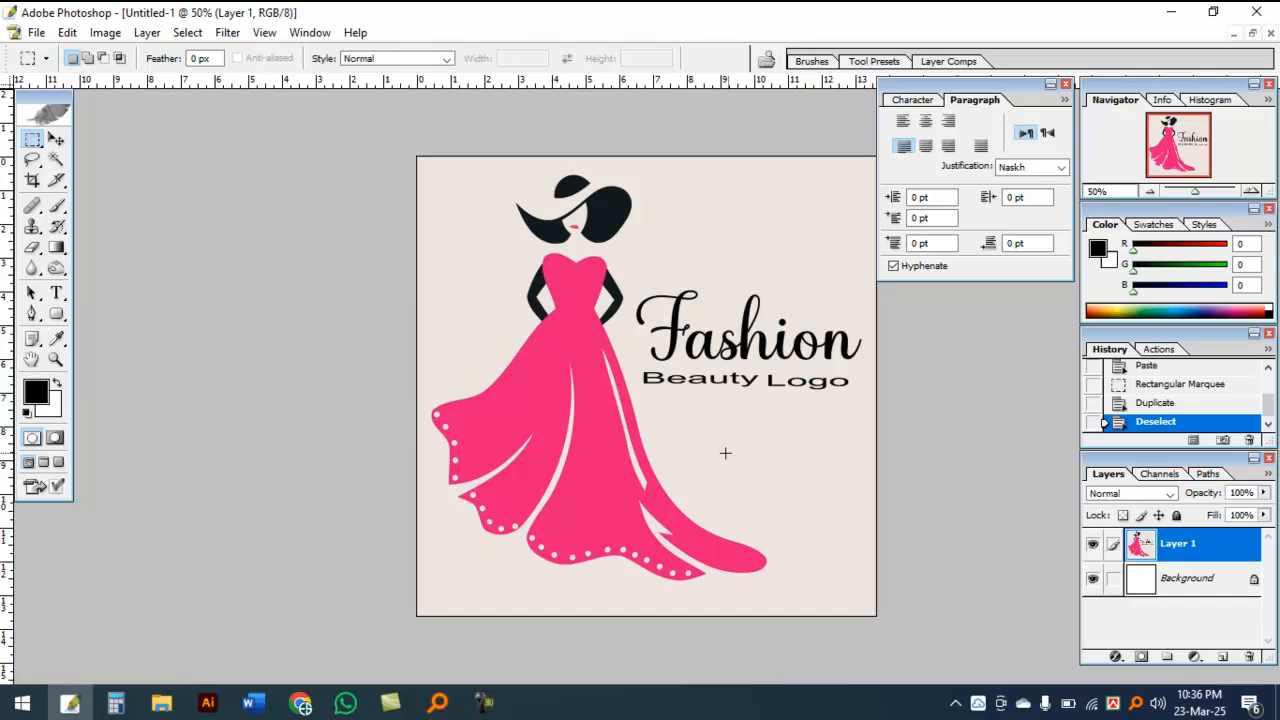
Step: Extend the canvas upward with the Crop tool, leaving an empty strip above the logo artwork
scroll(230, 387, down, 1)
click(32, 180)
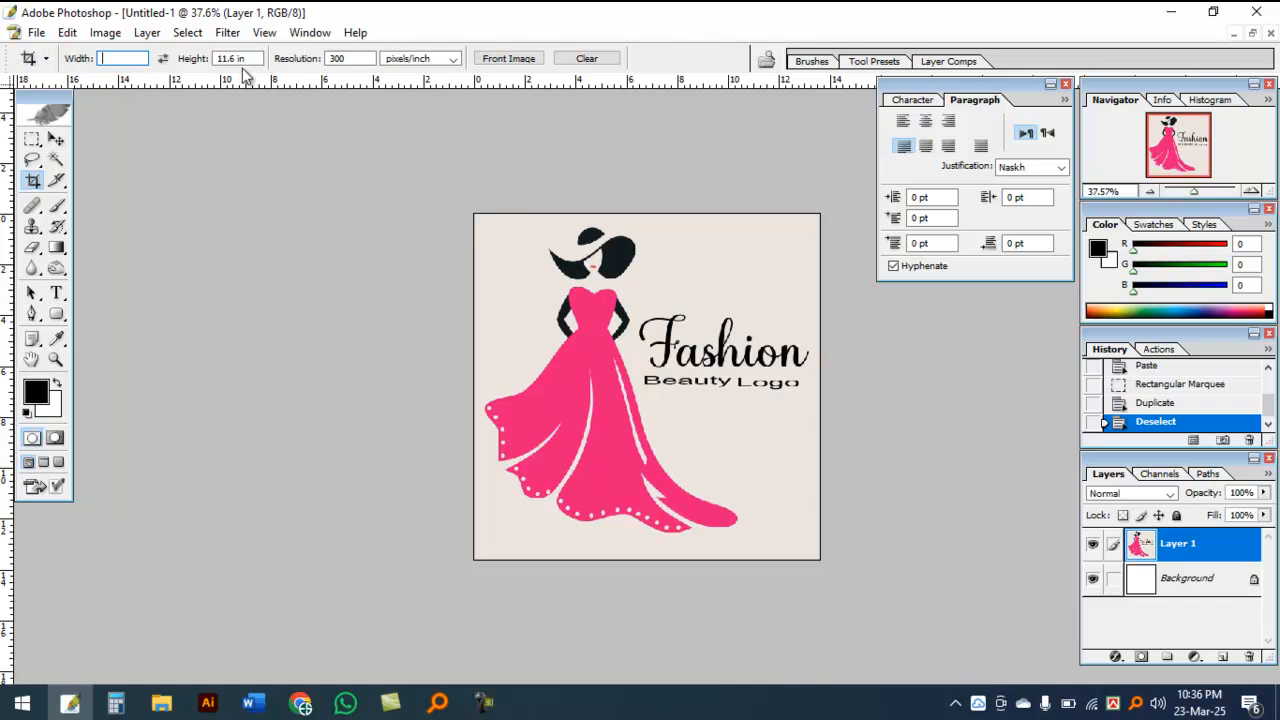
drag(661, 376, 822, 562)
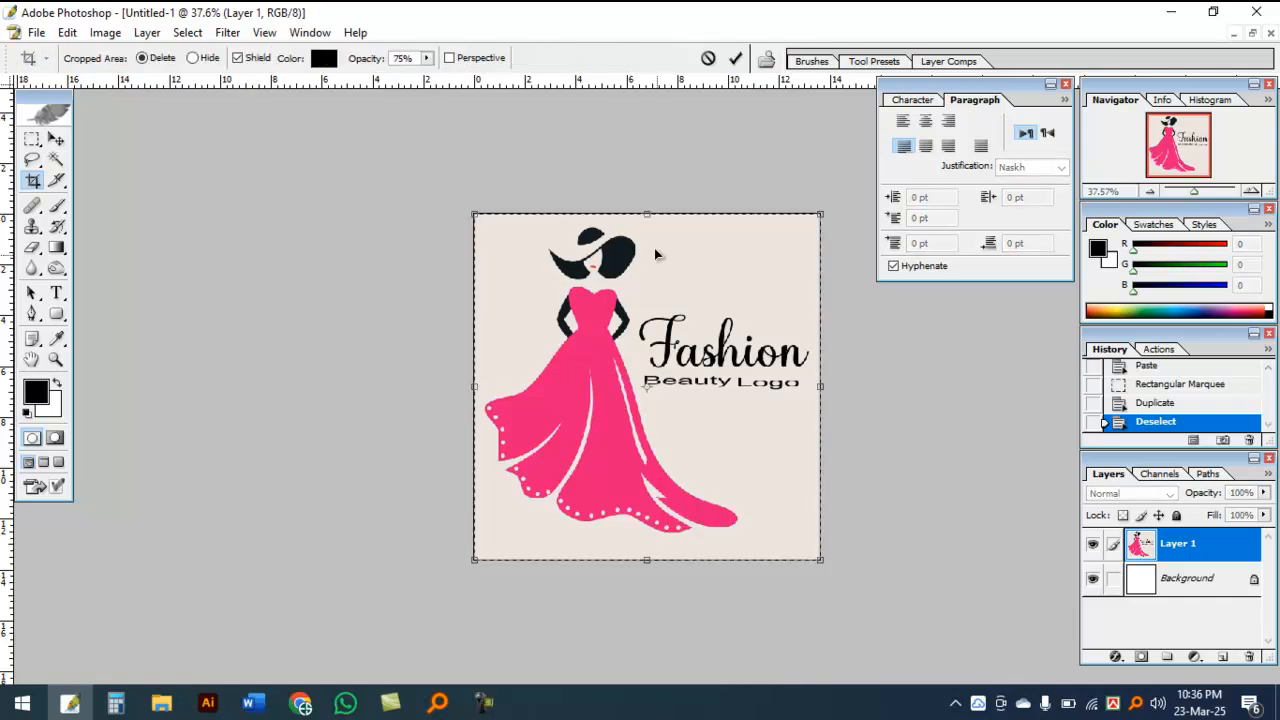
drag(646, 212, 598, 143)
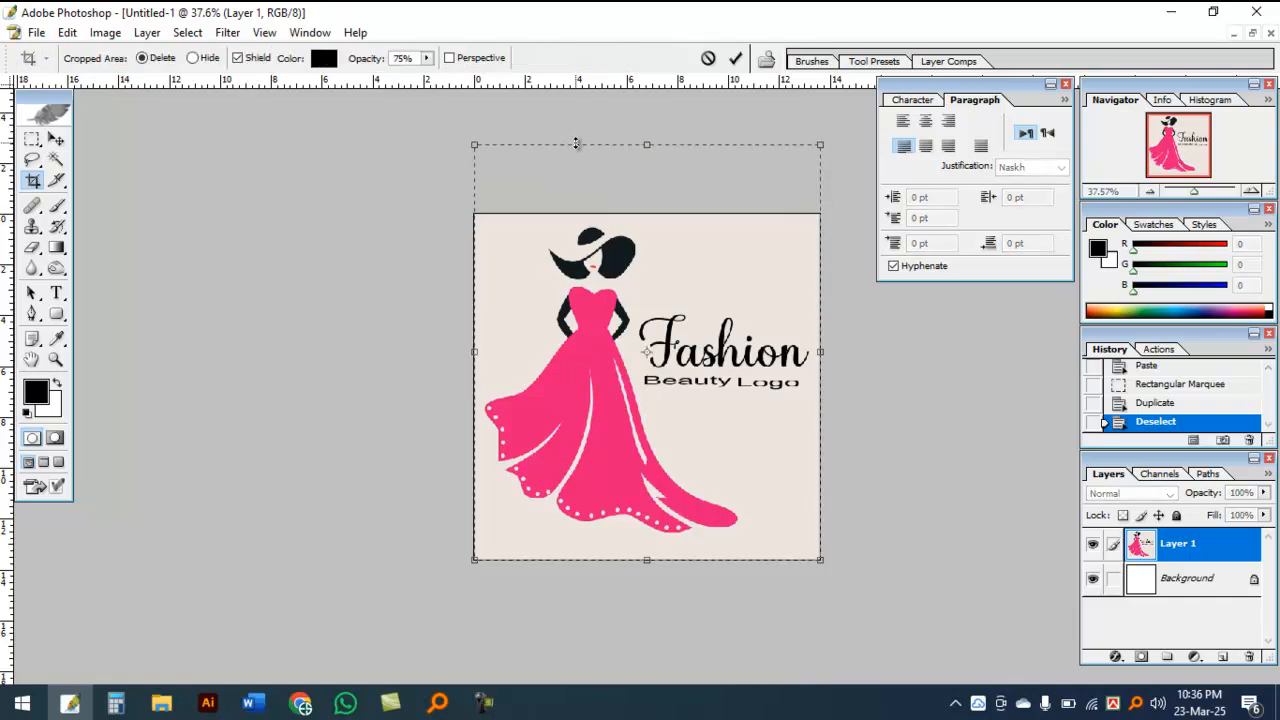
key(Return)
scroll(662, 398, up, 1)
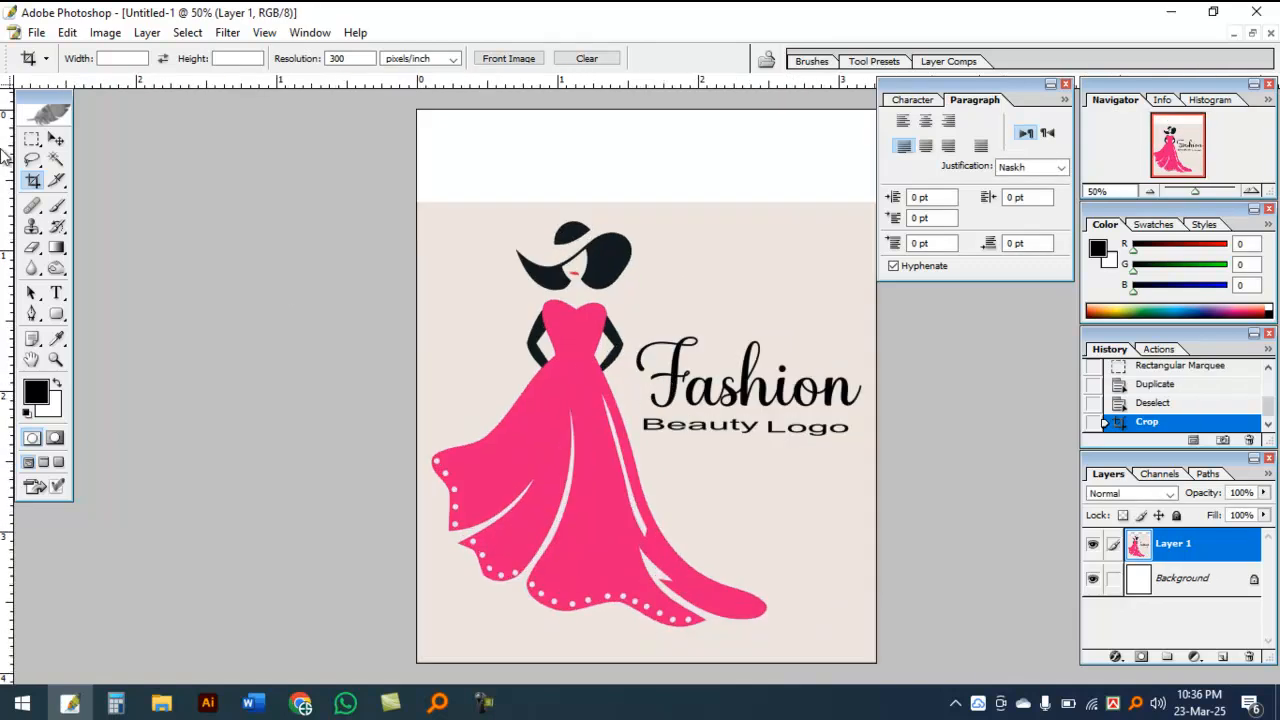
Step: Select the Fashion Beauty Logo text, duplicate it into the space above the woman's hat, and deselect
click(33, 140)
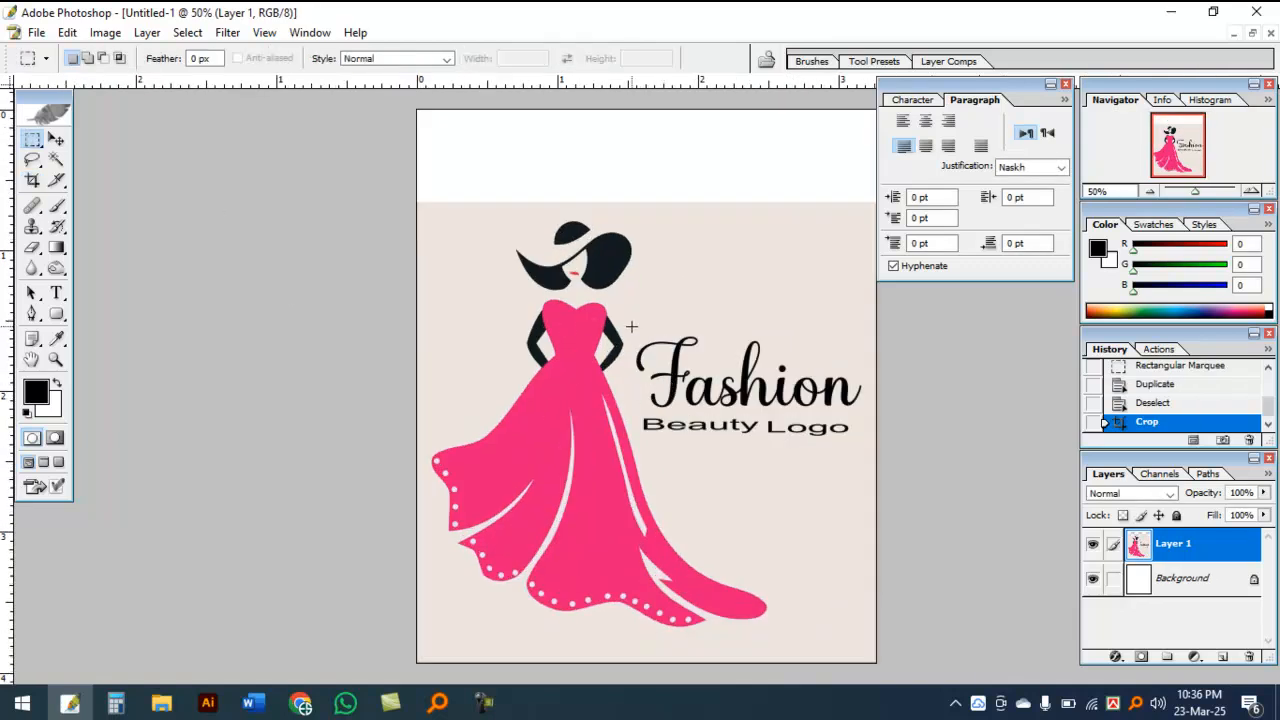
drag(822, 437, 871, 438)
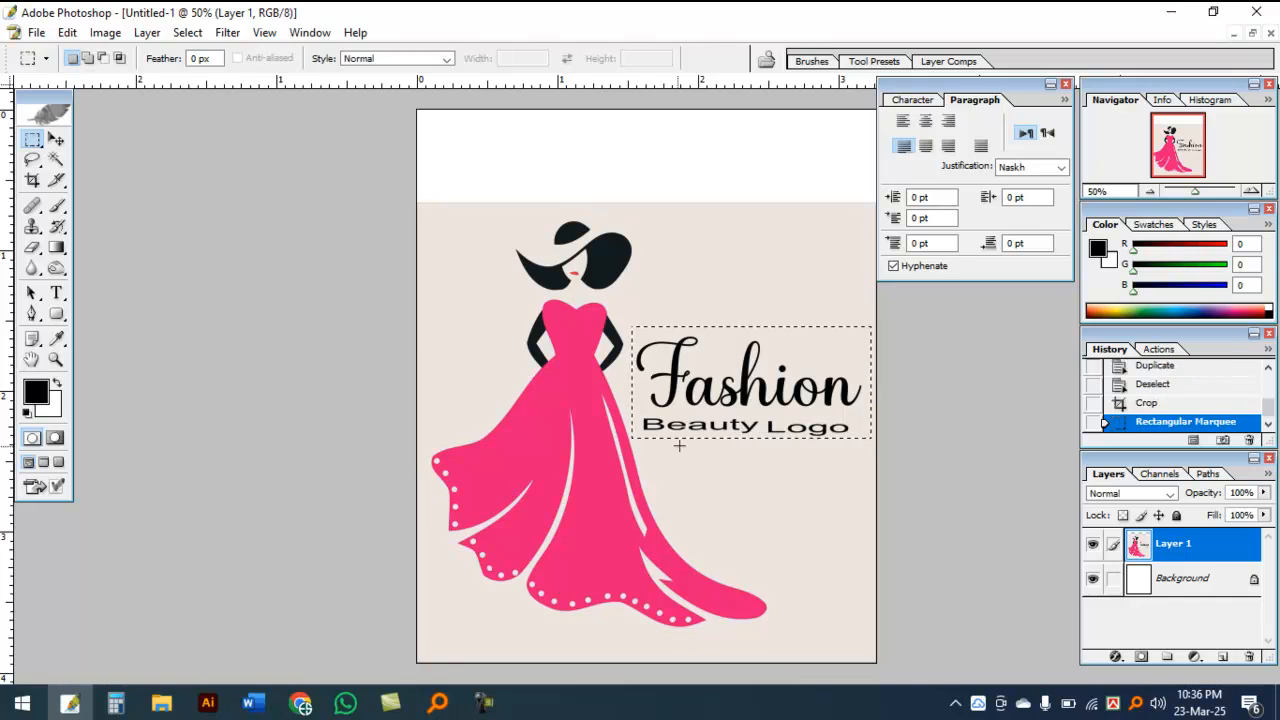
drag(745, 400, 645, 180)
key(ctrl+Up)
key(ctrl+Up)
key(ctrl+Up)
key(ctrl+Up)
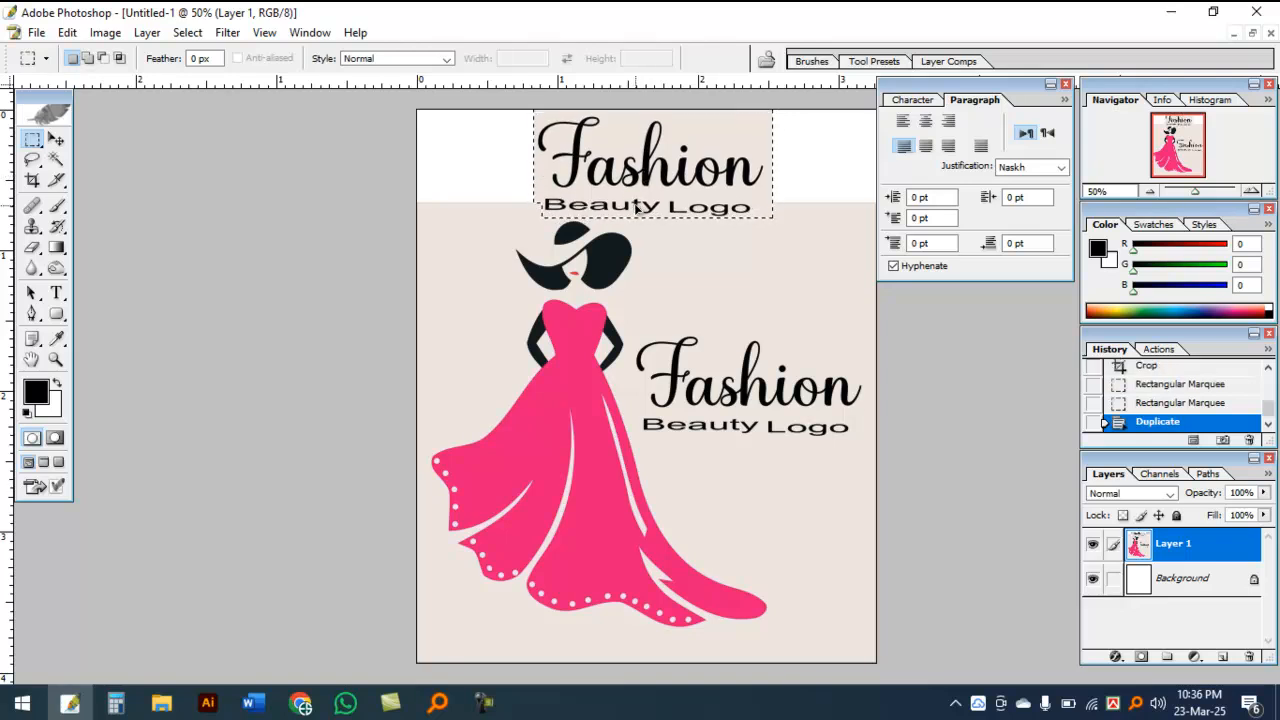
key(ctrl+d)
Step: Cover the original Fashion Beauty Logo text beside the dress with duplicated patches of the beige background
drag(810, 302, 819, 318)
drag(793, 290, 742, 352)
drag(726, 349, 703, 371)
drag(698, 374, 708, 394)
drag(706, 400, 836, 424)
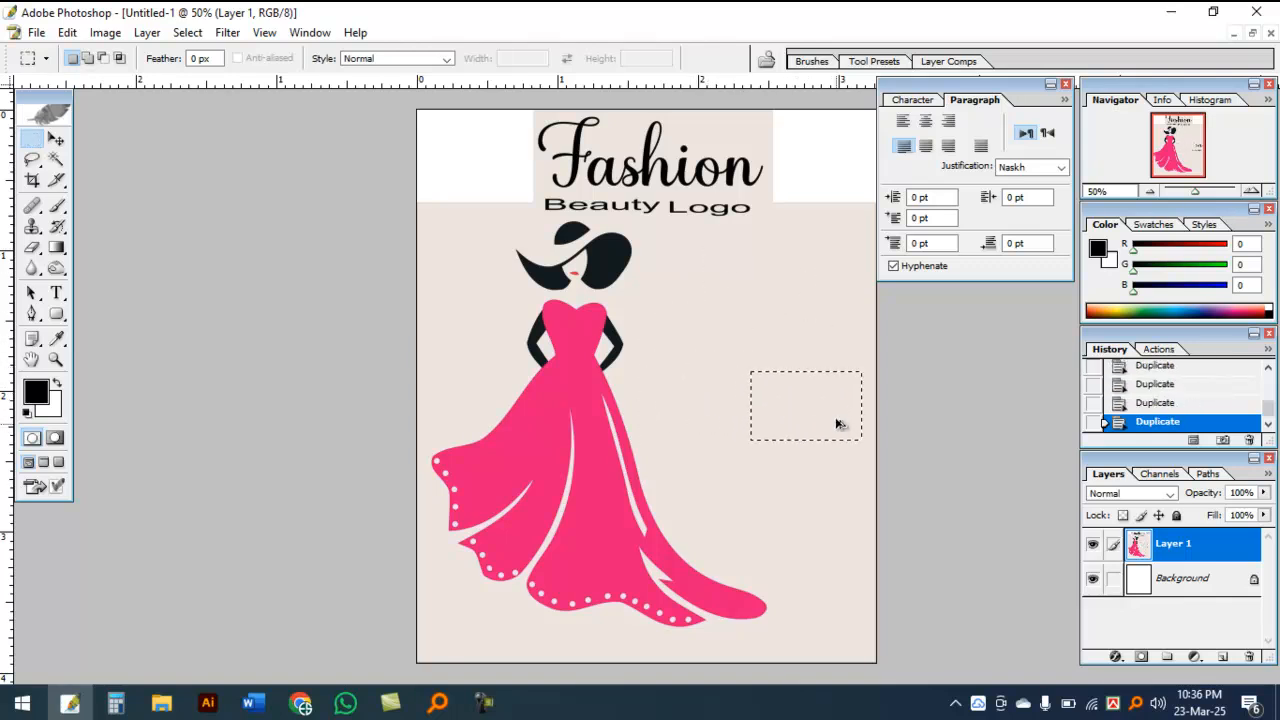
ctrl+click(784, 271)
Step: In full-screen mode, cover the white area right of the moved title and the lower edge of the left white area with beige patches
key(f)
drag(690, 355, 471, 409)
mouse_move(580, 323)
mouse_down()
mouse_move(638, 364)
mouse_move(684, 335)
mouse_move(640, 263)
mouse_move(637, 186)
mouse_move(691, 194)
mouse_move(699, 162)
mouse_up()
key(ctrl+d)
scroll(476, 287, left, 3)
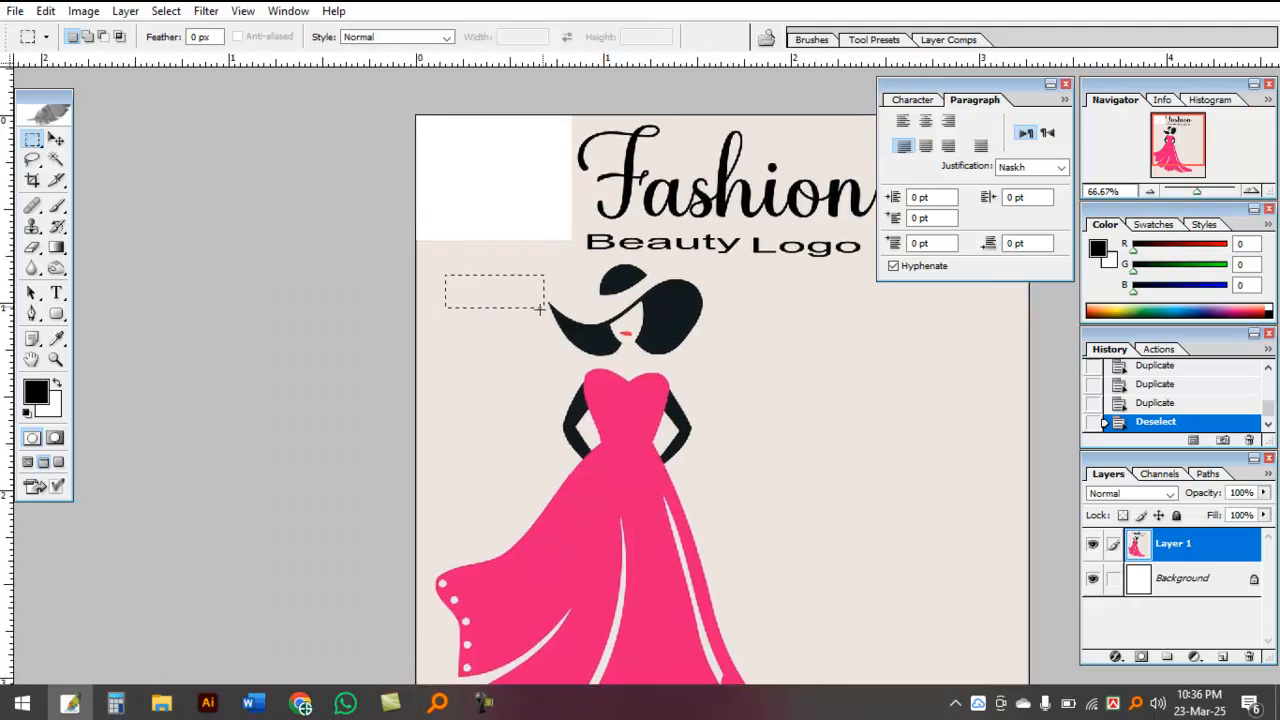
drag(512, 310, 522, 248)
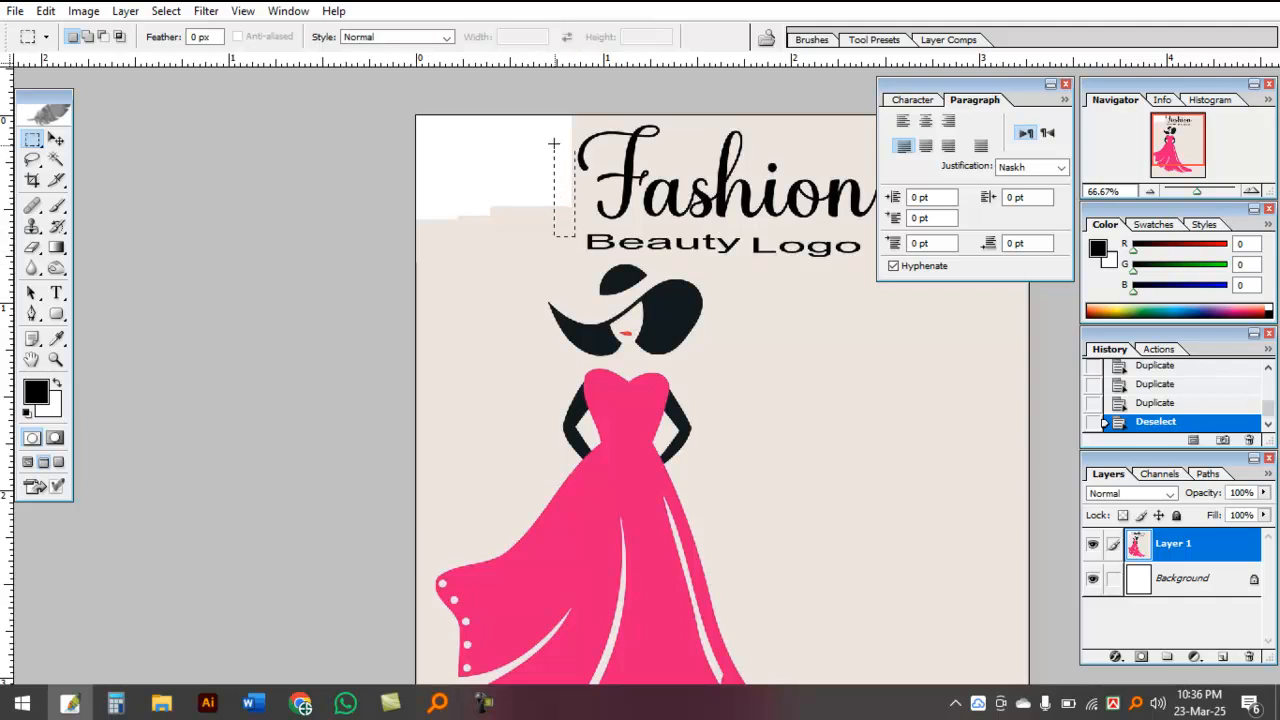
Step: Select the white corner left of the title, sample the beige background as foreground color, fill the corner with it and deselect
drag(384, 105, 385, 106)
key(n)
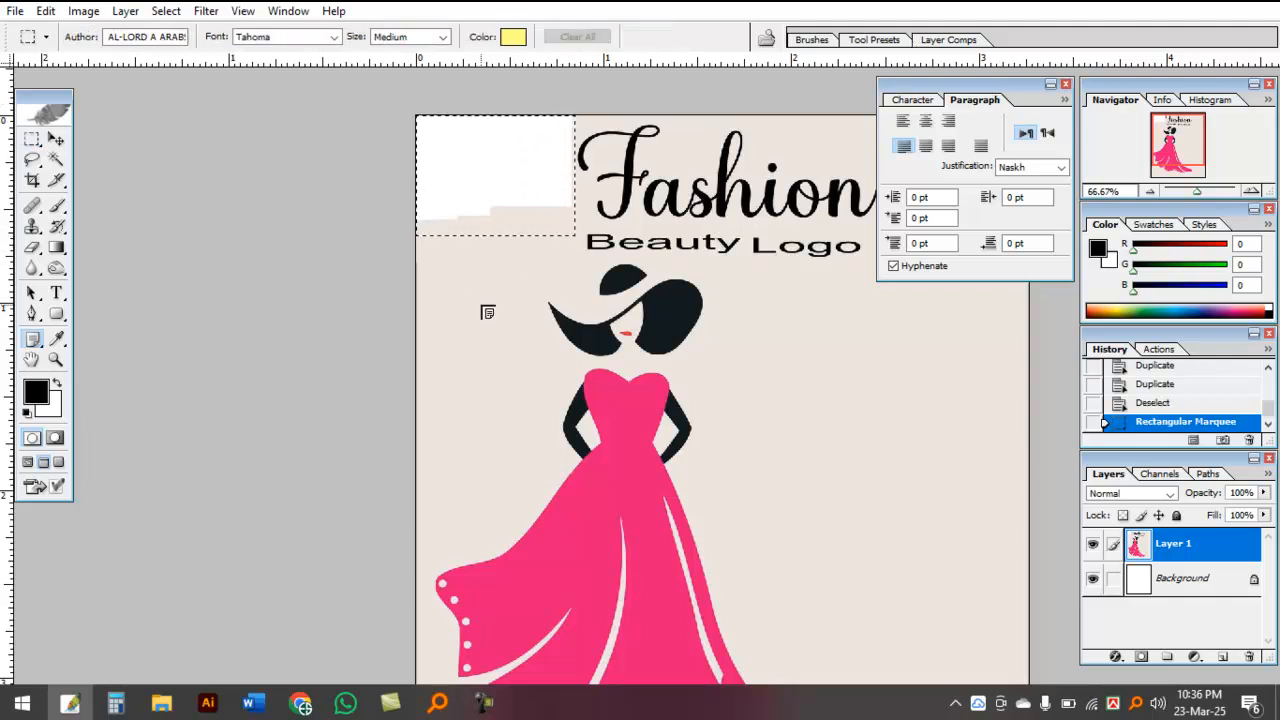
key(alt)
click(34, 181)
click(36, 161)
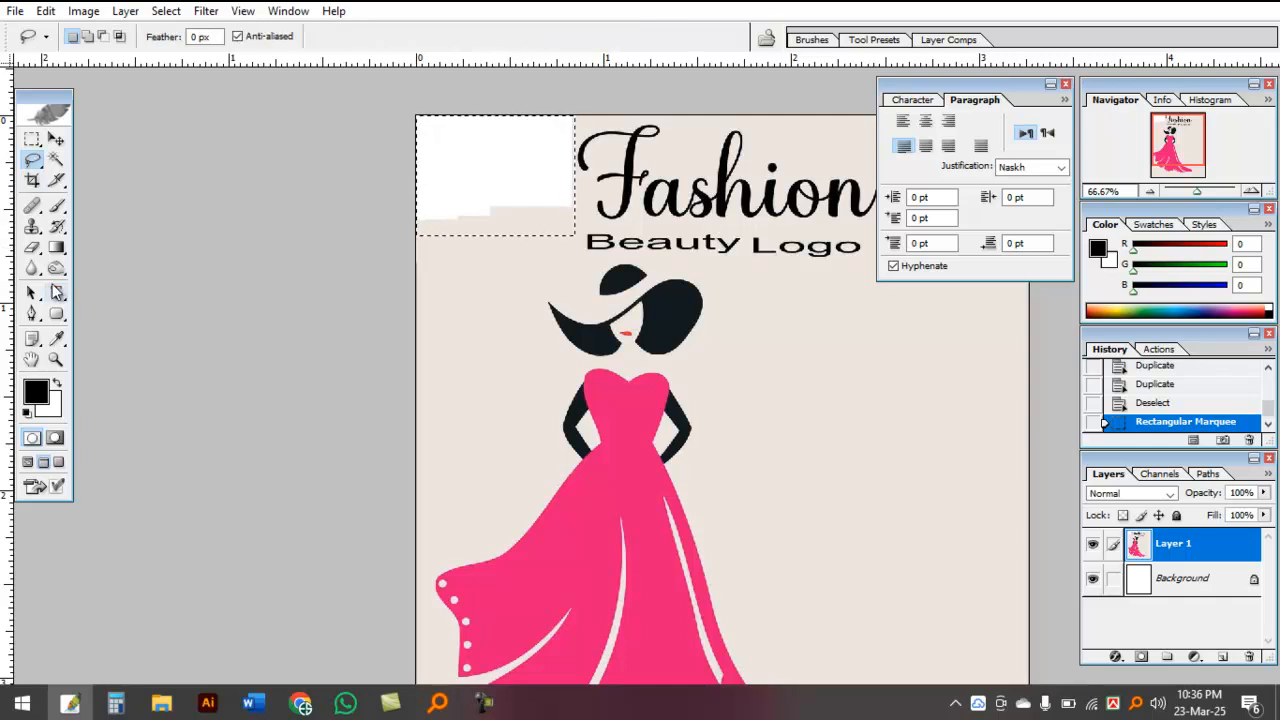
click(57, 206)
alt+click(486, 260)
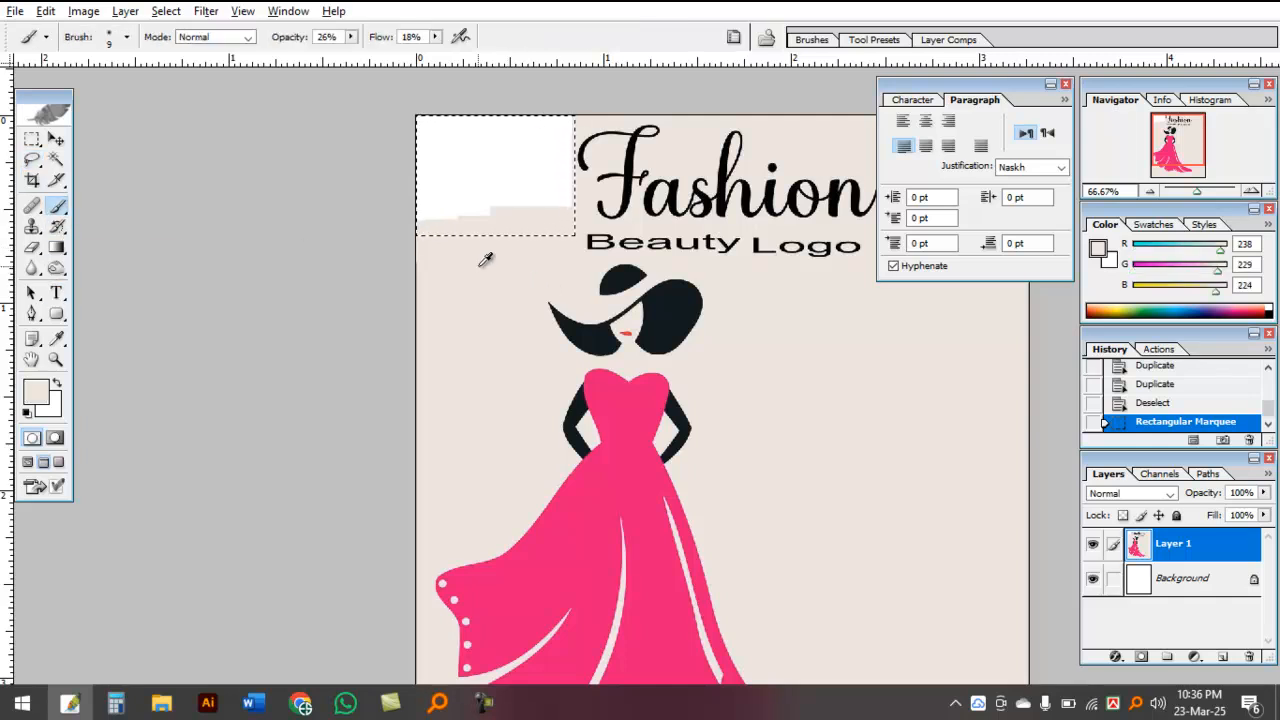
key(alt+BackSpace)
key(ctrl+d)
drag(757, 320, 552, 243)
key(ctrl+minus)
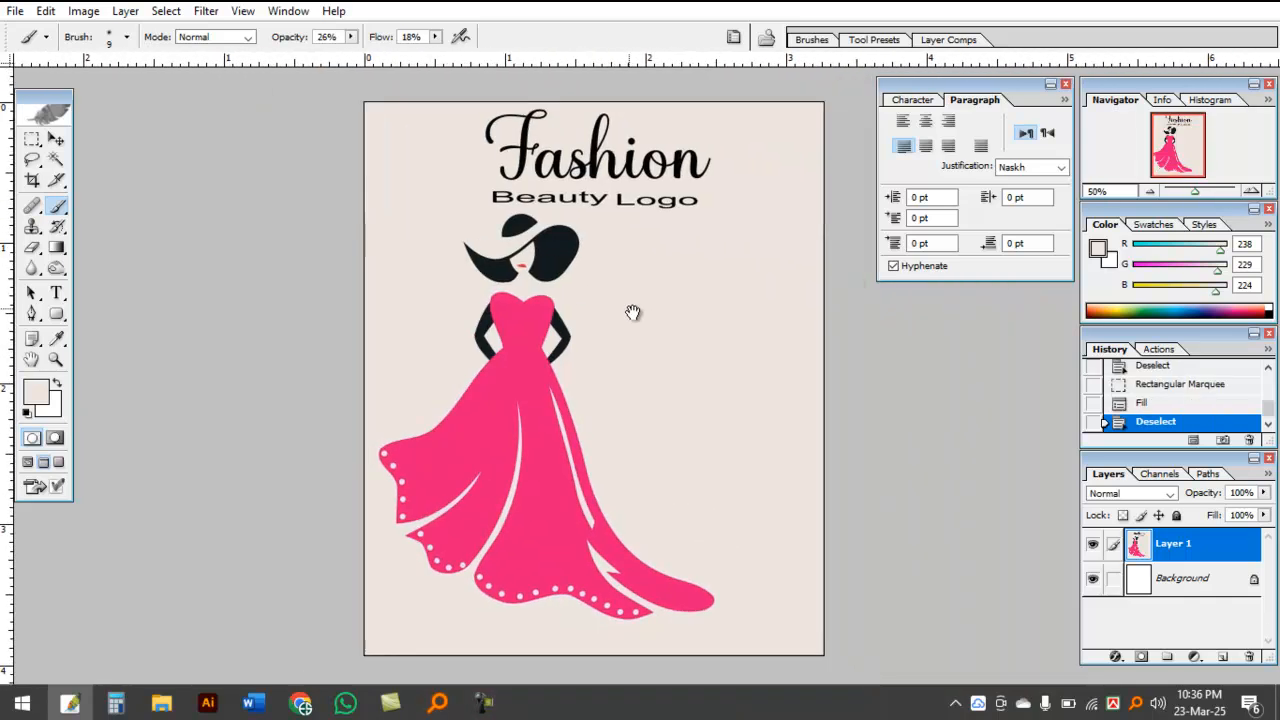
Step: Select the whole woman figure below the title, move it to the right with Free Transform to center it, and deselect
key(m)
drag(565, 377, 600, 419)
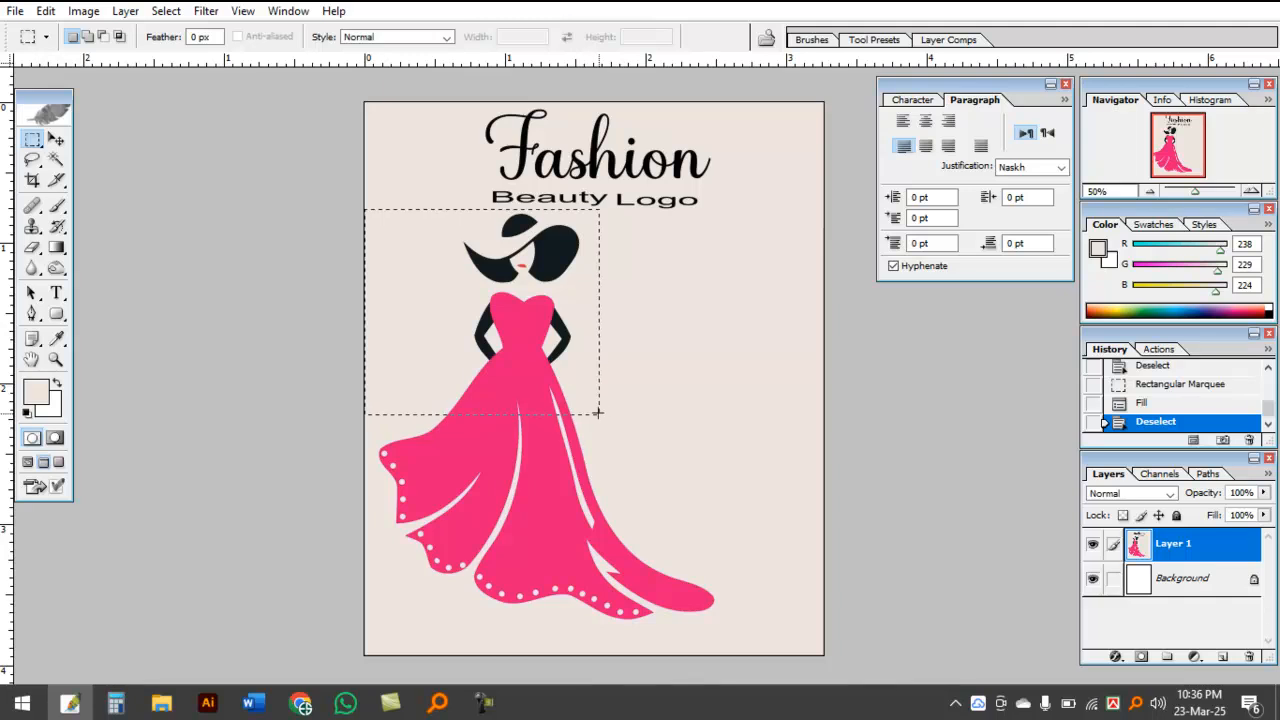
drag(710, 600, 723, 631)
key(ctrl+t)
key(Right)
key(Right)
key(Right)
key(Right)
key(Right)
key(Right)
key(Right)
key(Right)
key(Right)
key(Right)
key(Right)
key(Right)
key(Right)
key(Right)
key(Right)
key(Right)
key(Right)
key(Right)
key(Right)
key(Right)
drag(530, 452, 573, 458)
key(Up)
key(Up)
key(Up)
key(Up)
key(Up)
key(Up)
key(Up)
key(Up)
key(Up)
key(Up)
key(Up)
key(Up)
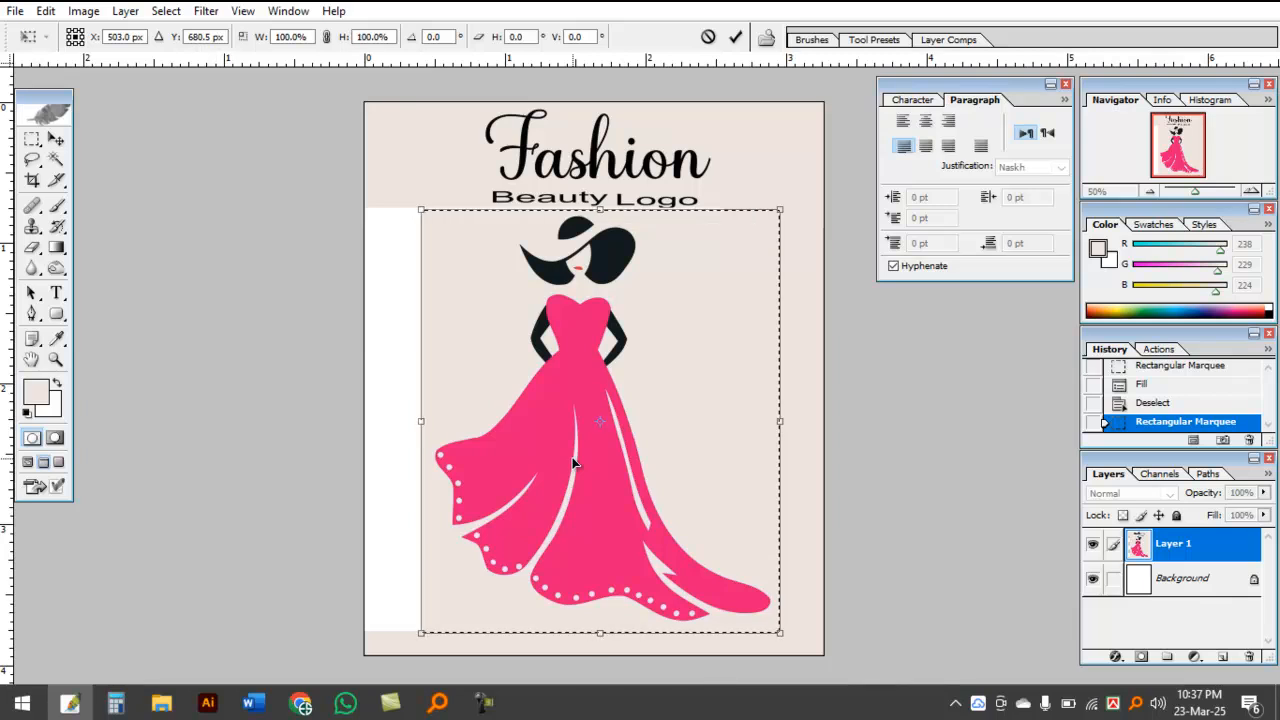
key(Return)
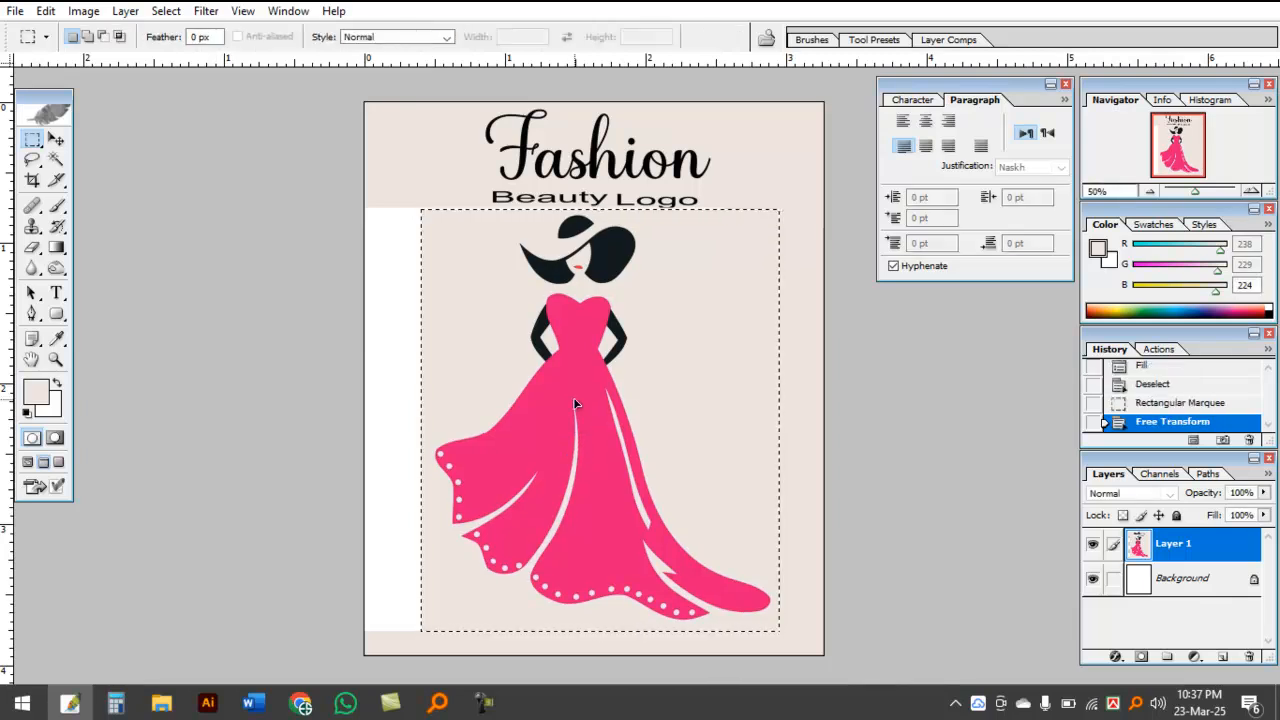
key(ctrl+d)
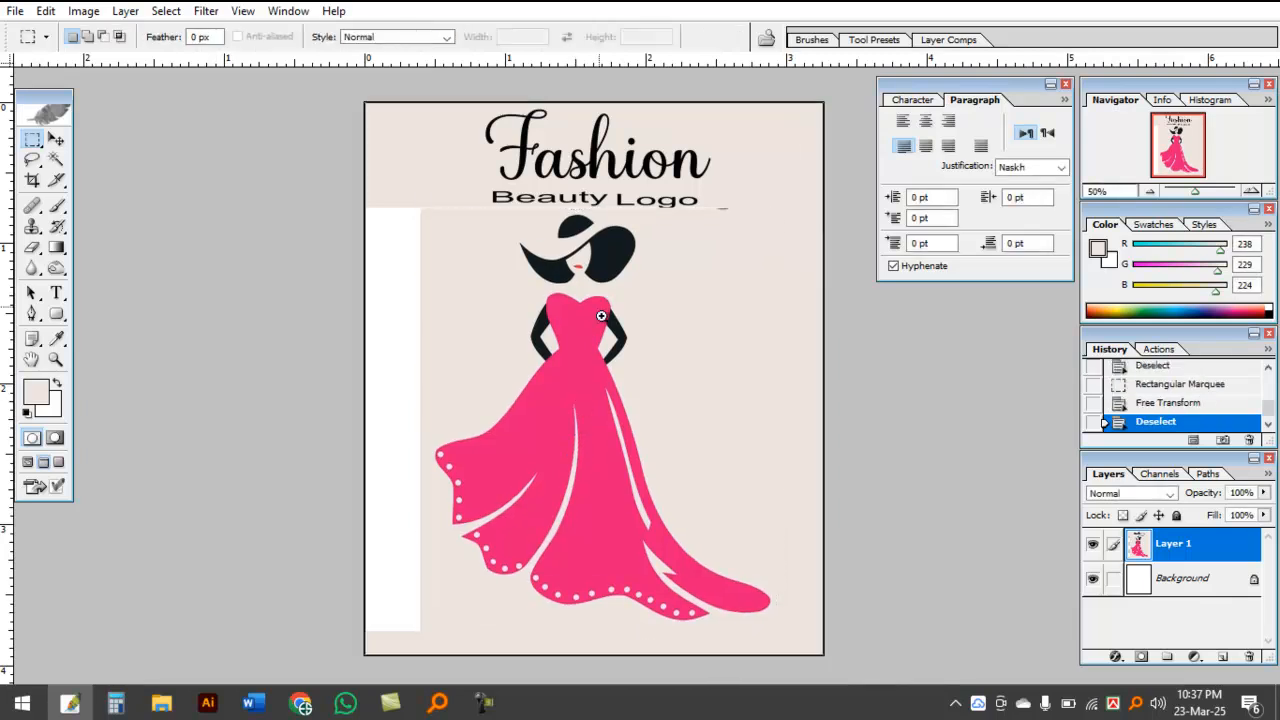
Step: Duplicate a small beige background patch over the first letter of the Beauty Logo tagline below the Fashion title
ctrl+click(600, 307)
drag(574, 248, 541, 421)
drag(336, 289, 356, 321)
mouse_move(347, 308)
mouse_down()
mouse_move(399, 347)
mouse_move(447, 343)
mouse_up()
drag(447, 343, 459, 343)
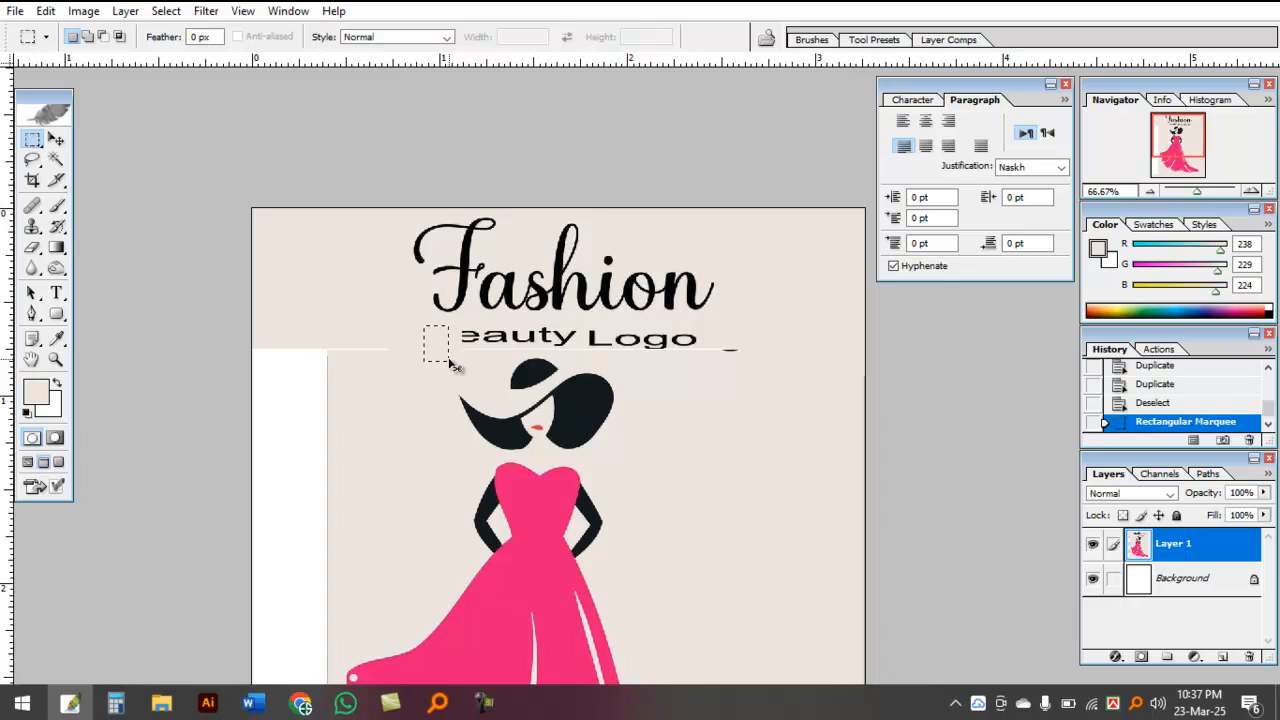
key(ctrl+t)
drag(448, 343, 533, 343)
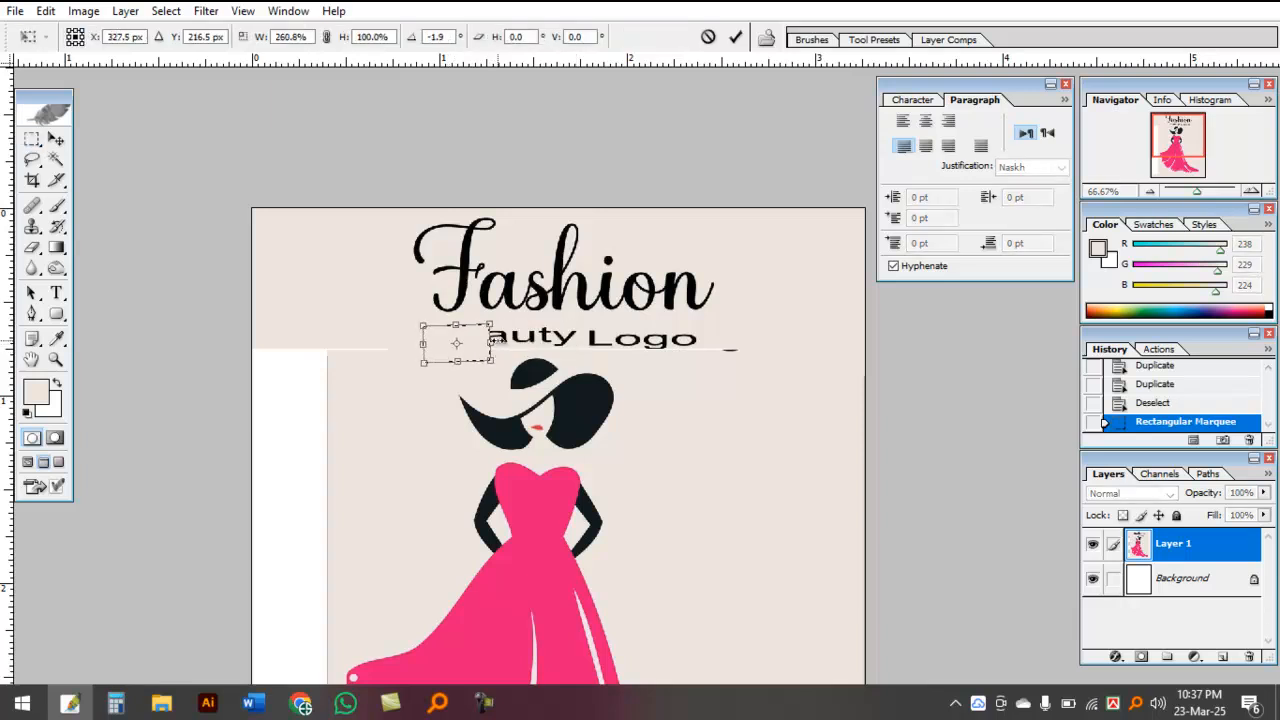
key(Return)
key(ctrl+z)
key(ctrl+d)
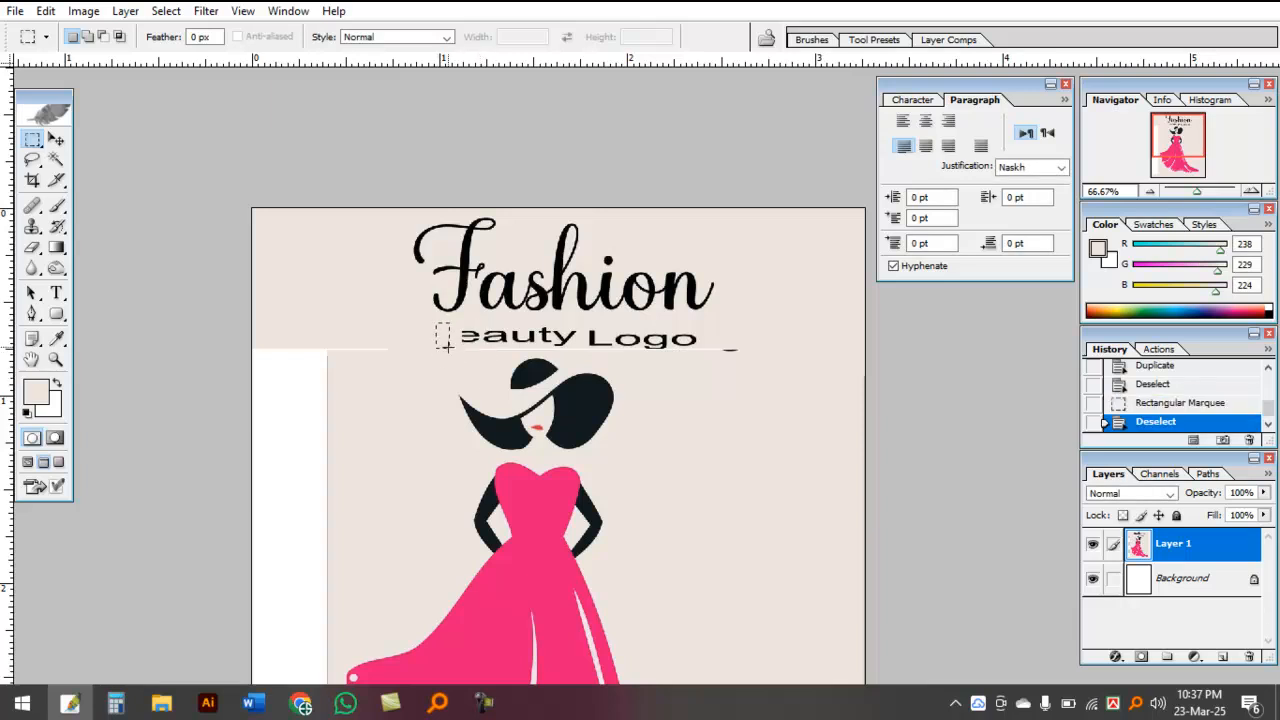
Step: Select a thin beige strip beside the tagline, stretch it across the remaining Beauty Logo letters with Free Transform, and deselect
drag(448, 350, 748, 357)
key(ctrl+t)
key(Return)
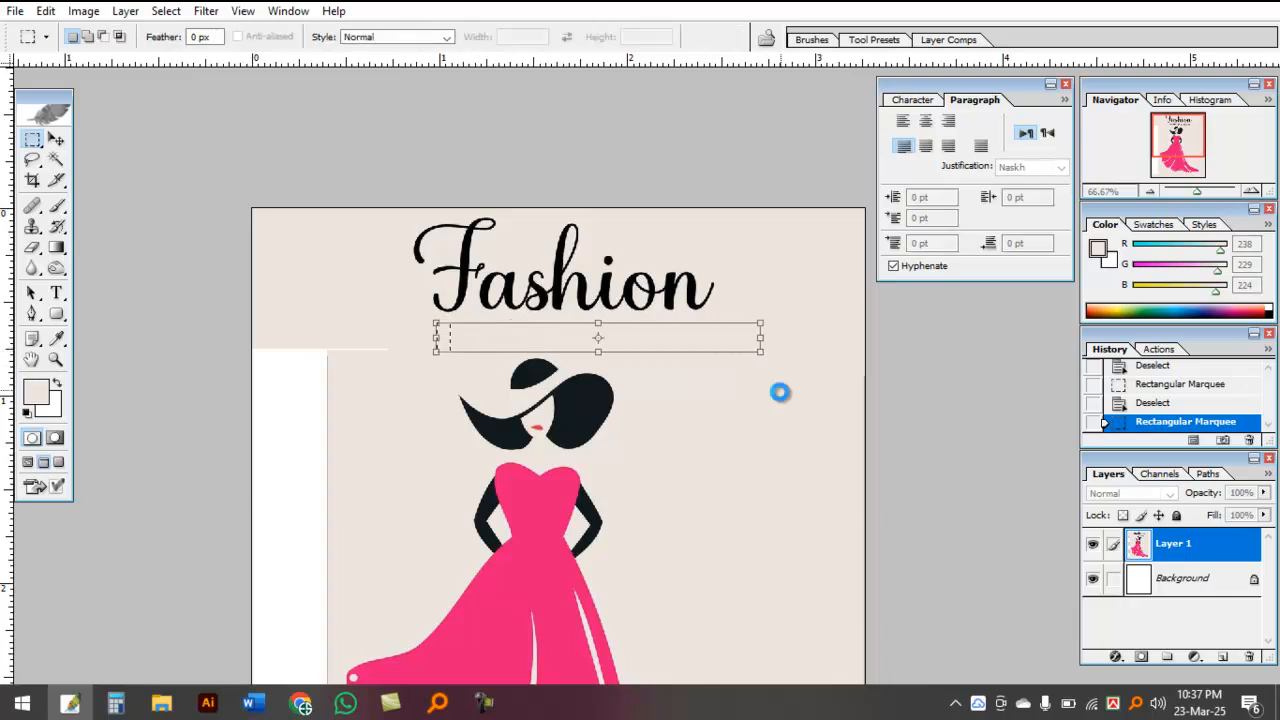
key(ctrl+d)
Step: Duplicate small beige patches around the upper end of the white strip beside the woman, and deselect
drag(424, 440, 420, 371)
drag(403, 330, 364, 248)
drag(360, 250, 238, 257)
drag(250, 257, 265, 255)
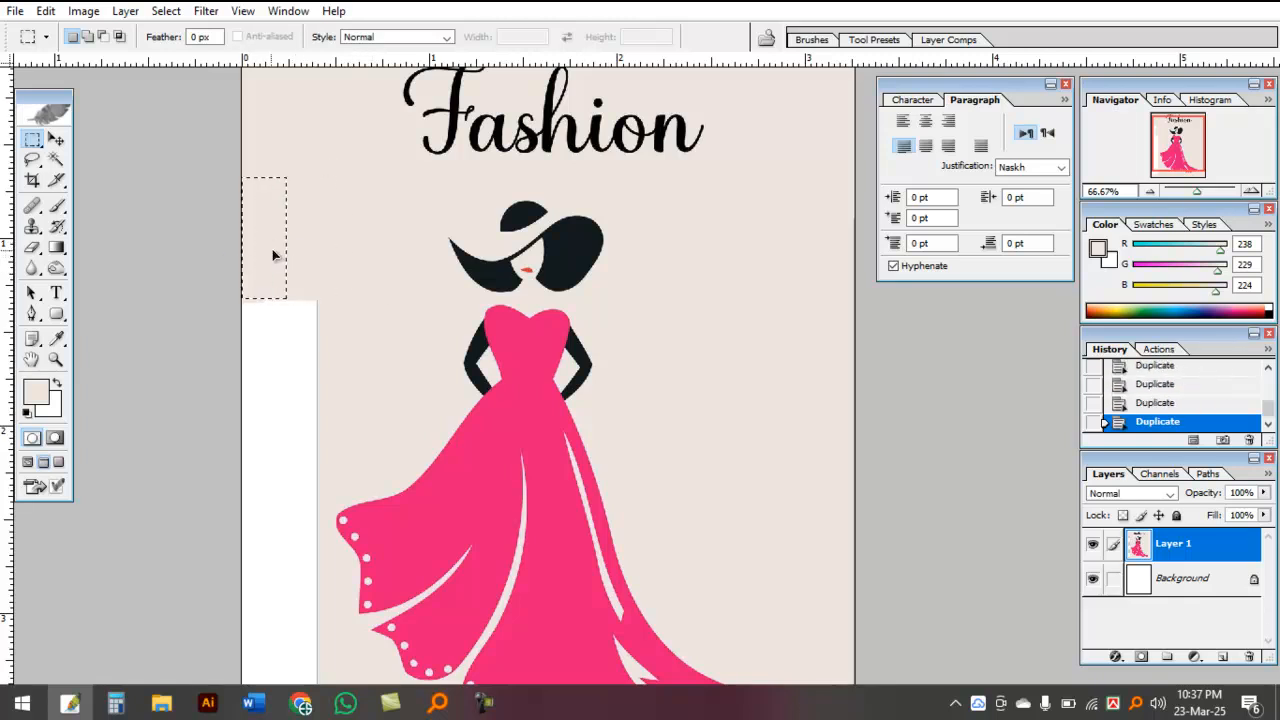
drag(293, 304, 311, 306)
key(ctrl+d)
Step: Try to cover the white strip with Free Transform while the Background copy layer is active, and deselect
drag(318, 200, 368, 144)
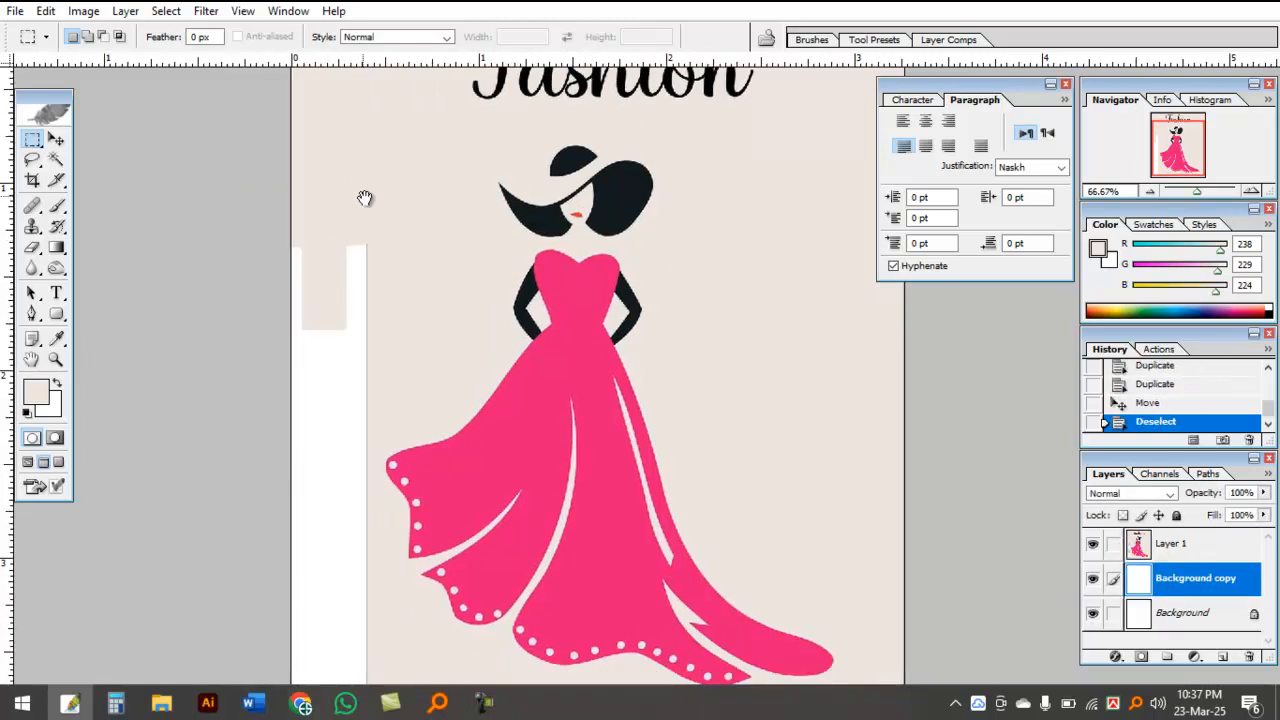
drag(385, 201, 314, 582)
key(ctrl+t)
key(Return)
key(ctrl+d)
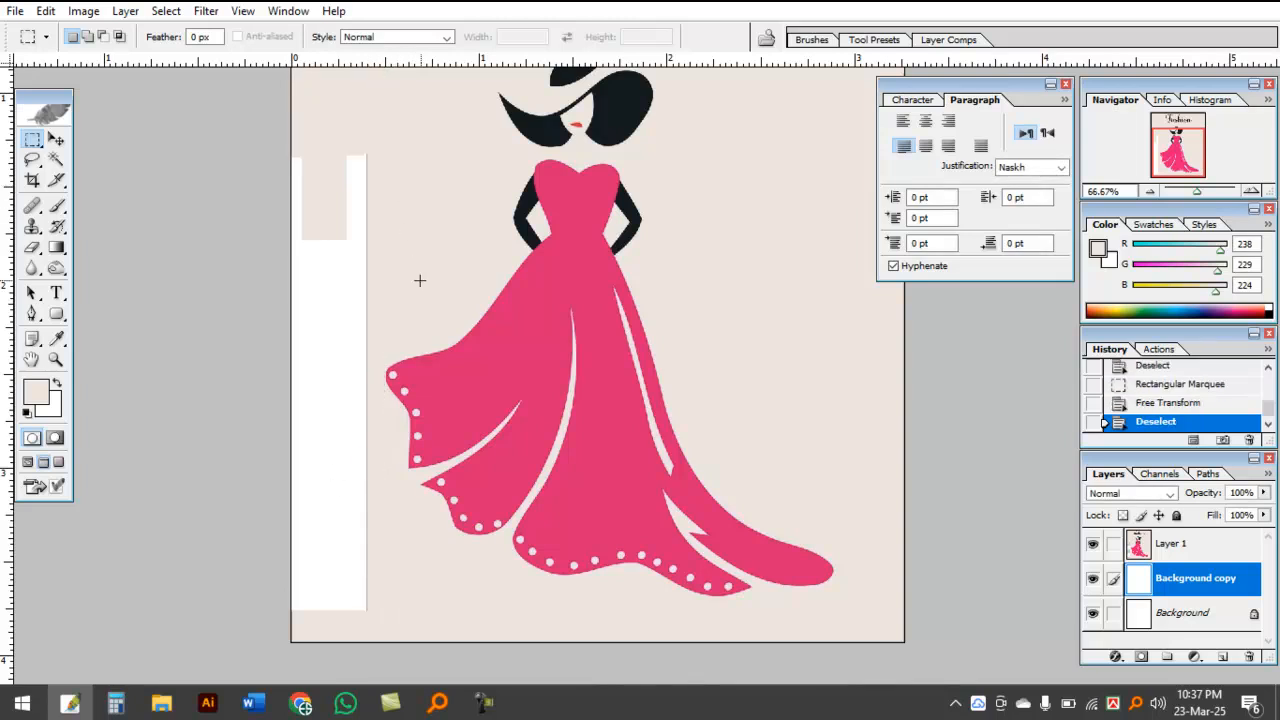
key(ctrl+d)
Step: On Layer 1, select the beige area above the white strip, stretch it past the canvas's lower edge with Free Transform, and deselect
scroll(1114, 559, up, 1)
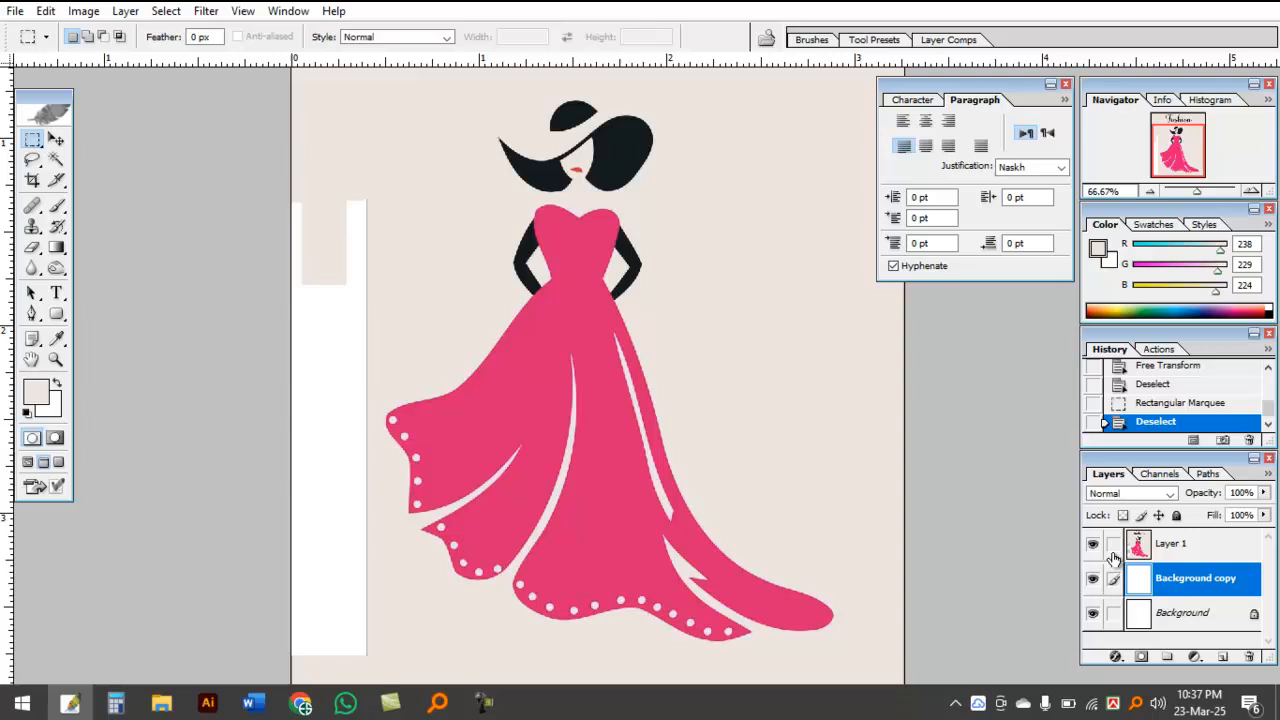
click(1190, 543)
drag(401, 181, 414, 184)
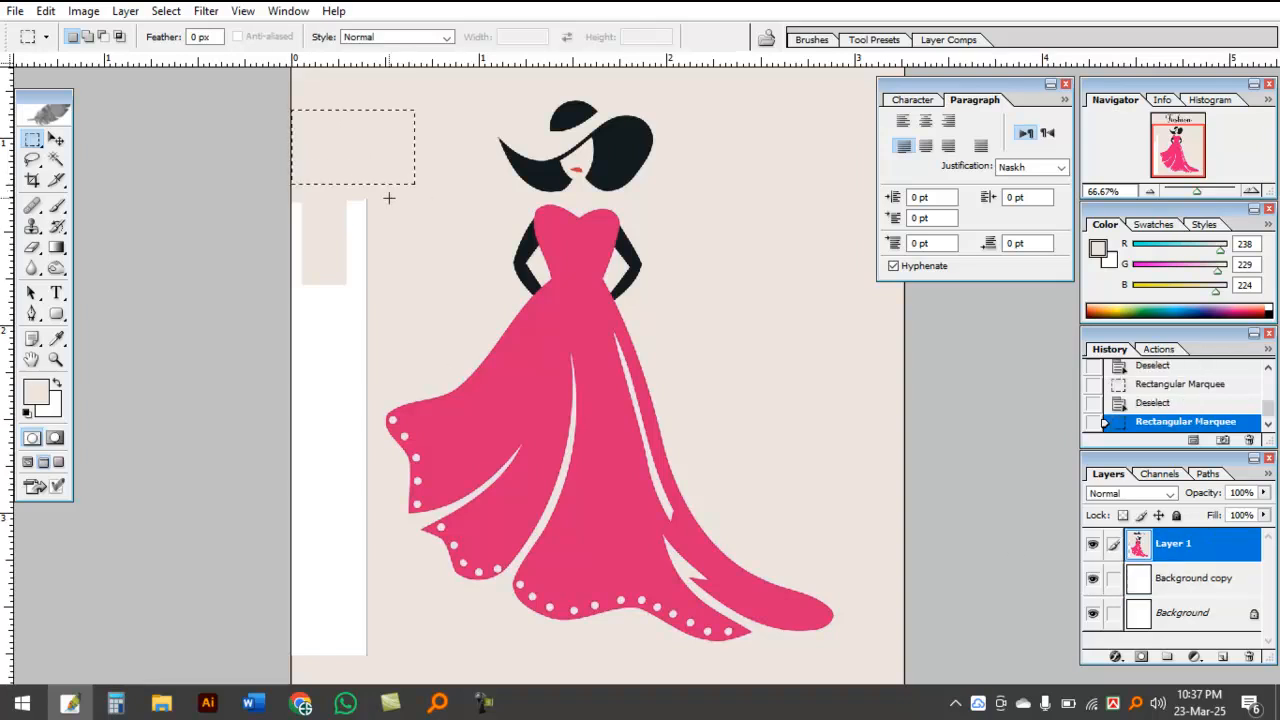
drag(414, 348, 415, 349)
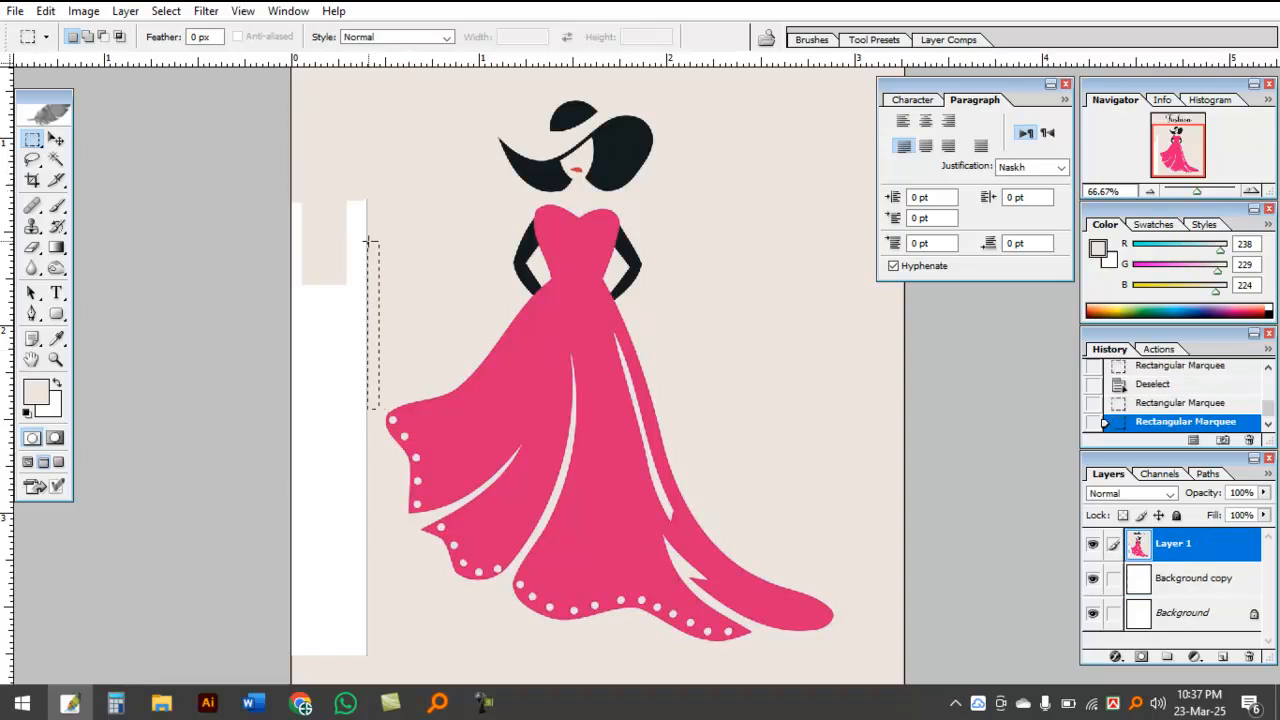
drag(303, 149, 326, 238)
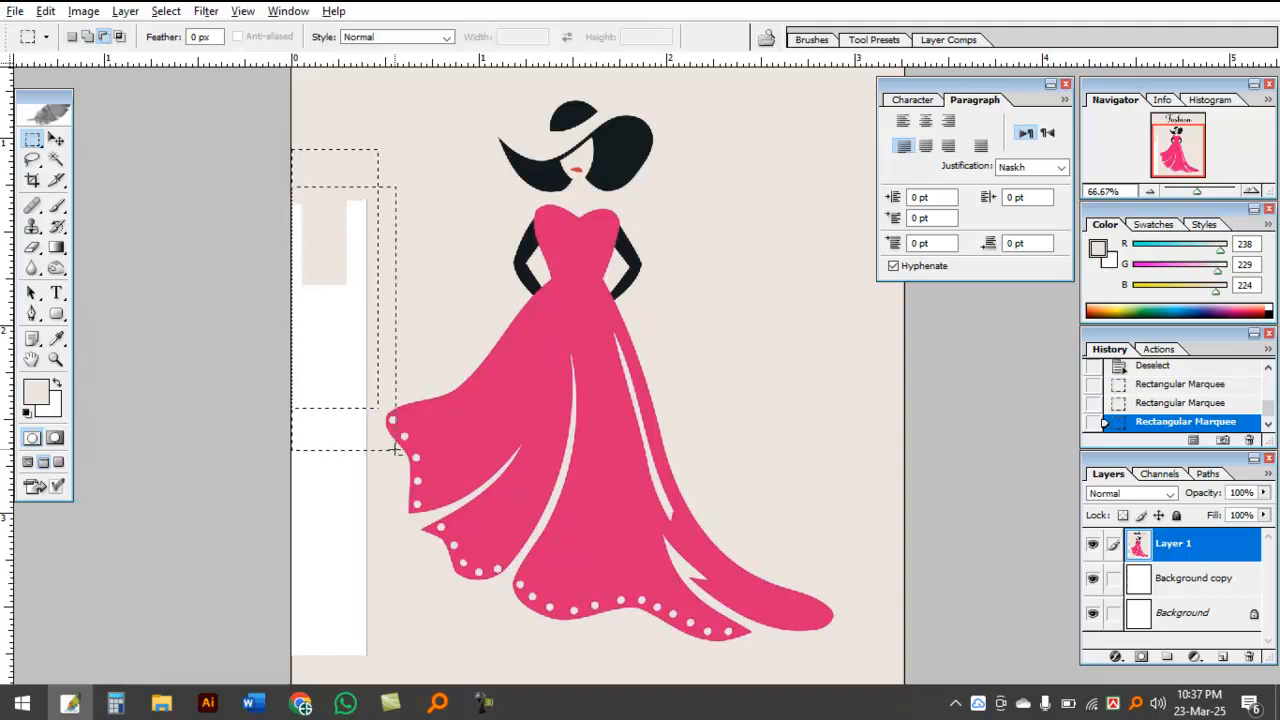
key(ctrl+t)
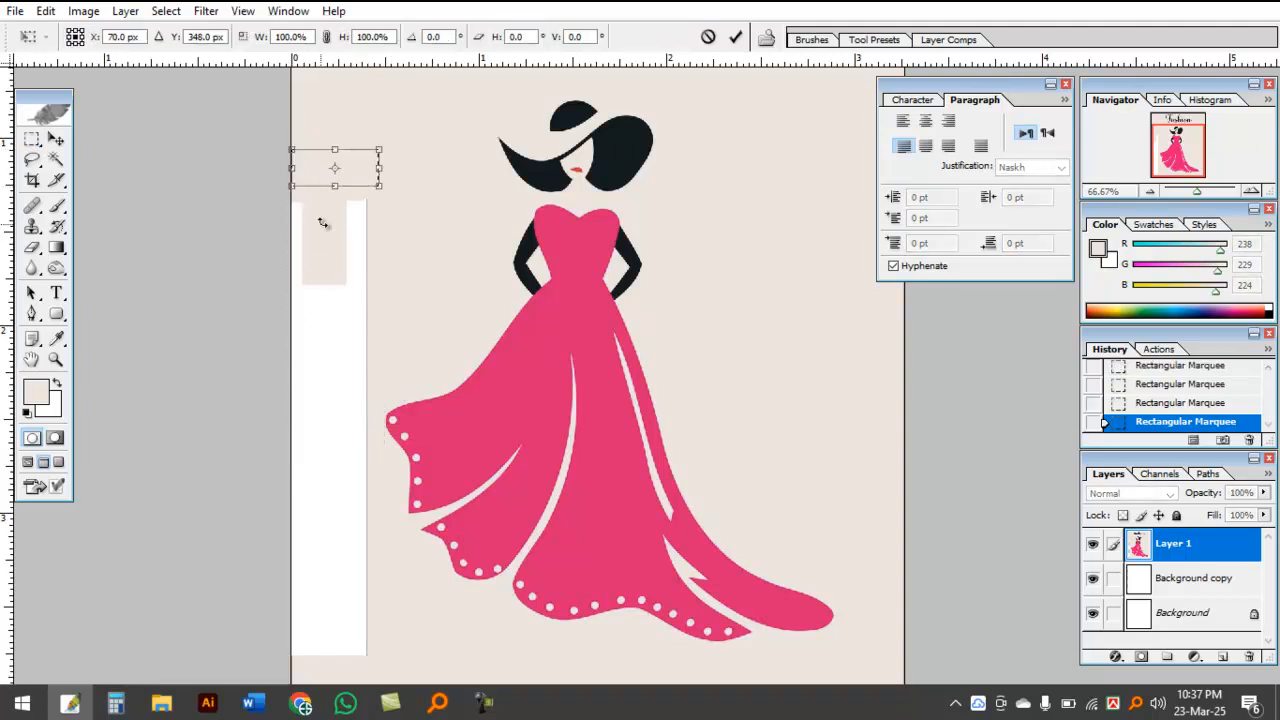
drag(334, 218, 323, 640)
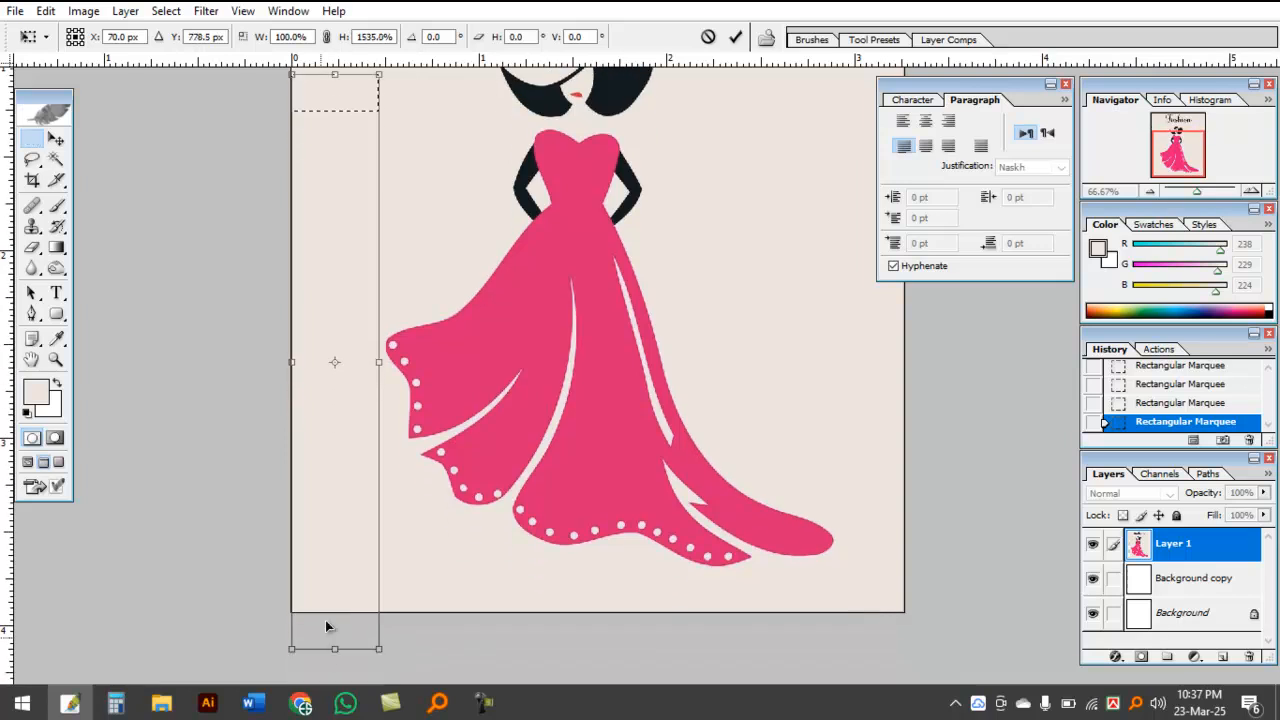
key(Return)
key(ctrl+d)
Step: Examine the cleaned-up stacked logo from the Fashion title to the dress hem at 50% zoom
scroll(443, 390, up, 1)
scroll(443, 390, up, 3)
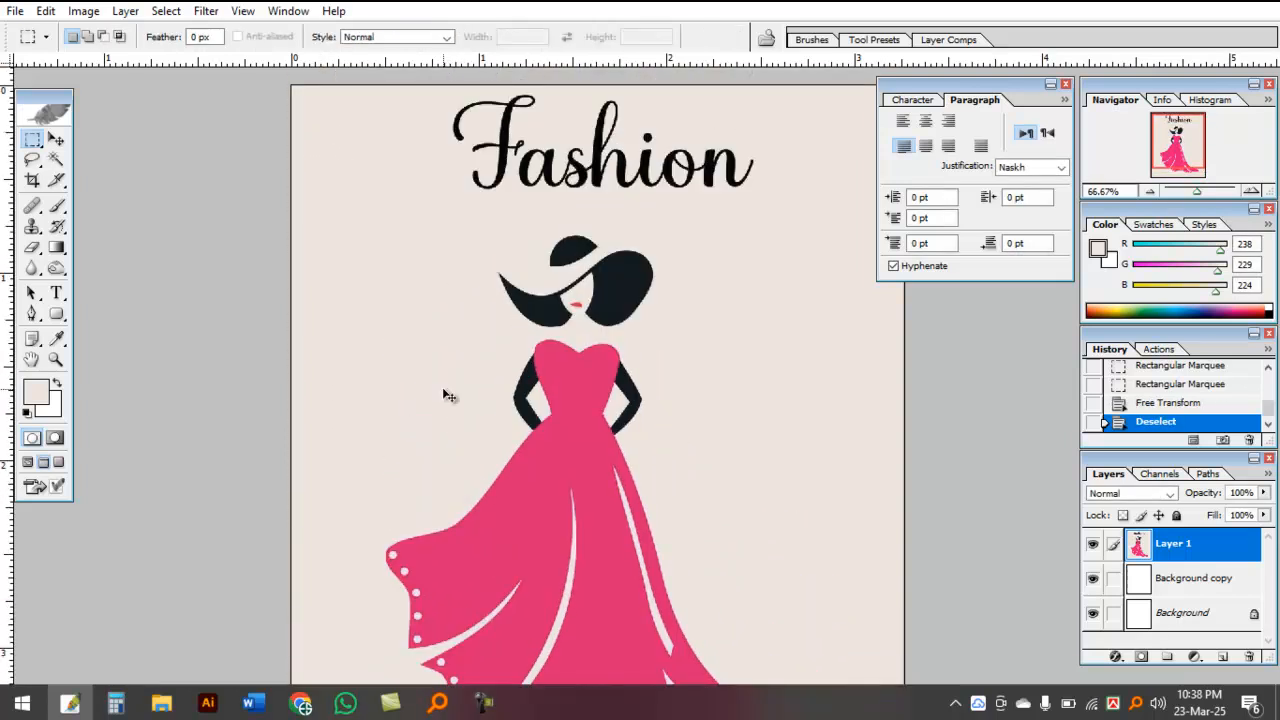
key(ctrl+minus)
key(ctrl+minus)
key(ctrl+plus)
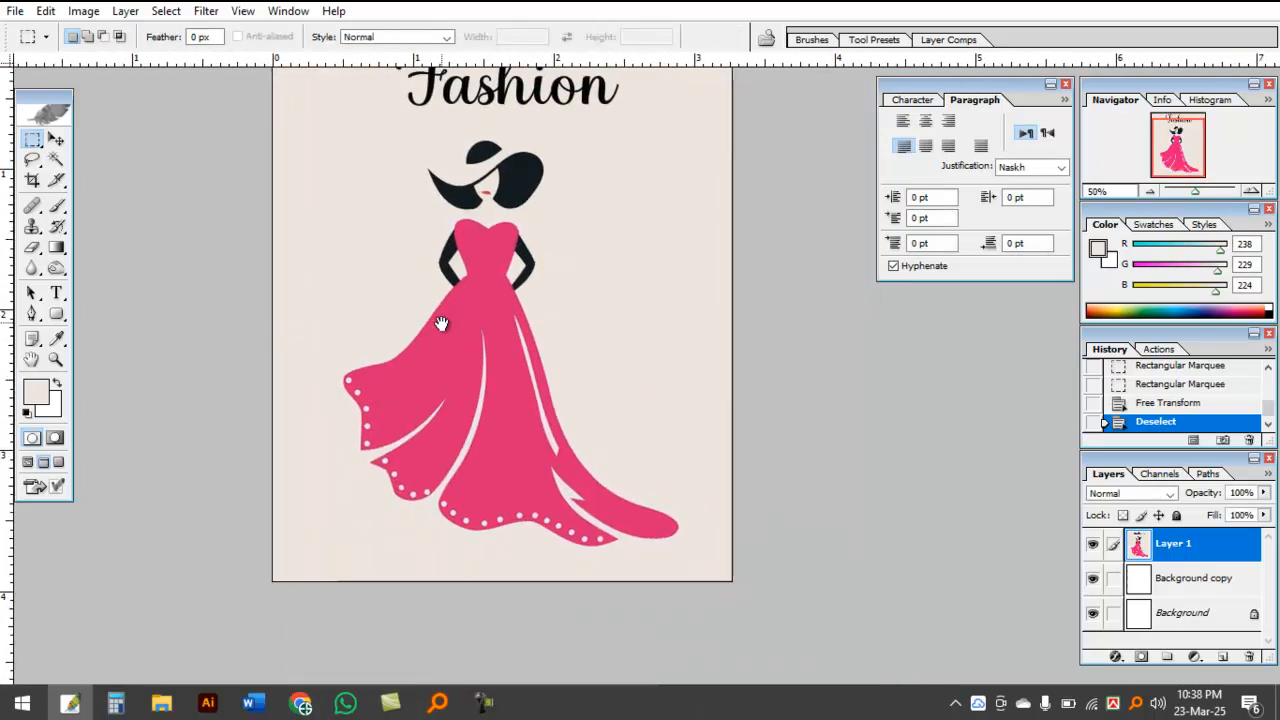
scroll(430, 375, up, 2)
drag(427, 371, 435, 390)
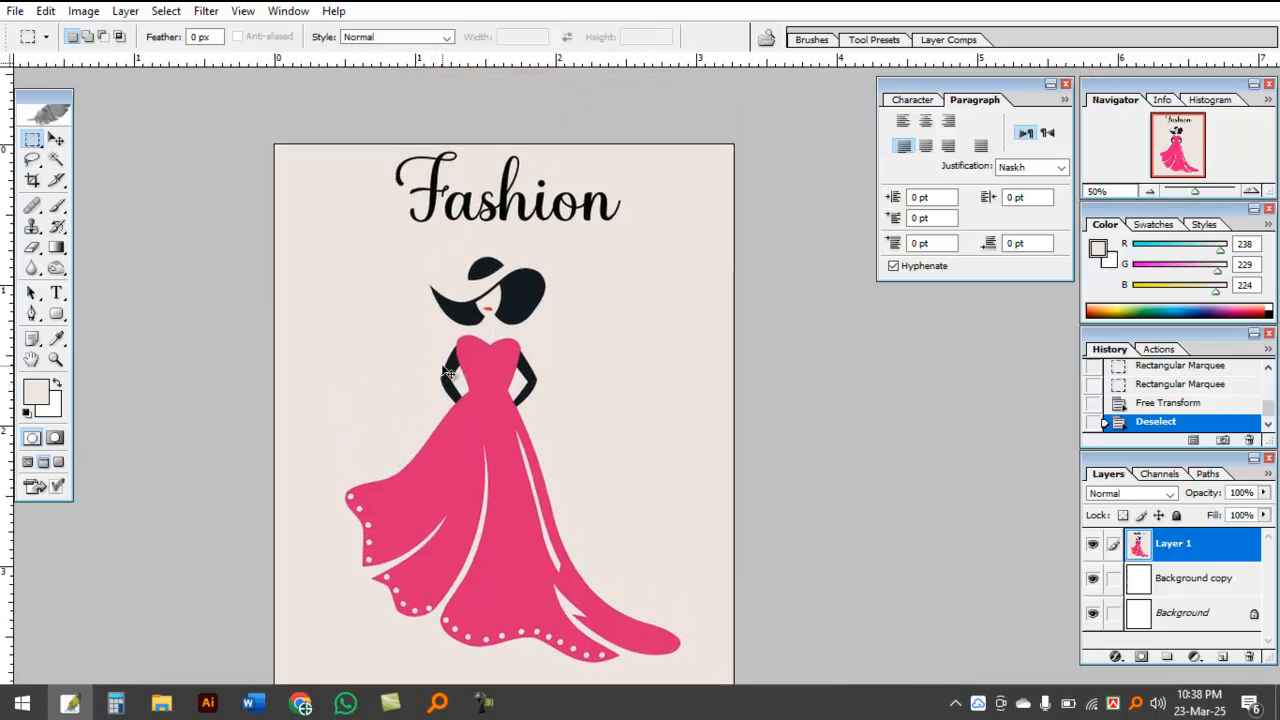
Step: Save the logo as a JPEG copy named Untitled-1.jpg in the desktop's New folder at quality 9
key(ctrl+s)
click(54, 150)
click(339, 453)
click(240, 551)
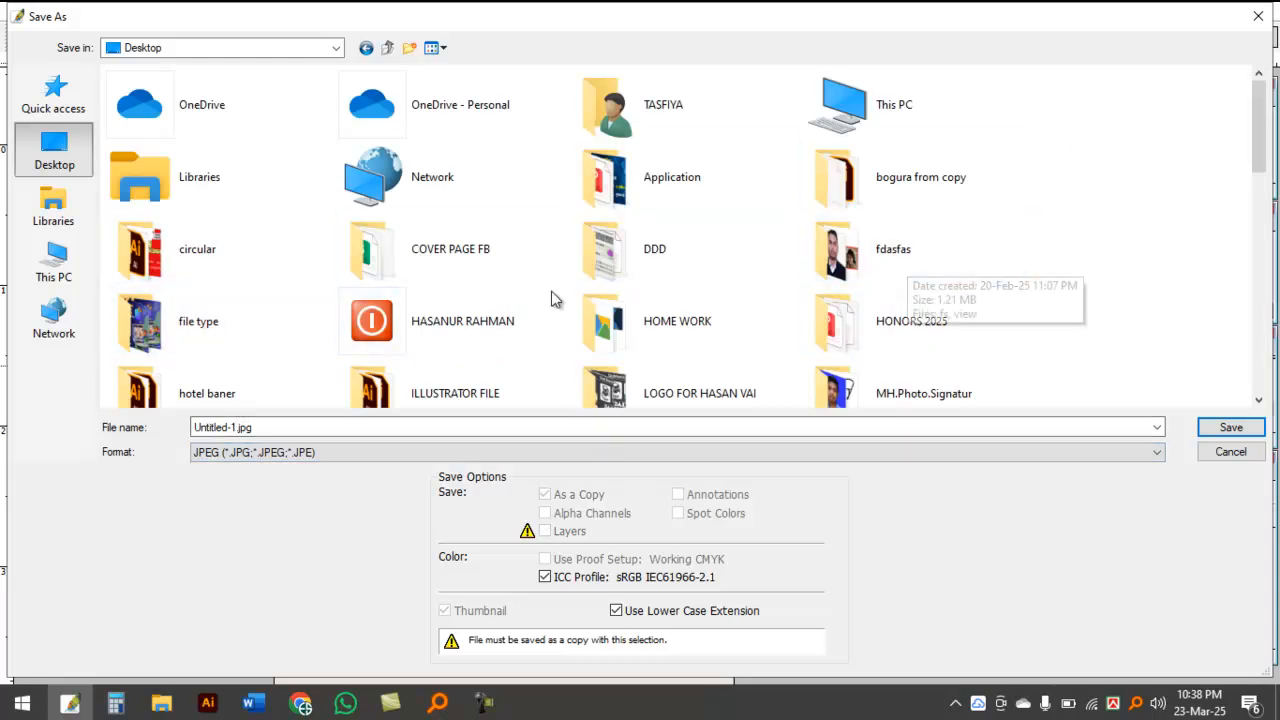
scroll(851, 349, down, 3)
click(408, 260)
double_click(407, 244)
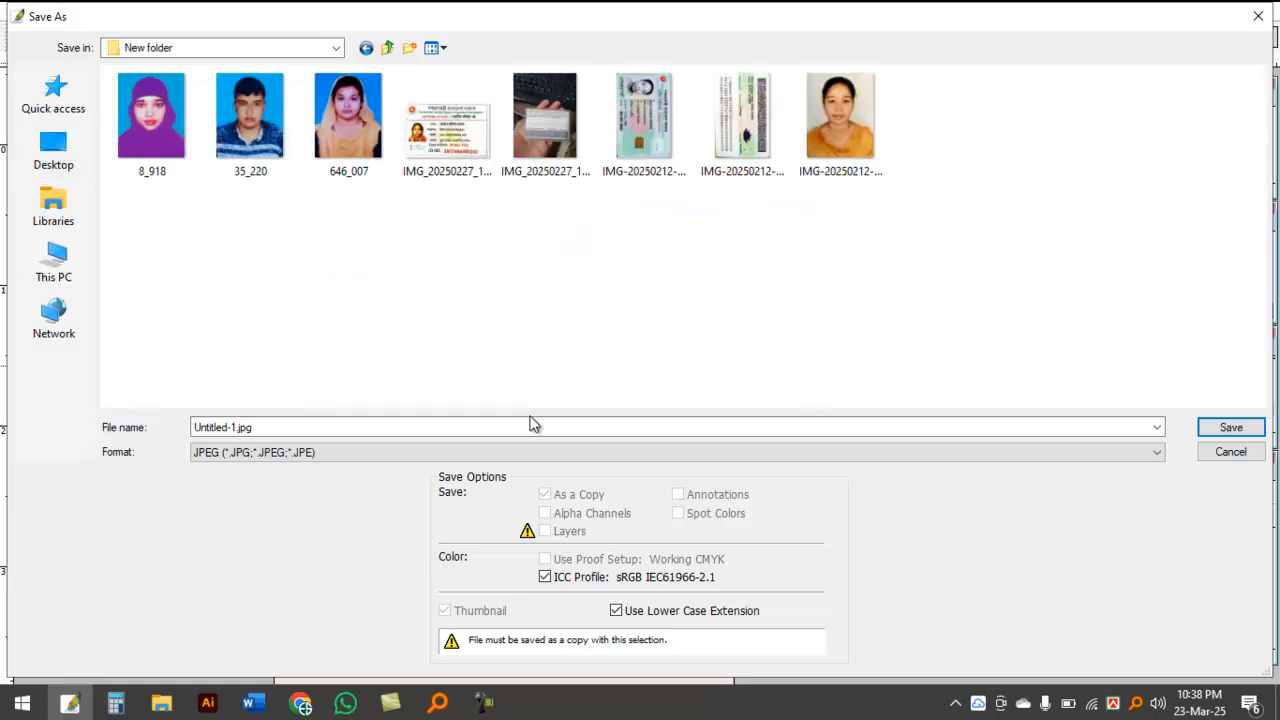
key(Return)
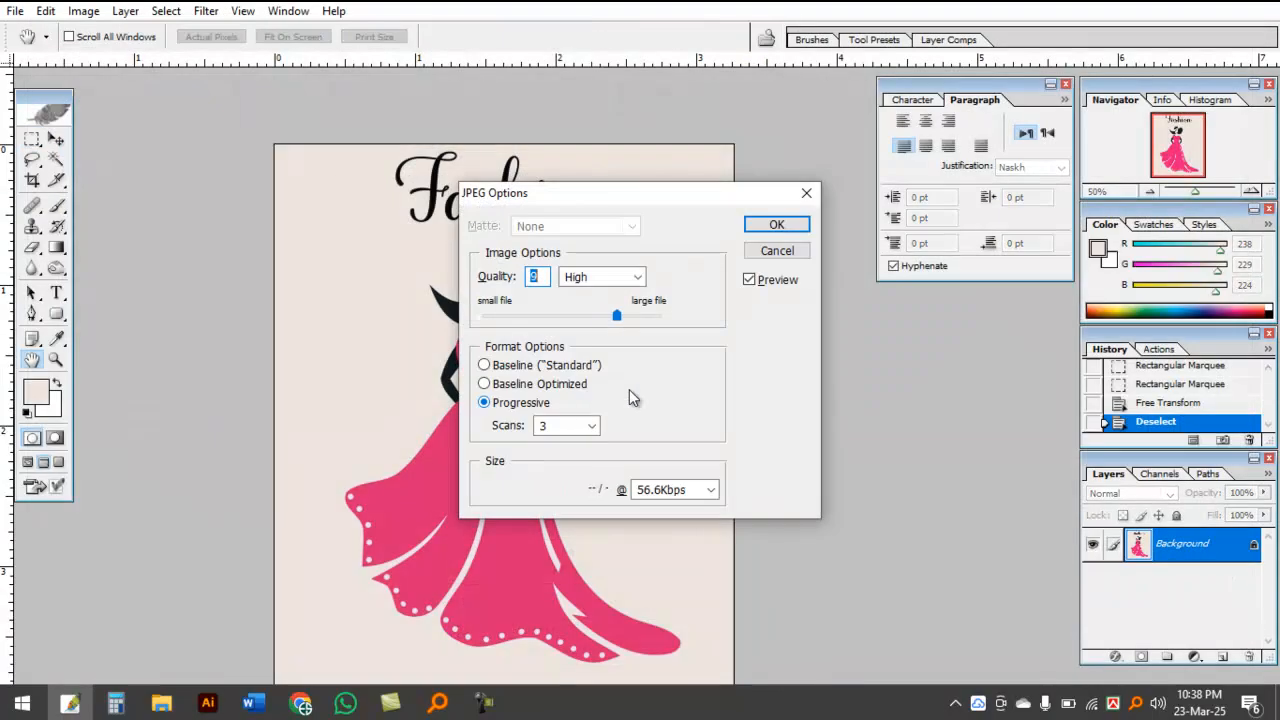
key(Return)
key(Escape)
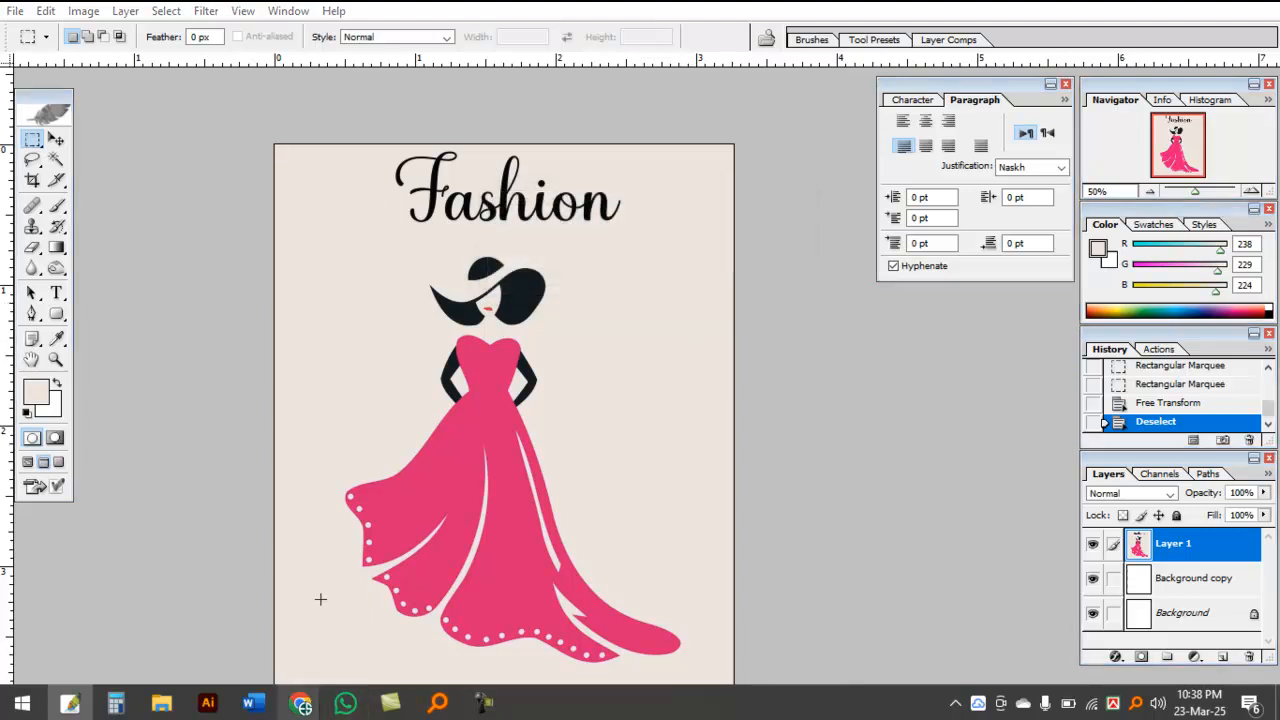
Step: Switch to the Canva banner in Chrome and upload LOFGO Untitled-1 from New folder inside COVER PAGE FB
mouse_move(300, 703)
click(78, 640)
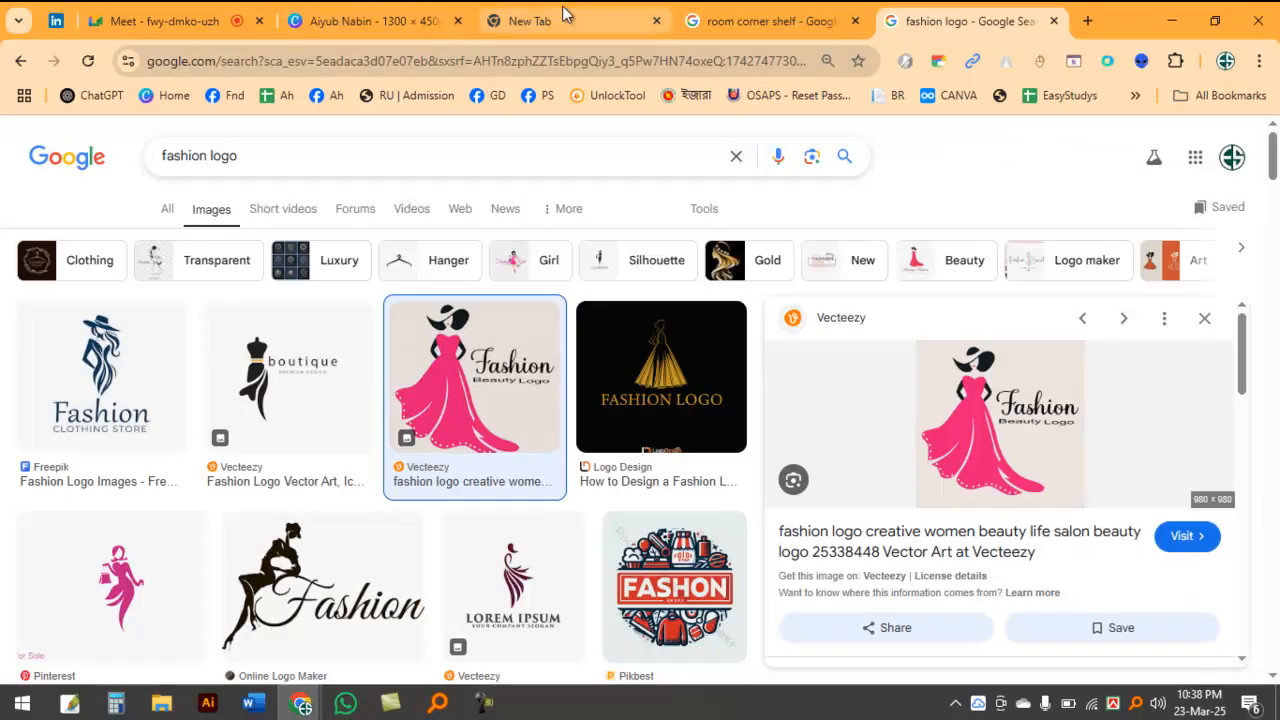
click(378, 10)
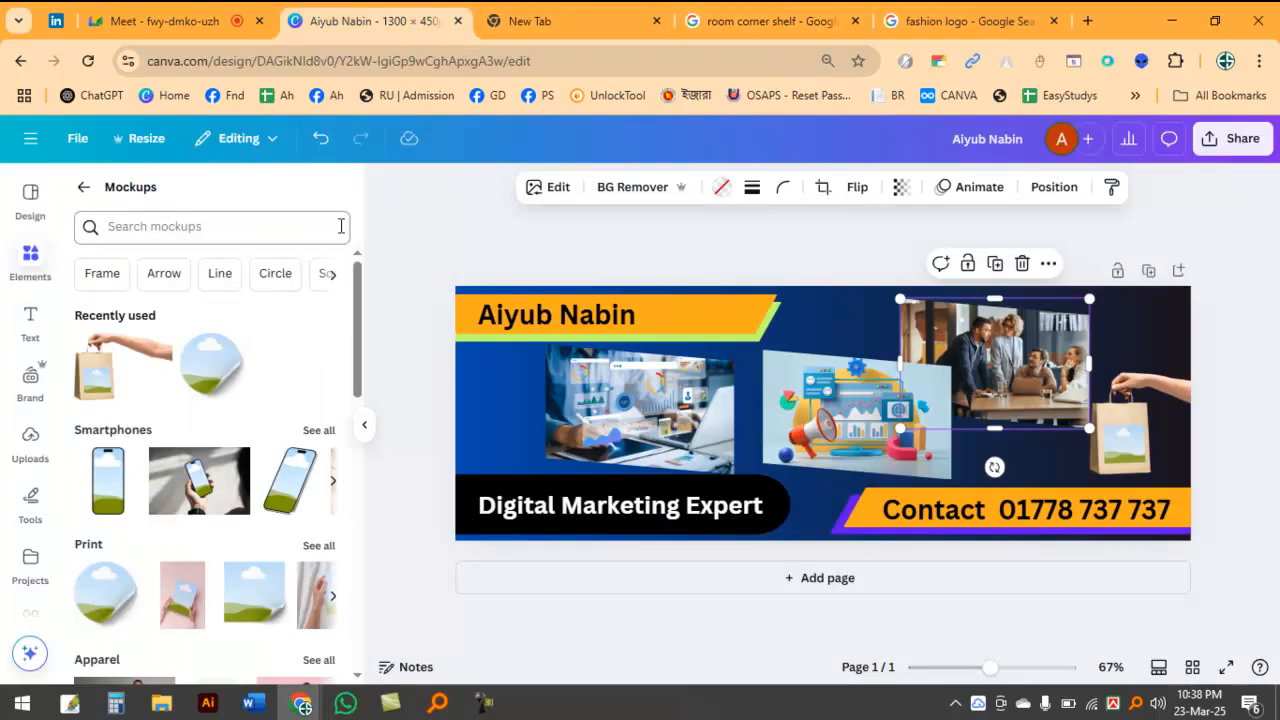
click(30, 440)
click(196, 233)
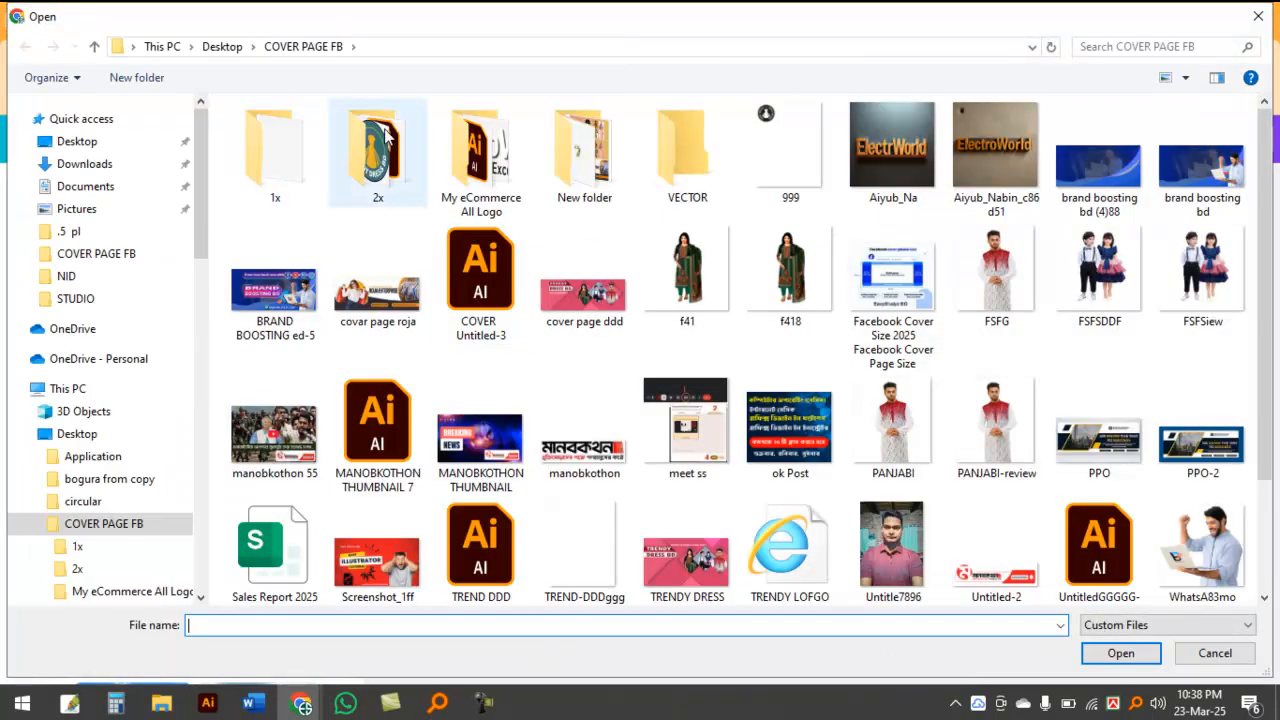
double_click(584, 150)
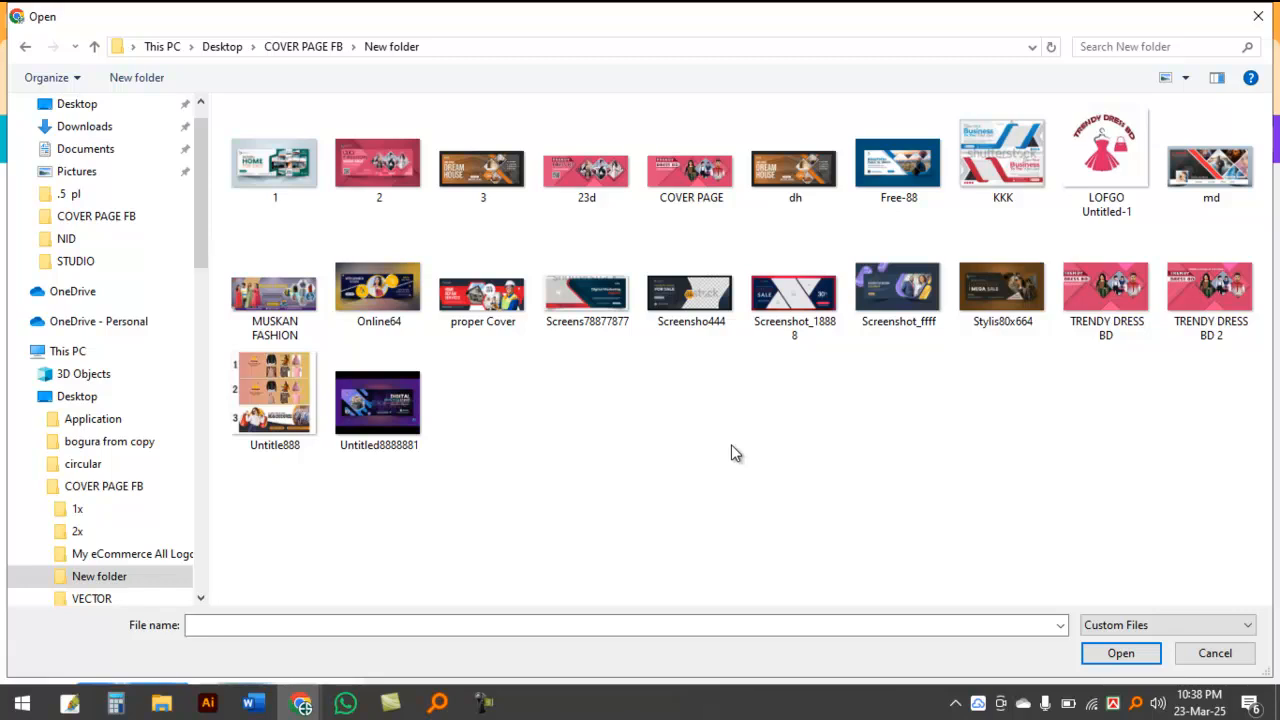
click(1113, 140)
double_click(1113, 140)
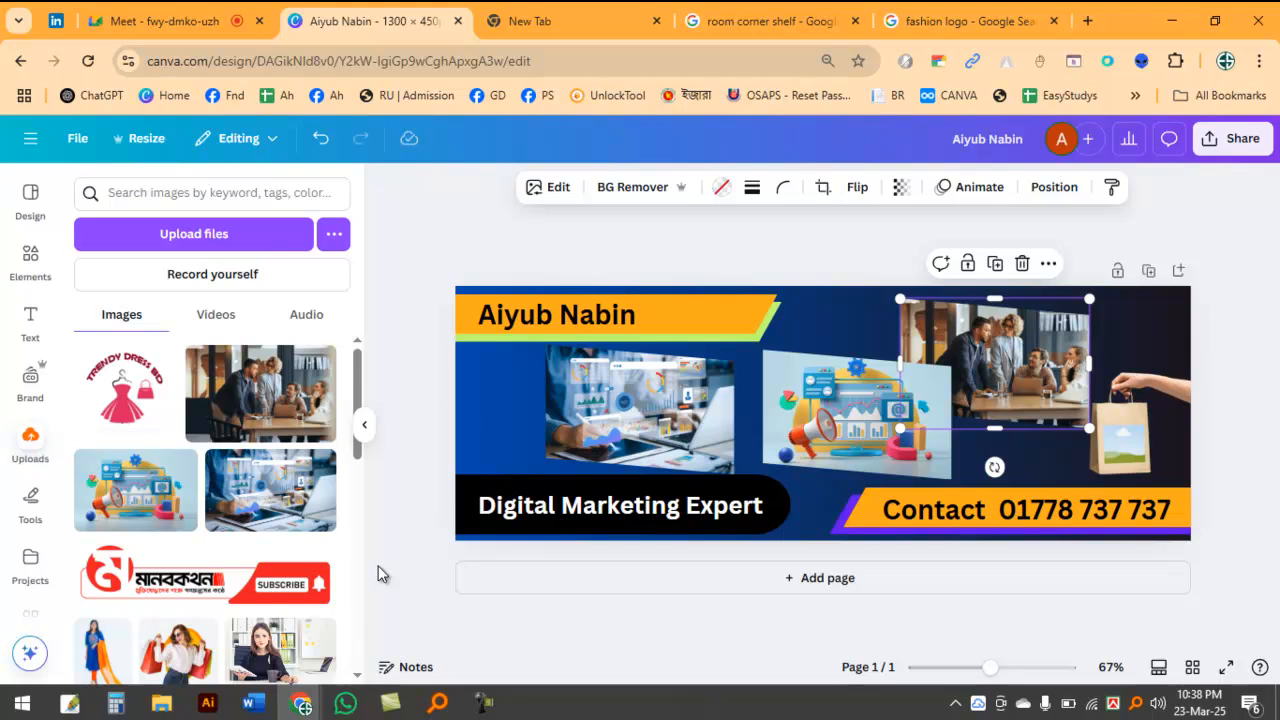
Step: Place the uploaded Trendy Dress BD logo into the shopping bag mockup, and hide the uploads list
click(120, 400)
drag(840, 438, 1116, 461)
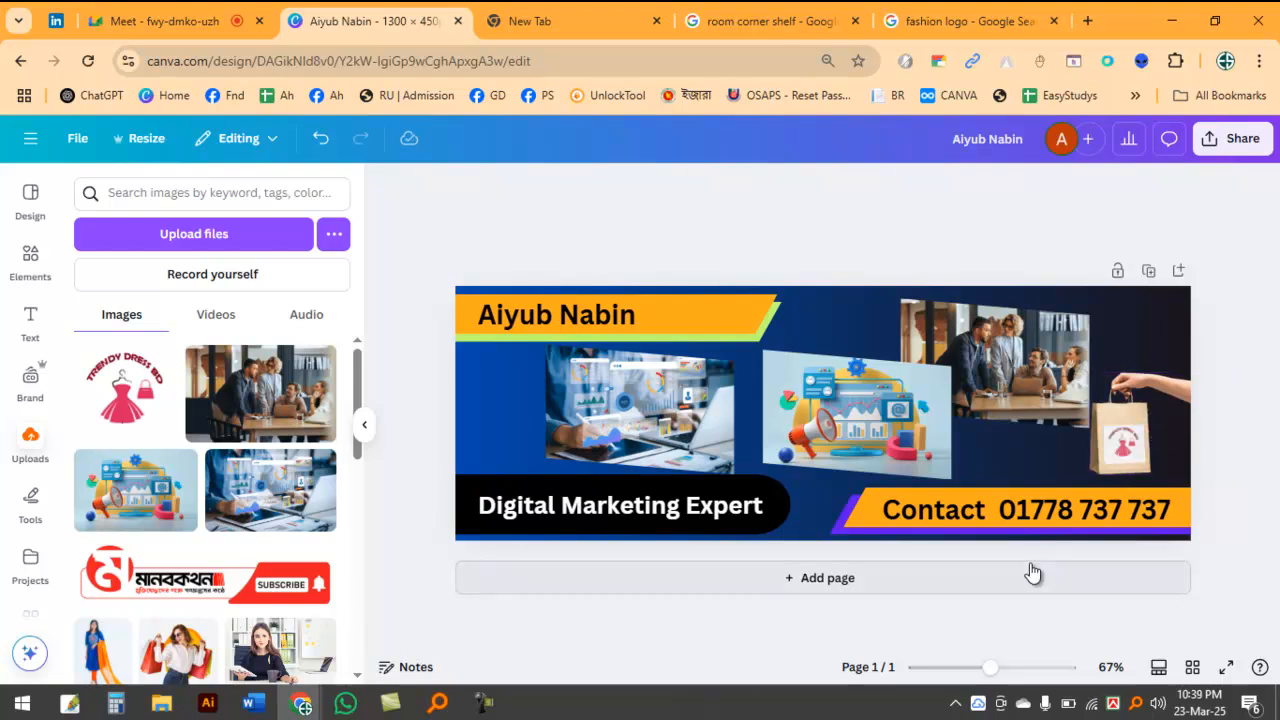
click(364, 424)
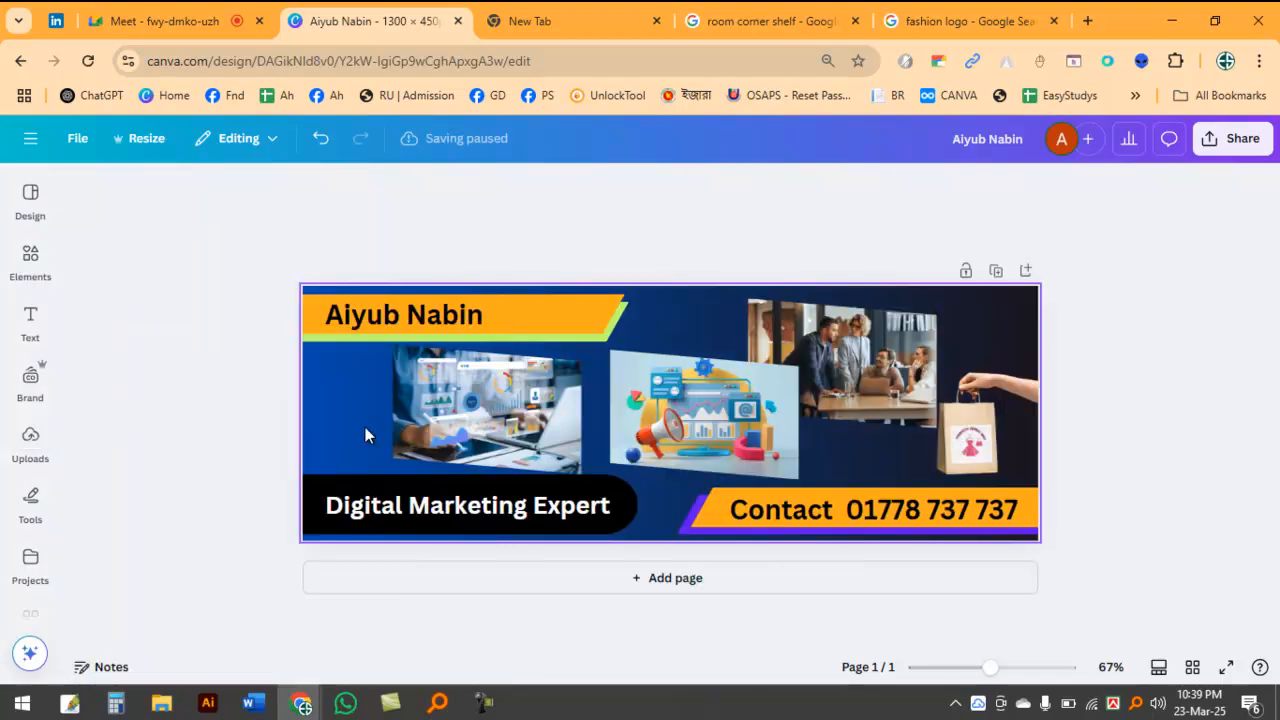
Step: Shift the team meeting photo and the marketing illustration slightly left, away from the shopping bag, and deselect
ctrl+scroll(960, 585, up, 5)
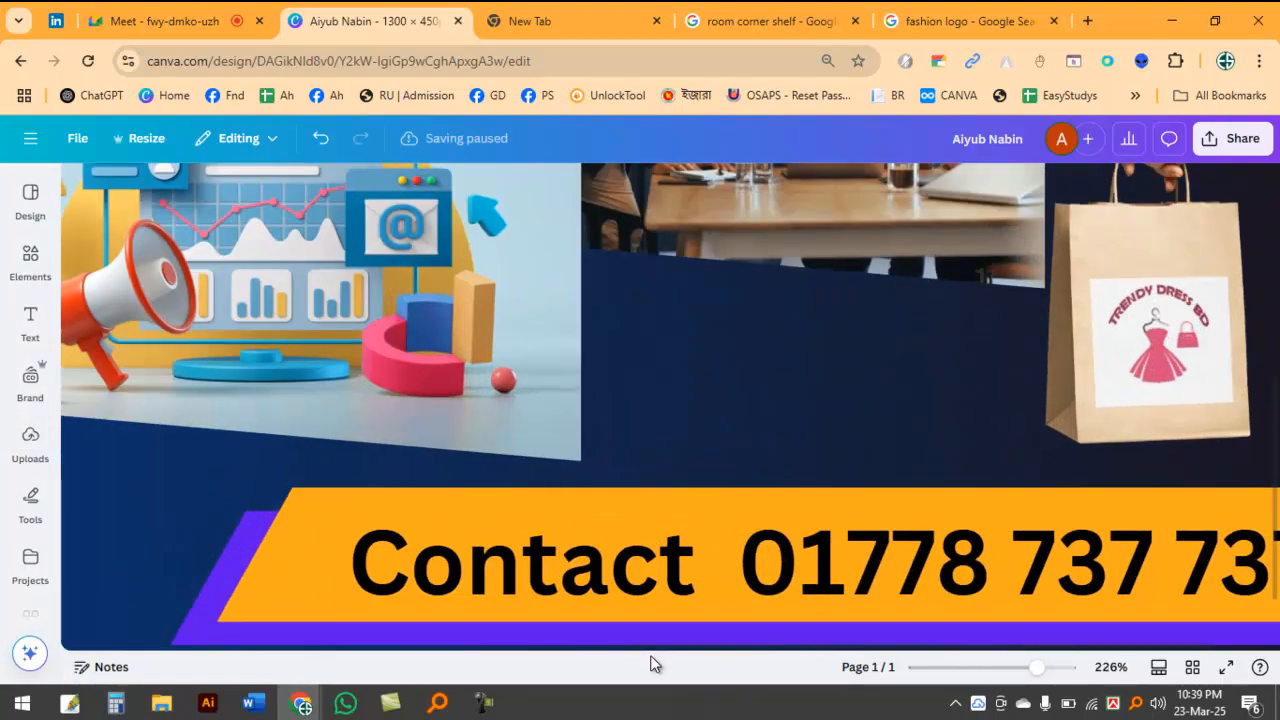
ctrl+scroll(848, 476, down, 4)
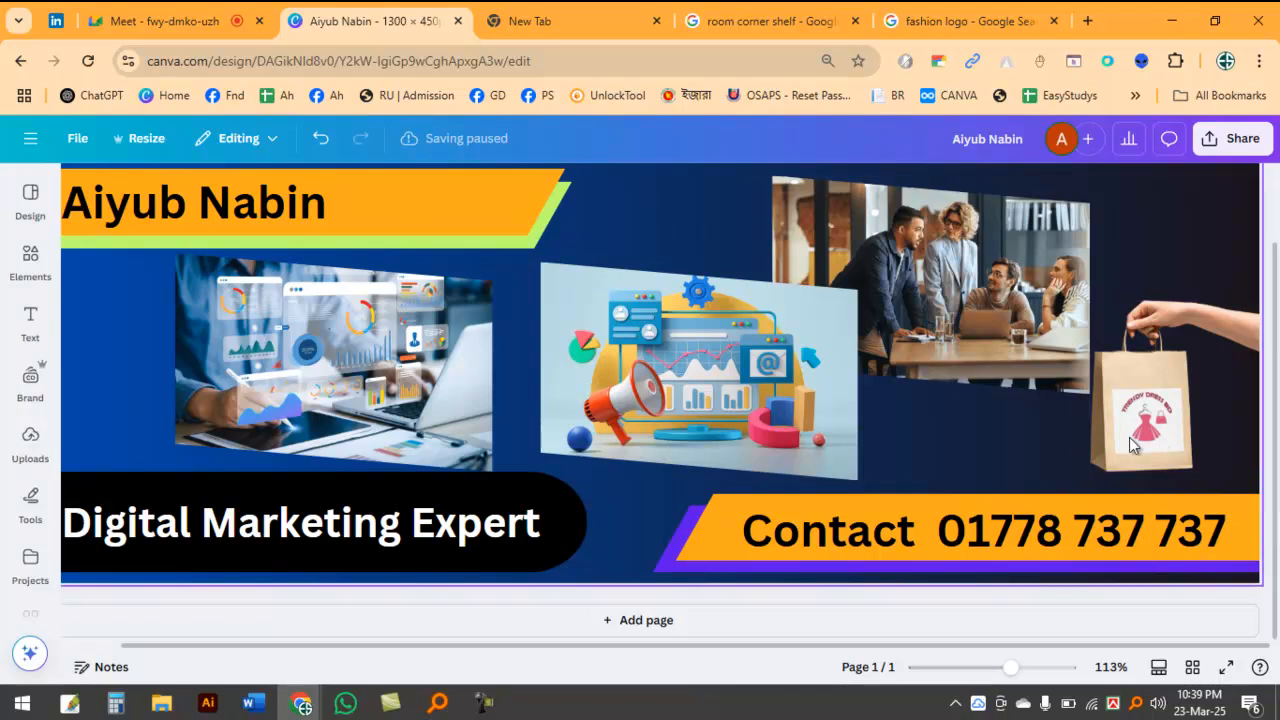
click(948, 446)
scroll(1103, 420, up, 1)
scroll(1040, 380, down, 1)
click(971, 355)
drag(655, 322, 620, 339)
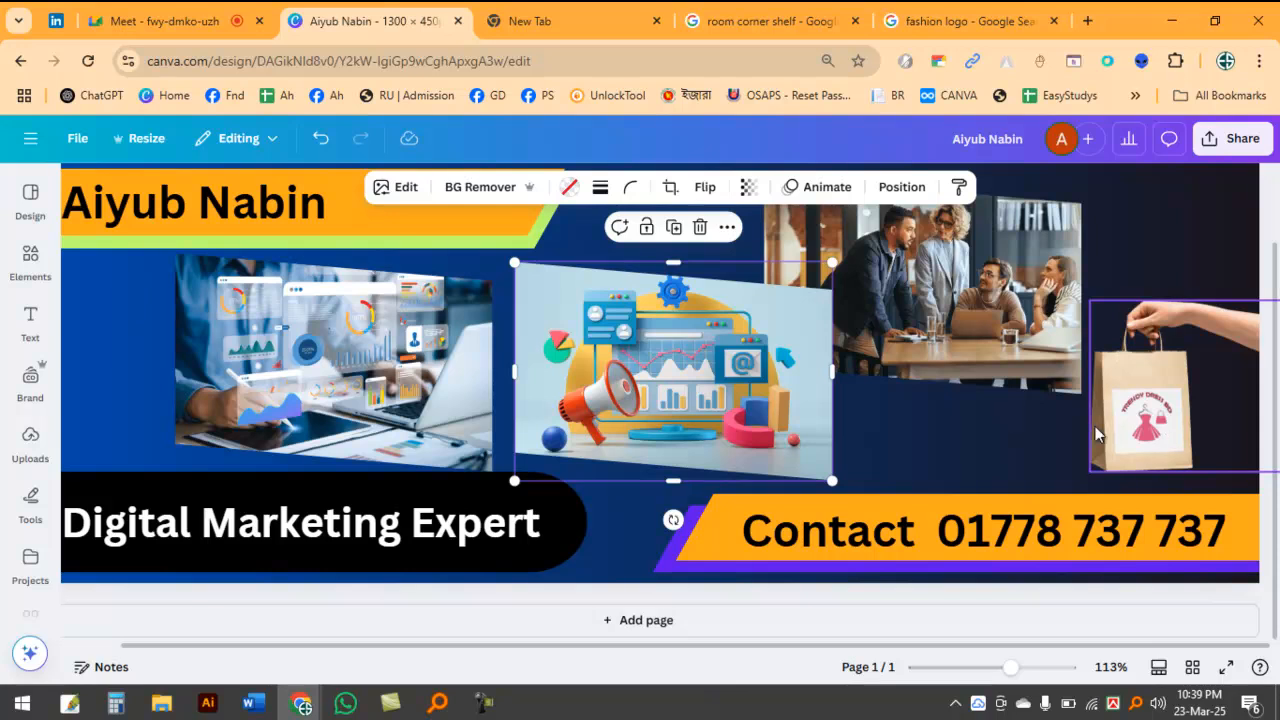
scroll(985, 415, down, 3)
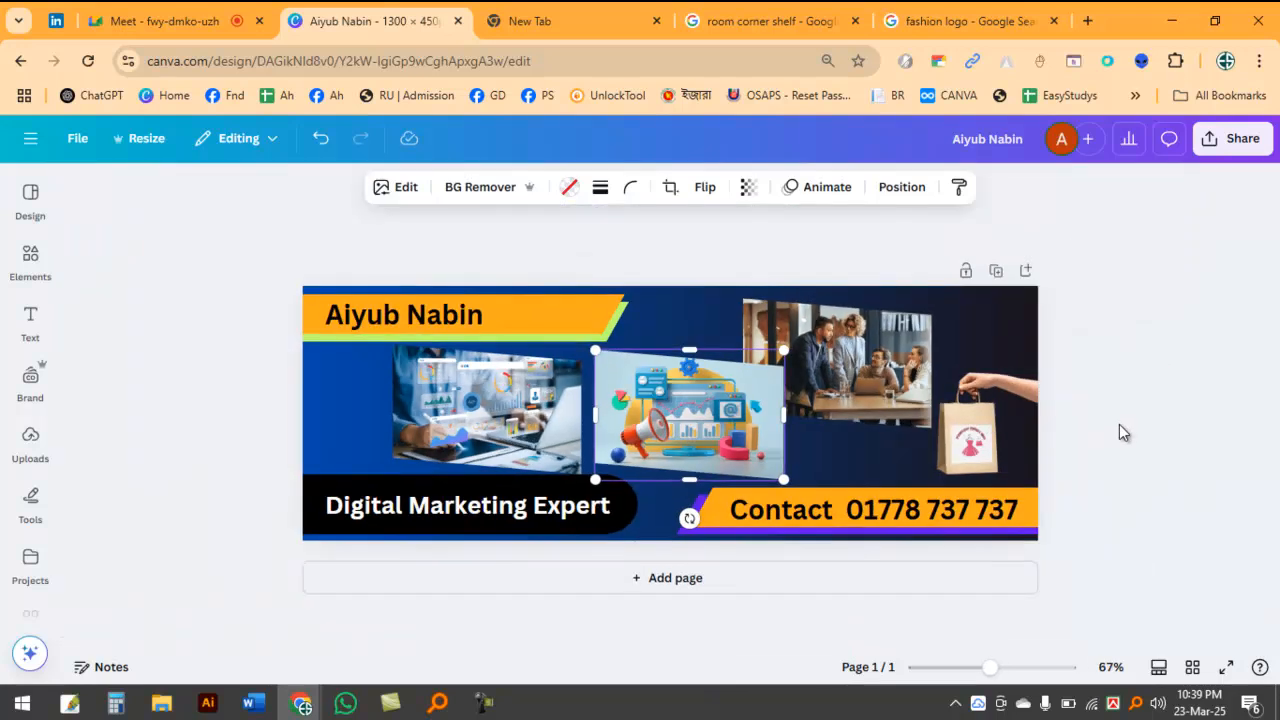
click(1192, 384)
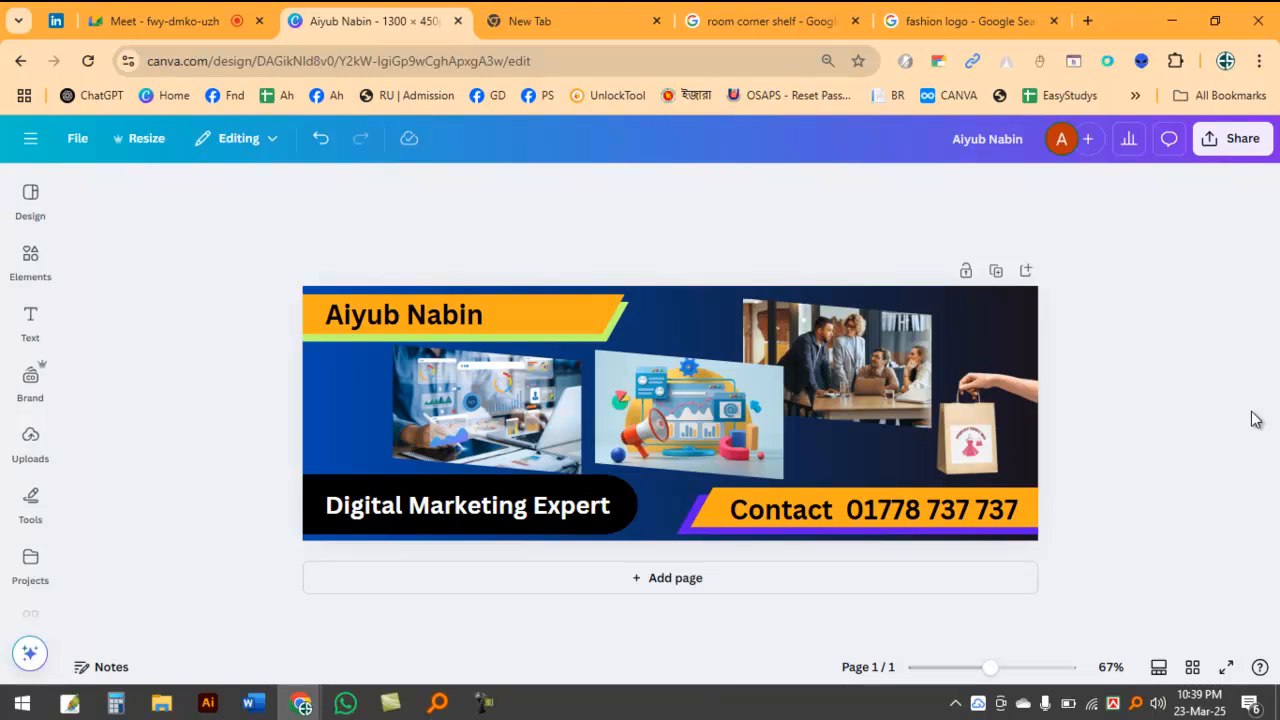
Step: Check the Google Meet call, and return to the Canva banner for a closer look
click(160, 20)
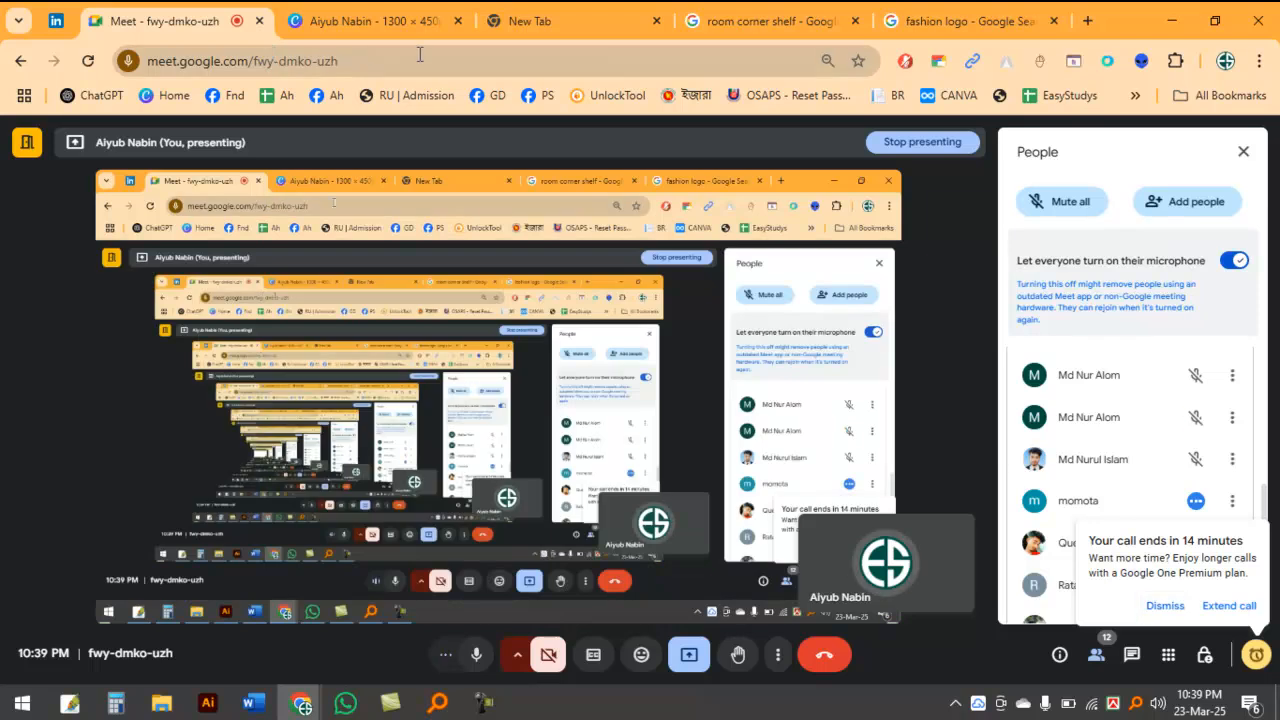
click(368, 20)
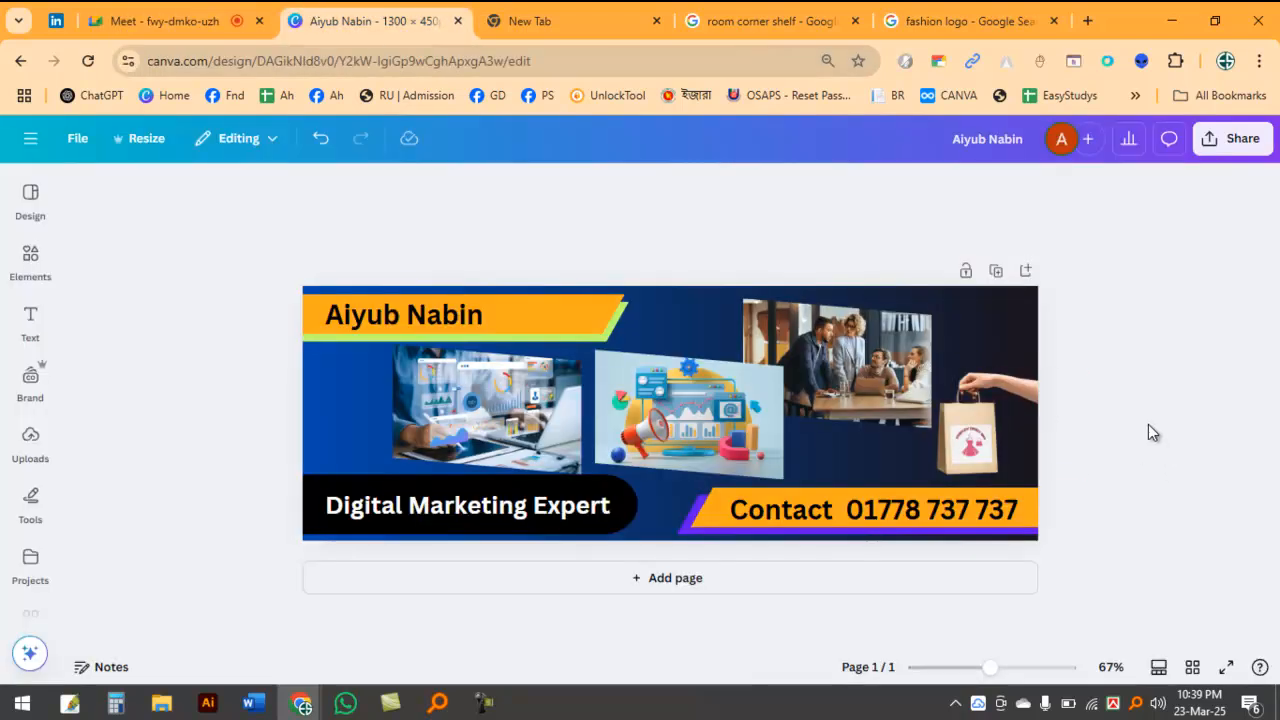
ctrl+scroll(1148, 432, up, 3)
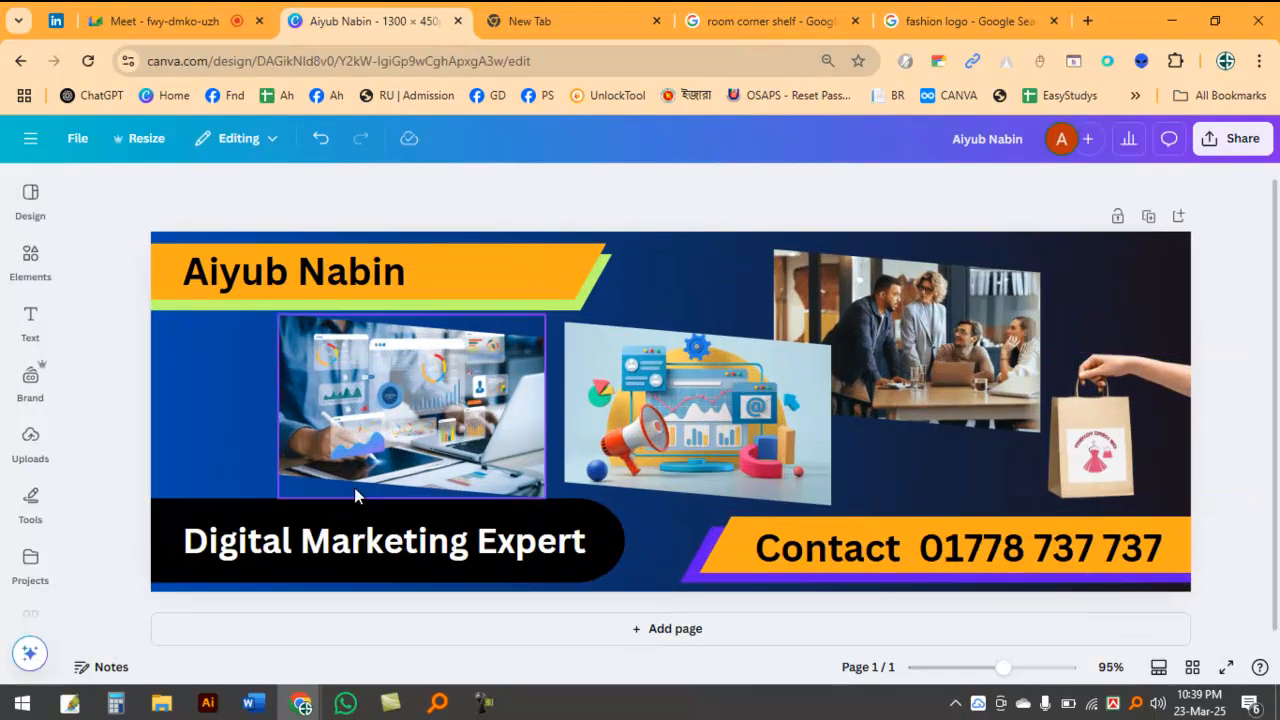
Step: Shorten the black rounded shape behind the Digital Marketing Expert text slightly from its rounded end, and deselect it
click(191, 506)
drag(626, 539, 606, 540)
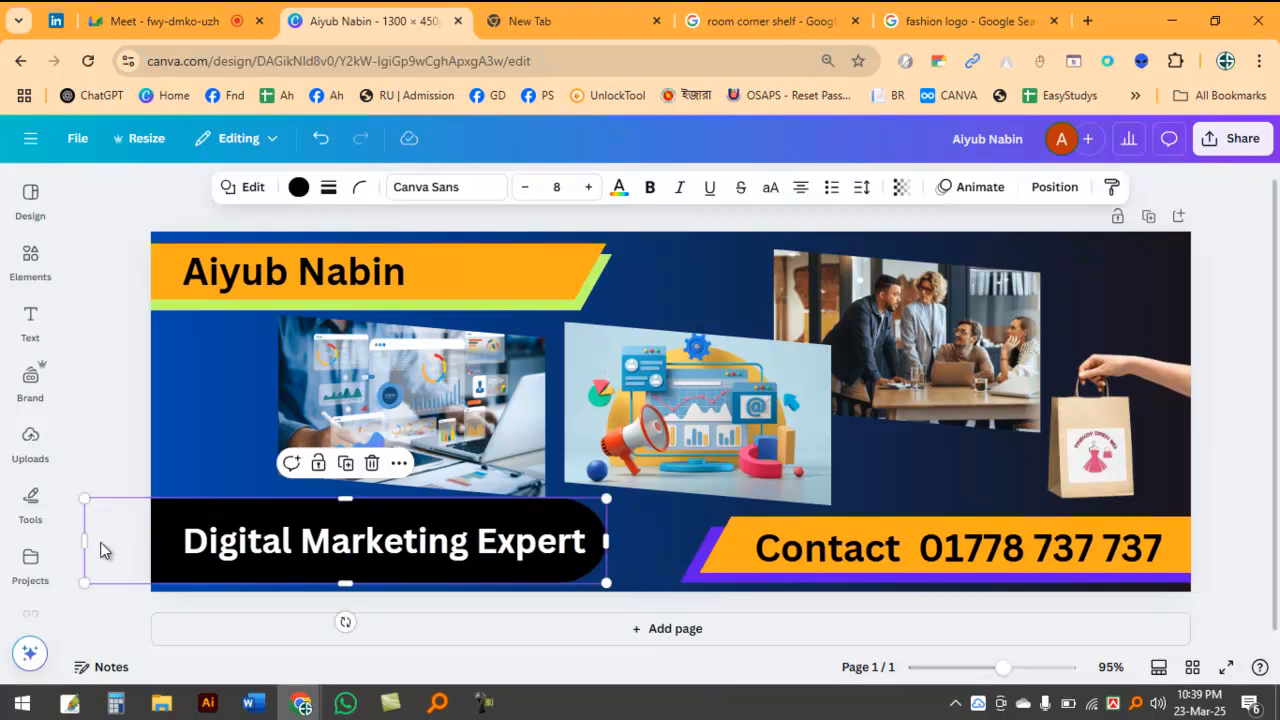
click(217, 399)
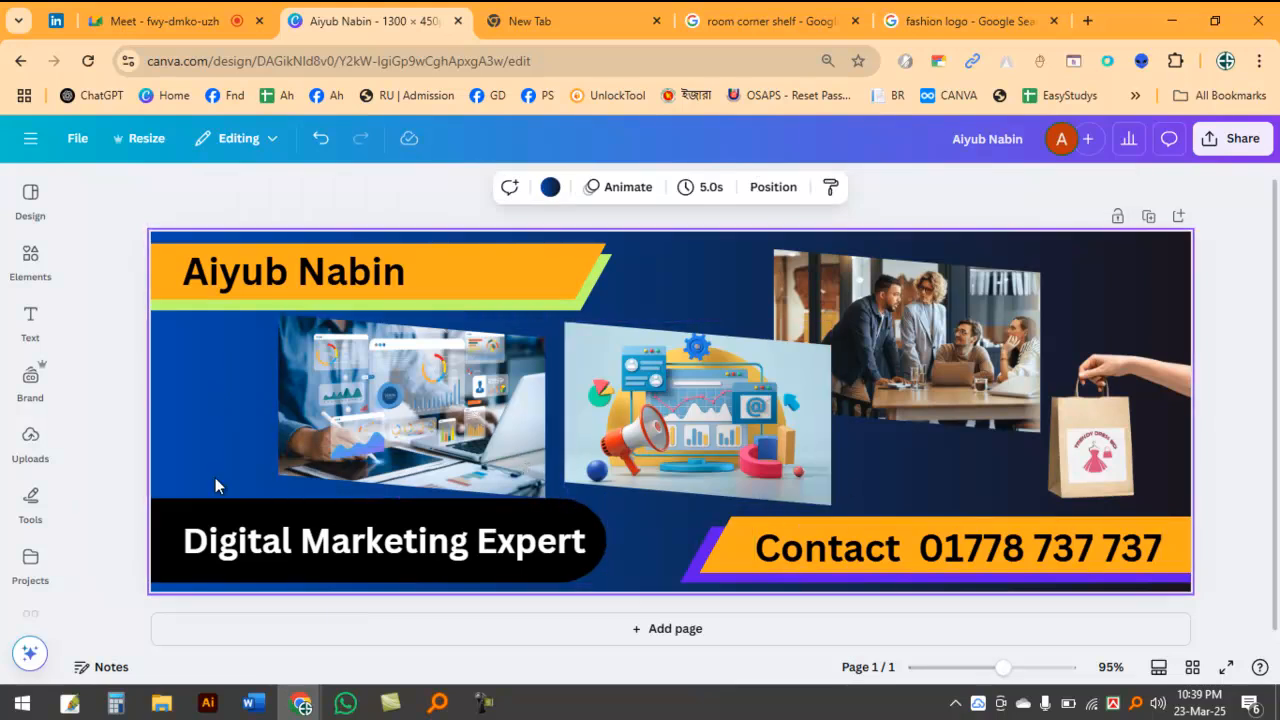
click(30, 437)
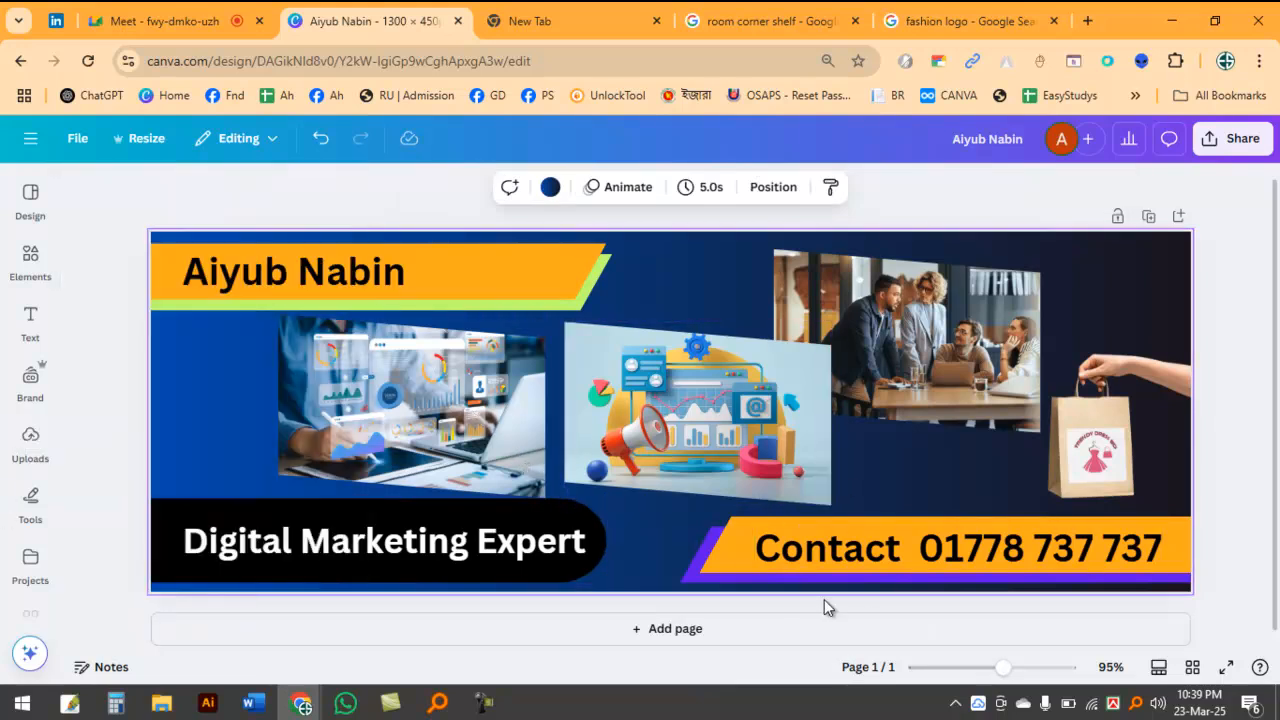
Step: Nudge the team meeting photo slightly left, away from the shopping bag, and deselect it
click(990, 310)
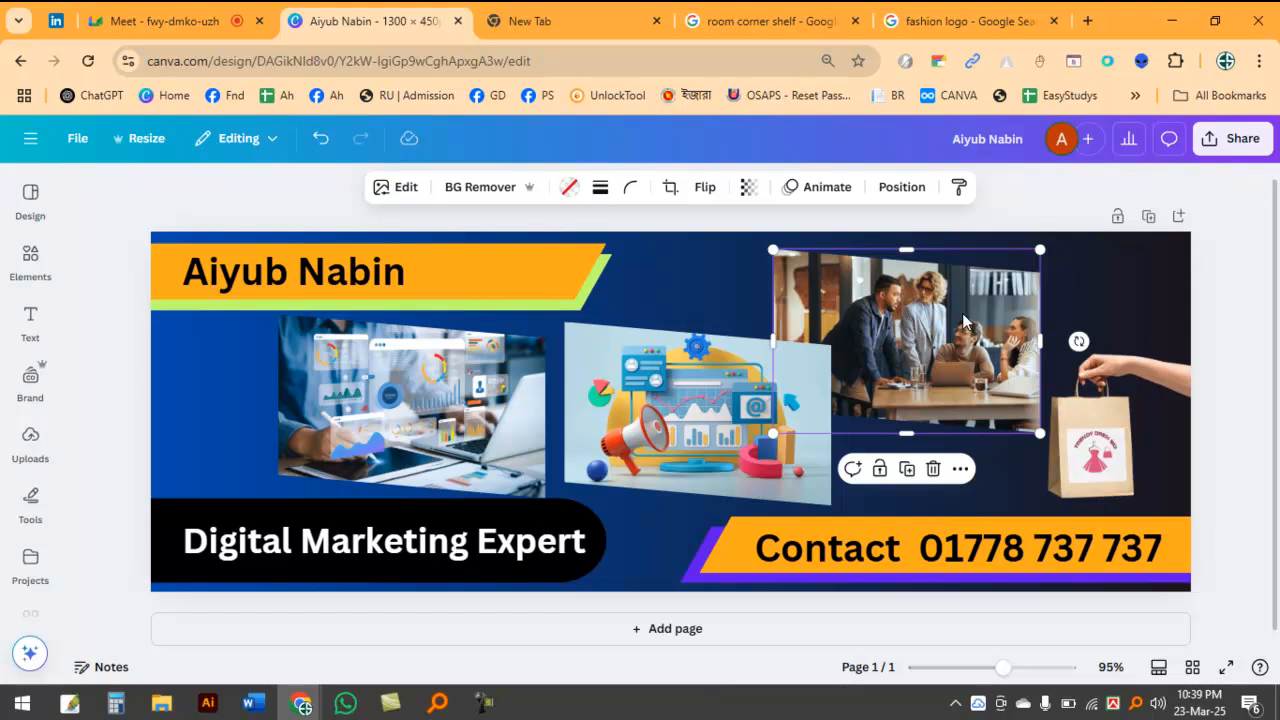
drag(929, 338, 957, 290)
click(1232, 297)
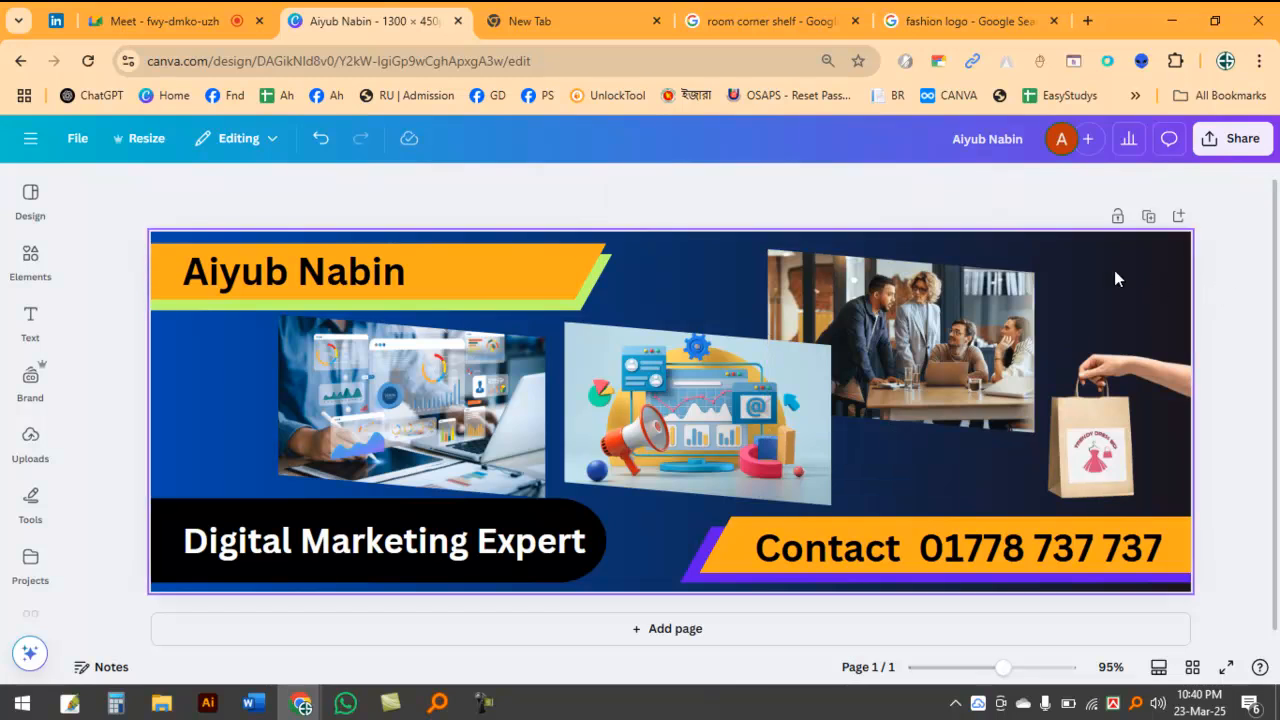
Step: Check the Google Meet call, and close the New Tab, room corner shelf and fashion logo browser pages
click(189, 22)
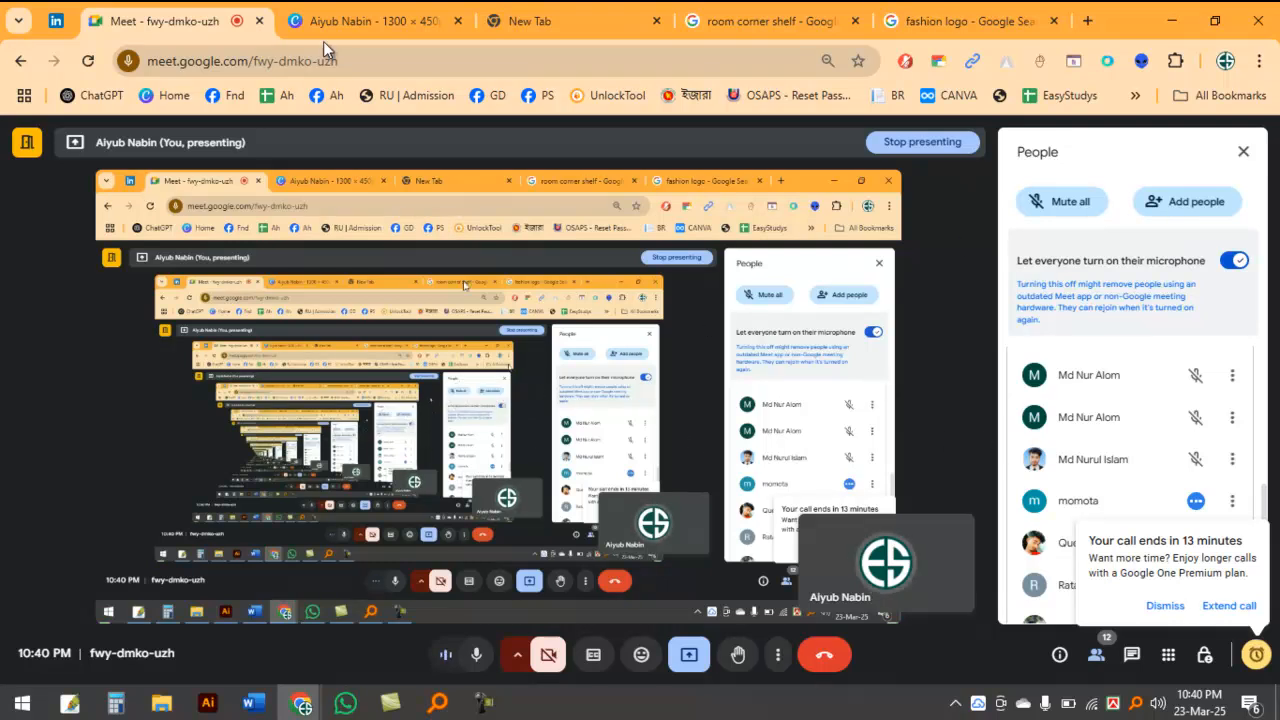
click(372, 18)
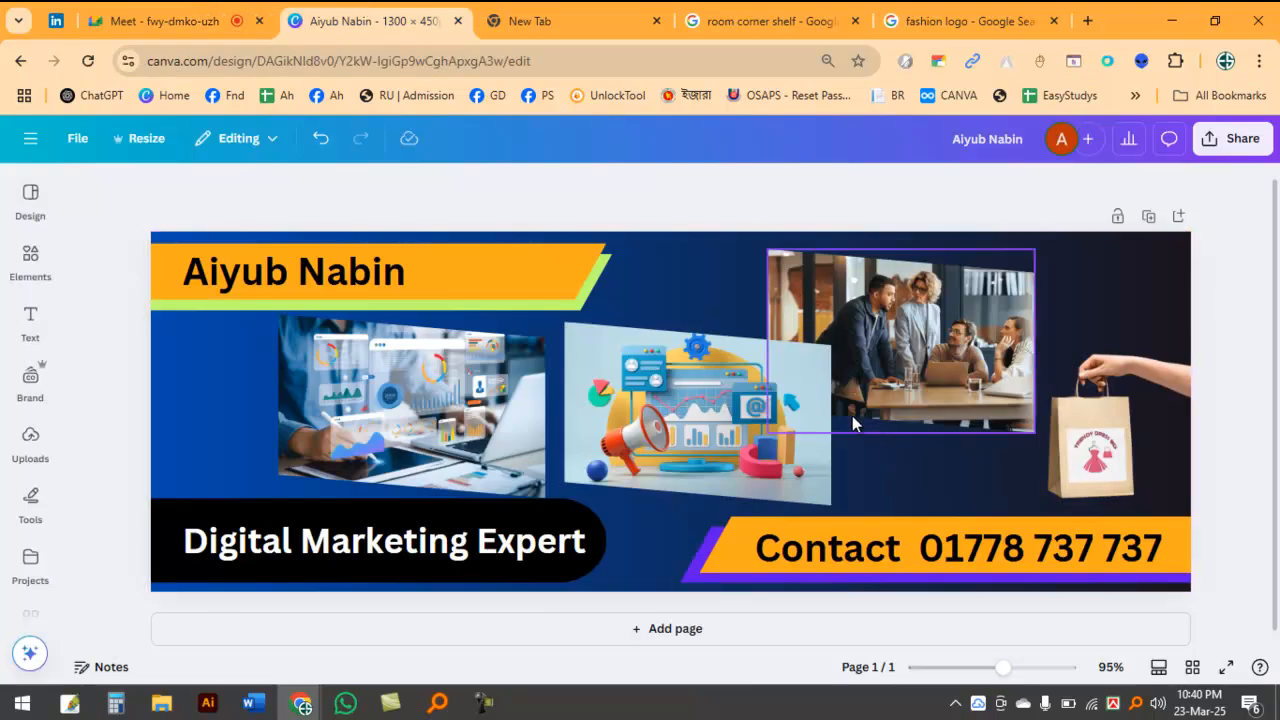
click(585, 13)
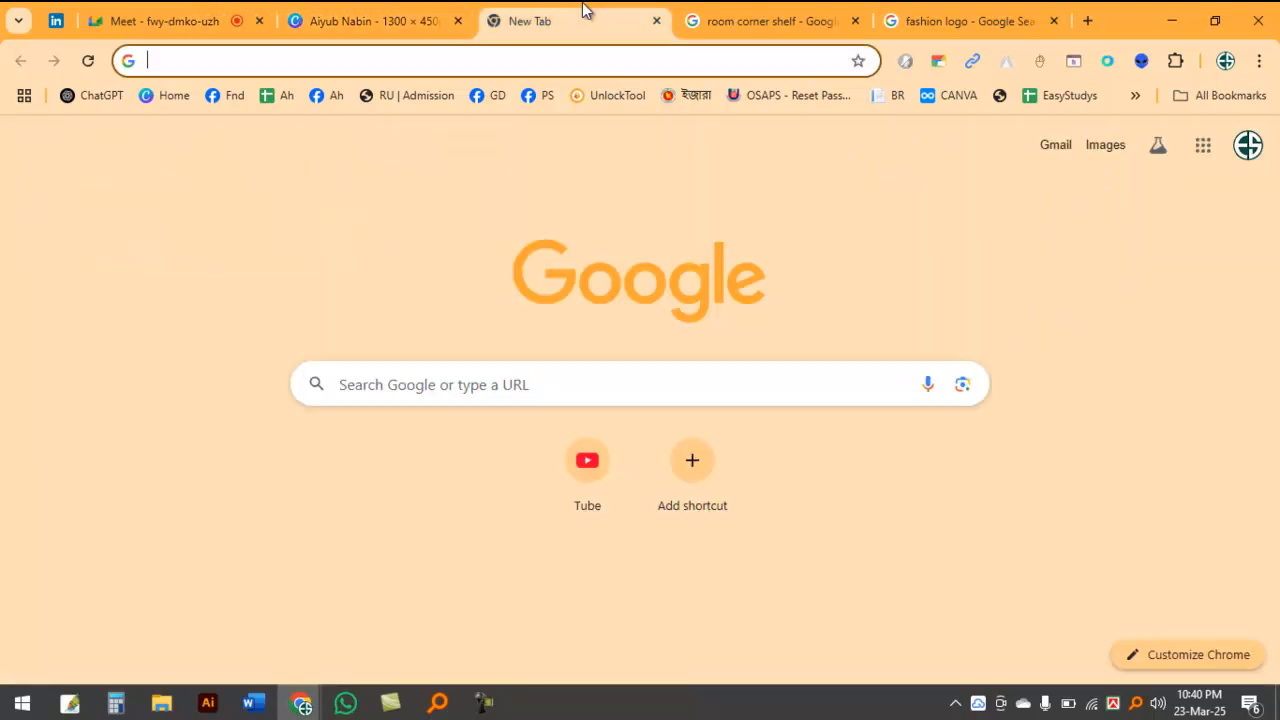
click(657, 21)
click(657, 21)
click(657, 21)
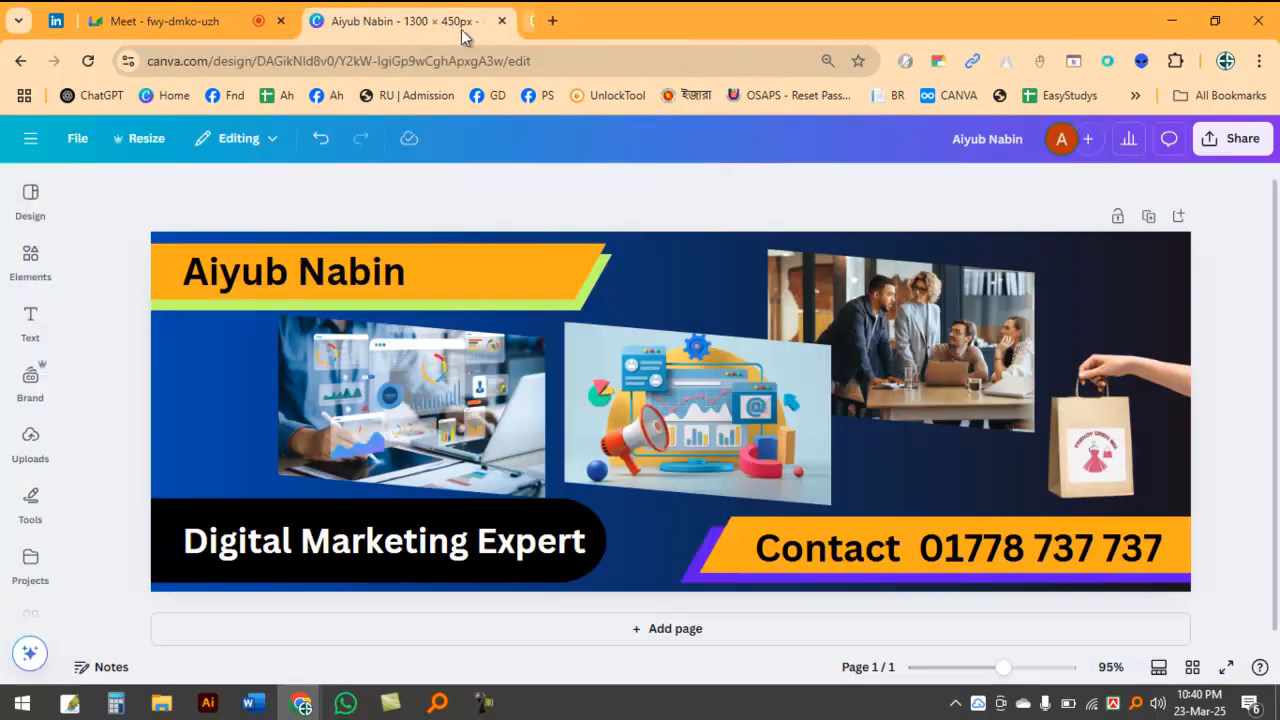
click(140, 20)
click(420, 18)
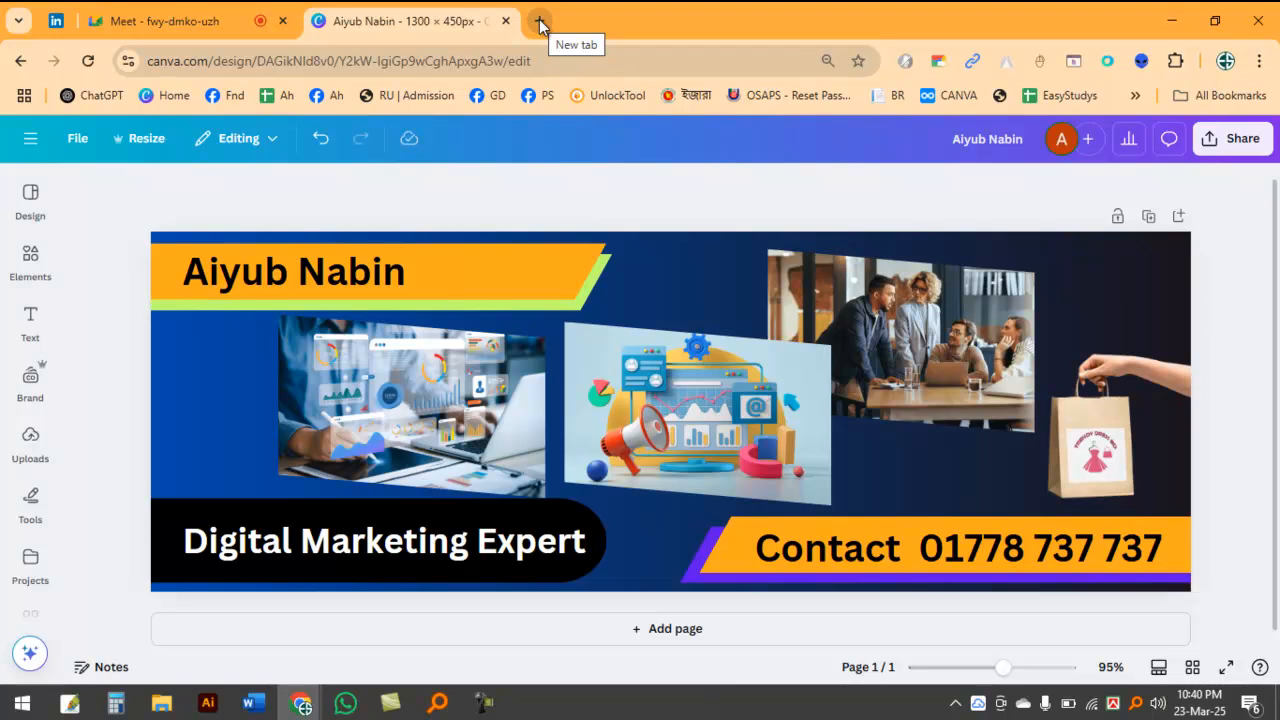
Step: Delete the shopping bag mockup with the dress logo from the banner
scroll(250, 215, up, 1)
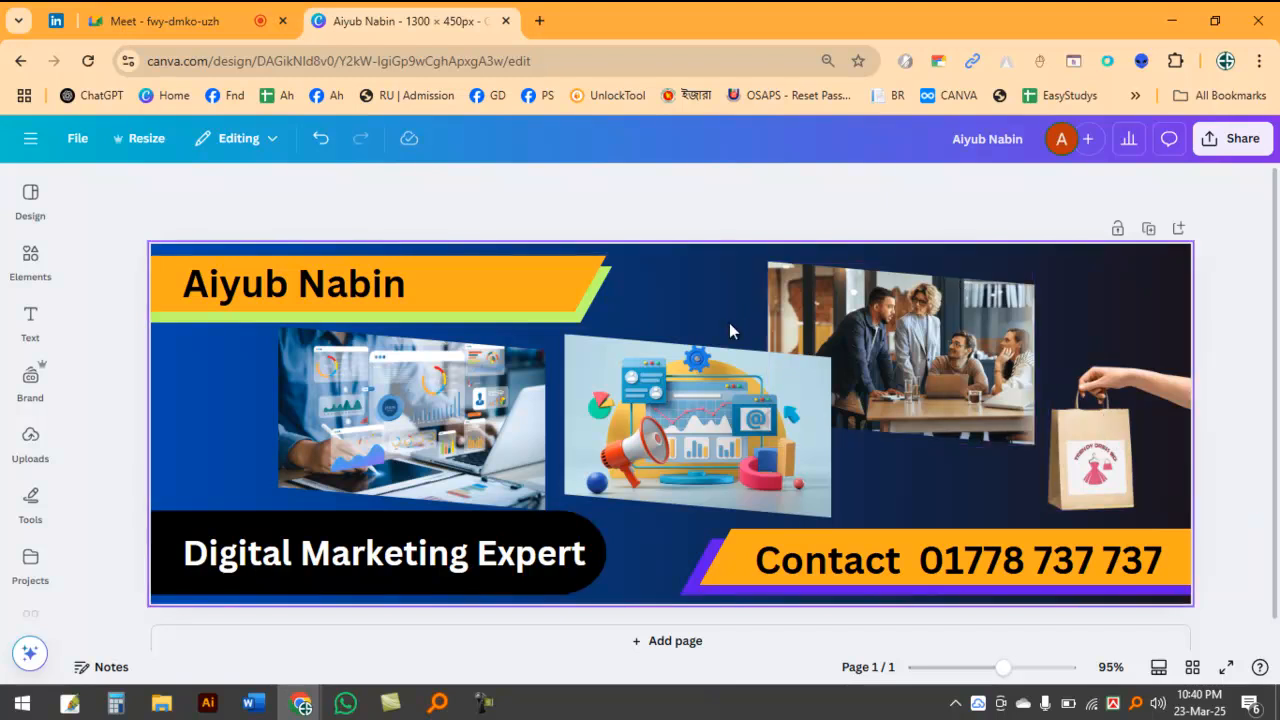
click(1102, 446)
key(Delete)
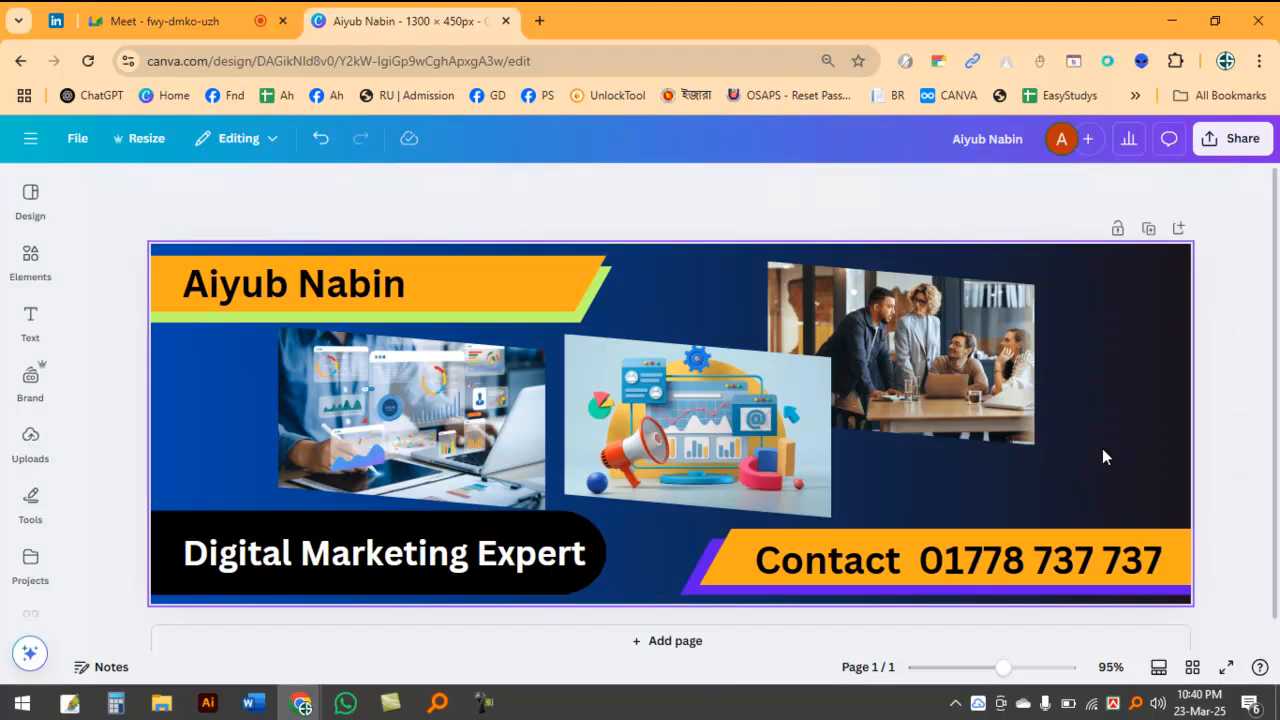
Step: Move the team meeting photo right into the emptied space and the marketing illustration slightly right, clear of each other
drag(948, 333, 1050, 338)
drag(735, 407, 750, 406)
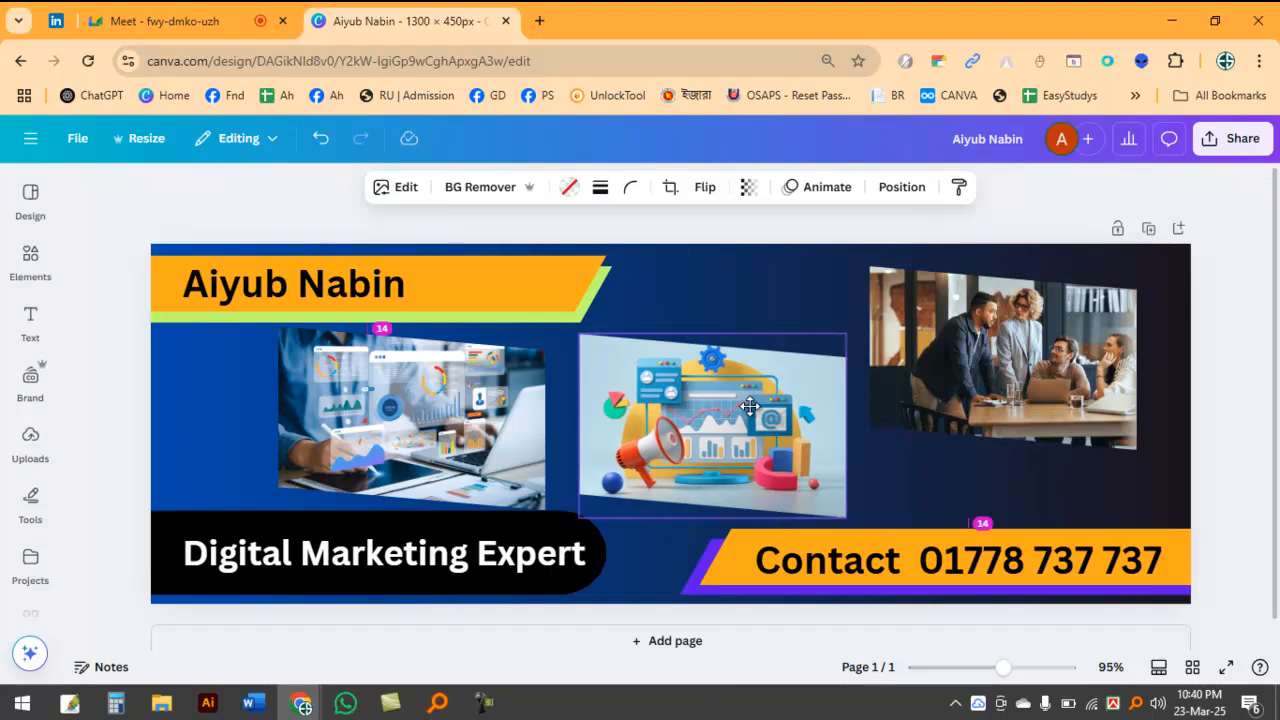
click(179, 520)
click(1171, 344)
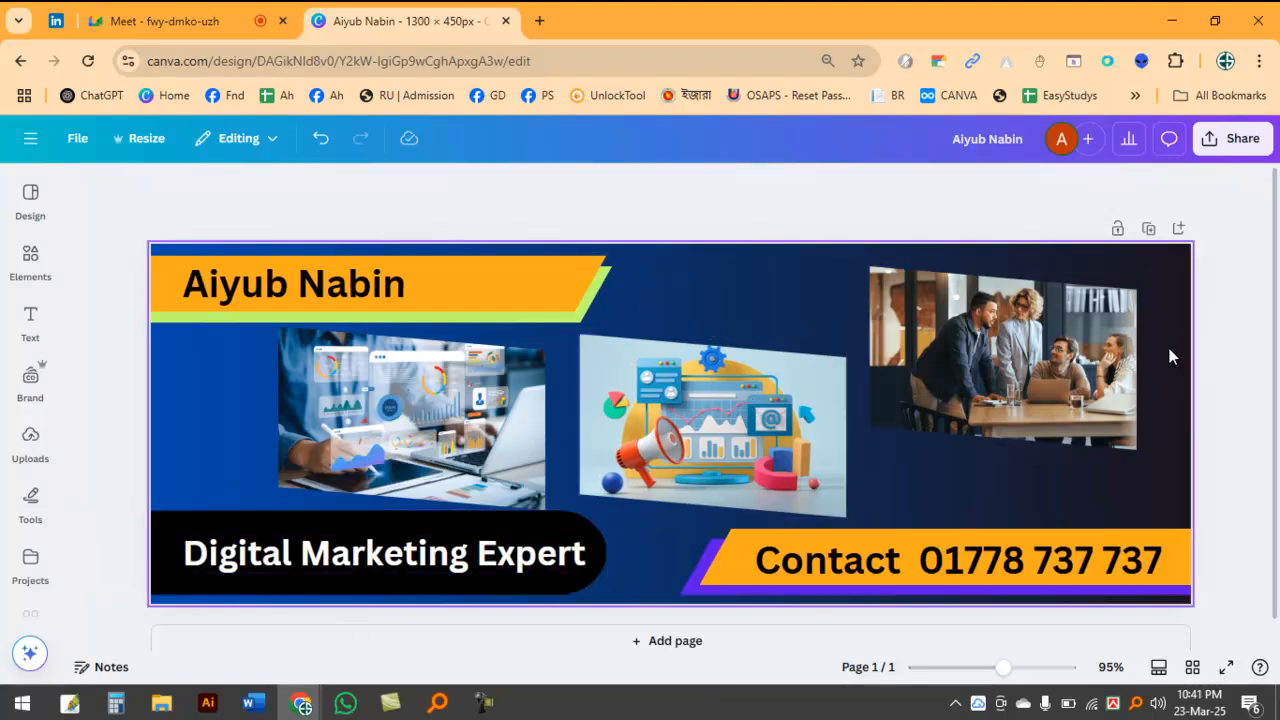
Step: Switch to WhatsApp to check the GSMNOTE and XpressBee IT chats, and return to the Canva banner
click(345, 703)
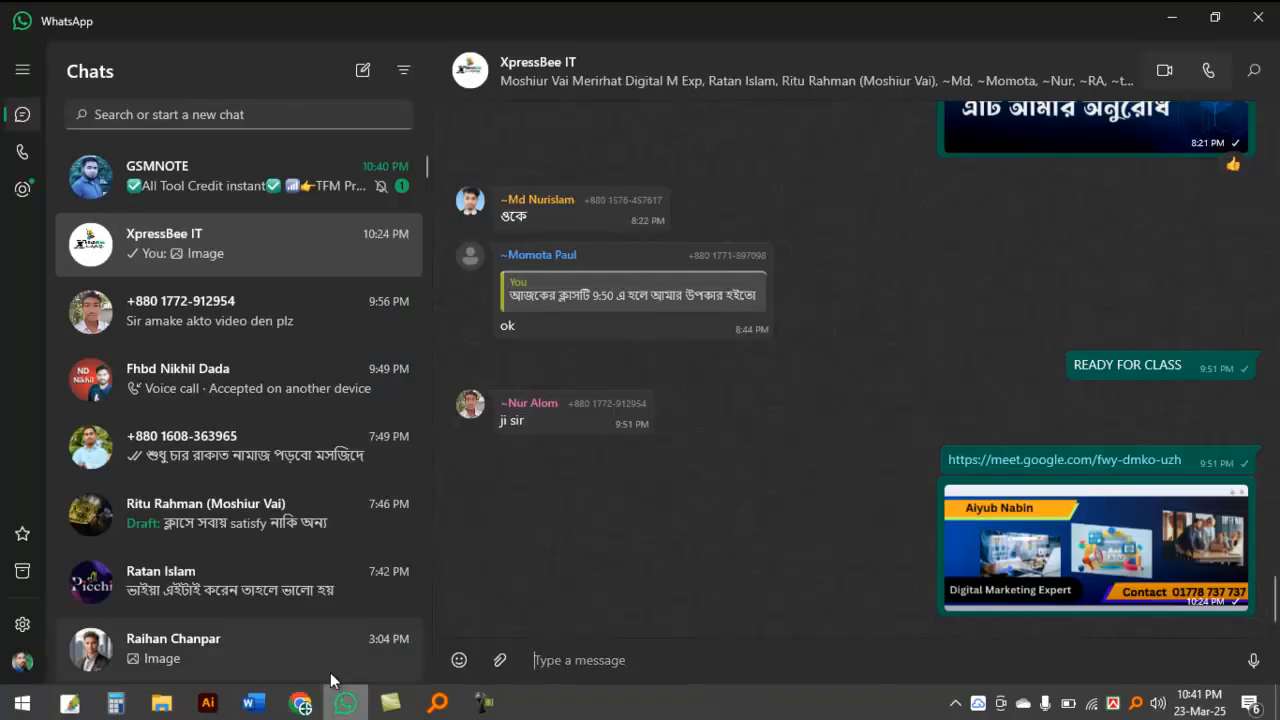
click(220, 179)
click(189, 250)
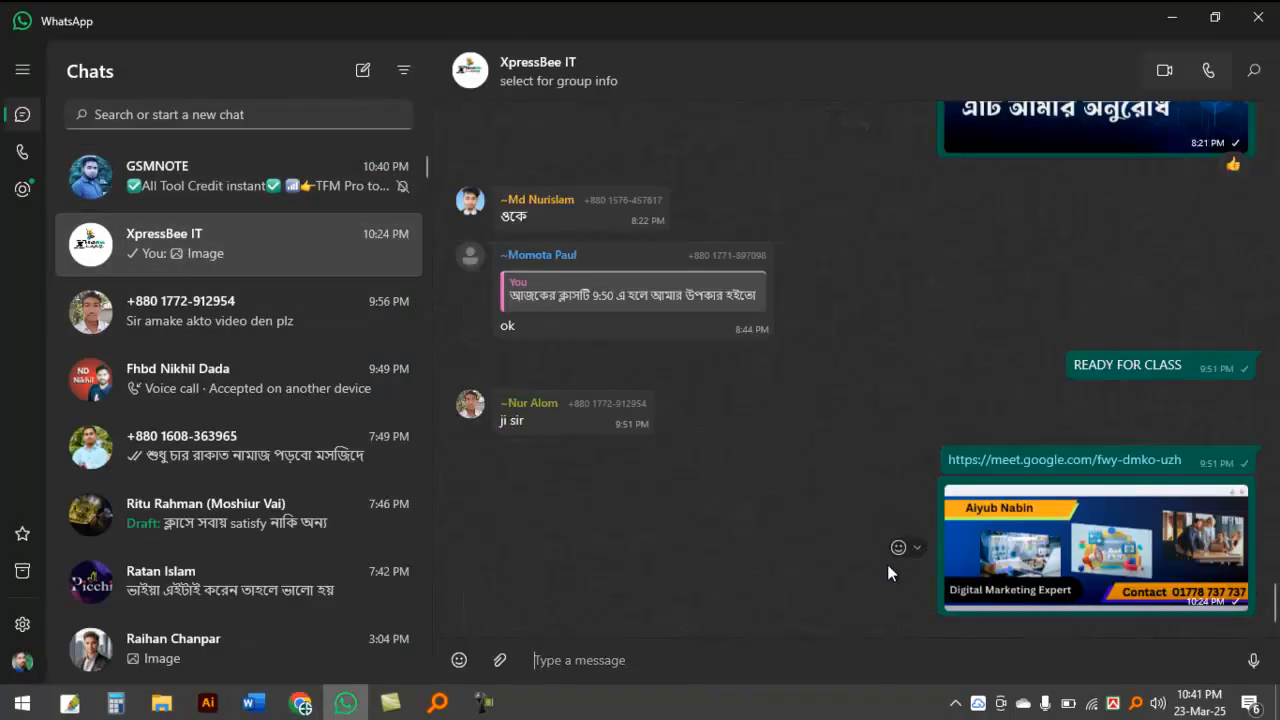
click(1176, 16)
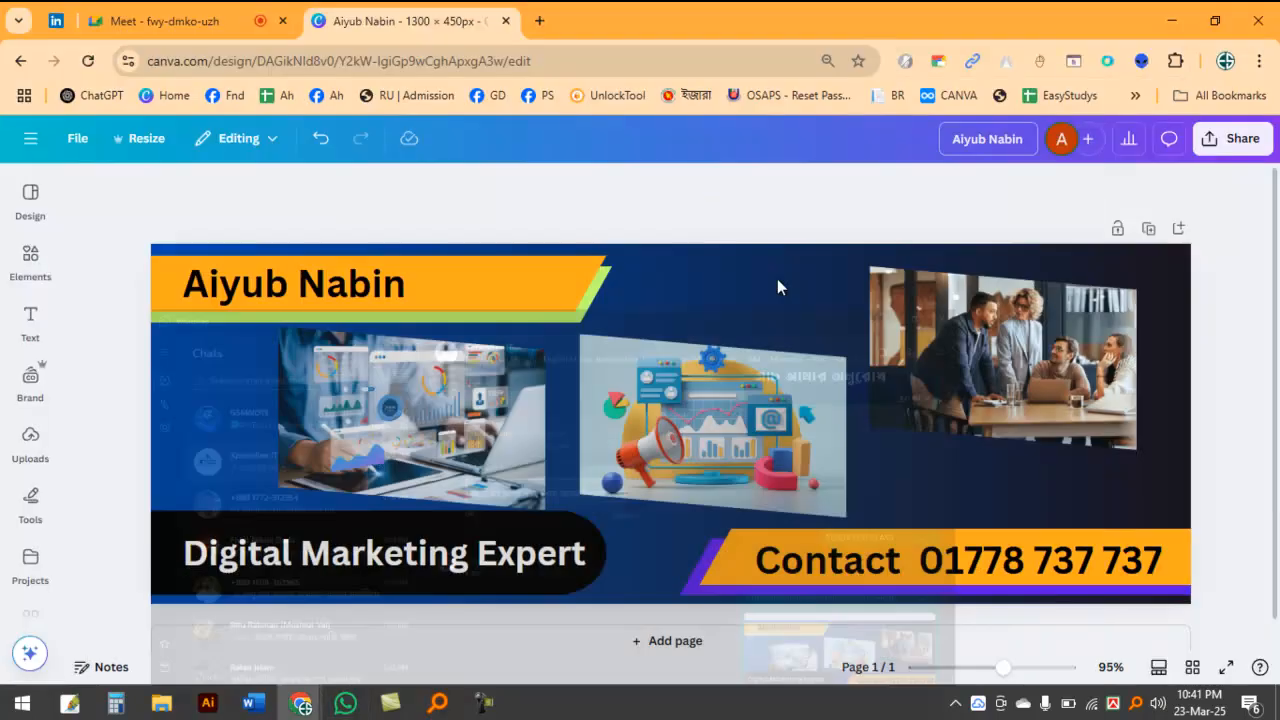
Step: Fine-tune the team meeting photo's position slightly to the right, and deselect it
click(992, 340)
drag(992, 338, 996, 338)
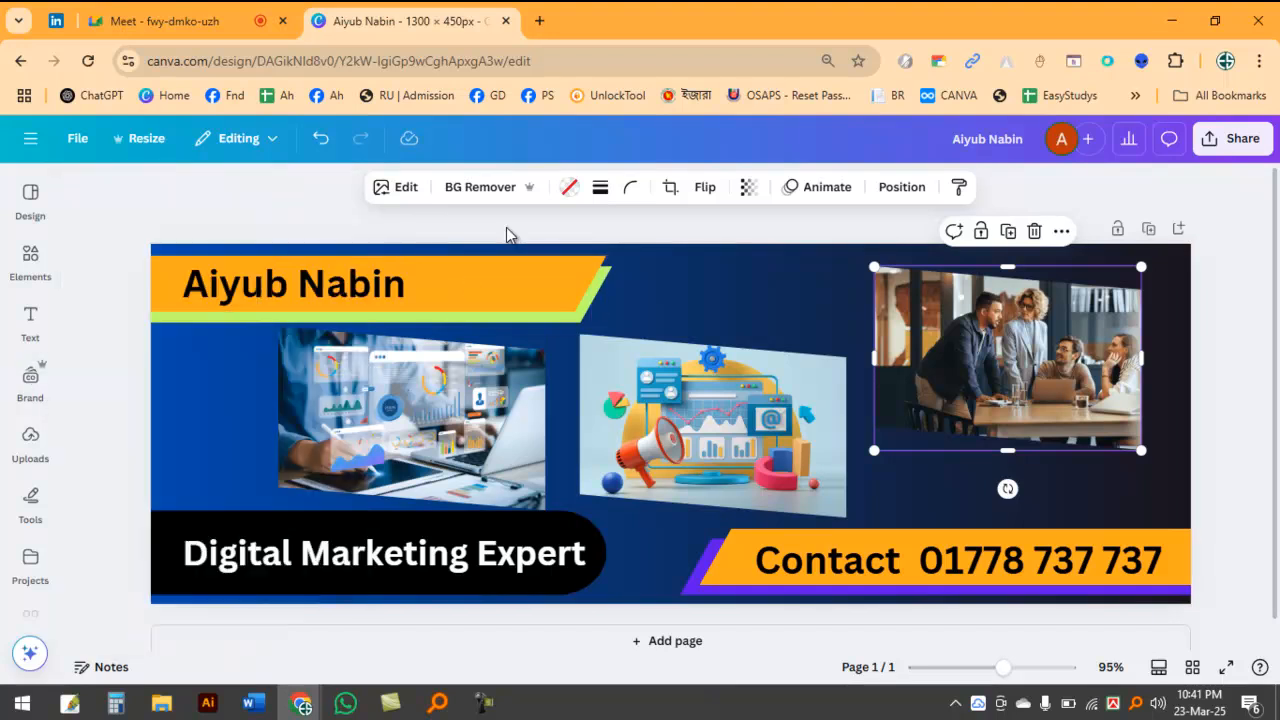
click(506, 227)
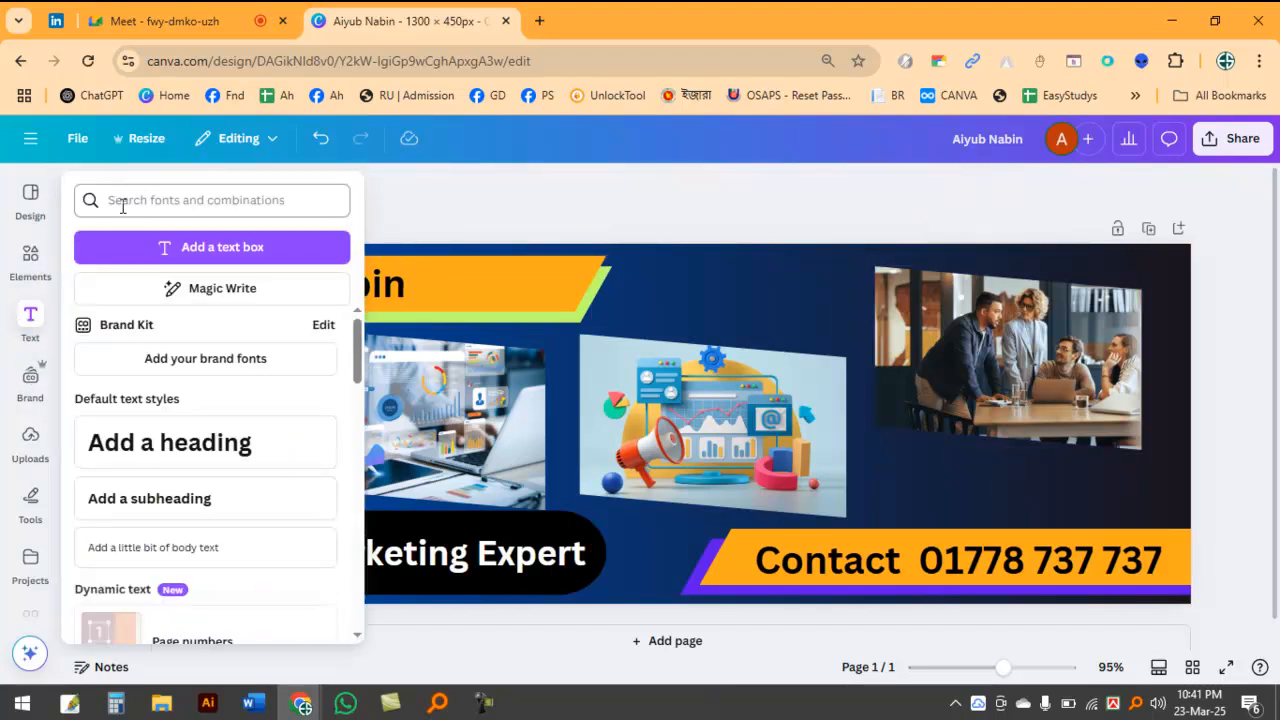
Step: Search the mockups for "spark", and return to the full elements library
click(31, 258)
click(162, 226)
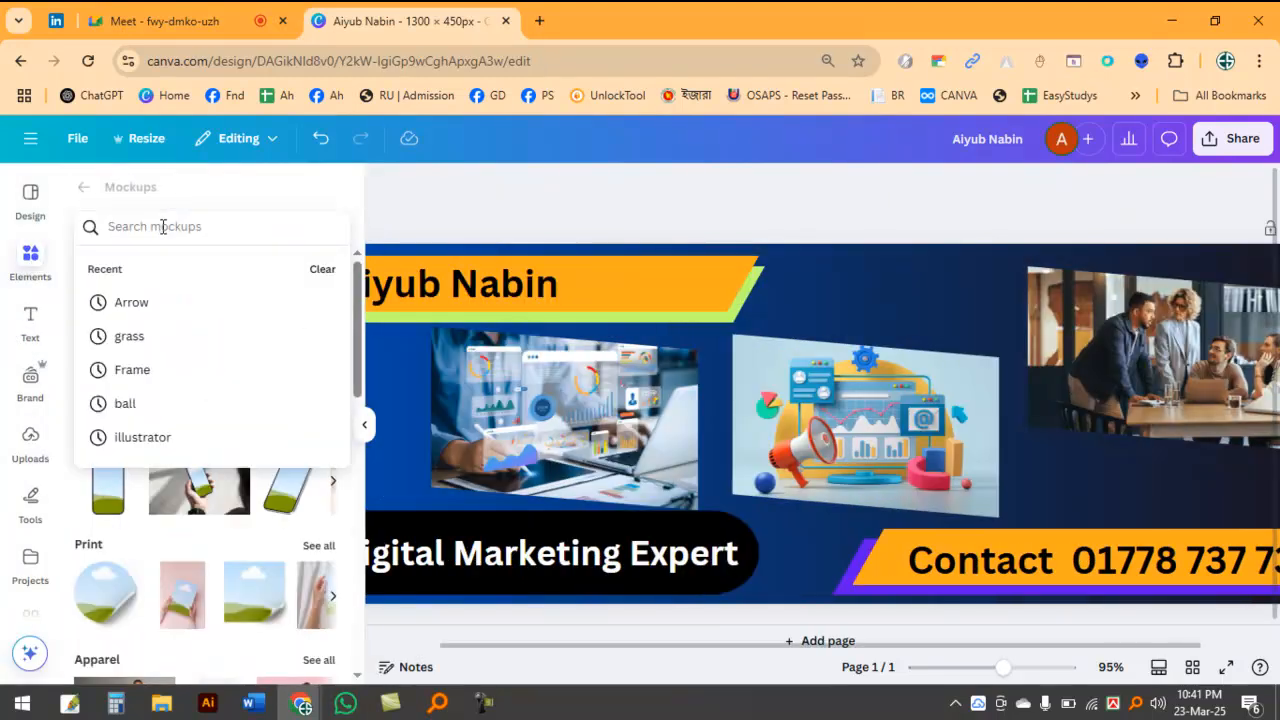
text(slpa)
text(park)
key(Return)
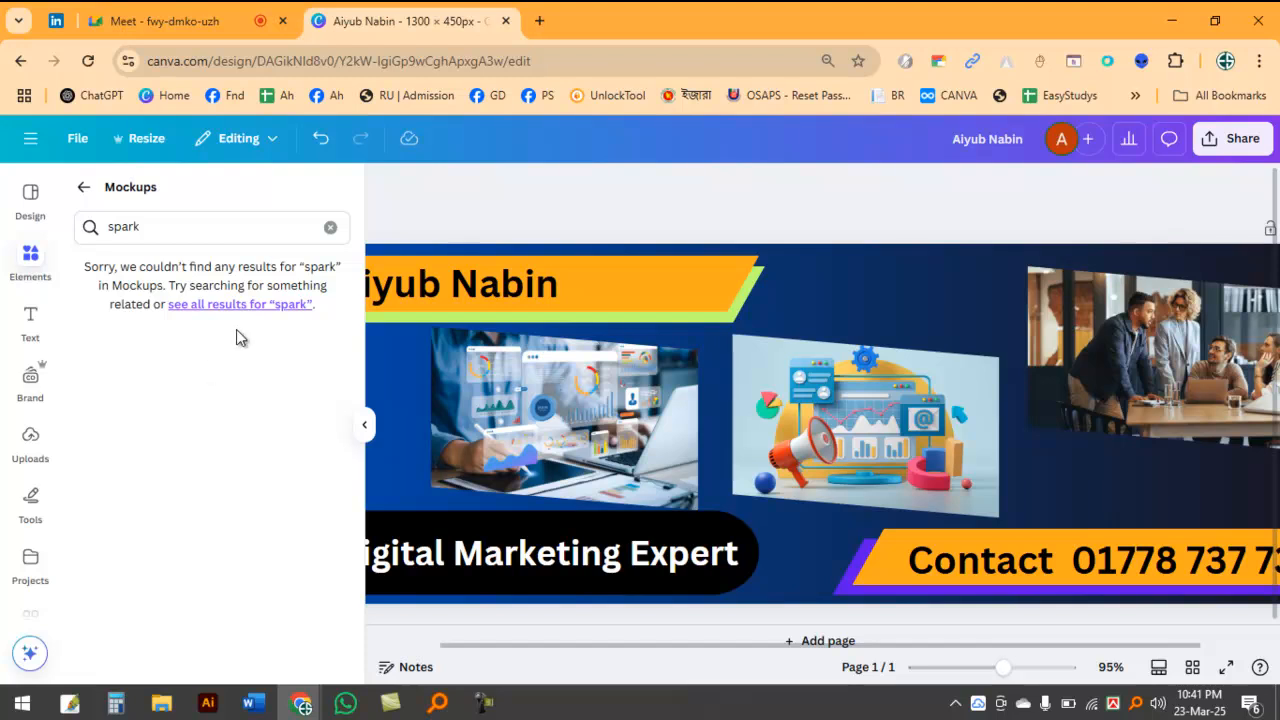
click(330, 227)
click(87, 188)
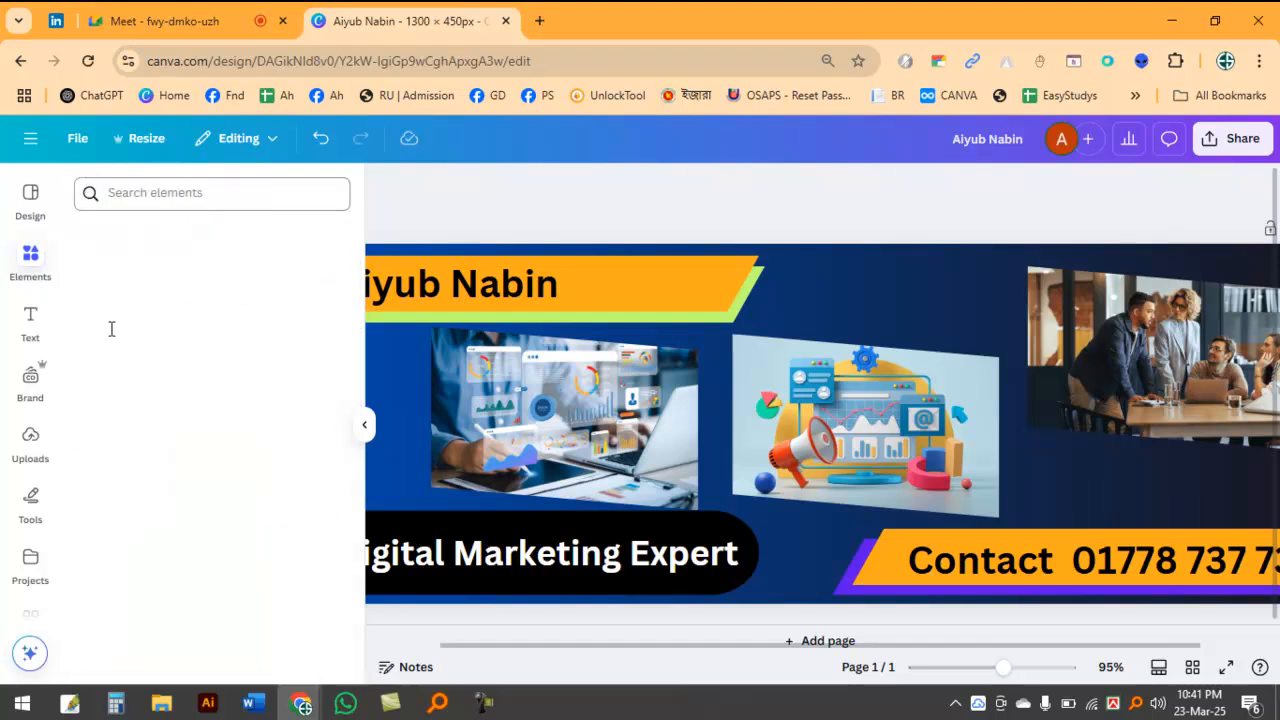
Step: Search all elements for "spark", and add the 10.0-second blue spark video to the banner
click(151, 194)
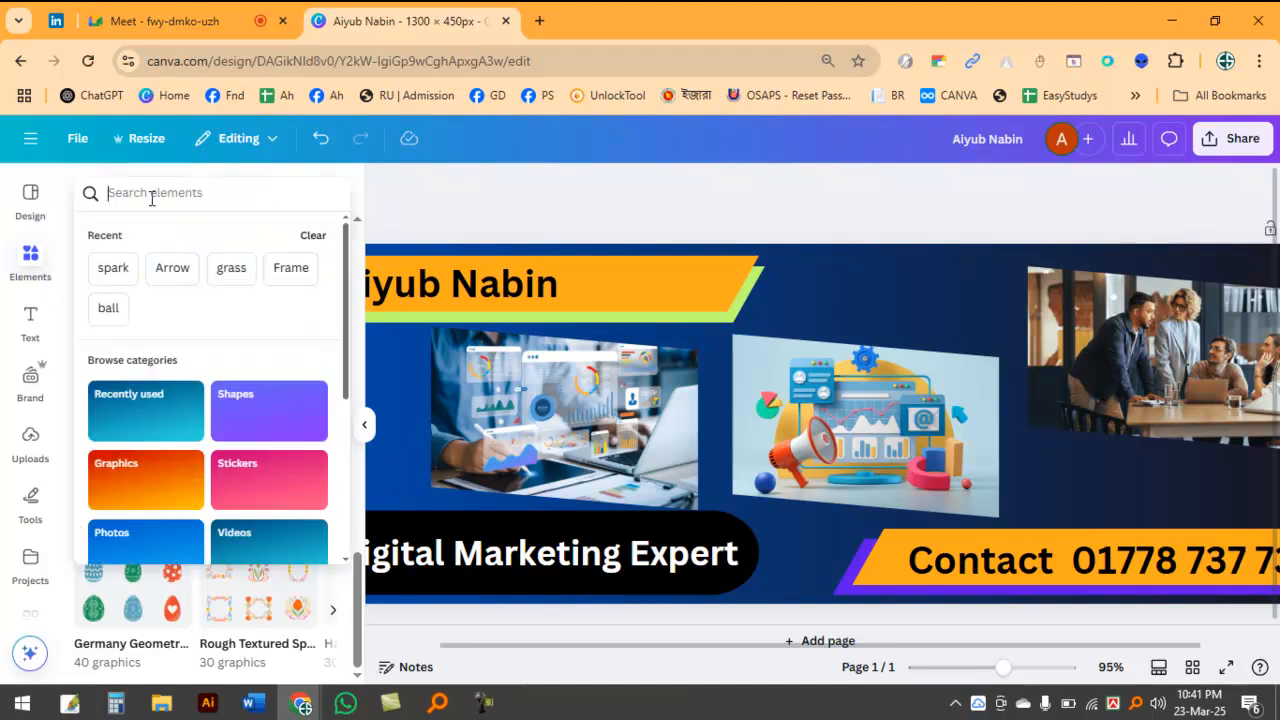
text(spark)
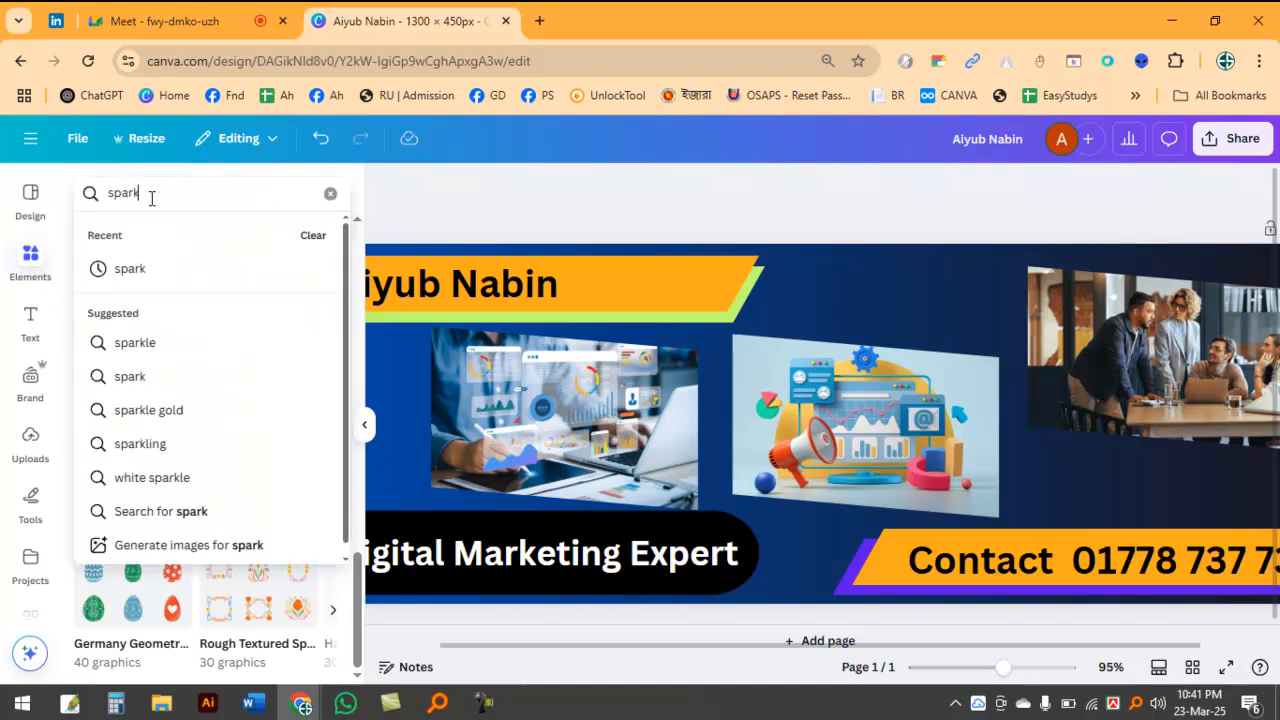
key(Return)
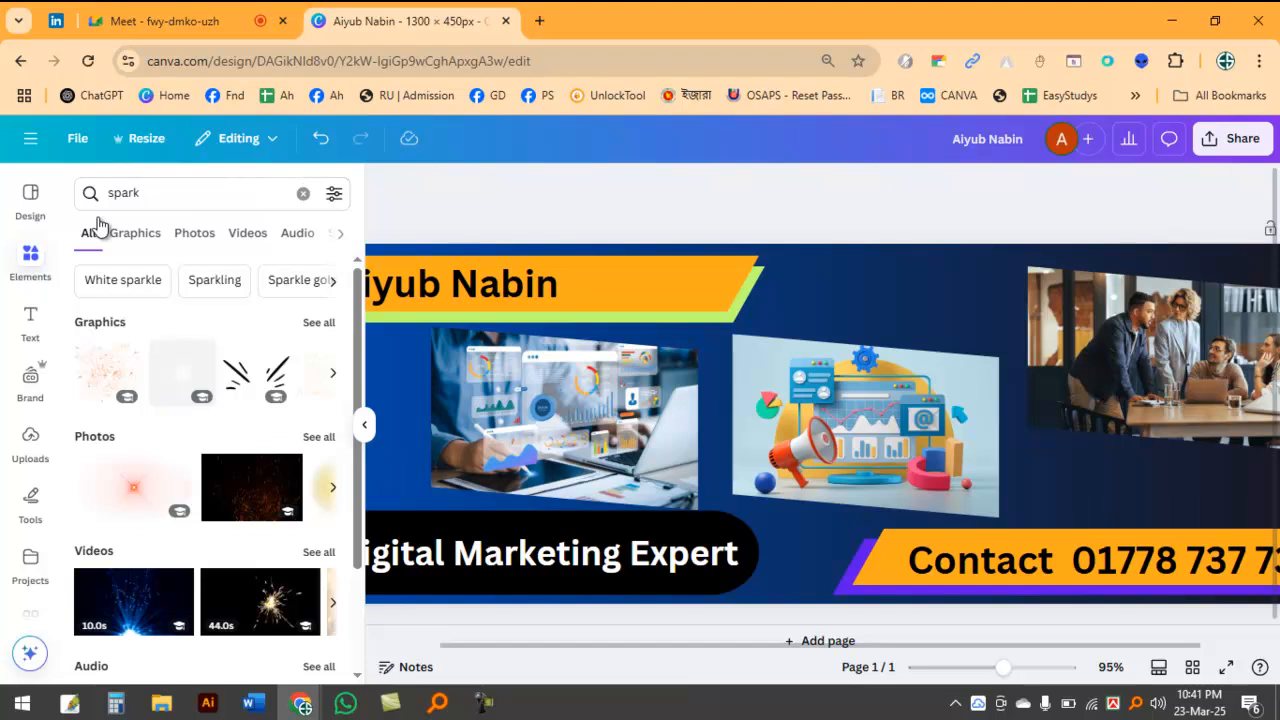
scroll(205, 537, down, 3)
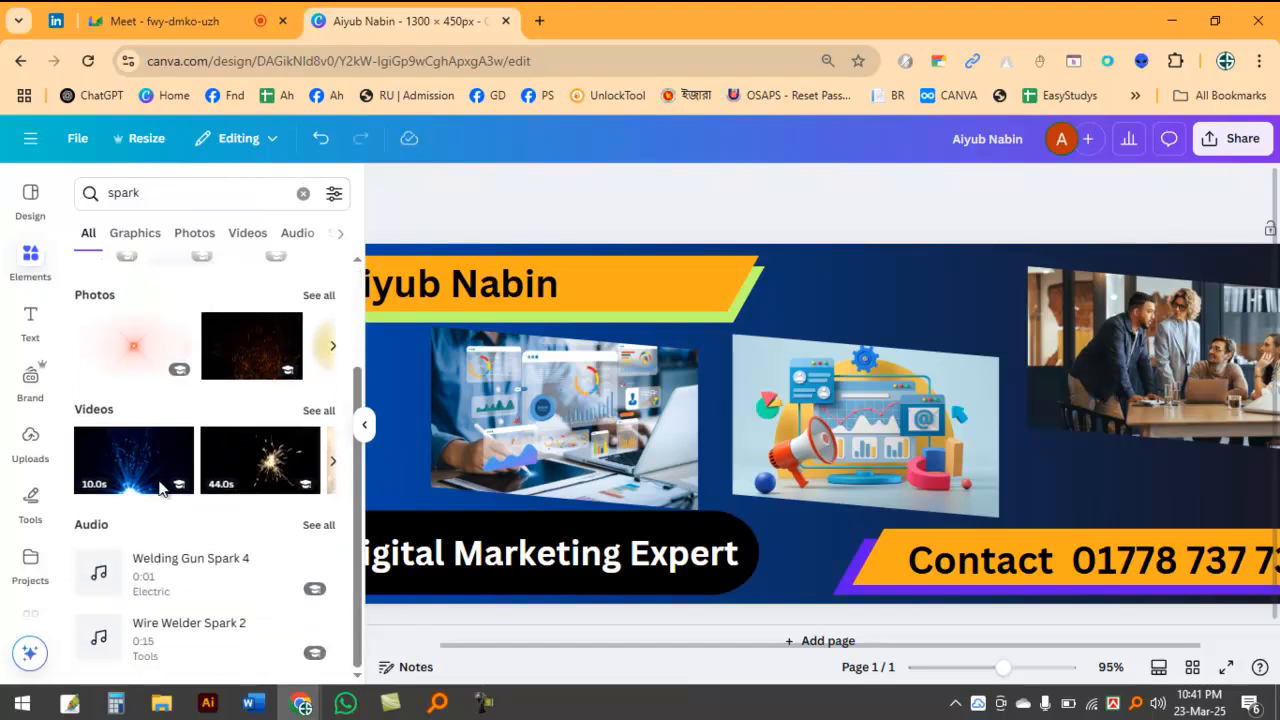
click(128, 460)
Step: Undo the spark video's drop into the marketing illustration's frame, and preview the video on the banner
drag(839, 460, 848, 371)
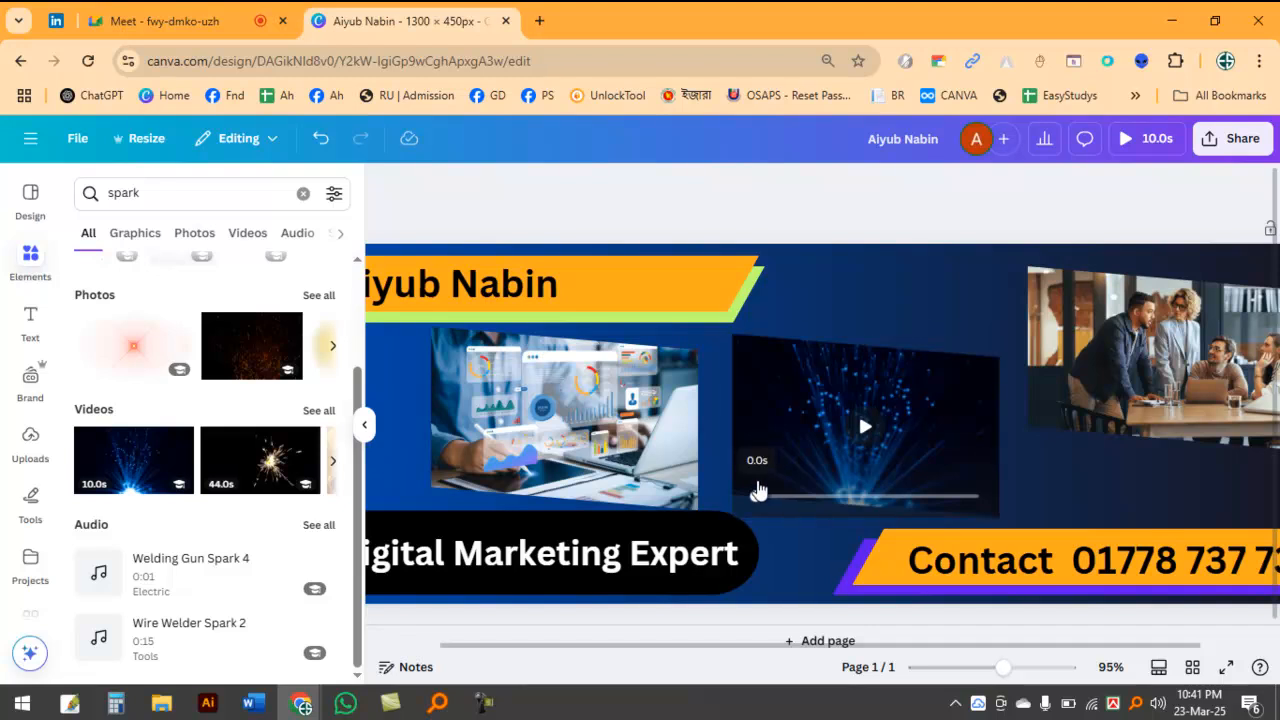
key(ctrl+z)
drag(672, 358, 524, 328)
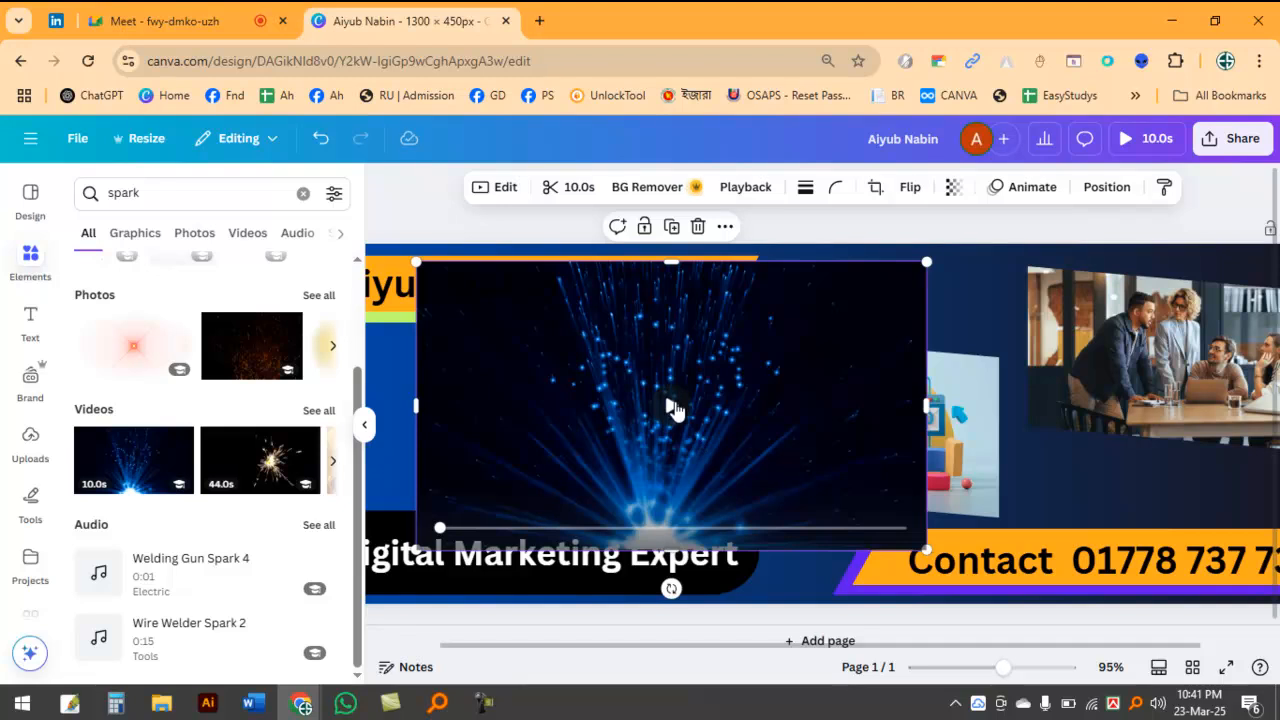
click(743, 328)
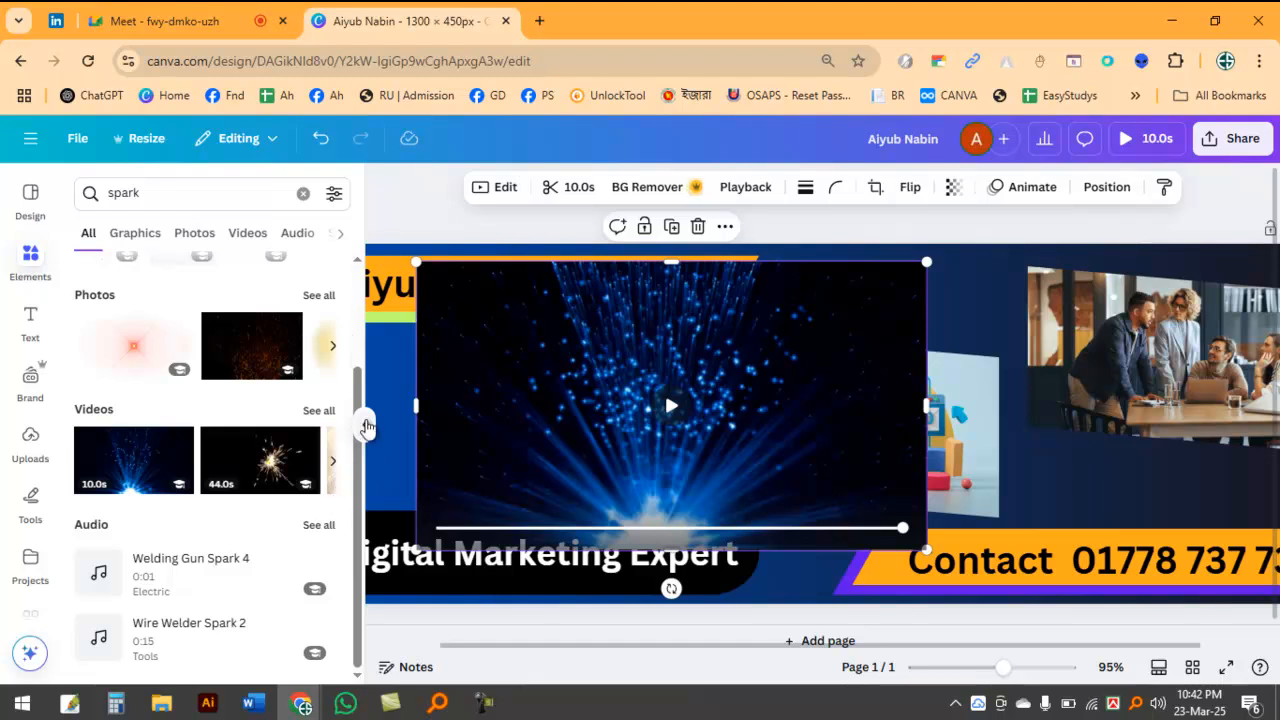
Step: Hide the elements list, move the spark video to the banner's upper-left corner, and enlarge it to cover the whole banner
click(598, 434)
drag(447, 321, 309, 320)
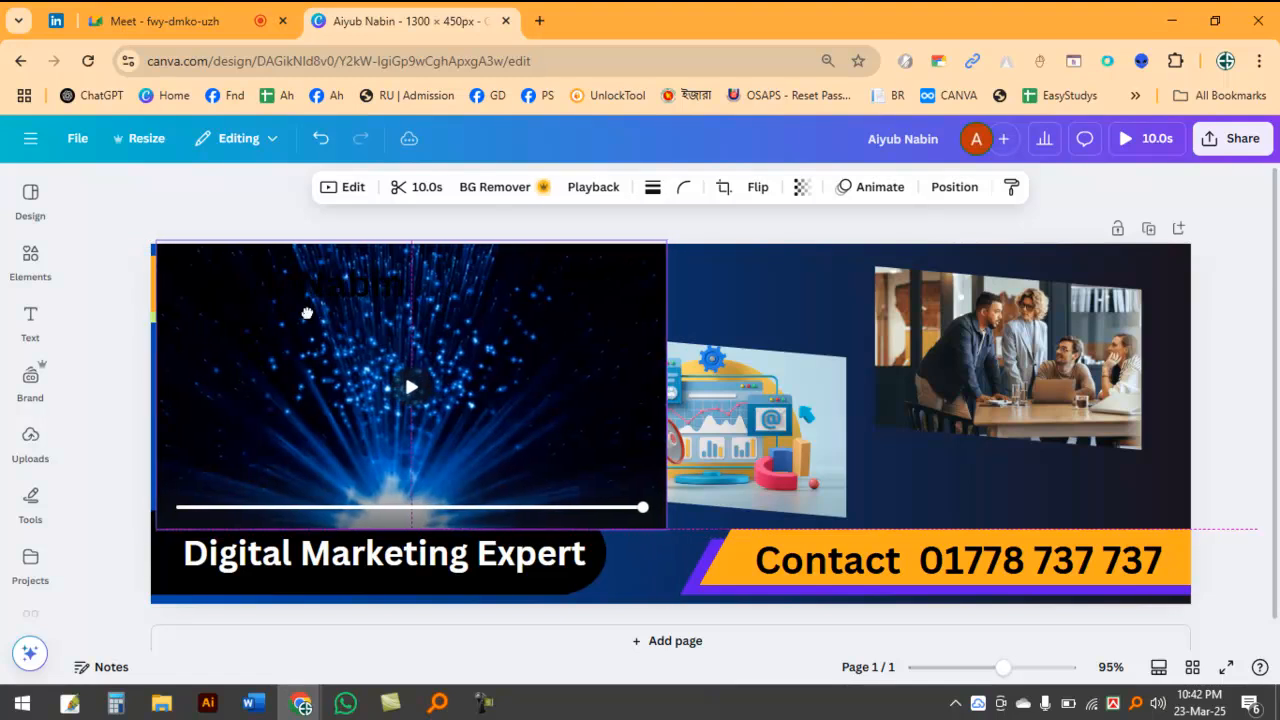
drag(660, 525, 1279, 647)
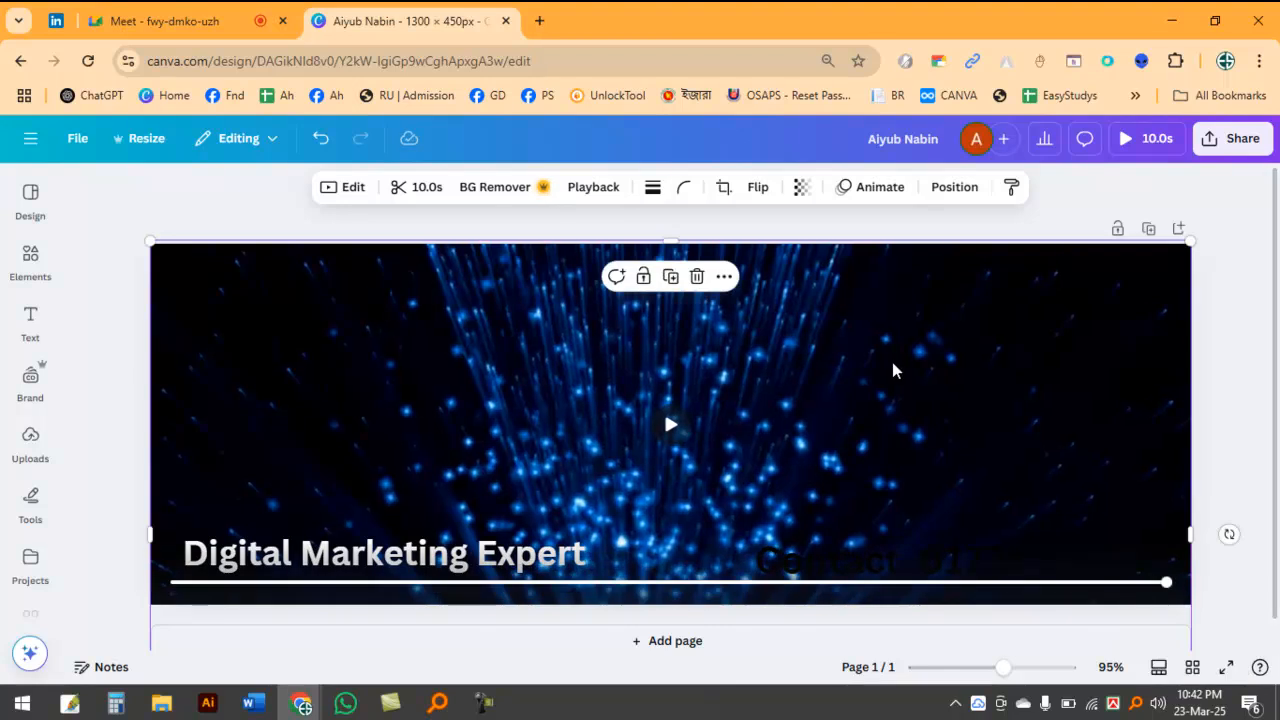
Step: Send the spark video backward behind the banner's texts, shapes and photos, and dismiss the WhatsApp notification
key(ctrl+[)
key(ctrl+[)
key(ctrl+[)
key(ctrl+[)
key(ctrl+[)
key(ctrl+[)
key(ctrl+[)
key(ctrl+[)
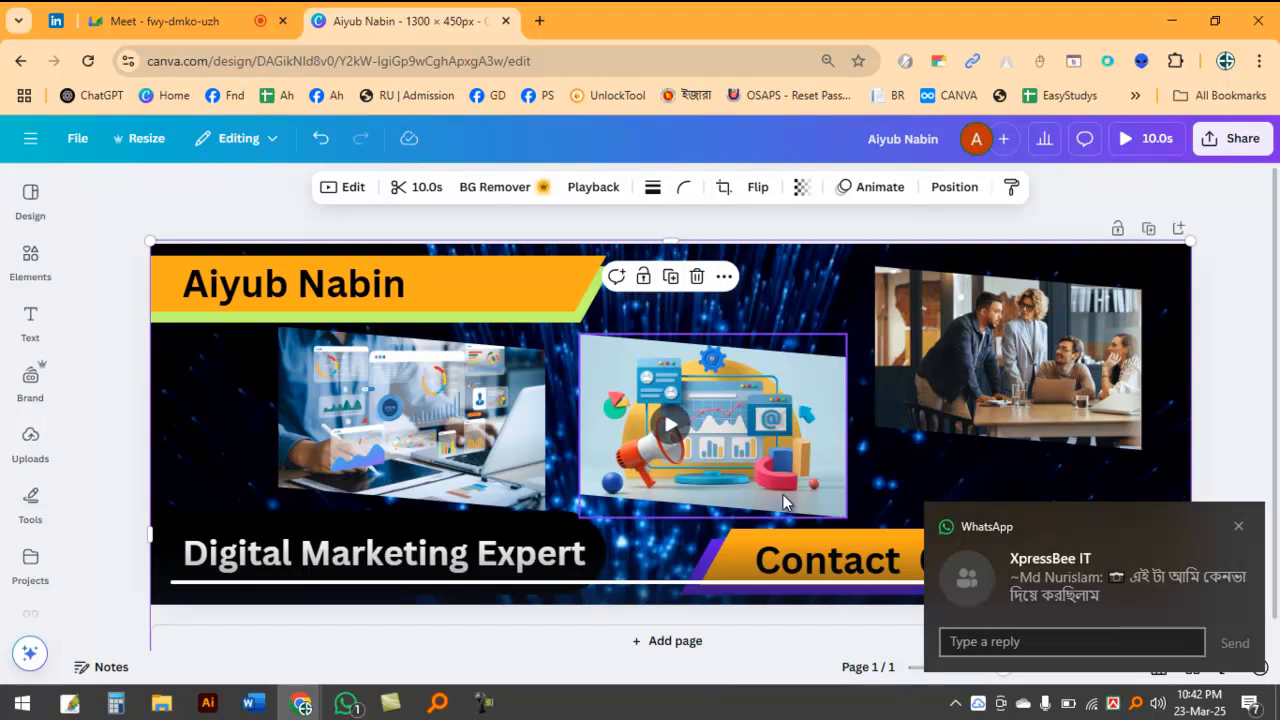
click(1240, 529)
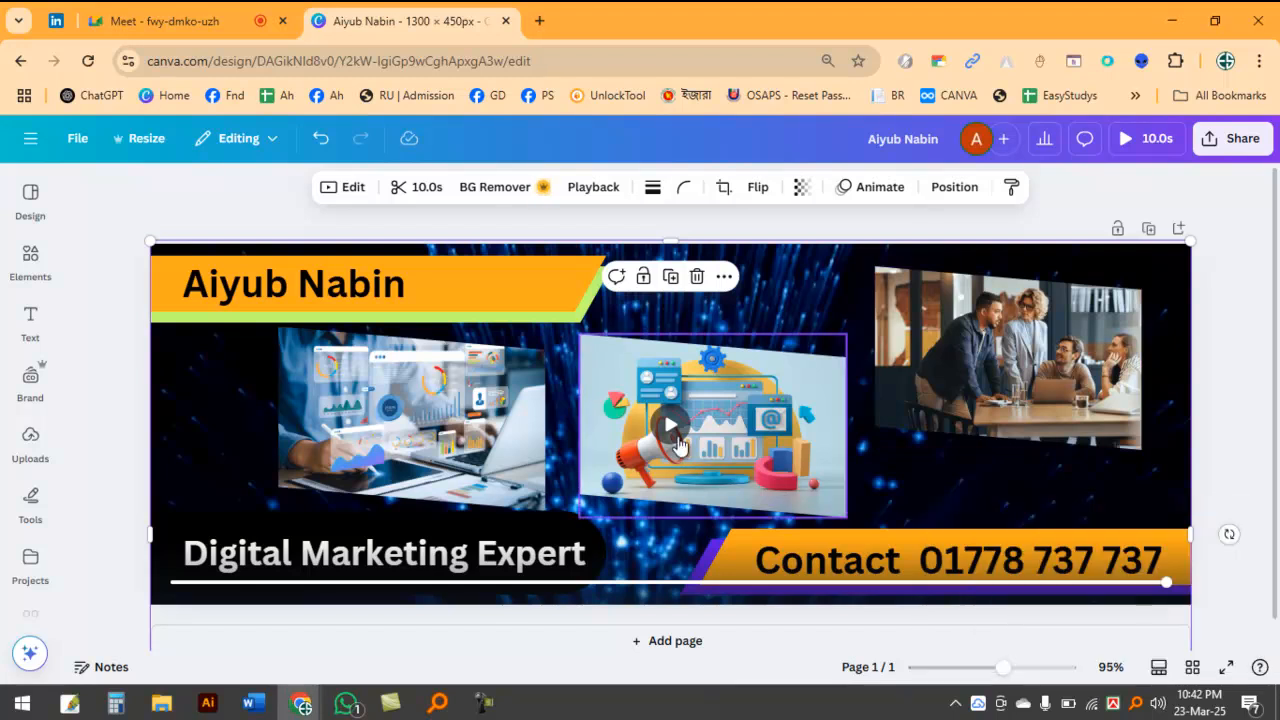